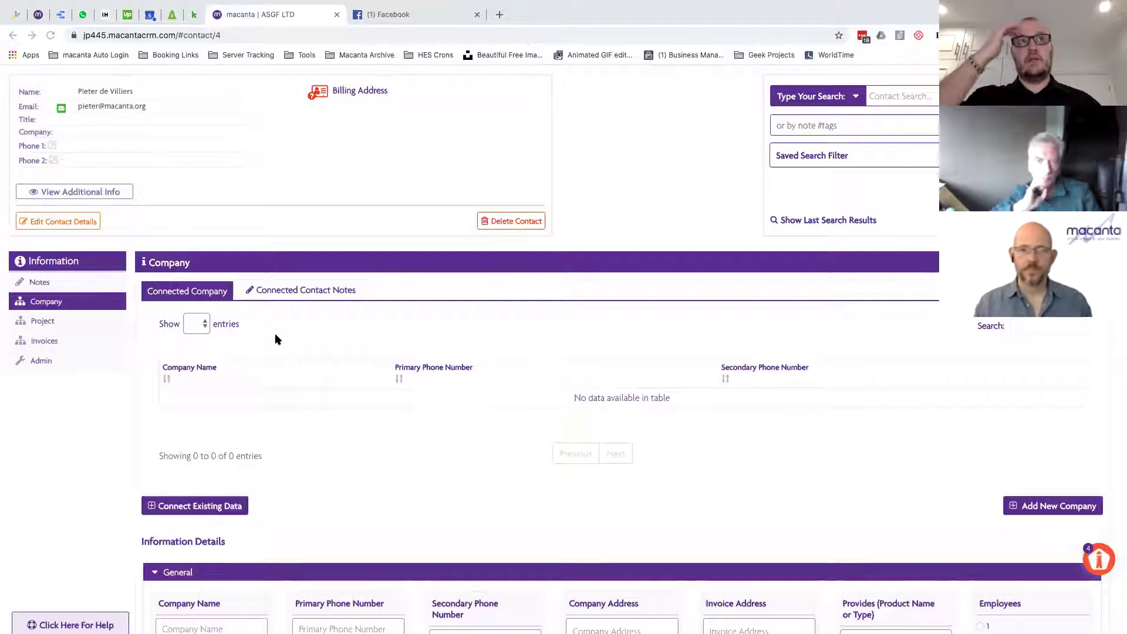
# - Review the contact's Project, Invoices and Company records, including the layout of their information detail fields
pyautogui.click(59, 323)
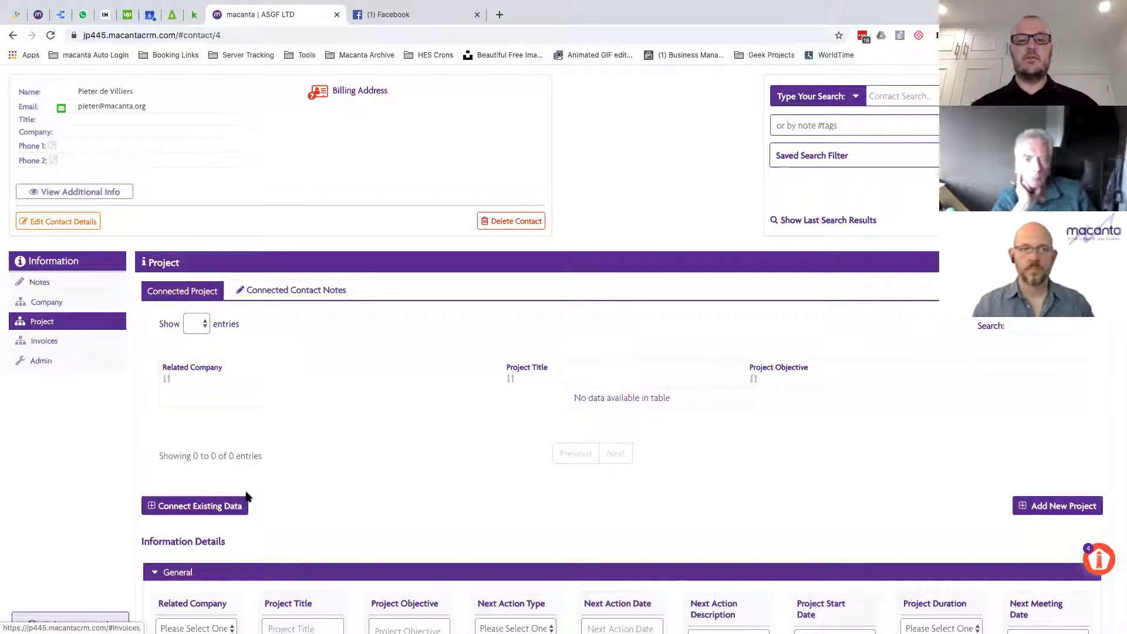
pyautogui.click(56, 341)
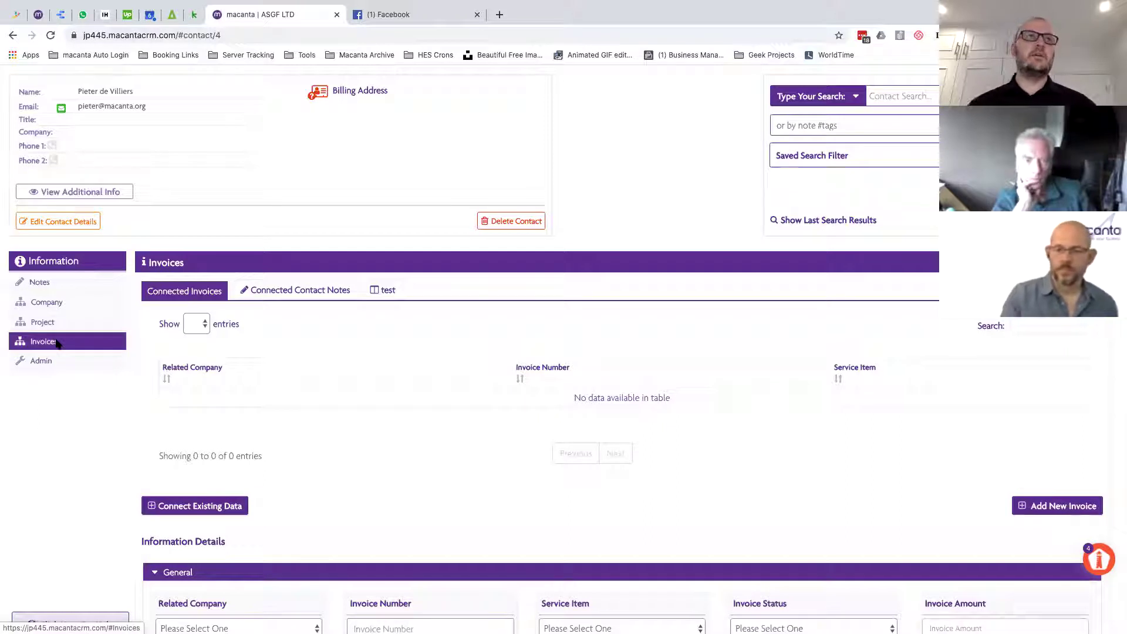
pyautogui.click(54, 303)
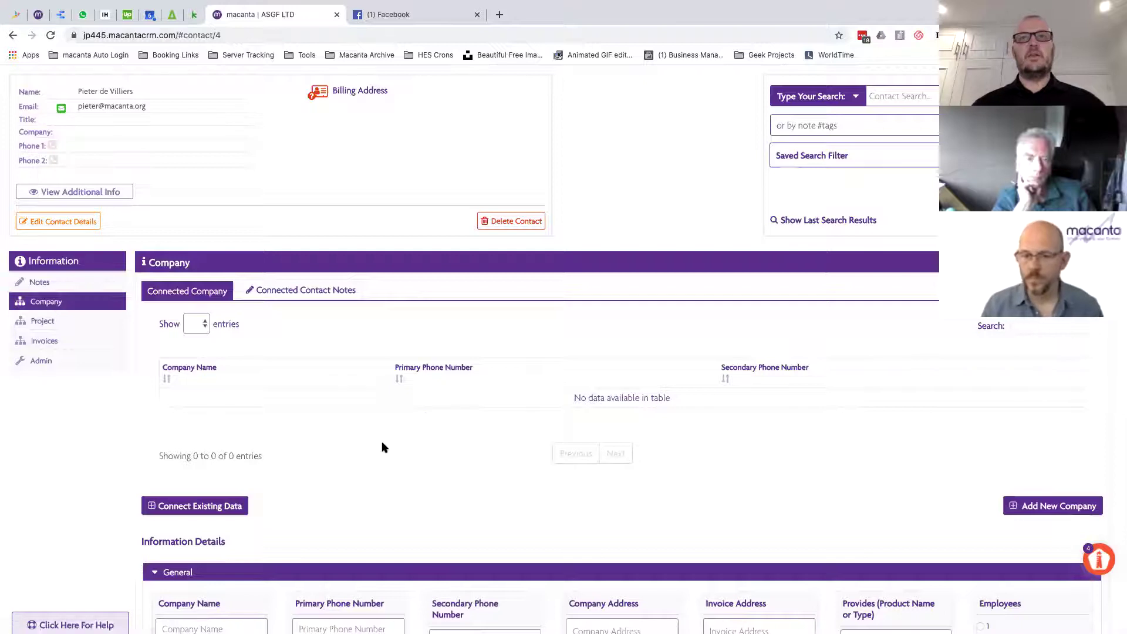
pyautogui.scroll(-1, 382, 443)
pyautogui.scroll(-5, 382, 447)
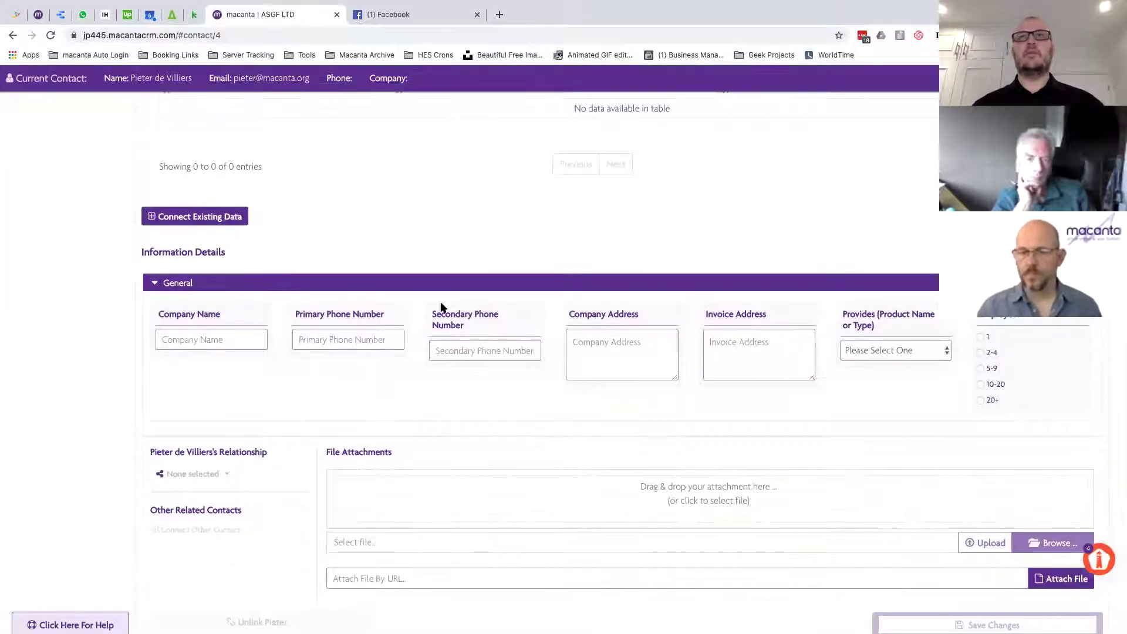
pyautogui.scroll(4, 344, 224)
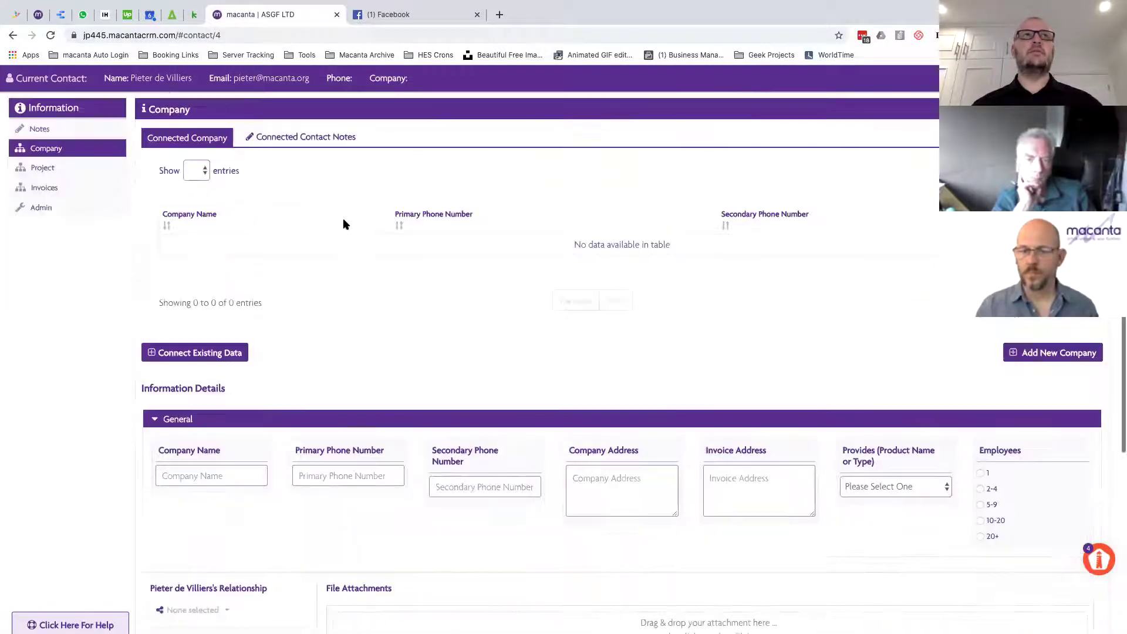
pyautogui.click(106, 235)
pyautogui.scroll(-4, 648, 352)
pyautogui.scroll(5, 651, 354)
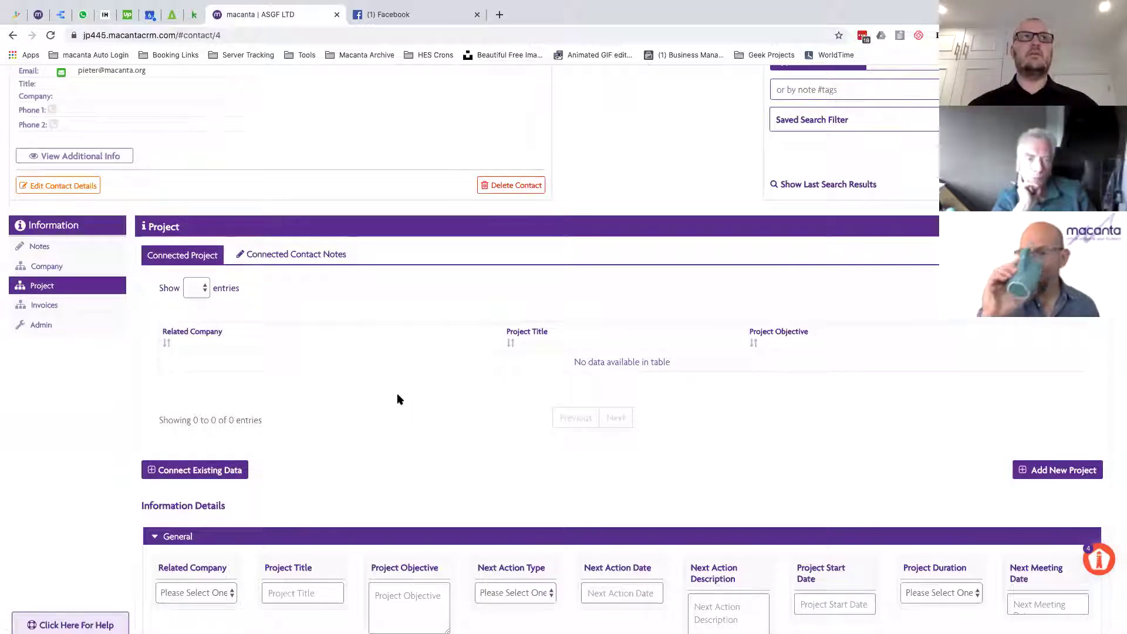
# - In the admin Connector settings for Company, move the Provides and Employees fields directly below Company Name
pyautogui.click(67, 326)
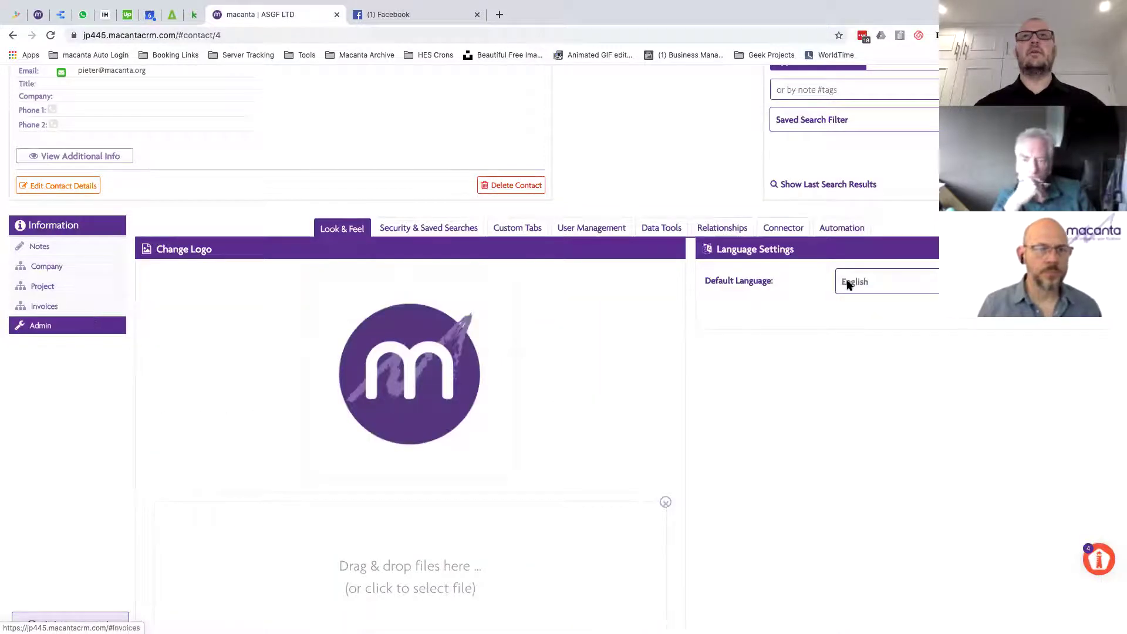
pyautogui.click(782, 227)
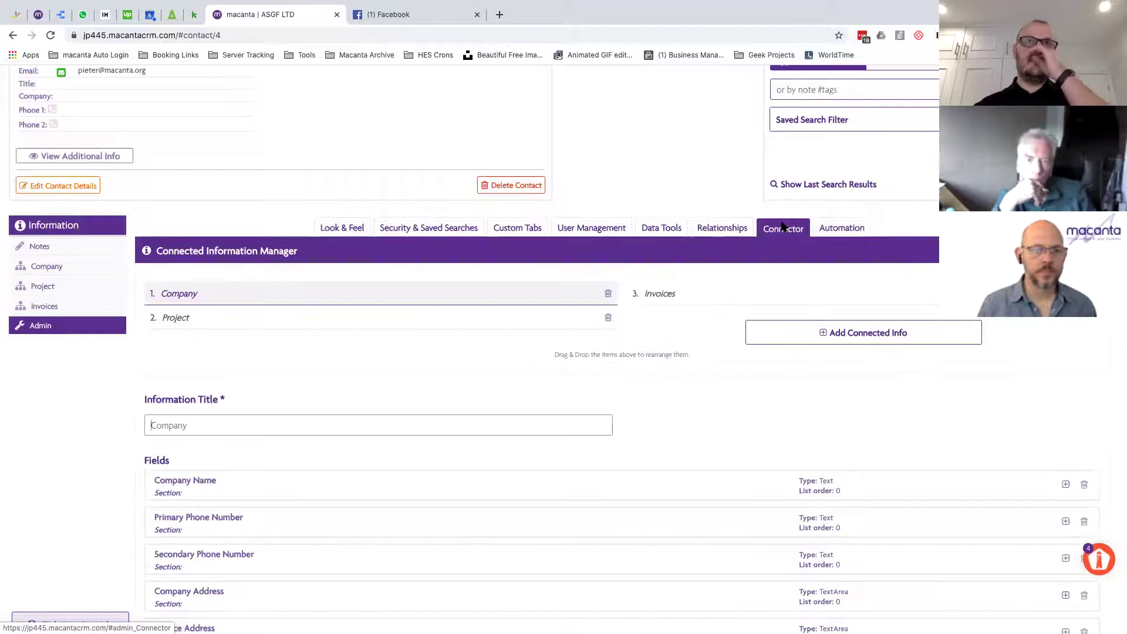
pyautogui.scroll(-3, 603, 426)
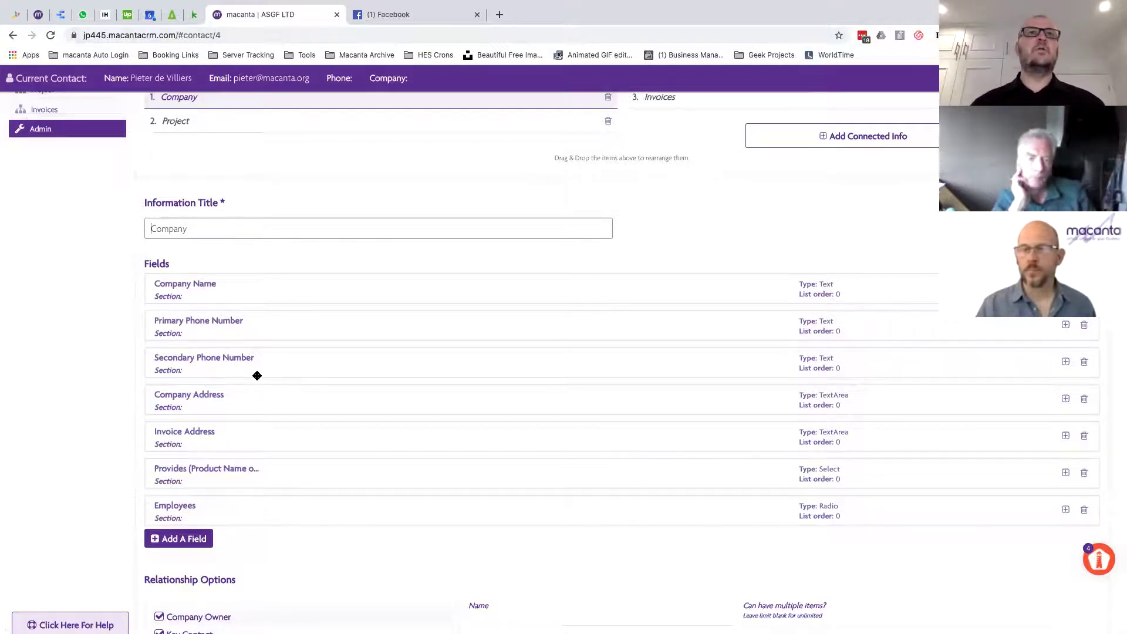
pyautogui.scroll(1, 257, 372)
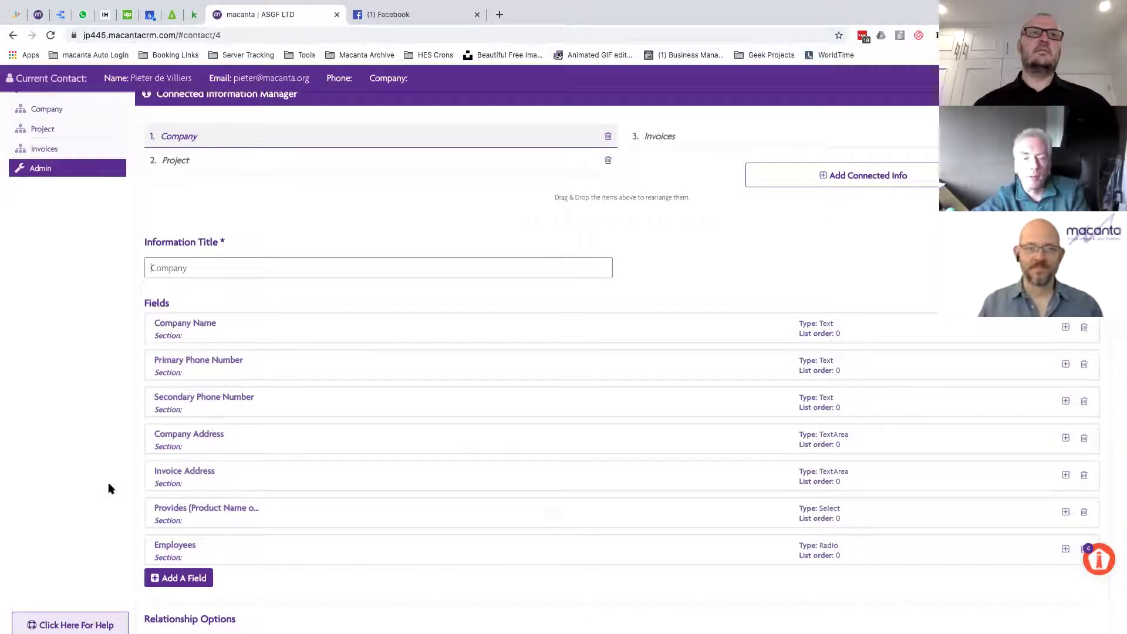
pyautogui.moveTo(279, 513); pyautogui.dragTo(278, 364)
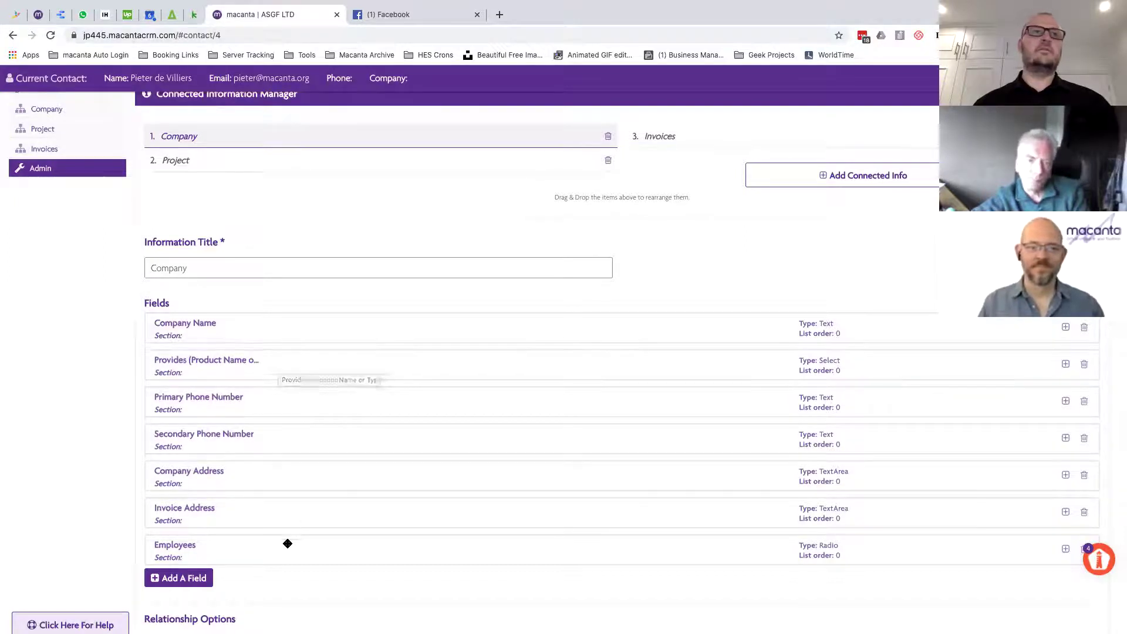
pyautogui.moveTo(289, 540); pyautogui.dragTo(287, 395)
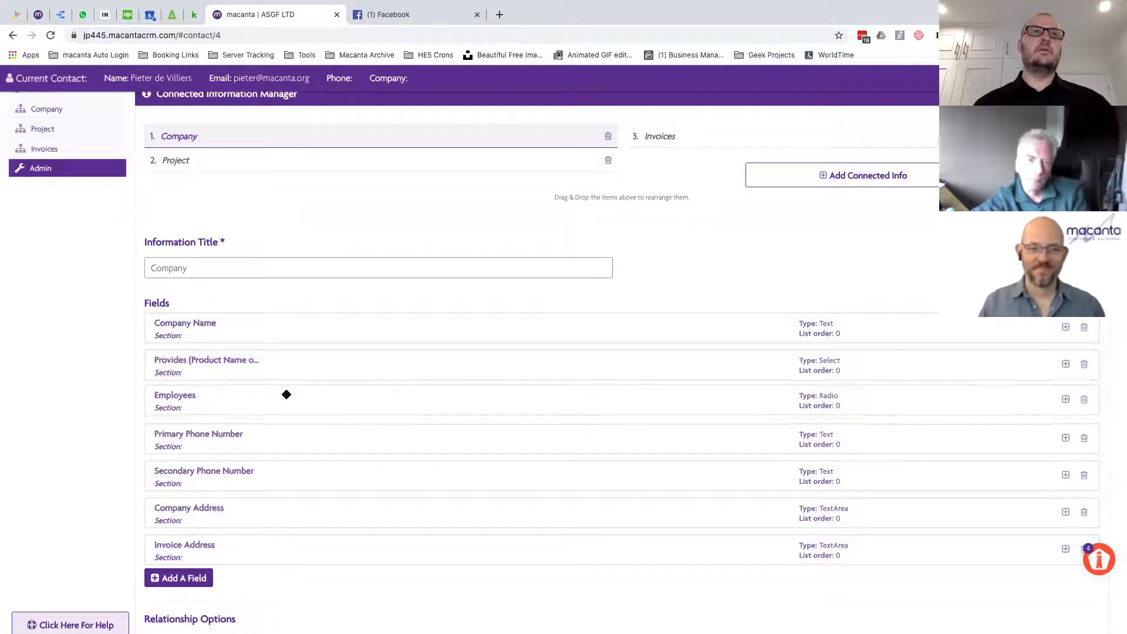
# - Assign the Company Name field to a subsection called Overview
pyautogui.click(279, 326)
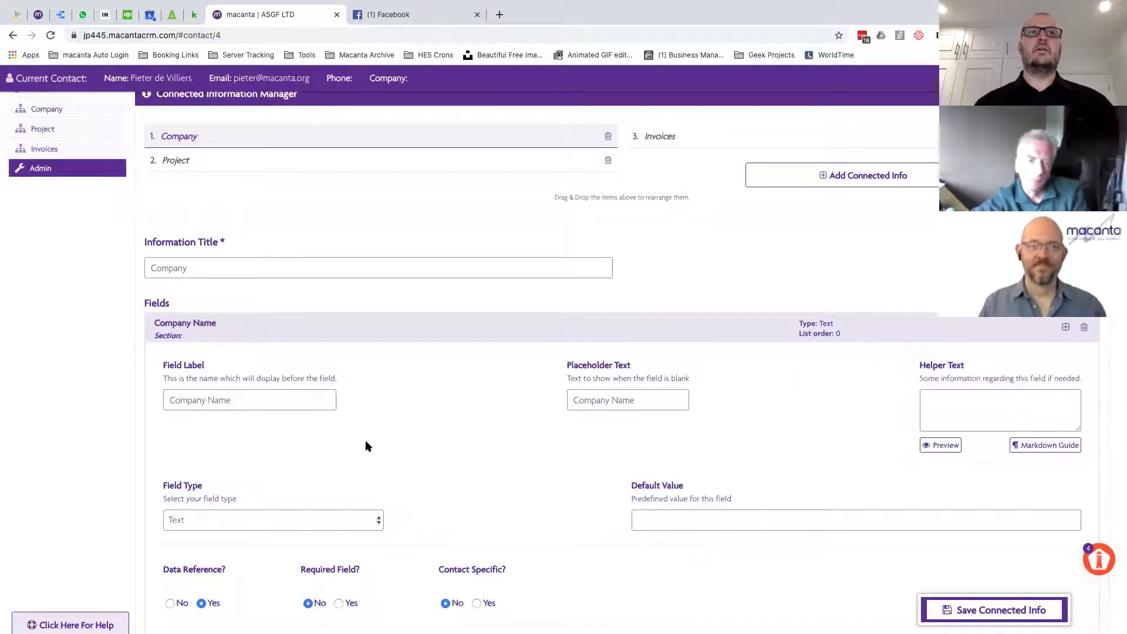
pyautogui.scroll(-5, 365, 440)
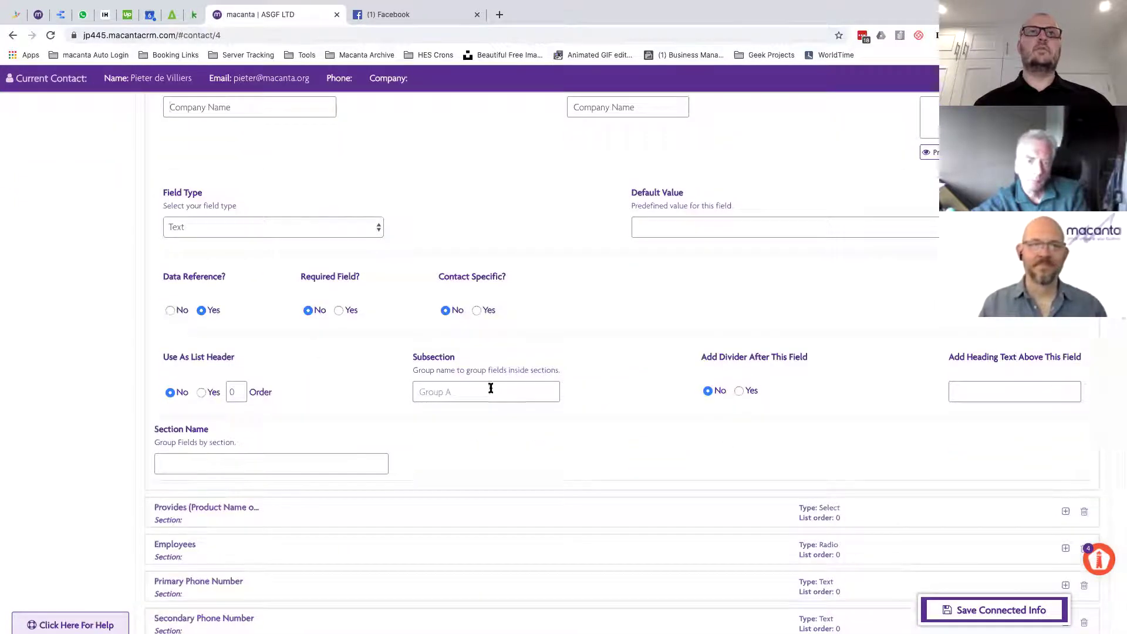
pyautogui.write('Overview')
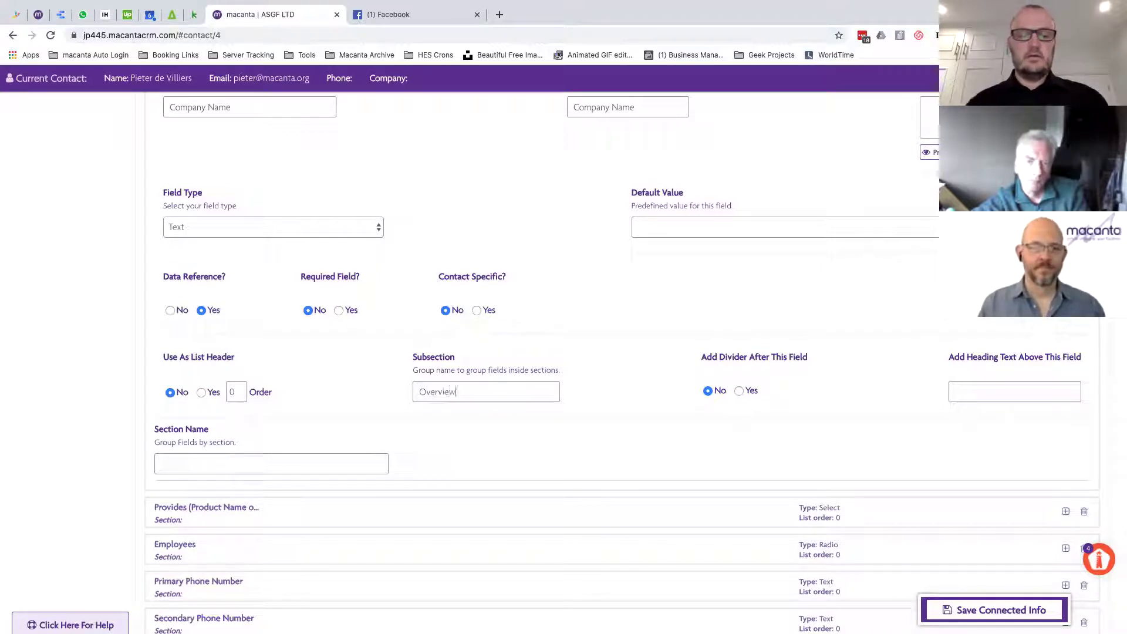
# - Reuse the Overview subsection name for the Provides (Product Name or Type) and Employees fields
pyautogui.hotkey('ctrl', 'a')
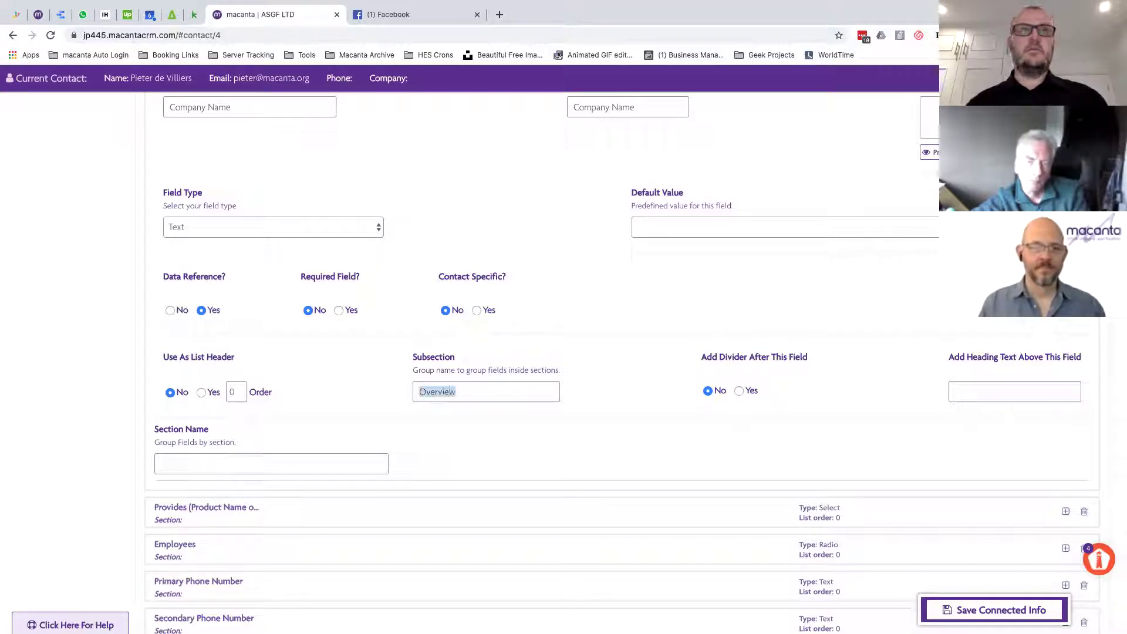
pyautogui.click(329, 512)
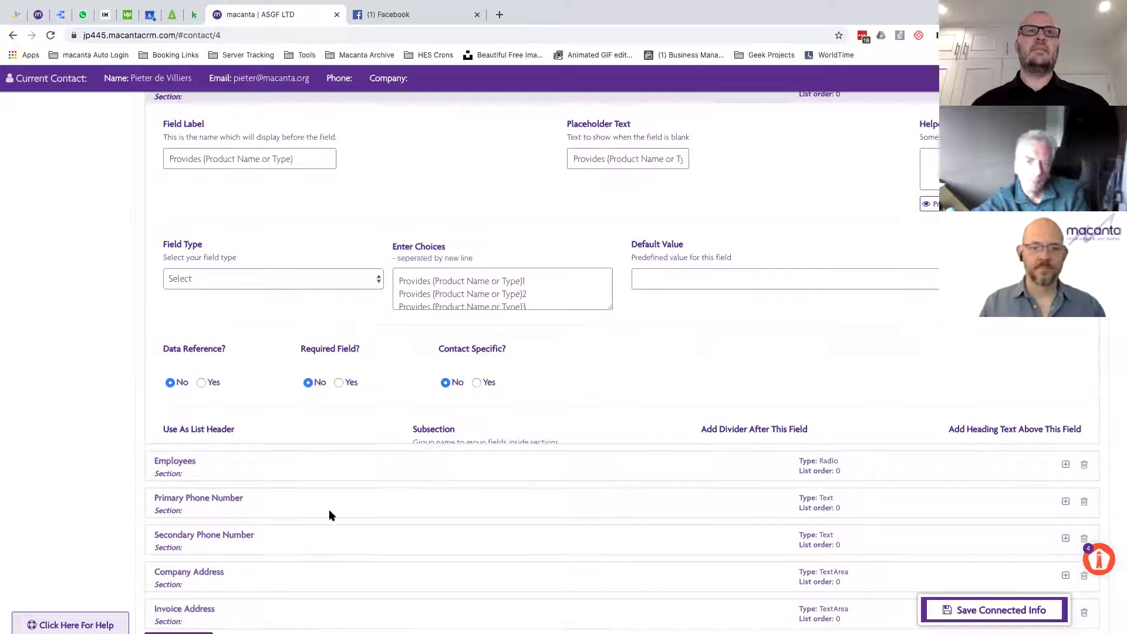
pyautogui.click(455, 451)
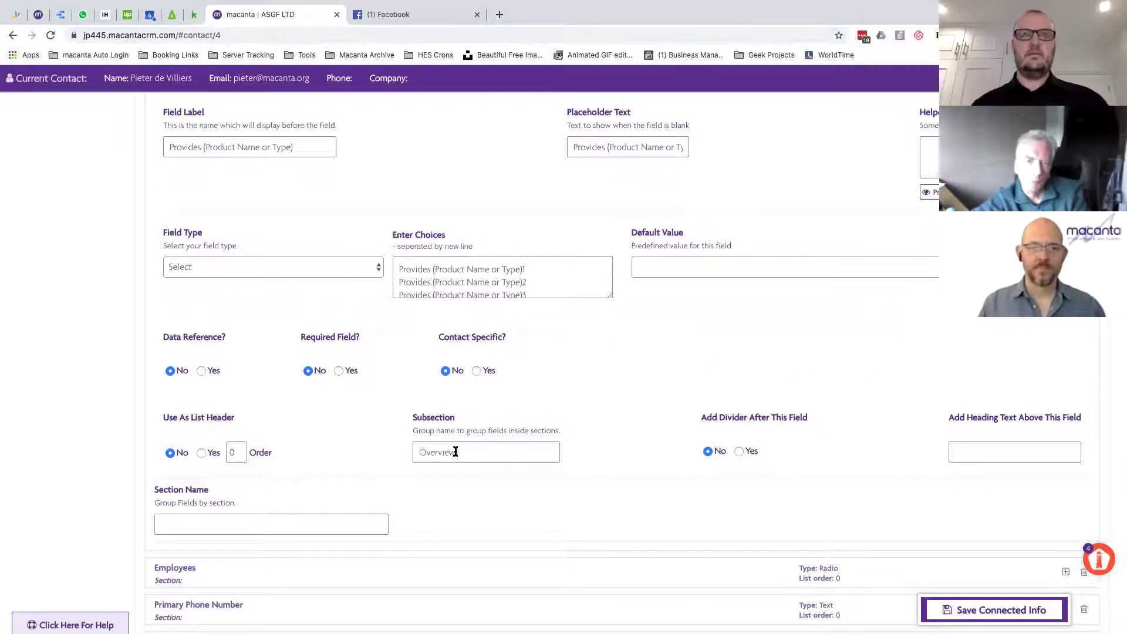
pyautogui.click(315, 577)
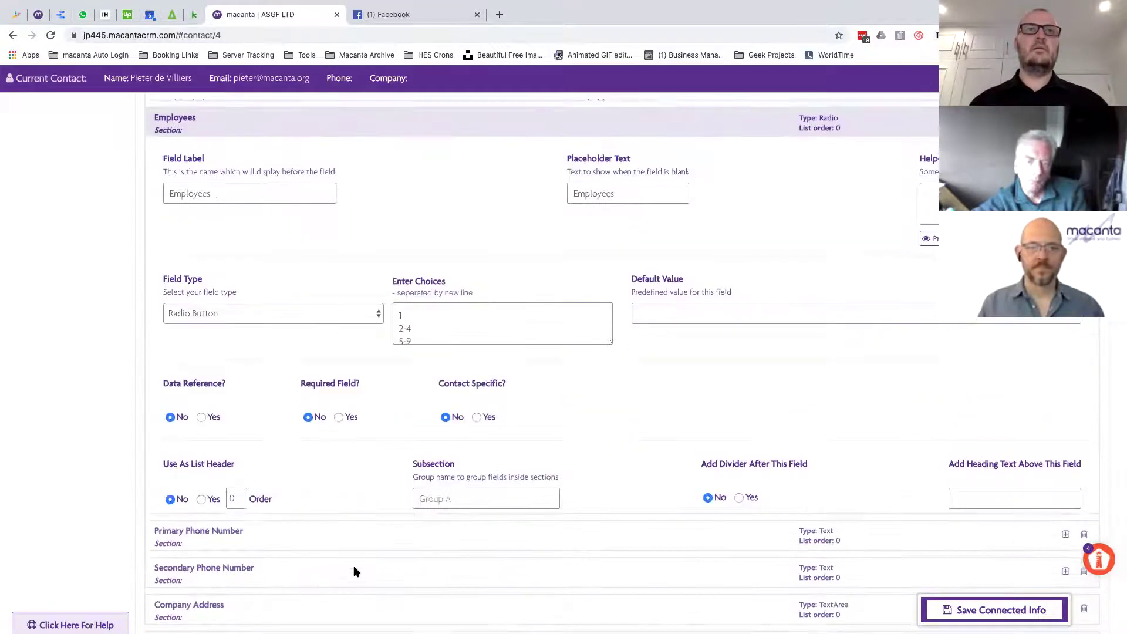
pyautogui.click(434, 489)
pyautogui.write('Overview')
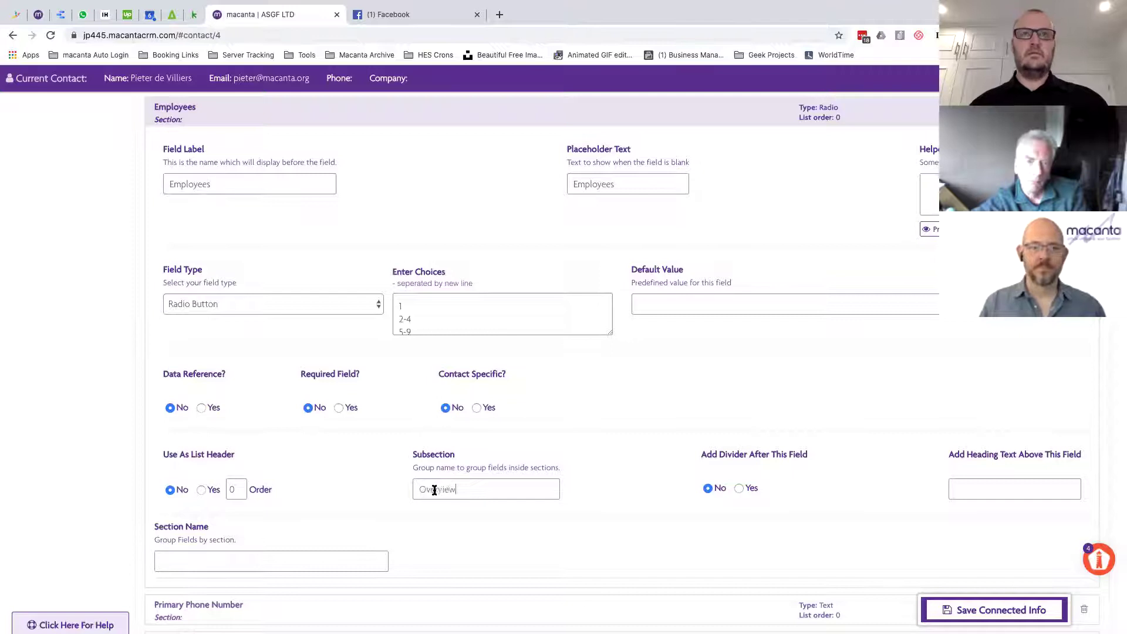
# - Assign the Primary Phone Number and Secondary Phone Number fields to a subsection called Contact Info
pyautogui.scroll(-3, 352, 457)
pyautogui.click(331, 455)
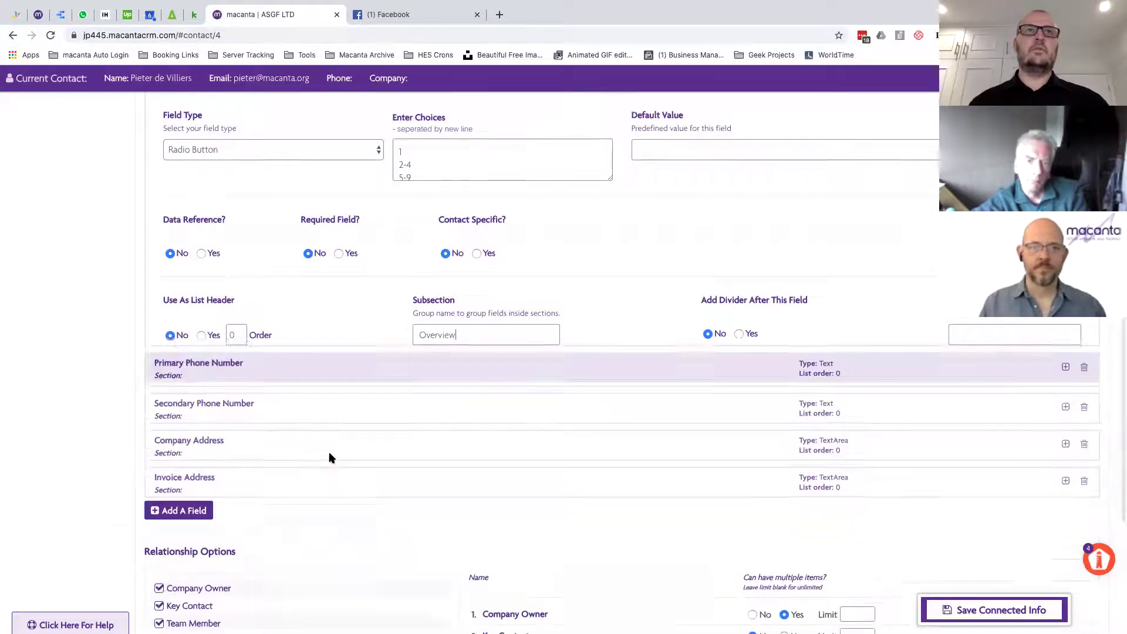
pyautogui.click(444, 361)
pyautogui.write('Contact Info')
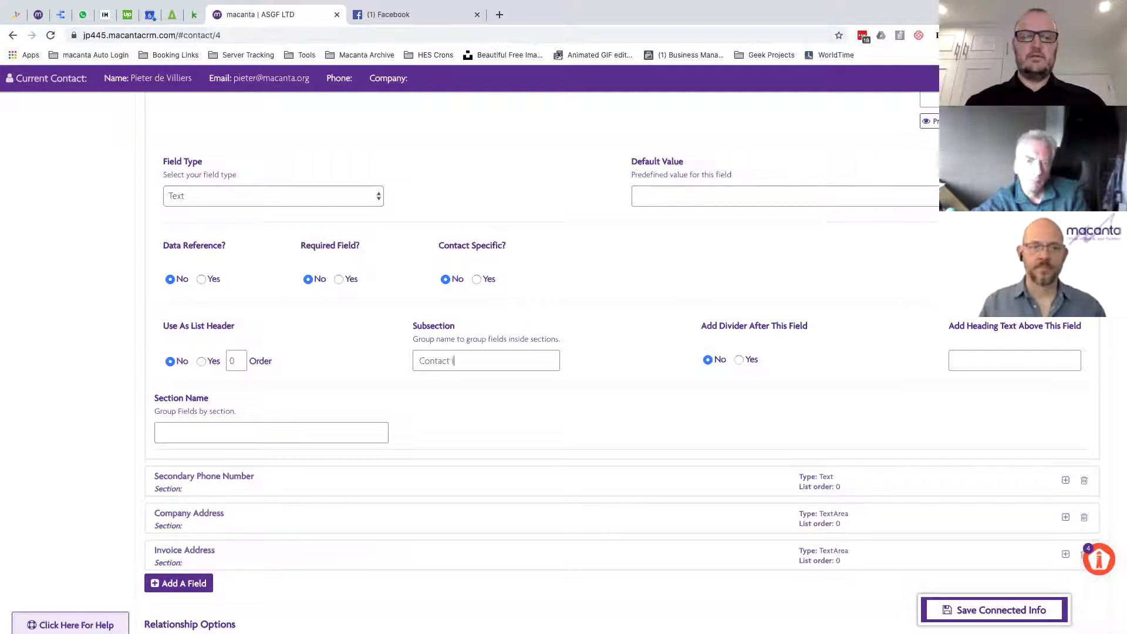
pyautogui.click(374, 479)
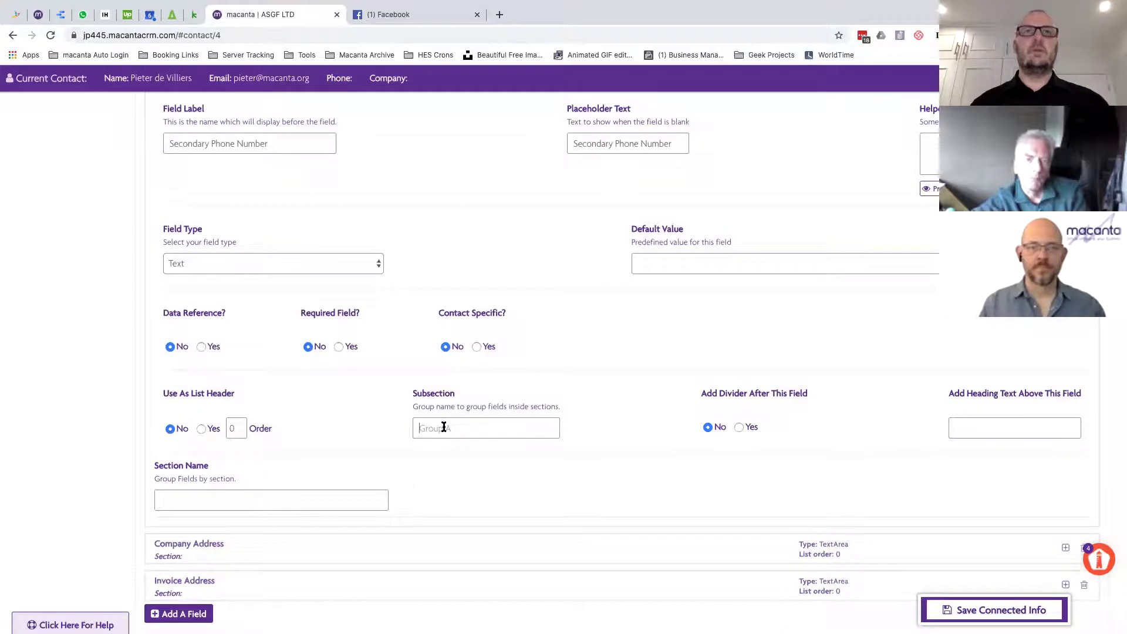
pyautogui.click(443, 428)
pyautogui.write('Contact Info')
pyautogui.moveTo(733, 3)
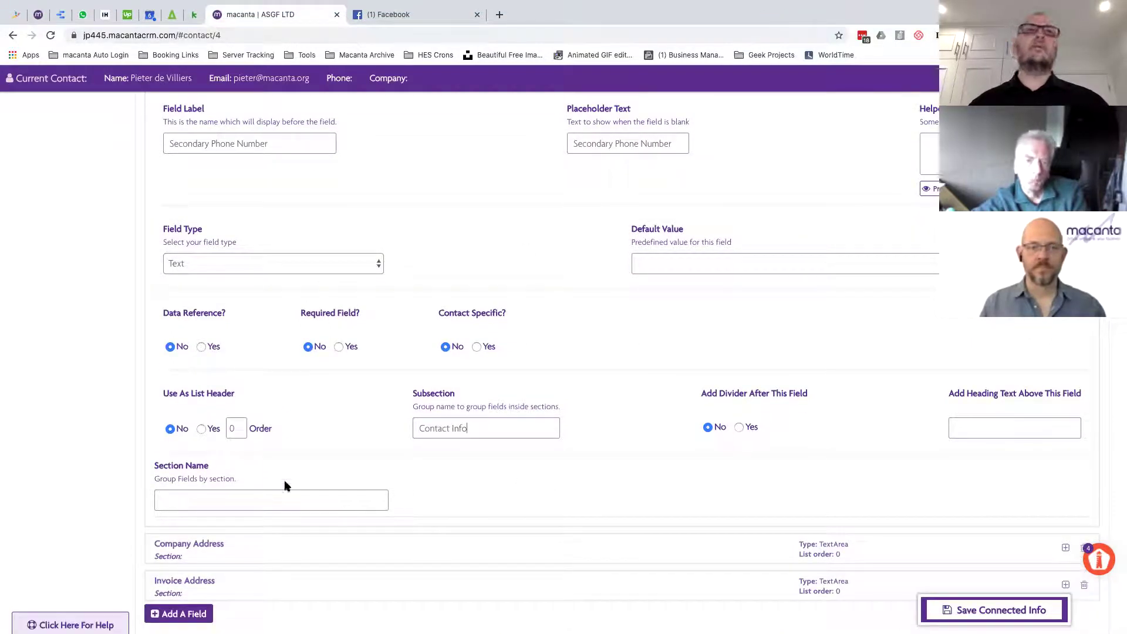
# - Assign the Company Address and Invoice Address fields to the Contact Info subsection and save the connected info
pyautogui.click(279, 548)
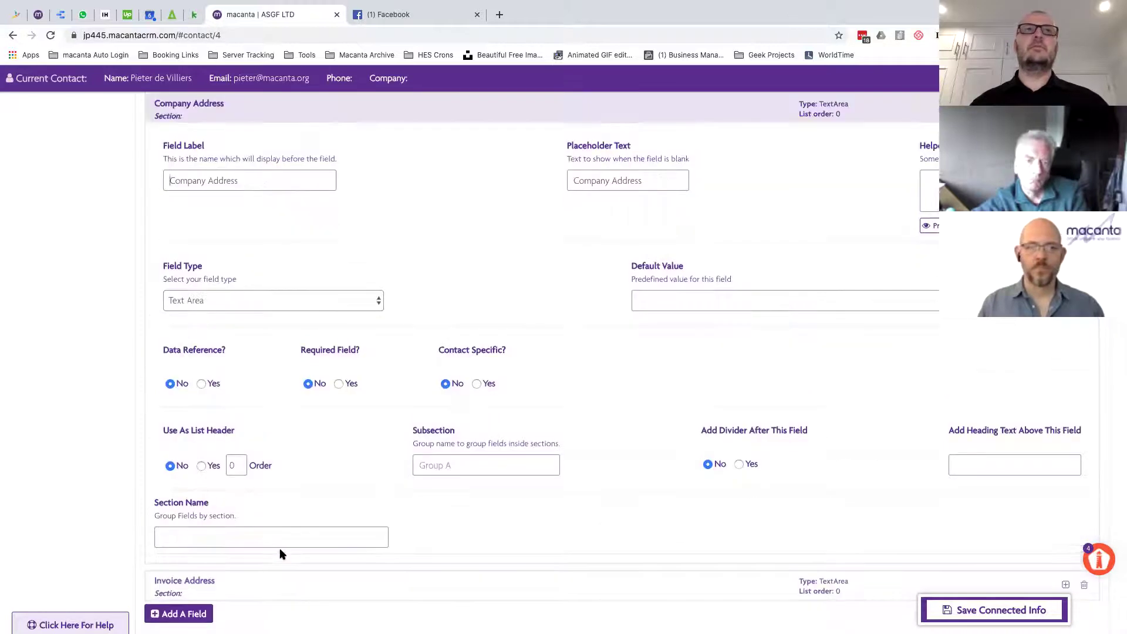
pyautogui.click(463, 464)
pyautogui.write('Contact Info')
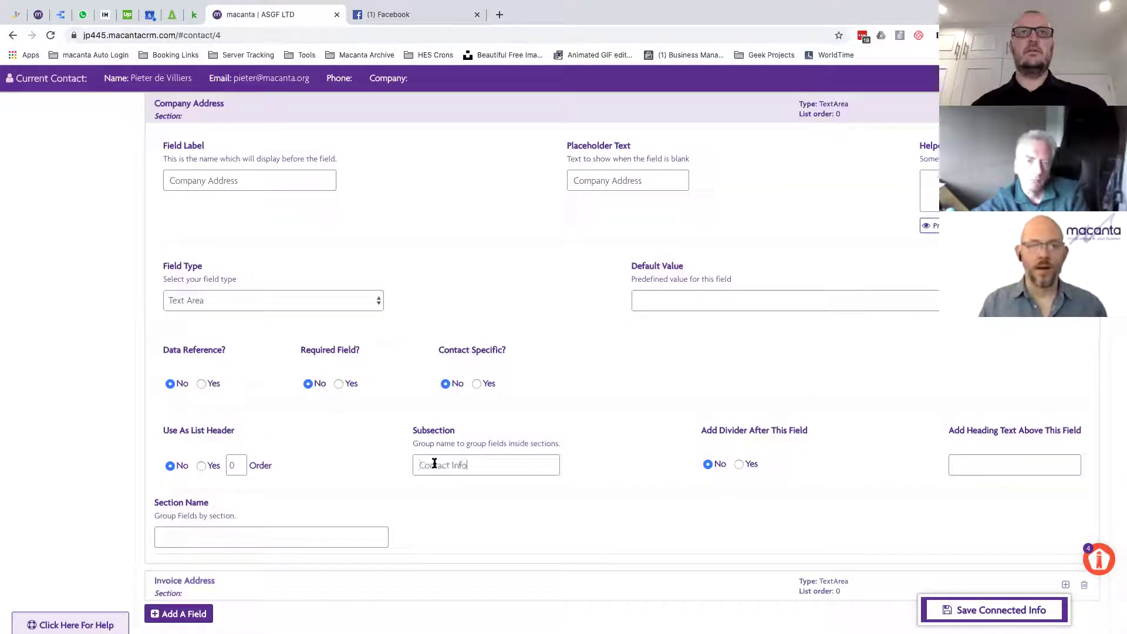
pyautogui.click(297, 592)
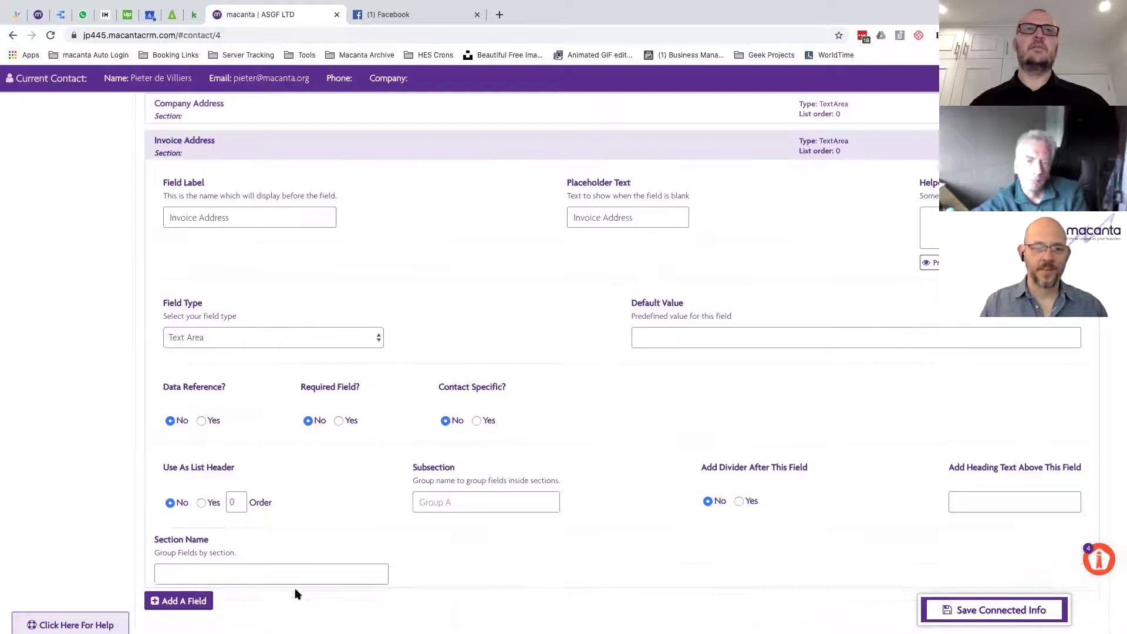
pyautogui.click(448, 502)
pyautogui.write('Contact Info')
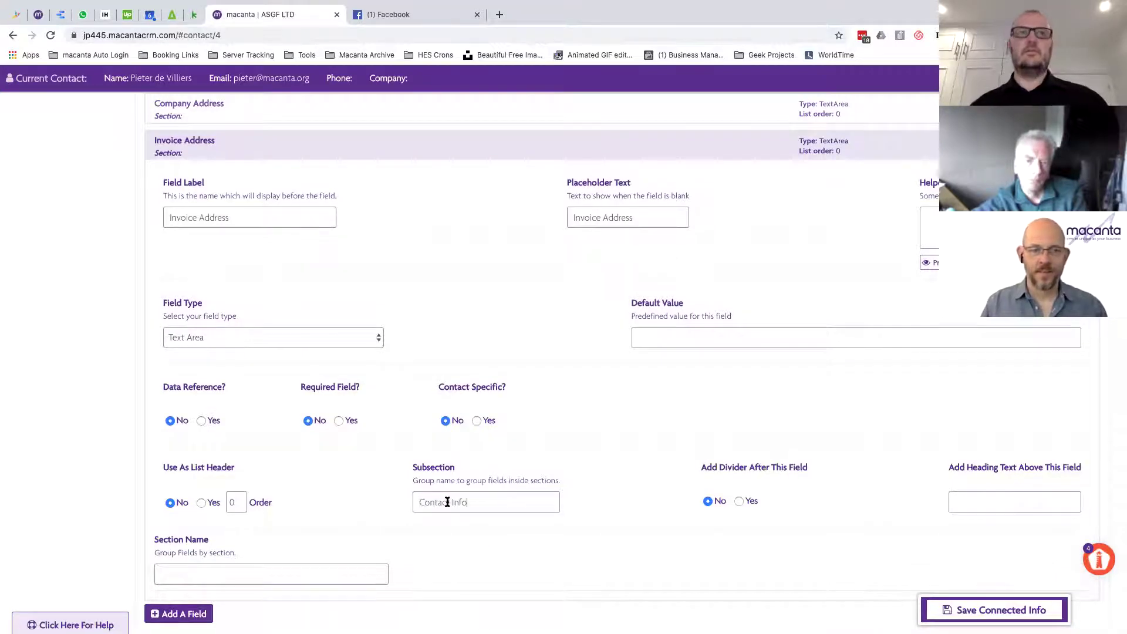
pyautogui.scroll(-2, 757, 524)
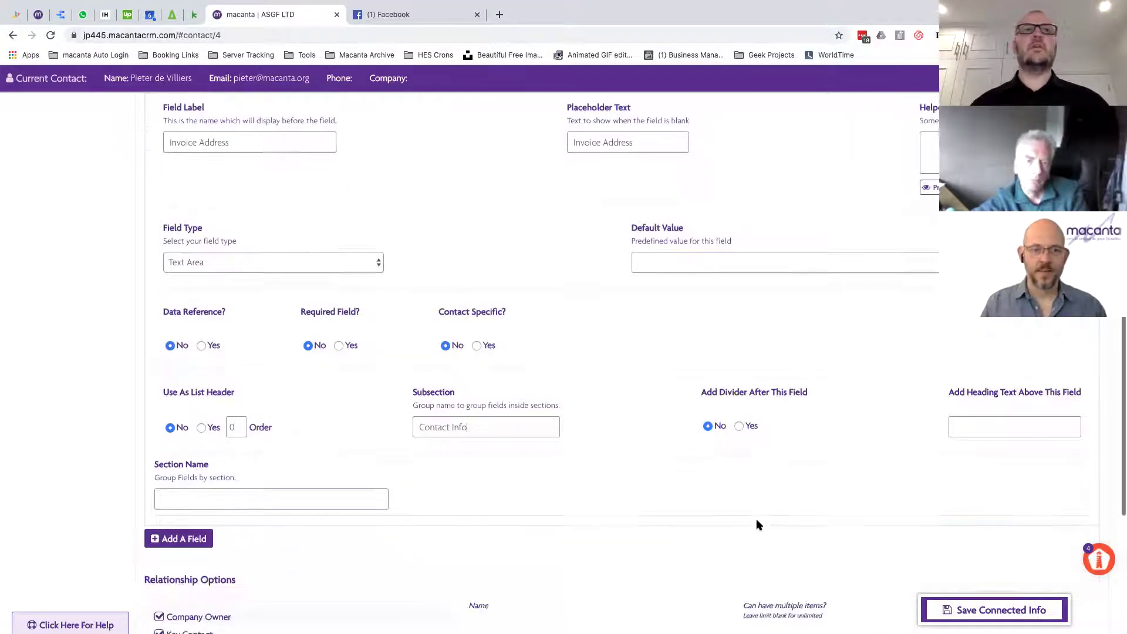
pyautogui.click(976, 610)
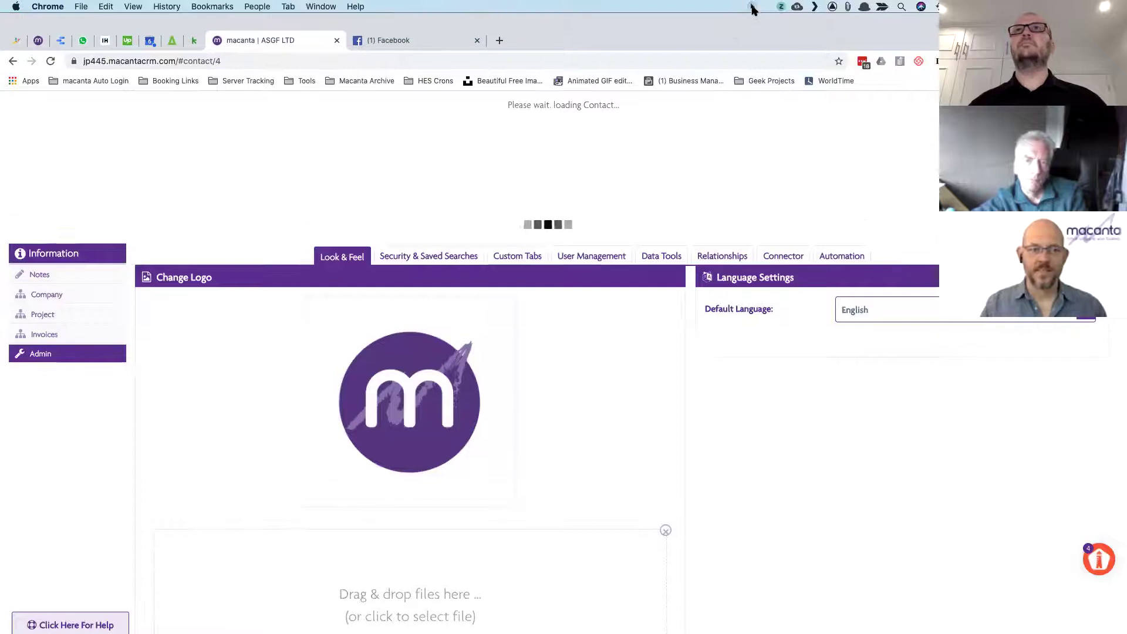
# - Turn on the cursor highlight in Cursor Pro
pyautogui.click(752, 8)
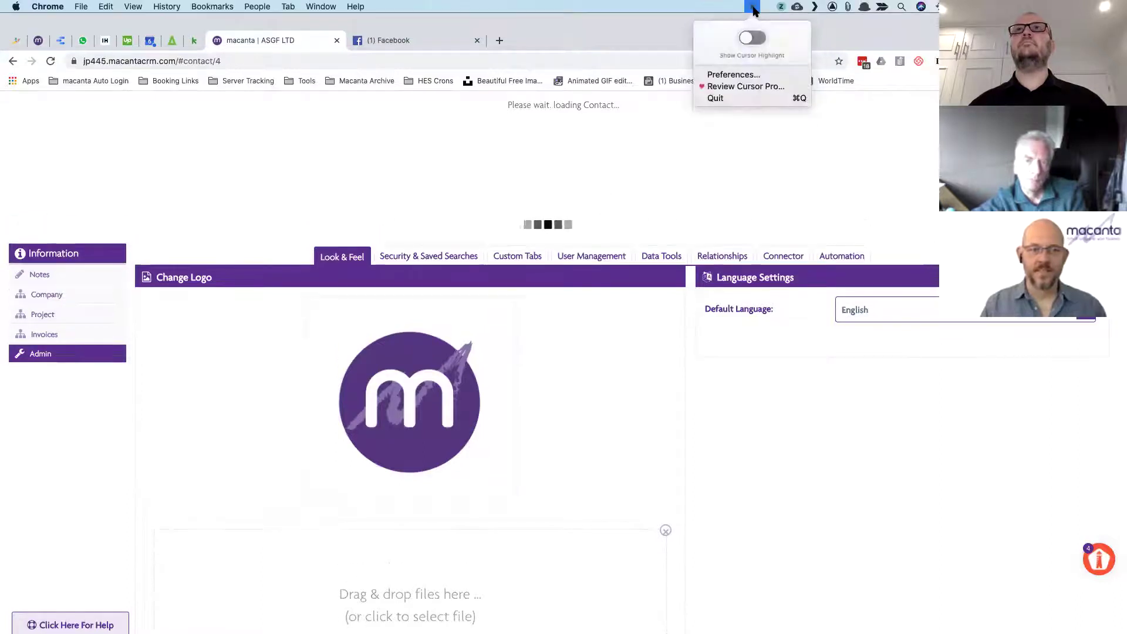
pyautogui.click(753, 38)
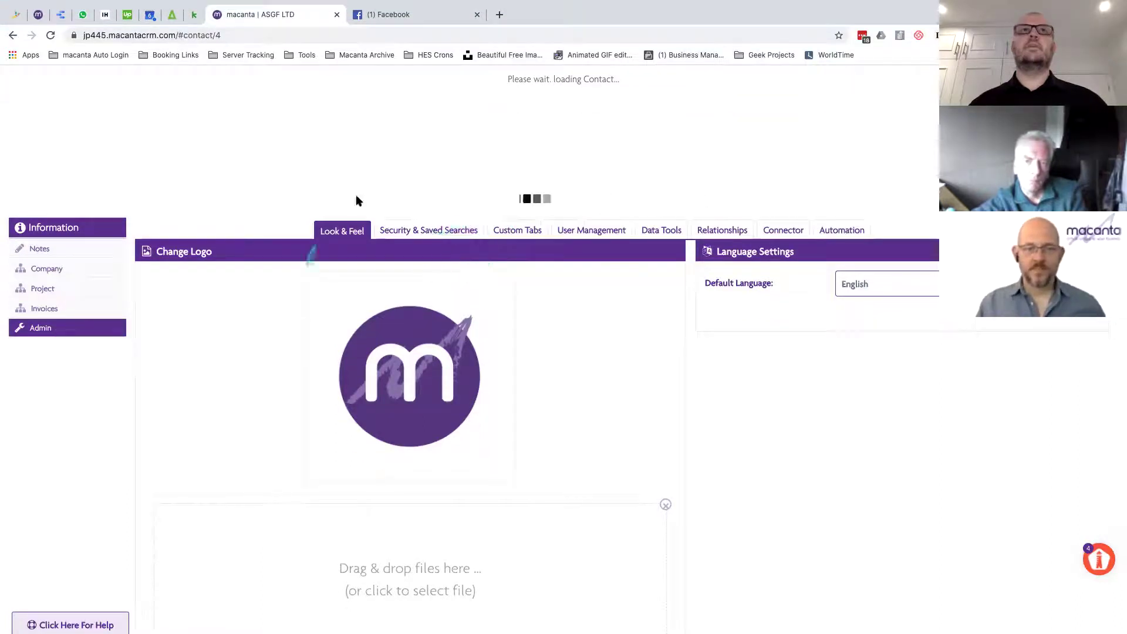
# - Open the contact's Company section and check how its detail fields are grouped into subsections
pyautogui.click(51, 269)
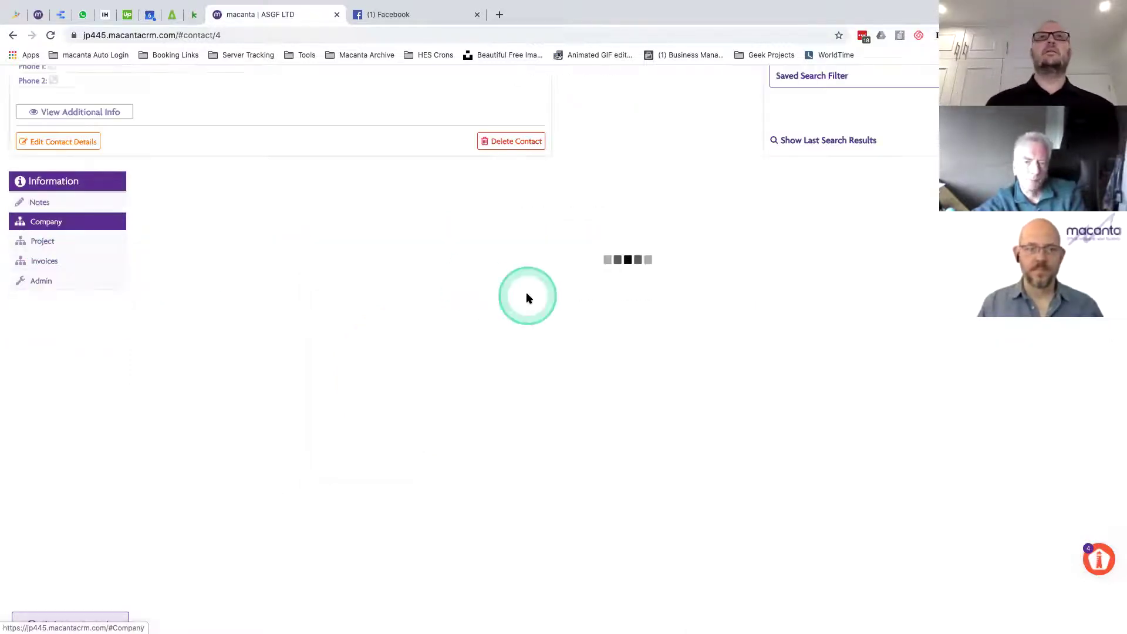
pyautogui.scroll(-5, 526, 298)
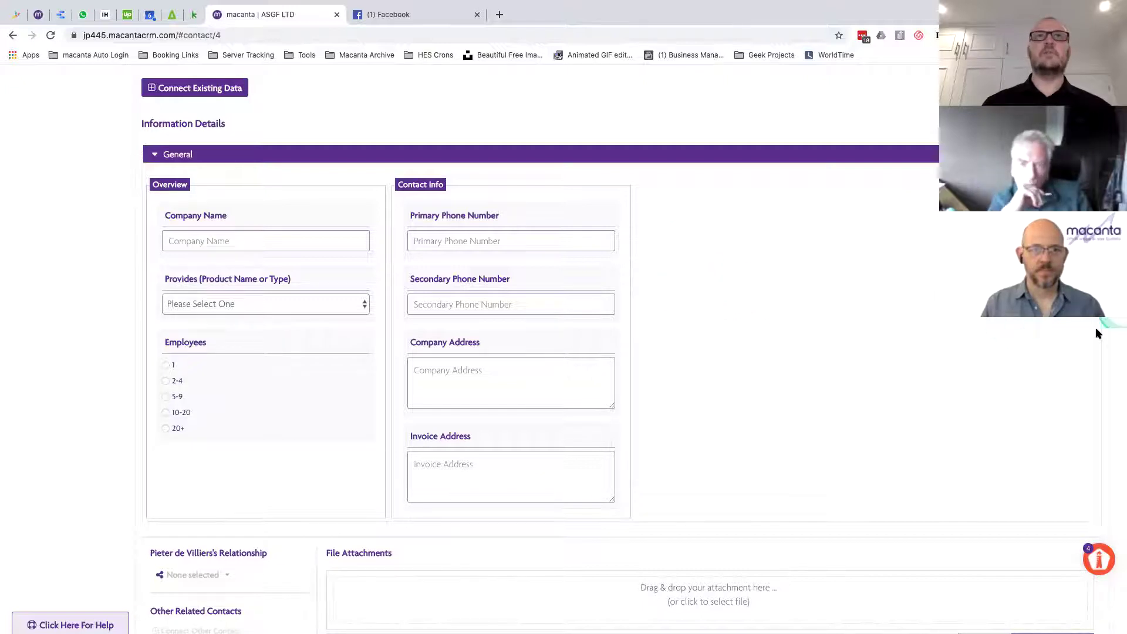
pyautogui.scroll(4, 230, 212)
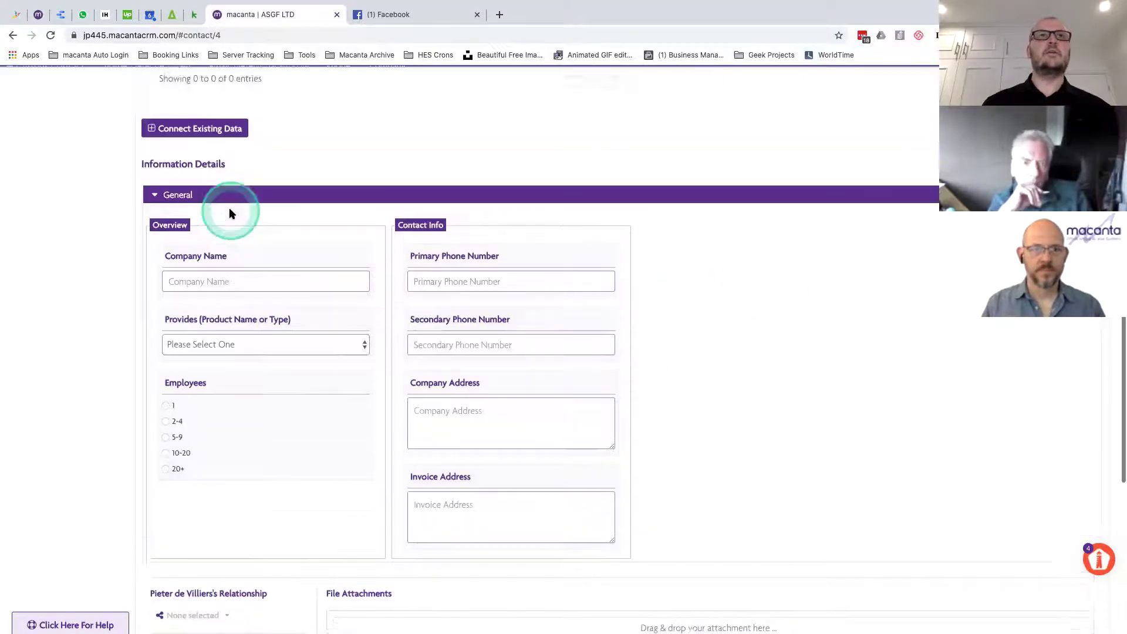
# - Open the Project connected information for editing in the admin Connector settings
pyautogui.scroll(1, 232, 215)
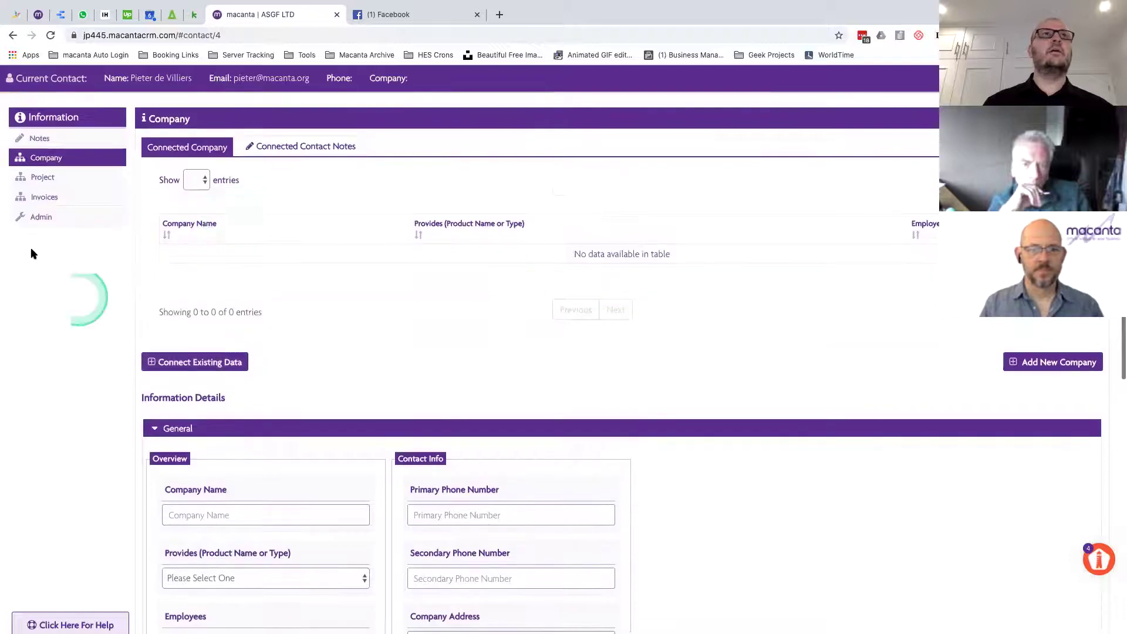
pyautogui.click(49, 218)
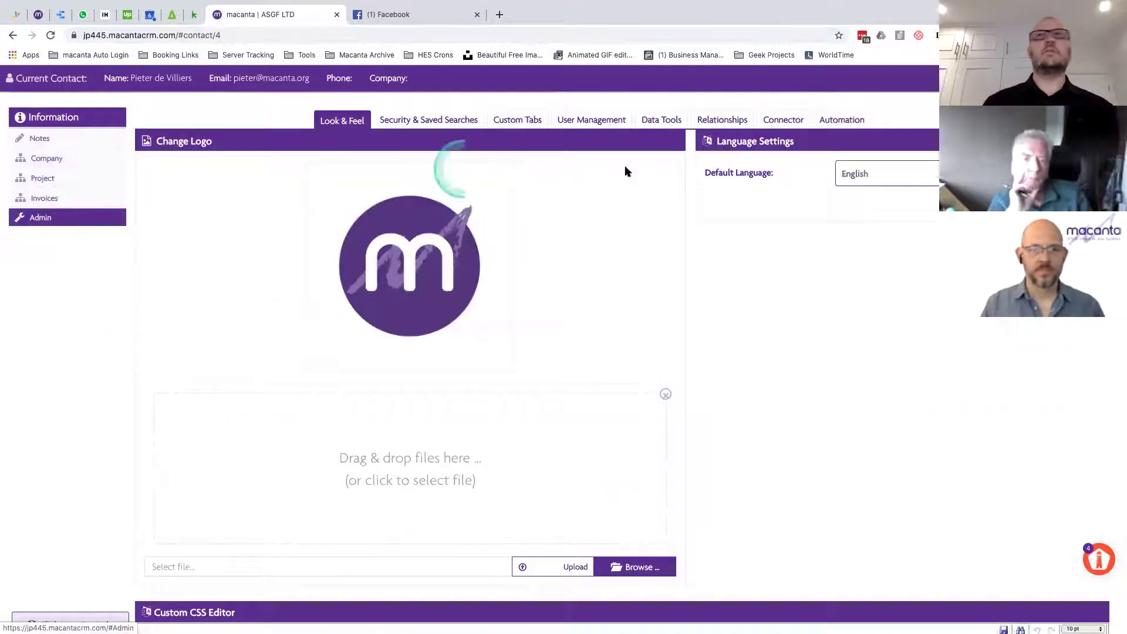
pyautogui.click(784, 120)
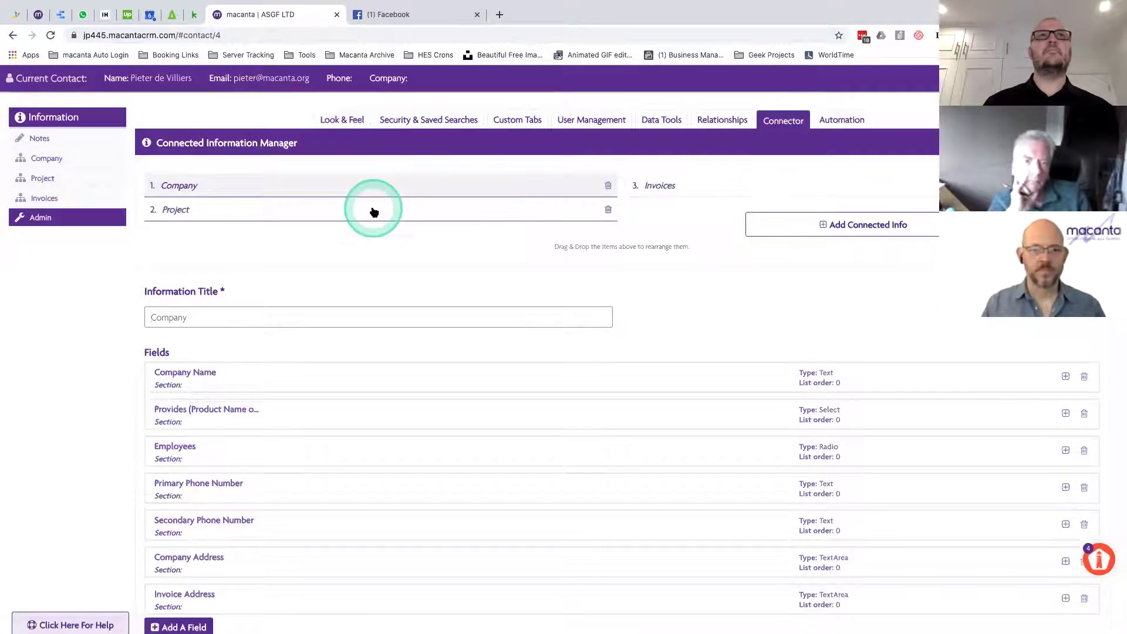
pyautogui.click(374, 211)
pyautogui.click(539, 434)
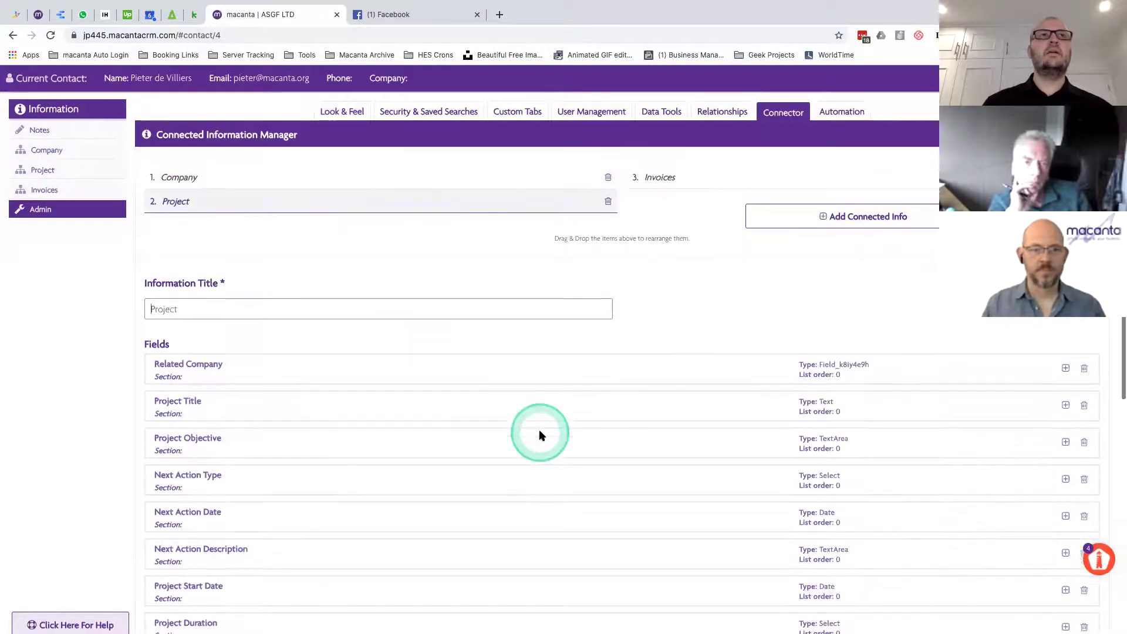
pyautogui.scroll(-3, 538, 434)
# - Reorder the Project fields so Project Start Date and Project Duration follow Project Objective, ahead of the Next Action fields
pyautogui.click(306, 186)
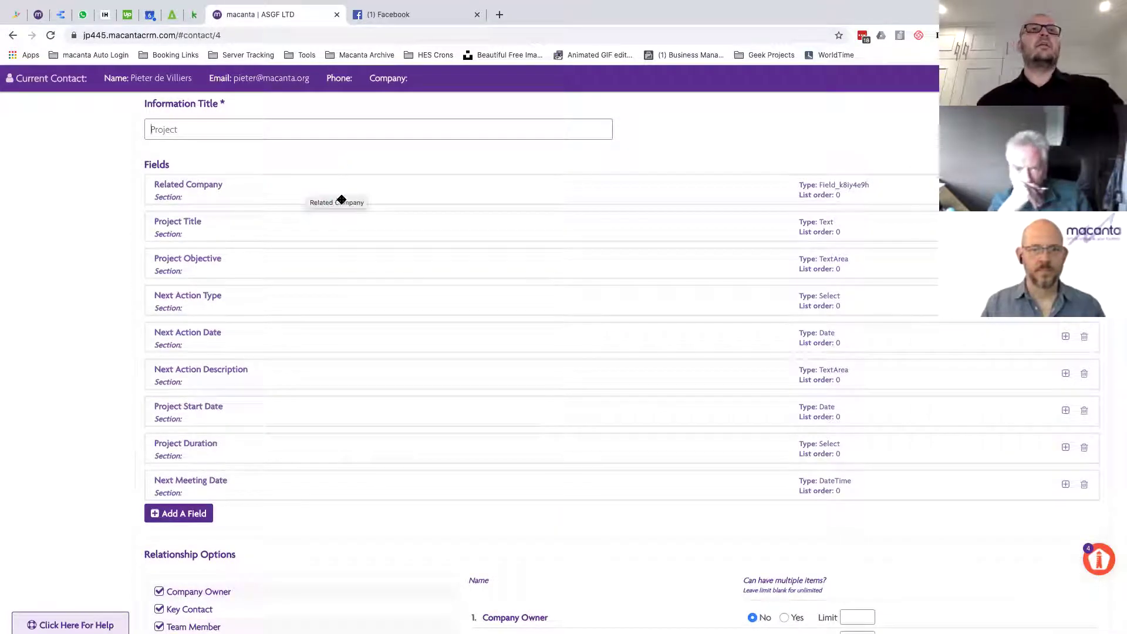
pyautogui.click(274, 192)
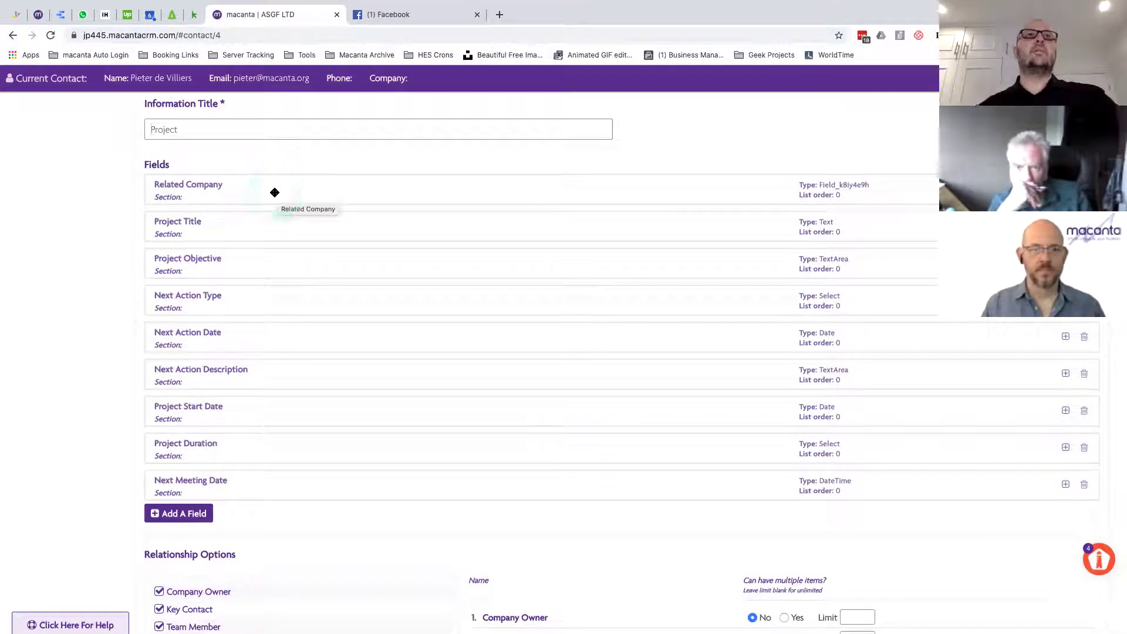
pyautogui.click(284, 196)
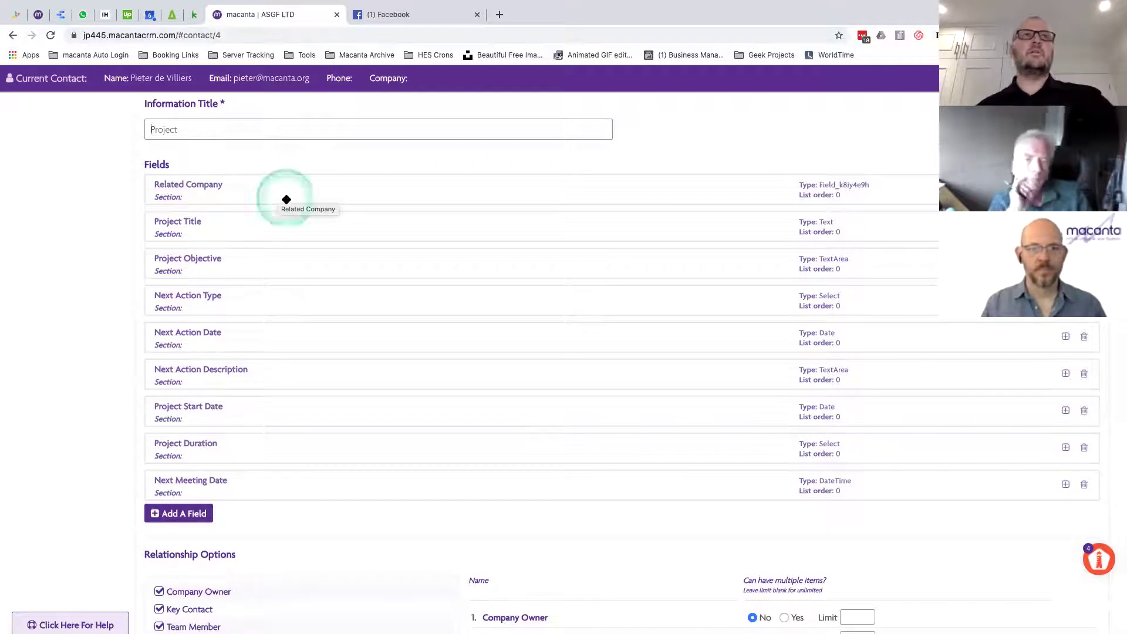
pyautogui.click(251, 221)
pyautogui.click(265, 254)
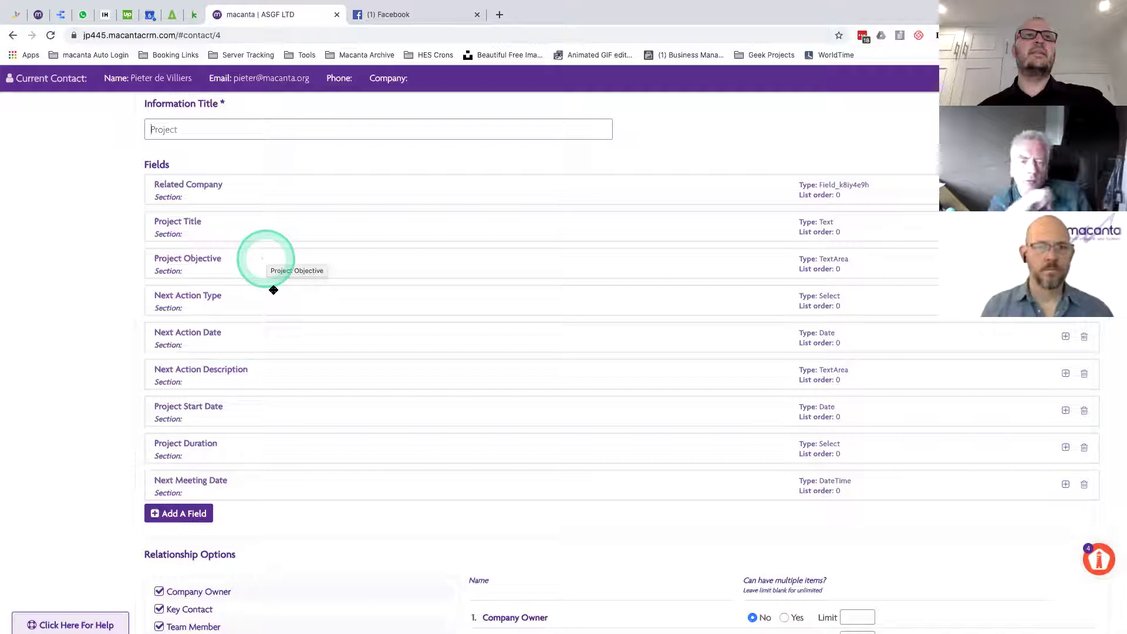
pyautogui.moveTo(257, 404); pyautogui.dragTo(263, 287)
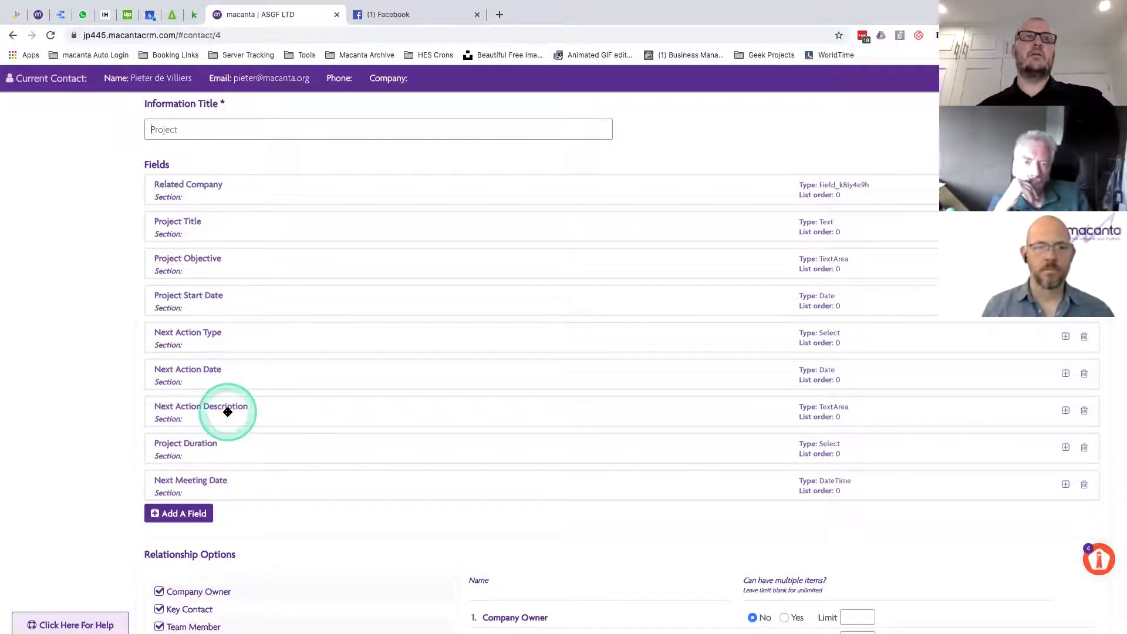
pyautogui.moveTo(226, 485); pyautogui.dragTo(226, 445)
pyautogui.moveTo(239, 483); pyautogui.dragTo(242, 331)
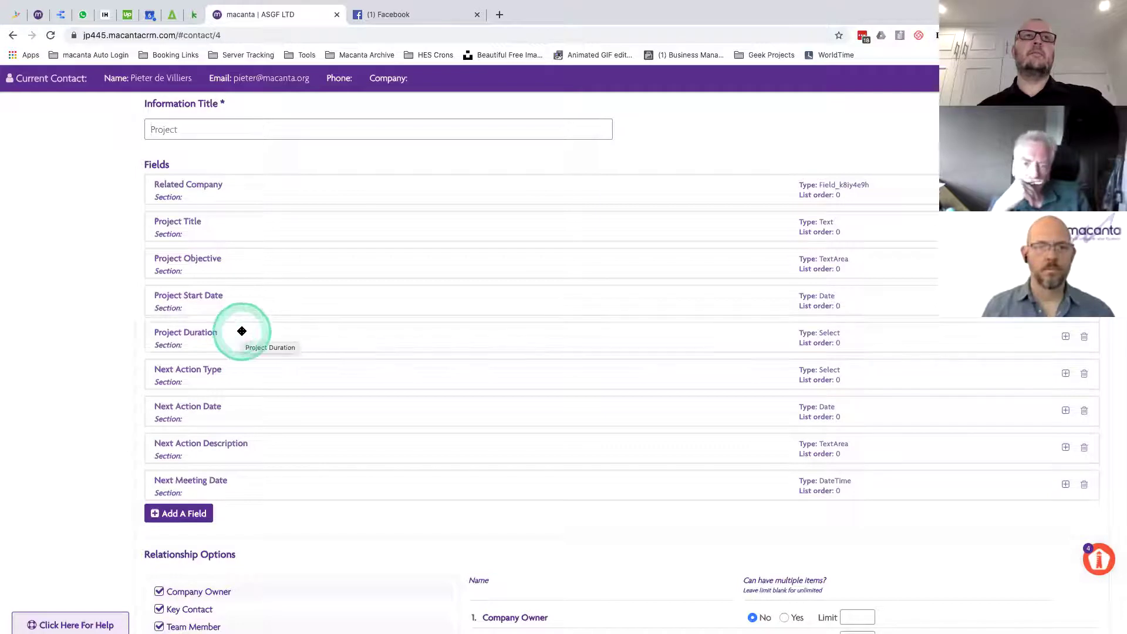
# - Assign the Project's Related Company field to a subsection called Project Overview and copy that subsection name
pyautogui.click(390, 186)
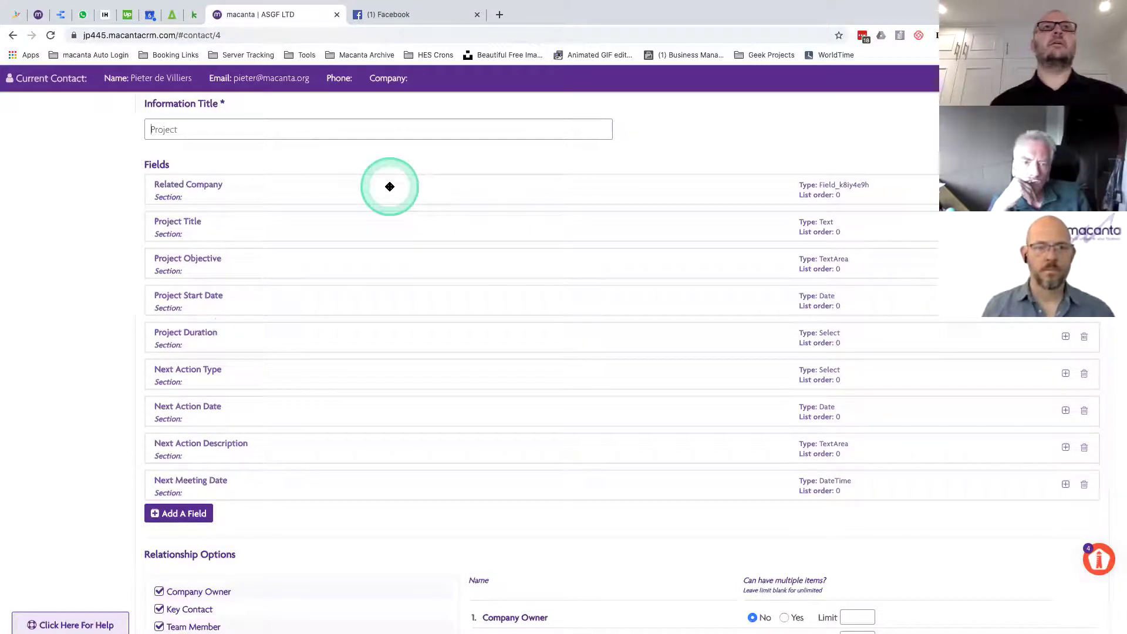
pyautogui.scroll(-3, 455, 498)
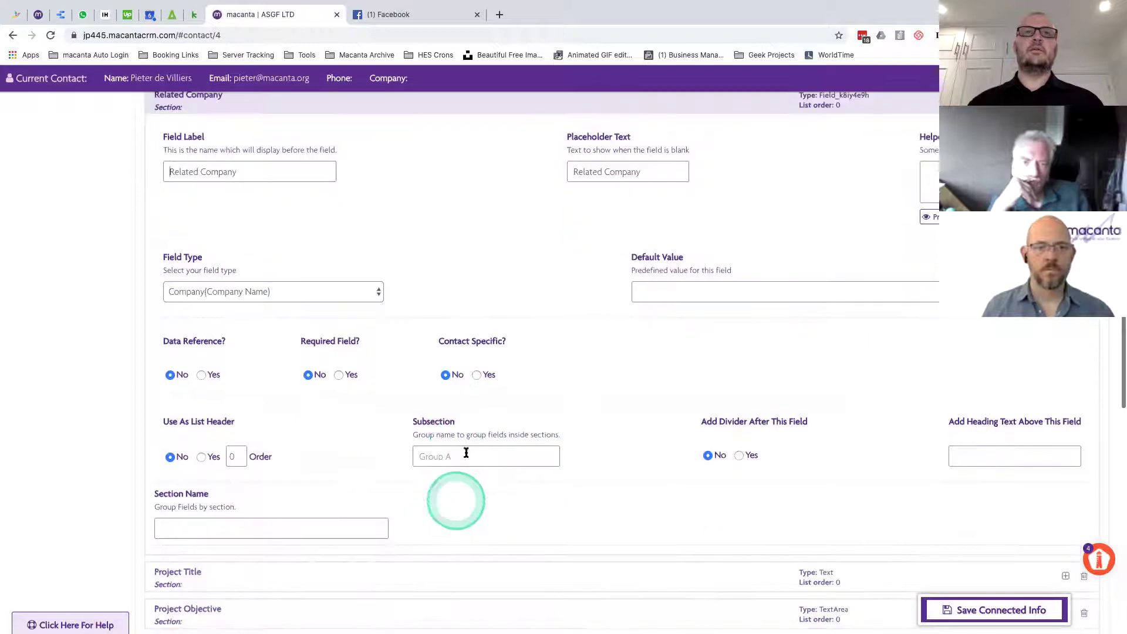
pyautogui.click(446, 456)
pyautogui.write('Project Overview')
pyautogui.tripleClick(446, 456)
pyautogui.press('super+c')
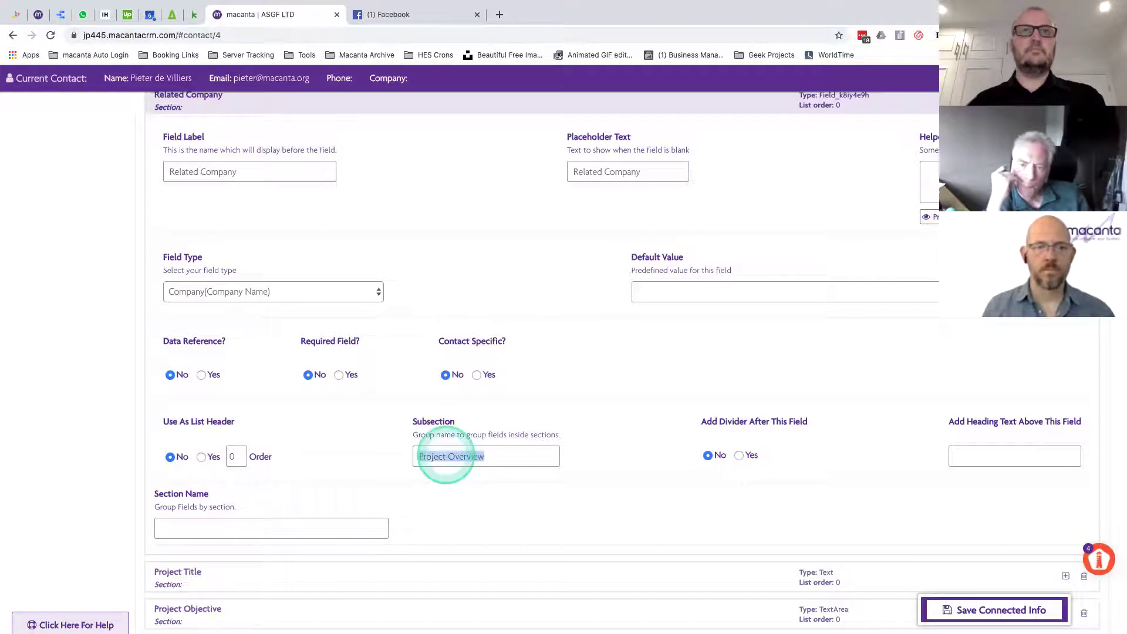
# - Assign the Project Title and Project Objective fields to the Project Overview subsection
pyautogui.click(378, 575)
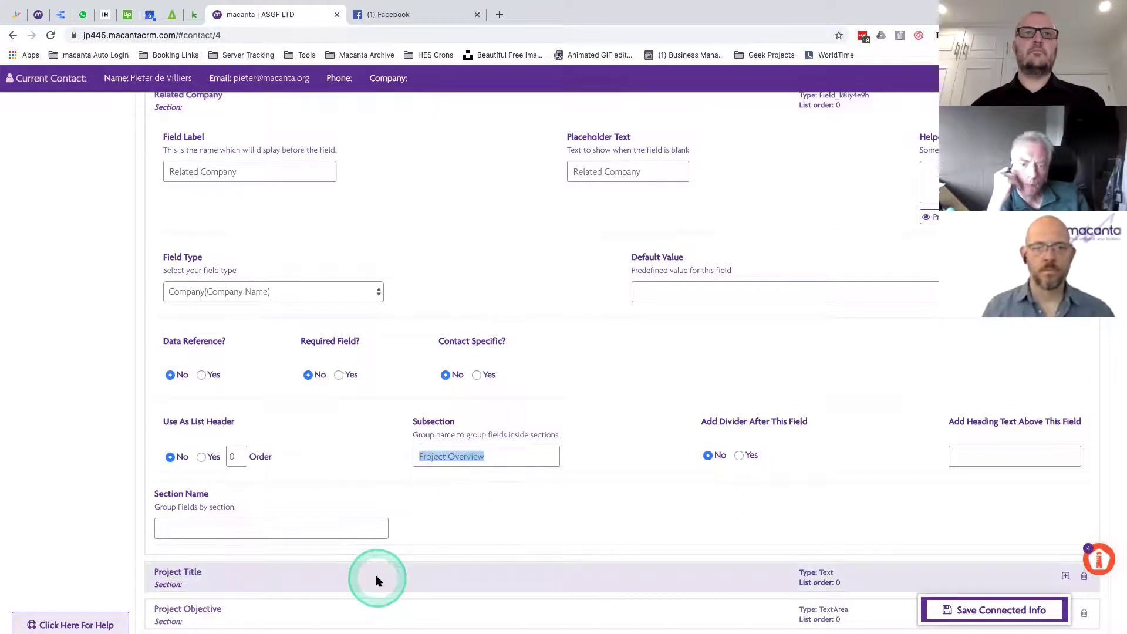
pyautogui.click(456, 495)
pyautogui.press('super+v')
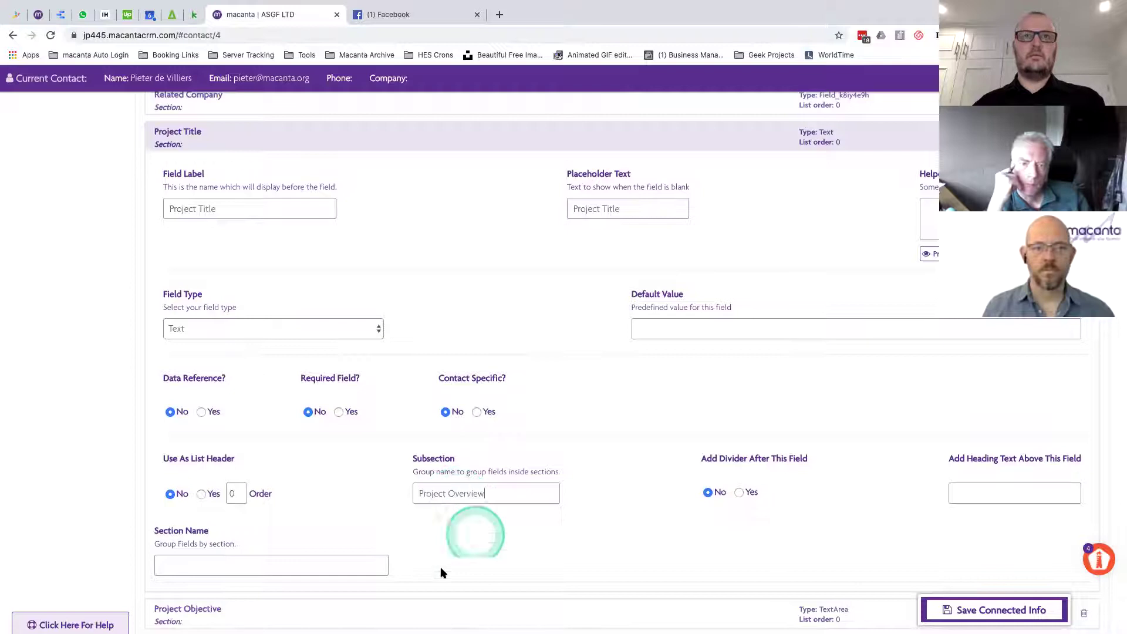
pyautogui.click(410, 601)
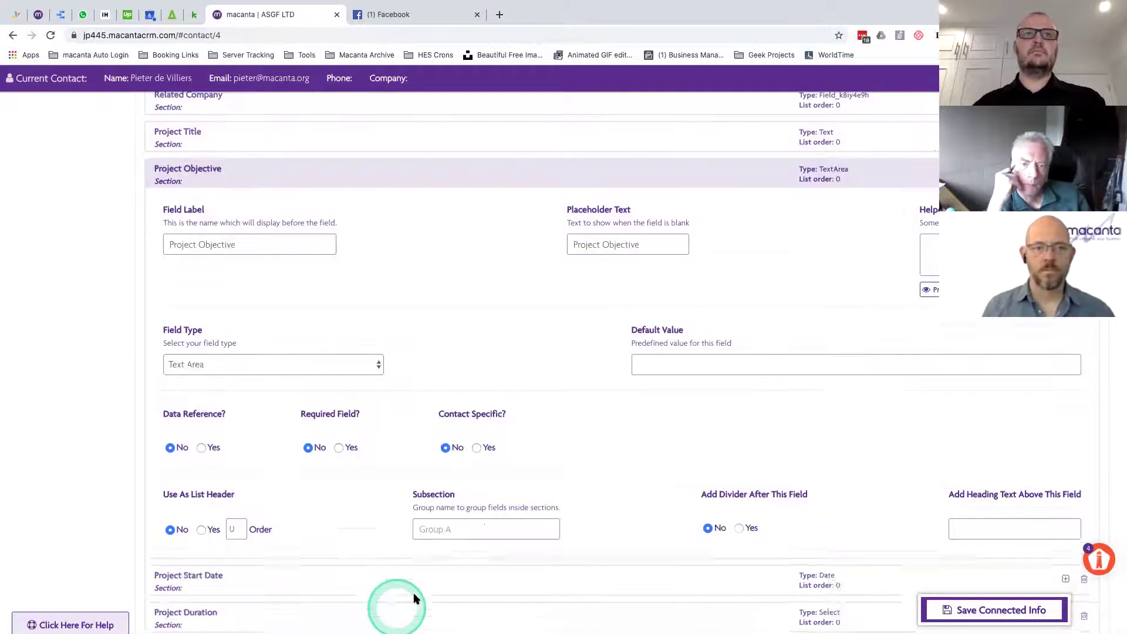
pyautogui.click(456, 526)
pyautogui.press('super+v')
# - Assign the Project Start Date and Project Duration fields to the Project Overview subsection
pyautogui.scroll(-4, 456, 527)
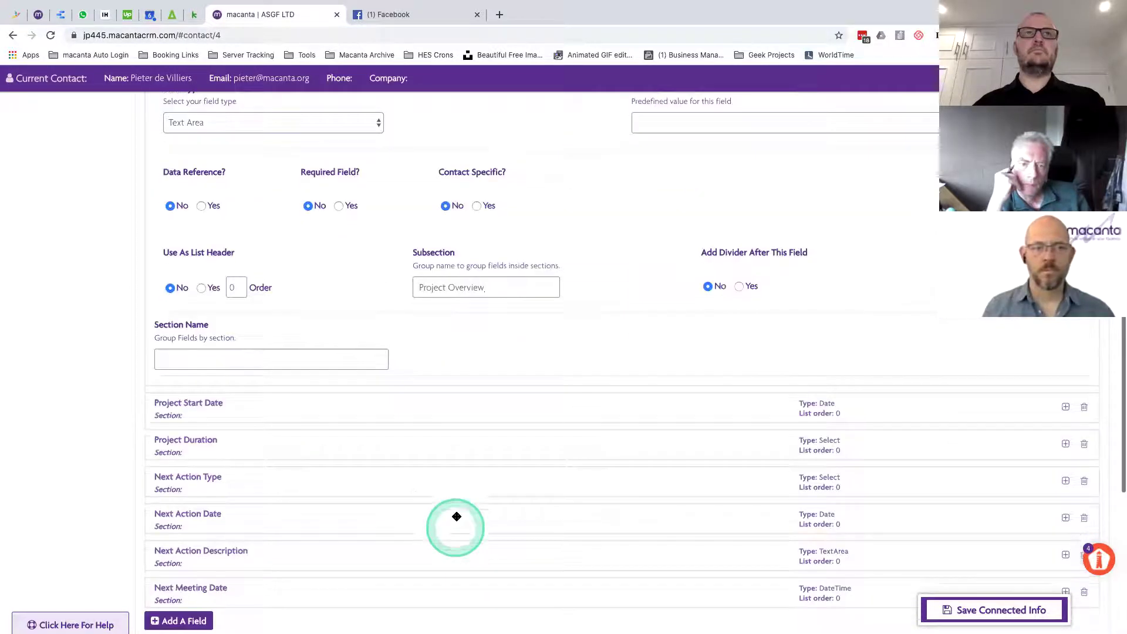
pyautogui.click(401, 401)
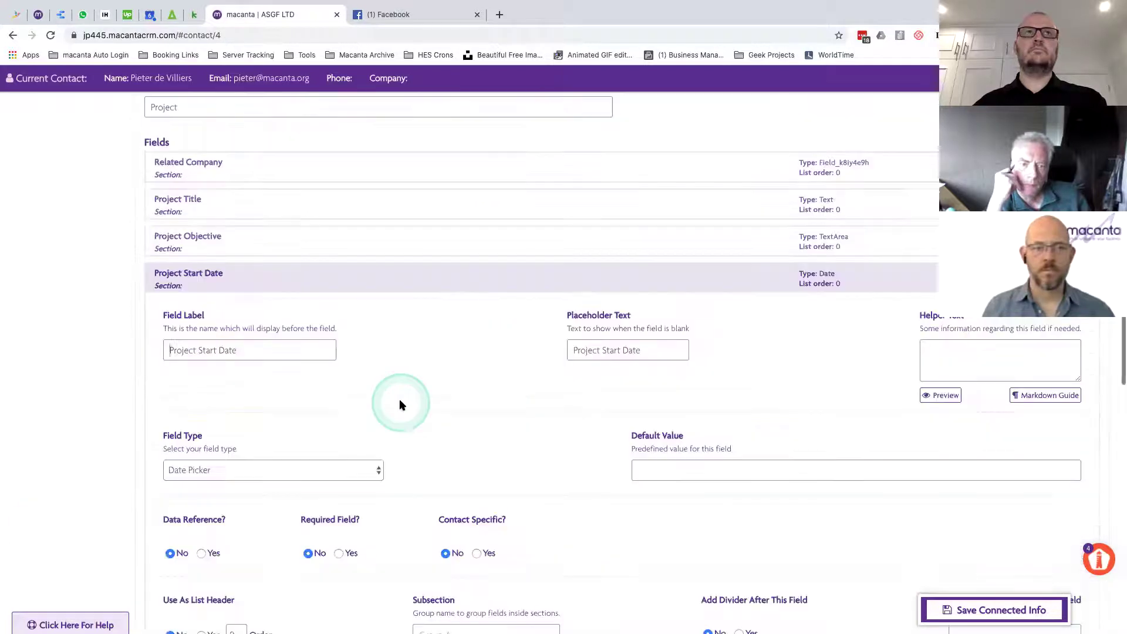
pyautogui.click(482, 506)
pyautogui.scroll(-3, 478, 505)
pyautogui.click(465, 463)
pyautogui.press('super+v')
pyautogui.scroll(-2, 464, 462)
pyautogui.click(384, 460)
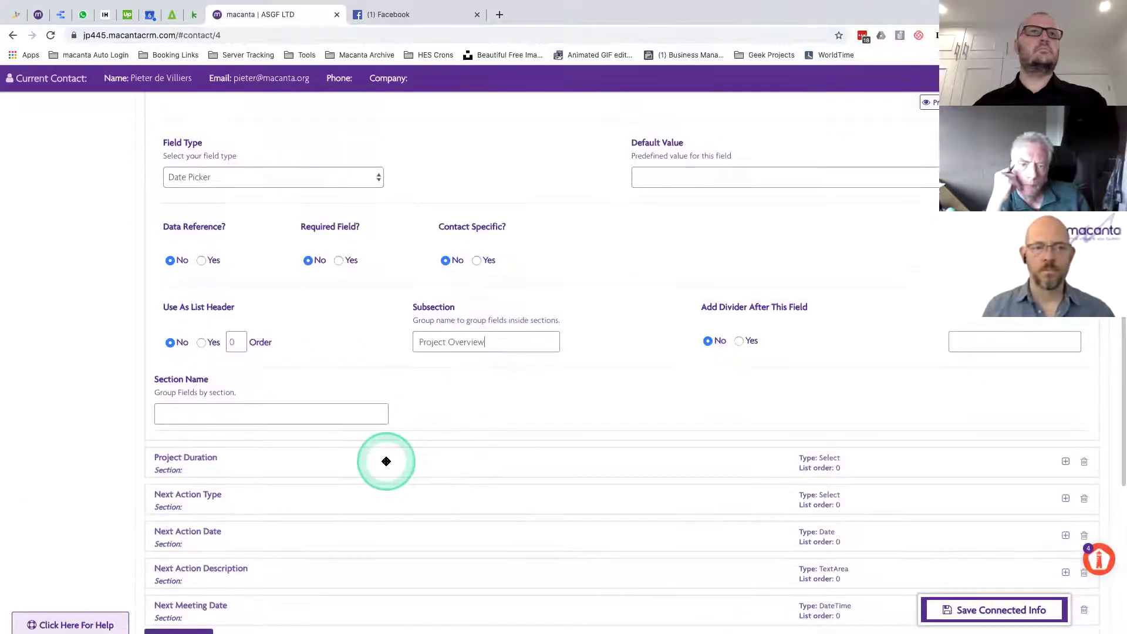
pyautogui.click(460, 460)
pyautogui.click(444, 458)
pyautogui.press('super+v')
# - Assign the Next Action Type and Next Action Date fields to a subsection called Actions
pyautogui.click(411, 581)
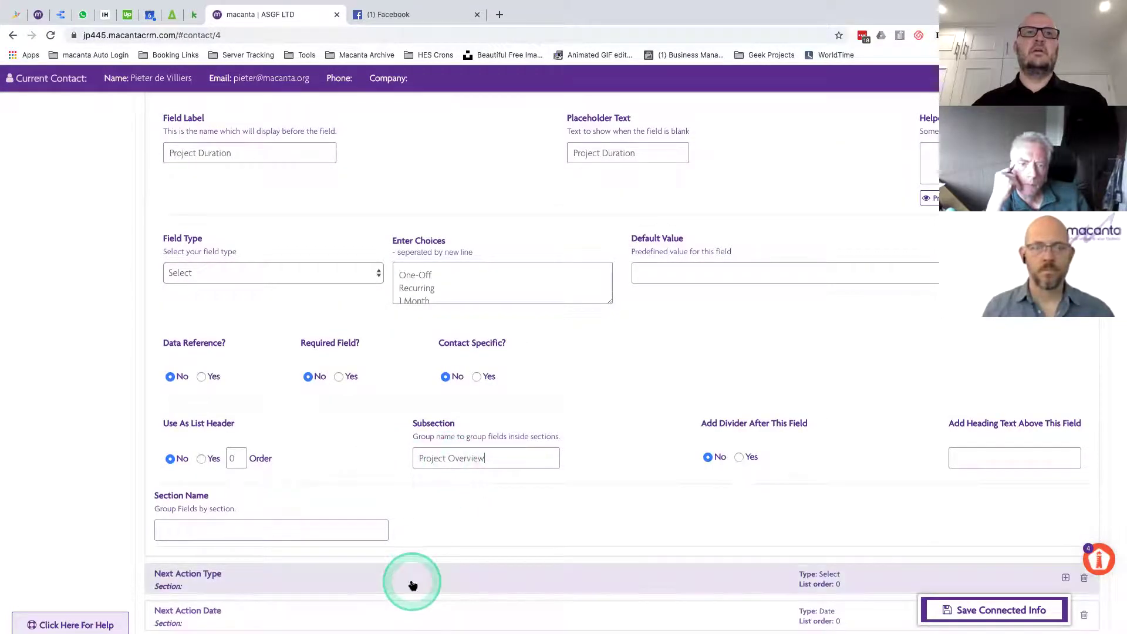
pyautogui.scroll(-2, 507, 433)
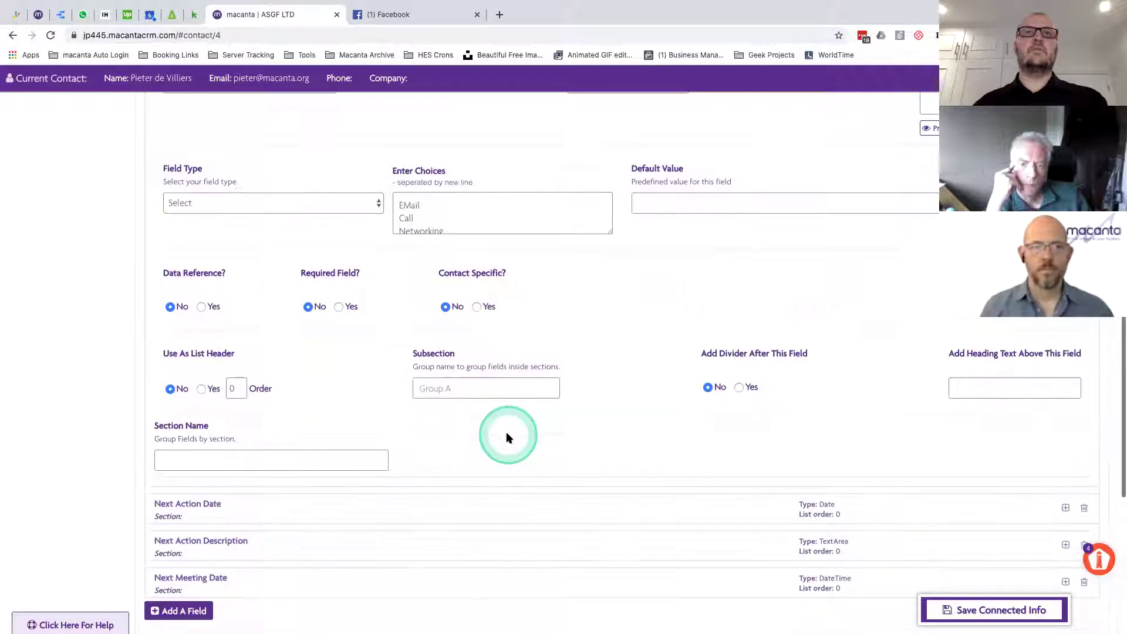
pyautogui.click(448, 383)
pyautogui.write('Actions')
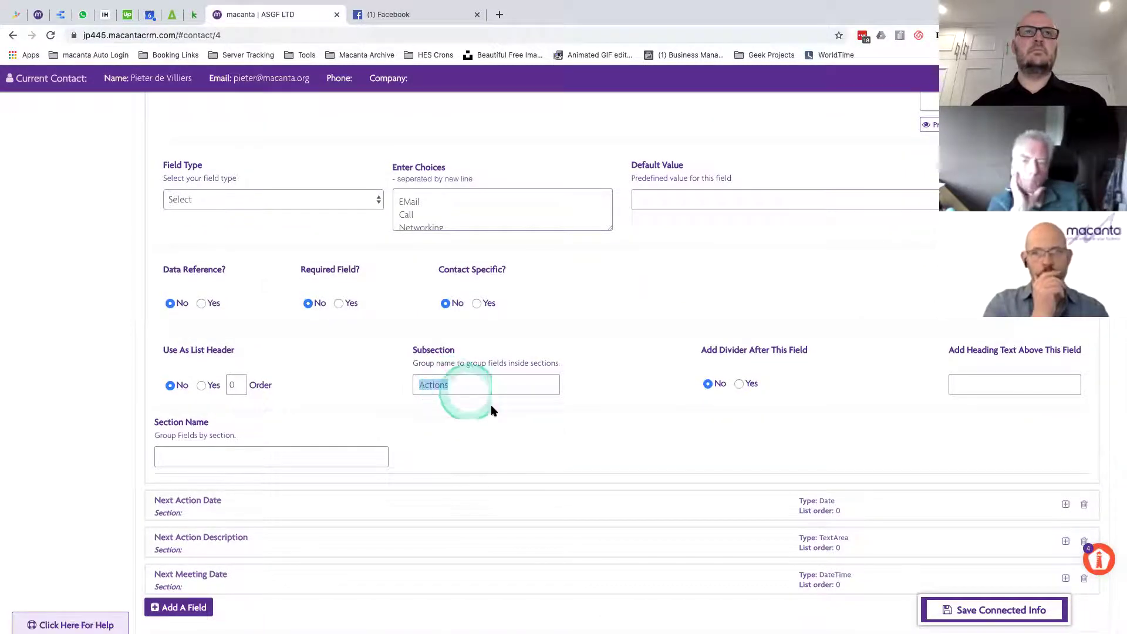
pyautogui.click(460, 503)
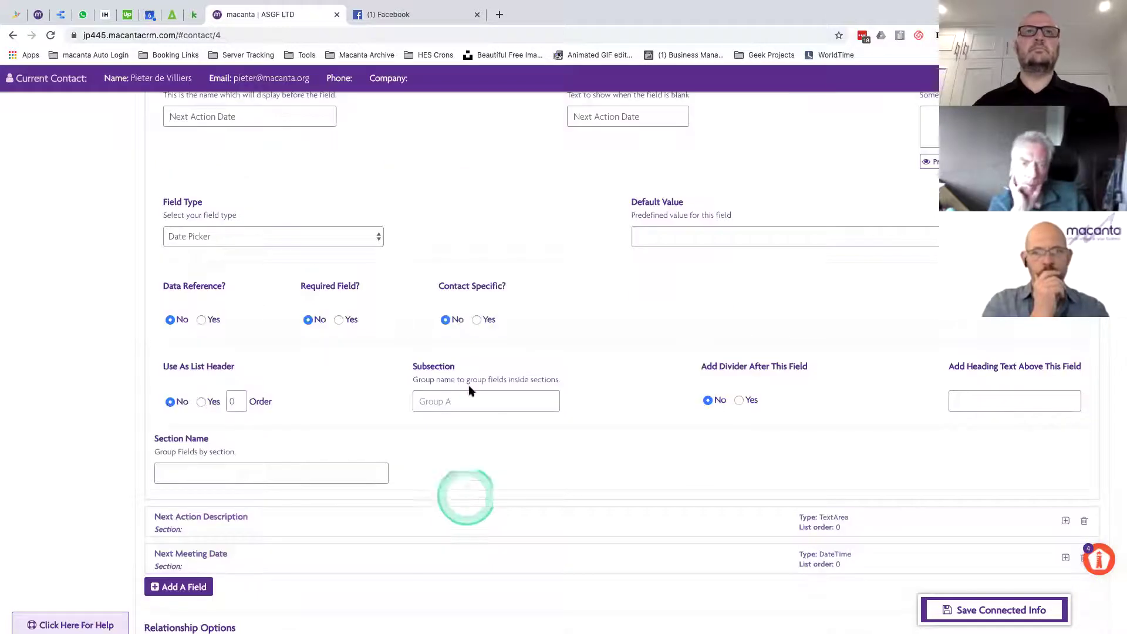
pyautogui.click(446, 400)
pyautogui.write('Actions')
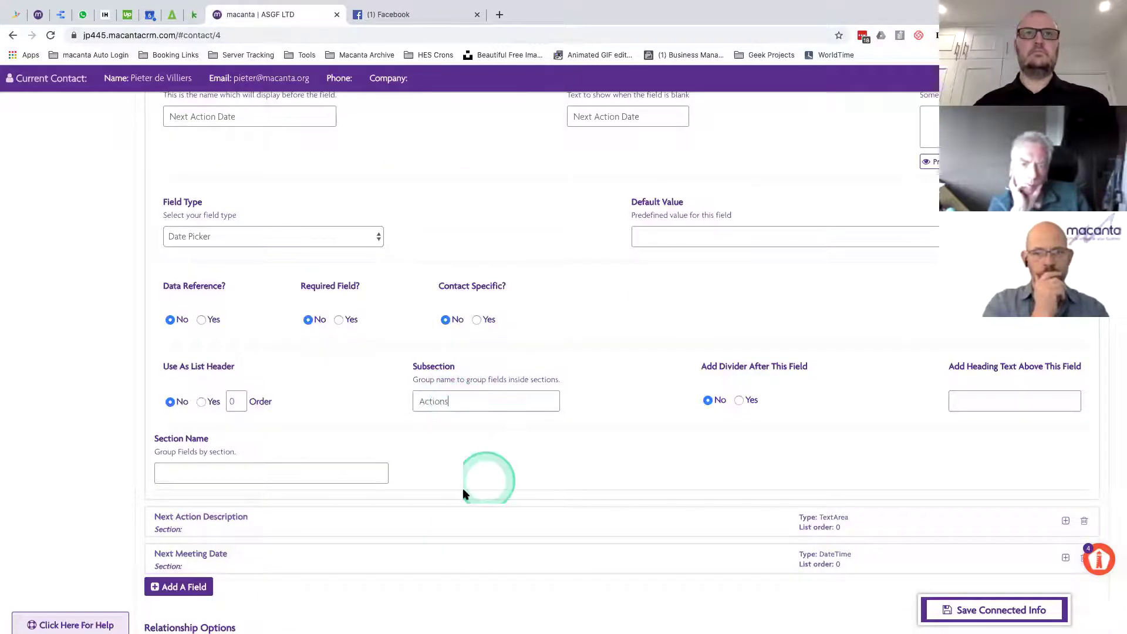
# - Assign the Next Action Description and Next Meeting Date fields to the Actions subsection and save the connected info
pyautogui.click(447, 516)
pyautogui.click(447, 436)
pyautogui.write('Actions')
pyautogui.click(487, 552)
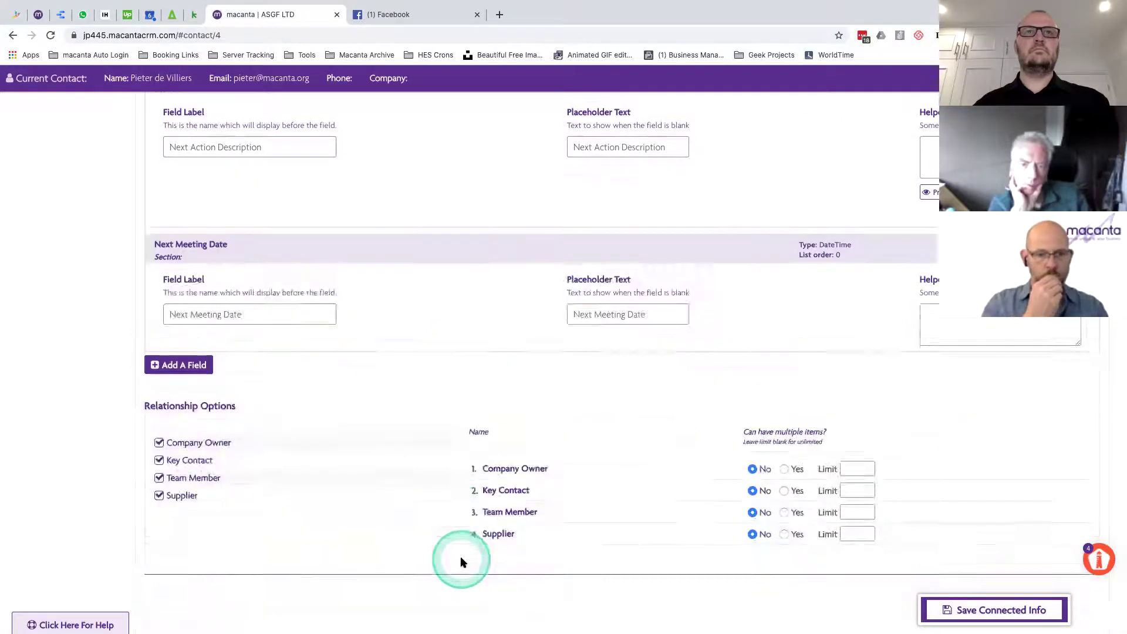
pyautogui.click(450, 474)
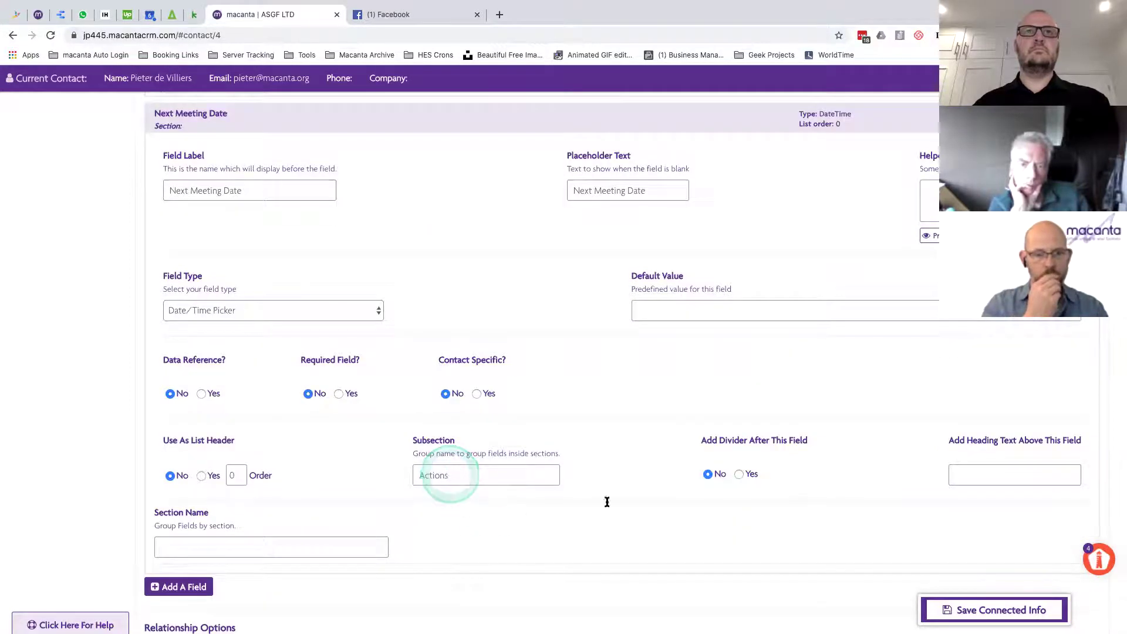
pyautogui.click(974, 610)
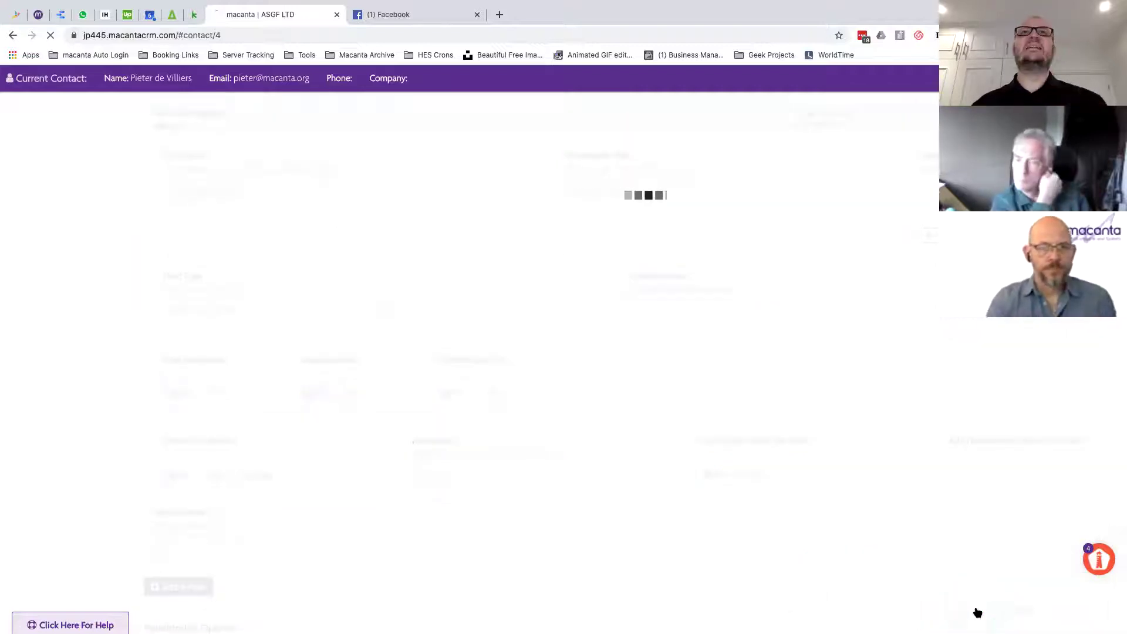
pyautogui.click(578, 264)
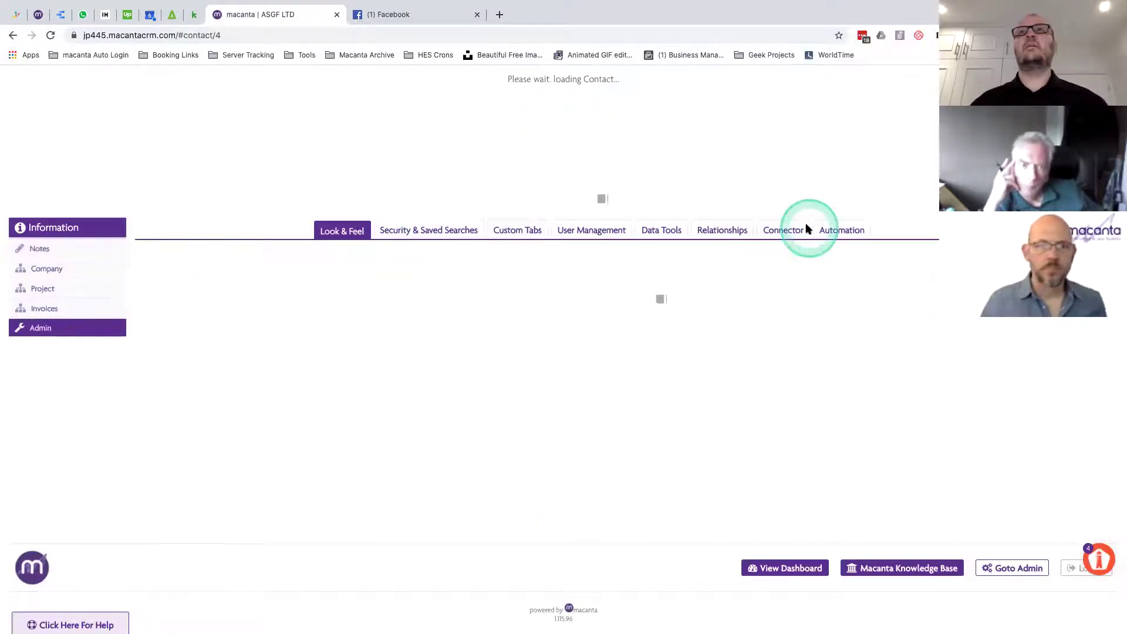
# - Open the Invoices connected information in the Connector settings and review its field list
pyautogui.click(784, 231)
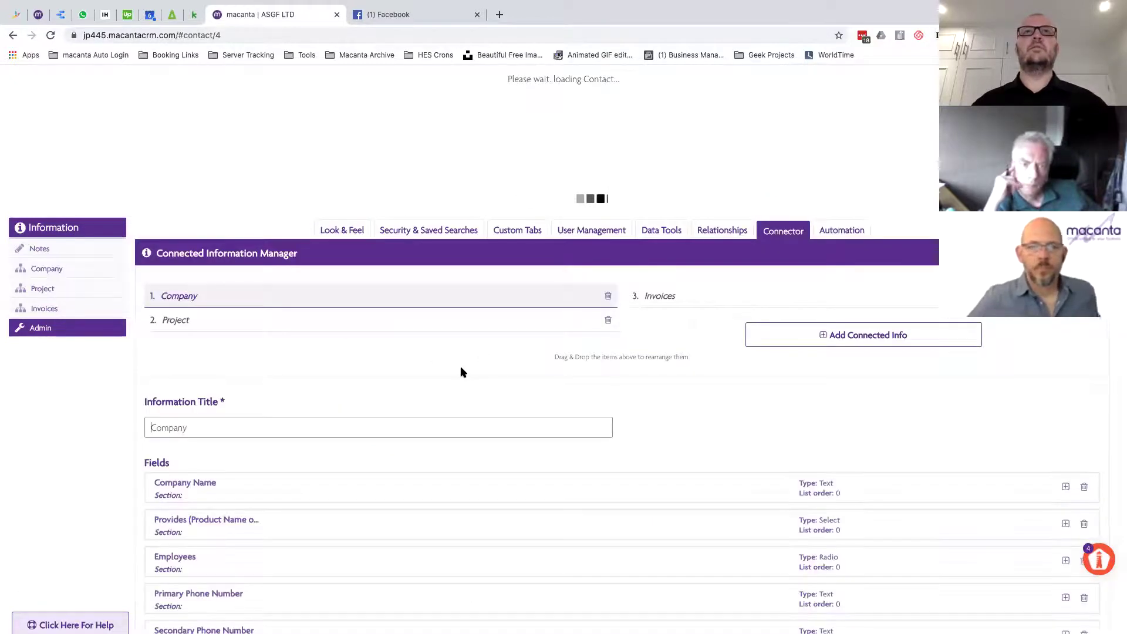
pyautogui.click(661, 296)
pyautogui.scroll(-4, 663, 299)
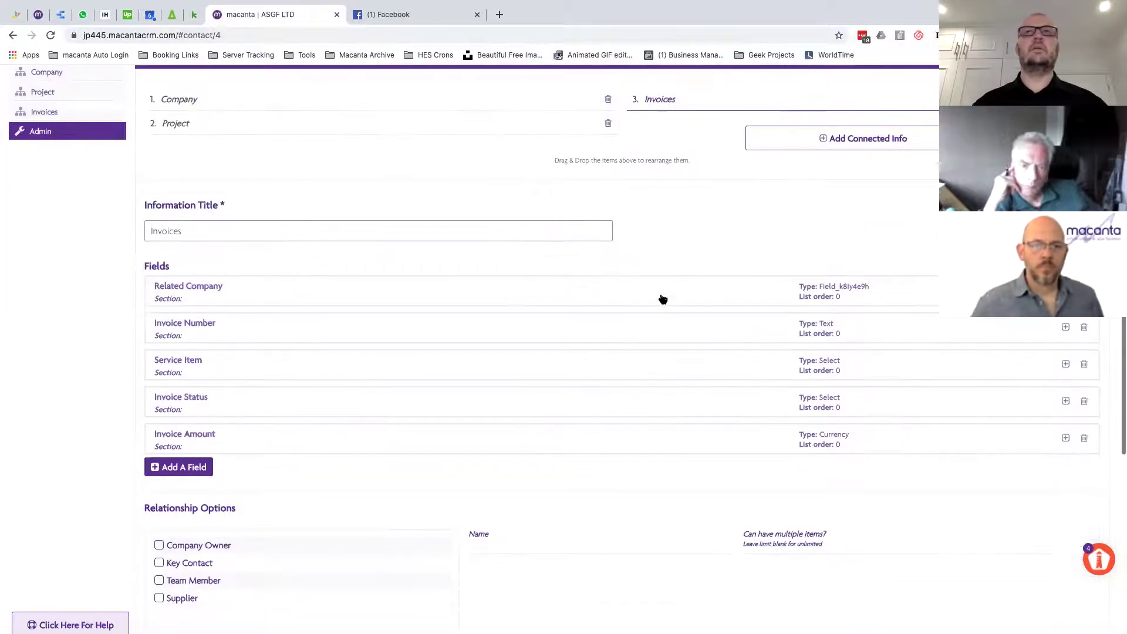
pyautogui.click(515, 292)
pyautogui.click(501, 286)
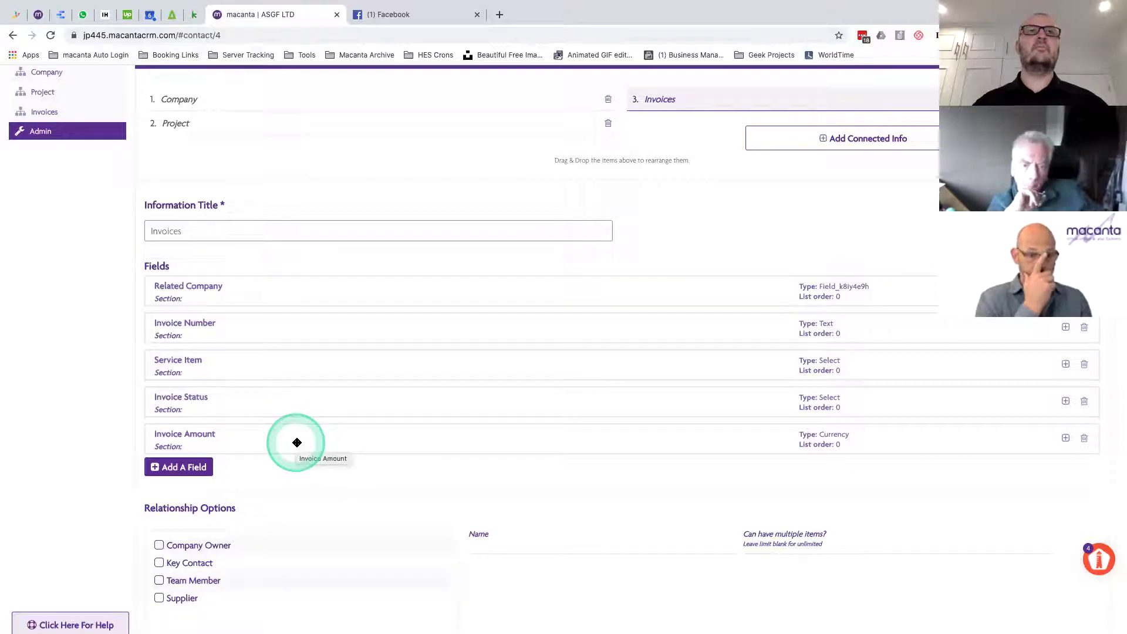
# - Assign the Invoices' Related Company field to a subsection called Invoice Details and copy that subsection name
pyautogui.click(396, 285)
pyautogui.scroll(-4, 502, 416)
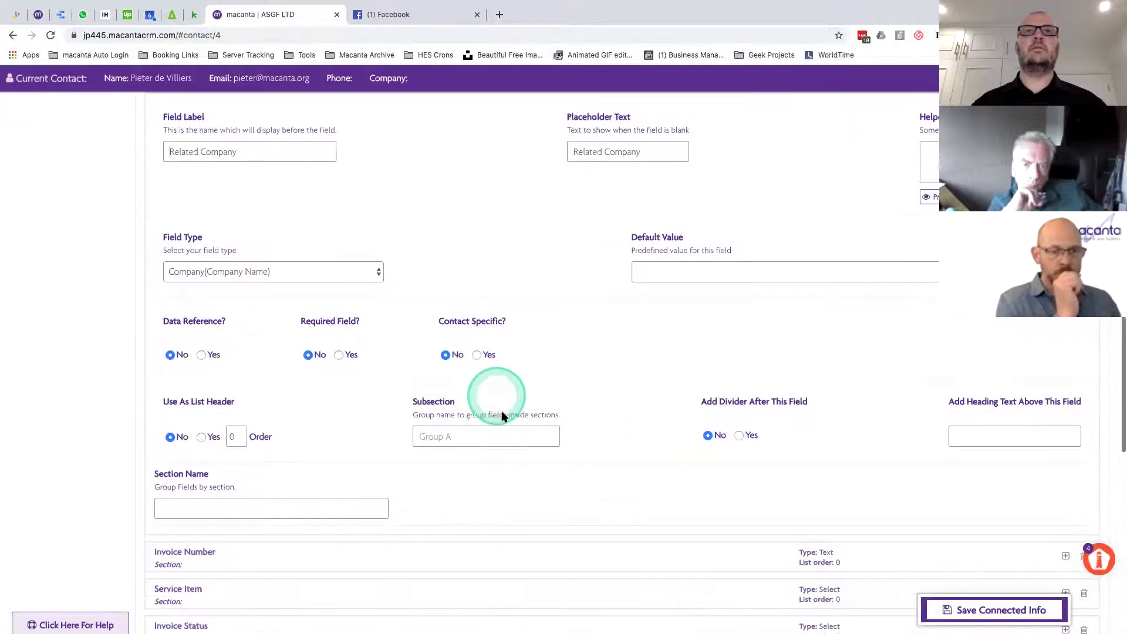
pyautogui.click(434, 434)
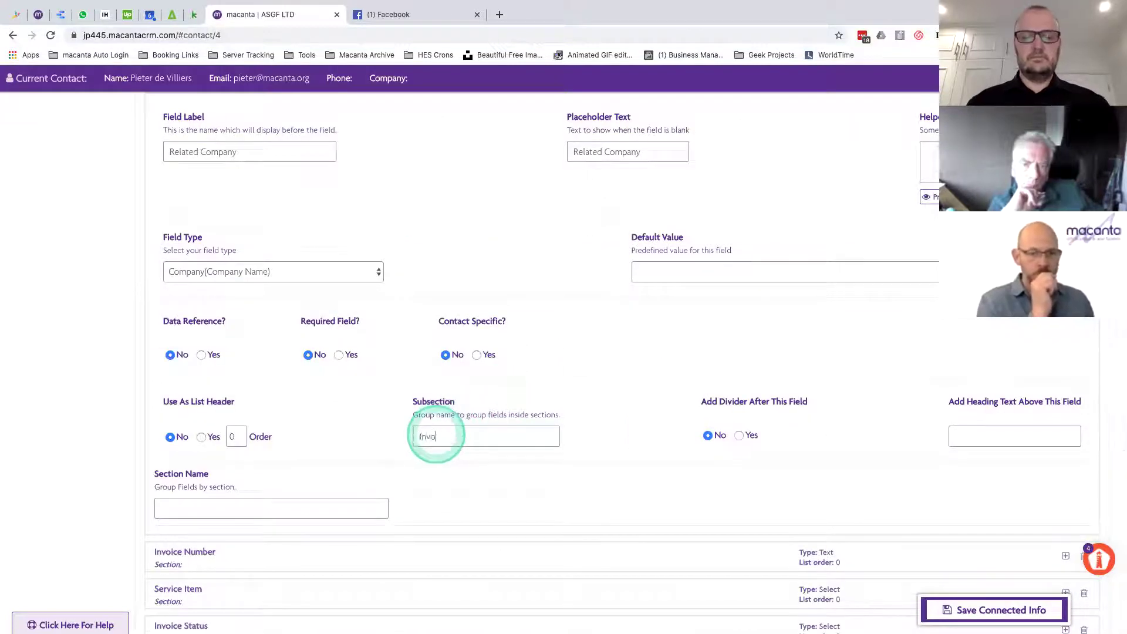
pyautogui.write('Invoice Details')
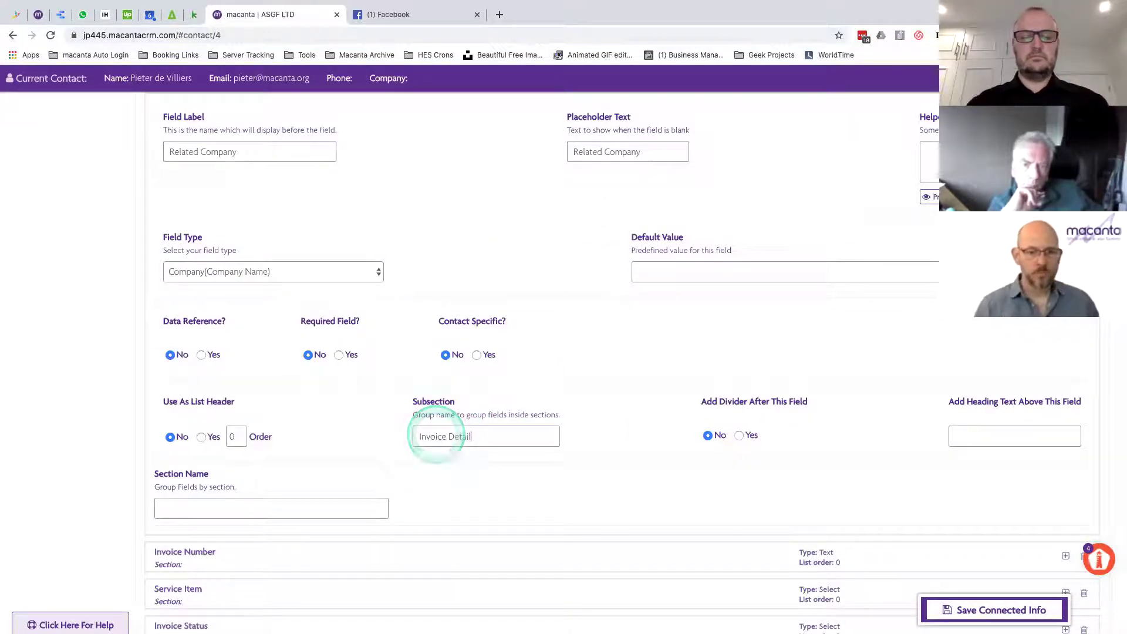
pyautogui.tripleClick(436, 435)
pyautogui.hotkey('ctrl', 'c')
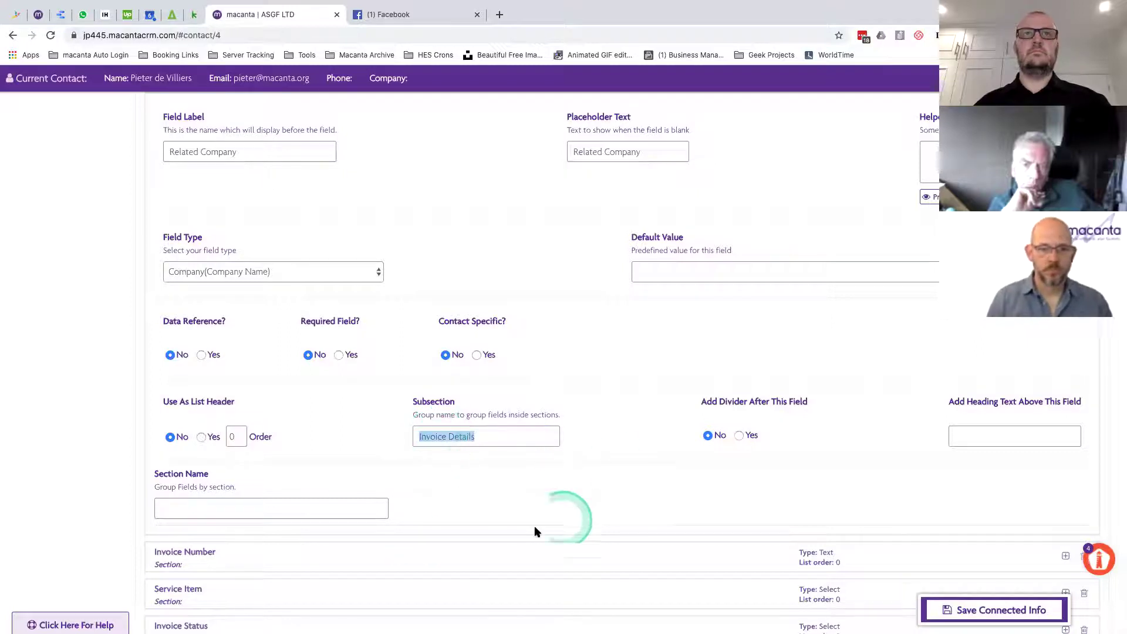
# - Assign the Invoice Number and Service Item fields to the Invoice Details subsection
pyautogui.click(420, 555)
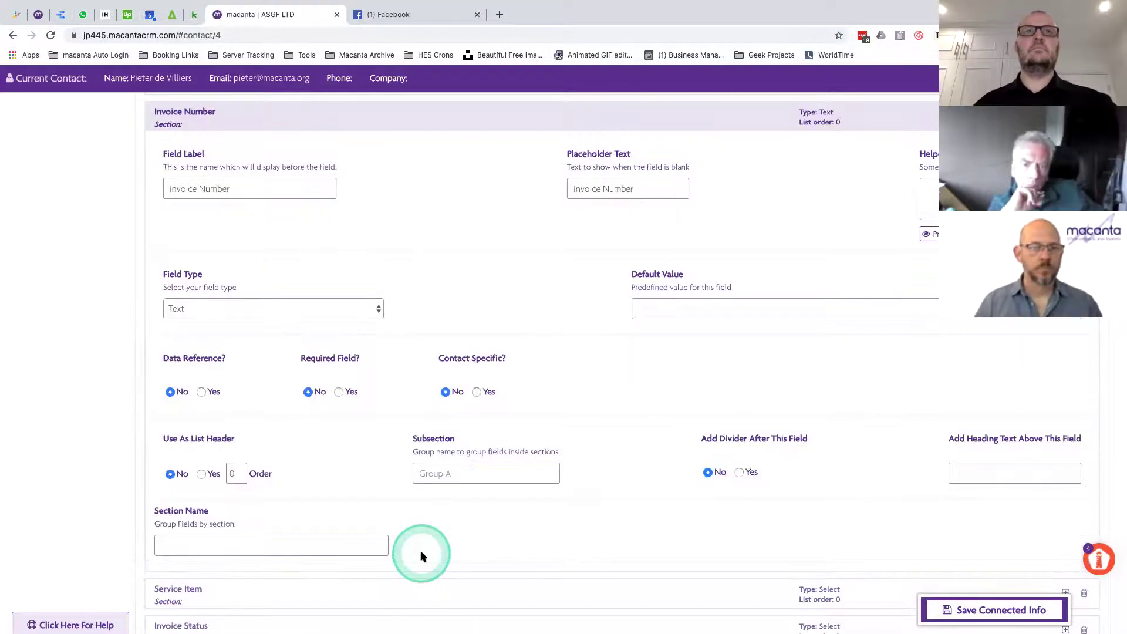
pyautogui.click(461, 474)
pyautogui.hotkey('ctrl', 'v')
pyautogui.click(425, 587)
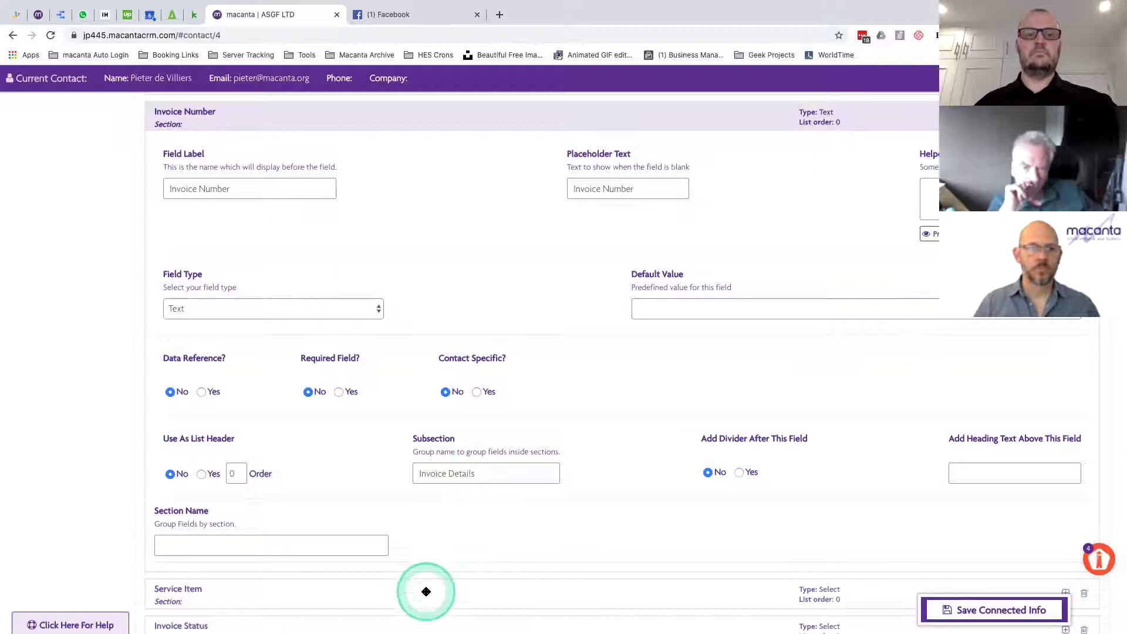
pyautogui.click(453, 529)
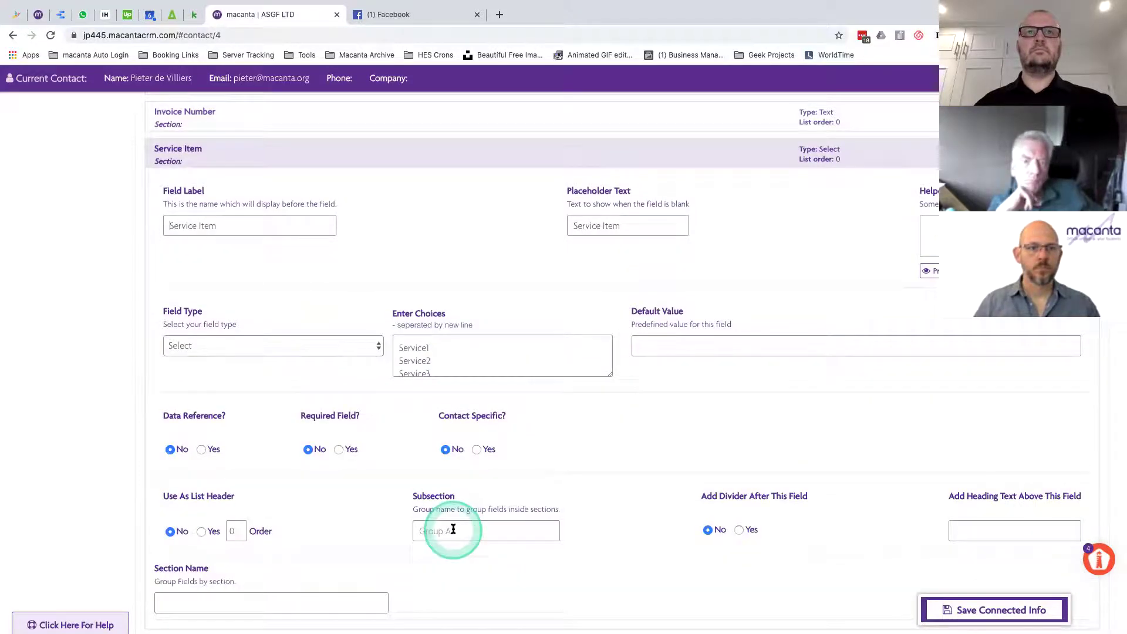
# - Assign the Invoice Status and Invoice Amount fields to the Invoice Details subsection
pyautogui.scroll(-4, 453, 529)
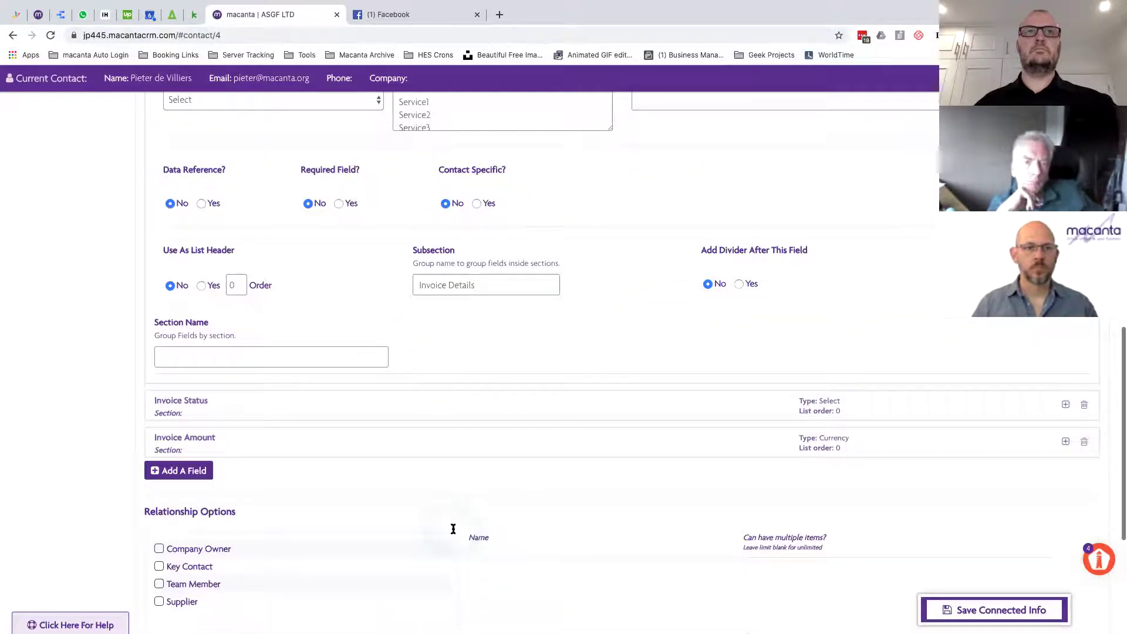
pyautogui.click(424, 403)
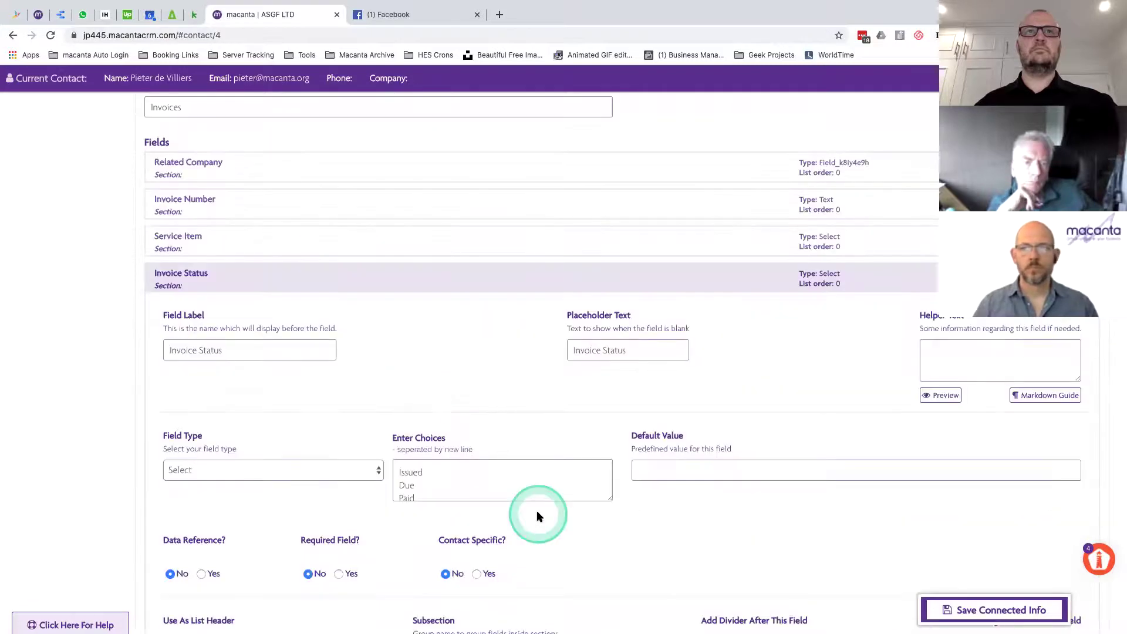
pyautogui.scroll(-5, 536, 509)
pyautogui.click(525, 400)
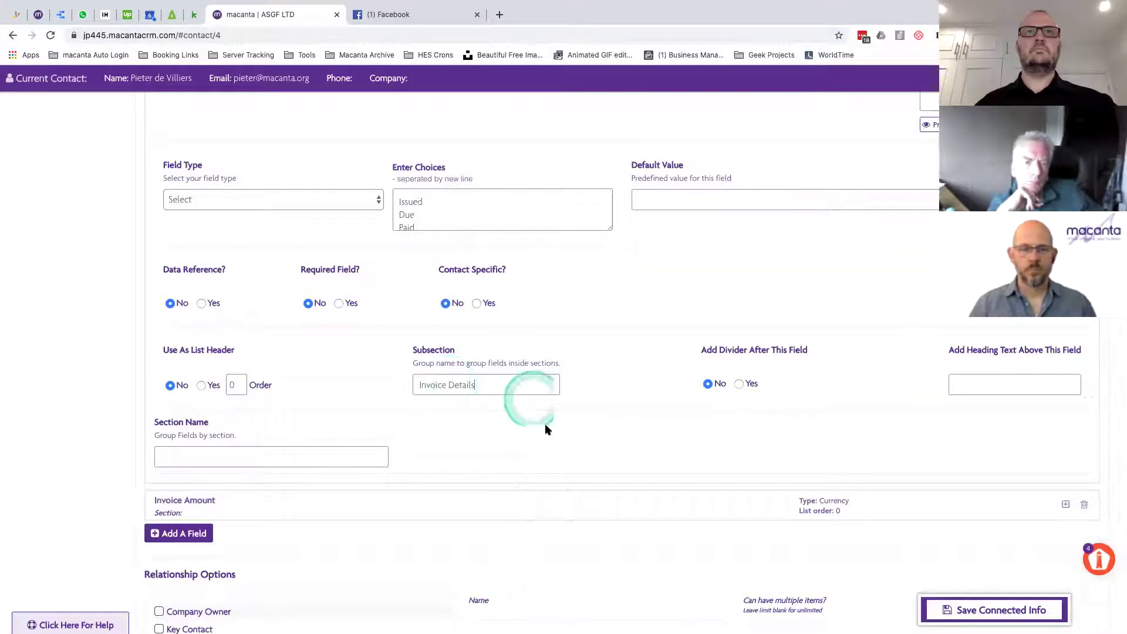
pyautogui.click(427, 499)
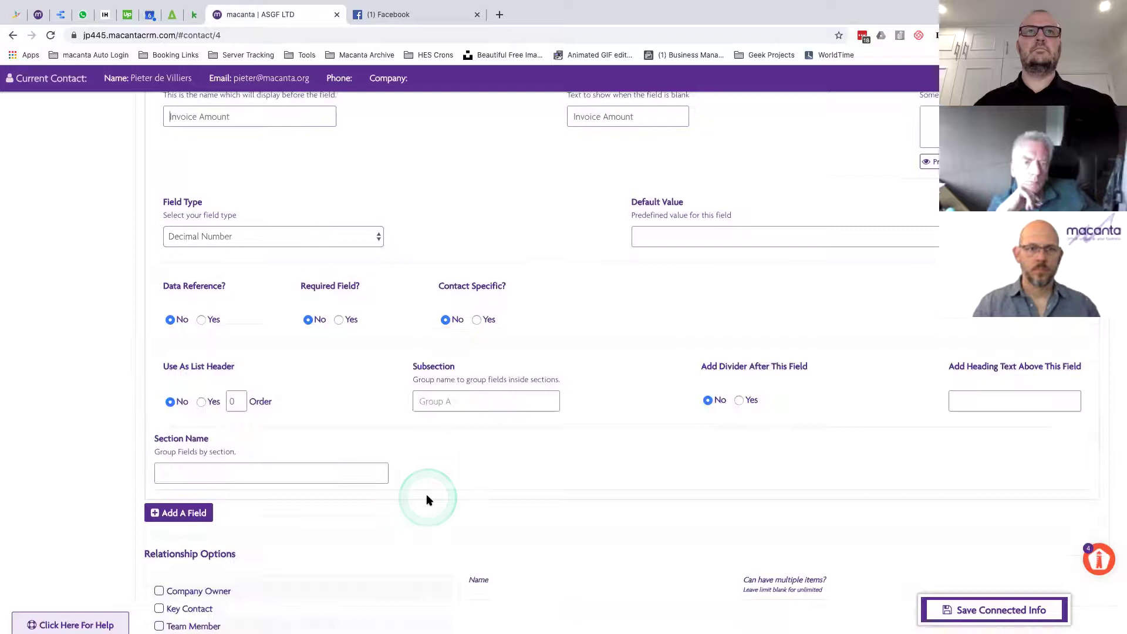
pyautogui.click(449, 400)
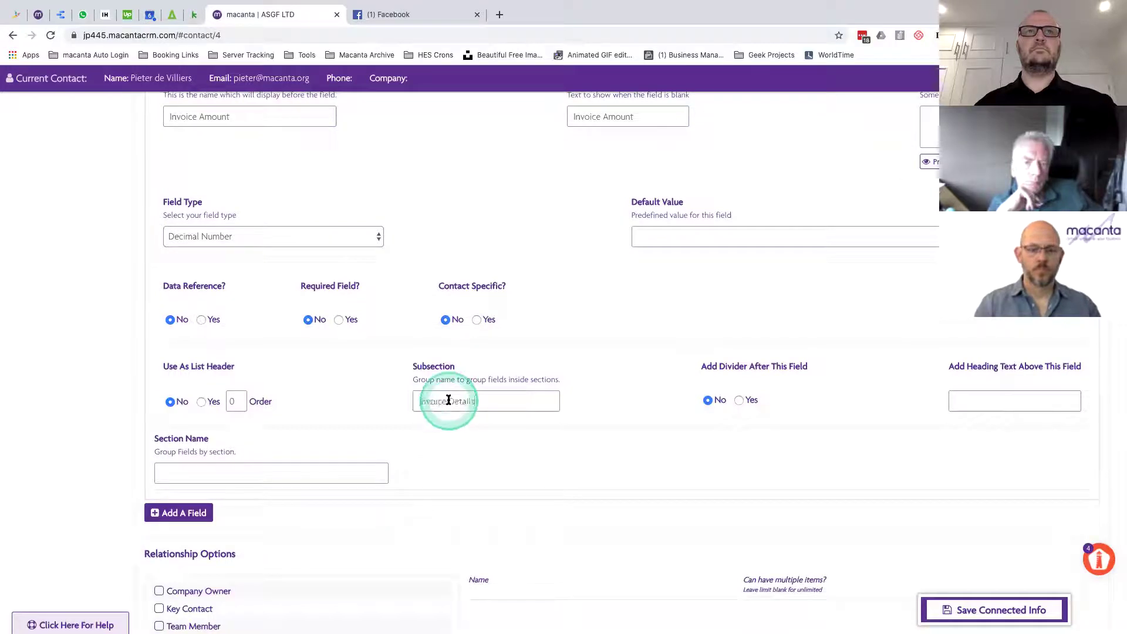
# - Enable the Company Owner relationship for the Invoices connected information and save the connected info
pyautogui.scroll(-4, 680, 437)
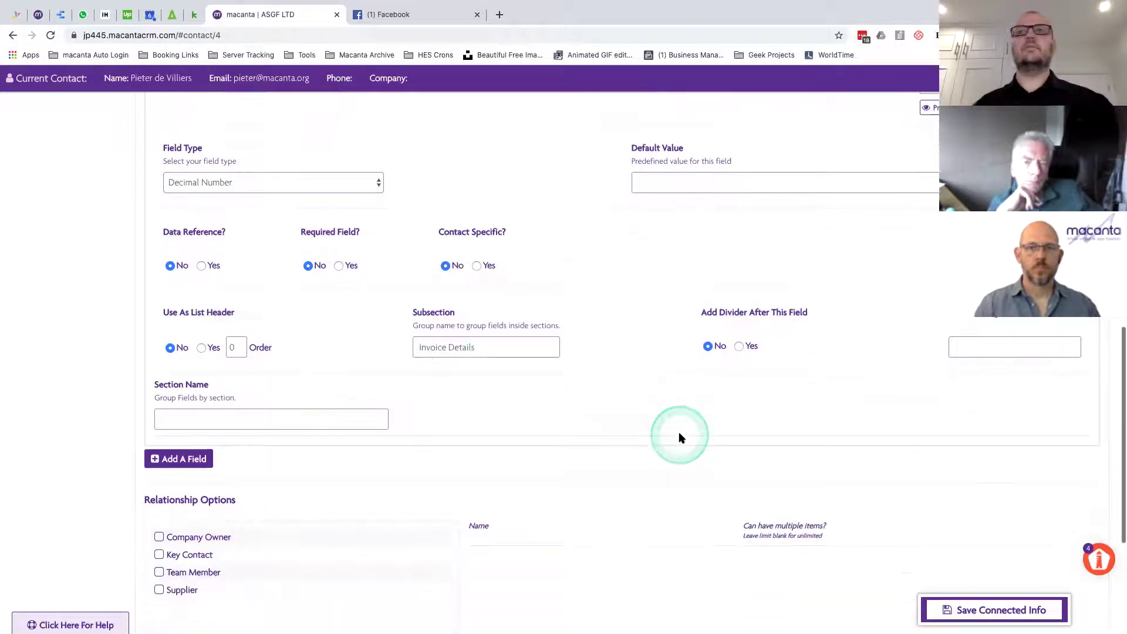
pyautogui.scroll(3, 681, 437)
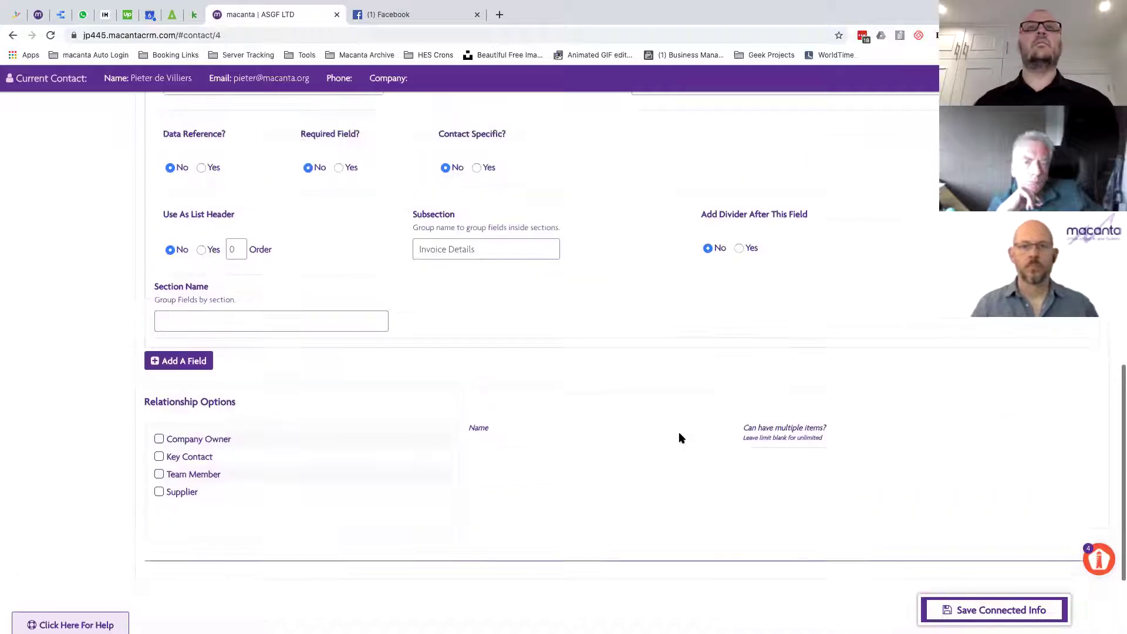
pyautogui.scroll(-2, 678, 438)
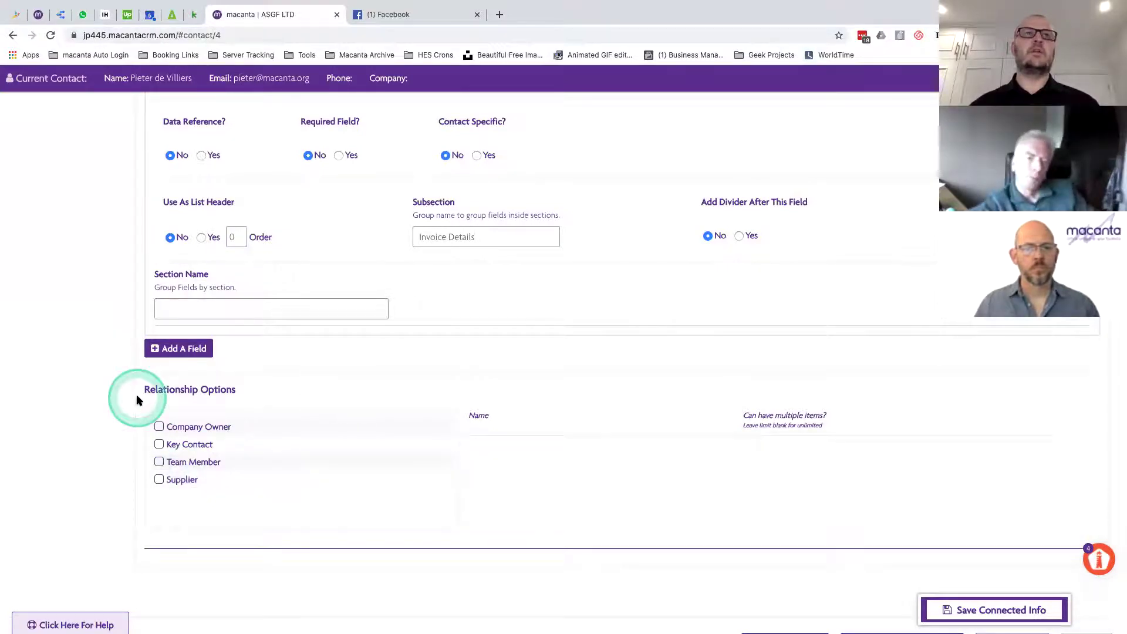
pyautogui.scroll(2, 138, 400)
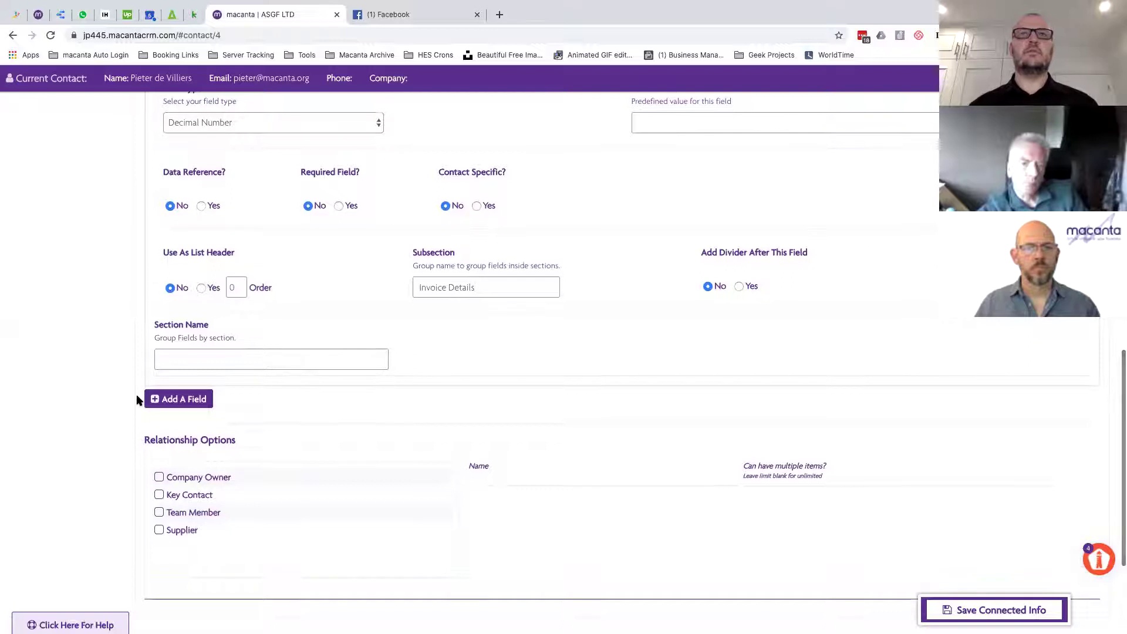
pyautogui.scroll(-1, 138, 400)
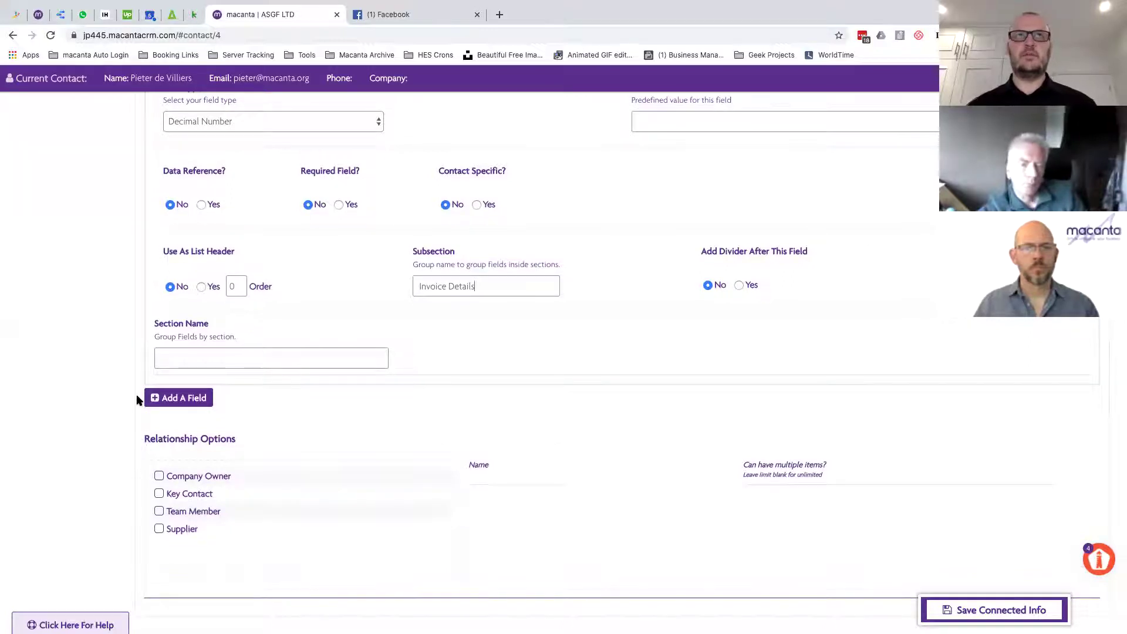
pyautogui.scroll(-1, 139, 400)
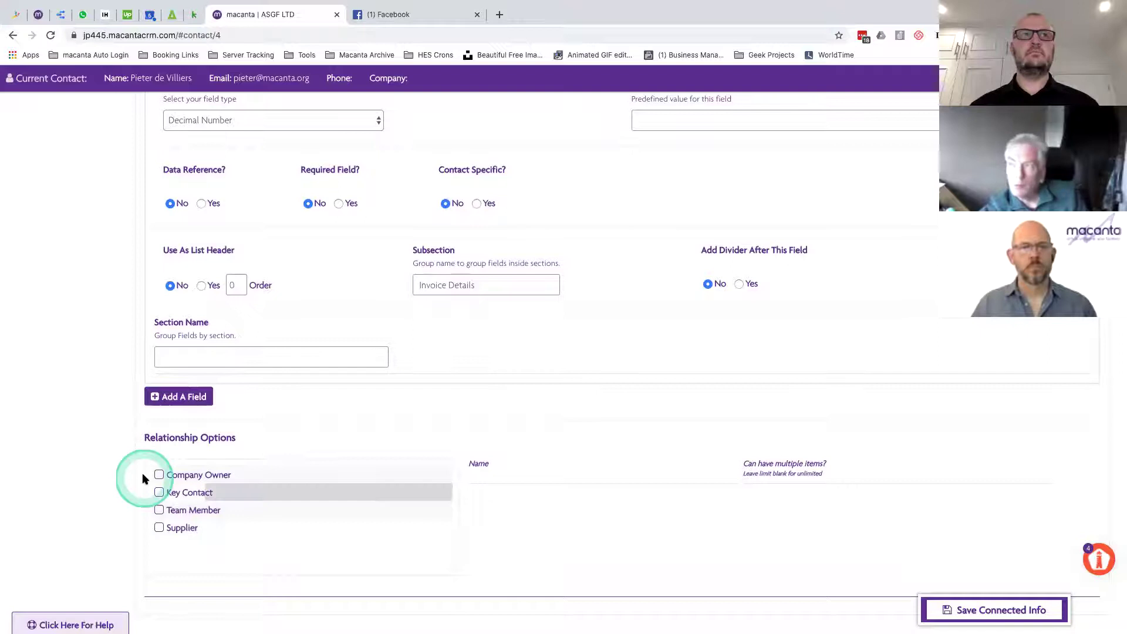
pyautogui.click(159, 474)
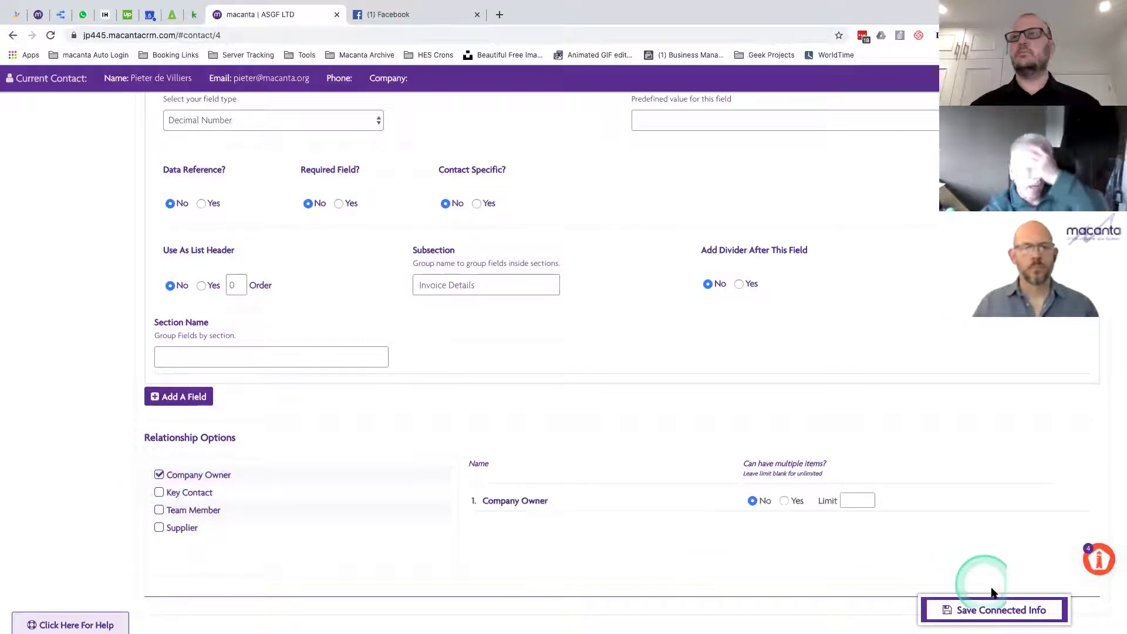
pyautogui.click(989, 611)
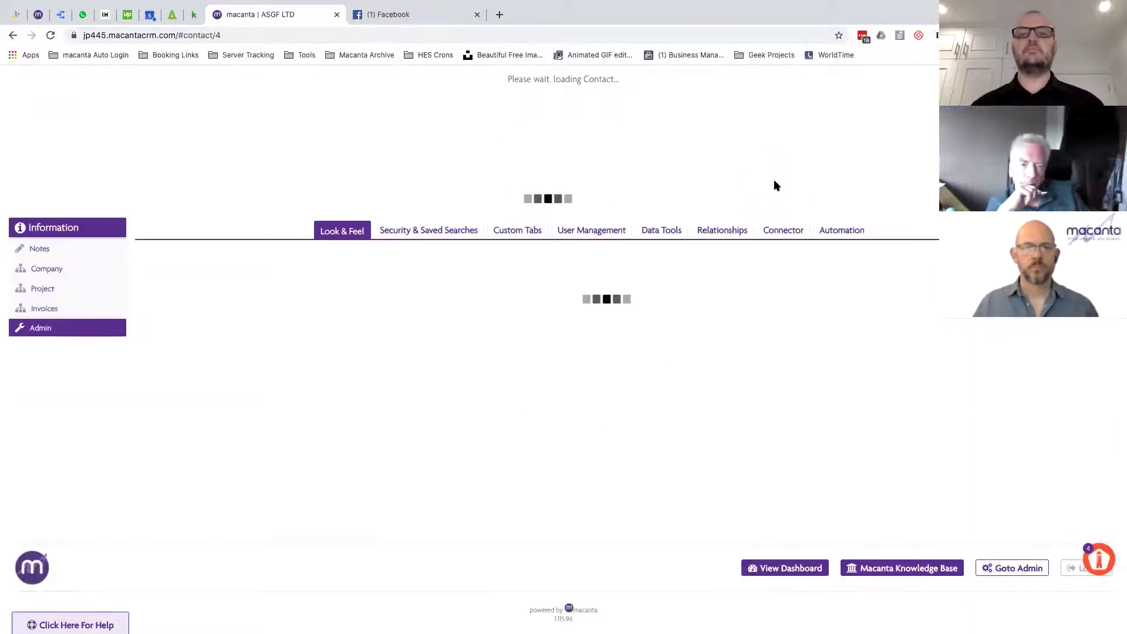
# - Add a relationship named Accounts Contact in the Relationships settings and save the relationships
pyautogui.click(722, 230)
pyautogui.click(454, 343)
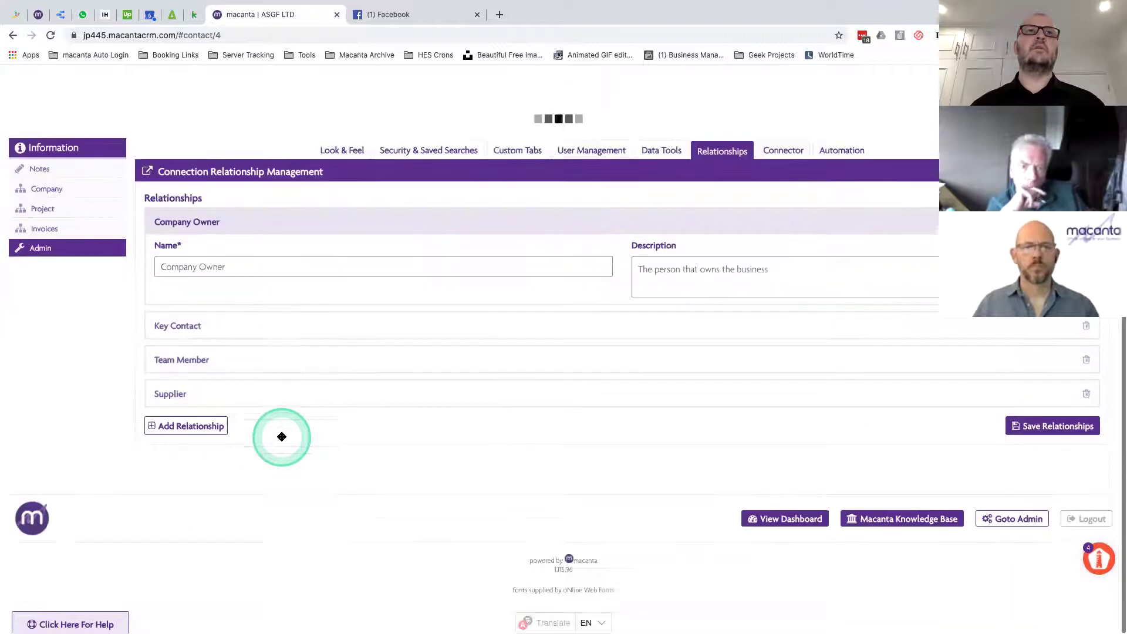
pyautogui.click(184, 426)
pyautogui.click(341, 437)
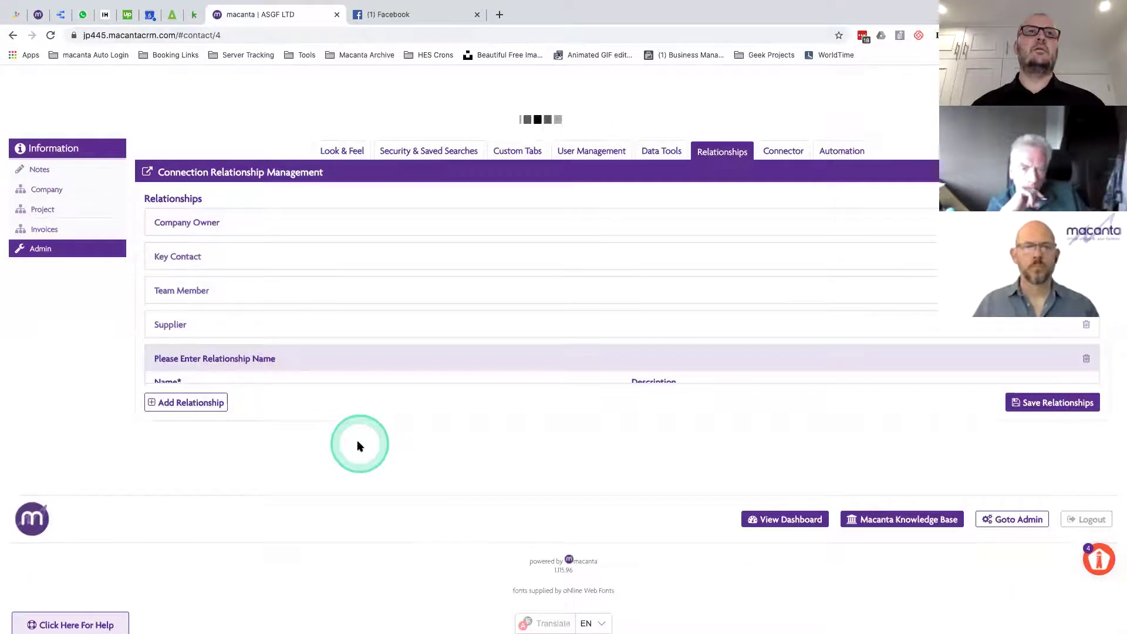
pyautogui.click(225, 404)
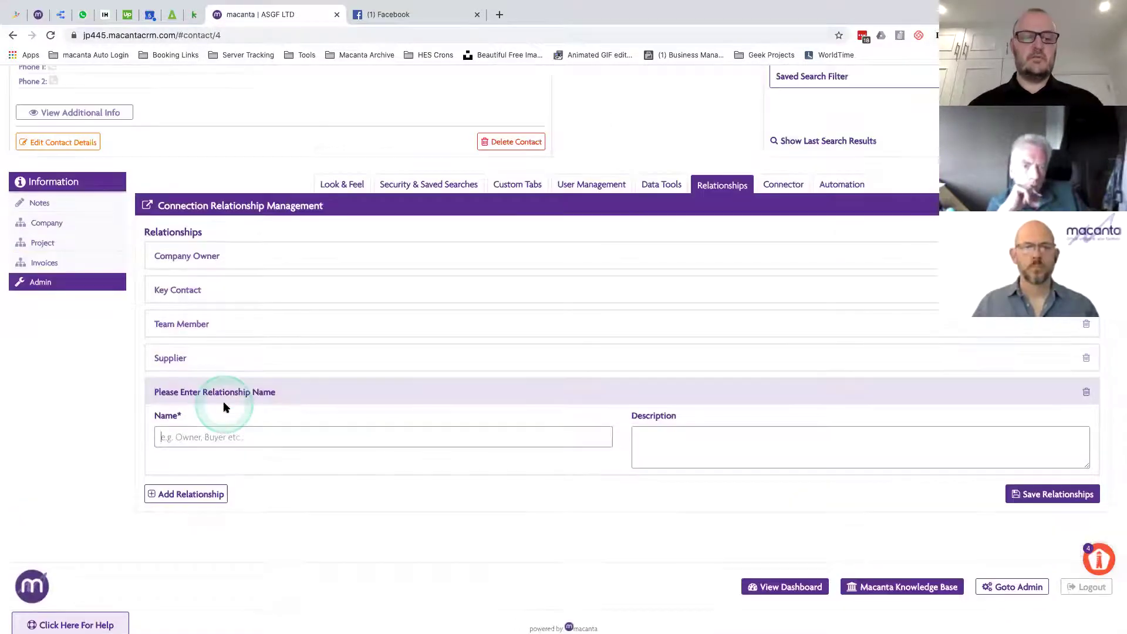
pyautogui.click(224, 404)
pyautogui.write('Acco')
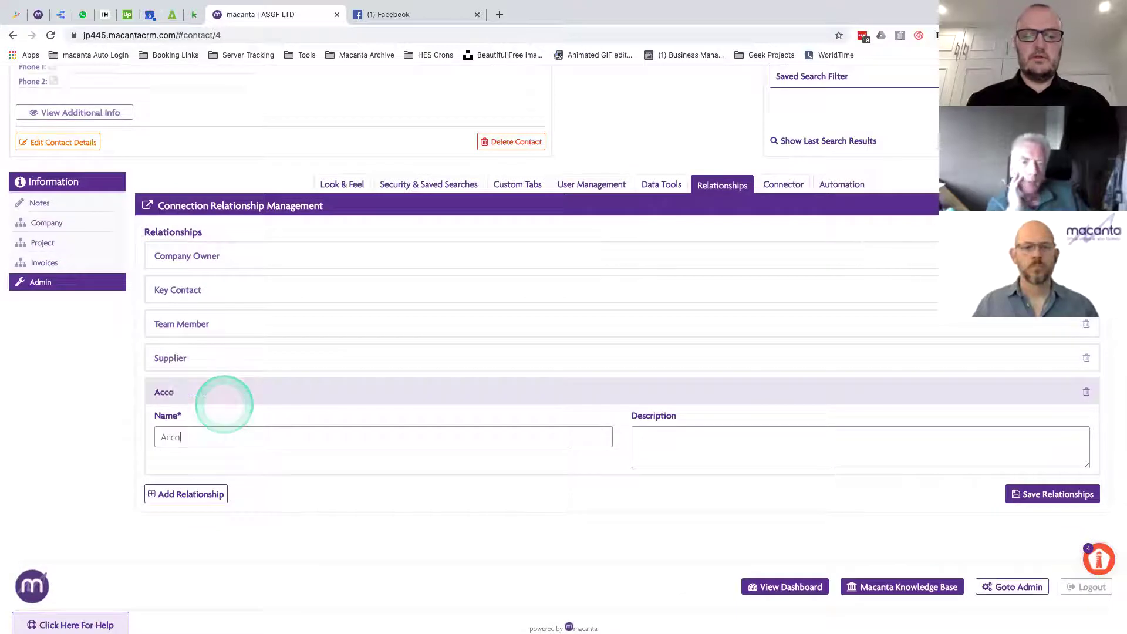
pyautogui.write('unts Conta')
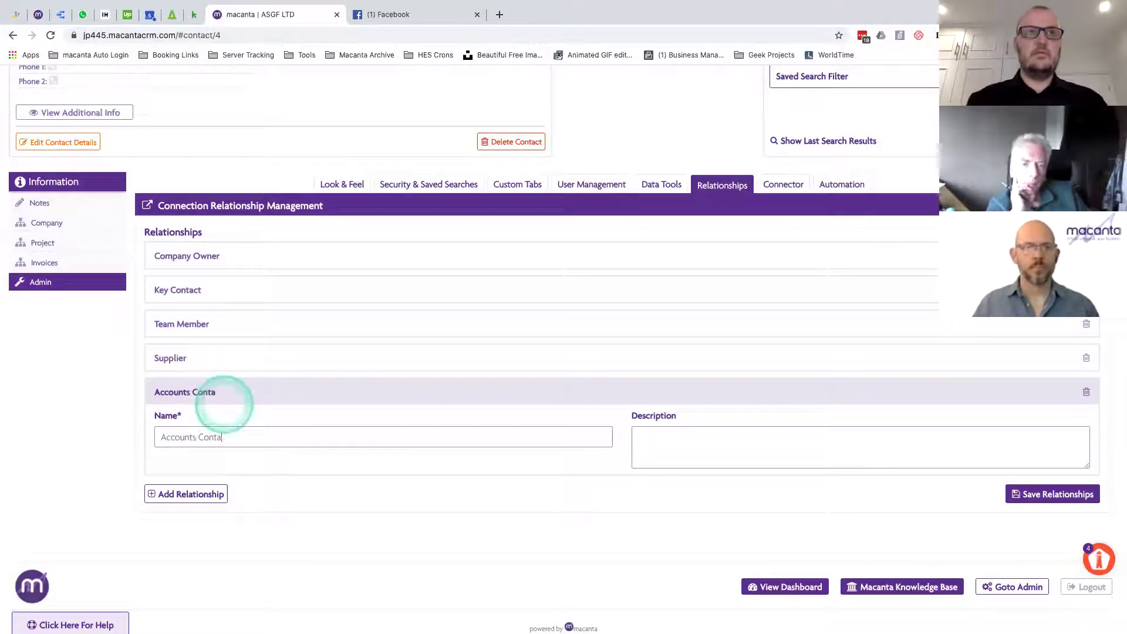
pyautogui.write('ct')
pyautogui.click(859, 457)
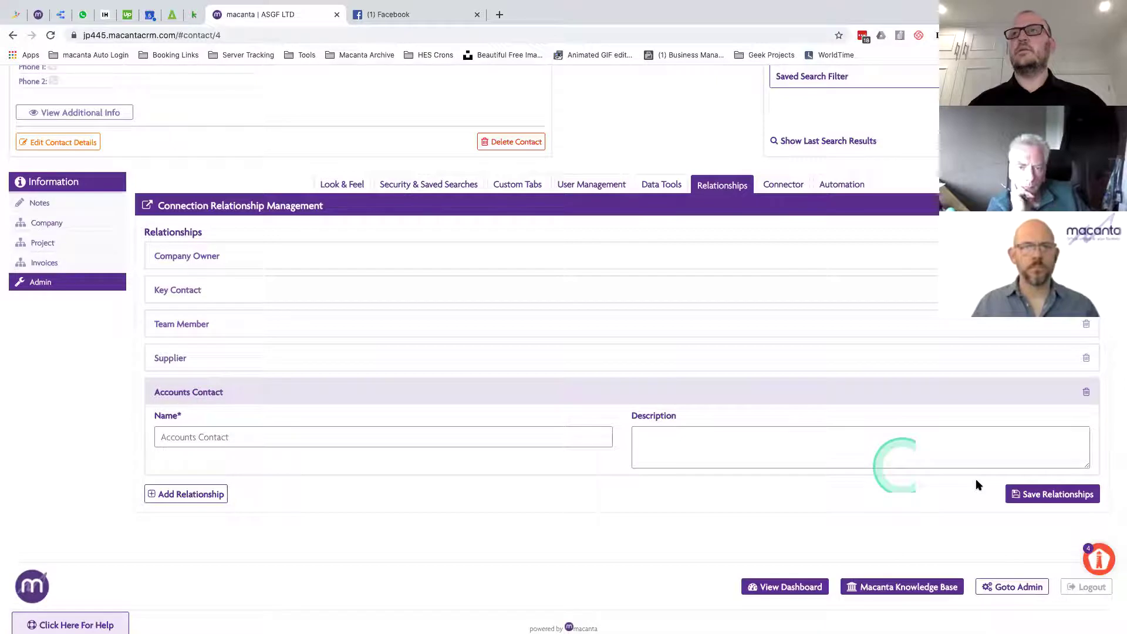
pyautogui.click(1040, 496)
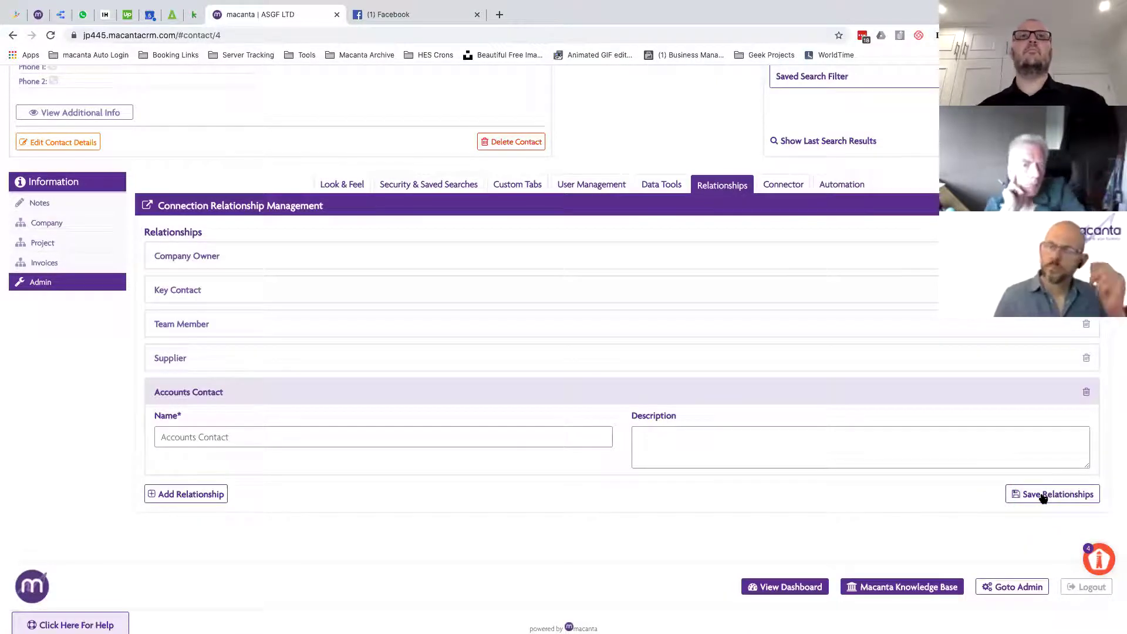
# - Reload the page, add a relationship named Referrer in the Relationships settings and save the relationships
pyautogui.click(51, 35)
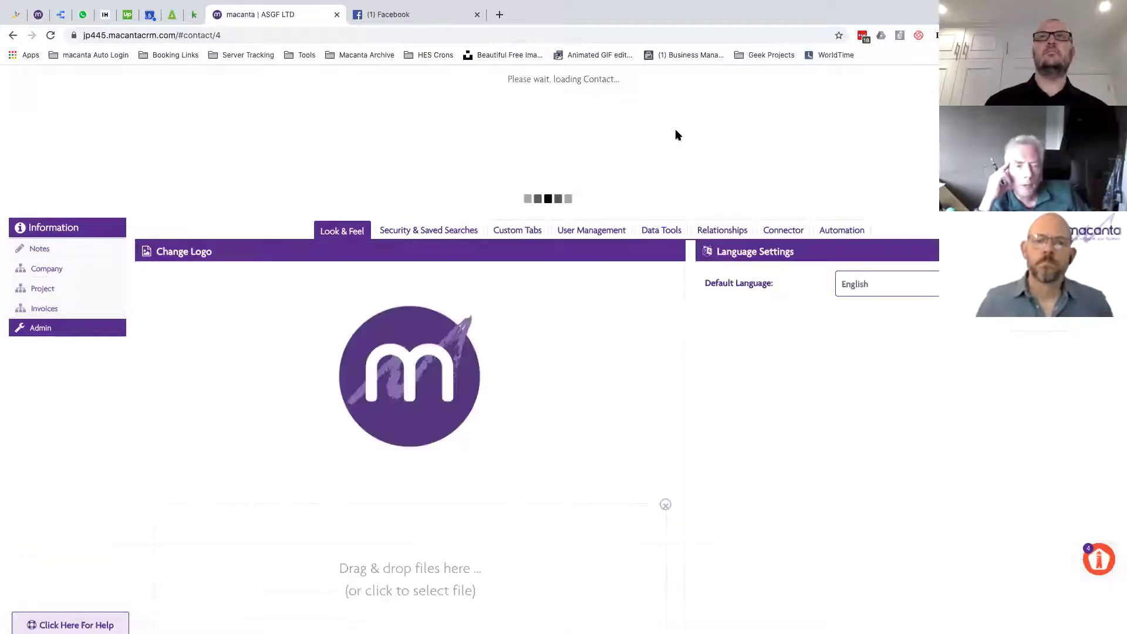
pyautogui.click(721, 230)
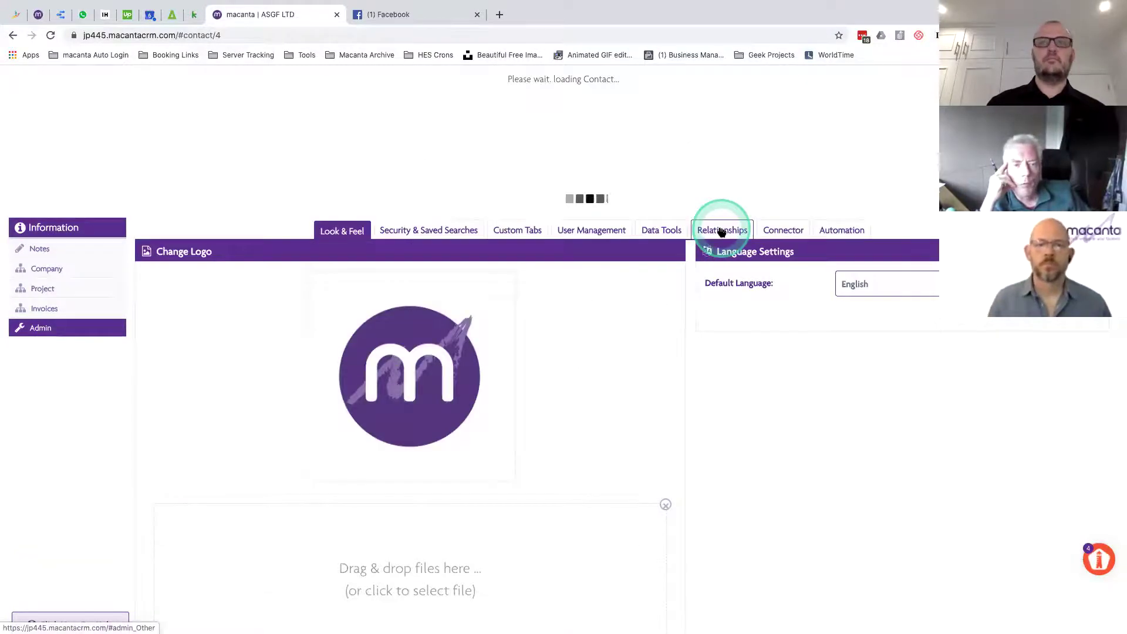
pyautogui.click(722, 231)
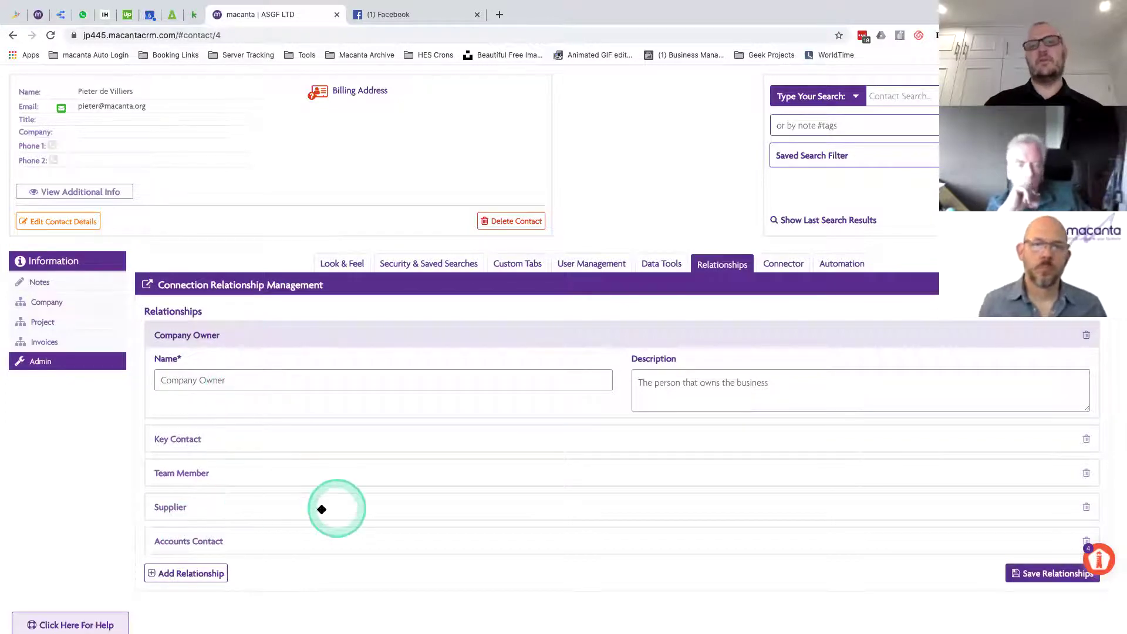
pyautogui.click(189, 574)
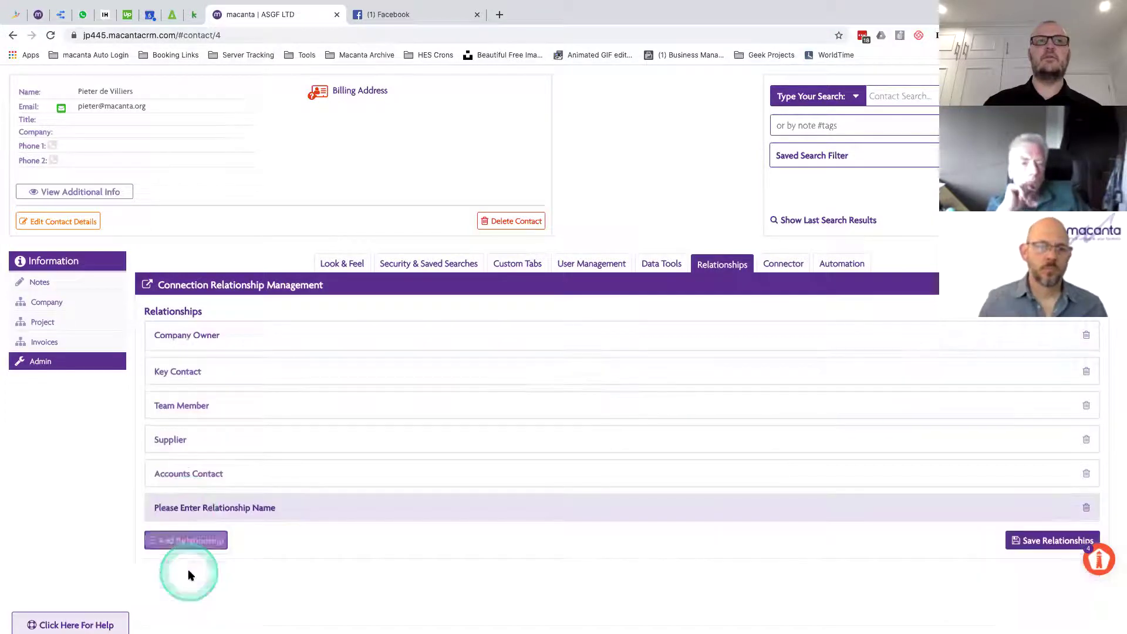
pyautogui.click(206, 552)
pyautogui.write('Referrer')
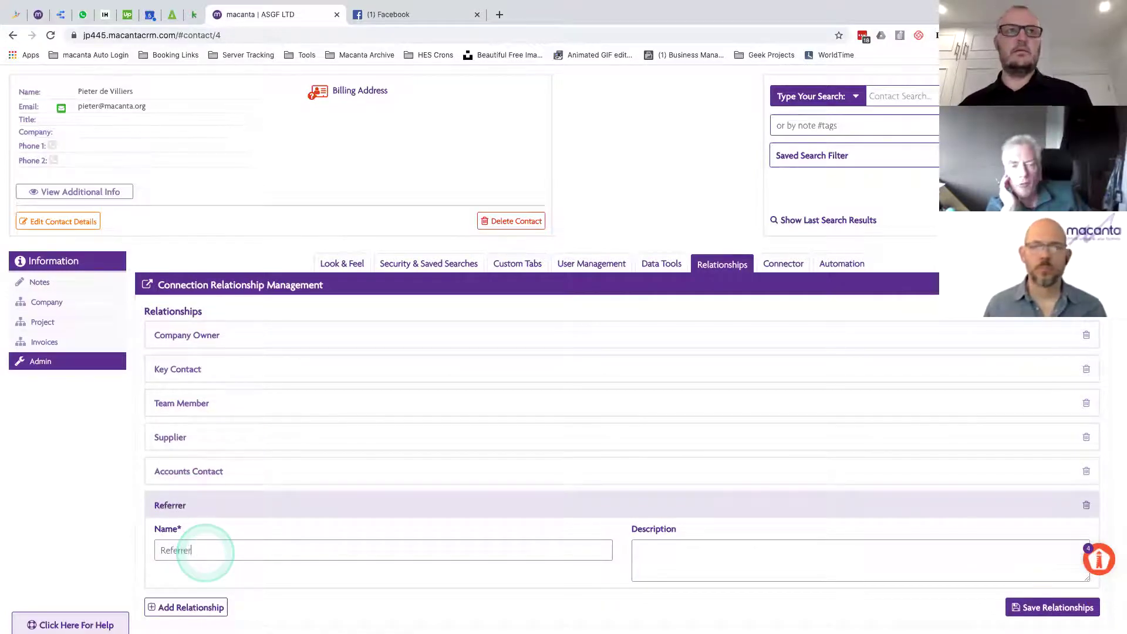
pyautogui.click(716, 584)
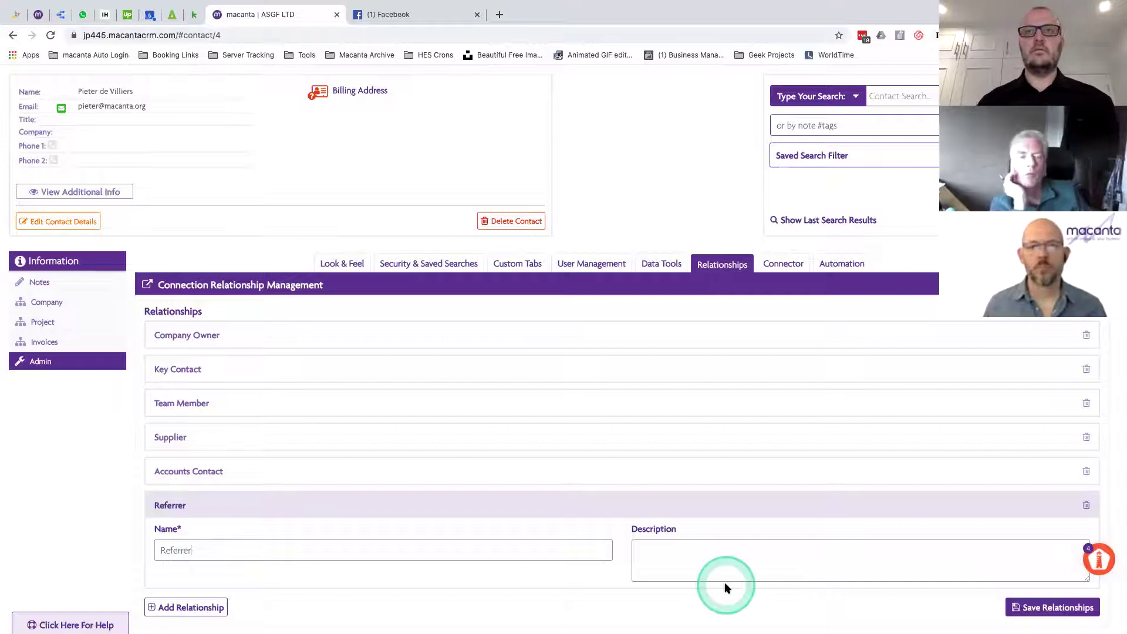
pyautogui.click(1032, 611)
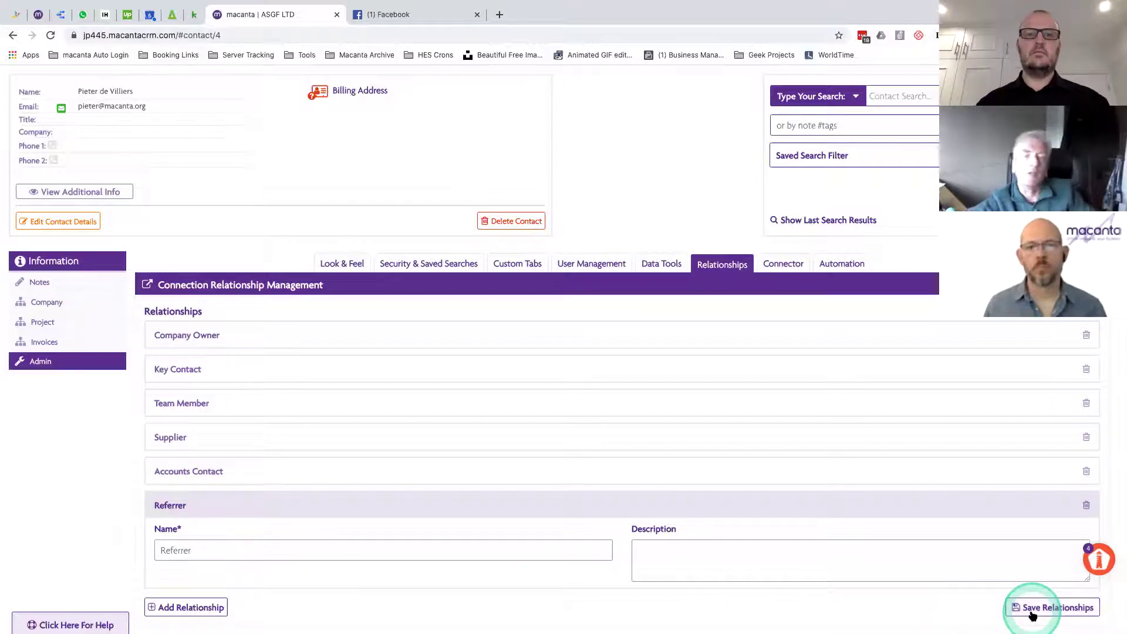
pyautogui.click(665, 168)
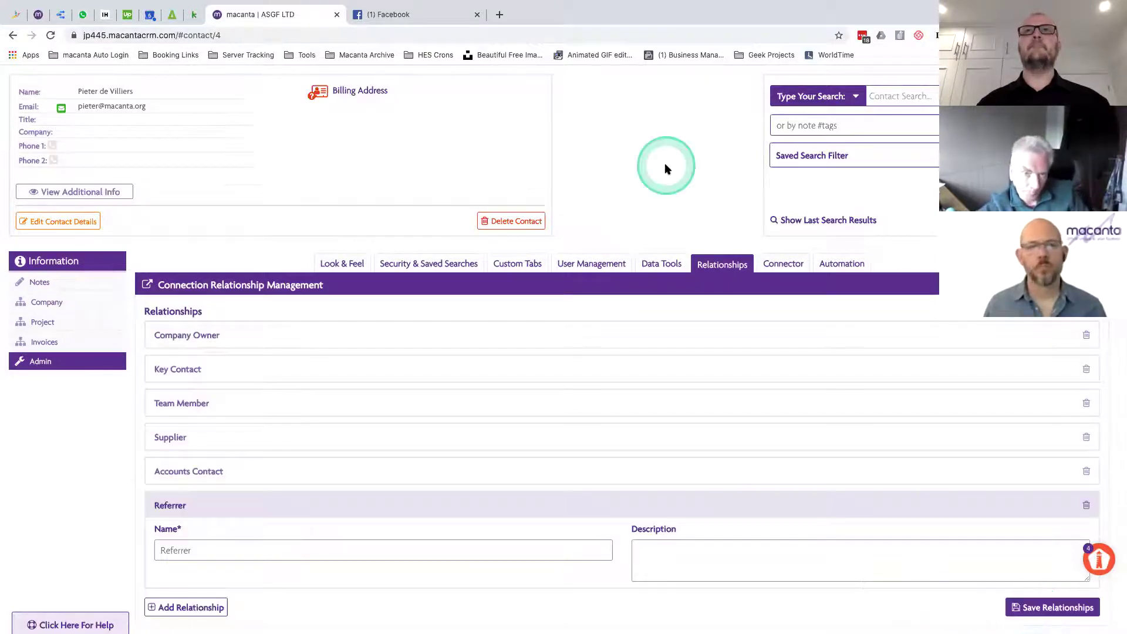
# - Open the Invoices connected information in the Connector settings and enable its Accounts Contact relationship
pyautogui.click(786, 268)
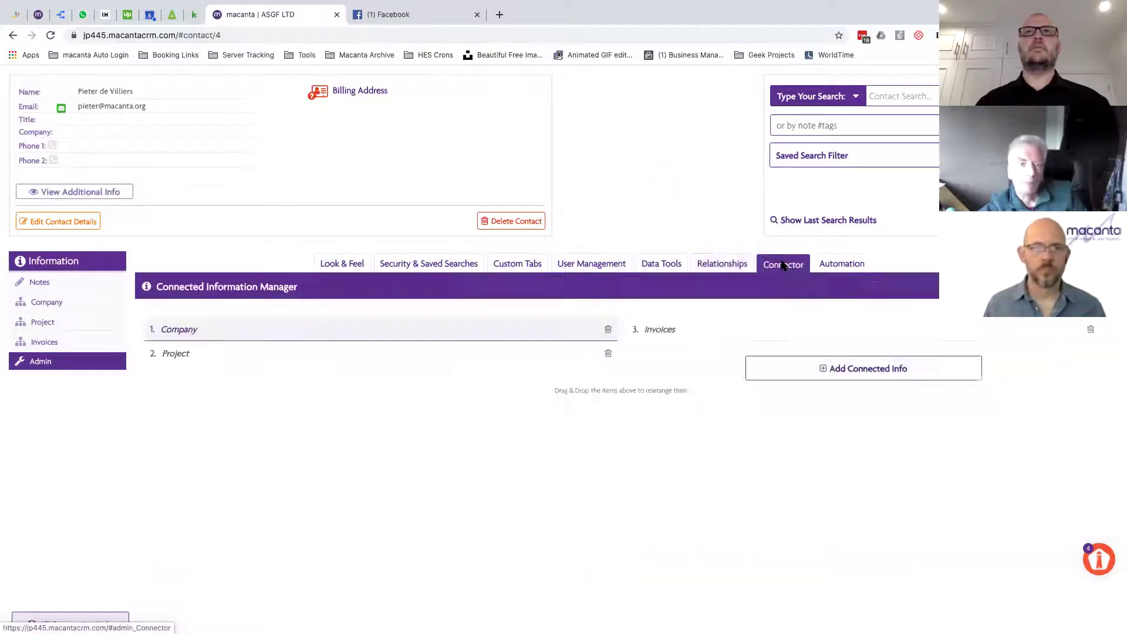
pyautogui.click(660, 328)
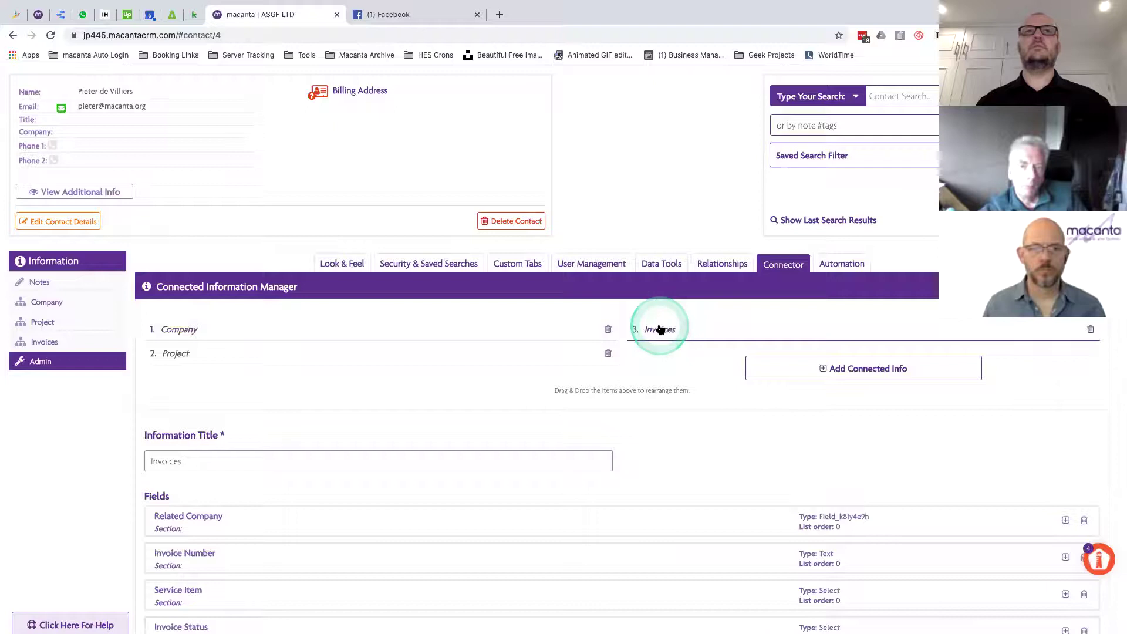
pyautogui.scroll(-7, 661, 327)
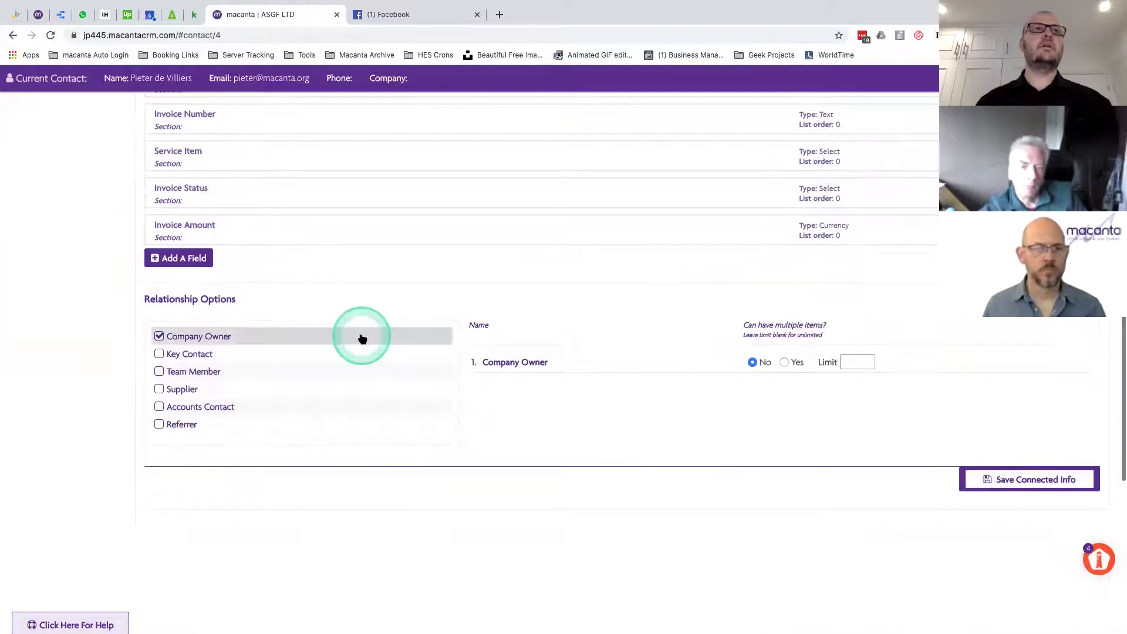
pyautogui.click(159, 406)
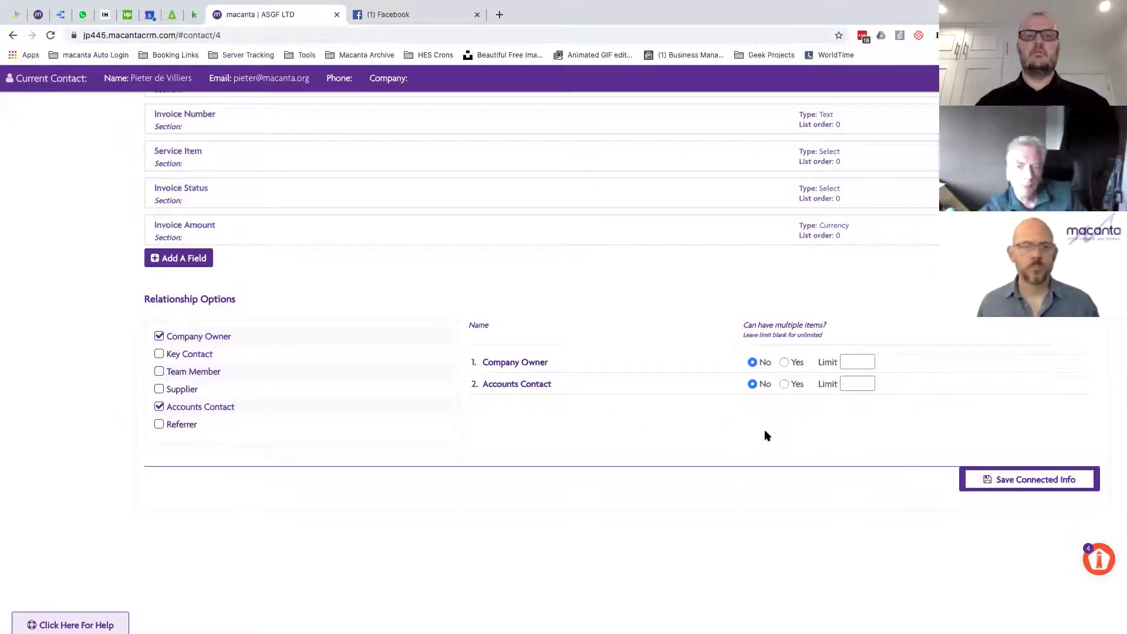
# - Save the Invoices connected info and reload the page
pyautogui.click(1021, 481)
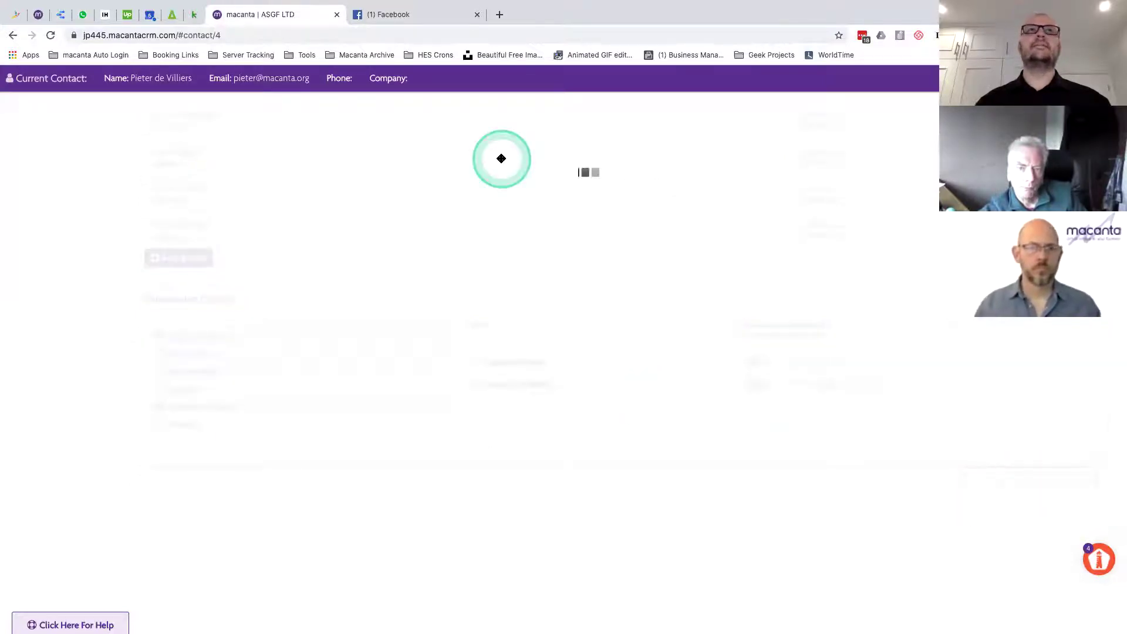
pyautogui.click(373, 214)
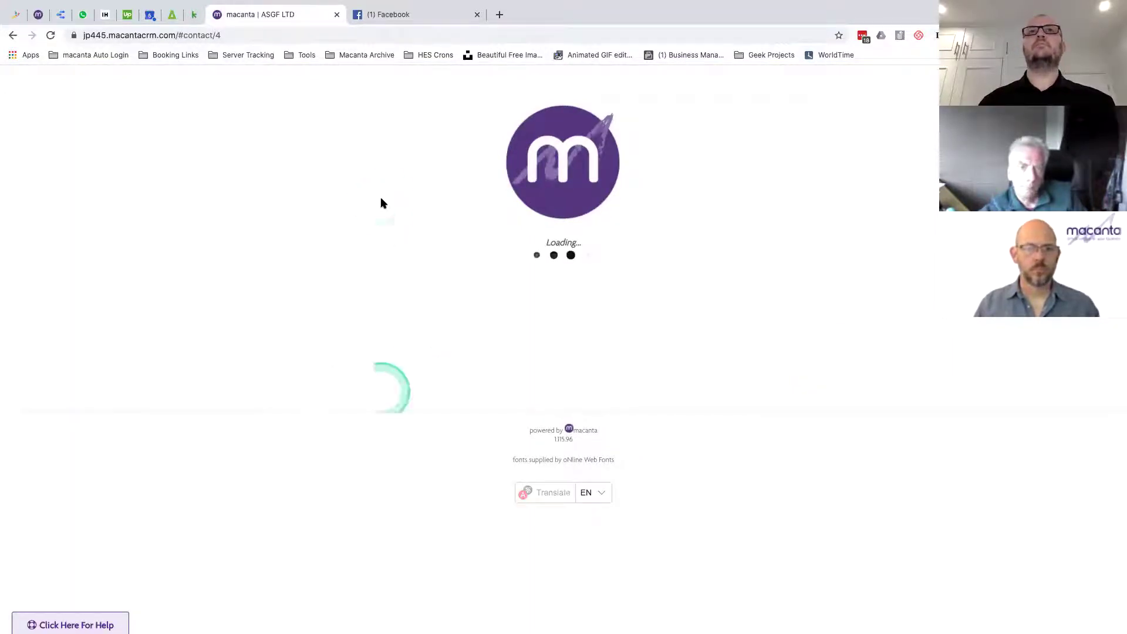
pyautogui.click(380, 199)
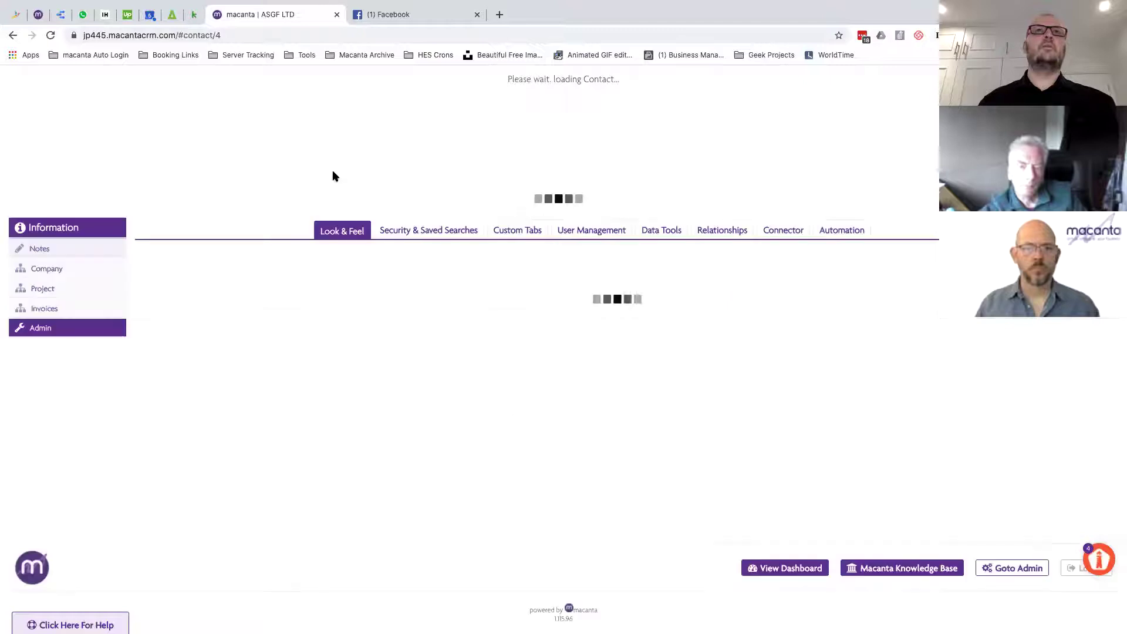
# - Examine how the fields are grouped into subsections on the contact's Company, Project and Invoices forms
pyautogui.click(181, 287)
pyautogui.click(52, 271)
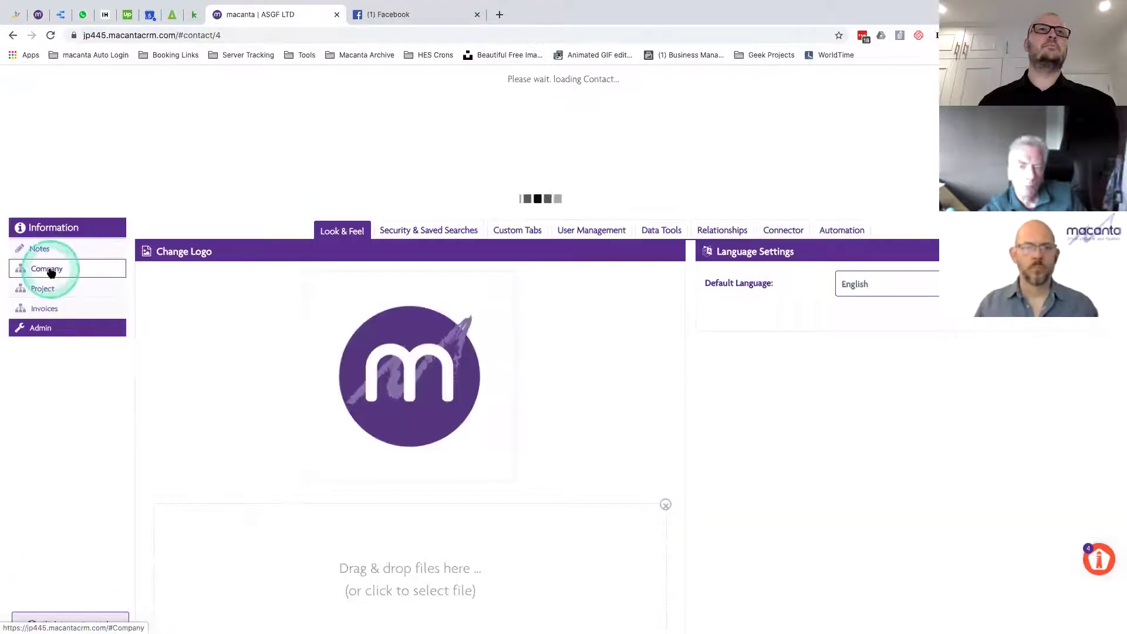
pyautogui.click(51, 272)
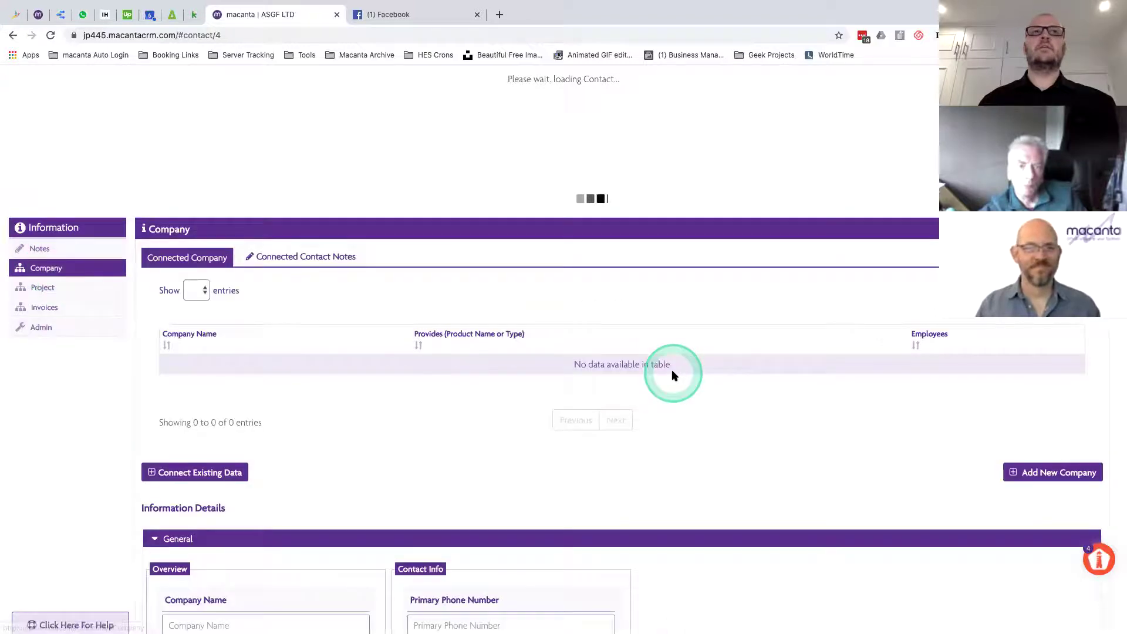
pyautogui.scroll(-7, 673, 374)
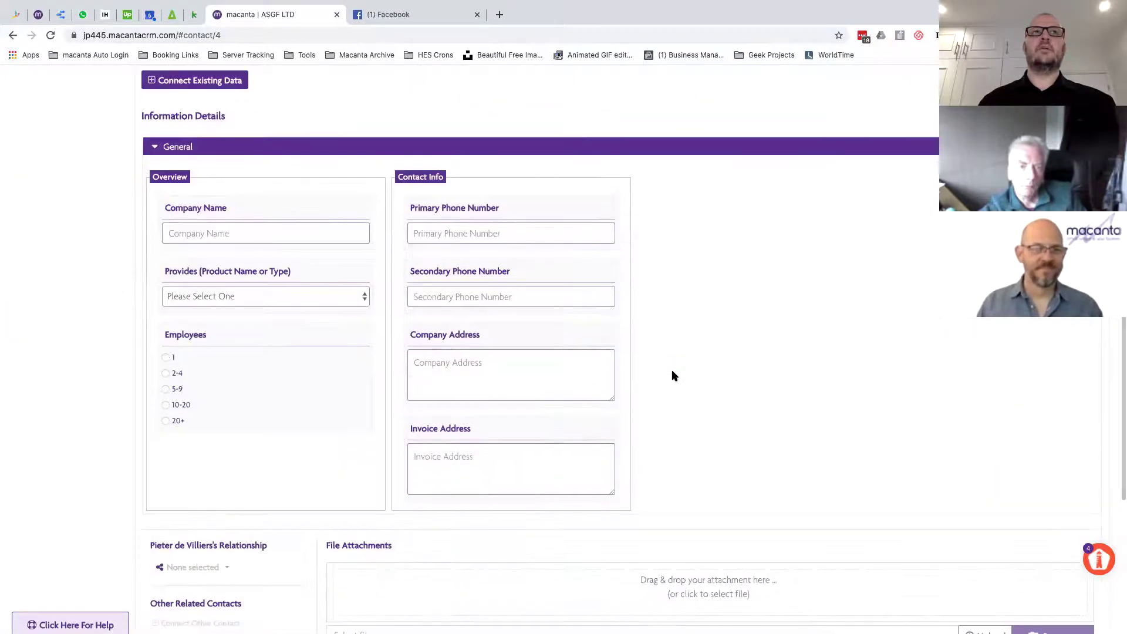
pyautogui.scroll(6, 674, 375)
pyautogui.click(51, 224)
pyautogui.click(801, 378)
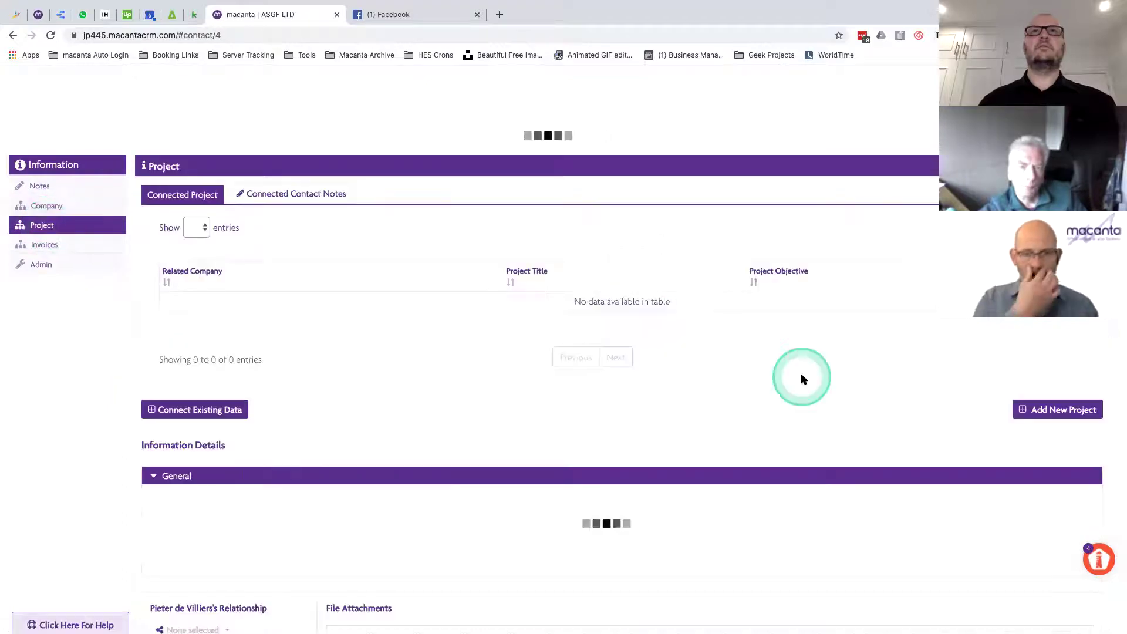
pyautogui.scroll(-3, 802, 380)
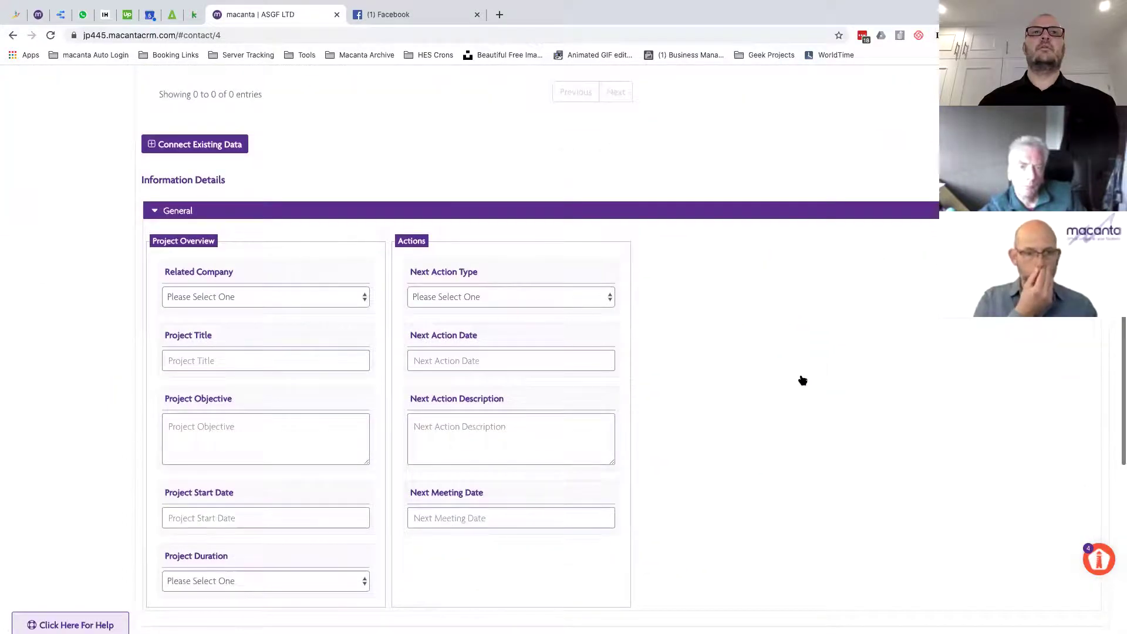
pyautogui.scroll(-2, 802, 381)
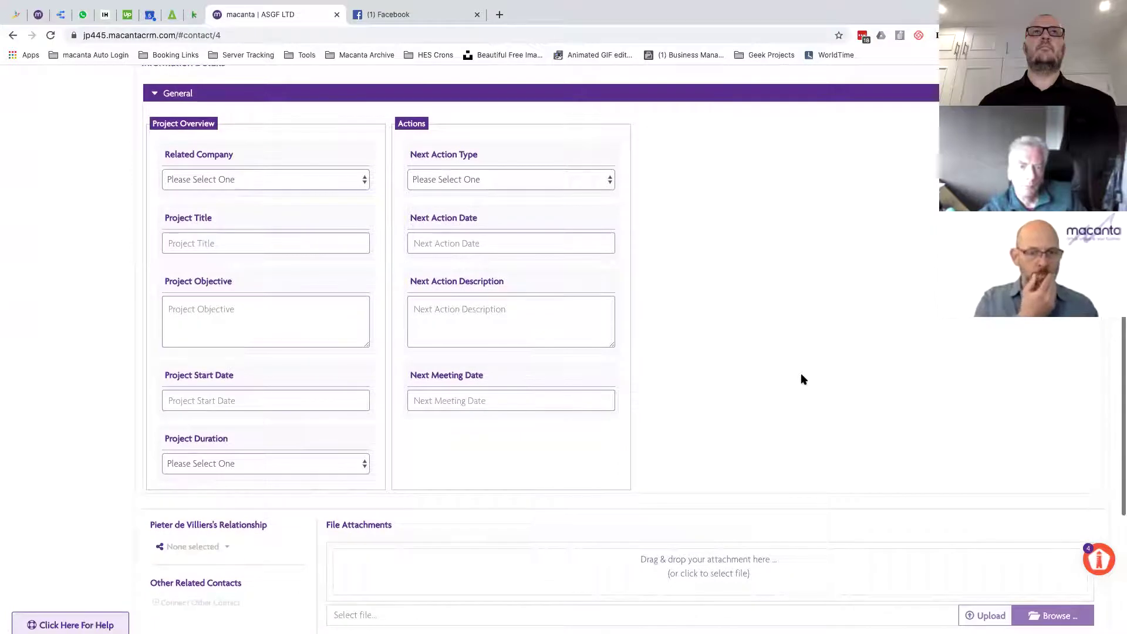
pyautogui.scroll(5, 802, 380)
pyautogui.click(39, 214)
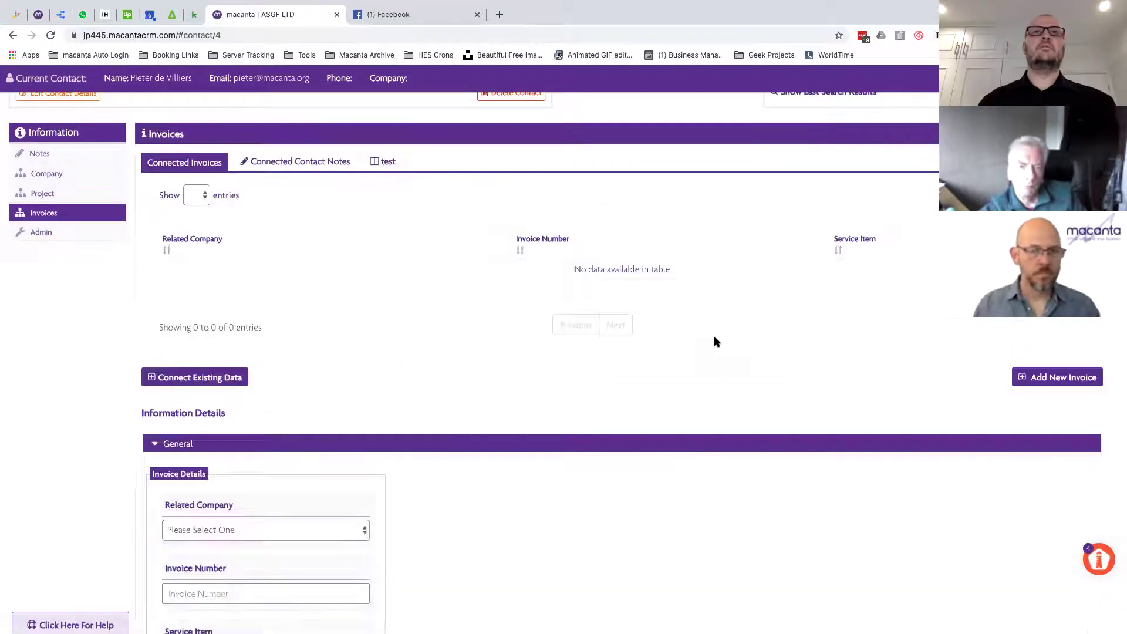
pyautogui.scroll(-5, 716, 341)
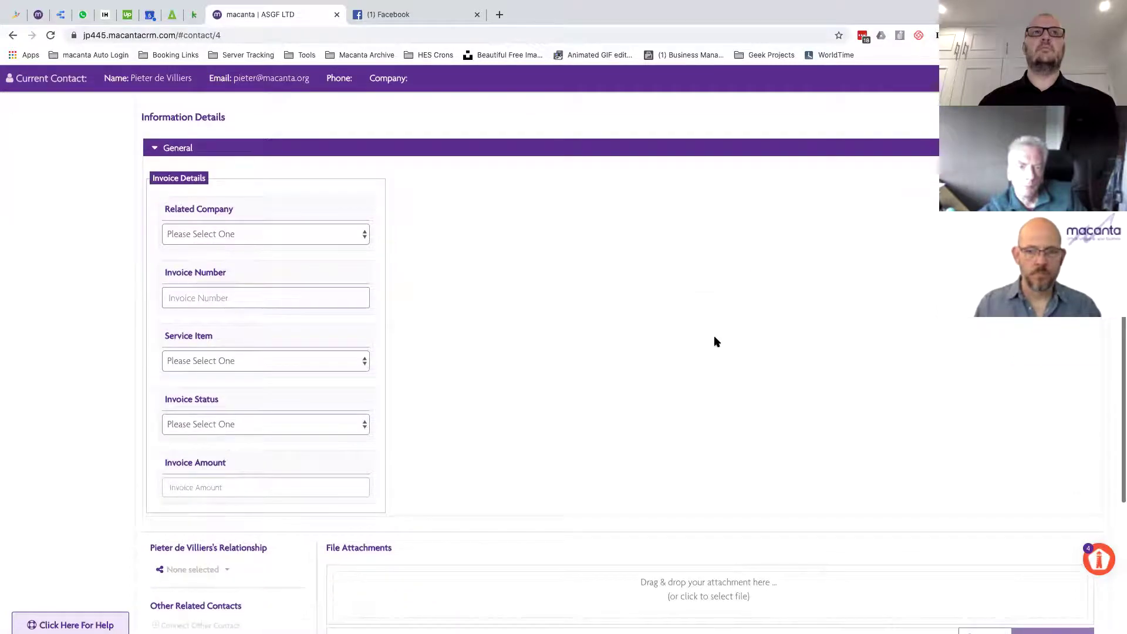
pyautogui.scroll(1, 716, 341)
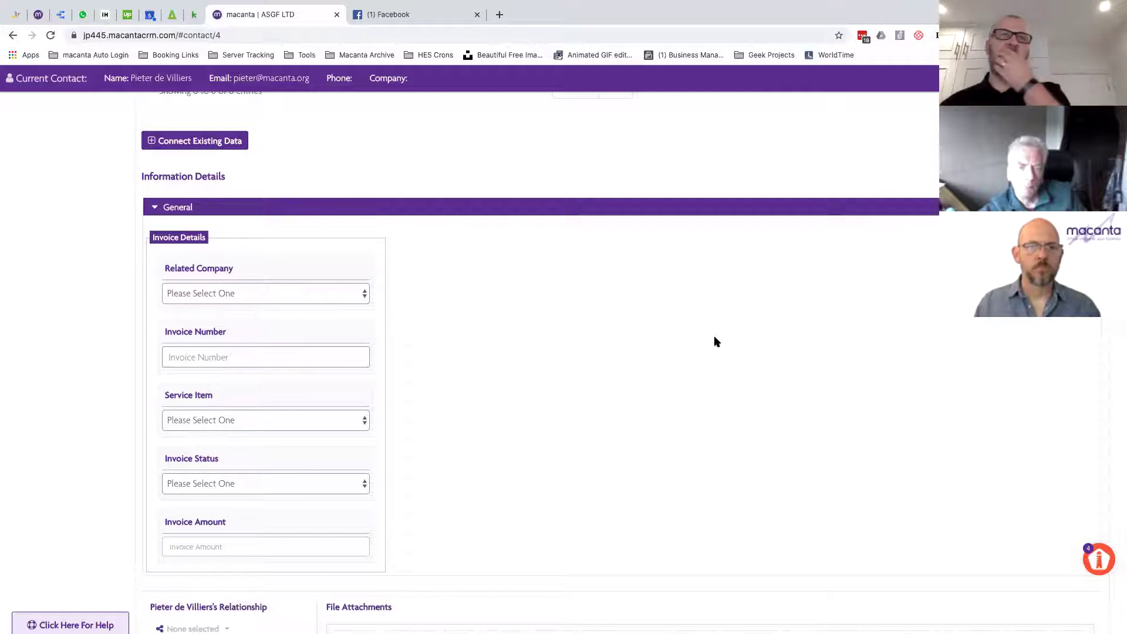
pyautogui.scroll(6, 520, 285)
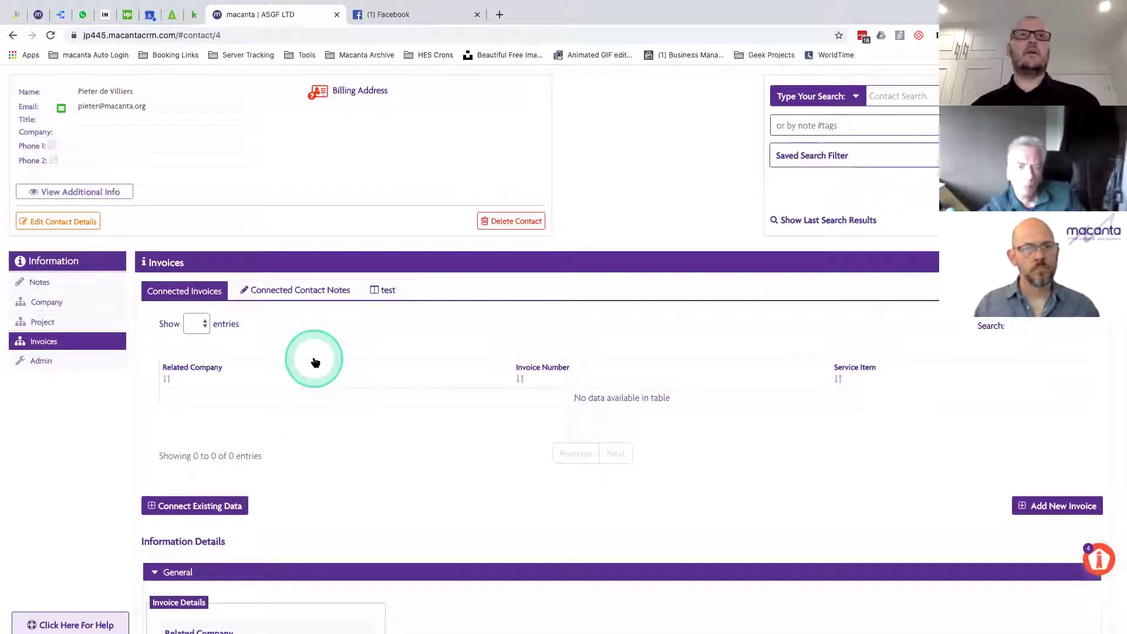
# - Open the Company connected information in the Connector settings and examine the Company Name field's Data Reference setting
pyautogui.click(65, 362)
pyautogui.click(779, 264)
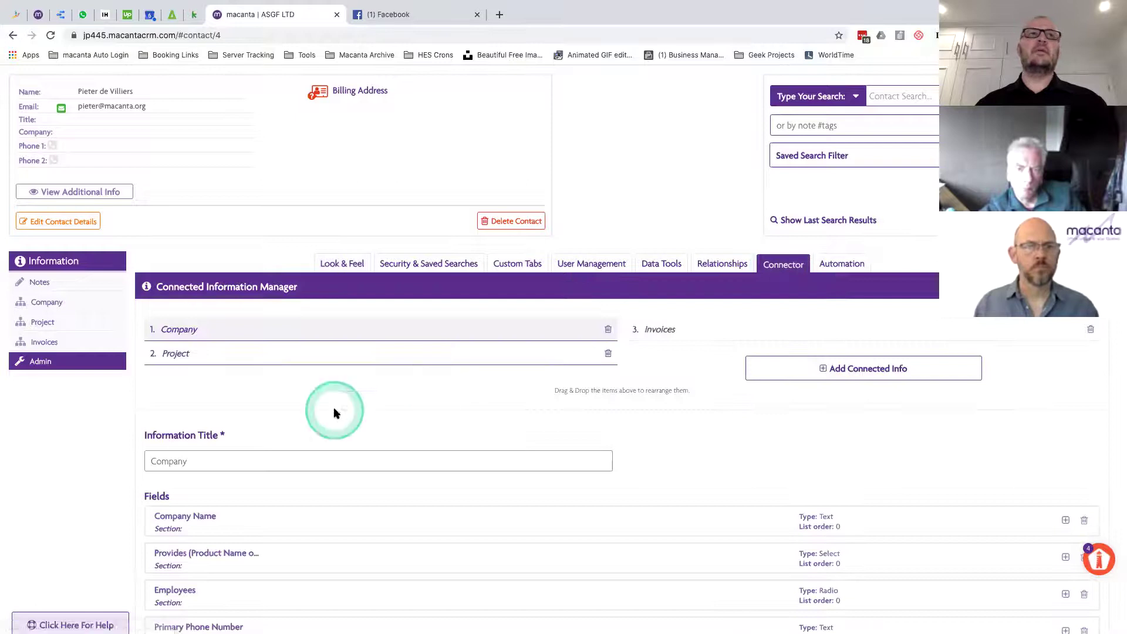
pyautogui.scroll(-3, 335, 412)
pyautogui.scroll(-1, 317, 393)
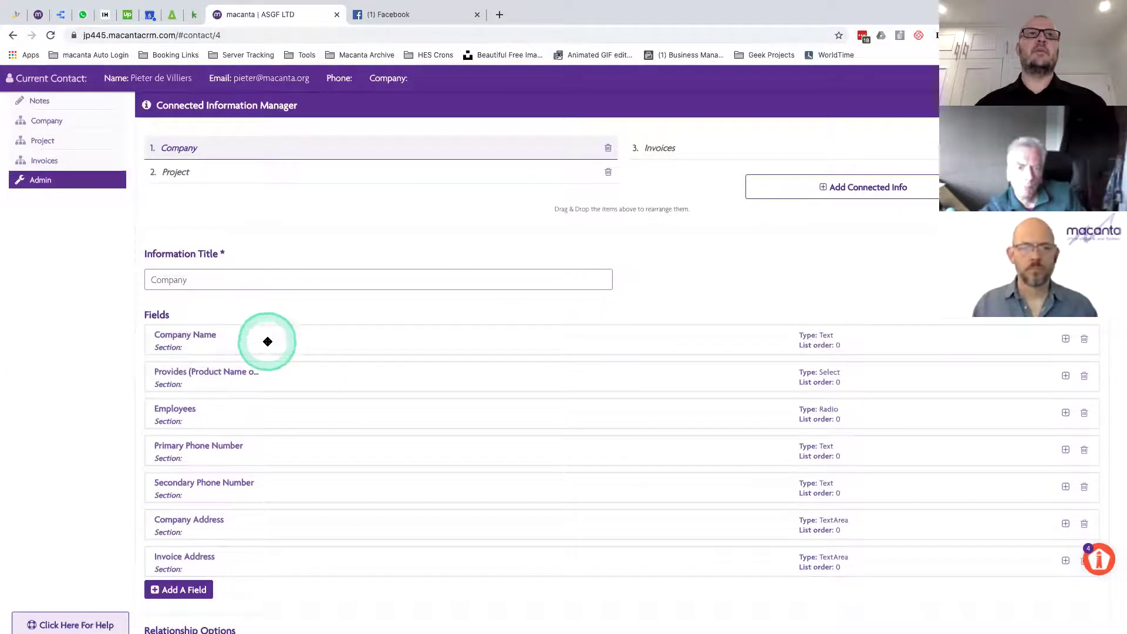
pyautogui.click(267, 342)
pyautogui.scroll(-5, 267, 342)
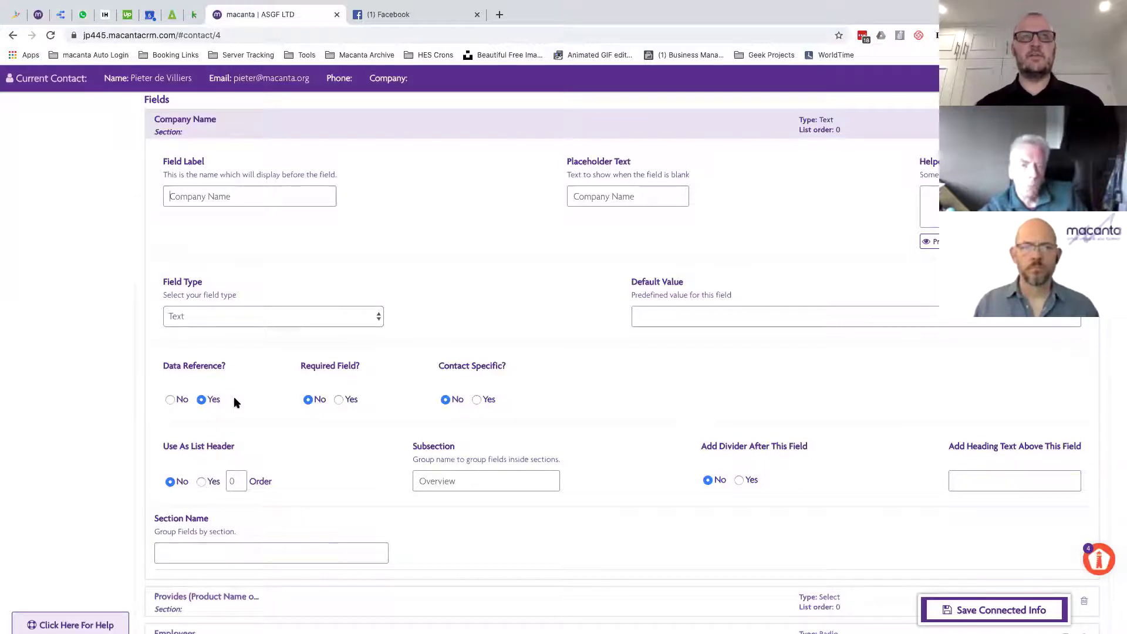
pyautogui.scroll(5, 234, 396)
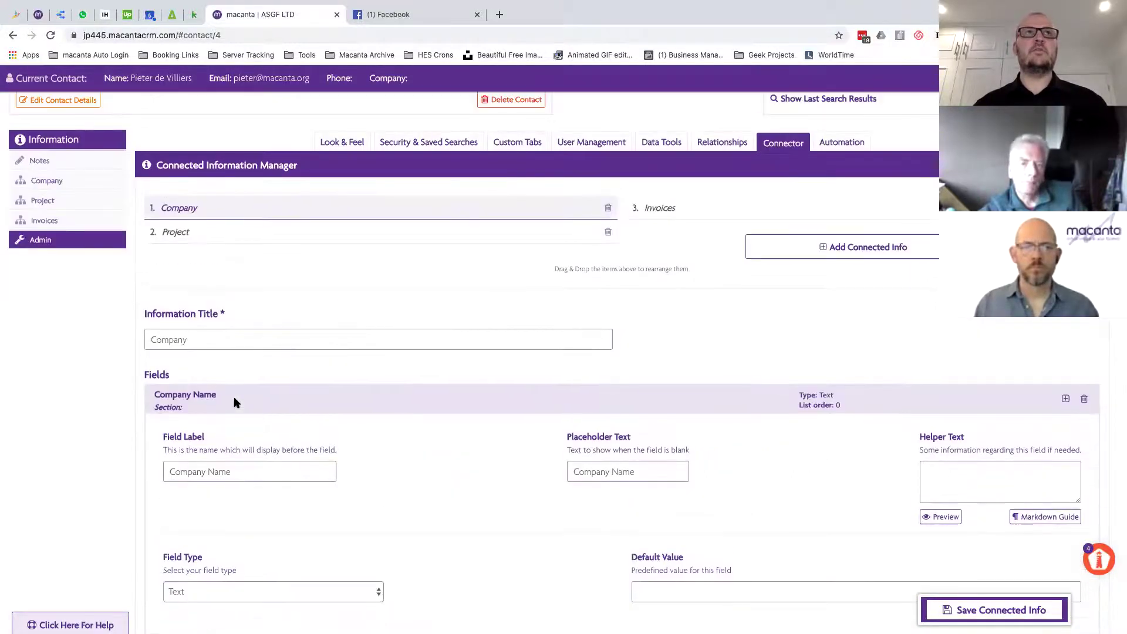
# - Examine the field type options of the Project's Related Company field, including the Company(Company Name) data reference, and open the Invoices field list for comparison
pyautogui.click(207, 238)
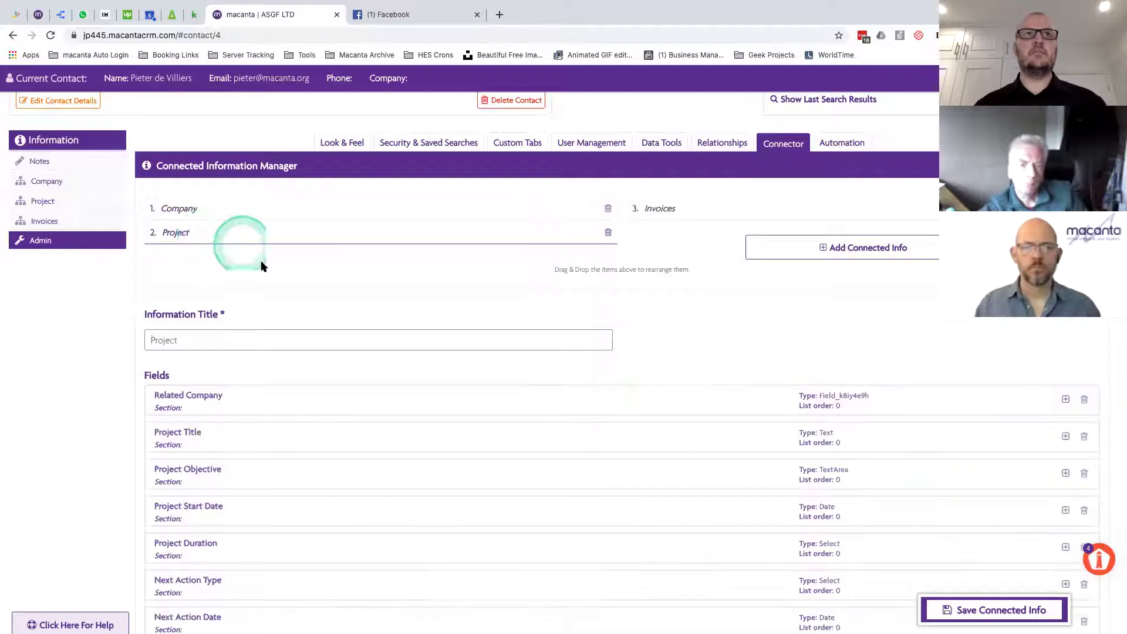
pyautogui.click(301, 352)
pyautogui.scroll(-3, 283, 281)
pyautogui.click(261, 268)
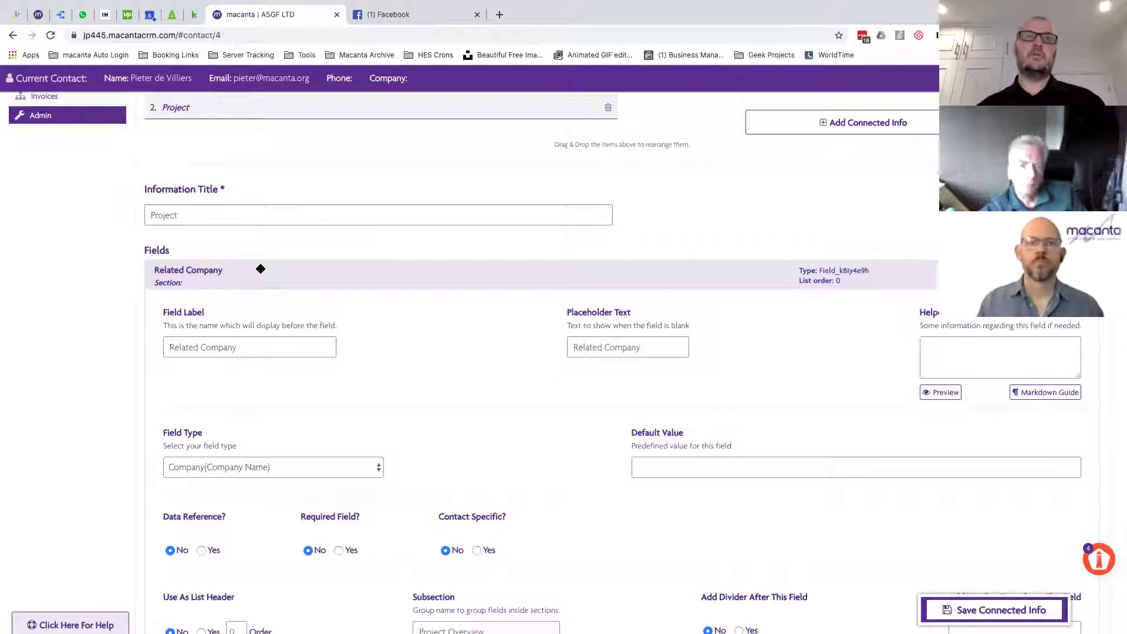
pyautogui.click(423, 364)
pyautogui.scroll(-2, 424, 364)
pyautogui.click(182, 316)
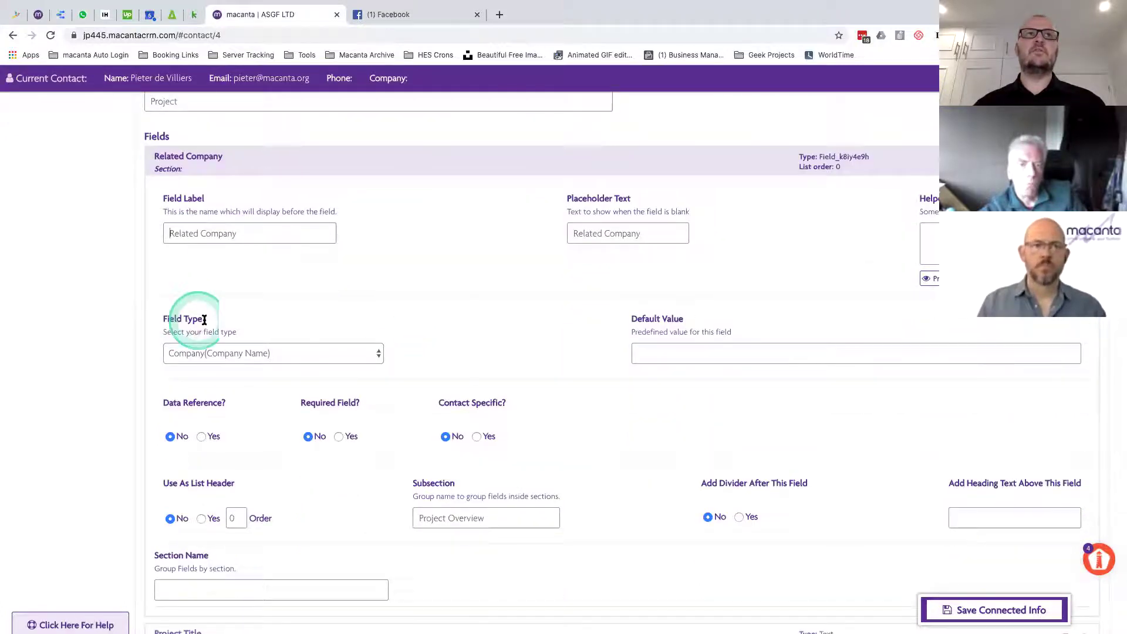
pyautogui.click(254, 353)
pyautogui.click(204, 354)
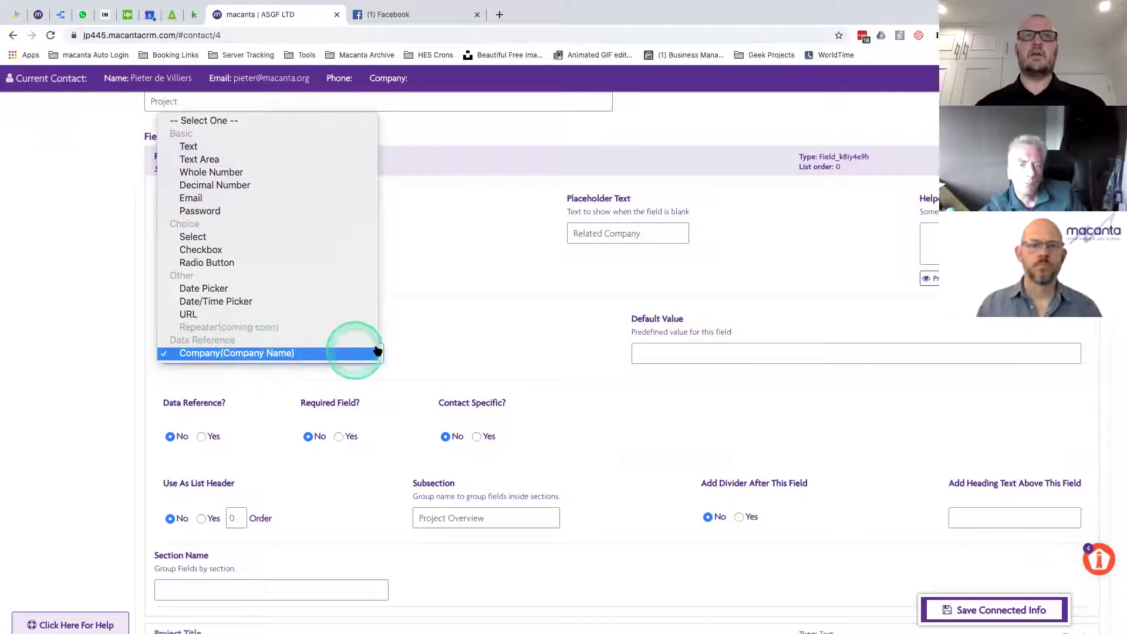
pyautogui.click(433, 352)
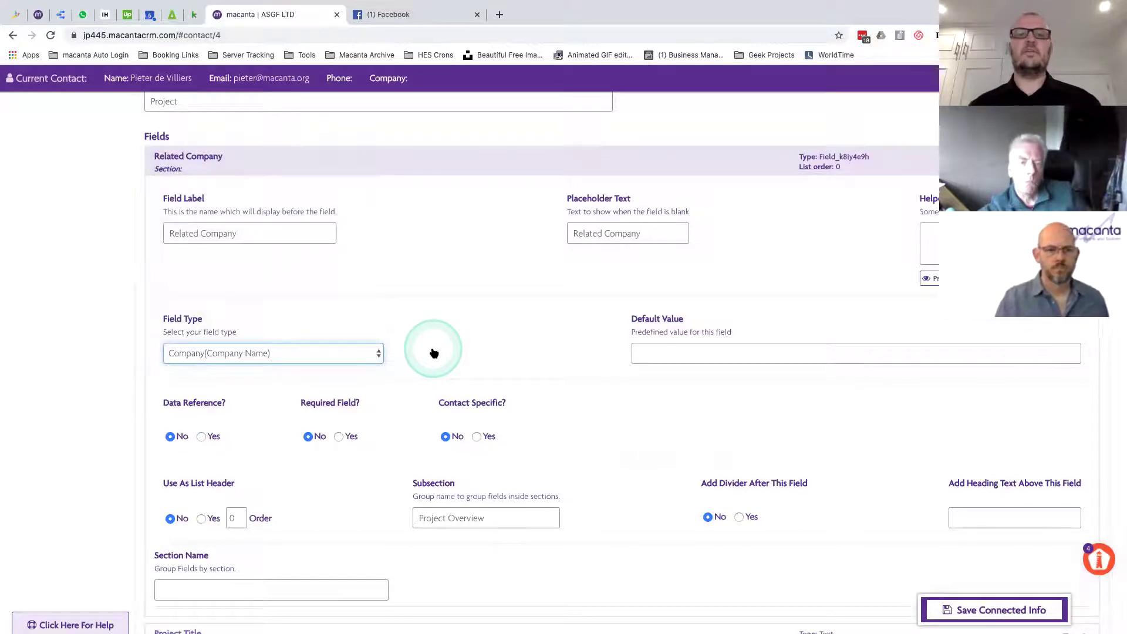
pyautogui.click(405, 213)
pyautogui.click(322, 352)
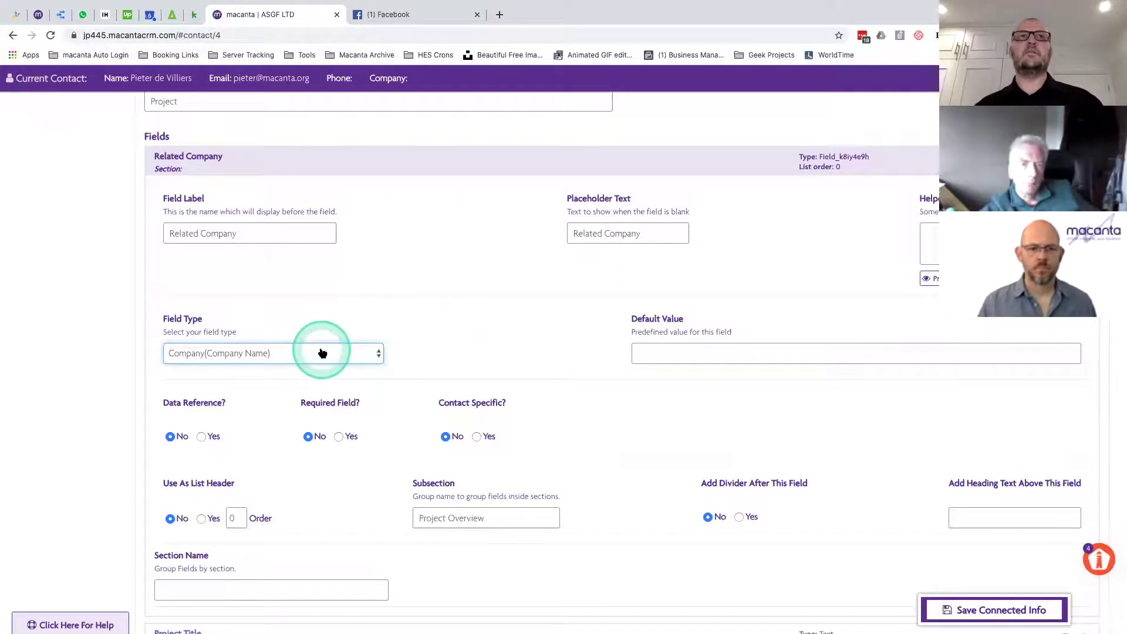
pyautogui.click(455, 362)
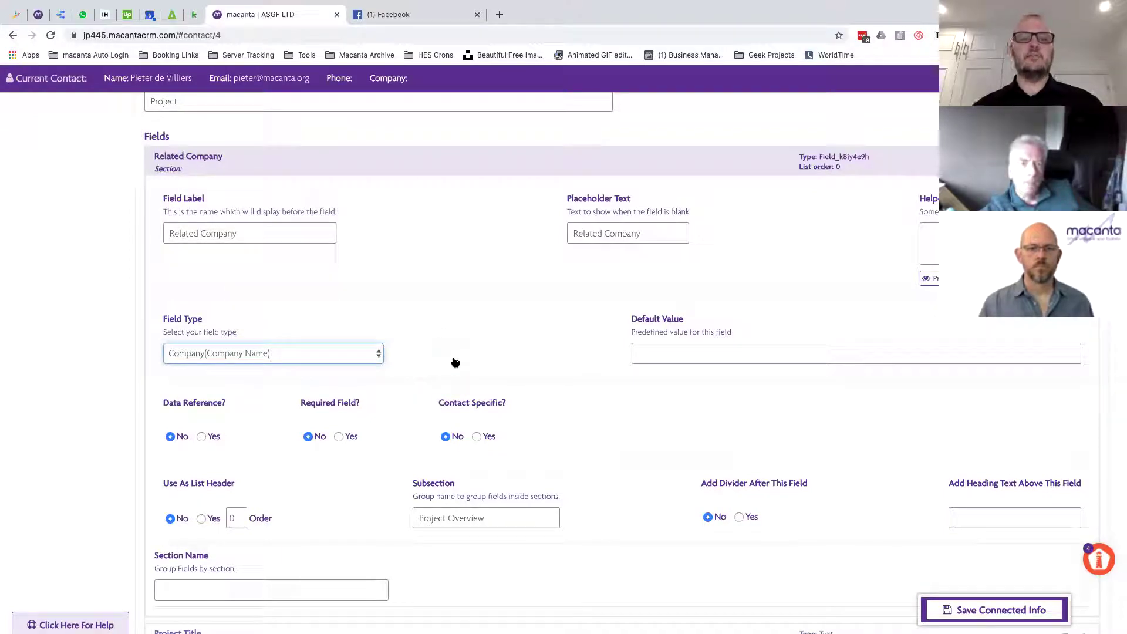
pyautogui.scroll(5, 455, 362)
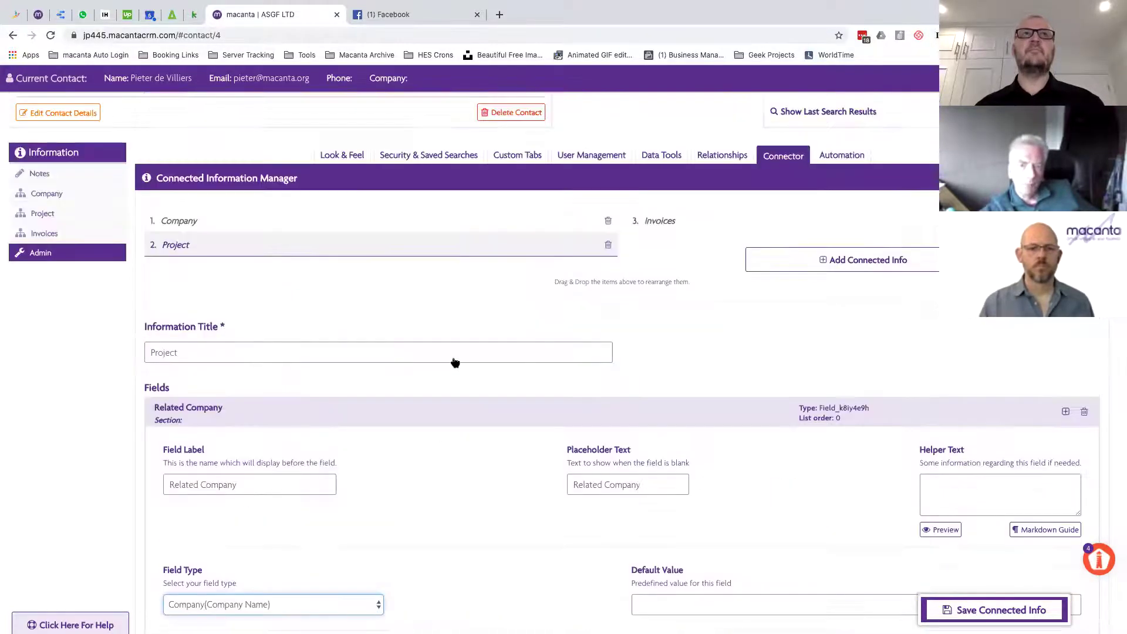
pyautogui.click(671, 245)
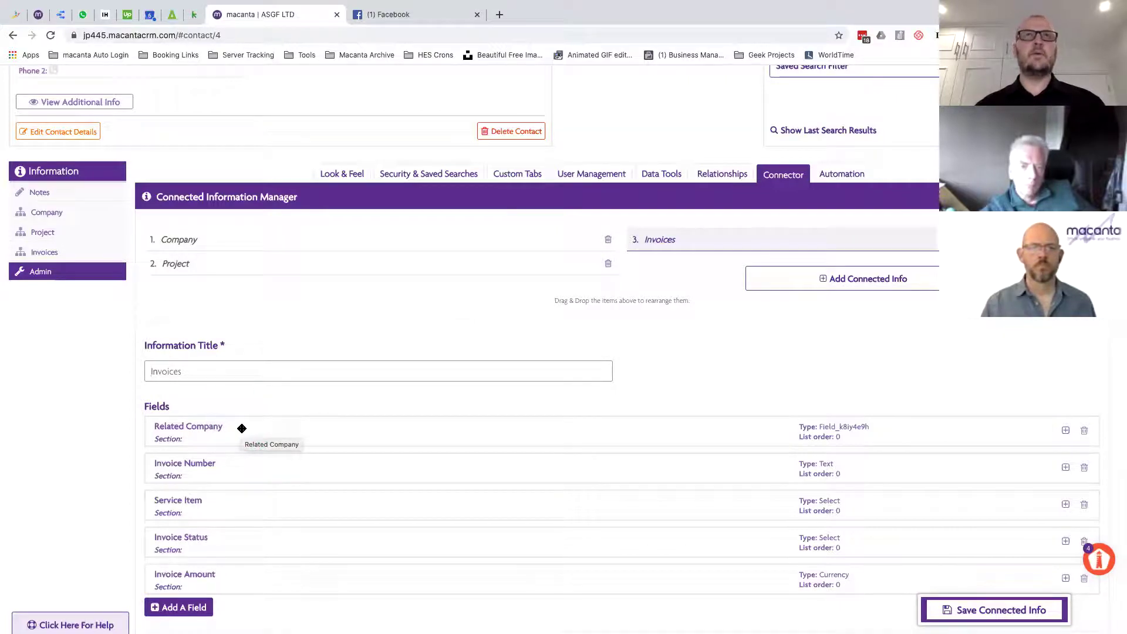
# - Start a new Company record for the contact and enter Macanta Software Limited as the company name
pyautogui.click(52, 212)
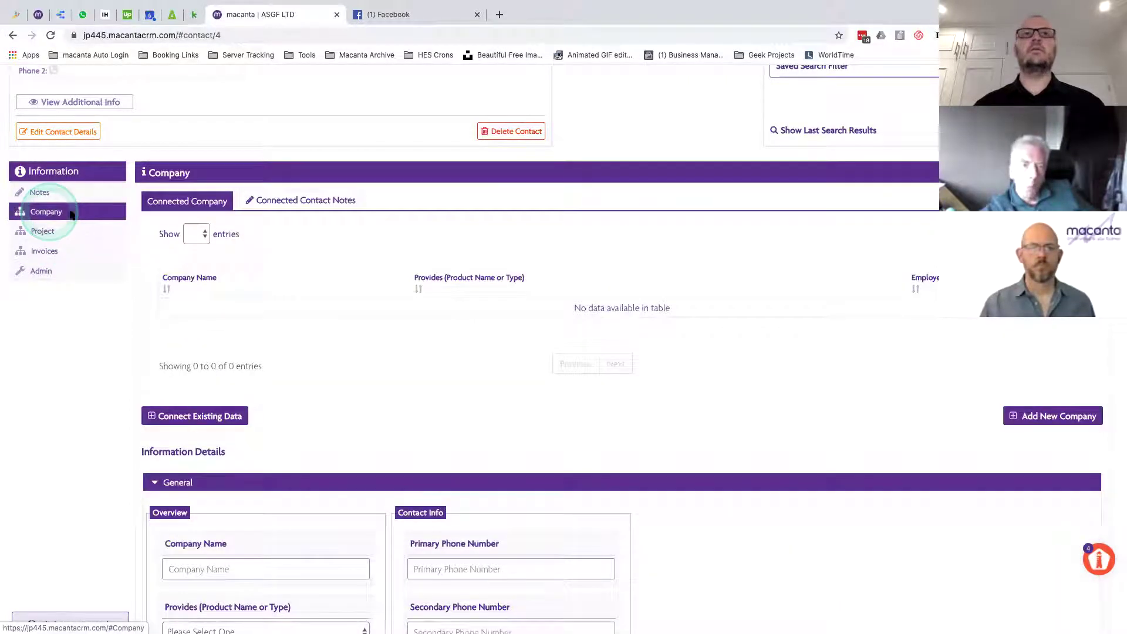
pyautogui.scroll(2, 719, 335)
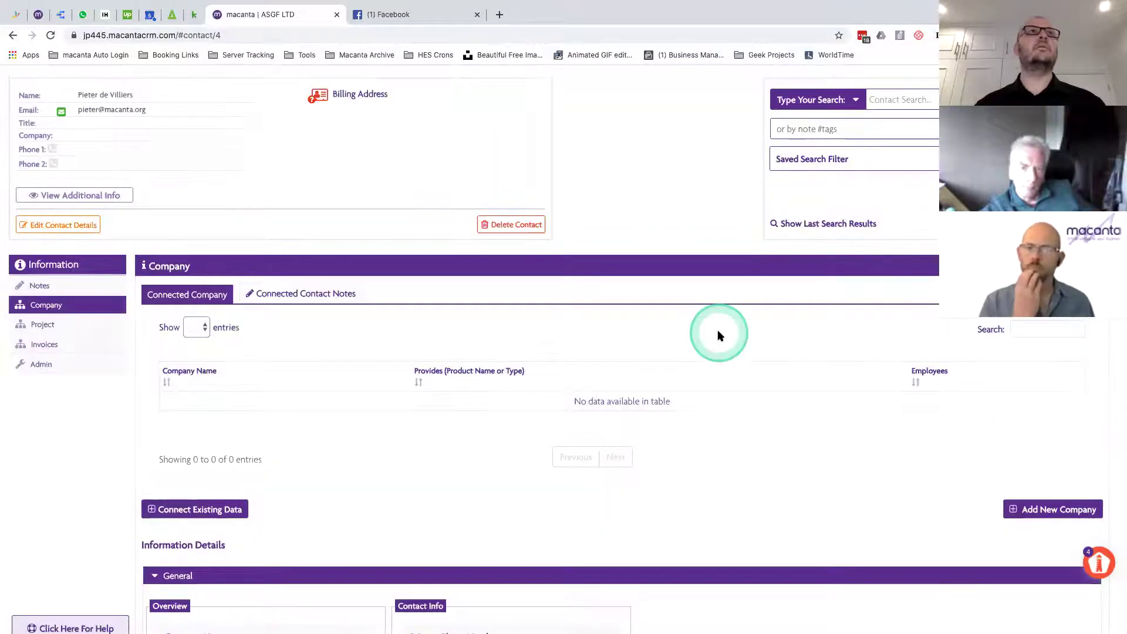
pyautogui.scroll(-4, 720, 335)
pyautogui.click(1111, 318)
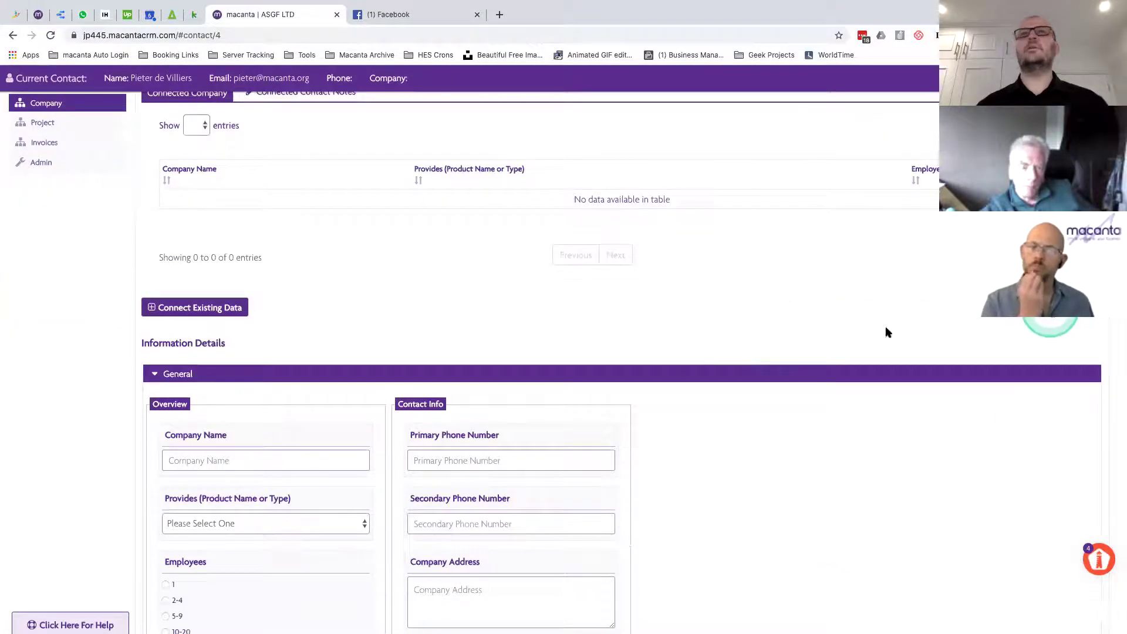
pyautogui.scroll(-6, 887, 333)
pyautogui.click(503, 264)
pyautogui.click(233, 163)
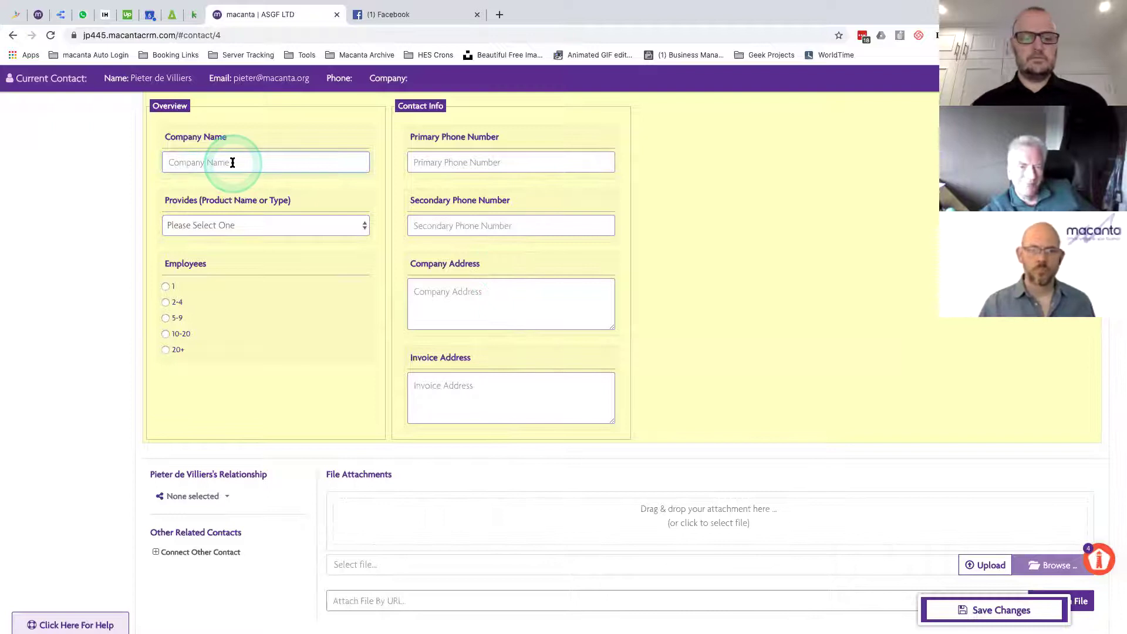
pyautogui.write('Macanta')
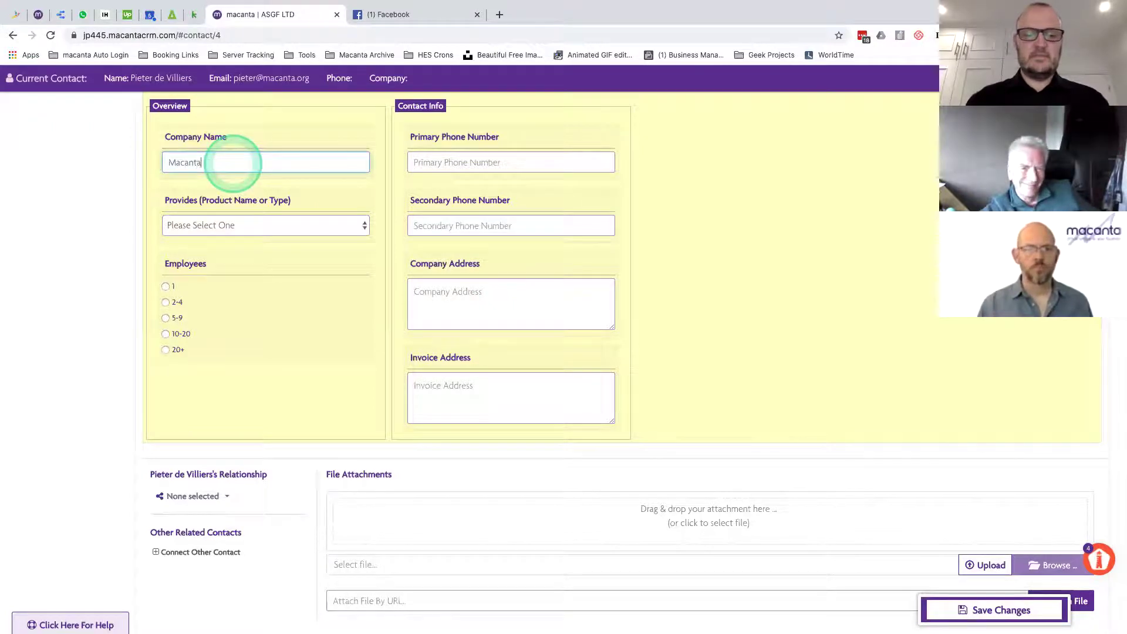
pyautogui.write(' Software Limited')
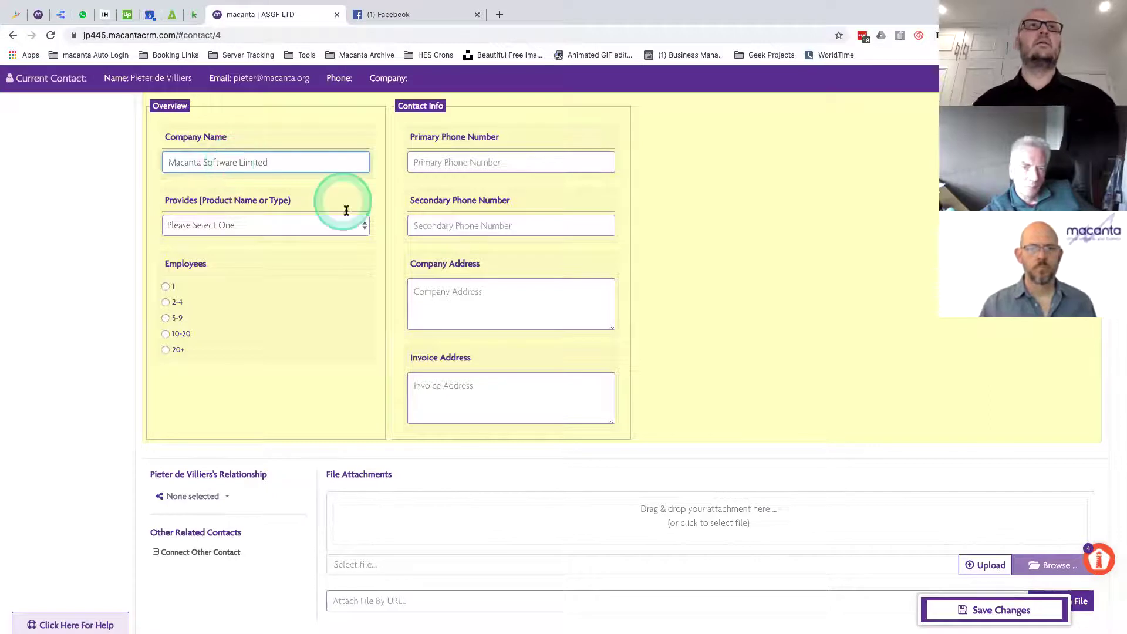
# - Set the new company's Provides field to Provides (Product Name or Type)1 and its Employees to 5-9
pyautogui.click(257, 226)
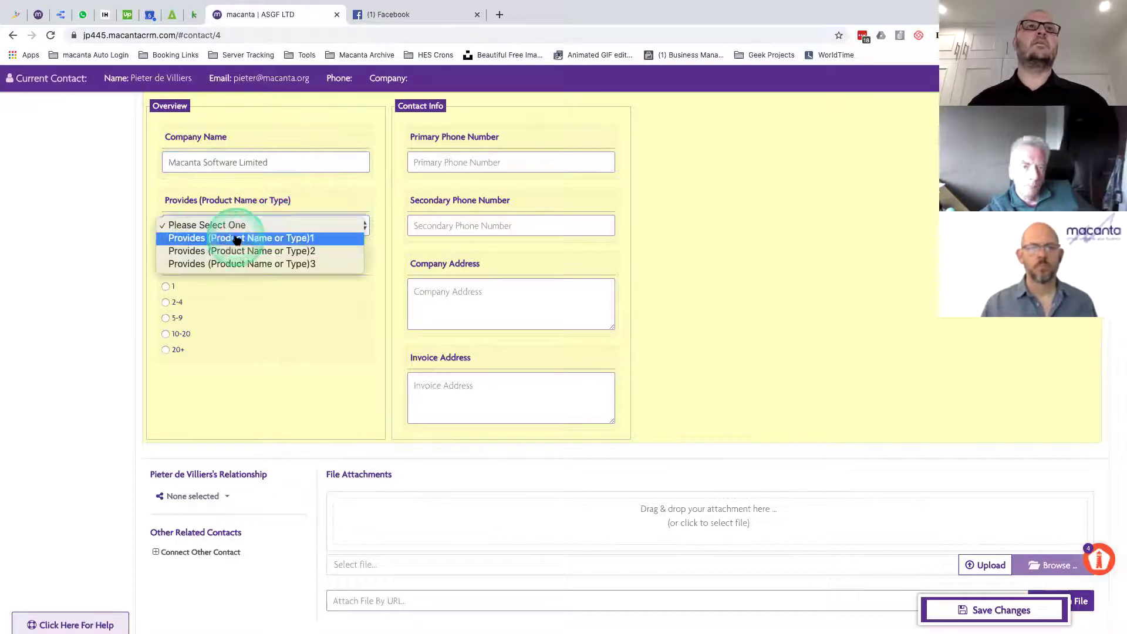
pyautogui.click(238, 238)
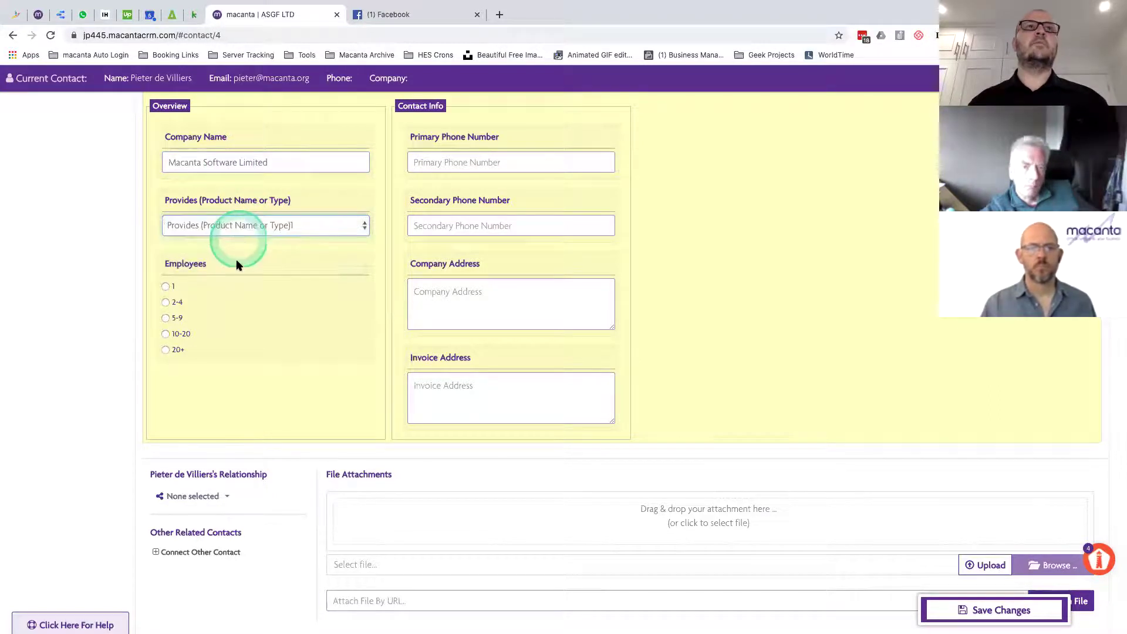
pyautogui.click(165, 319)
pyautogui.scroll(-1, 352, 298)
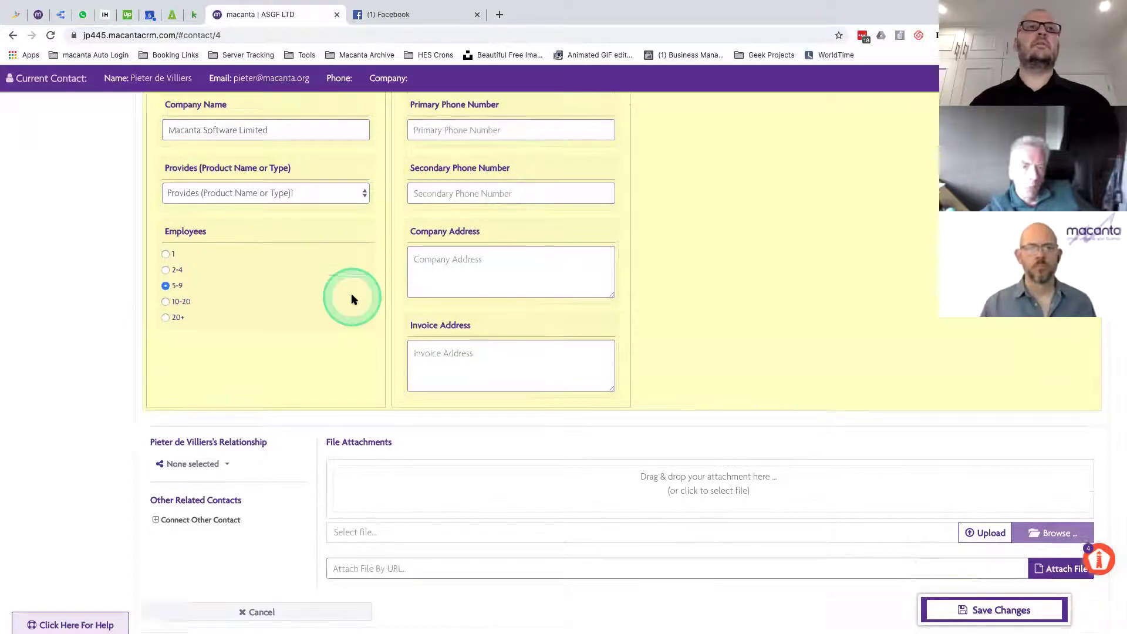
# - Assign the contact the Company Owner relationship on the new company record and save the record
pyautogui.scroll(-1, 352, 298)
pyautogui.click(218, 419)
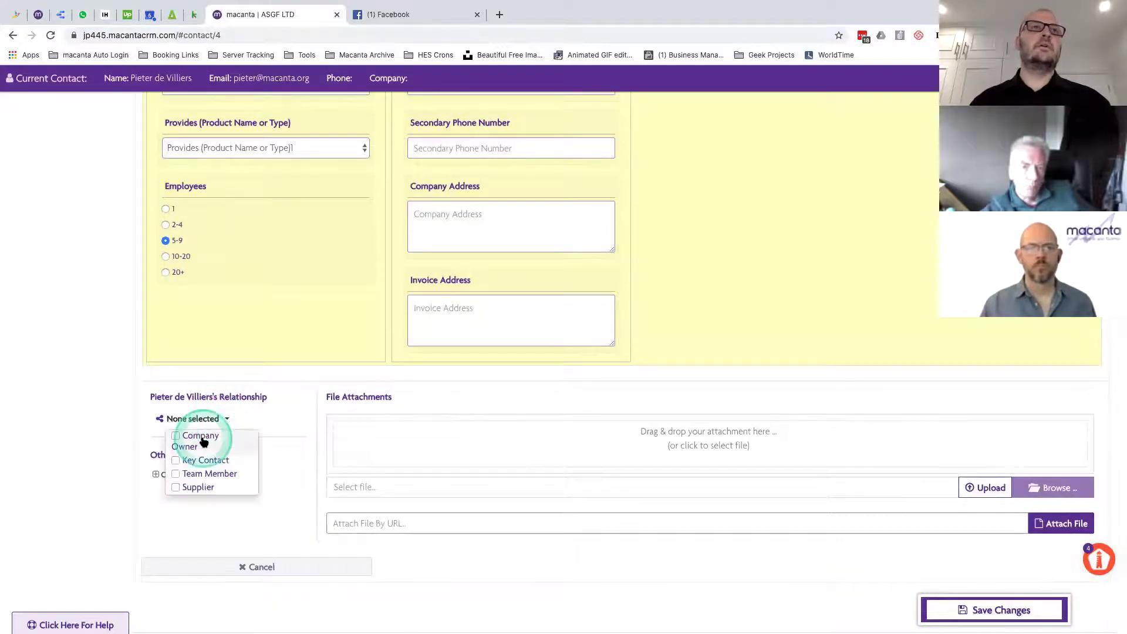
pyautogui.click(204, 442)
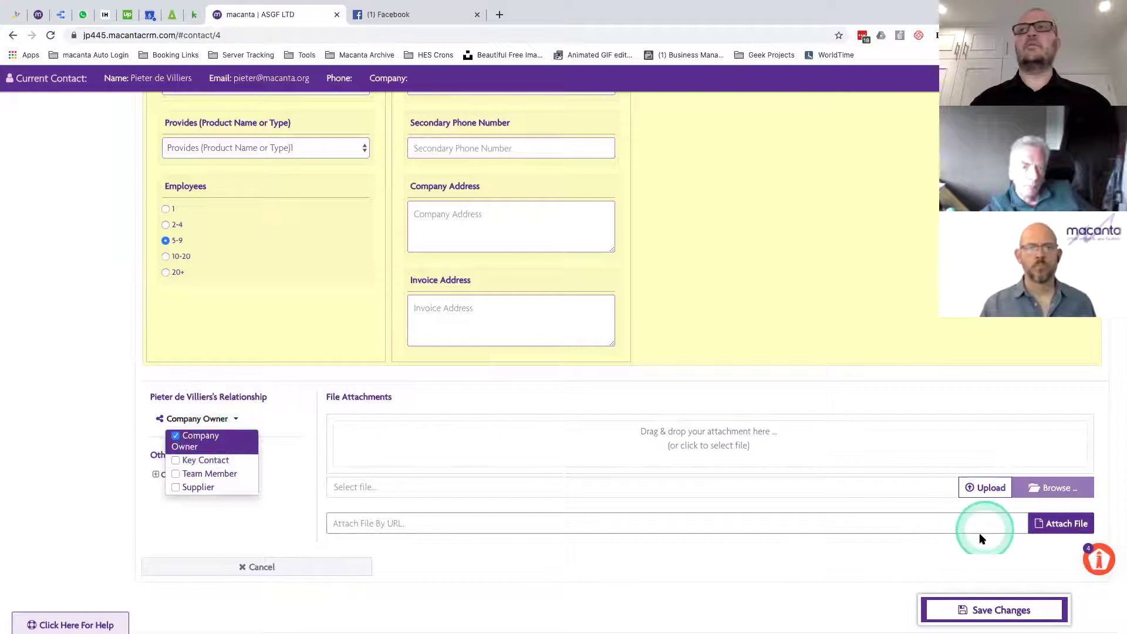
pyautogui.click(969, 611)
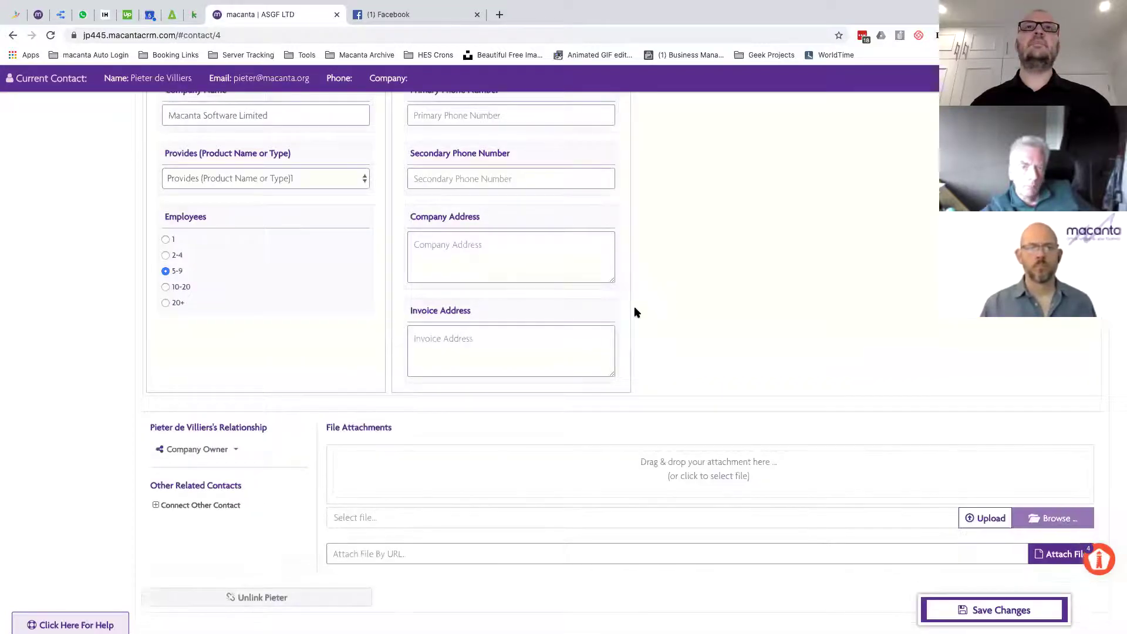
# - Reload the contact page and open the contact's Project information
pyautogui.click(50, 35)
pyautogui.click(100, 332)
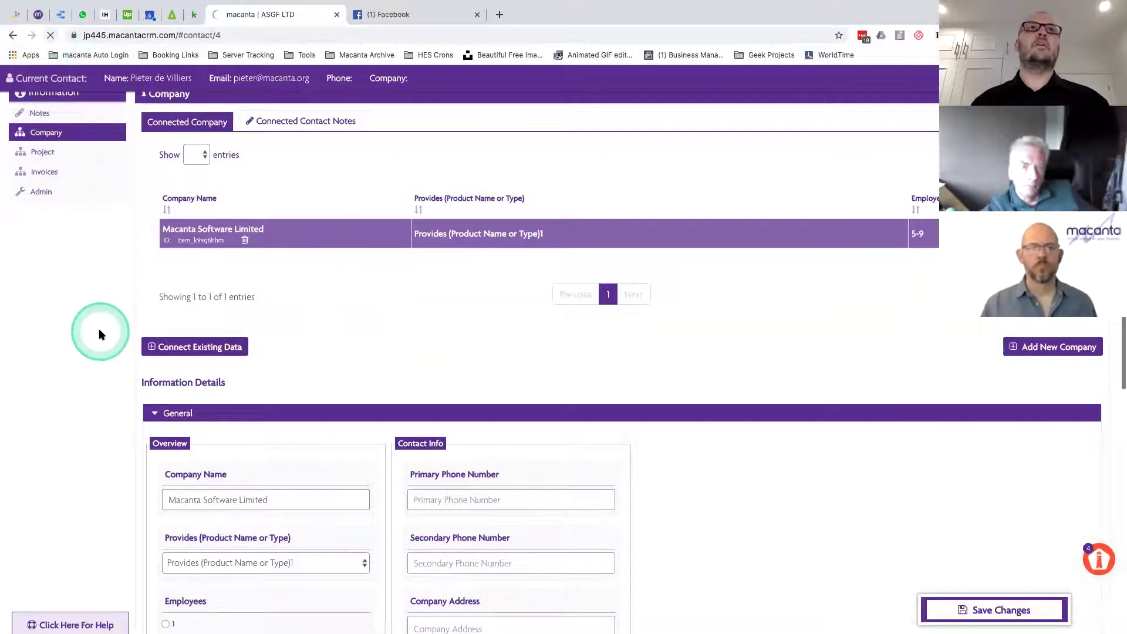
pyautogui.click(304, 140)
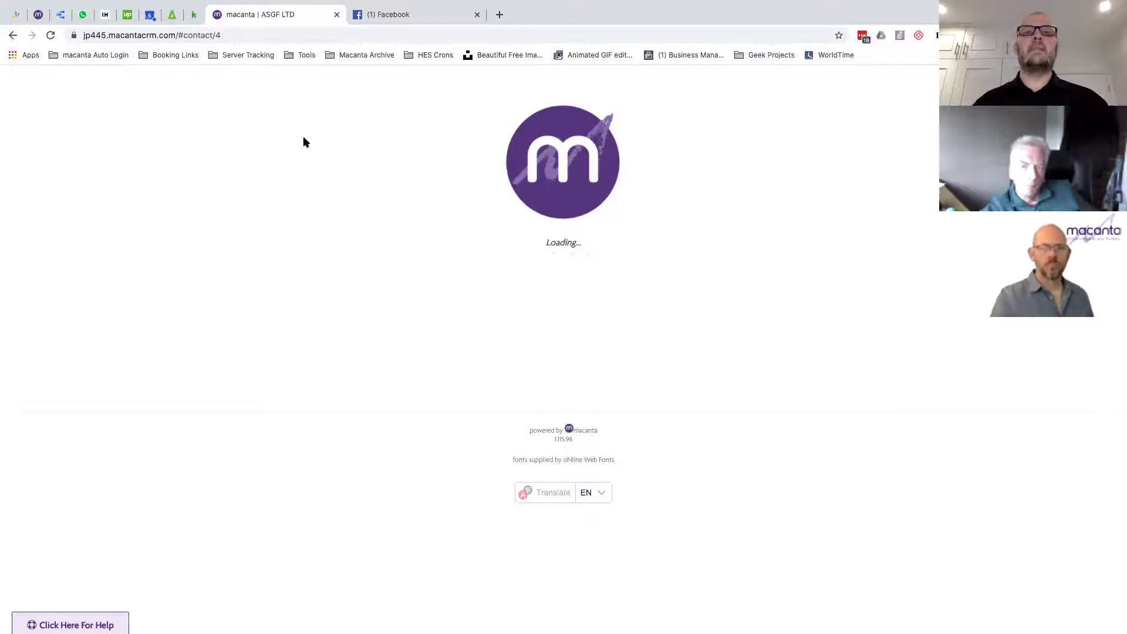
pyautogui.click(187, 186)
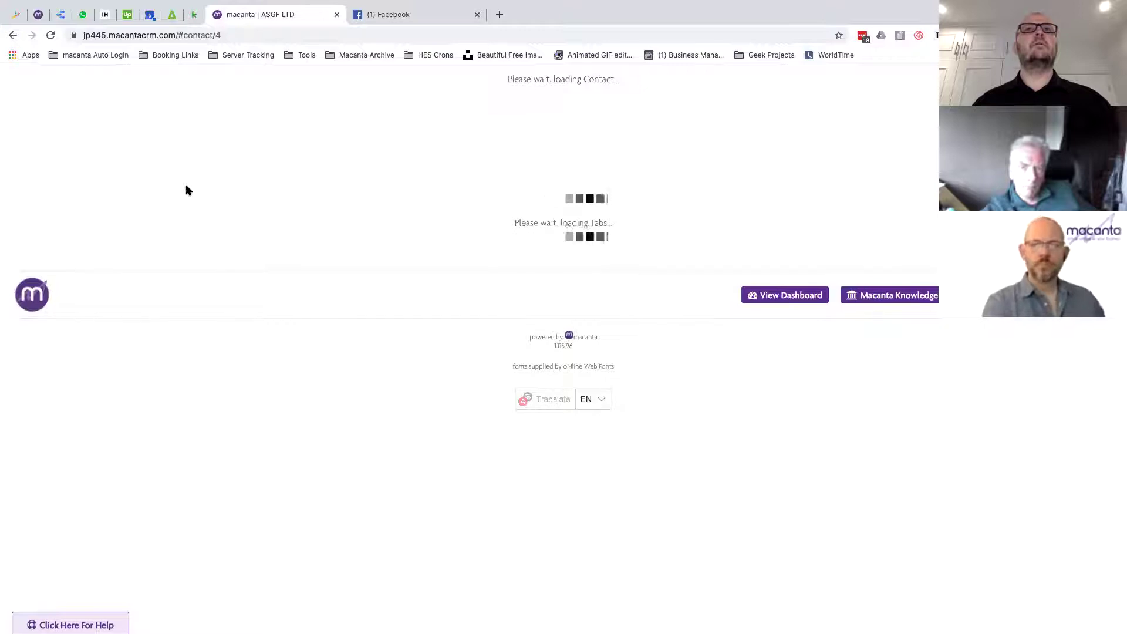
pyautogui.click(126, 308)
pyautogui.click(45, 289)
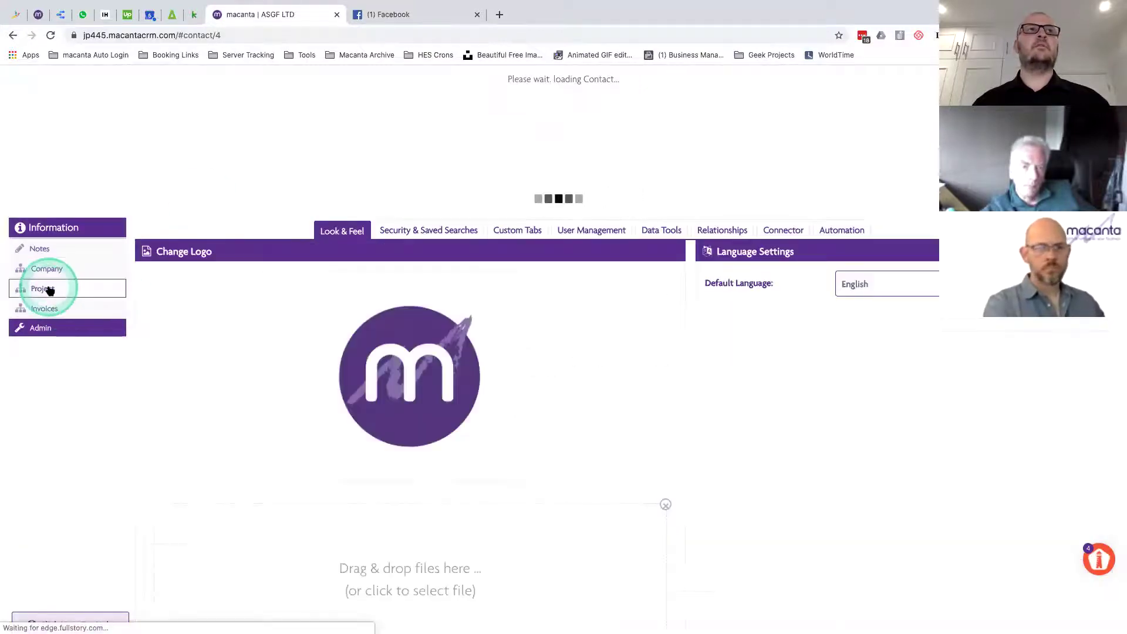
pyautogui.click(537, 352)
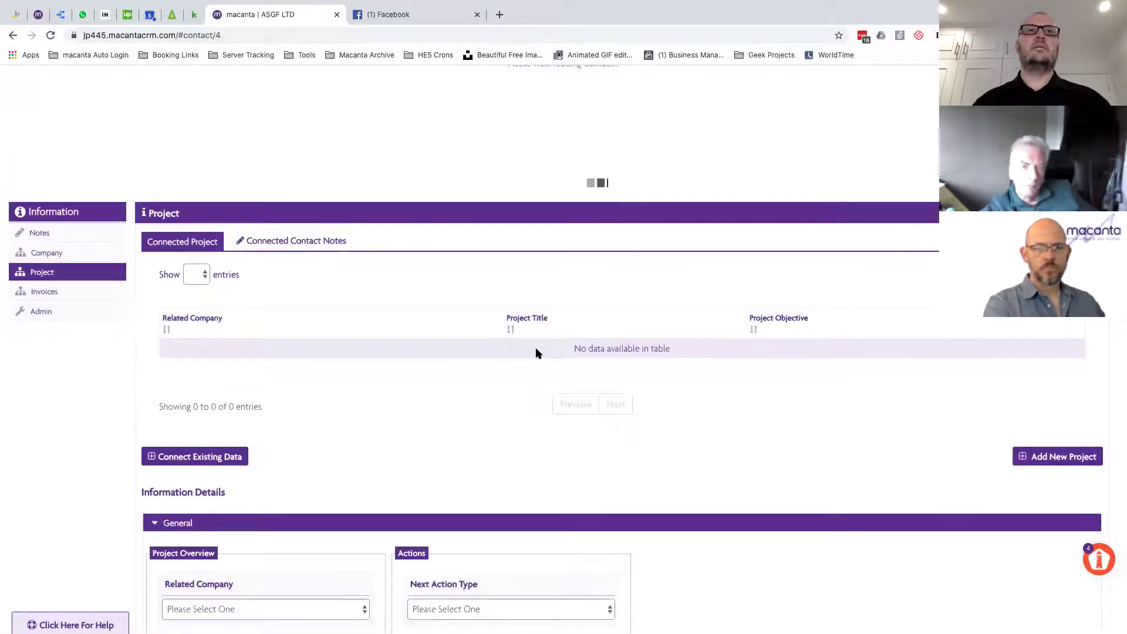
# - Start a new project with Macanta Software Limited as the Related Company and Project 1 as the Project Title
pyautogui.scroll(-3, 537, 352)
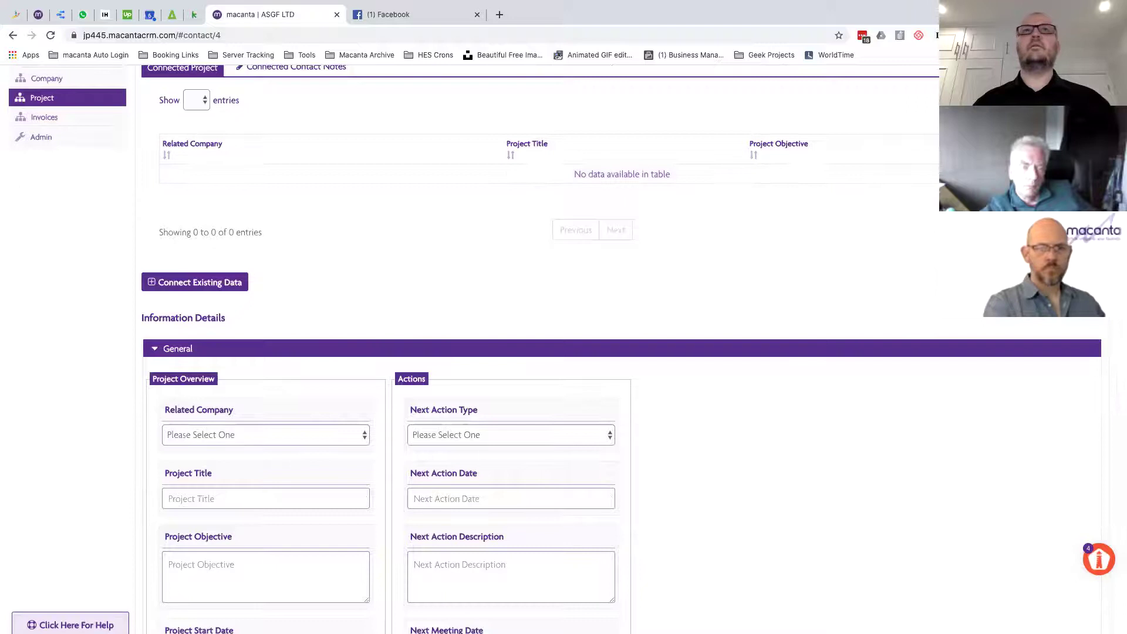
pyautogui.click(1059, 282)
pyautogui.click(246, 126)
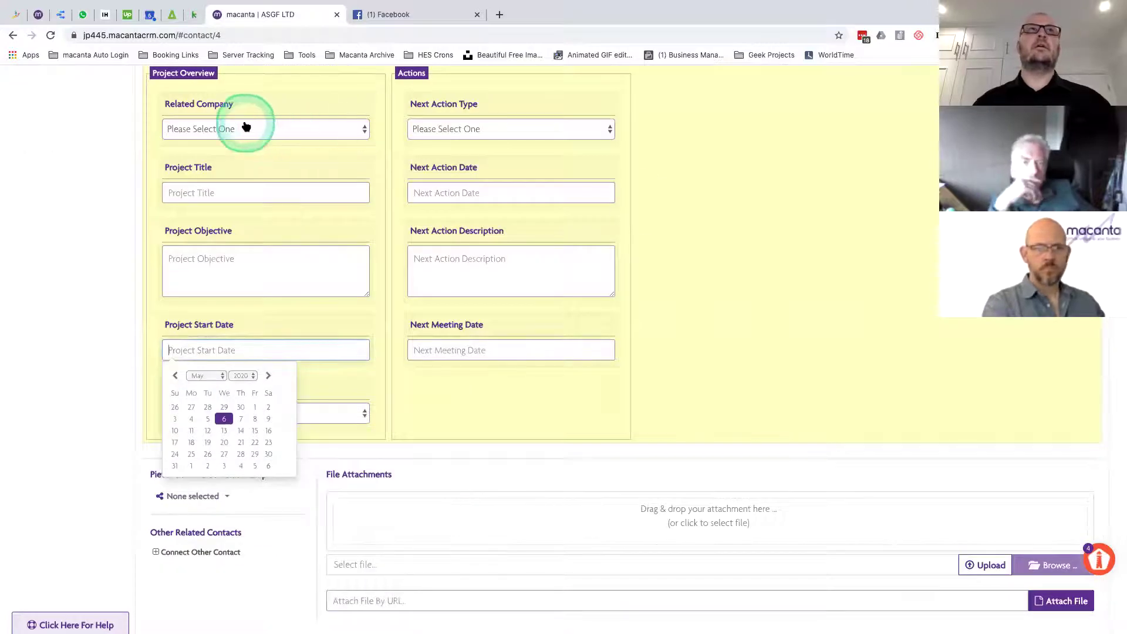
pyautogui.click(244, 142)
pyautogui.click(227, 192)
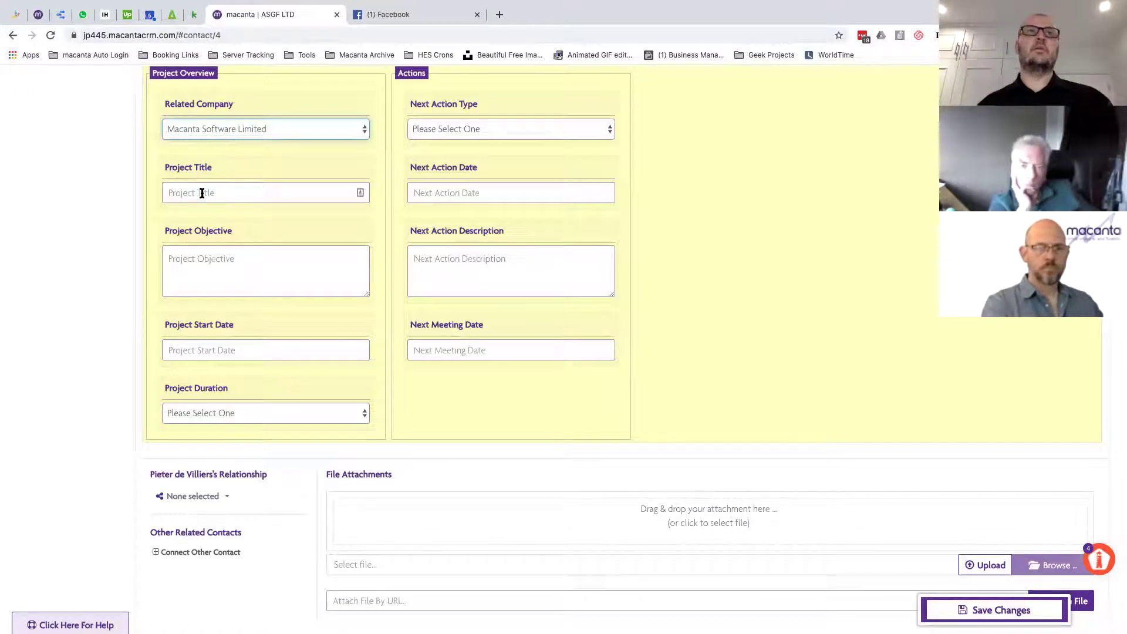
pyautogui.click(201, 193)
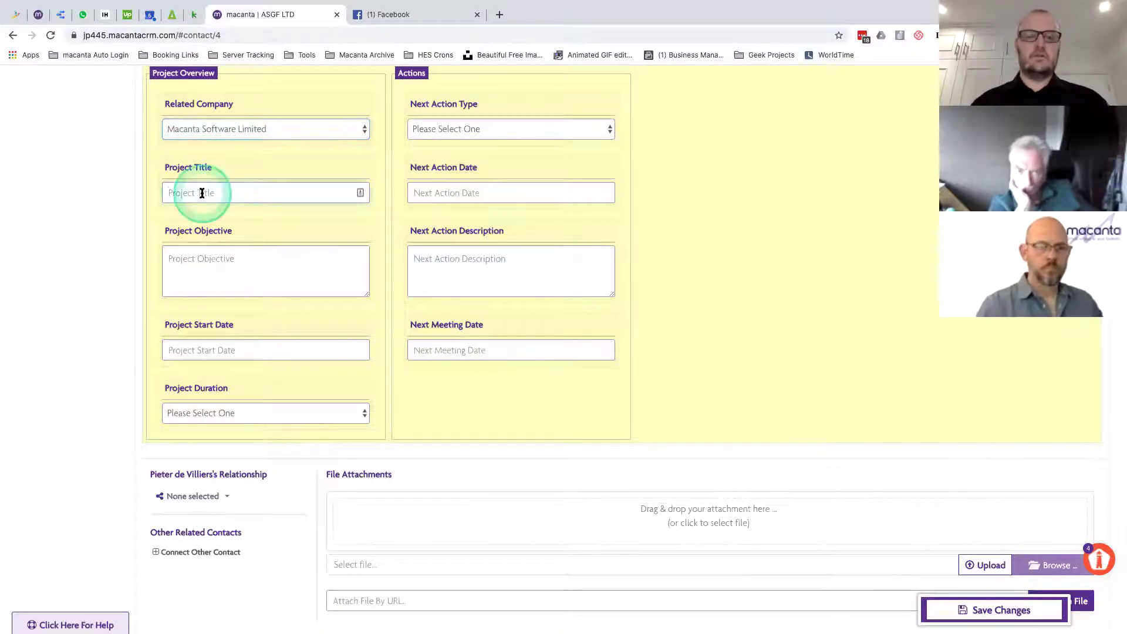
pyautogui.write('Project 1')
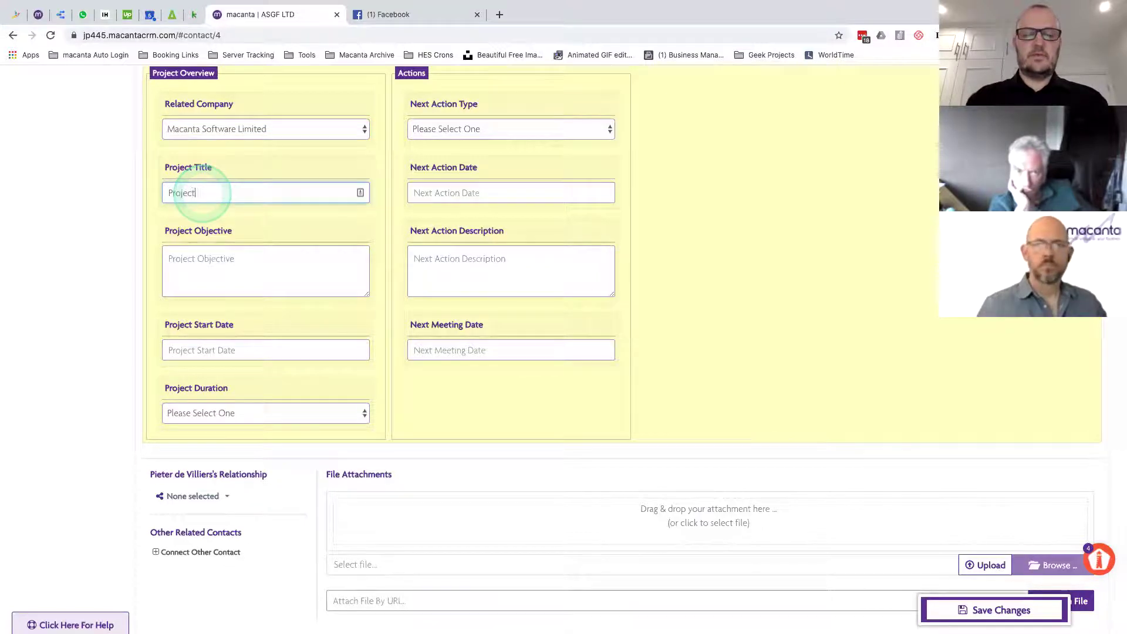
# - Assign the contact the Company Owner relationship on the new project and save it
pyautogui.click(200, 497)
pyautogui.click(202, 515)
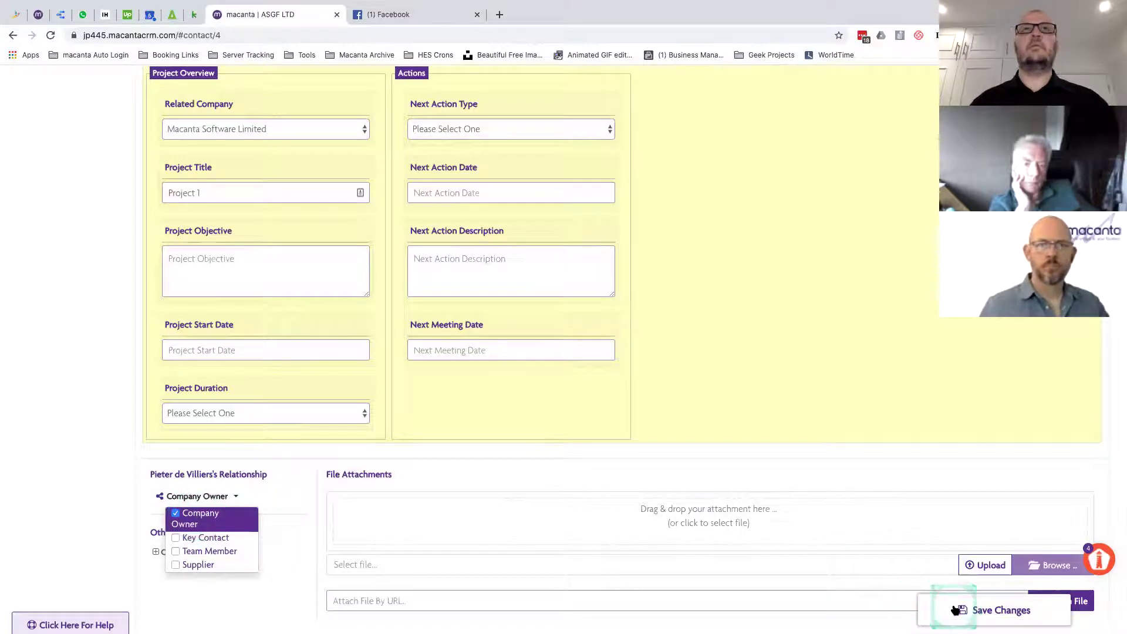
pyautogui.click(665, 310)
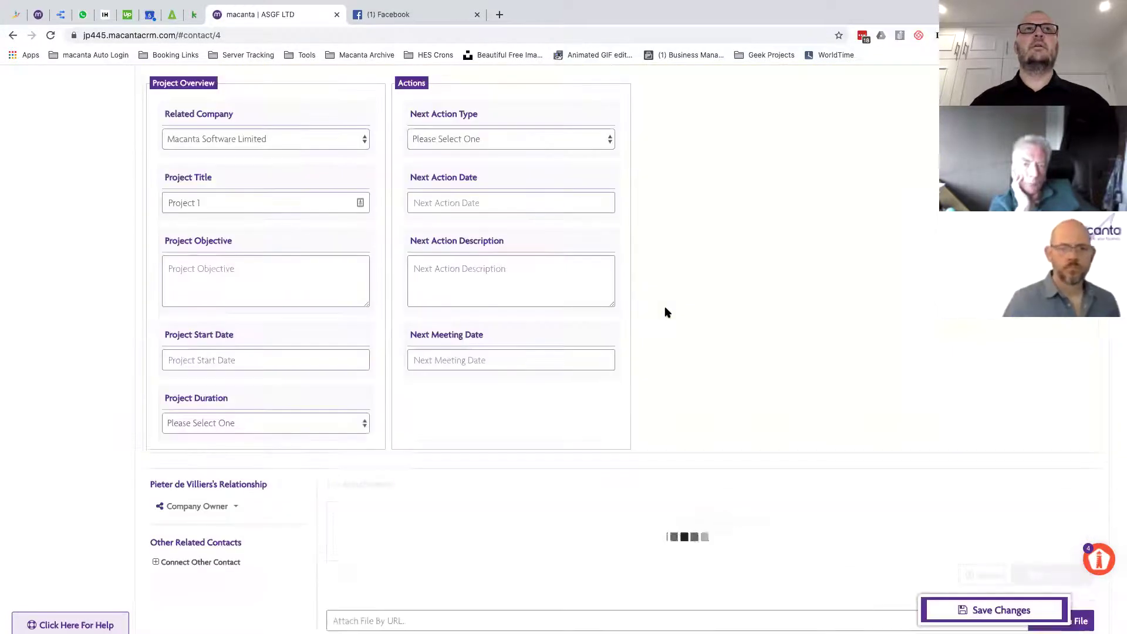
pyautogui.scroll(5, 666, 312)
pyautogui.scroll(3, 661, 311)
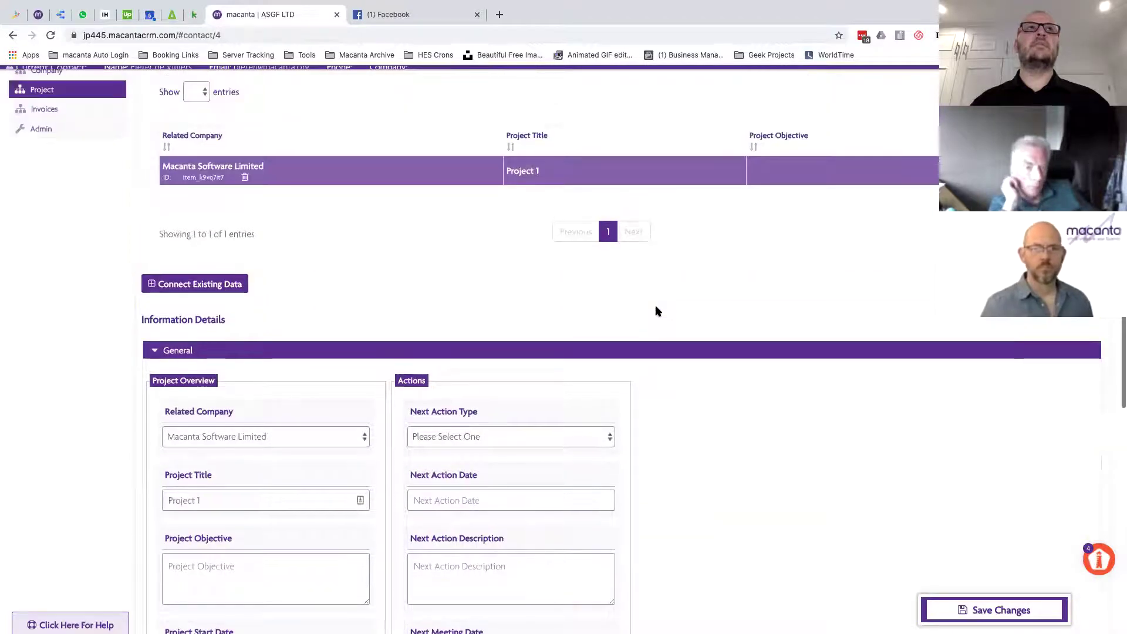
# - Start a new invoice for the contact with Macanta Software Limited as the Related Company and 10001 as the Invoice Number
pyautogui.click(65, 145)
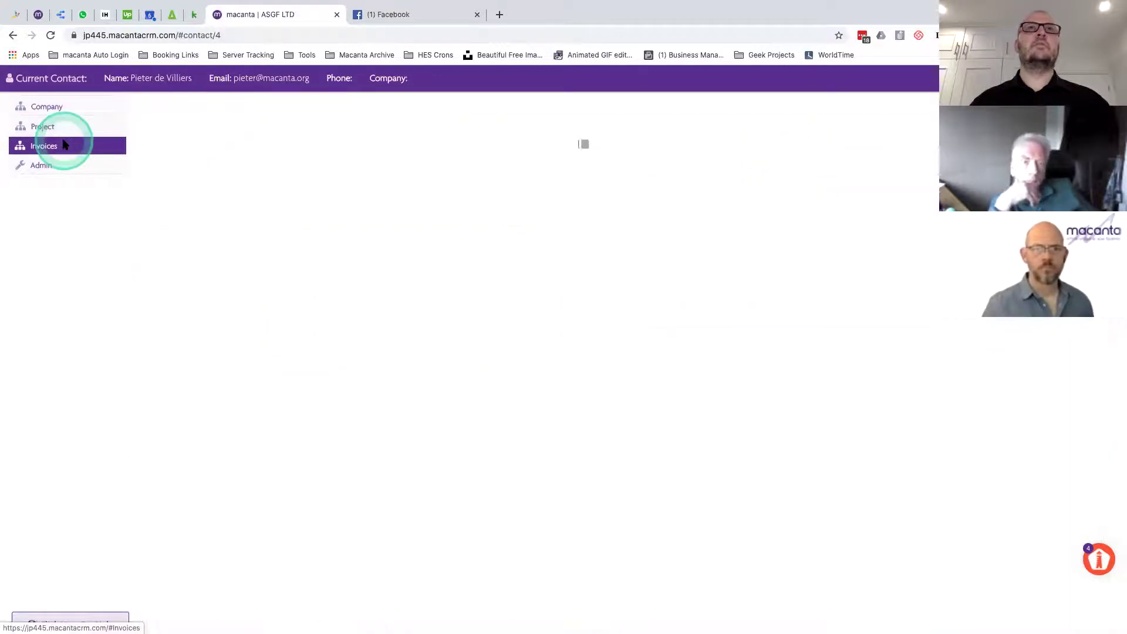
pyautogui.click(1054, 333)
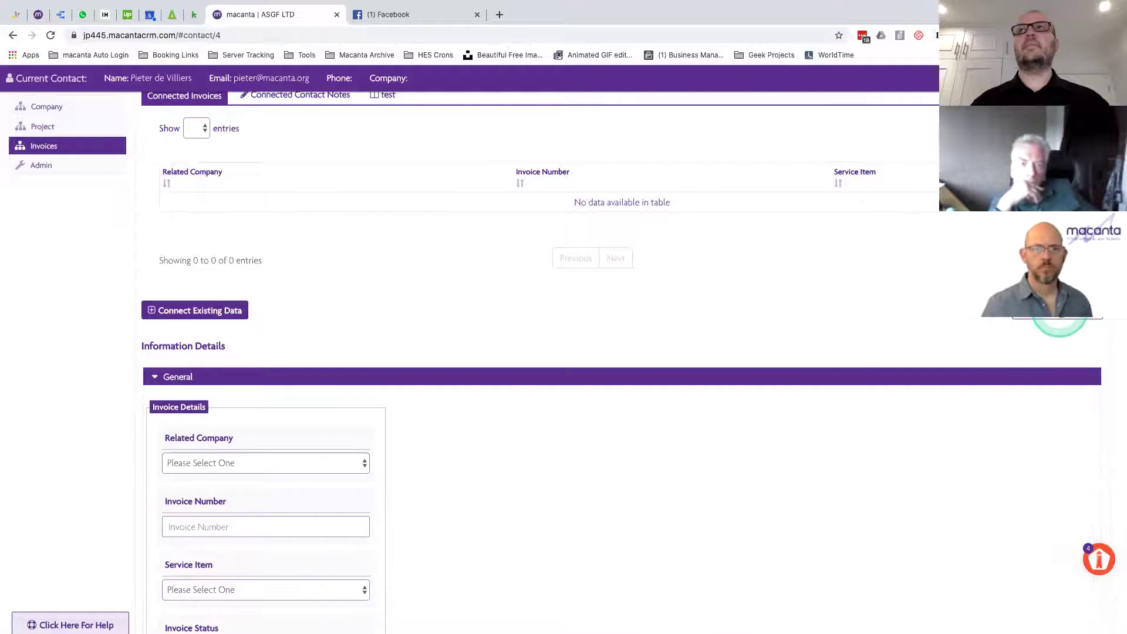
pyautogui.click(323, 230)
pyautogui.scroll(3, 324, 231)
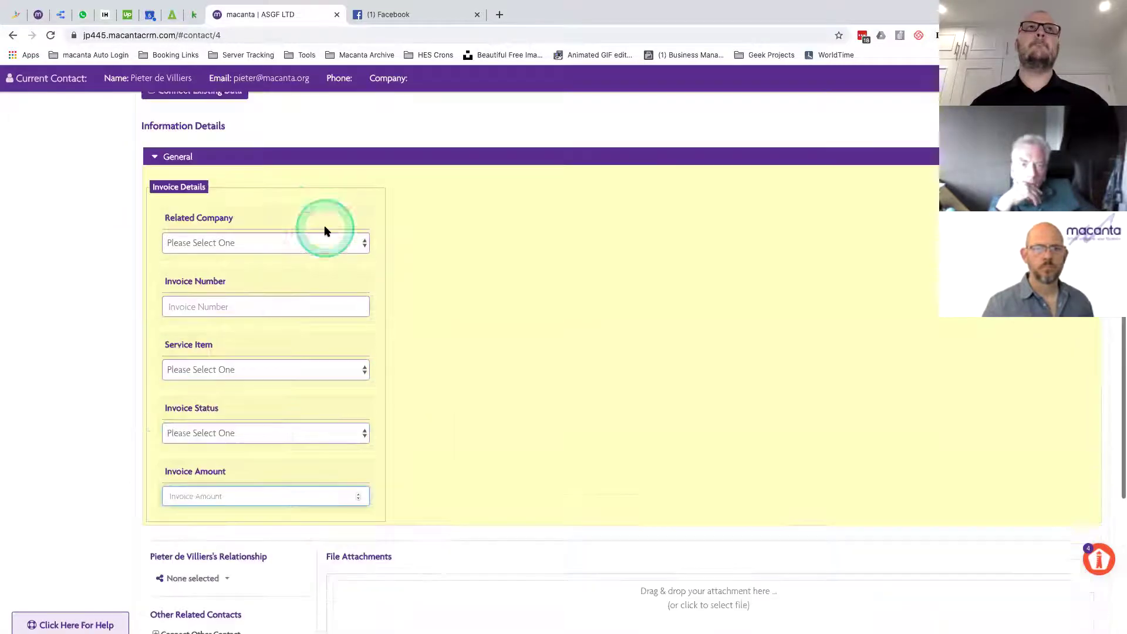
pyautogui.click(241, 258)
pyautogui.click(238, 275)
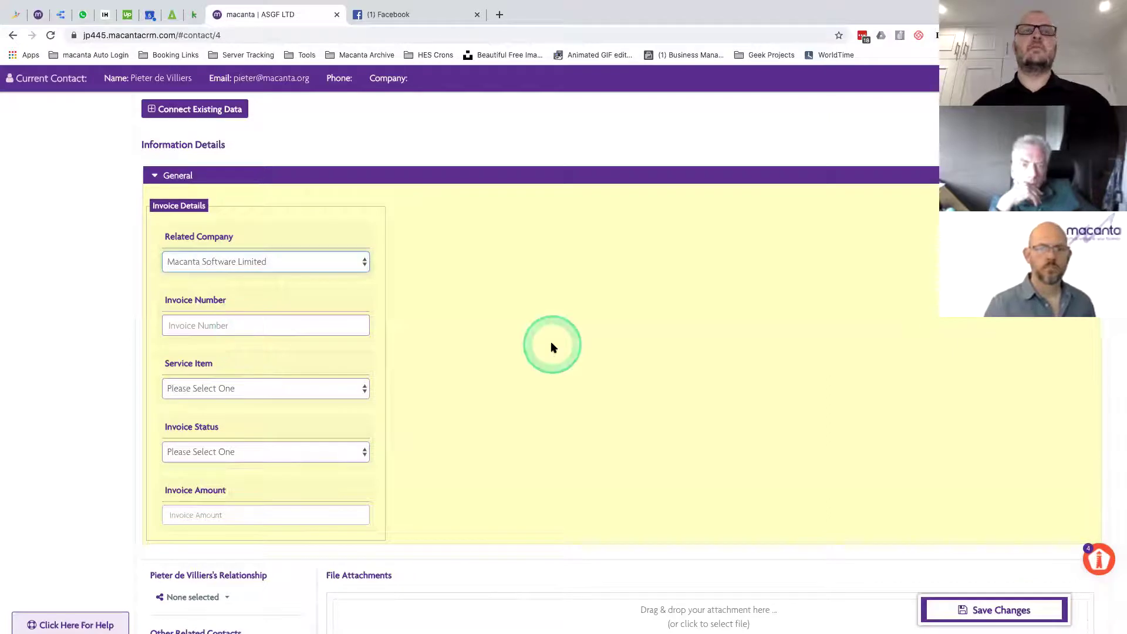
pyautogui.click(259, 326)
pyautogui.write('10001')
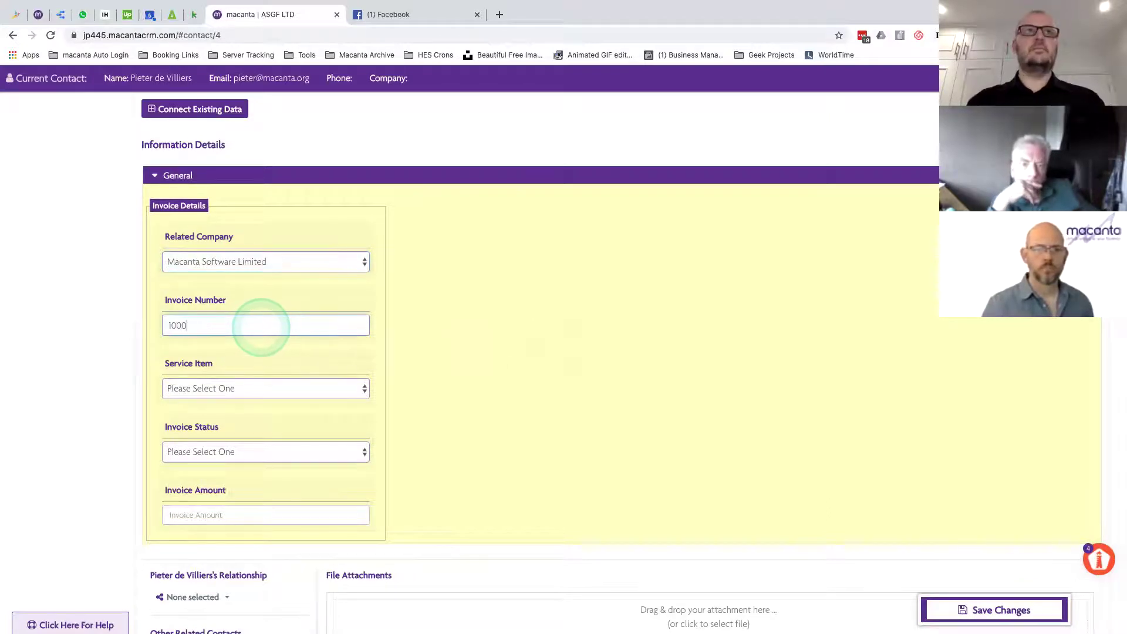
# - Set the new invoice's Service Item to Service1 and its Invoice Status to Paid
pyautogui.click(236, 392)
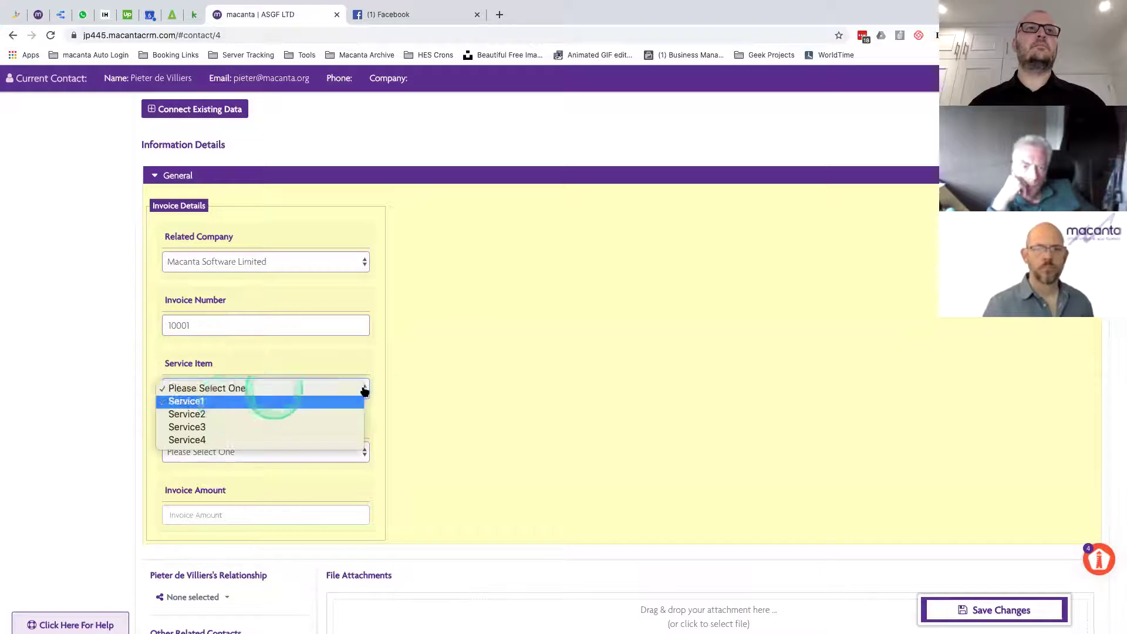
pyautogui.click(235, 401)
pyautogui.click(253, 456)
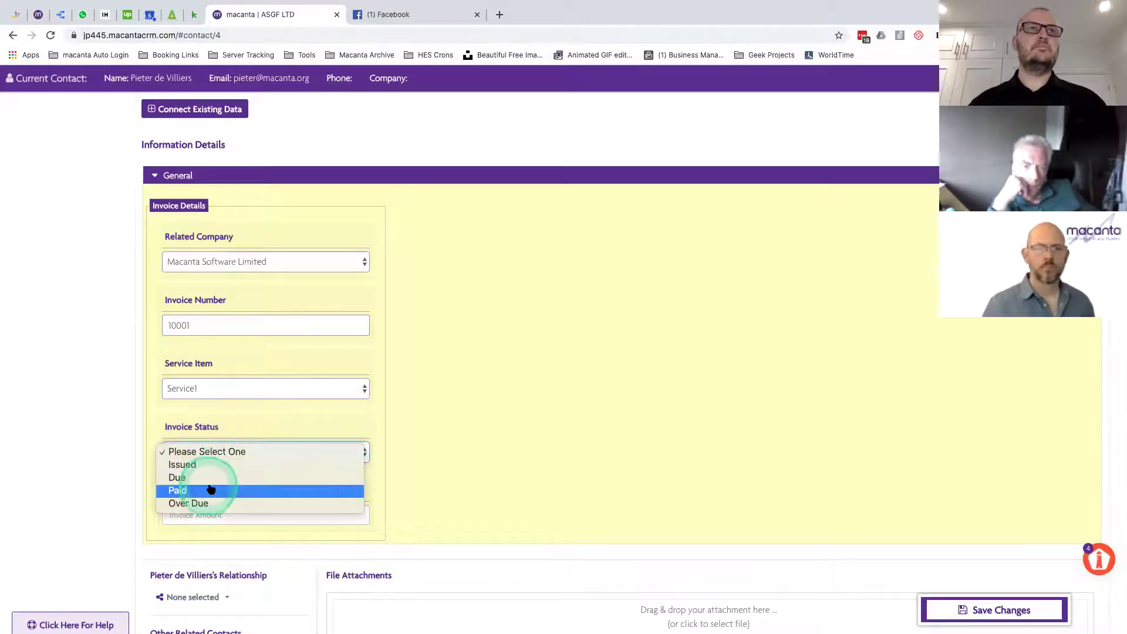
pyautogui.click(211, 491)
# - Assign the contact the Company Owner relationship on the new invoice and save it
pyautogui.scroll(-3, 428, 479)
pyautogui.scroll(-2, 427, 479)
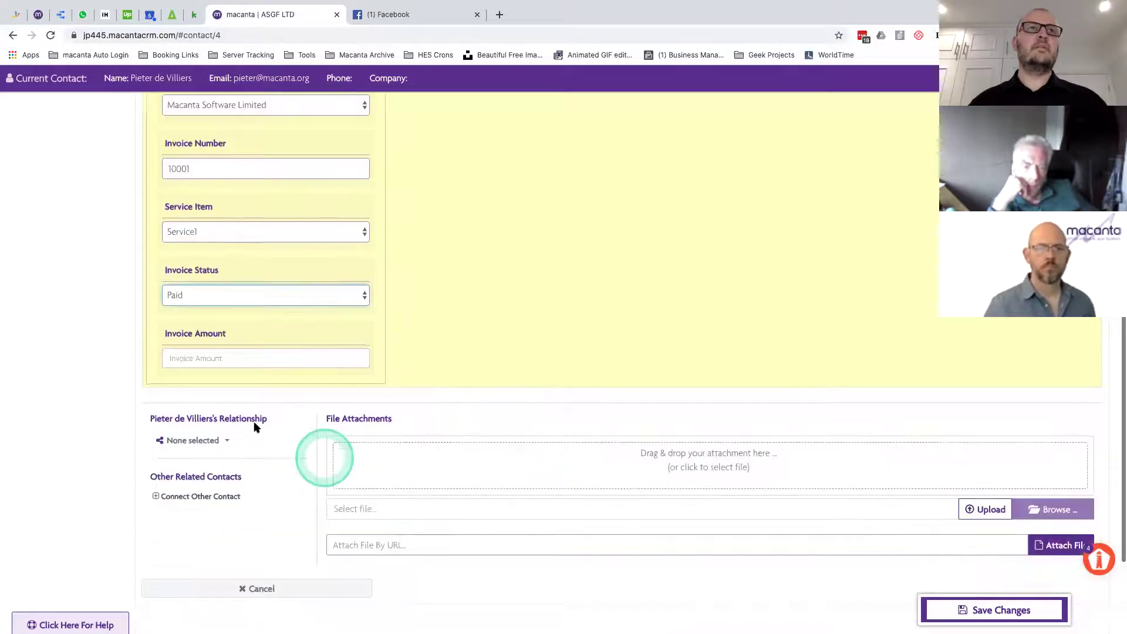
pyautogui.click(210, 441)
pyautogui.click(201, 461)
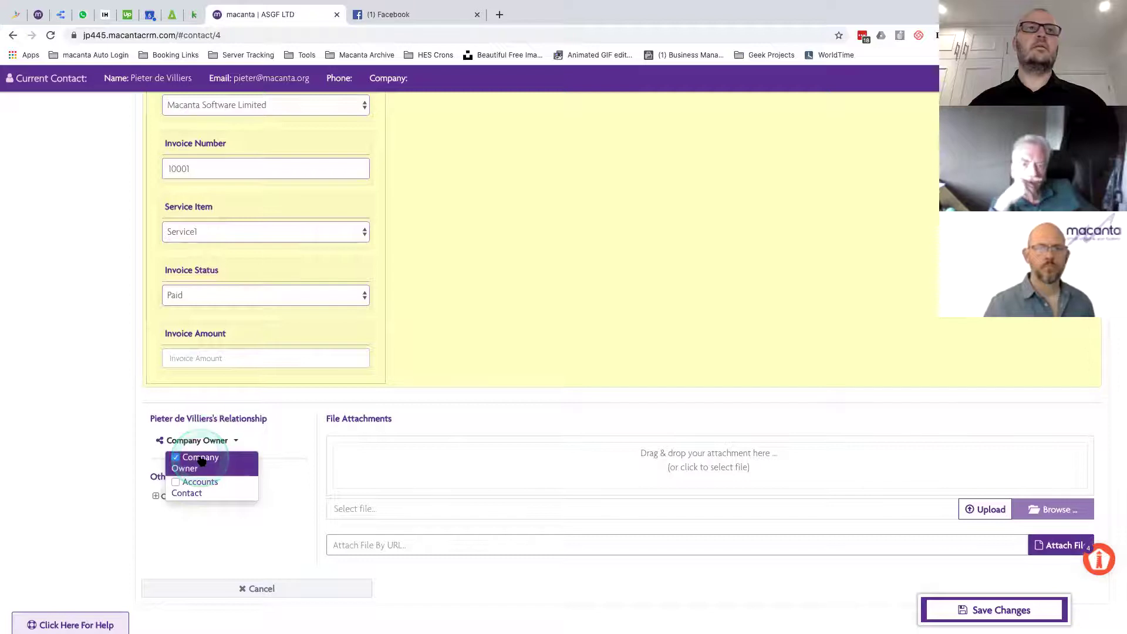
pyautogui.click(967, 608)
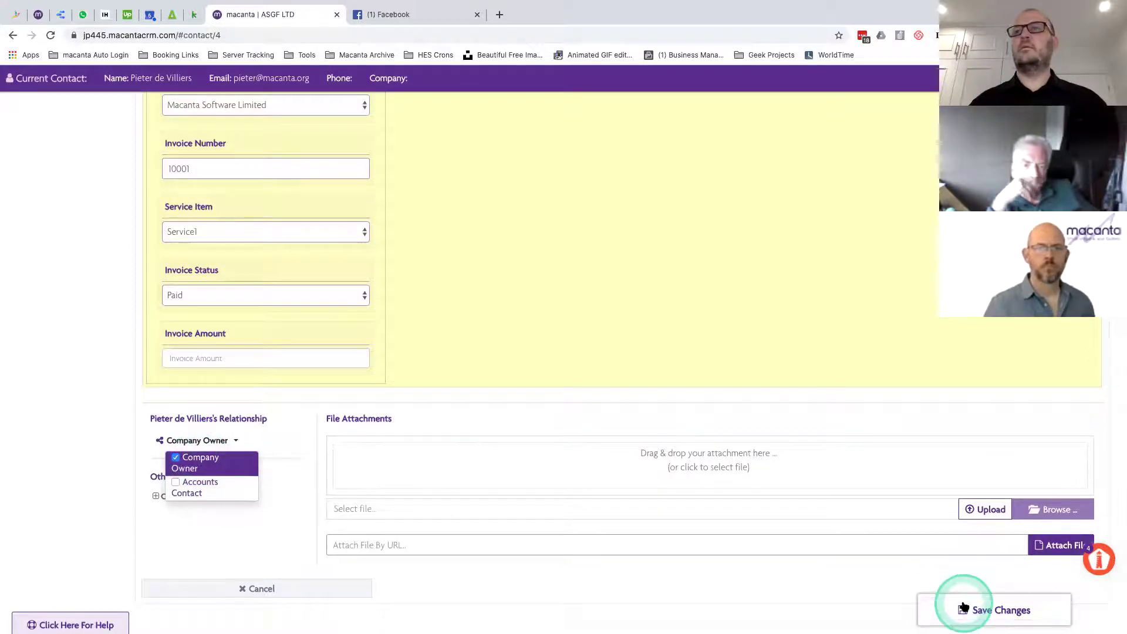
pyautogui.click(585, 360)
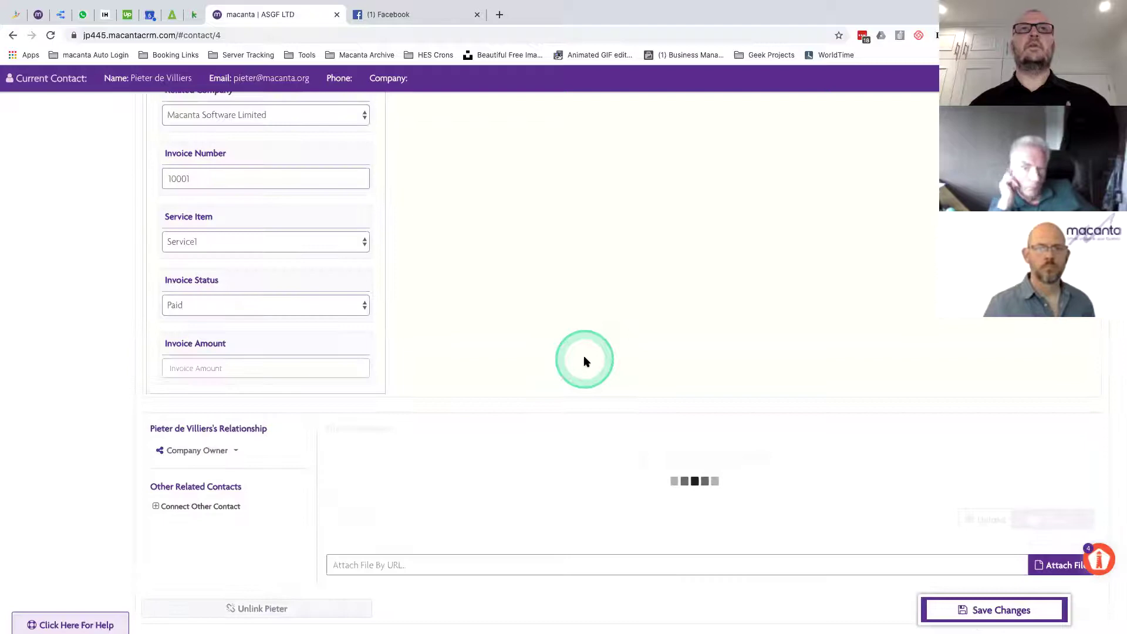
pyautogui.scroll(6, 585, 360)
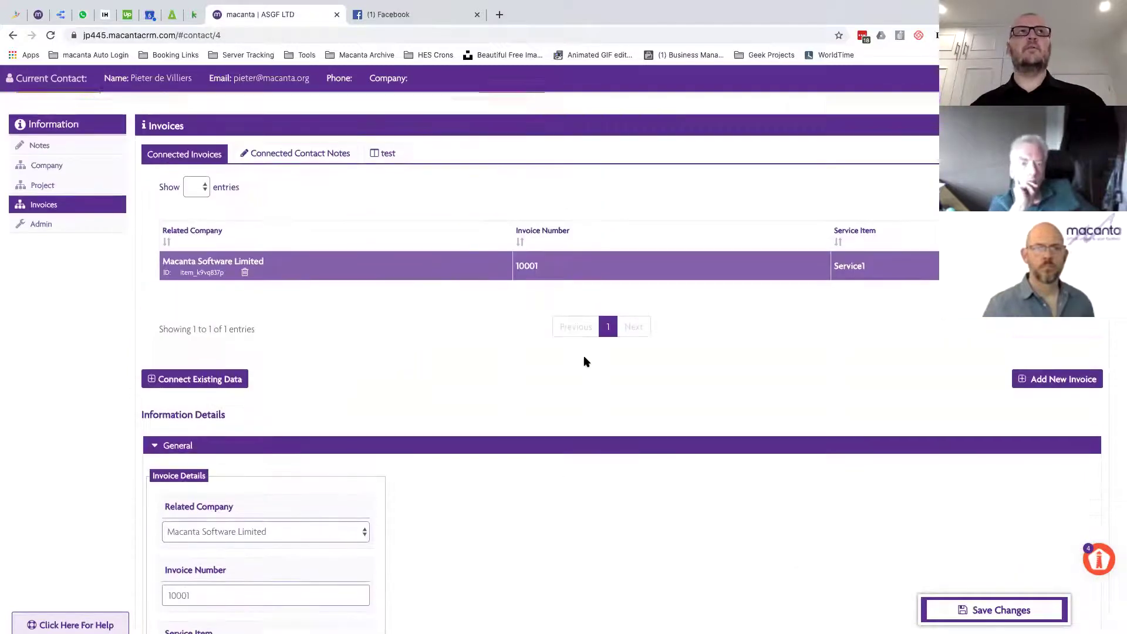
# - Open the contact's Company information and examine the saved company's Overview and Contact Info subsections
pyautogui.click(62, 187)
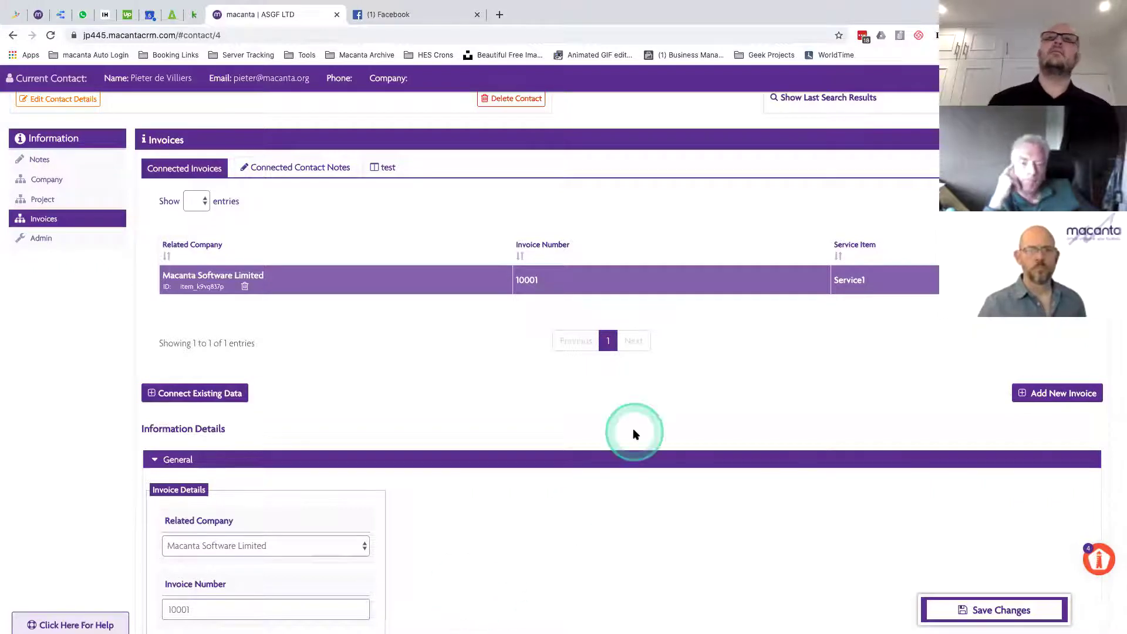
pyautogui.scroll(-1, 633, 432)
pyautogui.scroll(3, 633, 432)
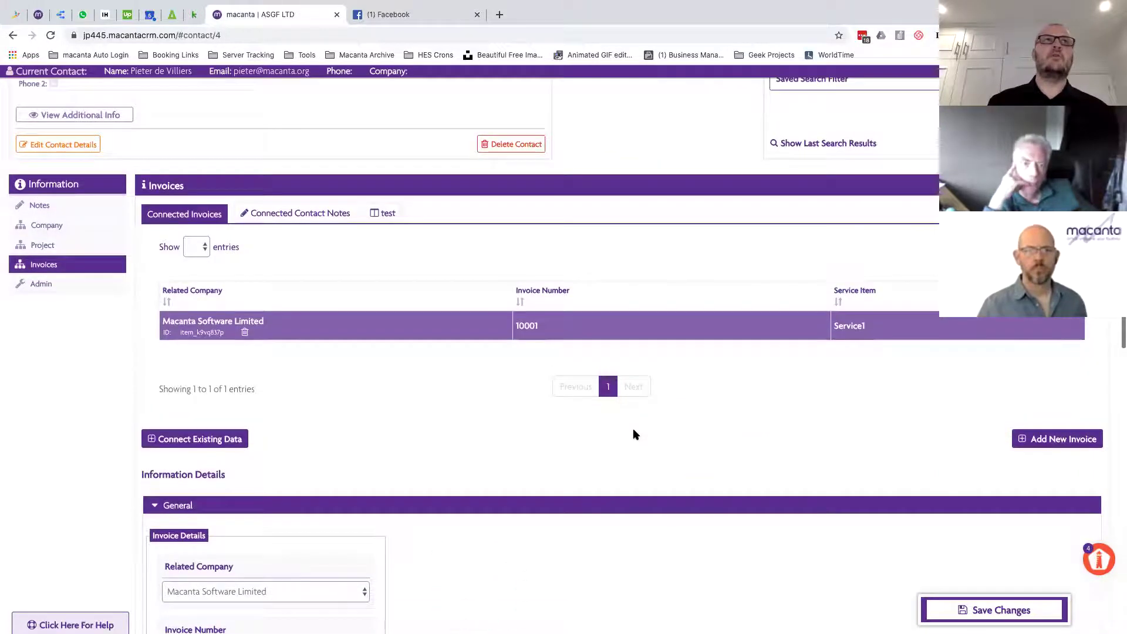
pyautogui.click(57, 229)
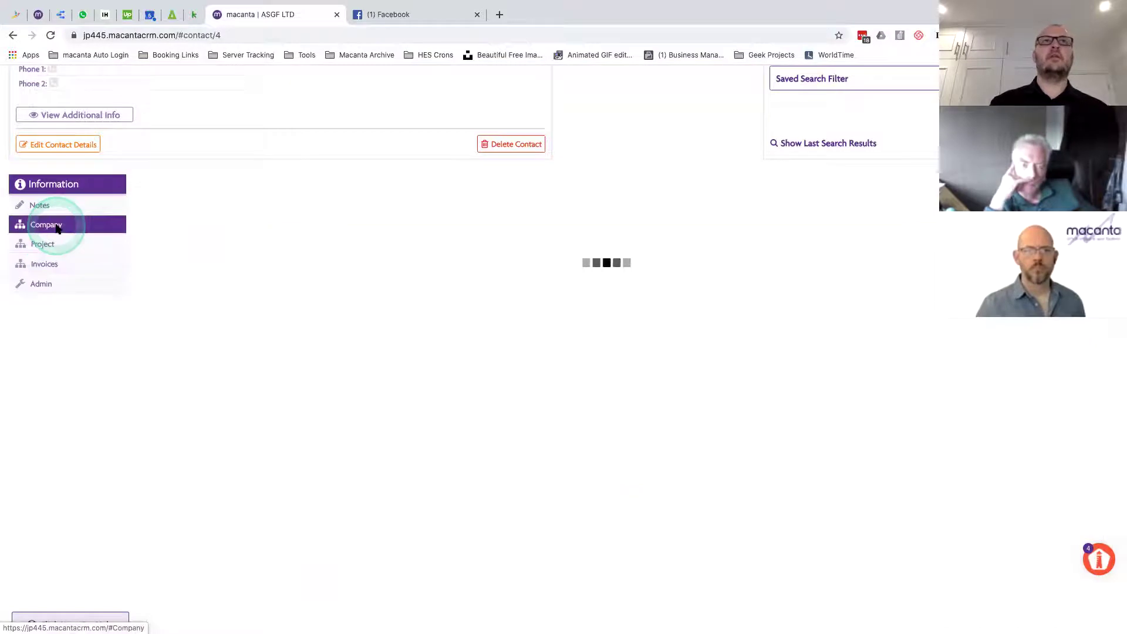
pyautogui.click(439, 324)
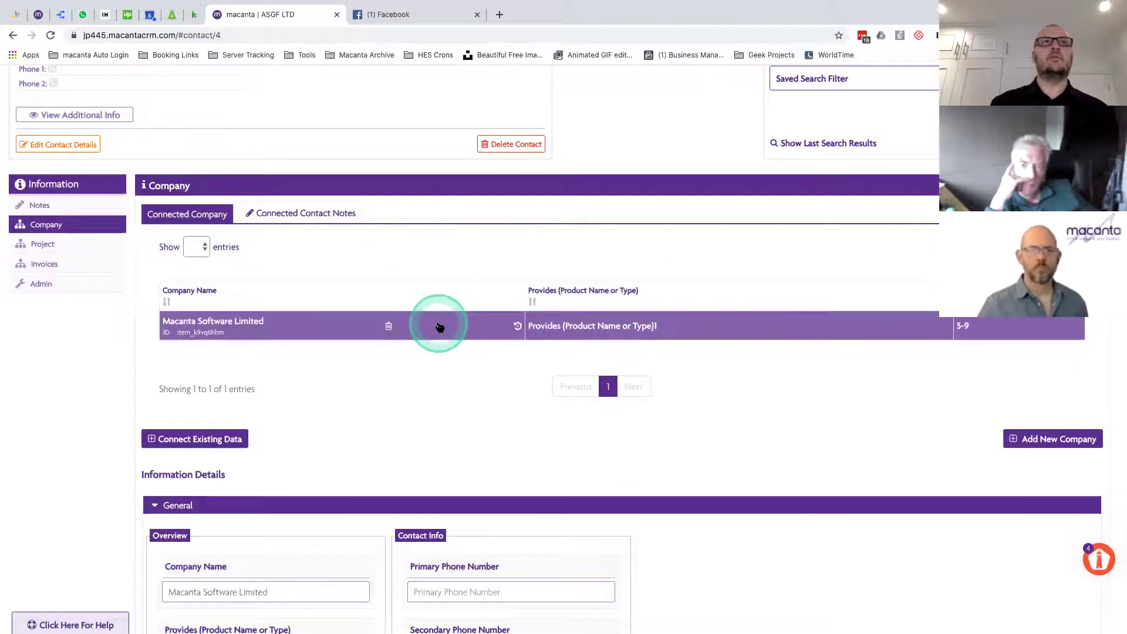
pyautogui.scroll(-5, 439, 326)
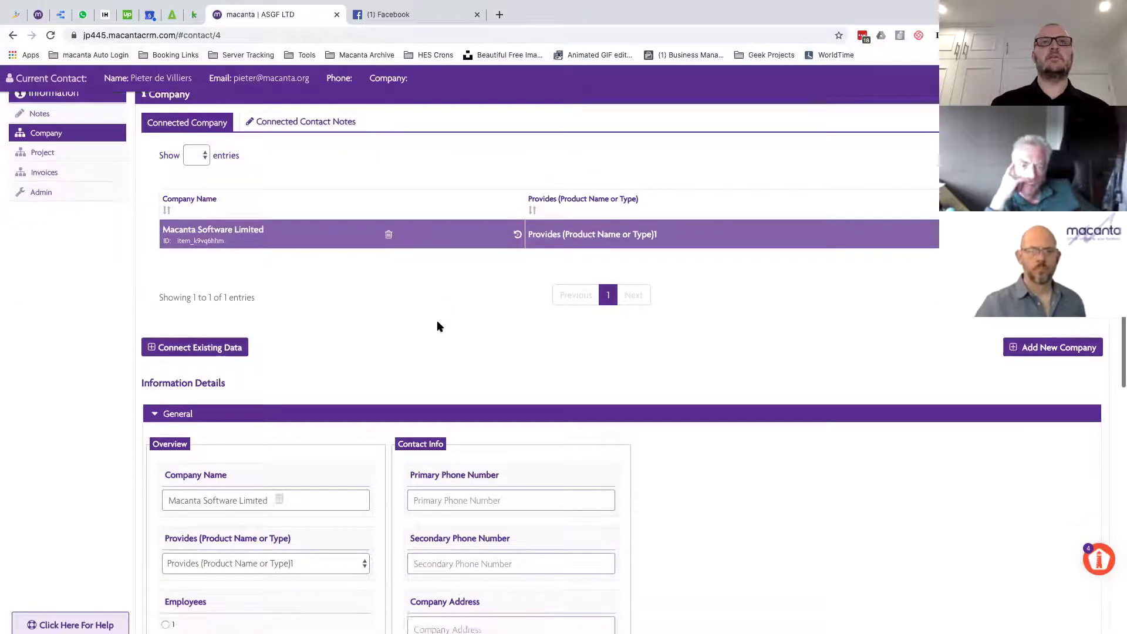
pyautogui.scroll(-1, 439, 322)
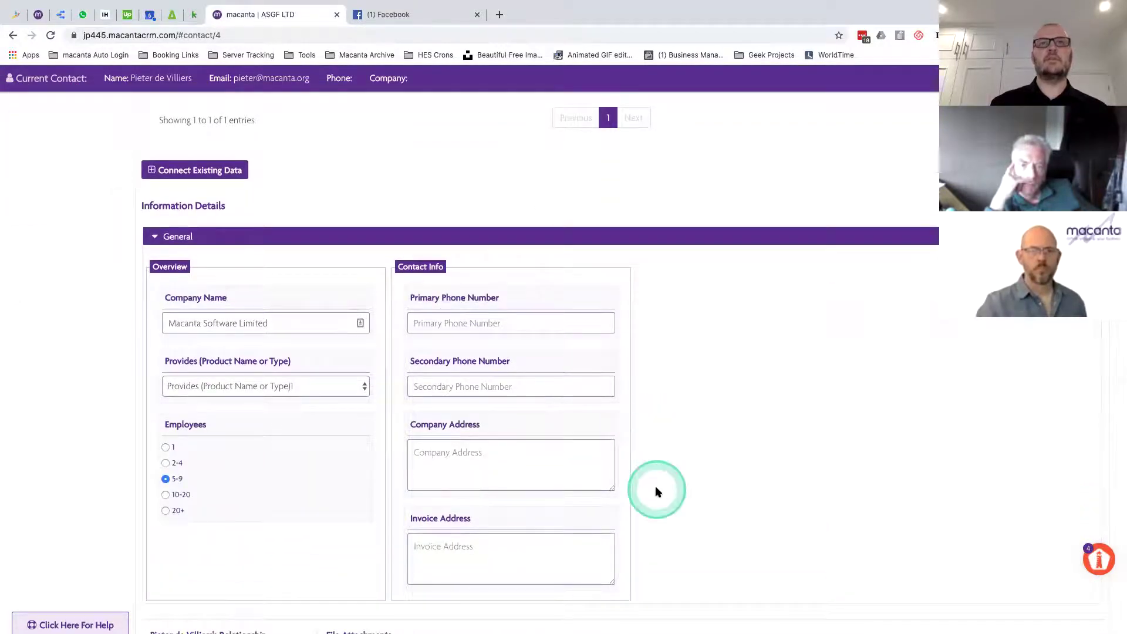
pyautogui.scroll(-1, 656, 490)
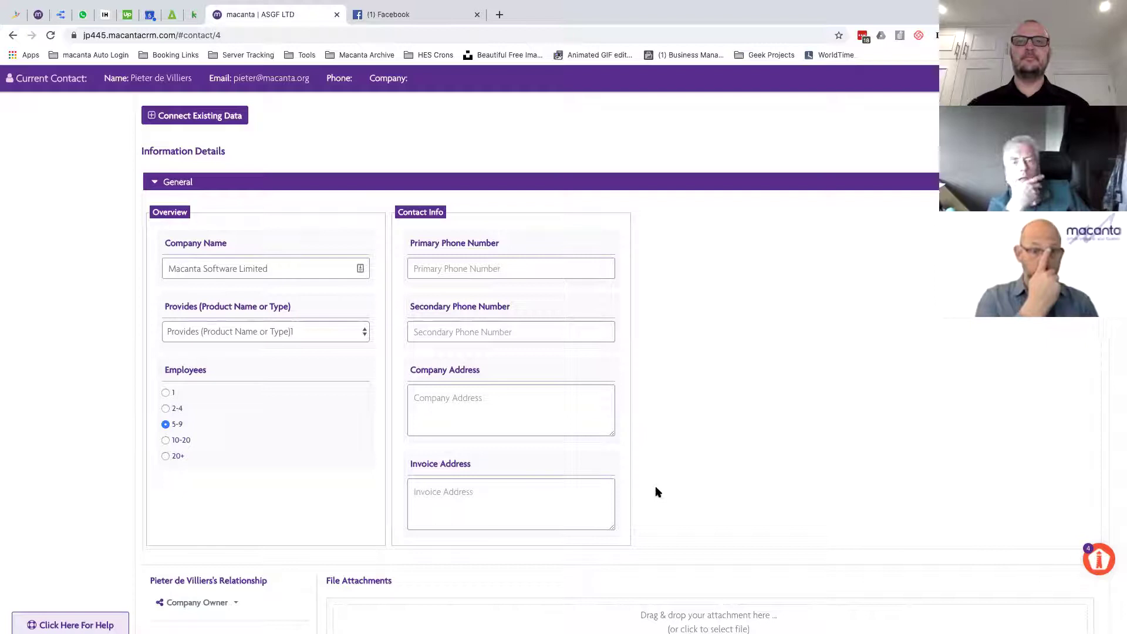
# - Examine the saved company's contact relationship, other related contacts and file attachment areas alongside its information details
pyautogui.scroll(-5, 657, 492)
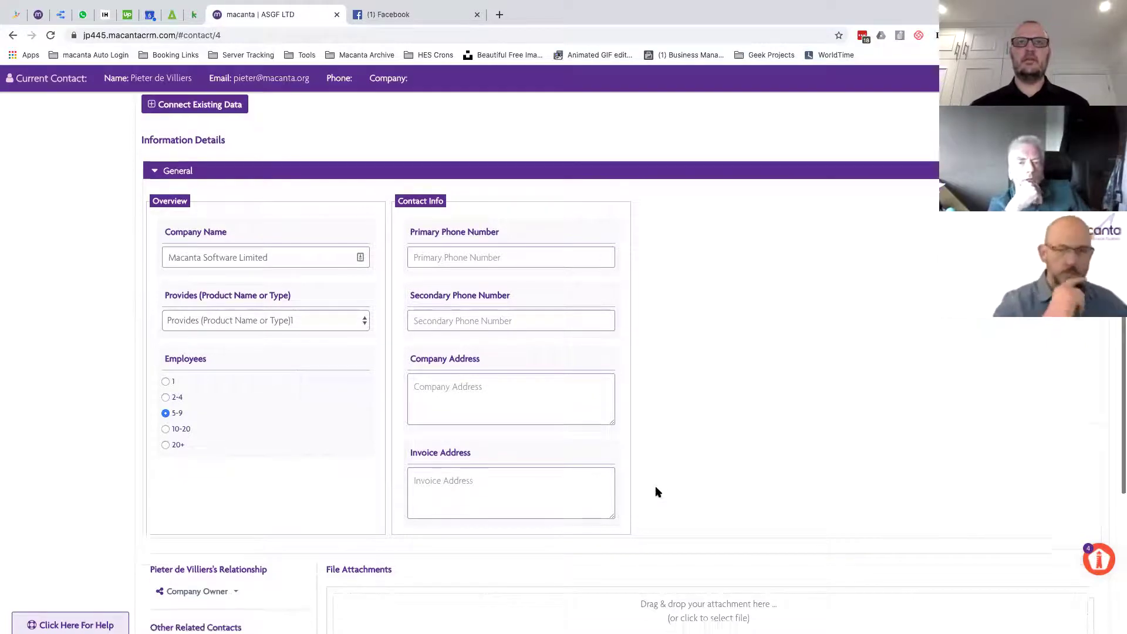
pyautogui.click(663, 376)
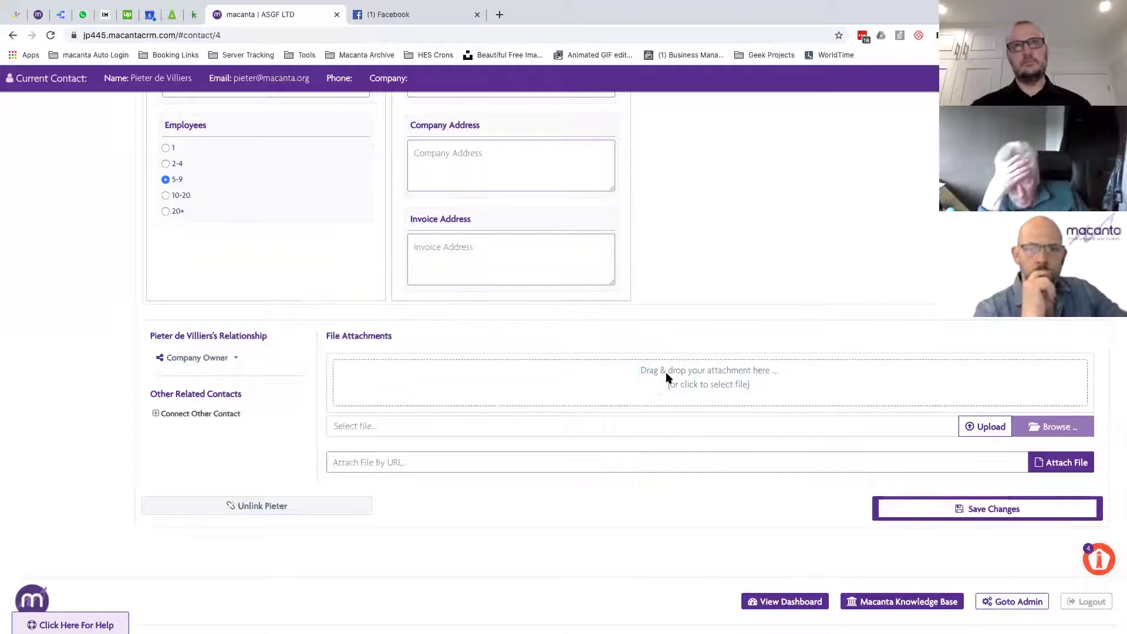
pyautogui.click(666, 377)
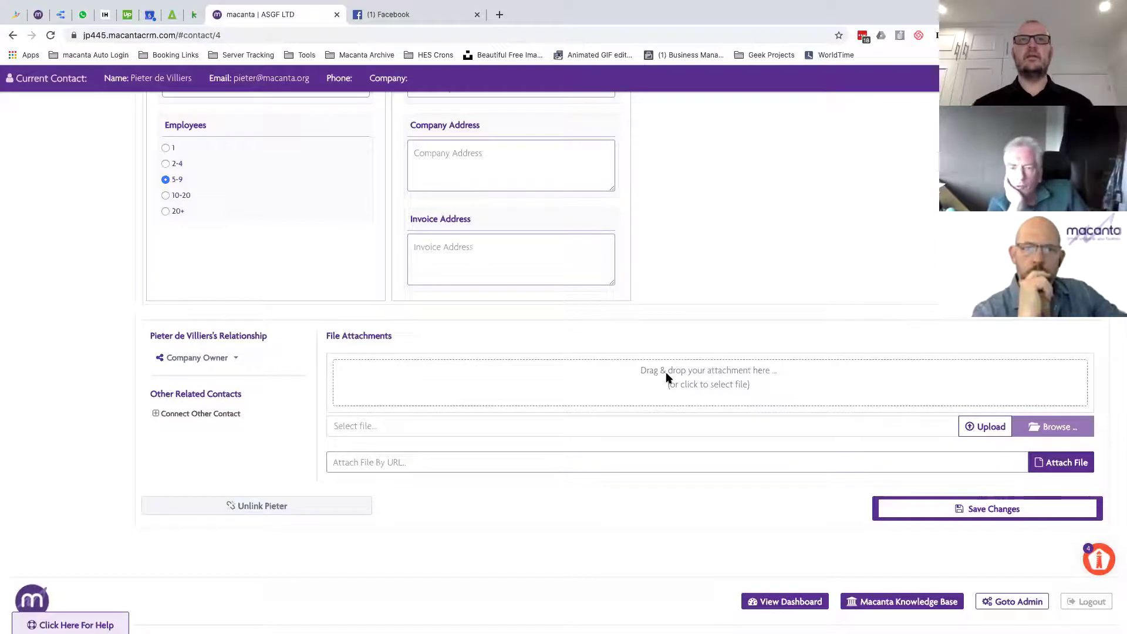
pyautogui.scroll(2, 665, 373)
pyautogui.scroll(-1, 666, 373)
pyautogui.click(884, 434)
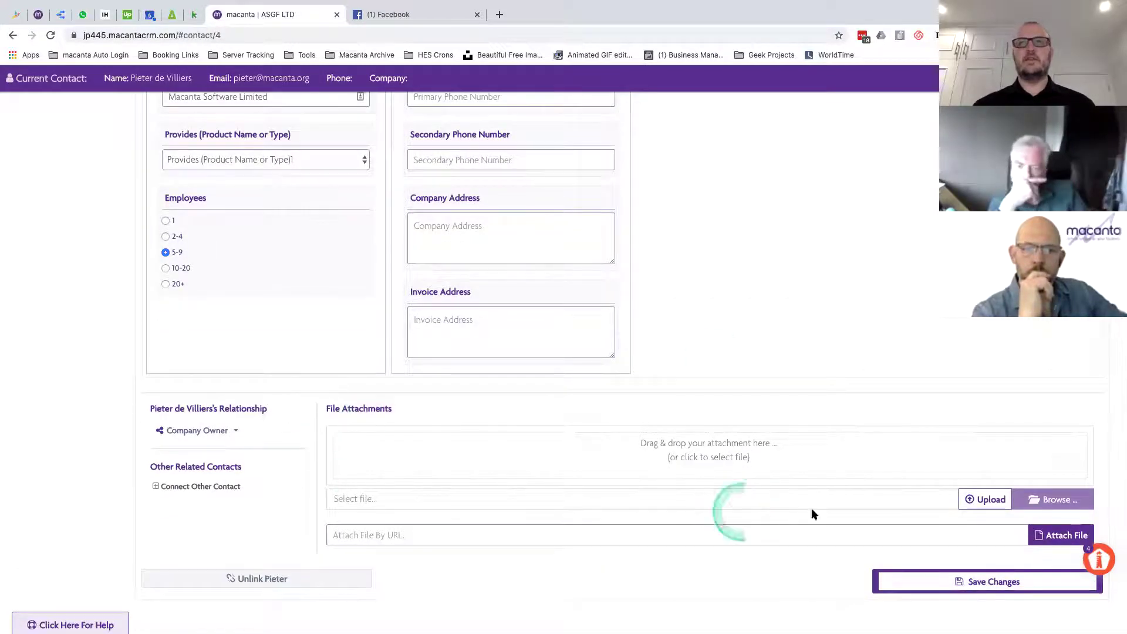
pyautogui.scroll(1, 709, 422)
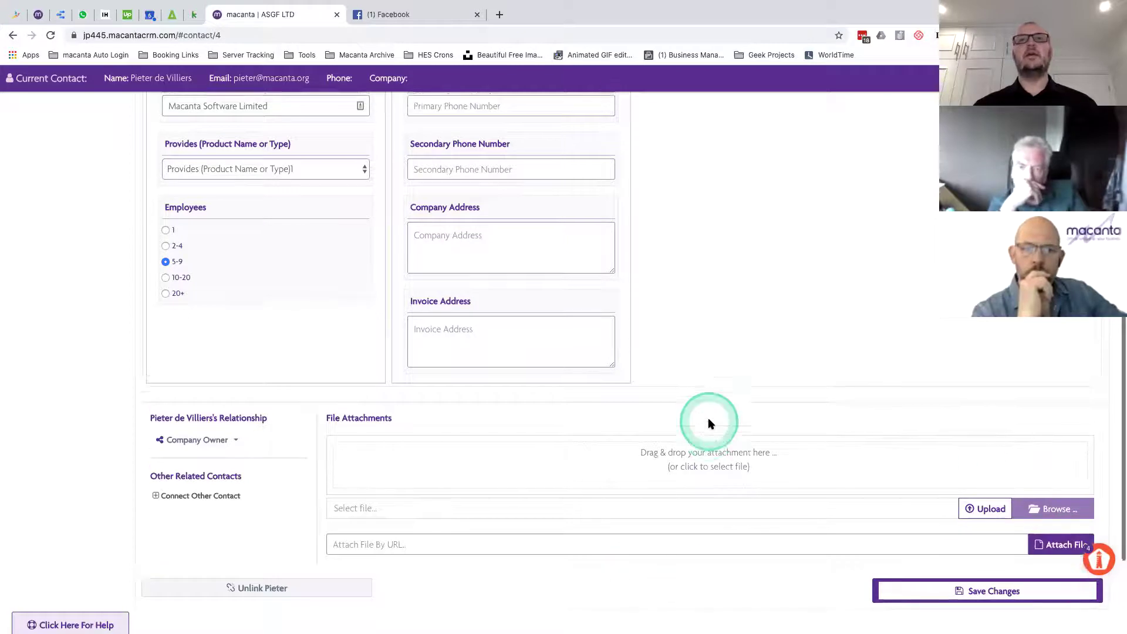
pyautogui.scroll(5, 709, 423)
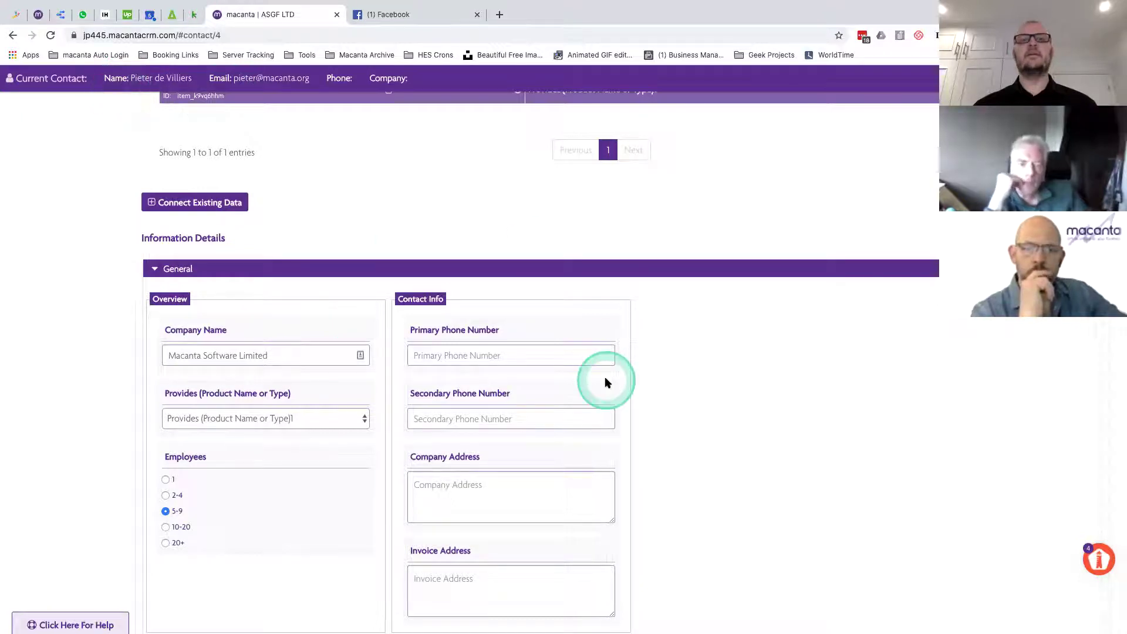
pyautogui.scroll(-1, 672, 460)
pyautogui.scroll(-5, 672, 460)
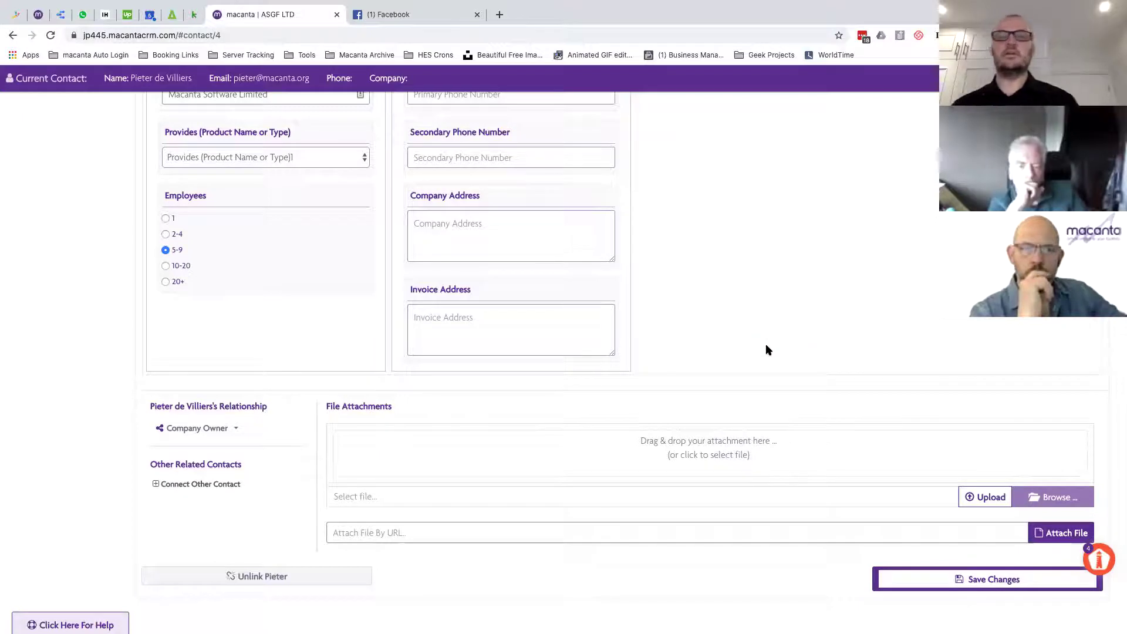
pyautogui.scroll(3, 766, 349)
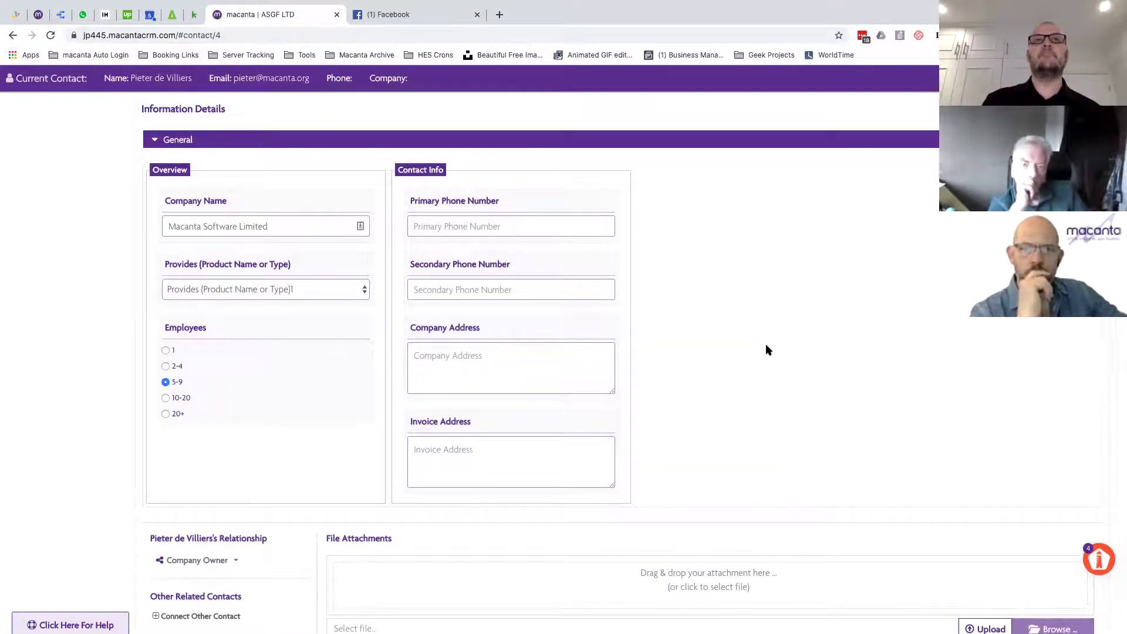
pyautogui.scroll(6, 767, 350)
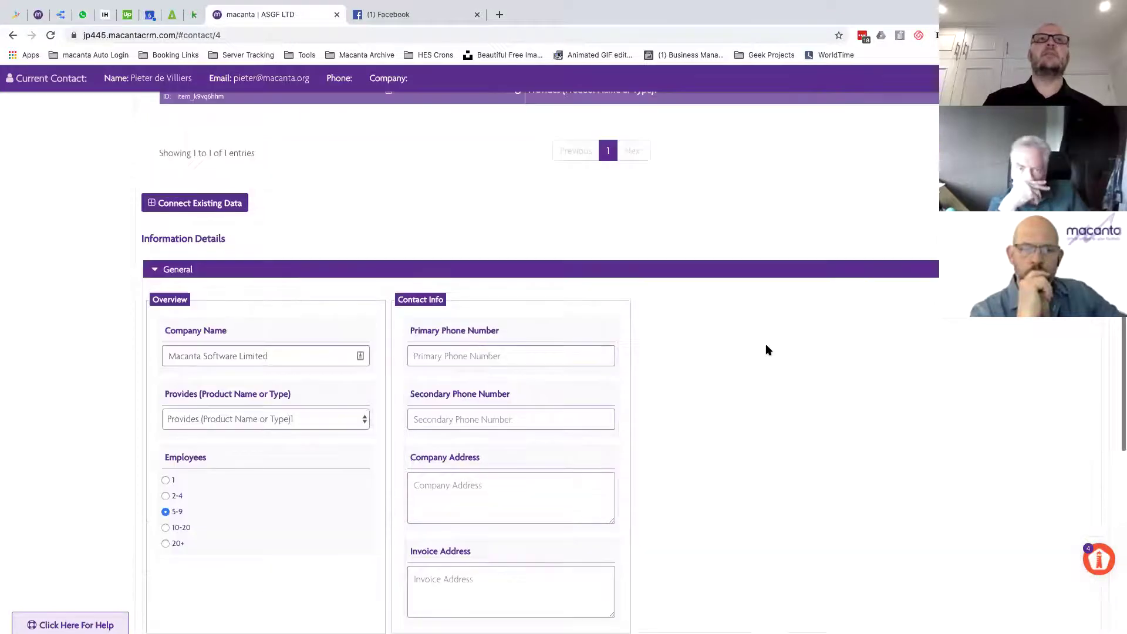
# - Open the contact's Project information and examine Project 1's Project Overview and Actions subsections, contact relationships and file attachments area
pyautogui.click(70, 164)
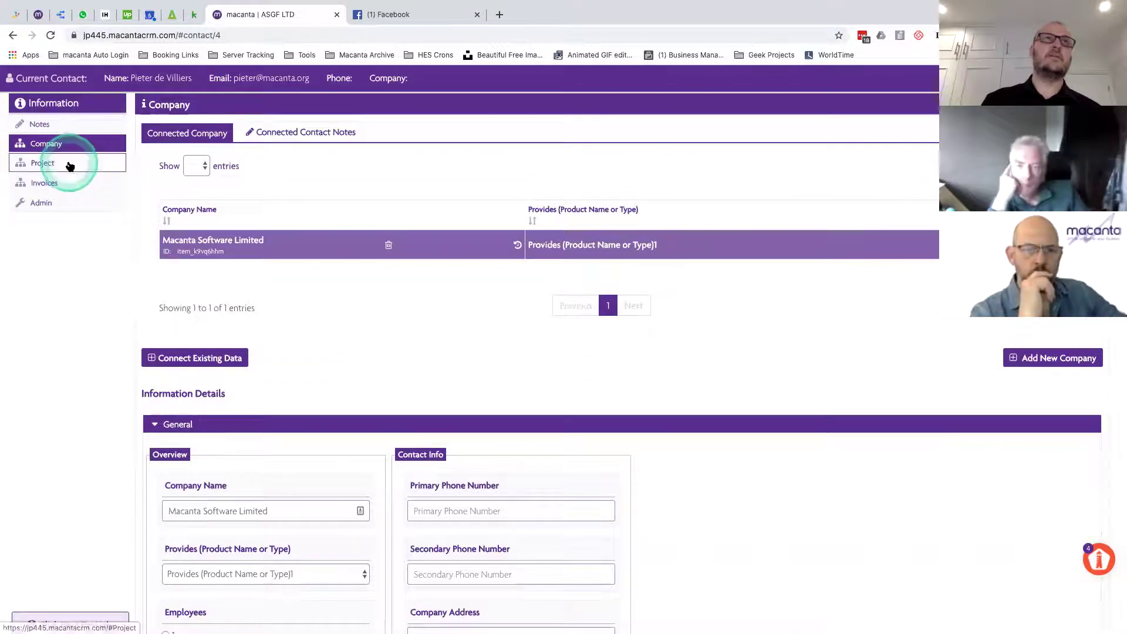
pyautogui.scroll(-7, 747, 410)
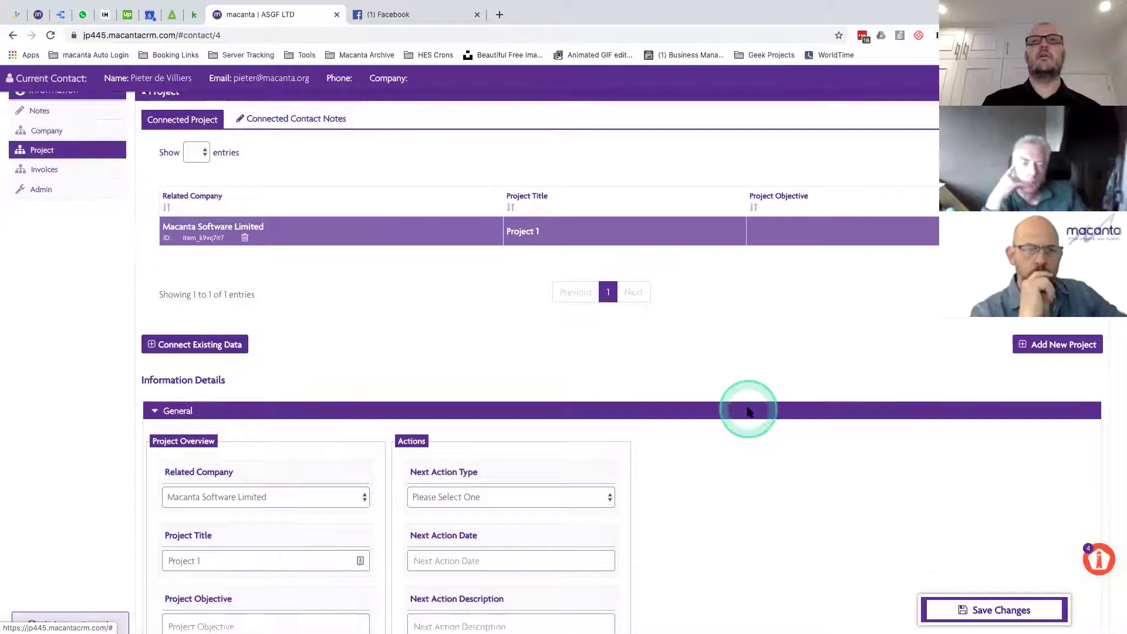
pyautogui.click(735, 482)
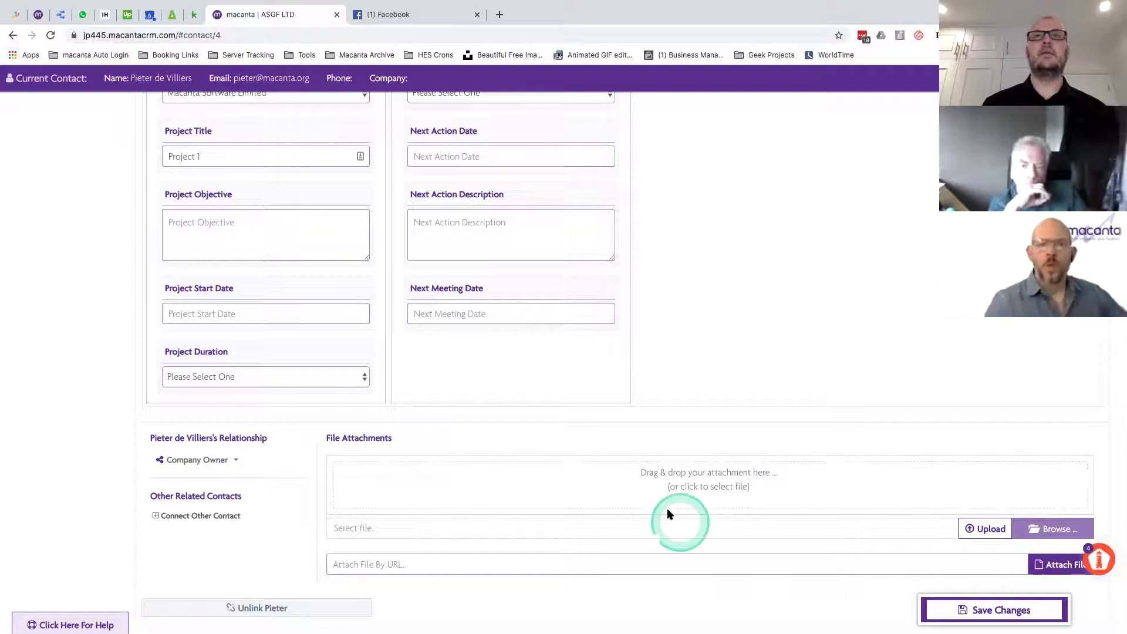
pyautogui.scroll(1, 764, 359)
pyautogui.scroll(4, 763, 362)
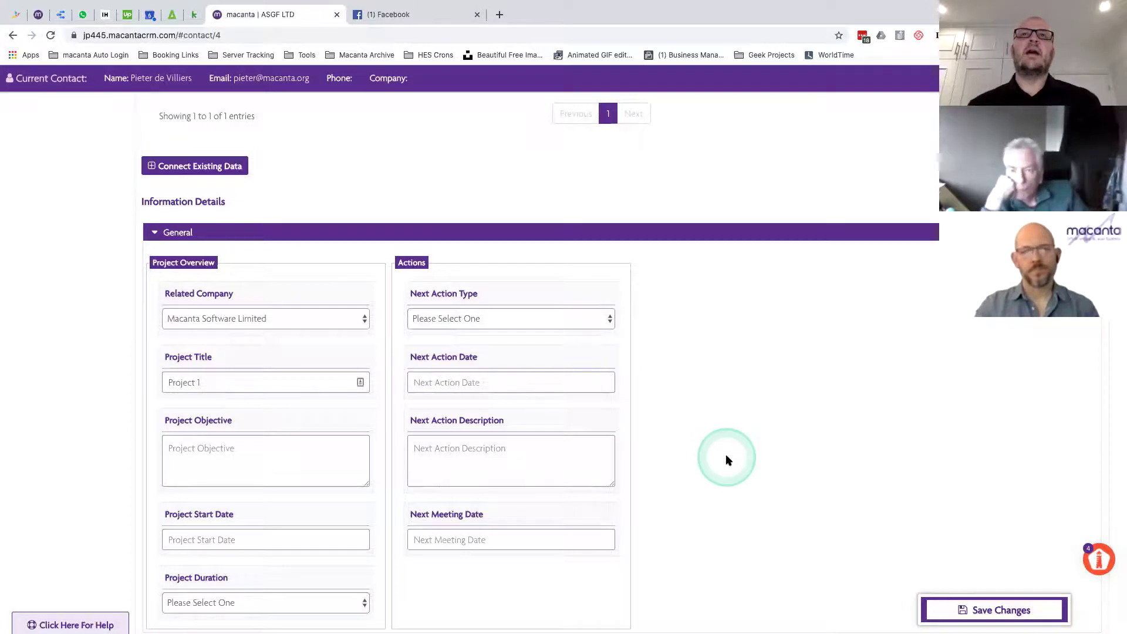
pyautogui.scroll(-3, 726, 460)
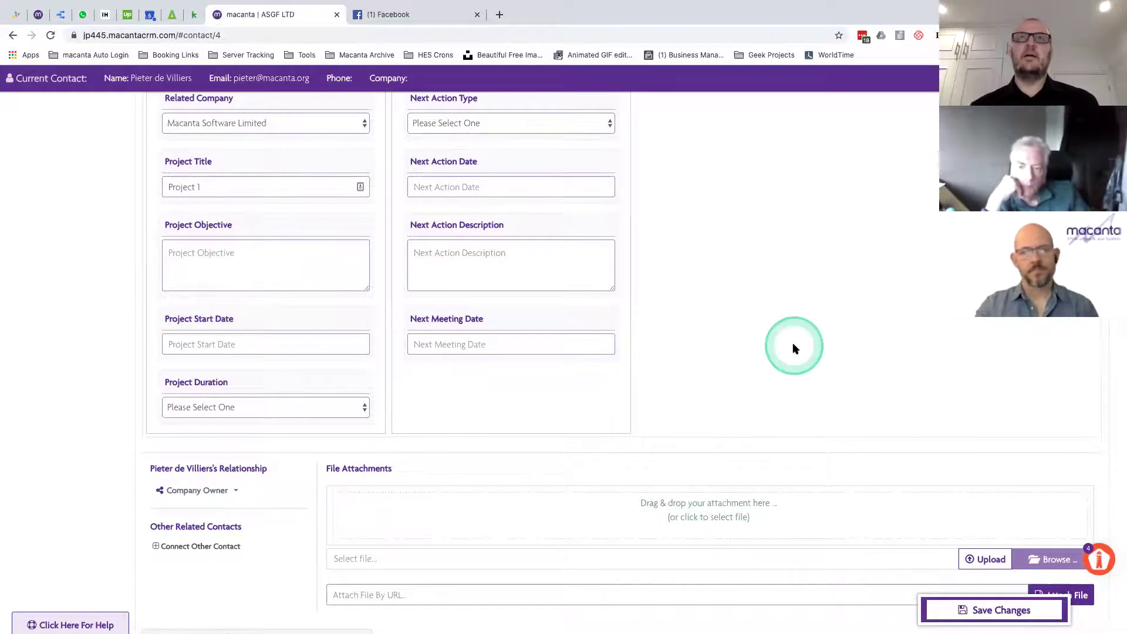
pyautogui.scroll(2, 792, 344)
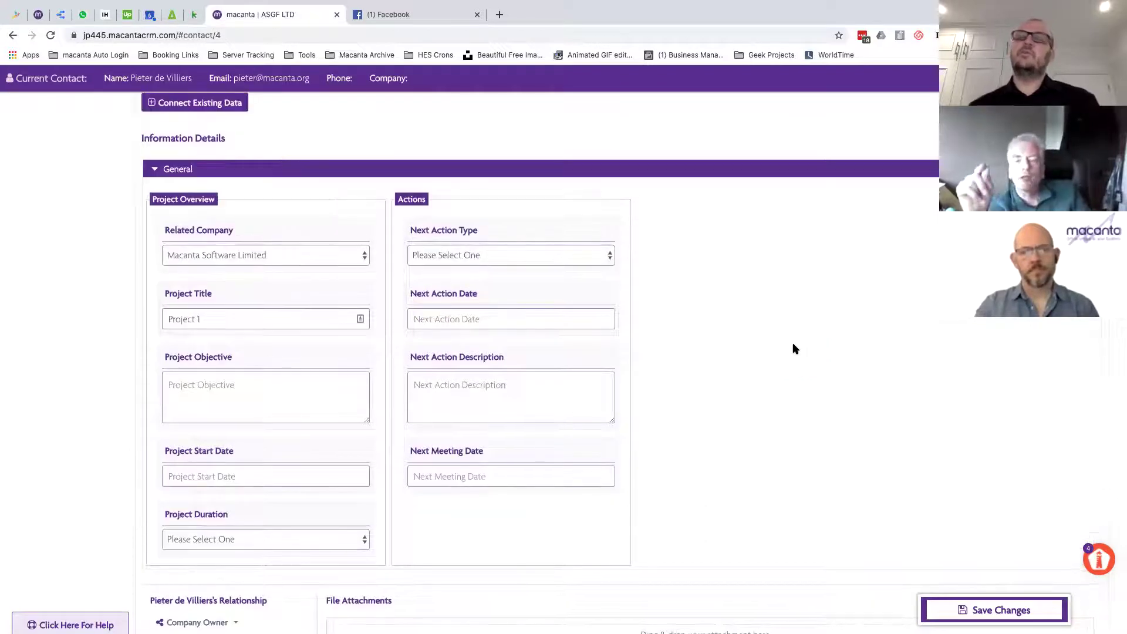
pyautogui.scroll(-3, 793, 345)
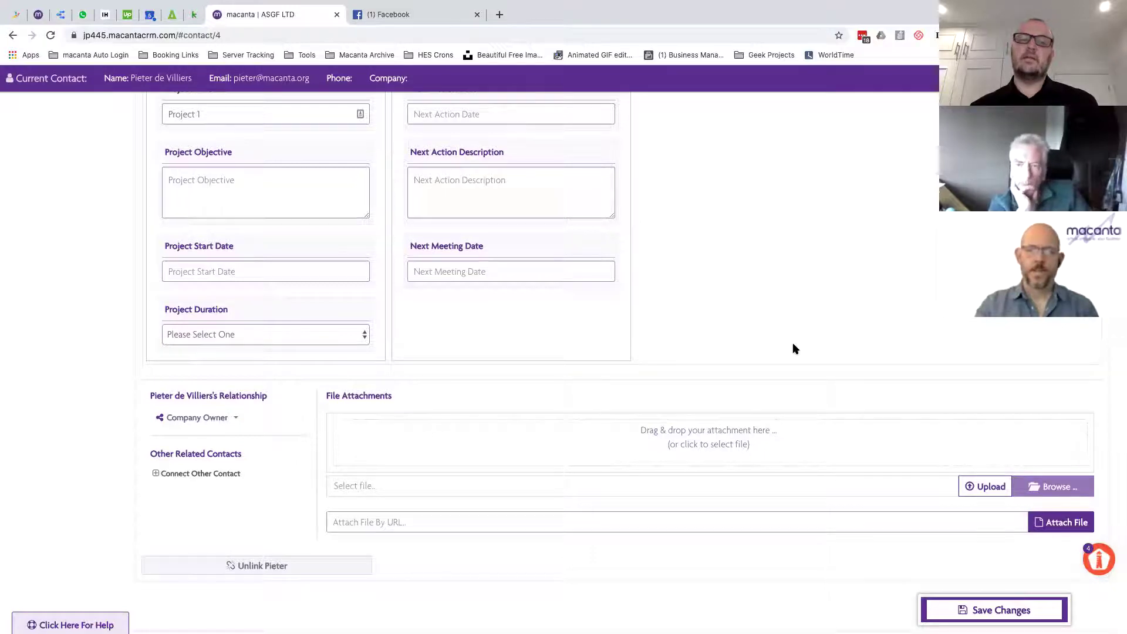
pyautogui.scroll(-1, 793, 348)
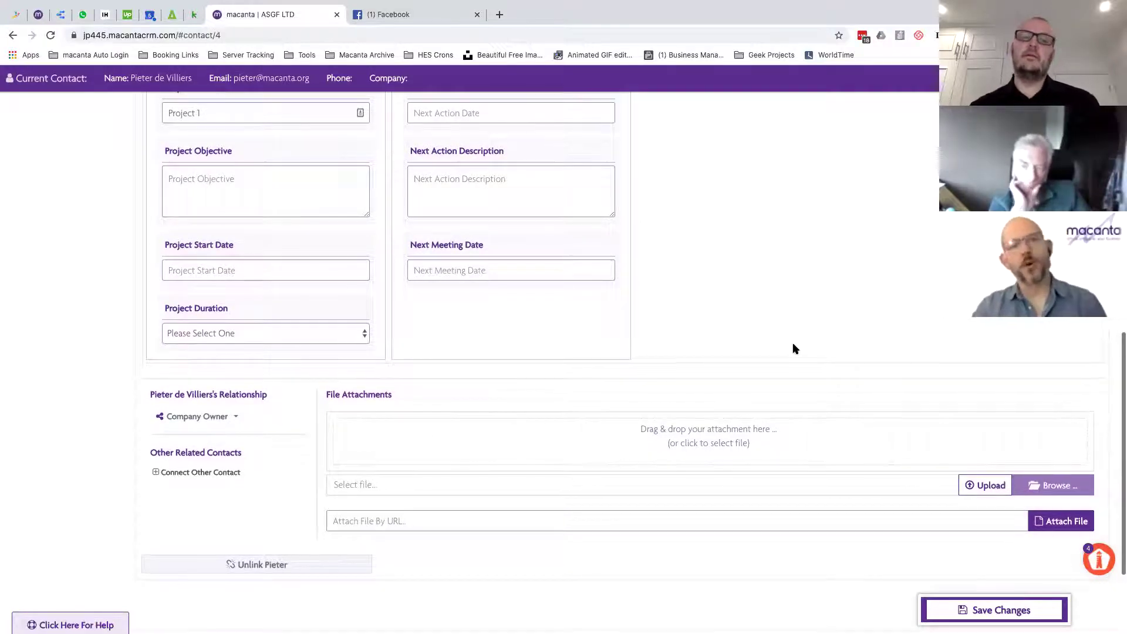
pyautogui.scroll(-1, 795, 348)
pyautogui.scroll(1, 795, 348)
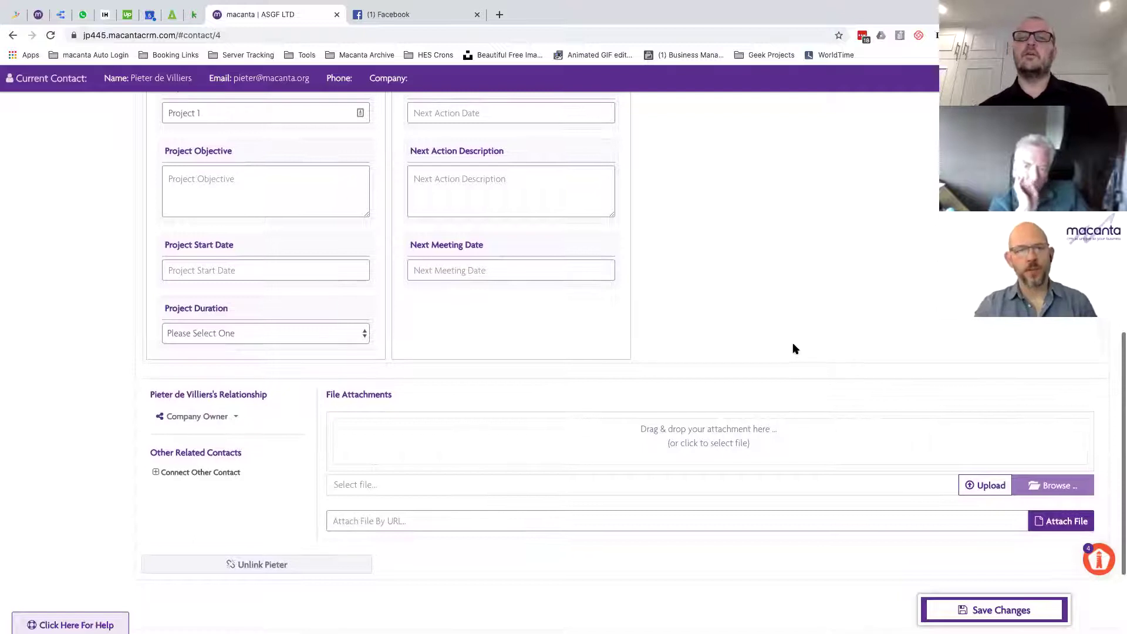
pyautogui.scroll(-1, 795, 349)
pyautogui.scroll(5, 795, 349)
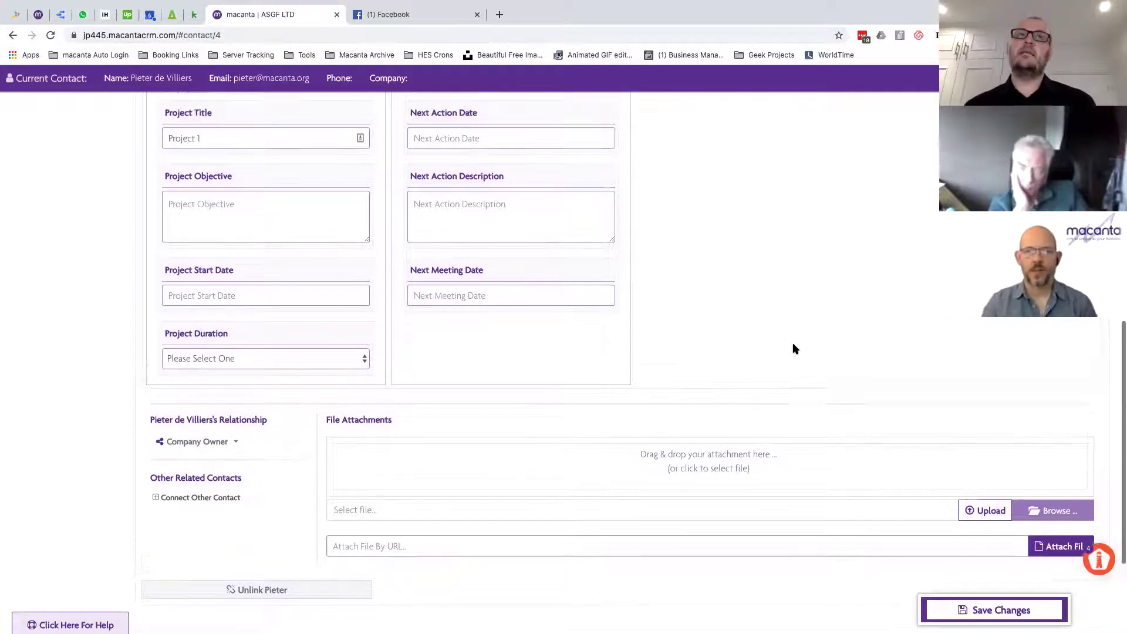
pyautogui.scroll(5, 792, 349)
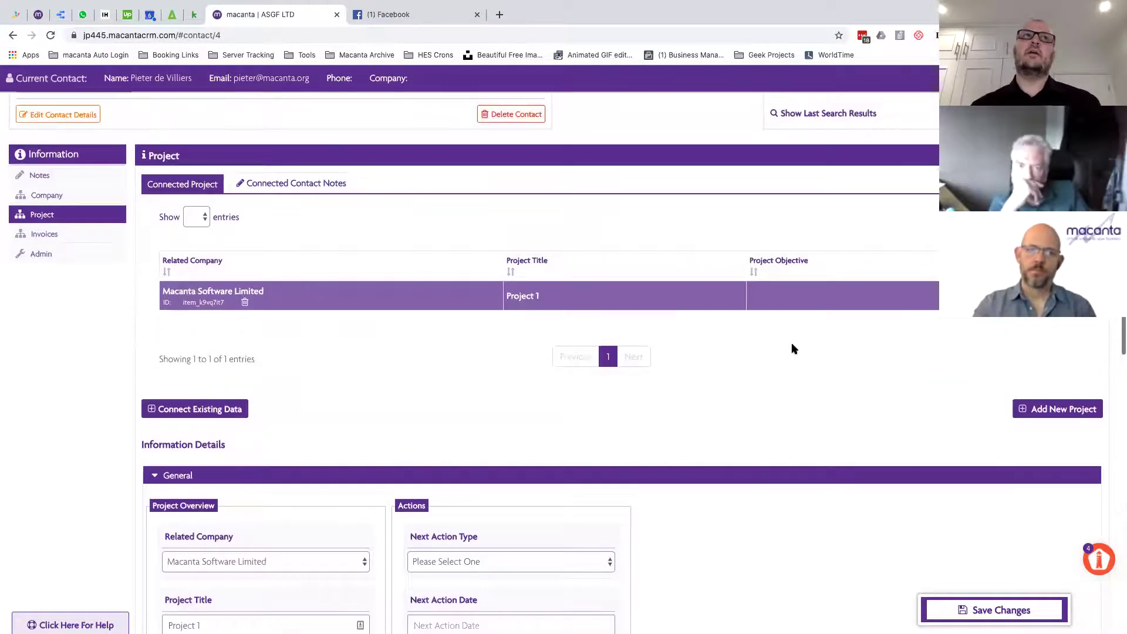
# - Load the contact's notes and return to the contact's Company information
pyautogui.click(53, 179)
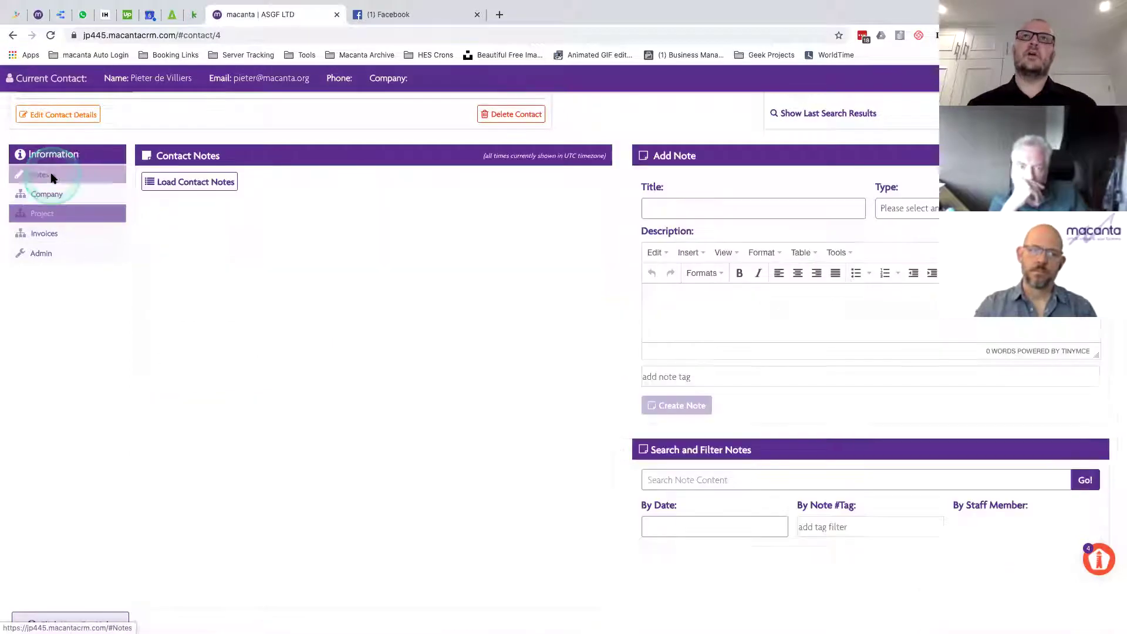
pyautogui.click(171, 203)
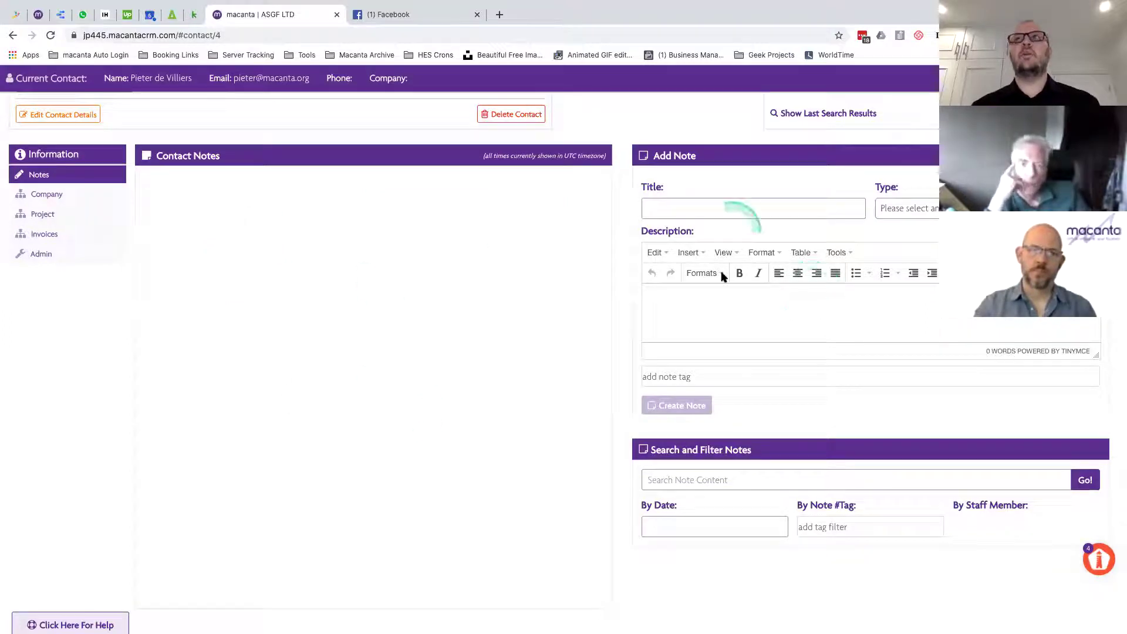
pyautogui.click(57, 196)
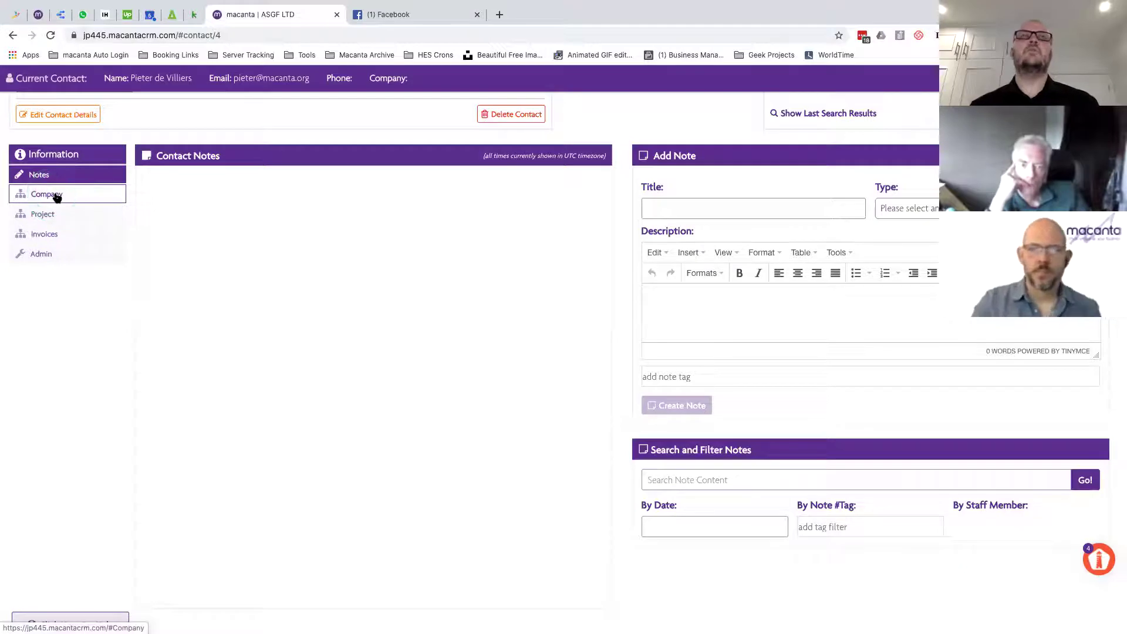
pyautogui.click(57, 197)
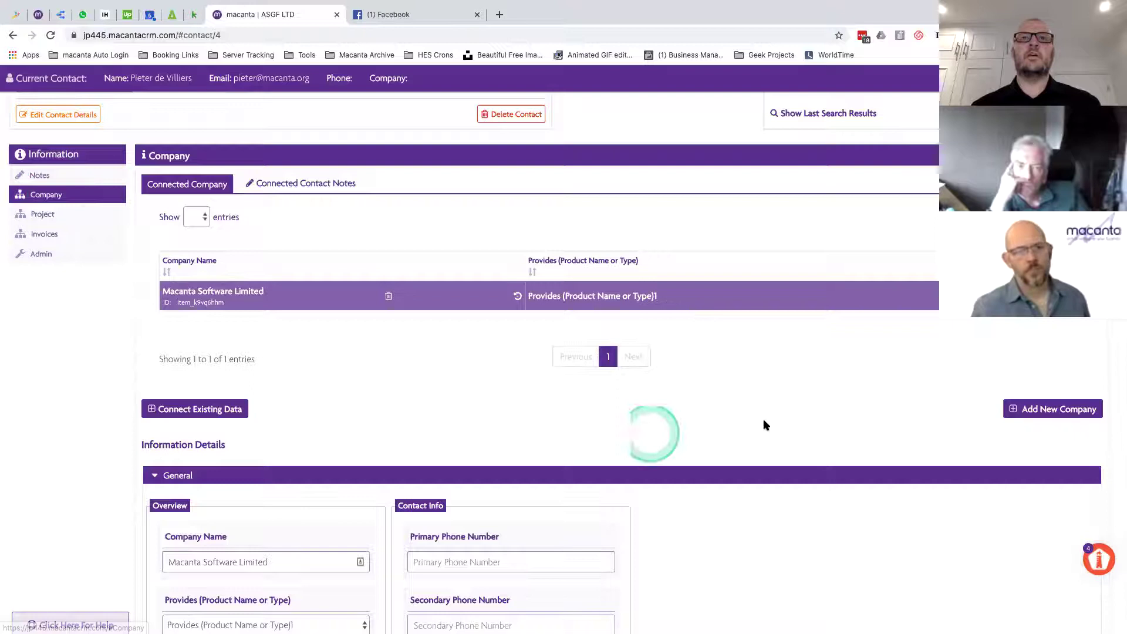
# - Examine the company's Overview and Contact Info fields, including the Company Address and Invoice Address
pyautogui.scroll(-3, 783, 426)
pyautogui.scroll(-5, 785, 429)
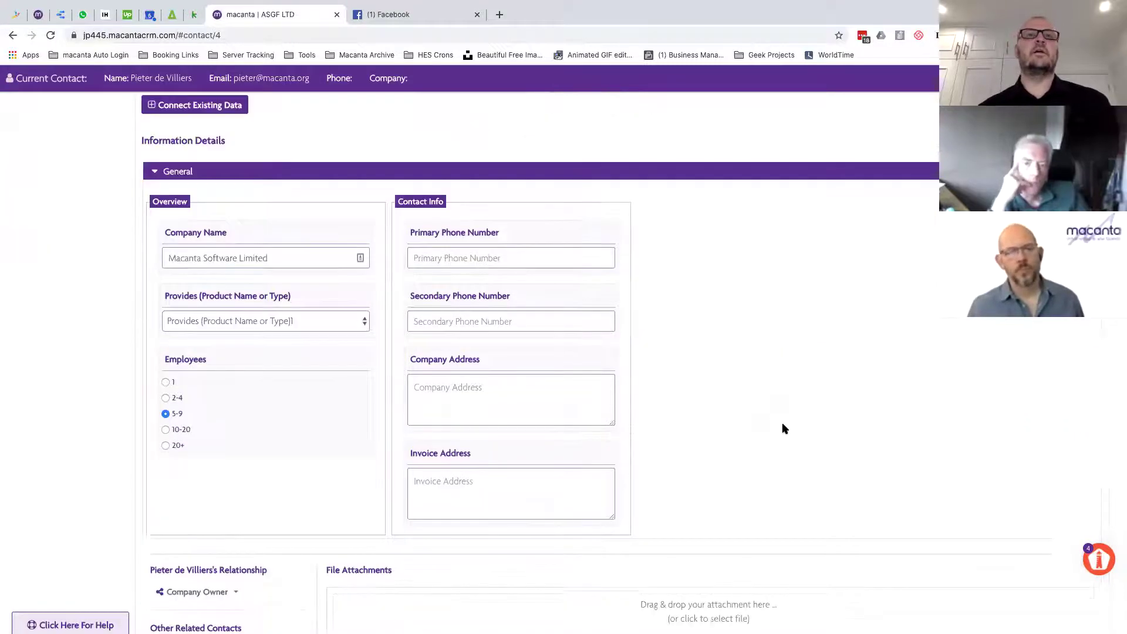
pyautogui.scroll(3, 784, 428)
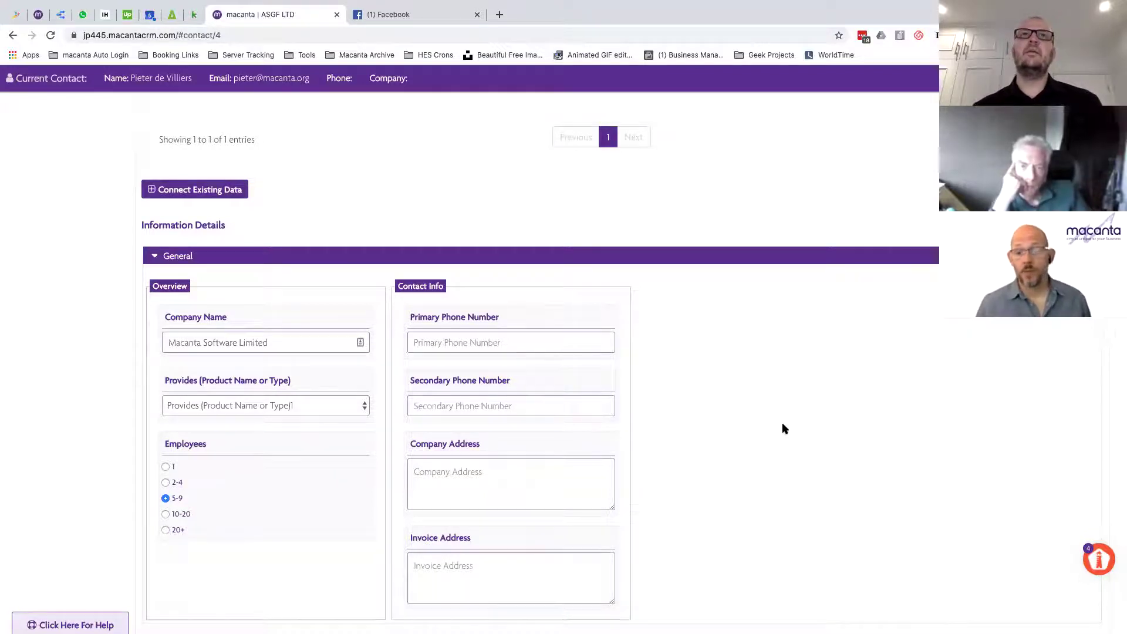
pyautogui.scroll(-3, 784, 429)
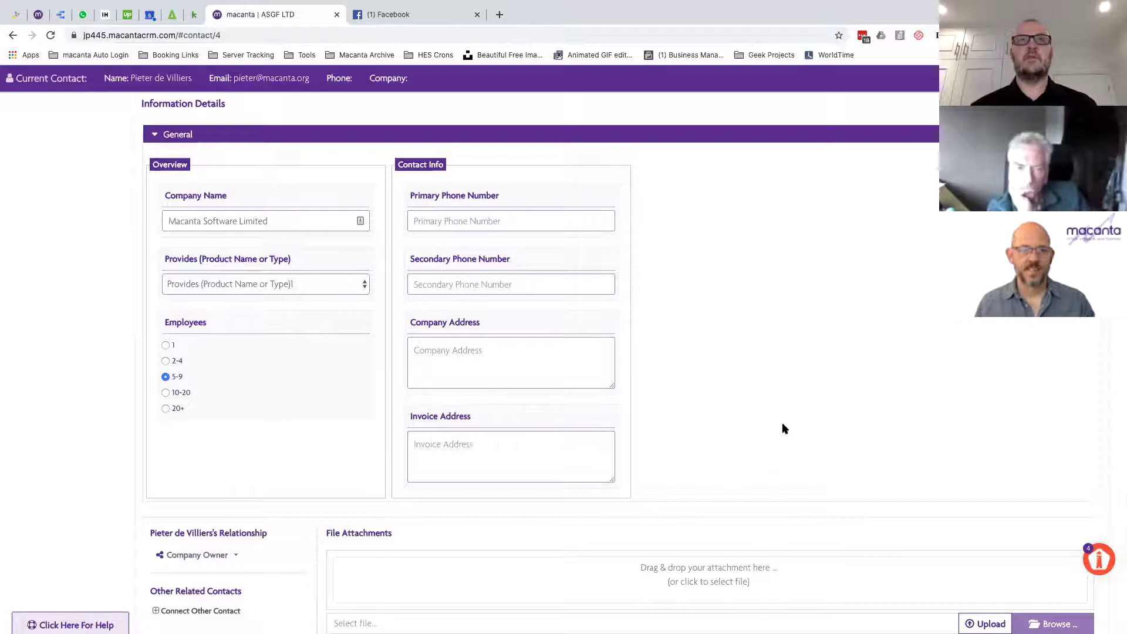
pyautogui.click(452, 445)
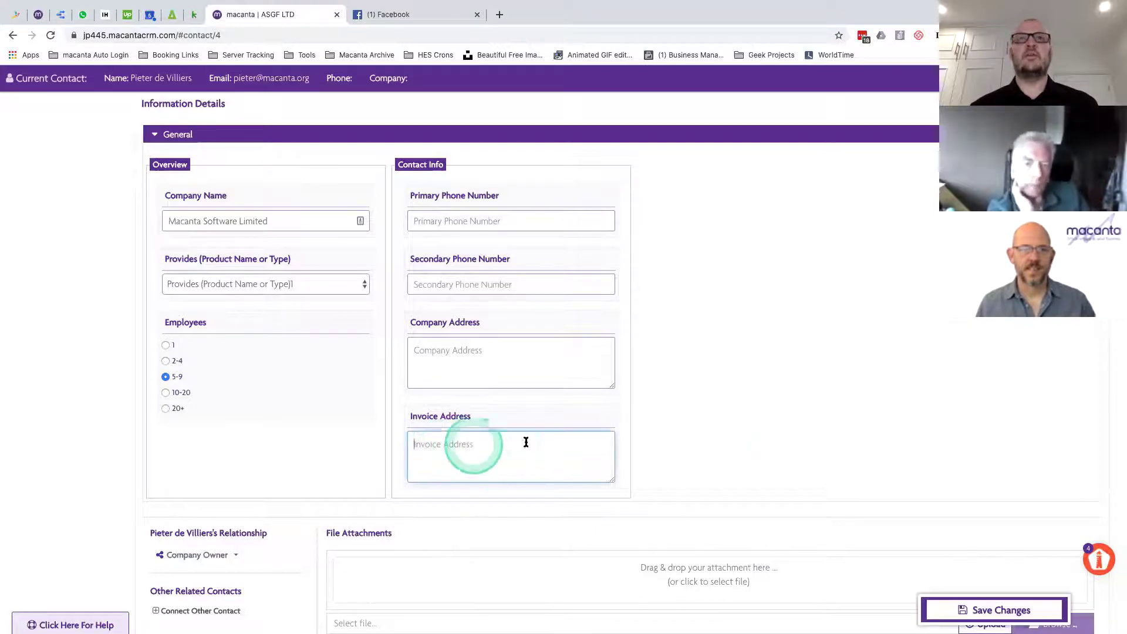
pyautogui.click(536, 463)
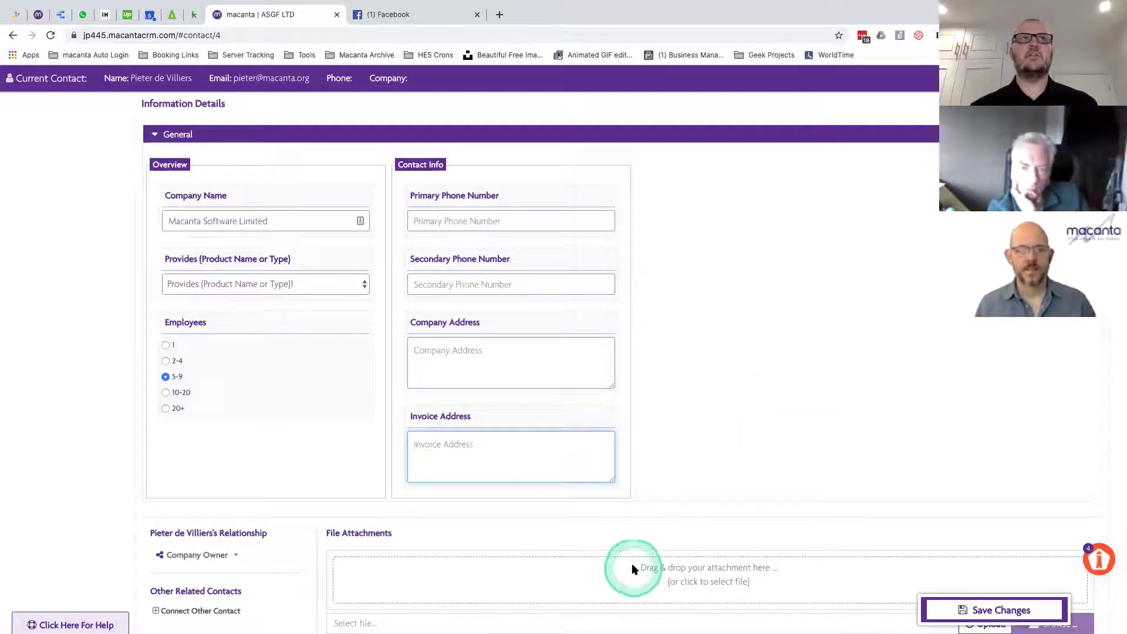
pyautogui.scroll(3, 747, 340)
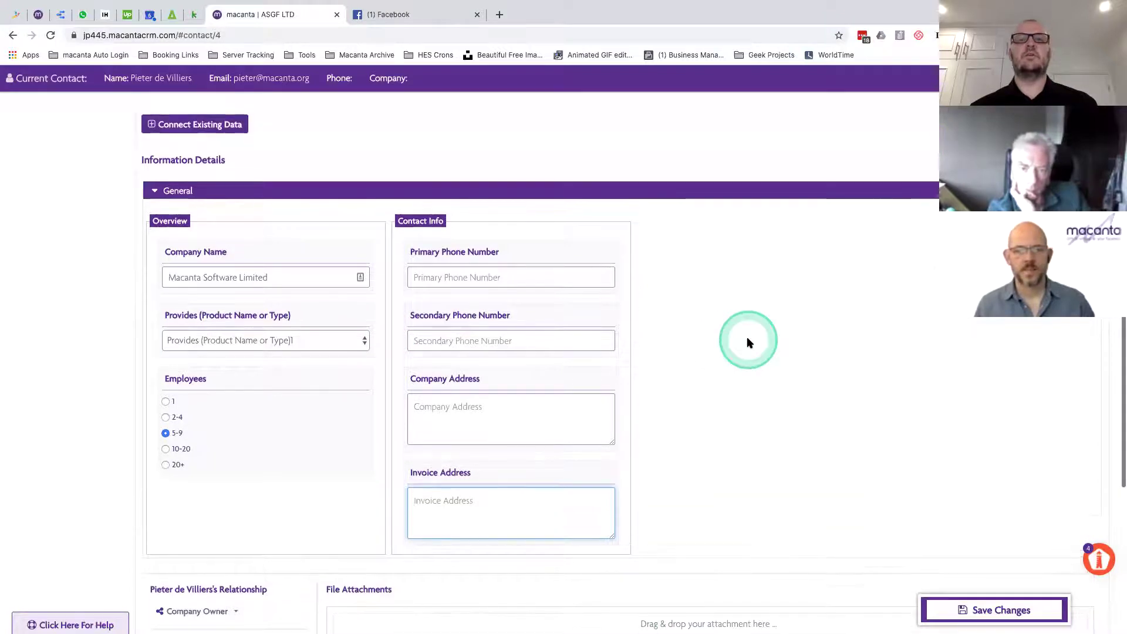
pyautogui.scroll(3, 742, 337)
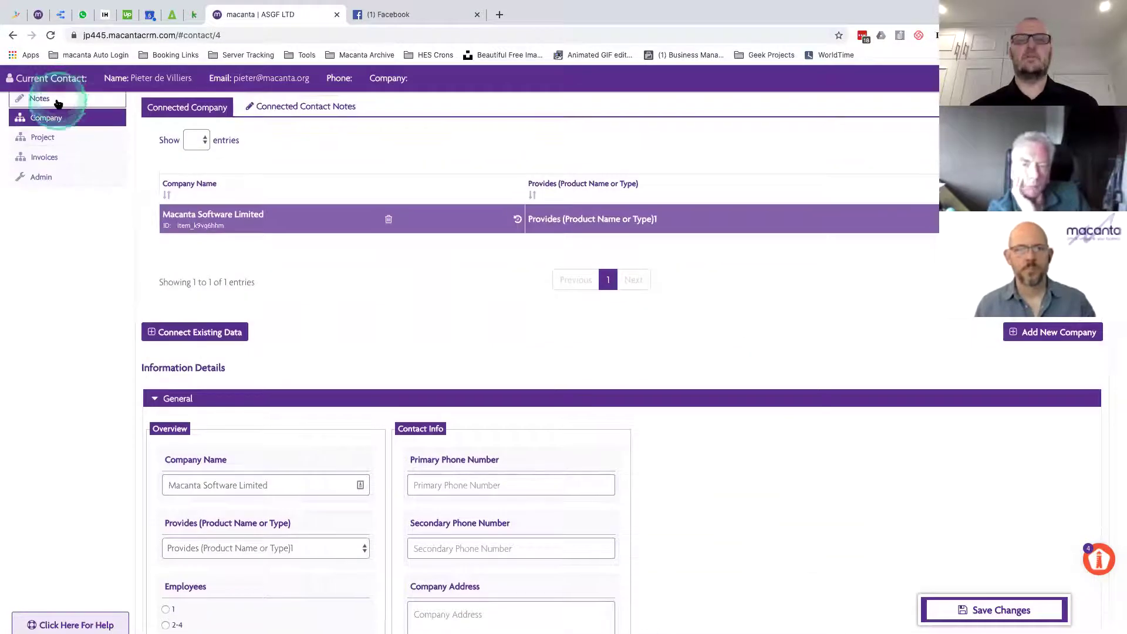
pyautogui.scroll(-5, 899, 412)
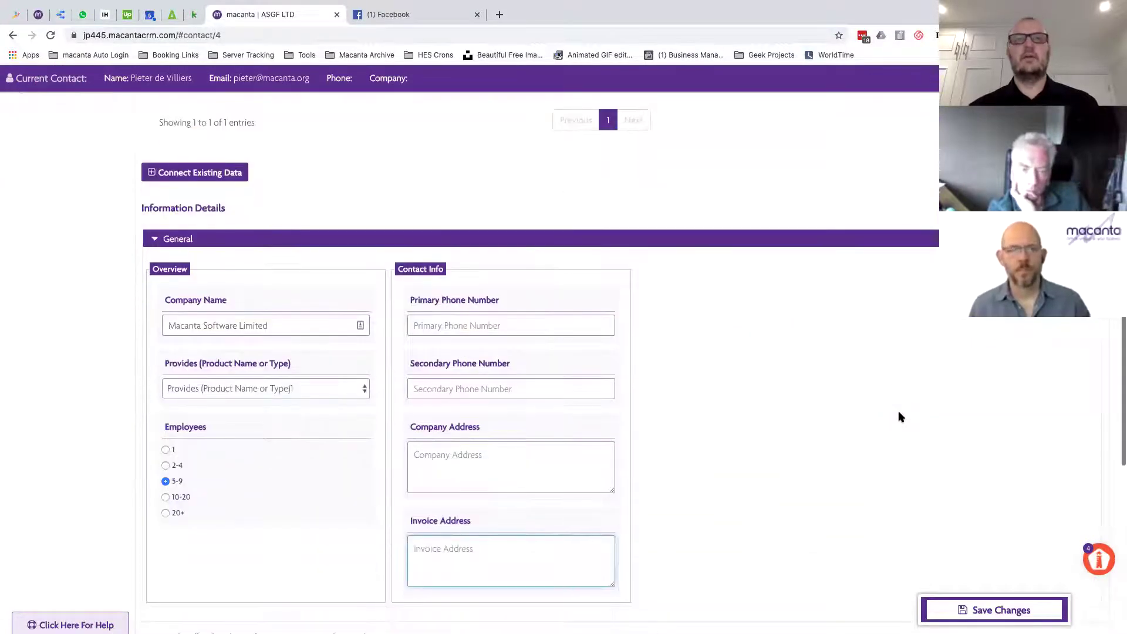
pyautogui.scroll(-1, 901, 417)
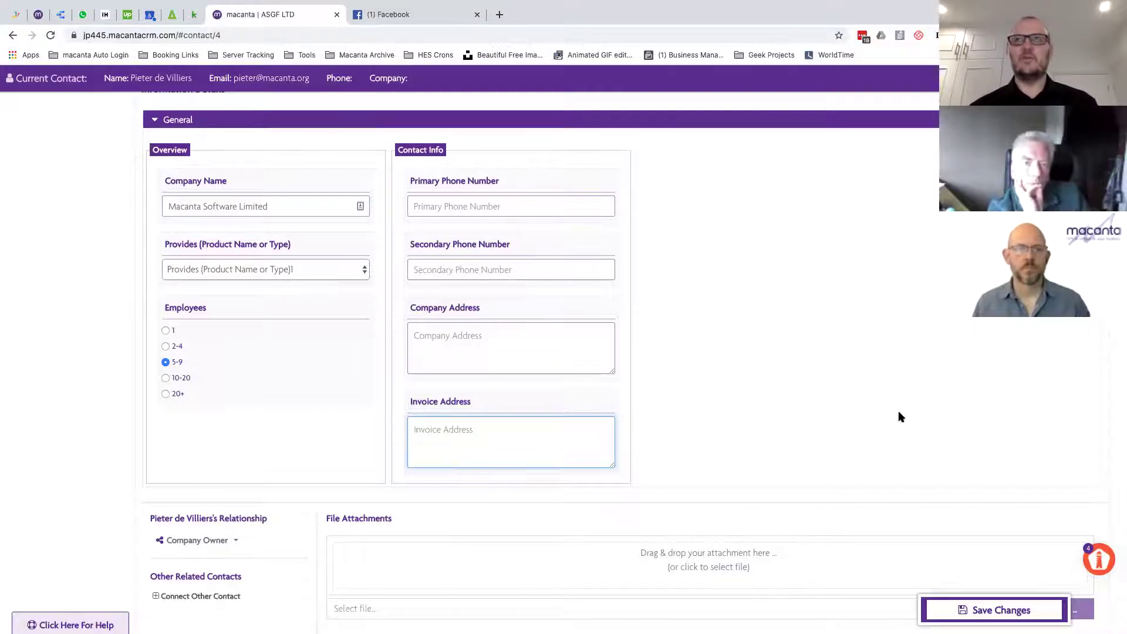
pyautogui.click(756, 324)
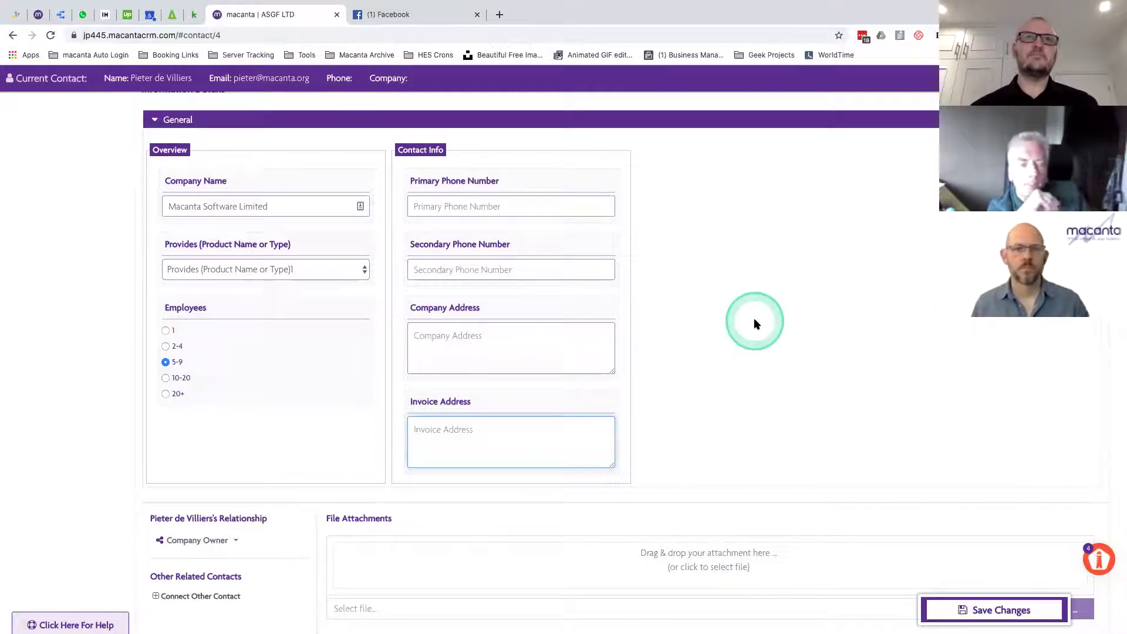
pyautogui.click(430, 449)
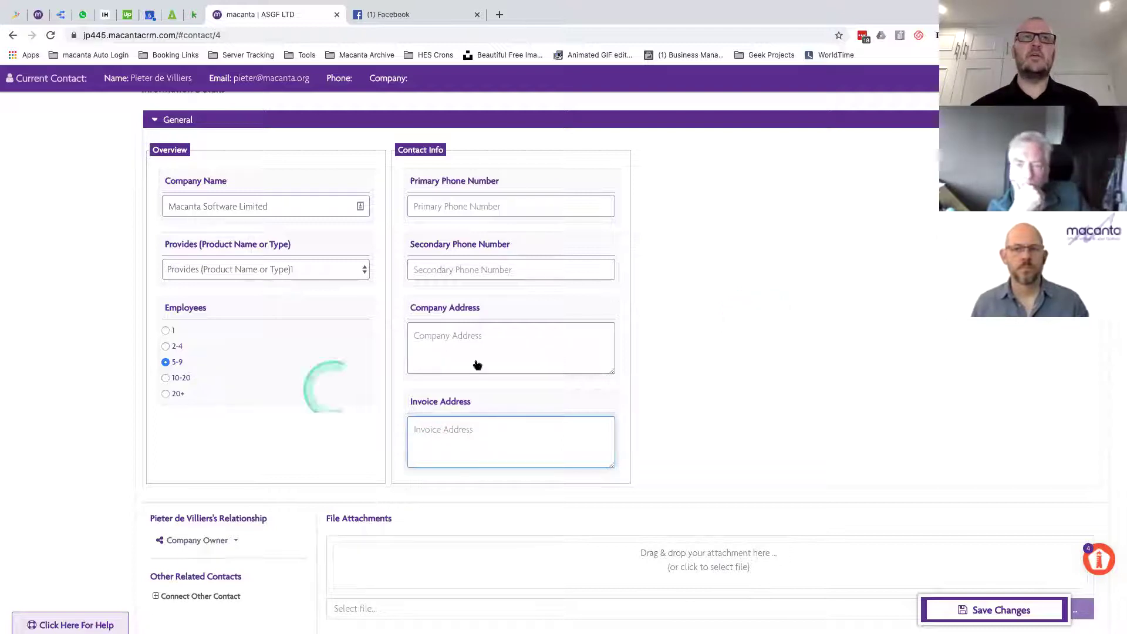
# - Leave the company details and open Project 1's information details for the contact
pyautogui.click(705, 321)
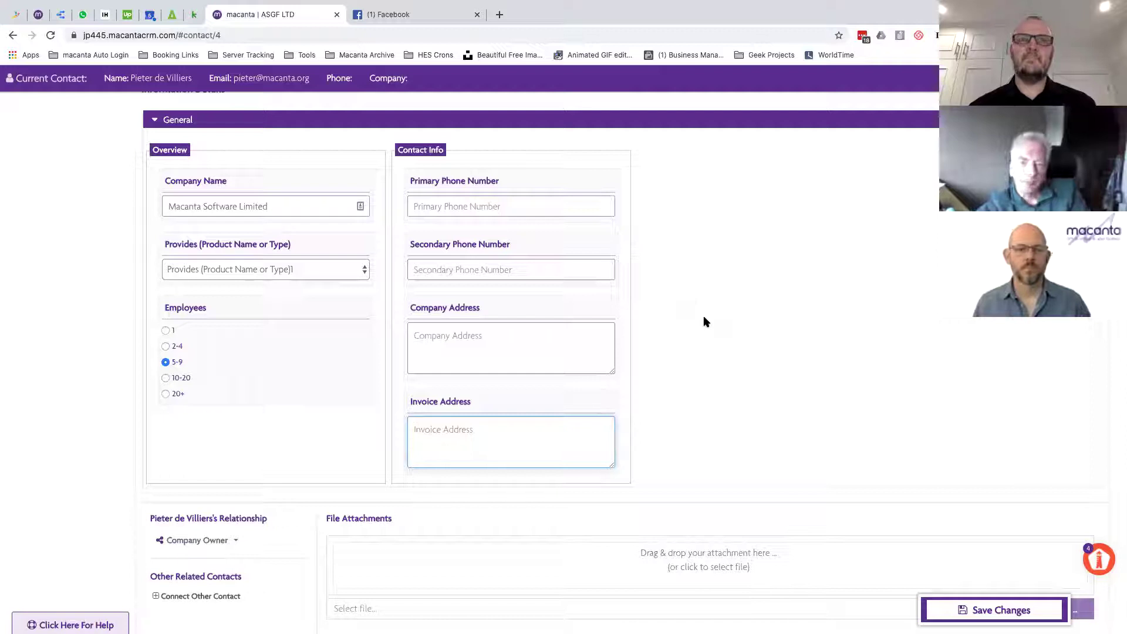
pyautogui.click(181, 120)
pyautogui.scroll(5, 186, 132)
pyautogui.click(51, 170)
pyautogui.click(772, 523)
pyautogui.scroll(-1, 771, 523)
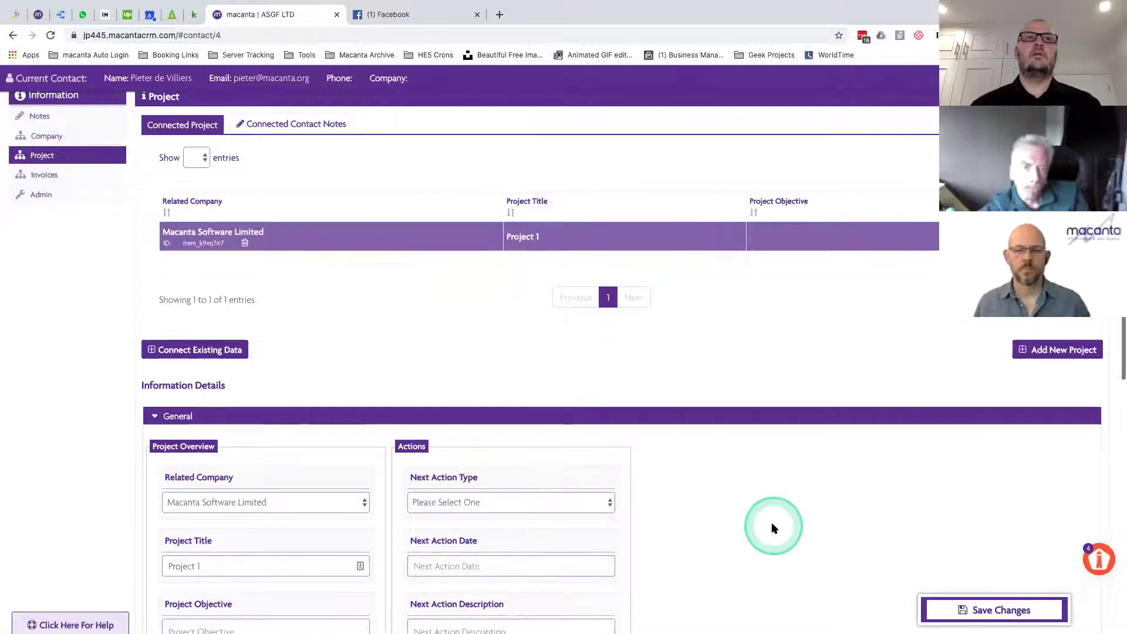
pyautogui.scroll(-5, 771, 523)
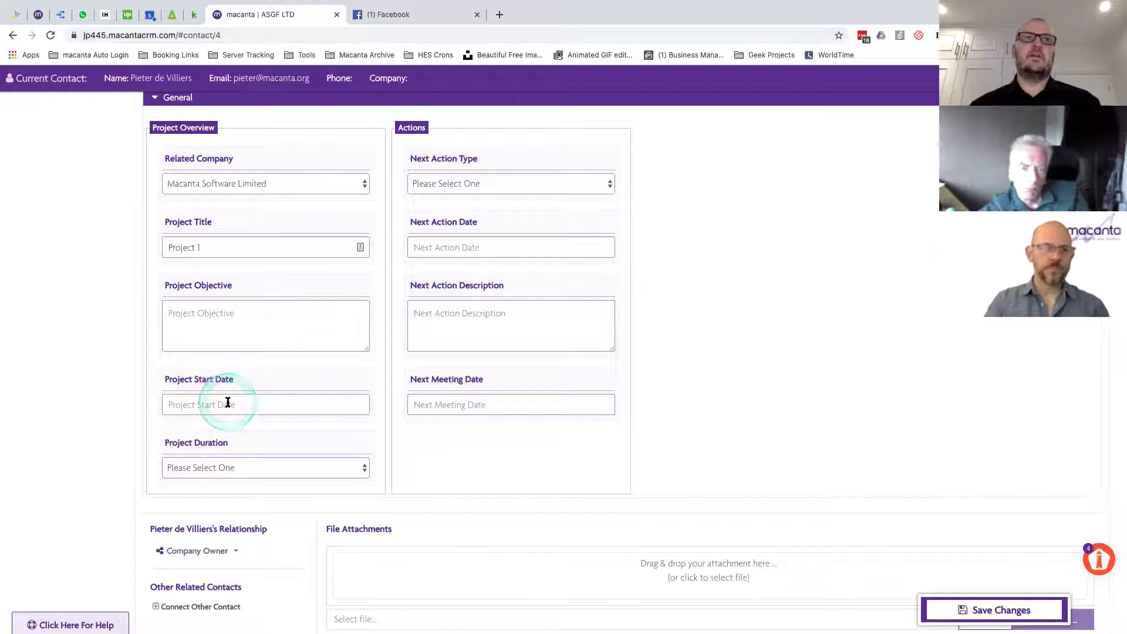
# - Examine the choices offered for Project 1's Project Duration and Next Action Type
pyautogui.click(334, 469)
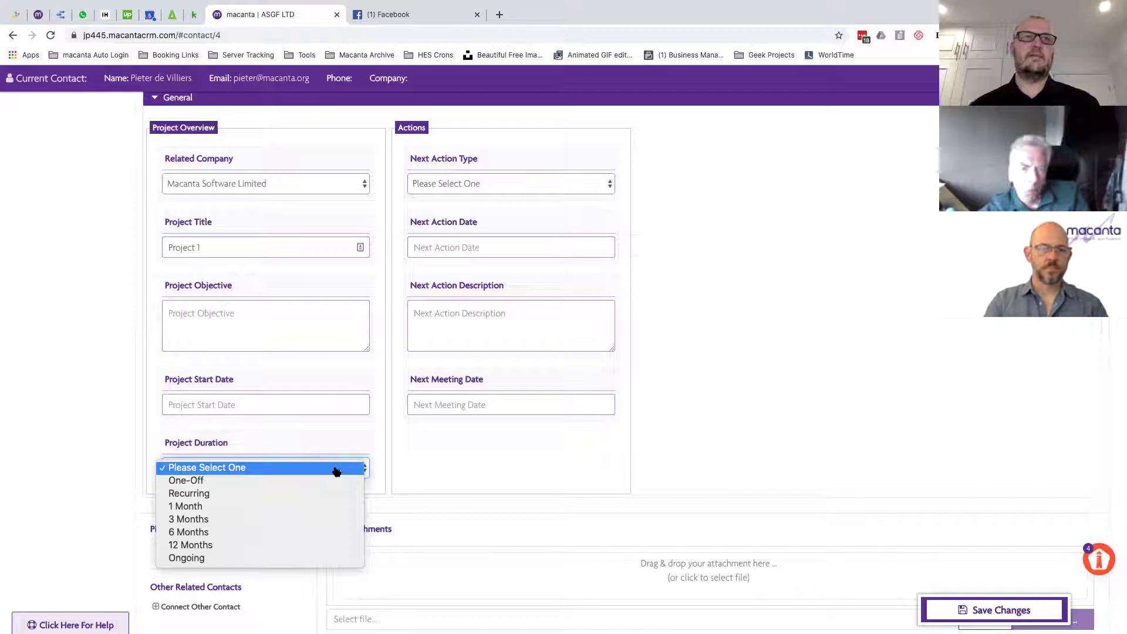
pyautogui.click(213, 481)
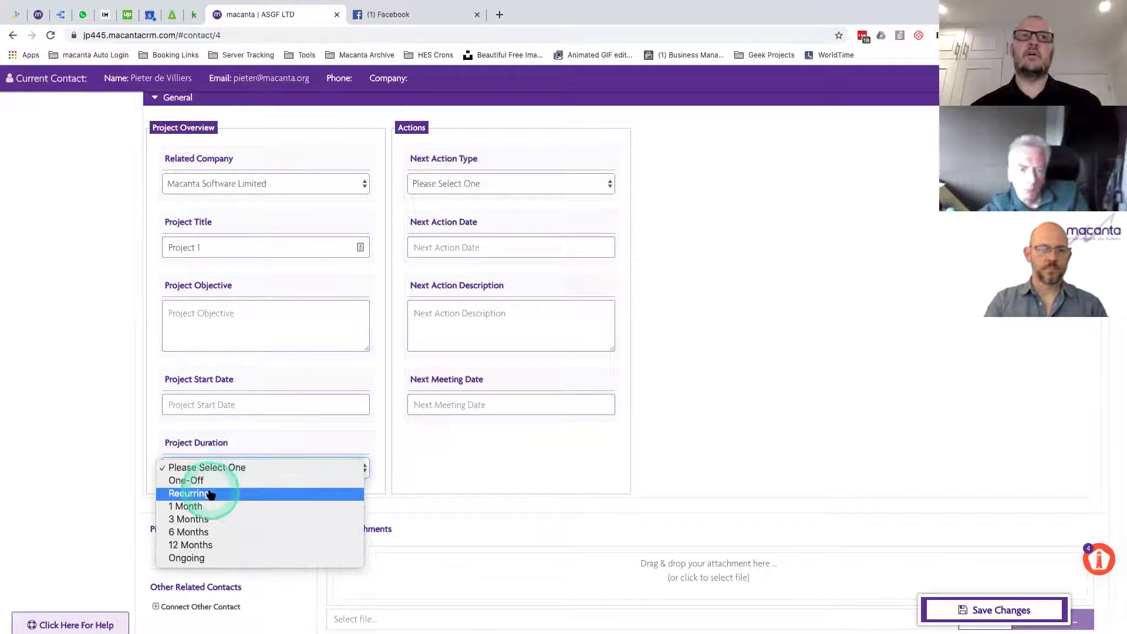
pyautogui.click(387, 463)
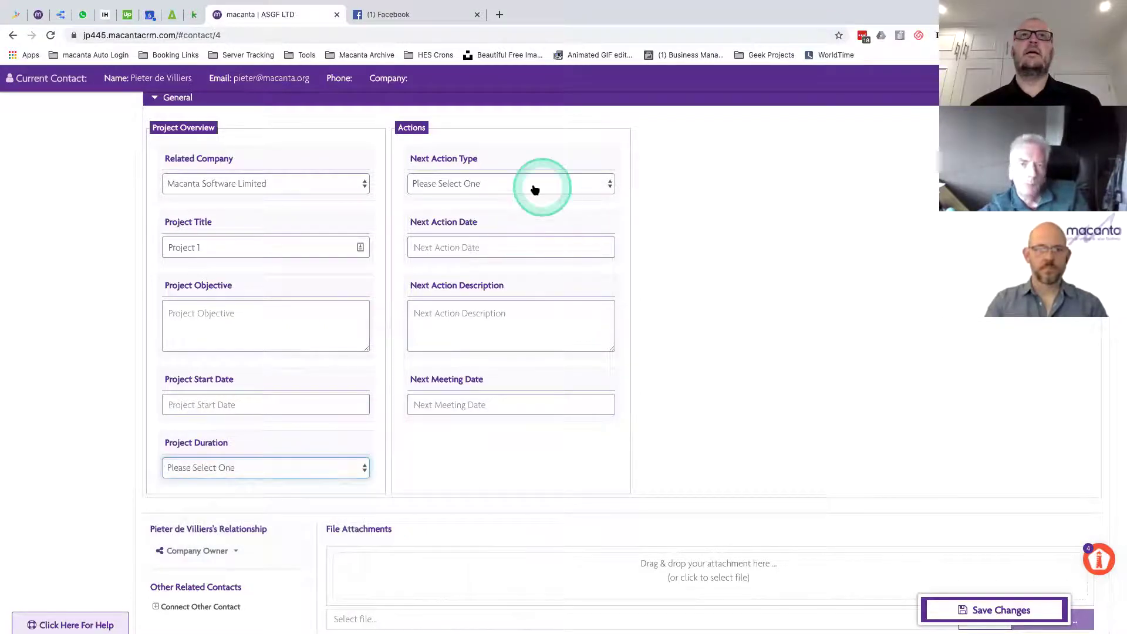
pyautogui.click(493, 188)
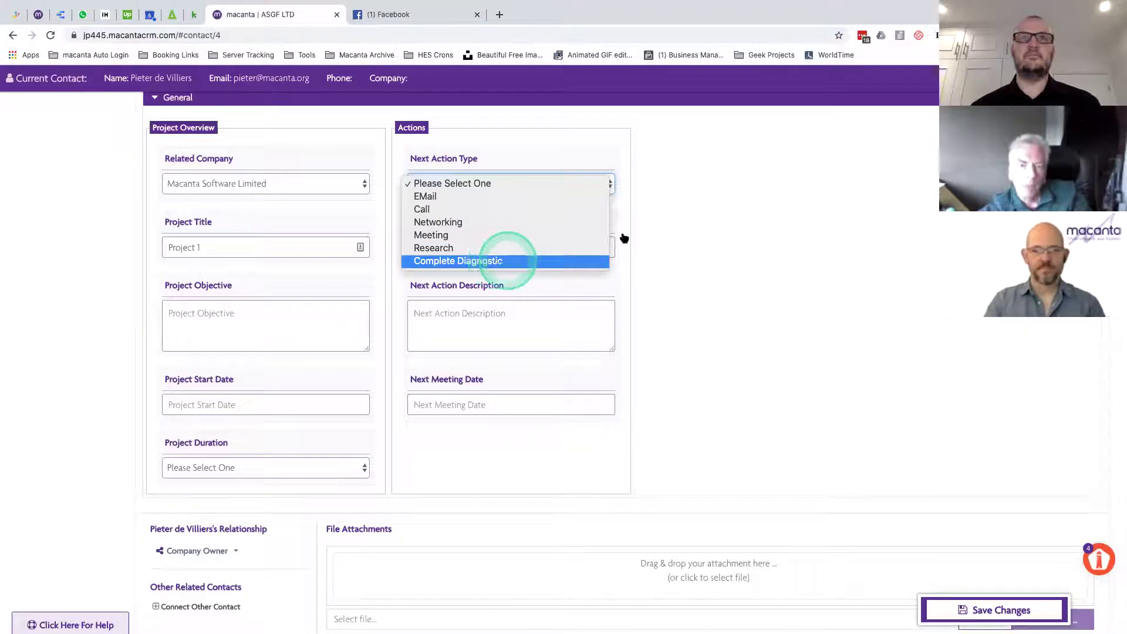
pyautogui.click(626, 199)
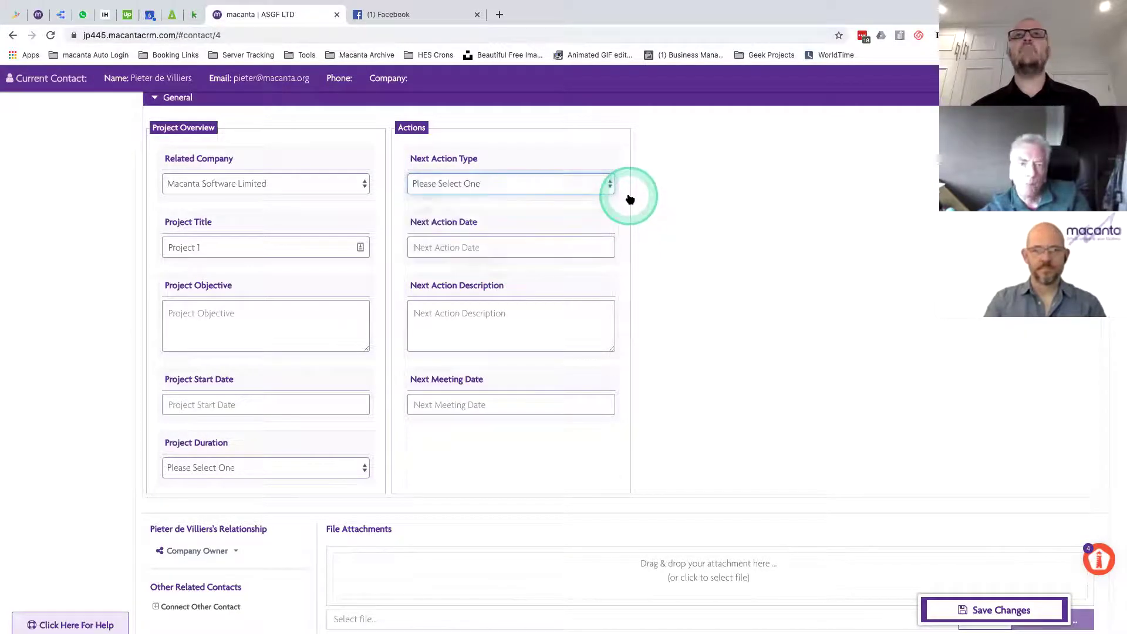
# - Set Project 1's Next Action Type to Call and its Next Action Date to 2020-05-20
pyautogui.click(469, 183)
pyautogui.click(440, 209)
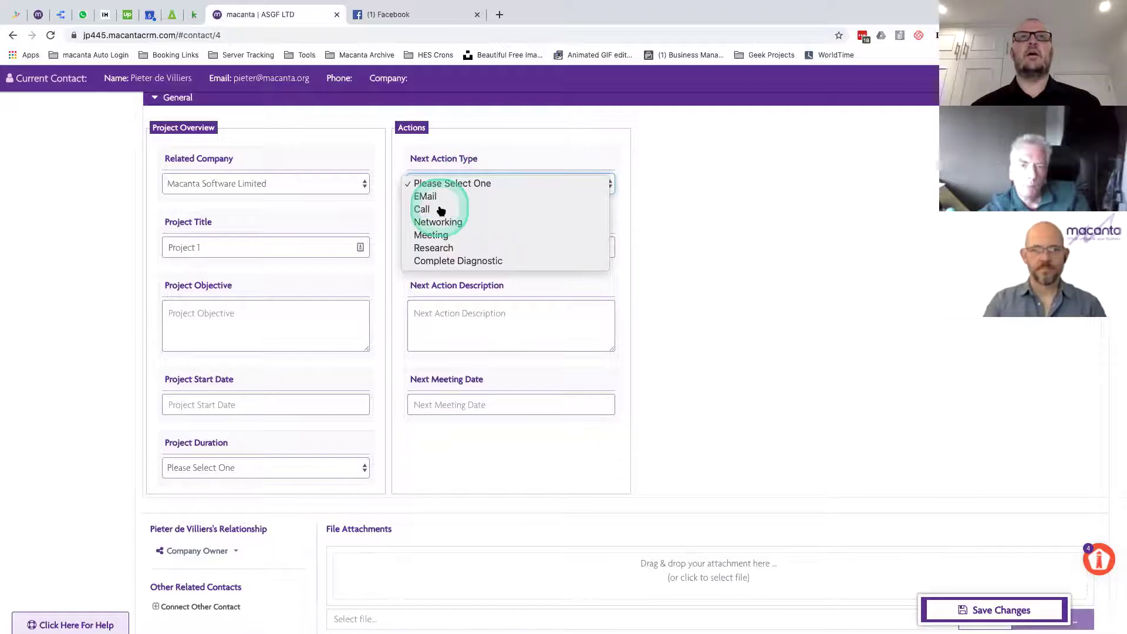
pyautogui.click(470, 245)
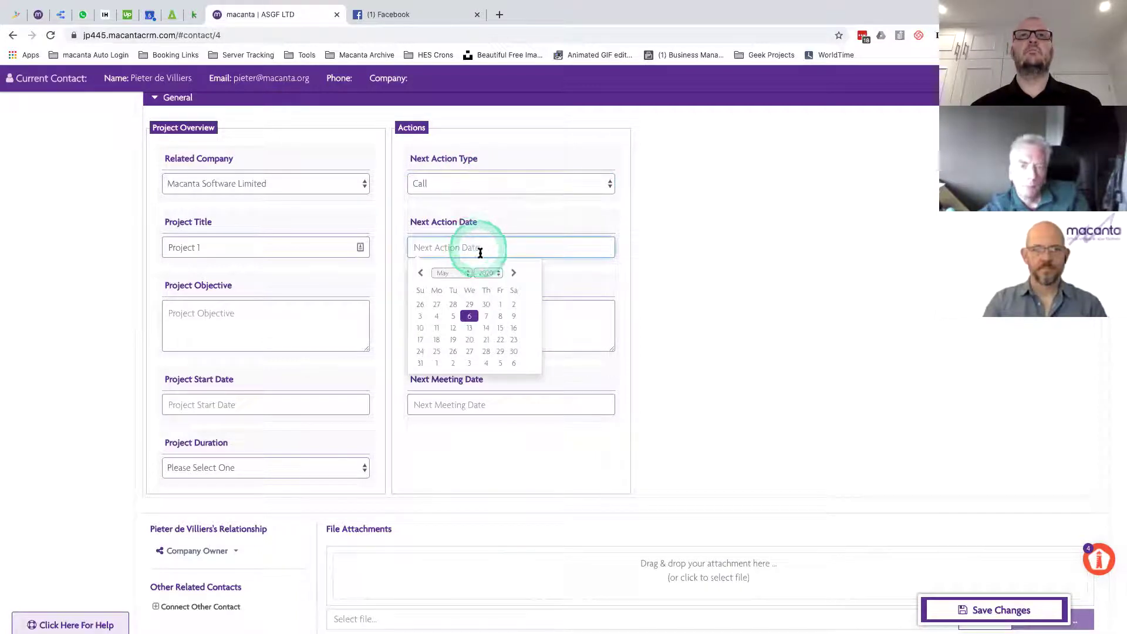
pyautogui.click(469, 338)
pyautogui.click(486, 332)
pyautogui.click(466, 324)
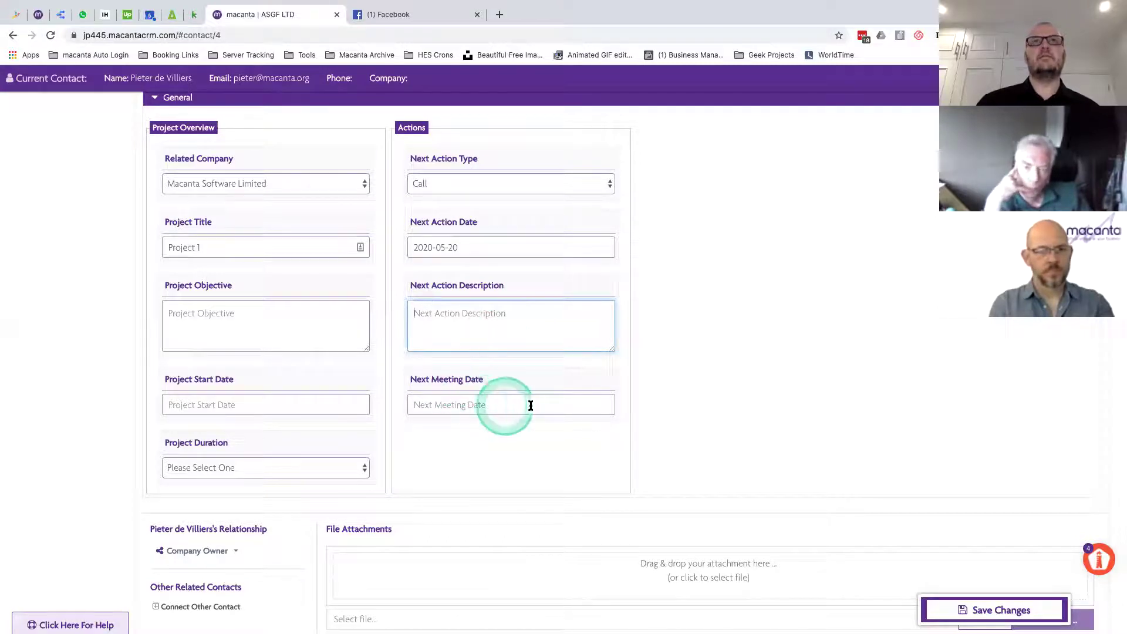
# - Examine the Next Meeting Date field in the project's Actions subsection
pyautogui.click(467, 403)
pyautogui.click(593, 473)
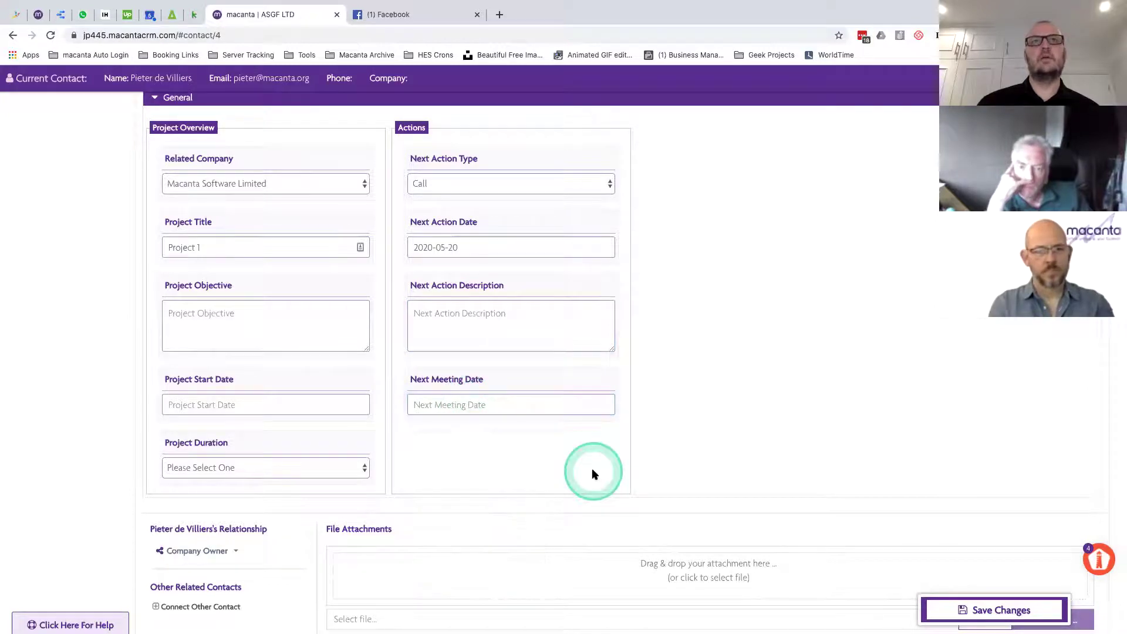
pyautogui.click(464, 406)
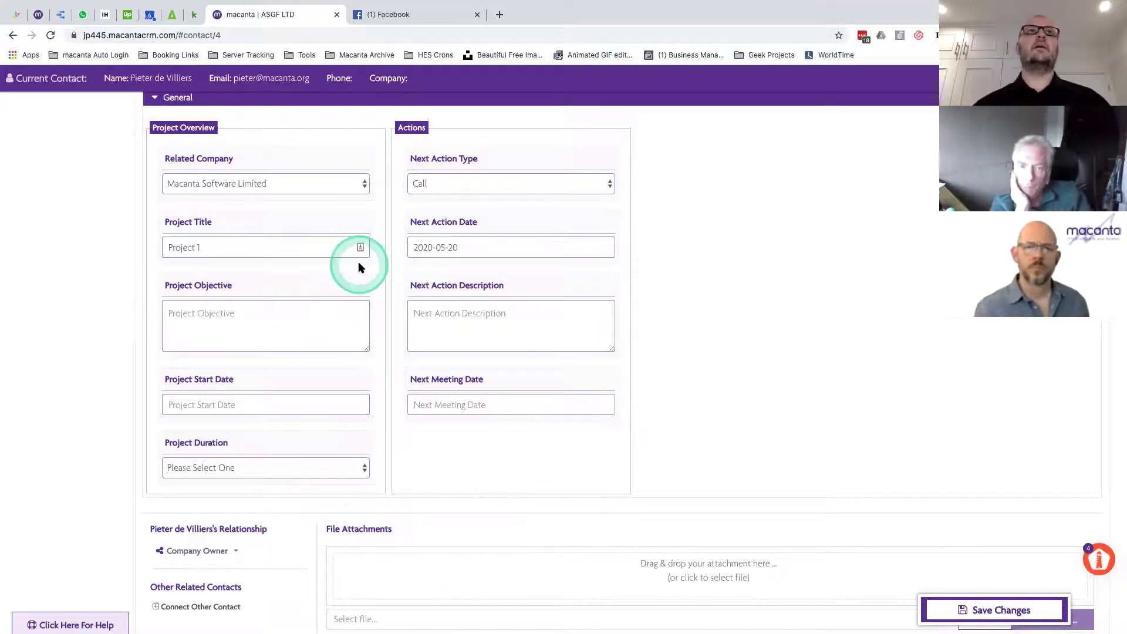
# - Try to switch from the contact's Project information to the Admin area
pyautogui.scroll(6, 359, 264)
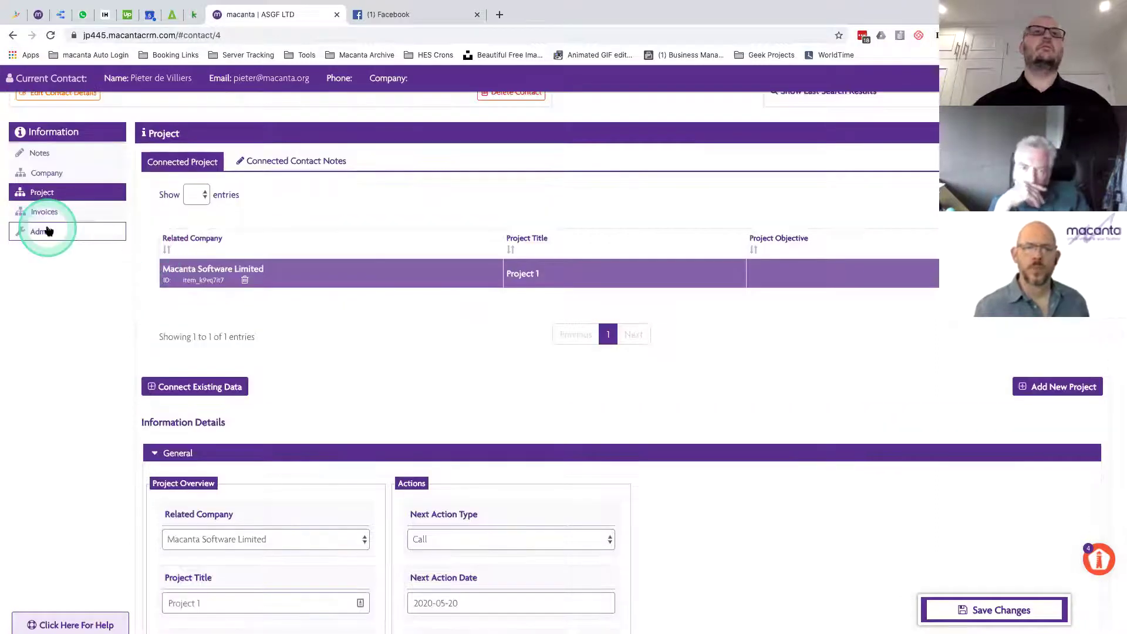
pyautogui.click(48, 230)
pyautogui.click(666, 102)
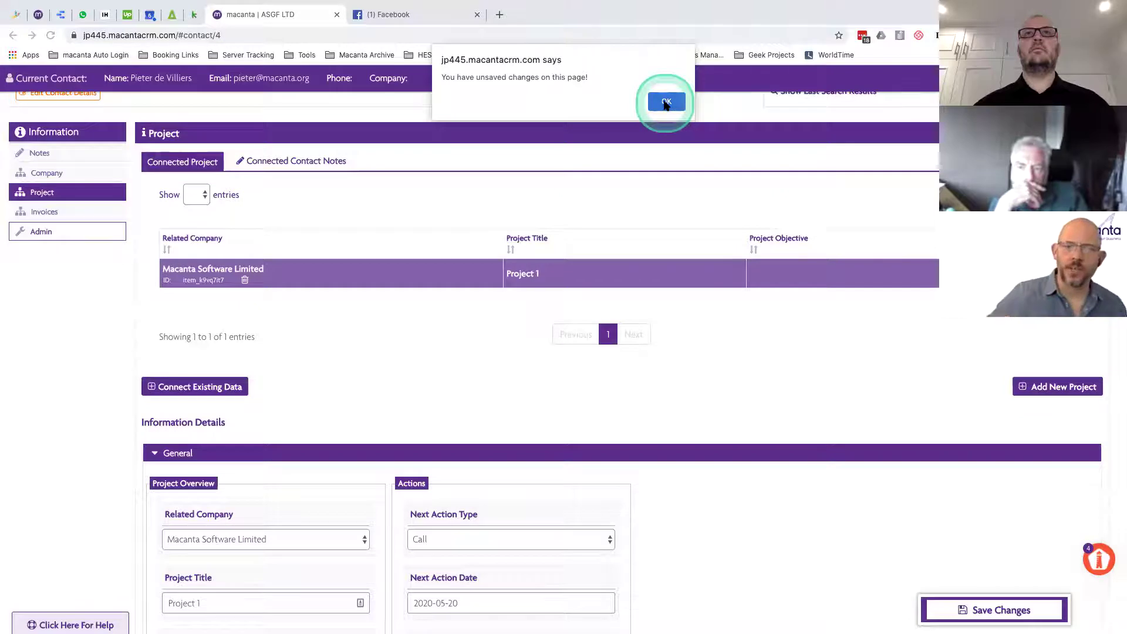
# - Review the Next Action Type choices again in the project's Actions subsection, keeping Call selected
pyautogui.scroll(-4, 607, 446)
pyautogui.click(624, 460)
pyautogui.click(502, 295)
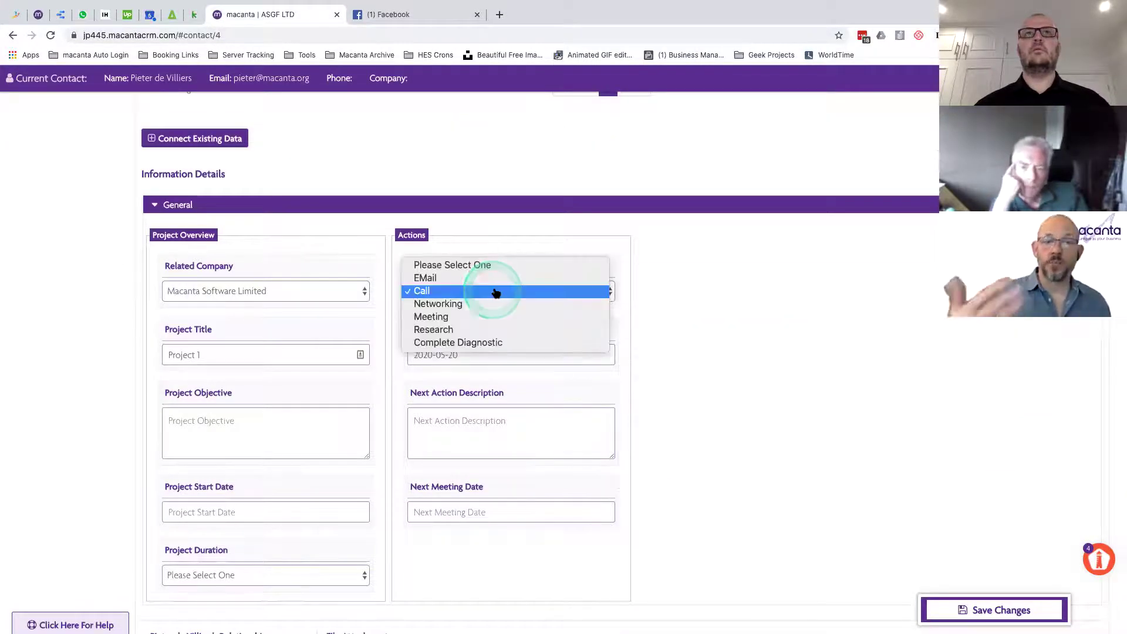
pyautogui.click(622, 329)
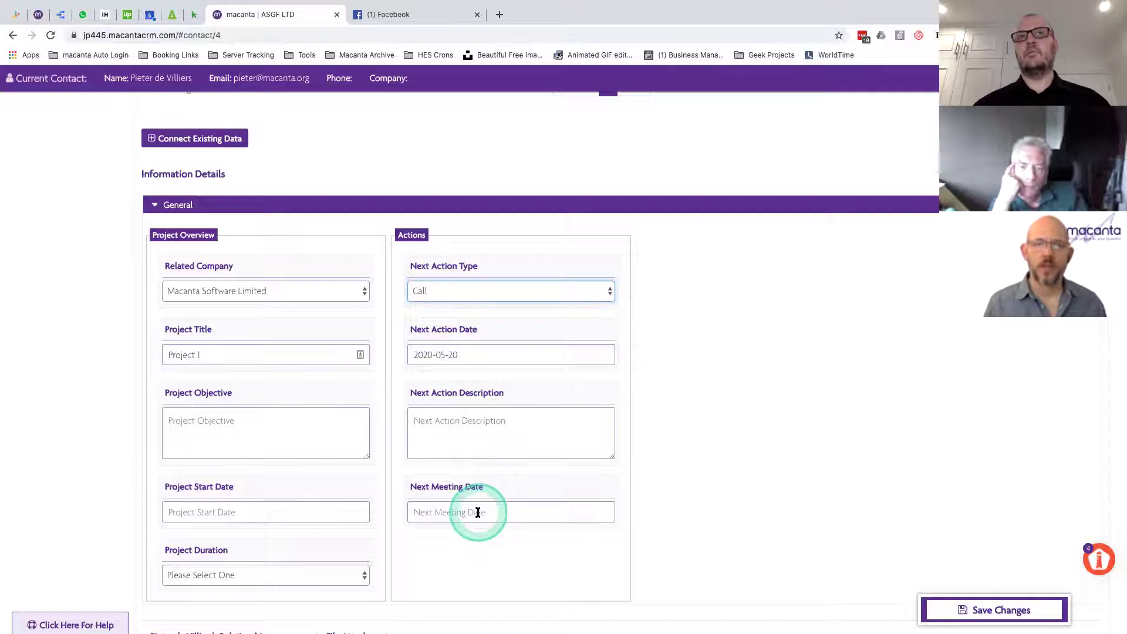
pyautogui.click(441, 292)
pyautogui.click(436, 292)
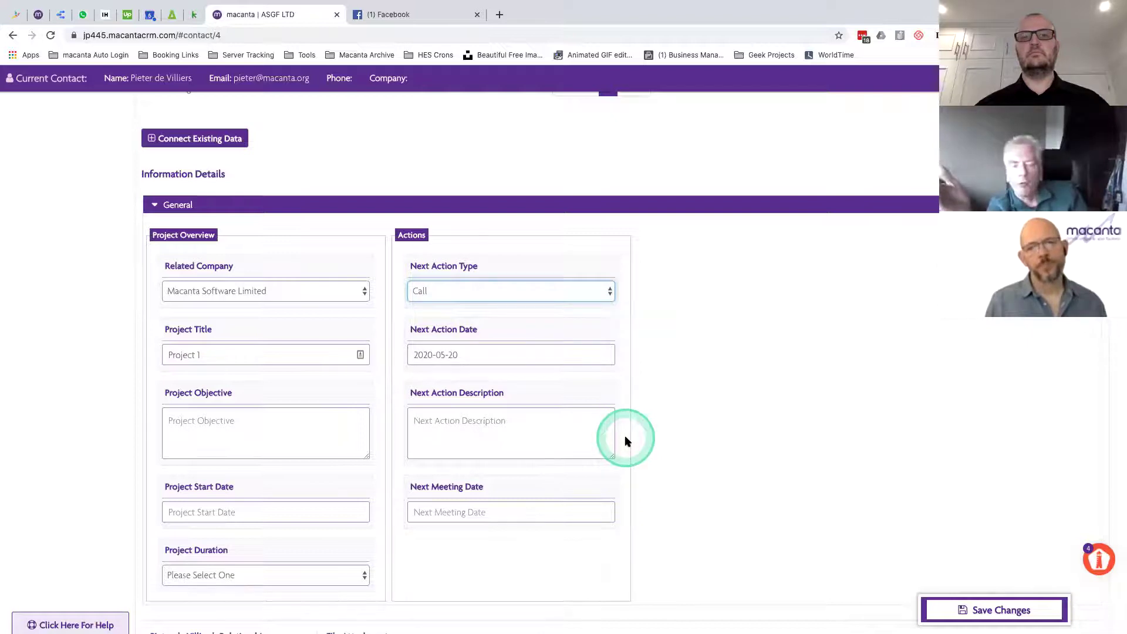
pyautogui.scroll(-1, 625, 438)
pyautogui.scroll(1, 625, 442)
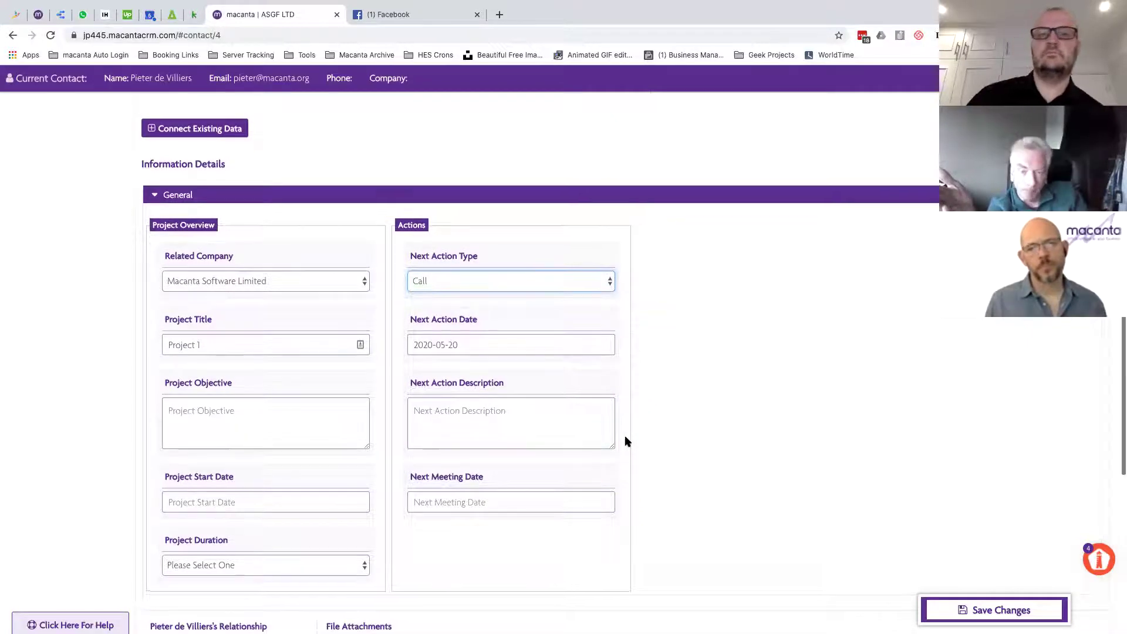
pyautogui.scroll(-1, 628, 441)
pyautogui.scroll(1, 628, 442)
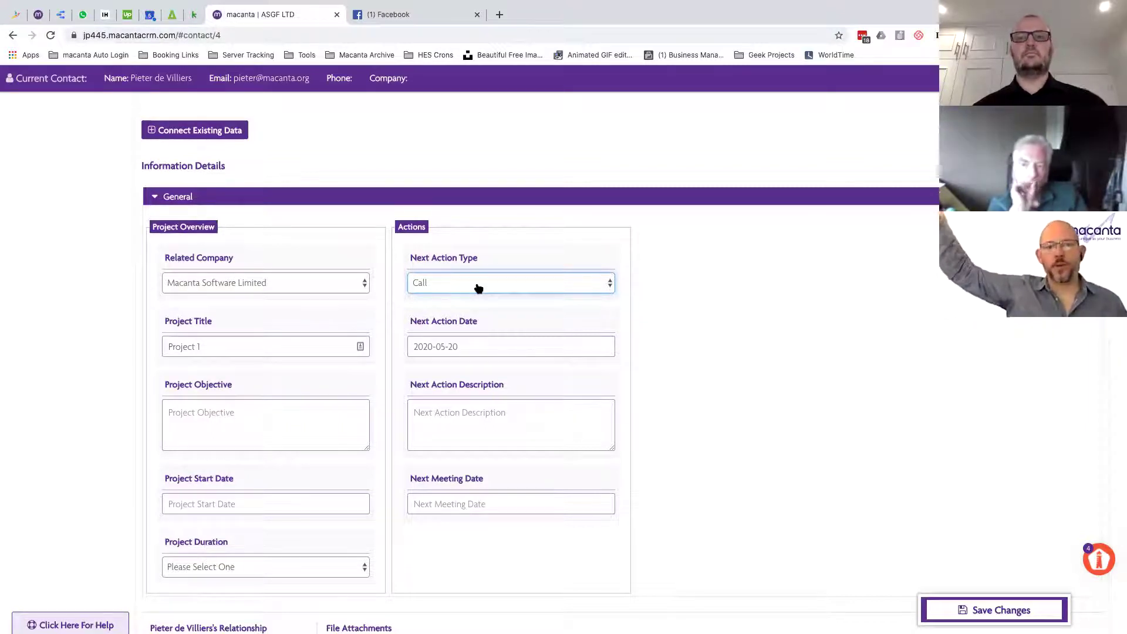
pyautogui.click(520, 369)
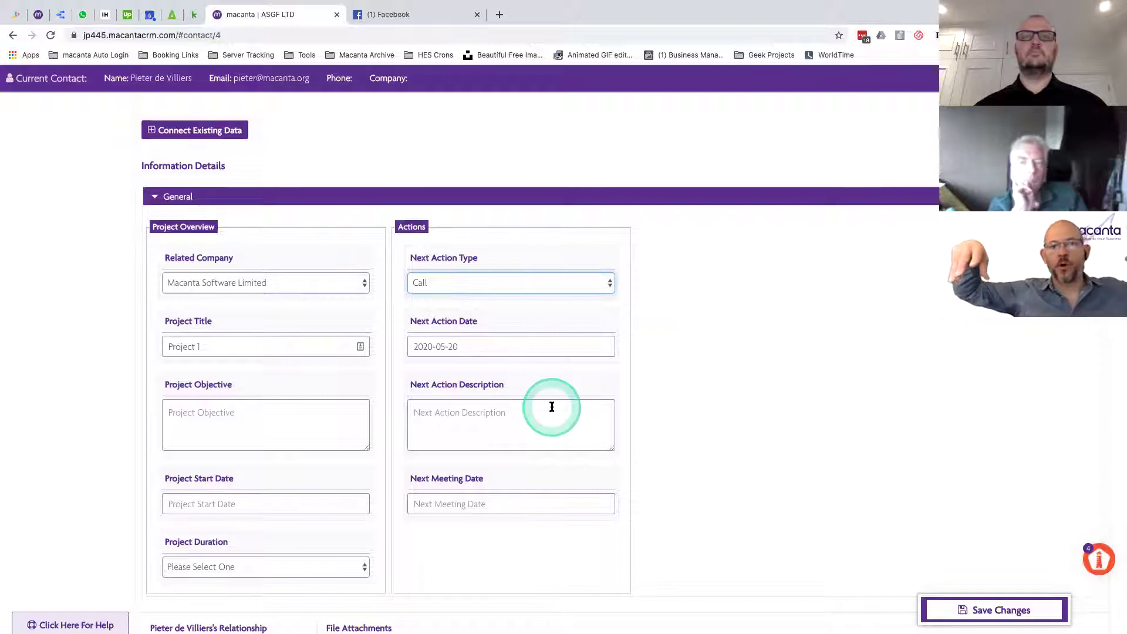
# - Save the changes made to Project 1
pyautogui.scroll(2, 551, 405)
pyautogui.scroll(3, 552, 406)
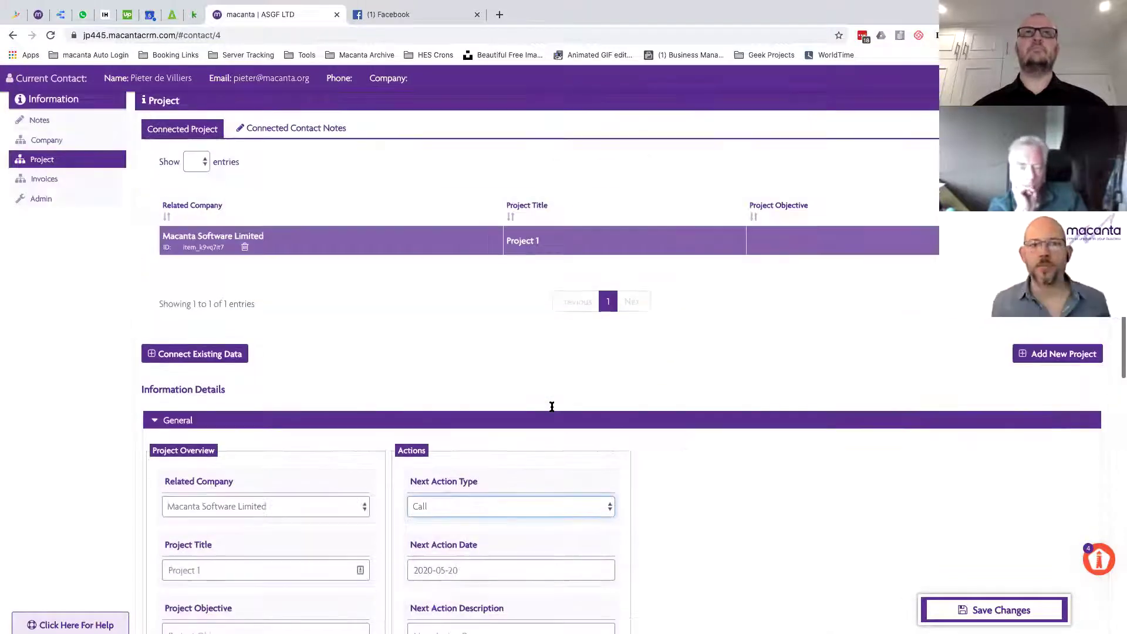
pyautogui.click(49, 203)
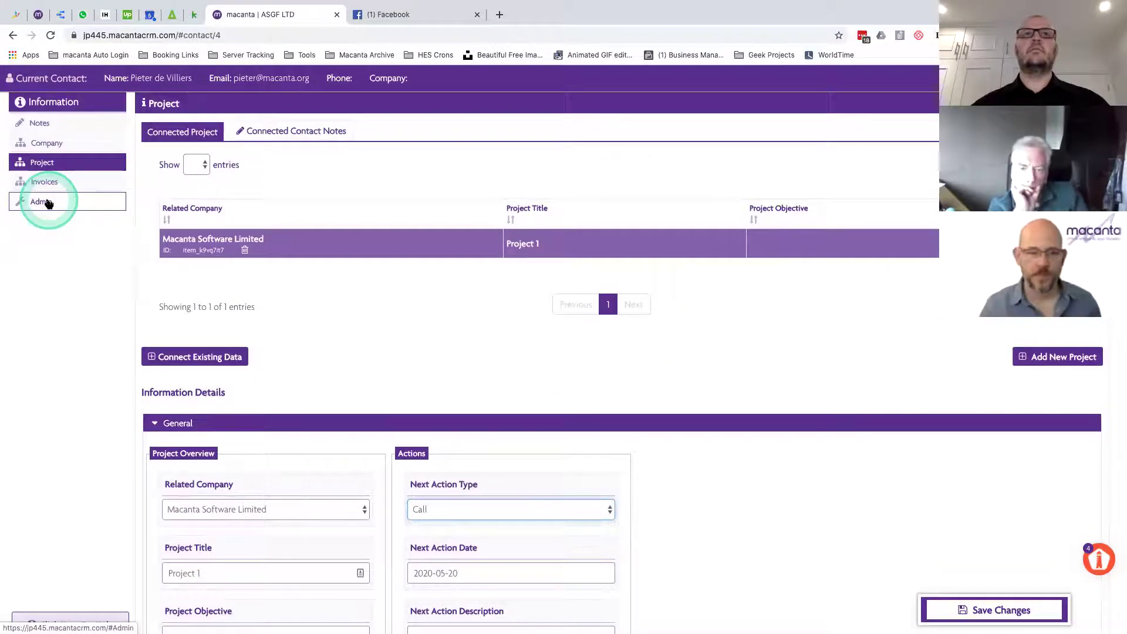
pyautogui.click(679, 102)
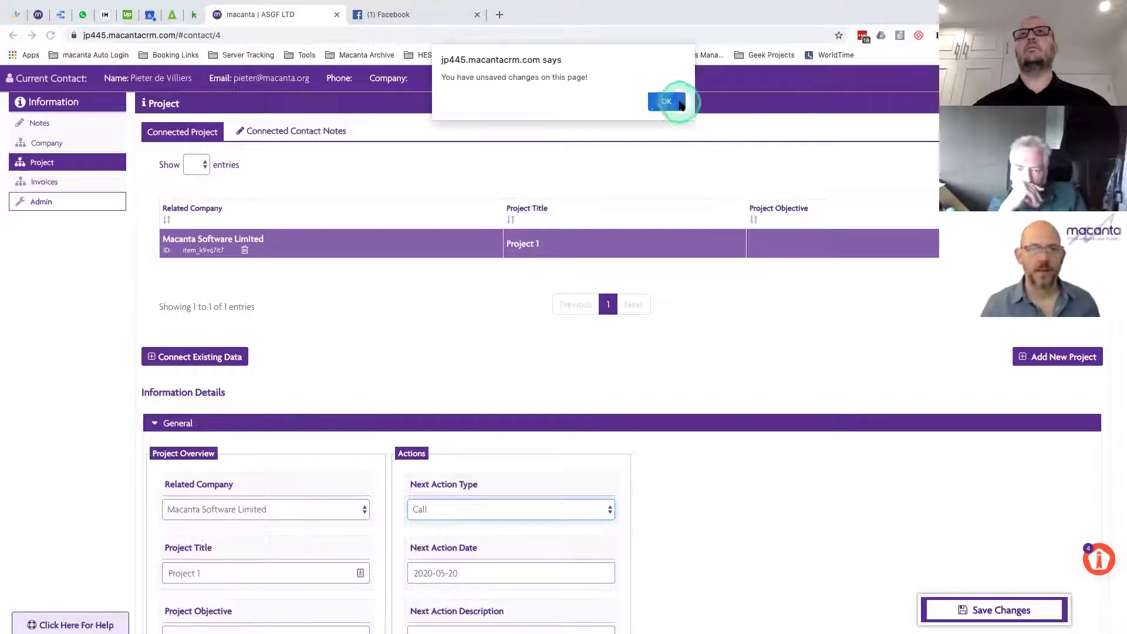
pyautogui.click(993, 608)
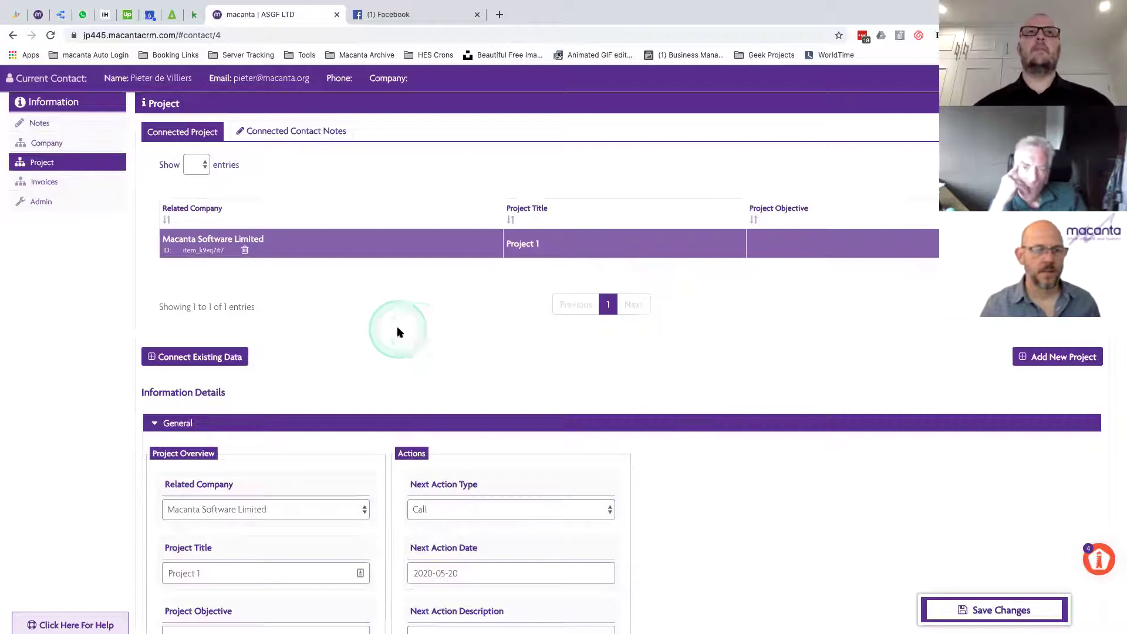
# - Open the Project information's field setup in the Admin area's Connected Information Manager
pyautogui.click(54, 202)
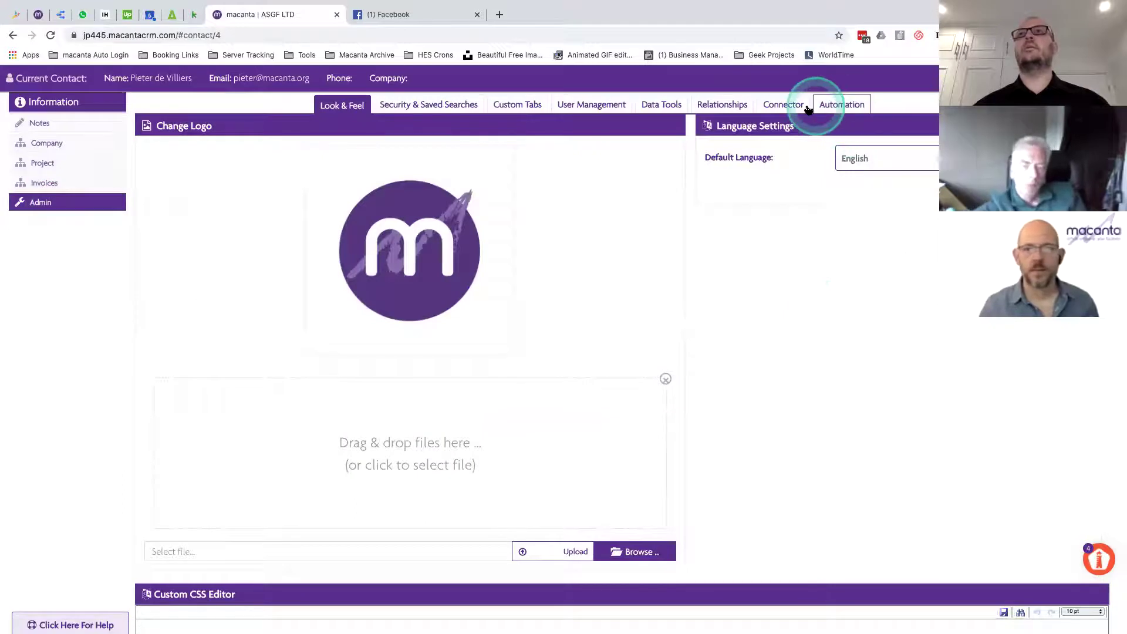
pyautogui.click(785, 105)
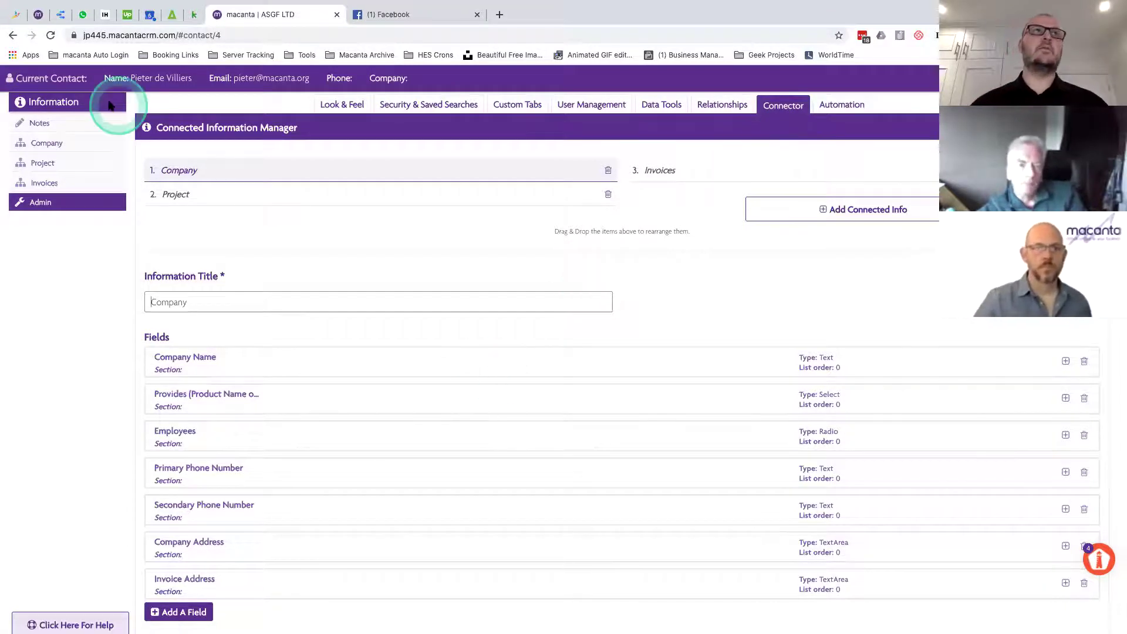
pyautogui.click(237, 198)
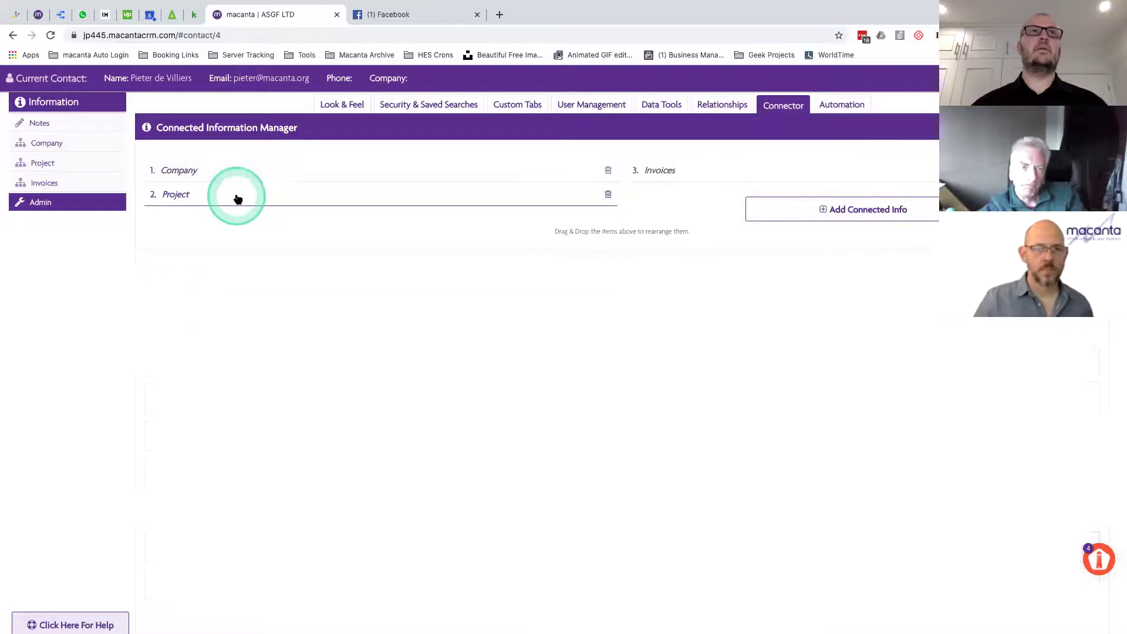
pyautogui.scroll(-3, 534, 458)
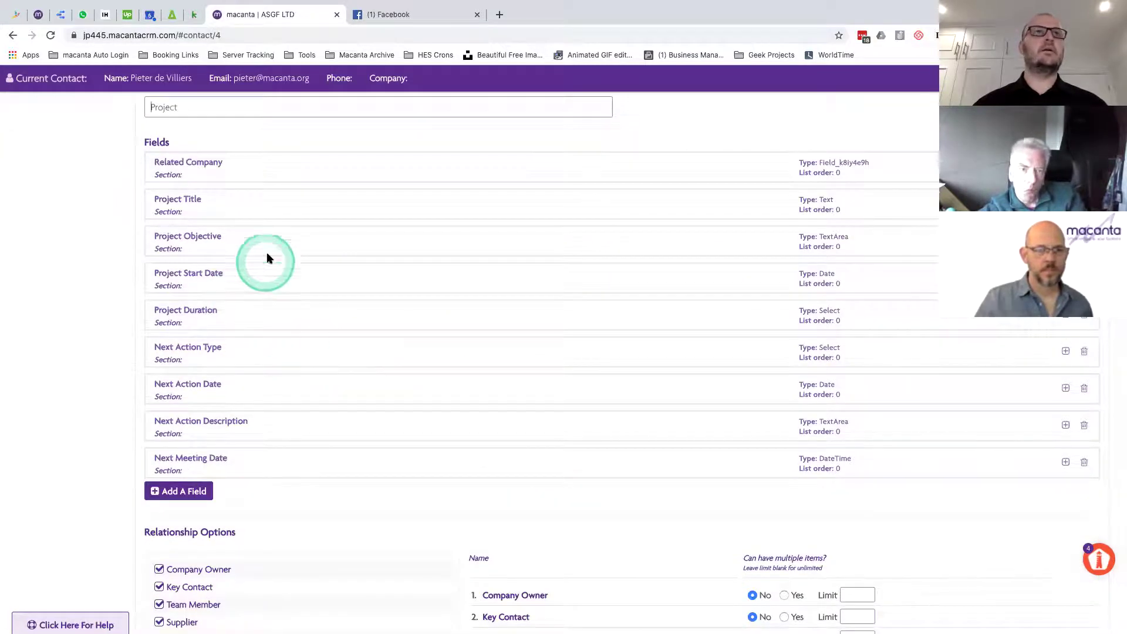
# - Add the heading text "My Actions" above the Project's Next Action Type field
pyautogui.click(370, 351)
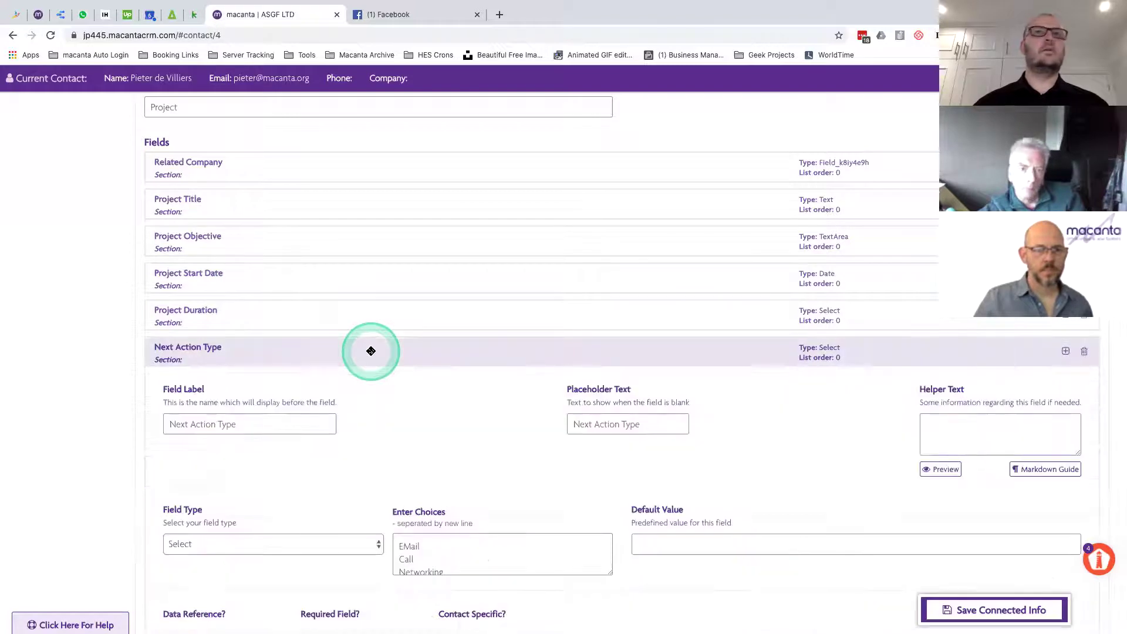
pyautogui.scroll(-5, 485, 463)
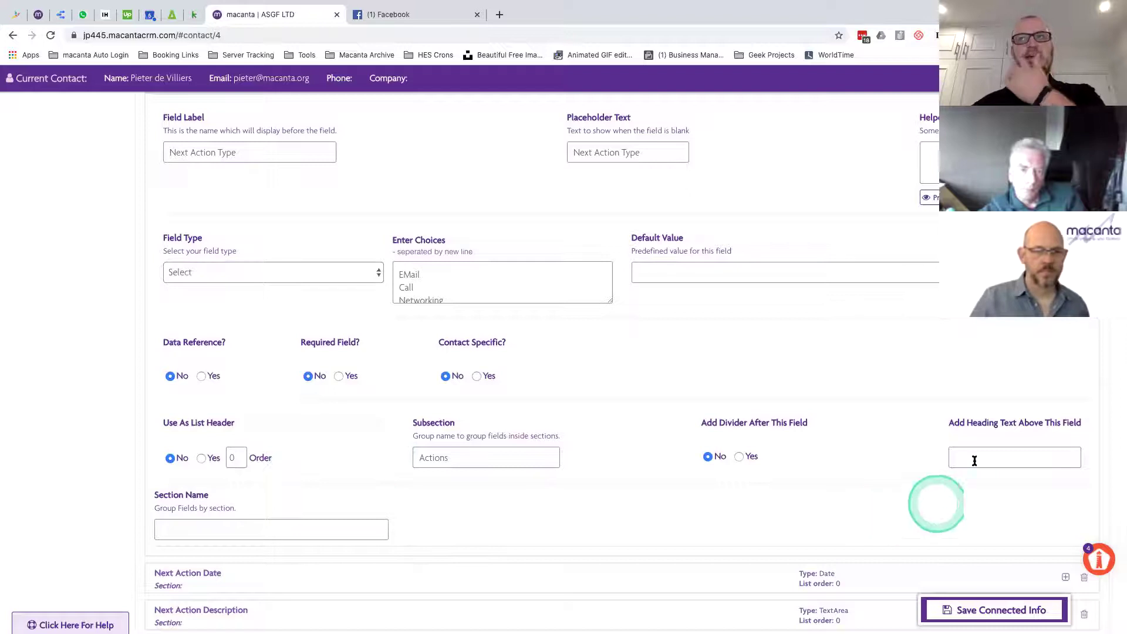
pyautogui.write('My Actio')
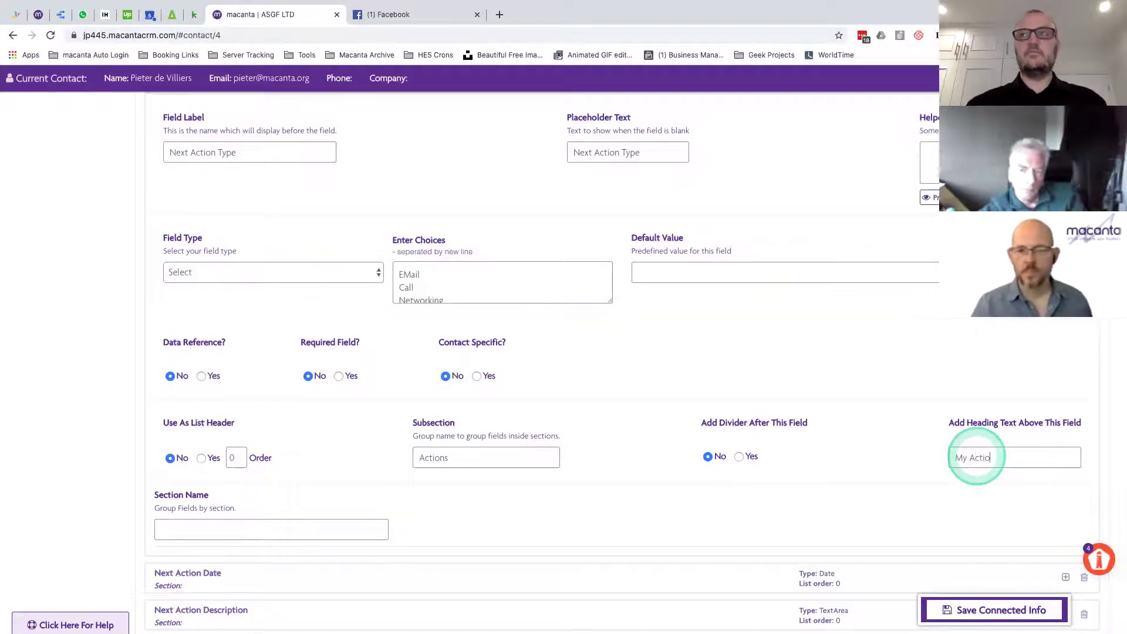
pyautogui.write('ns')
pyautogui.click(689, 396)
# - Insert a new field directly after Next Action Description in the Project's field list
pyautogui.scroll(-1, 689, 395)
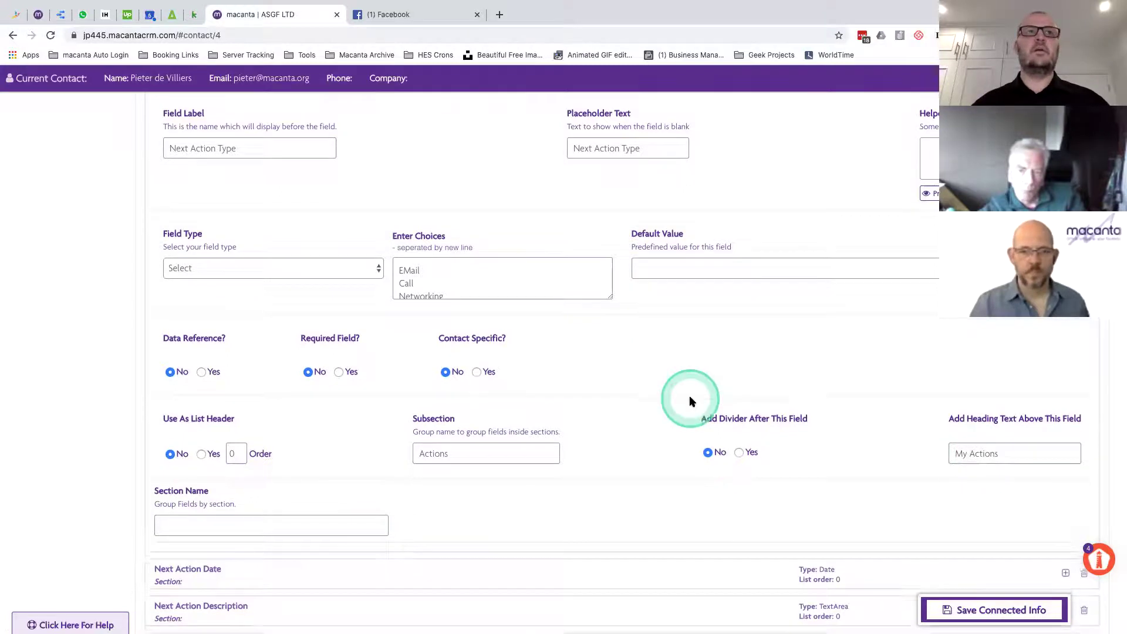
pyautogui.scroll(-5, 689, 396)
pyautogui.click(425, 368)
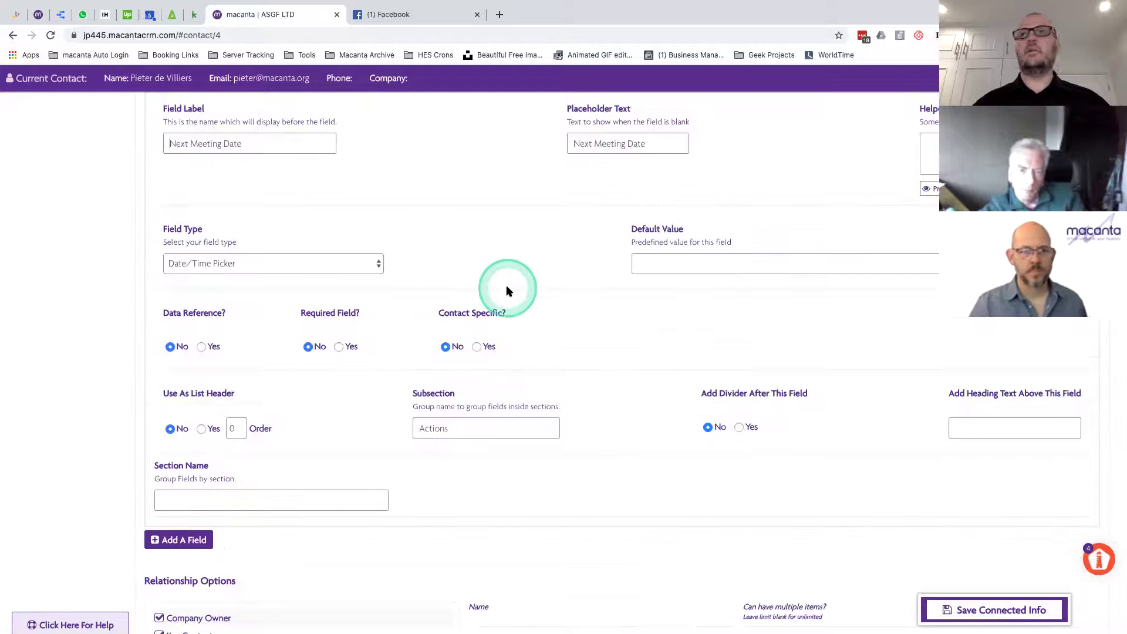
pyautogui.scroll(3, 506, 284)
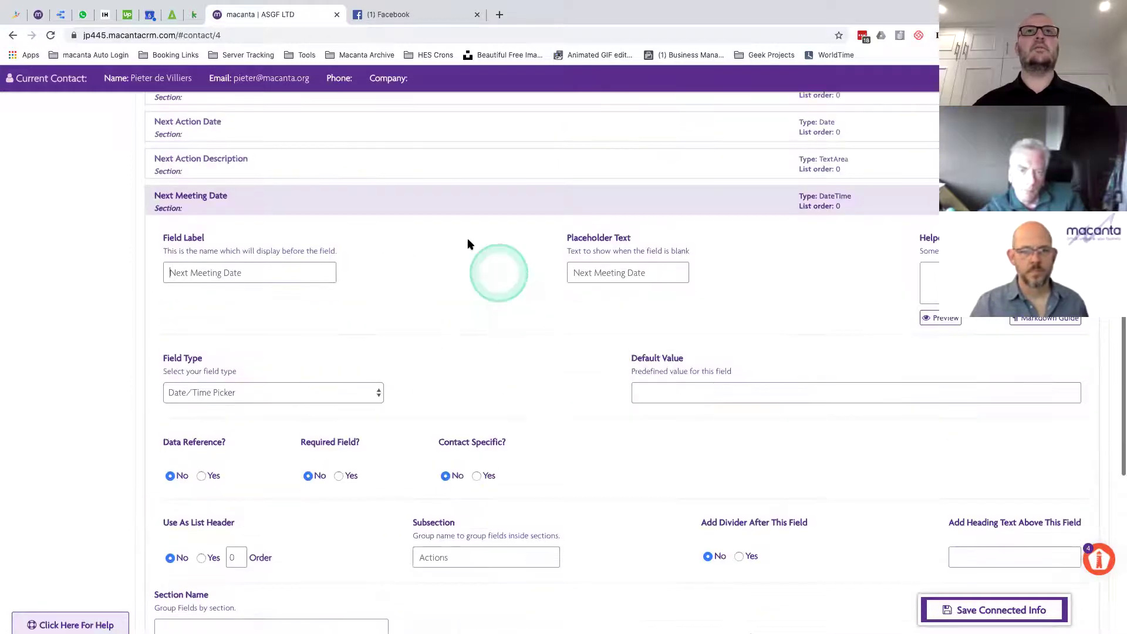
pyautogui.click(458, 203)
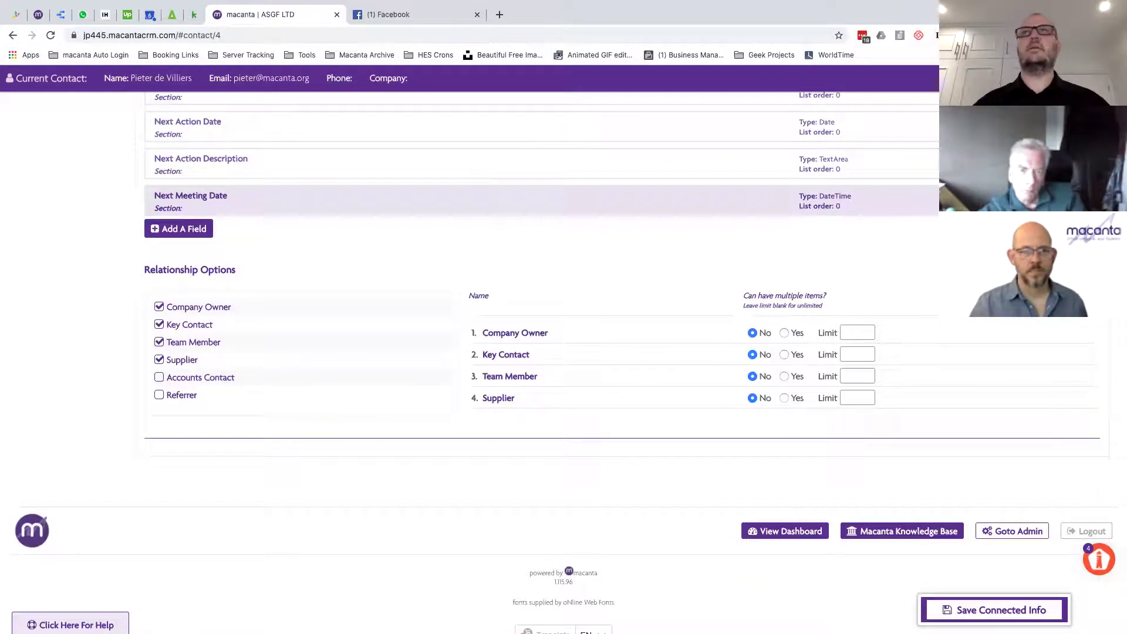
pyautogui.click(1065, 163)
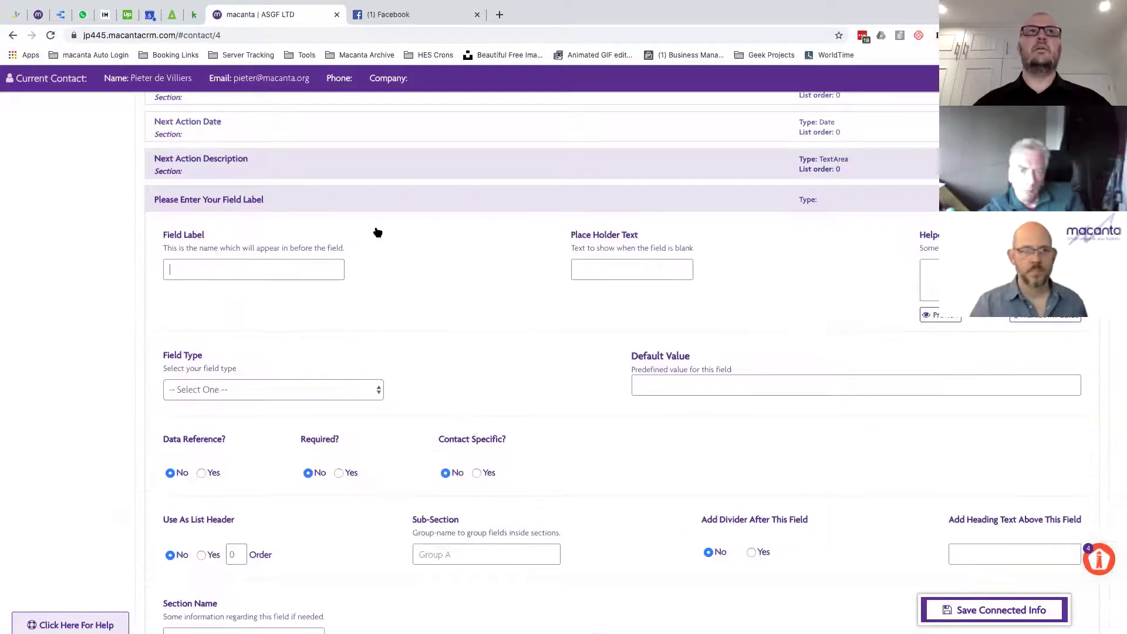
# - Enter "Meeting Location" as both the label and the placeholder text of the new field
pyautogui.scroll(-2, 284, 249)
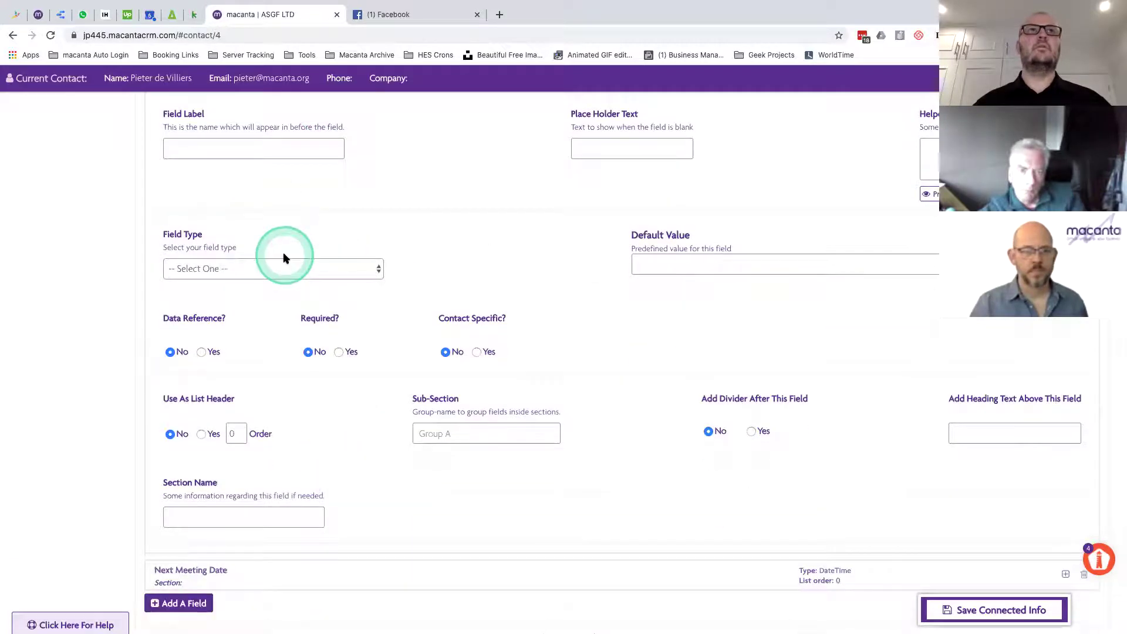
pyautogui.click(215, 148)
pyautogui.write('Meet')
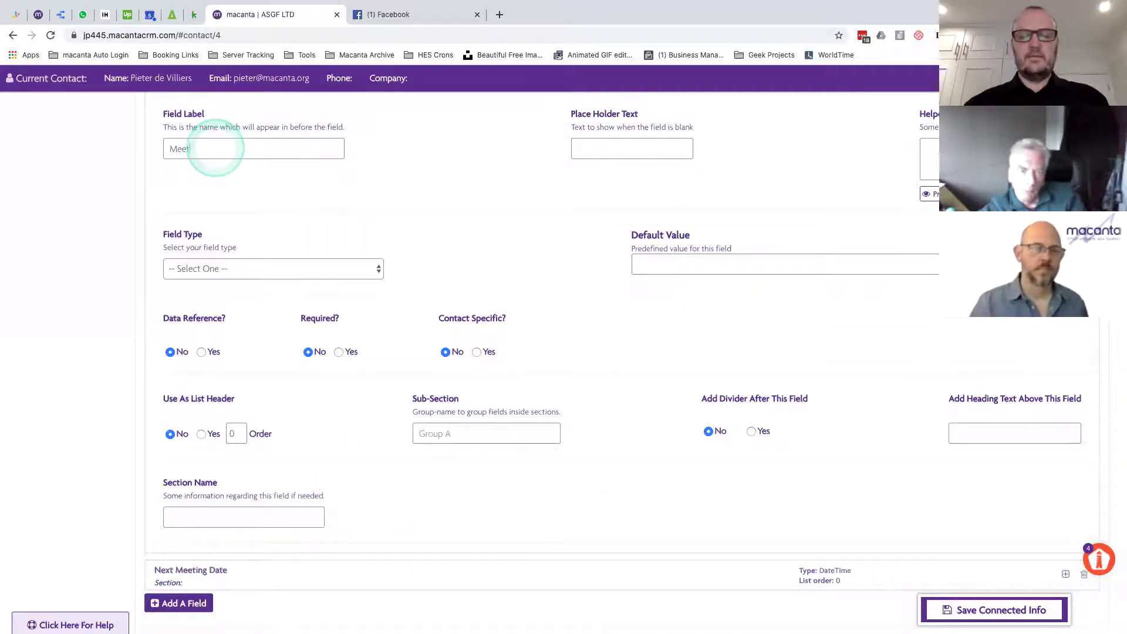
pyautogui.write('ing Location')
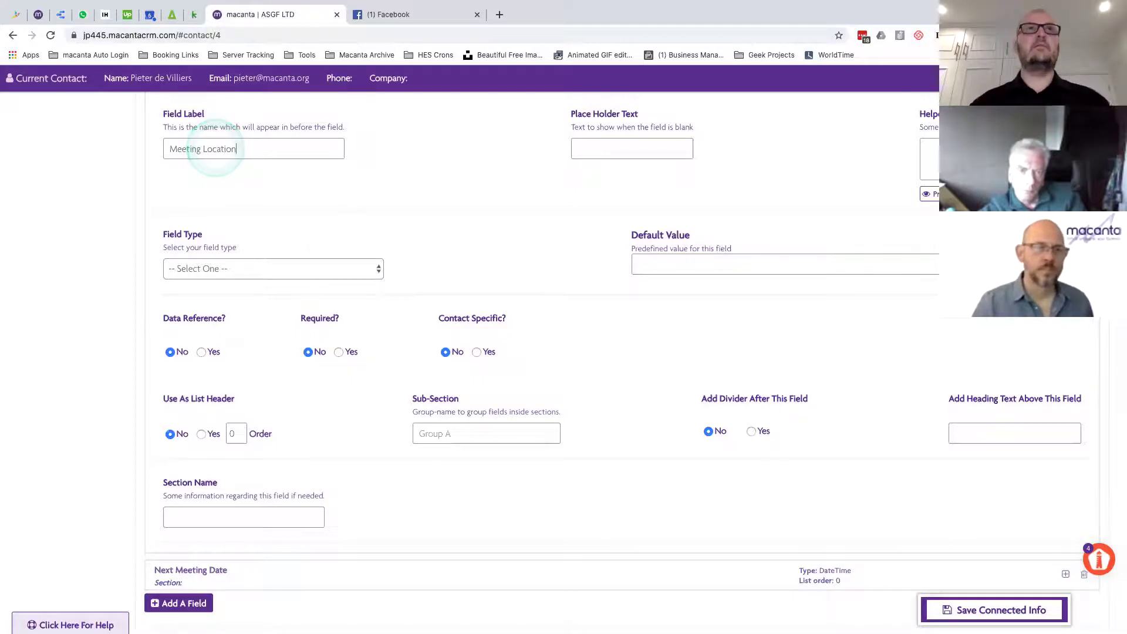
pyautogui.press('super+a')
pyautogui.press('super+c')
pyautogui.click(611, 151)
pyautogui.press('super+v')
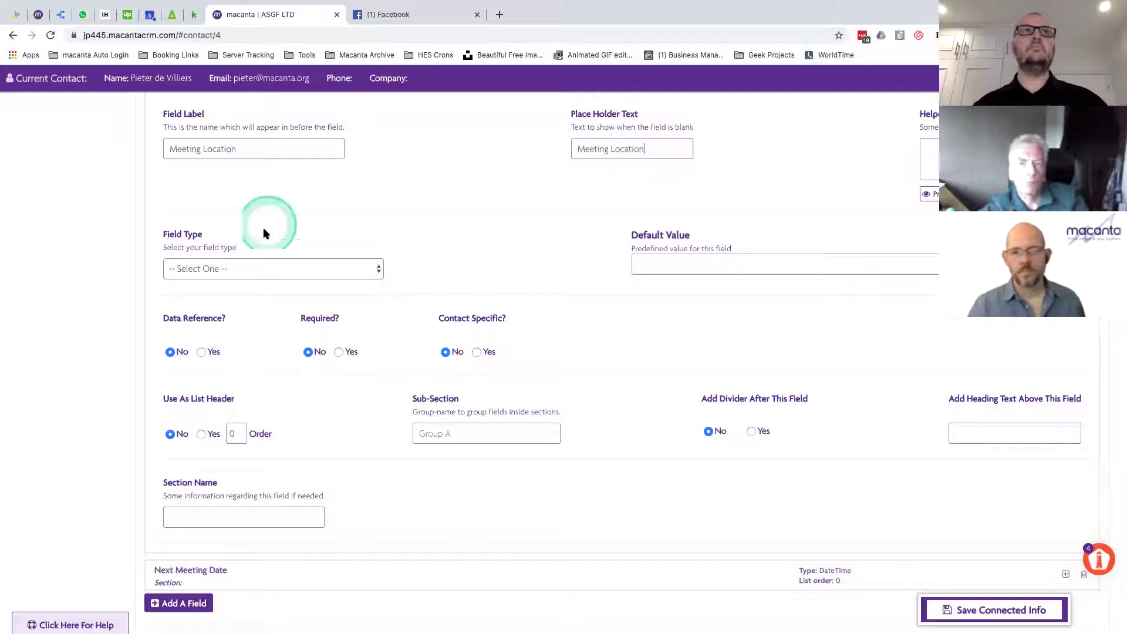
# - Set the Meeting Location field's type to Select
pyautogui.click(264, 268)
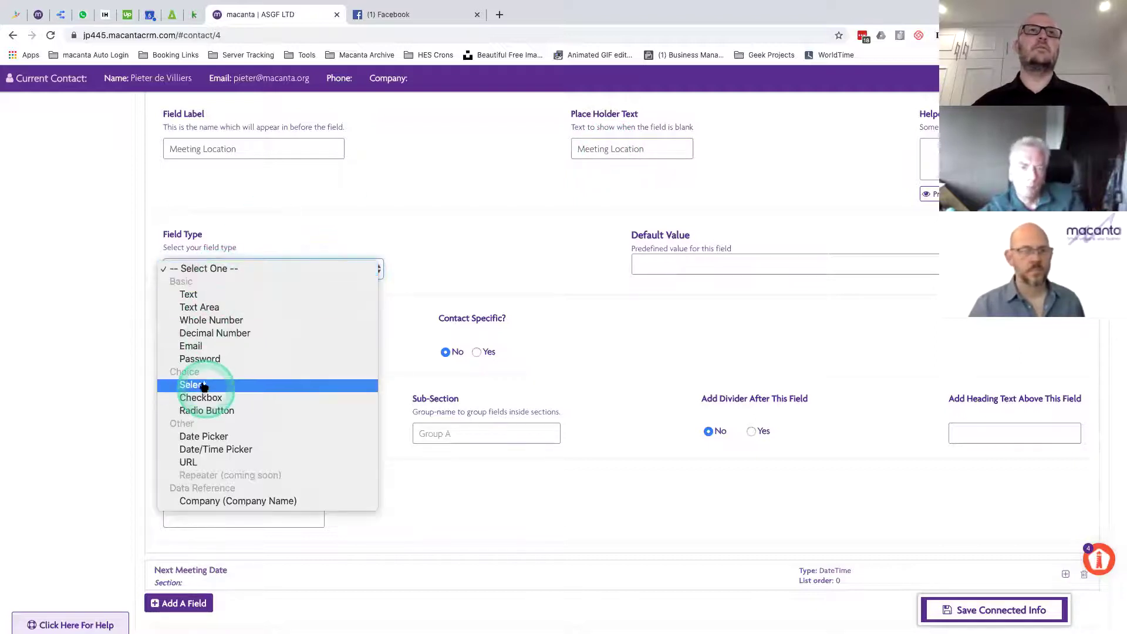
pyautogui.click(660, 360)
pyautogui.press('s')
# - Enter Client's Office, Virtual, ASGF Office and Other as the Meeting Location choices, one per line
pyautogui.click(421, 268)
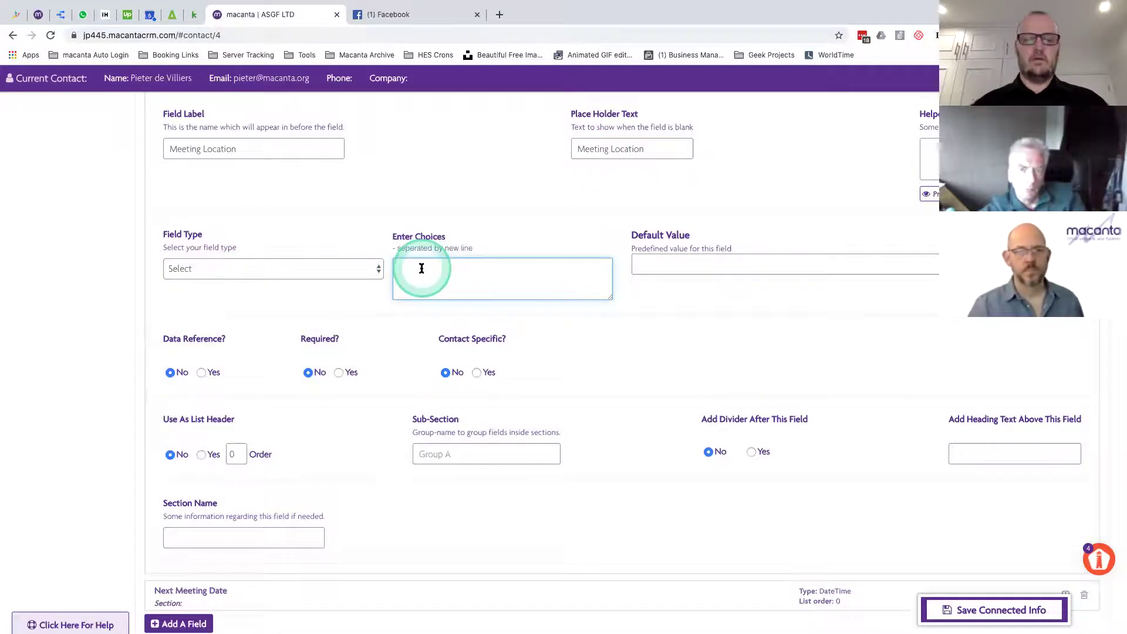
pyautogui.write("CLient's")
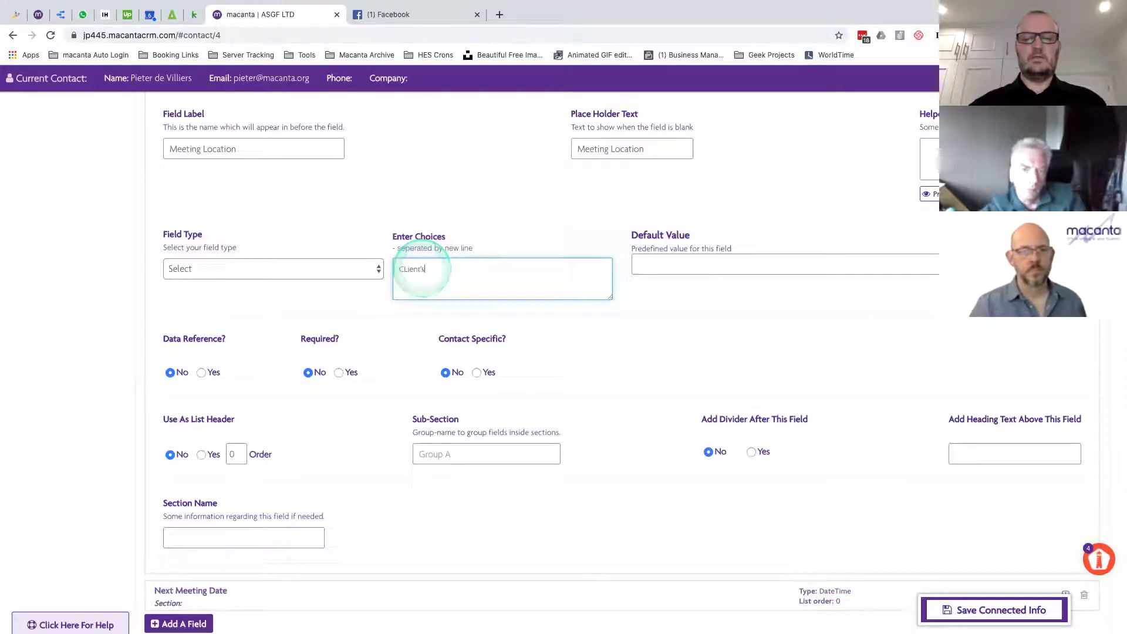
pyautogui.click(420, 275)
pyautogui.write('Office')
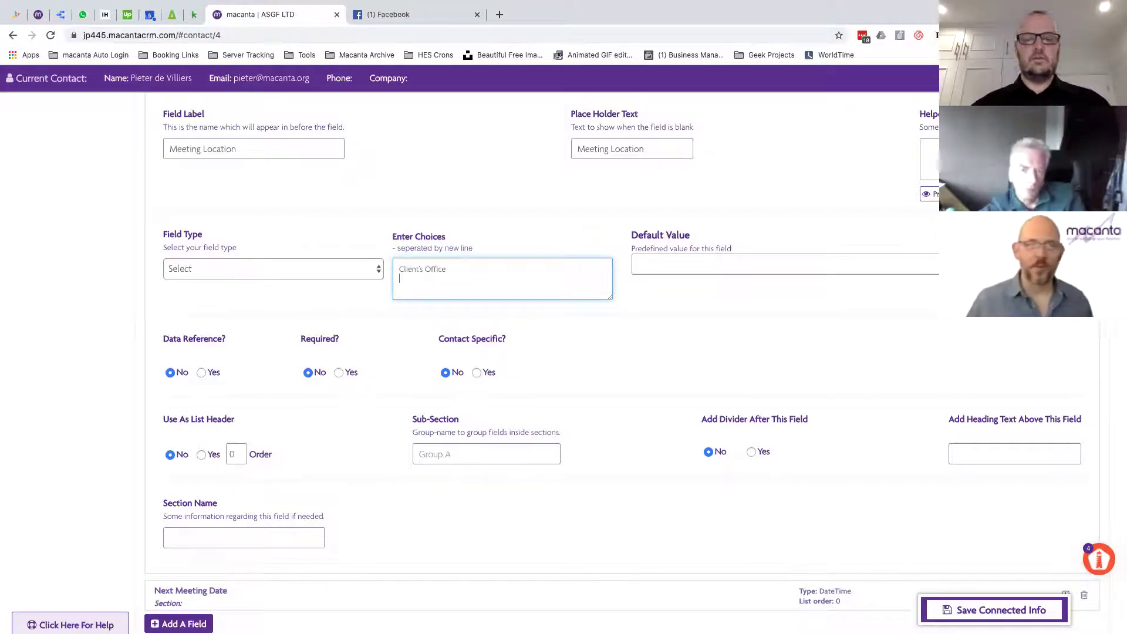
pyautogui.click(421, 275)
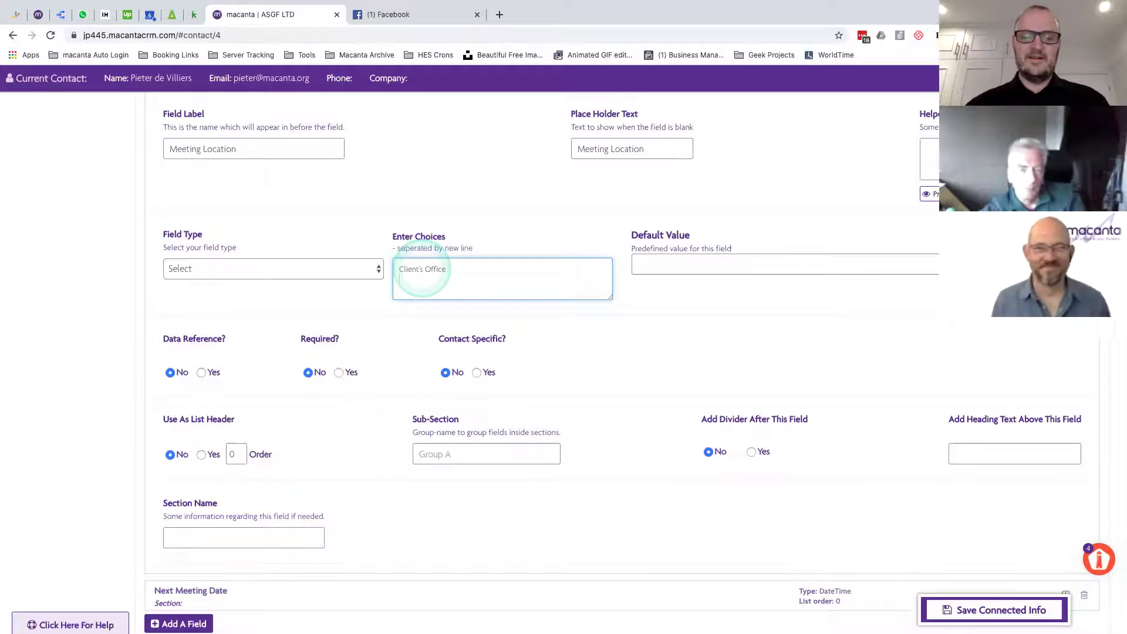
pyautogui.write('Virtua')
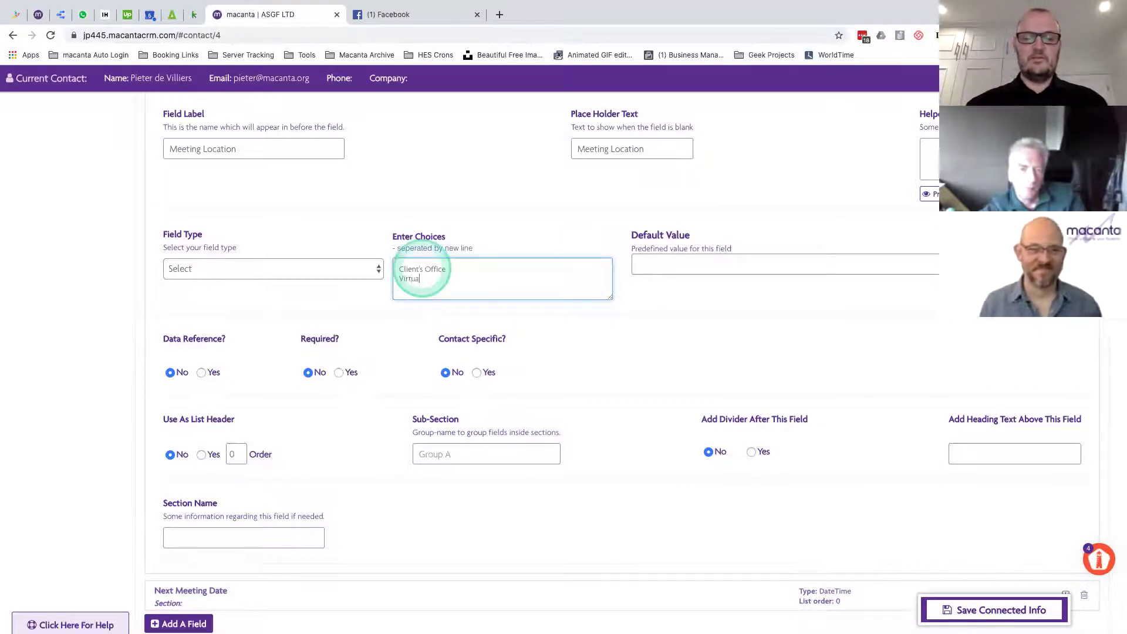
pyautogui.write('l')
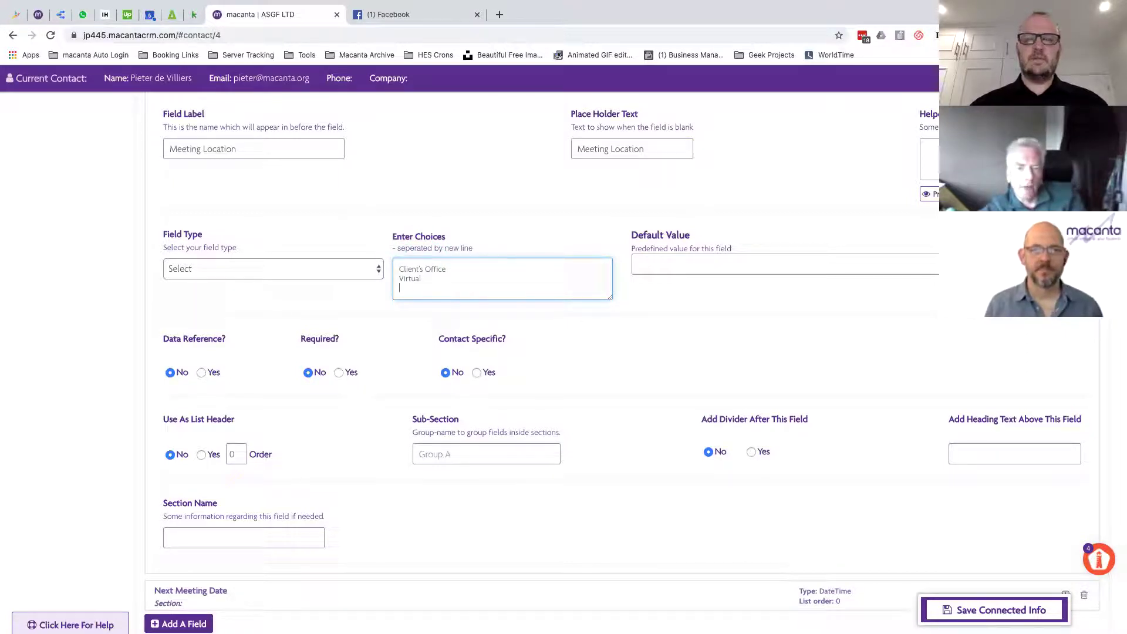
pyautogui.click(422, 273)
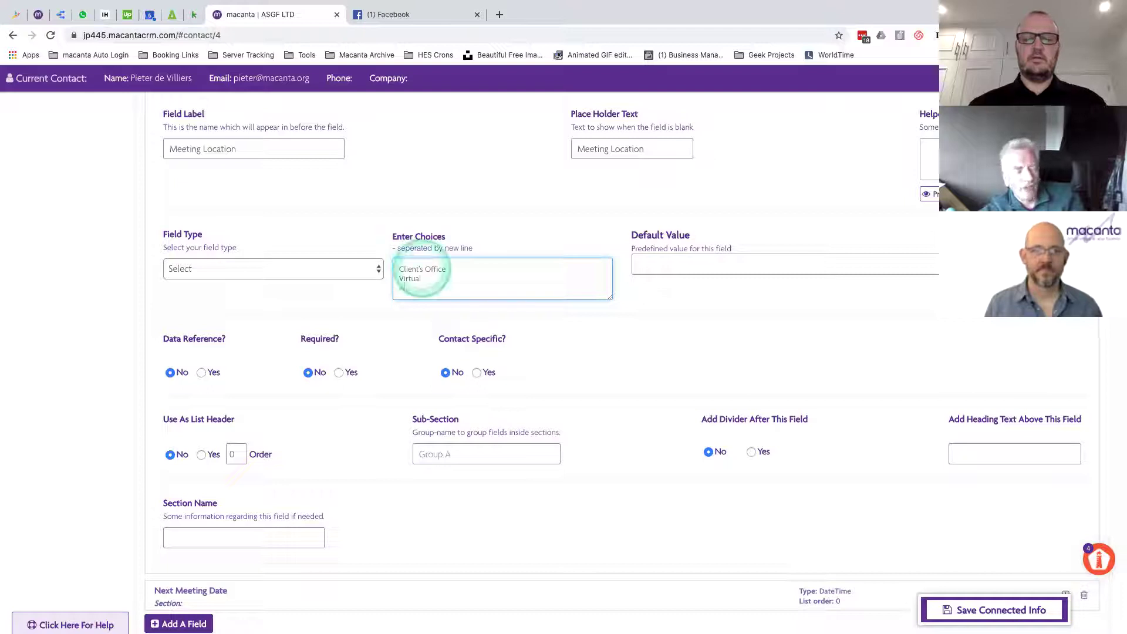
pyautogui.write('ASGF Office')
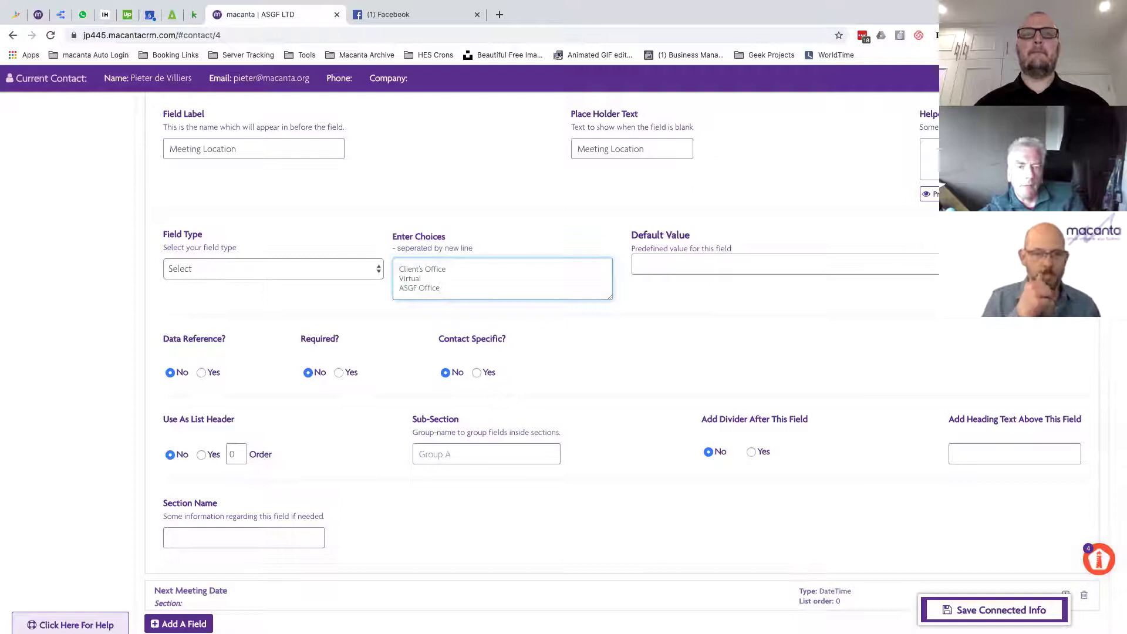
pyautogui.press('Return')
pyautogui.write('Other')
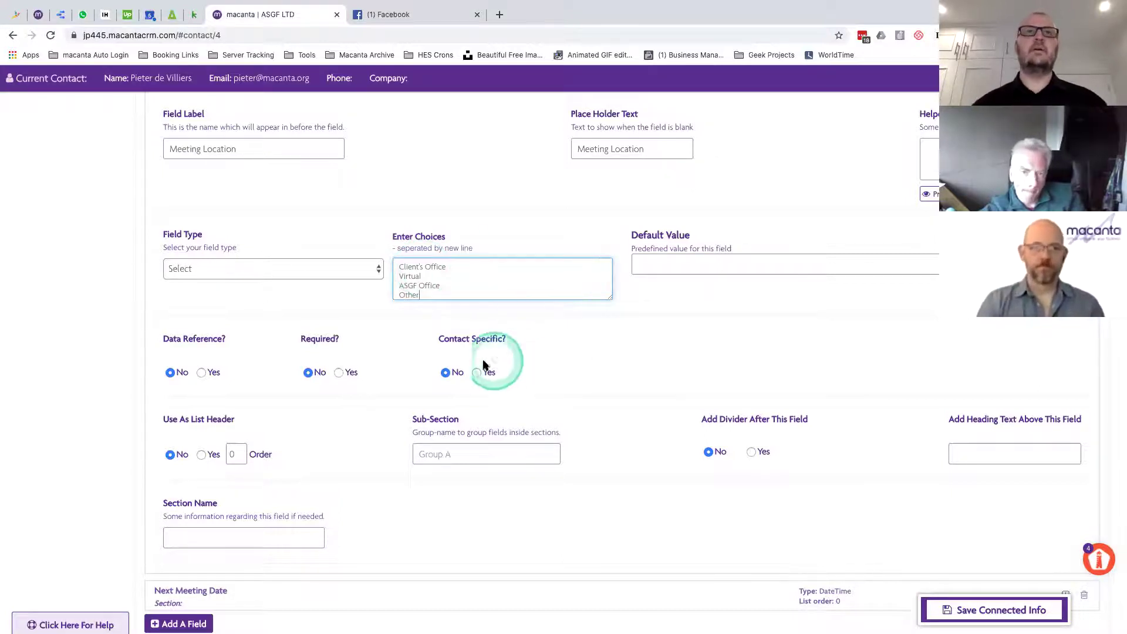
# - Assign the Meeting Location field to the Actions subsection and add the heading text "Meetings" above it
pyautogui.click(453, 455)
pyautogui.write('Actions')
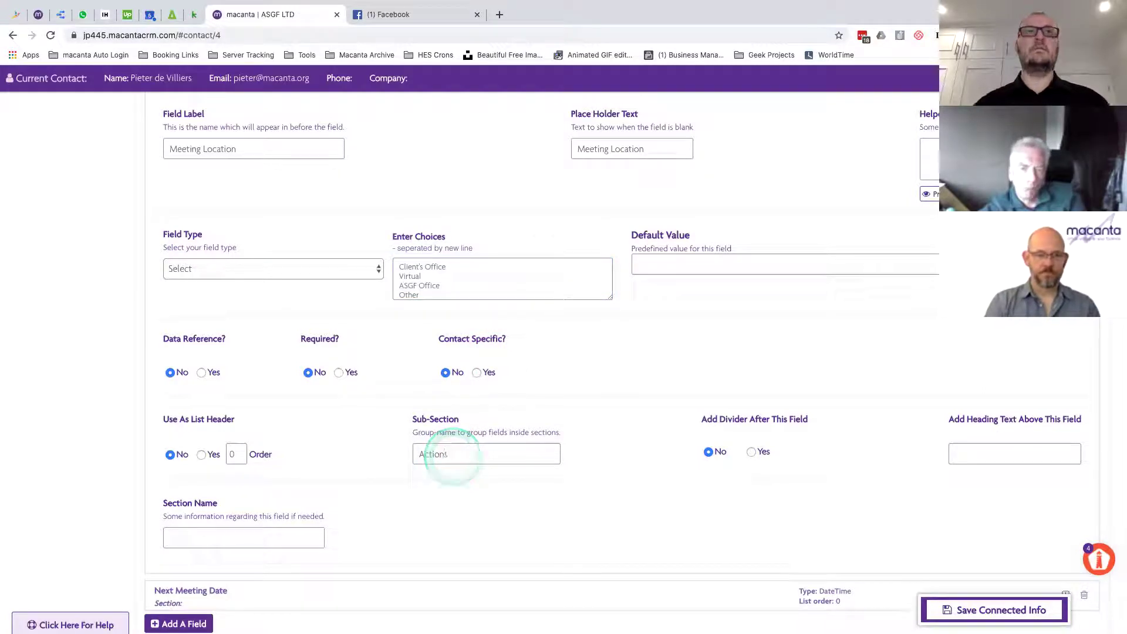
pyautogui.click(982, 455)
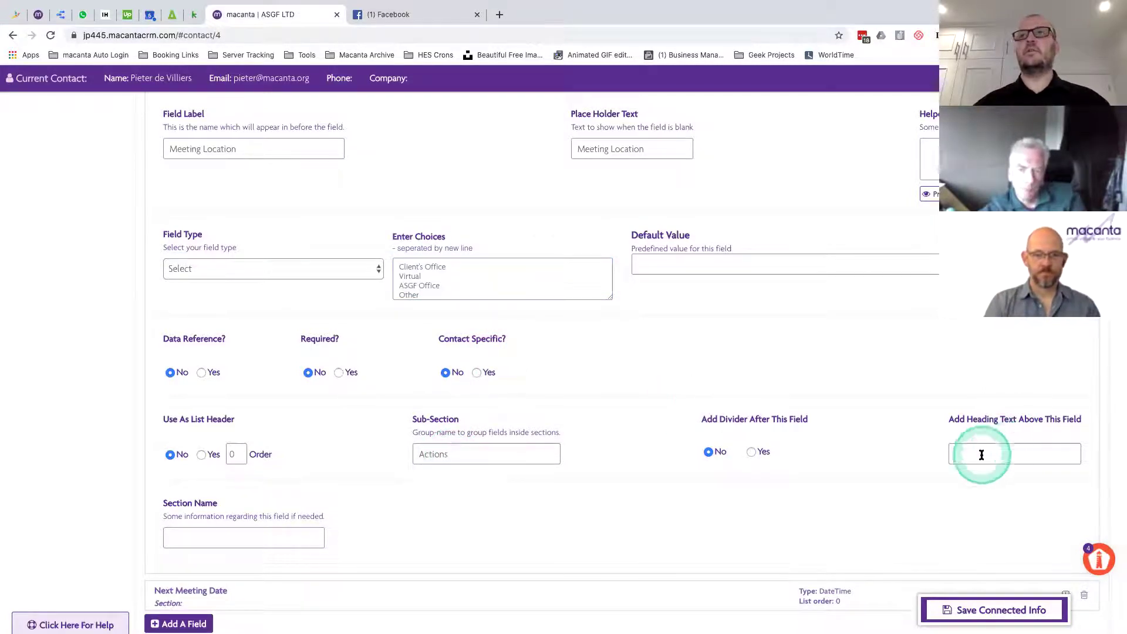
pyautogui.write('Meetings')
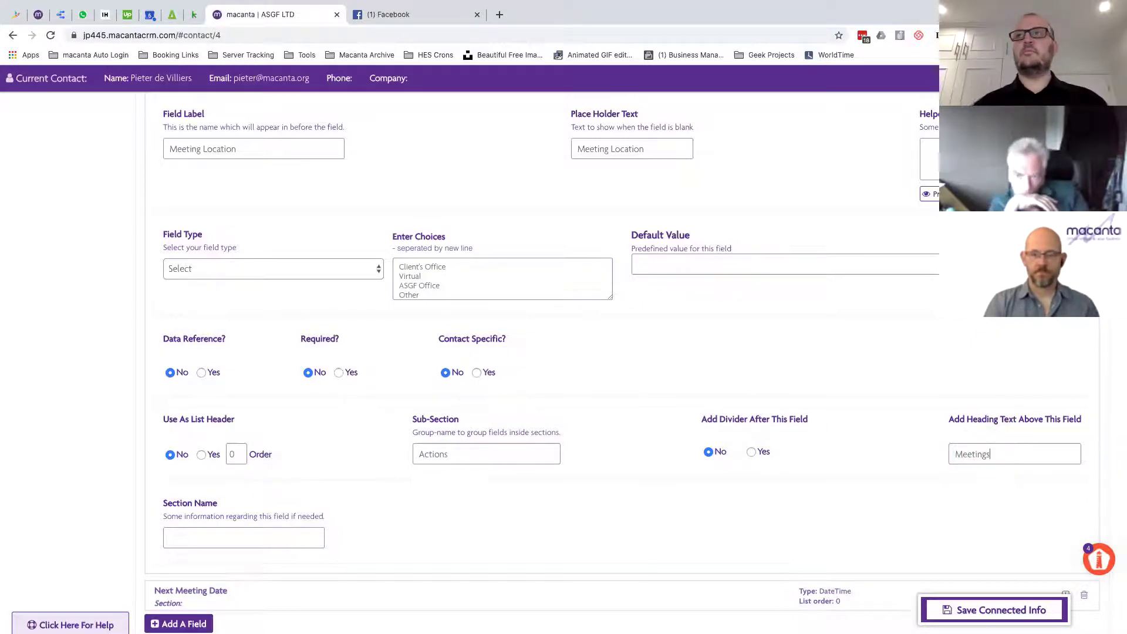
pyautogui.scroll(-1, 688, 512)
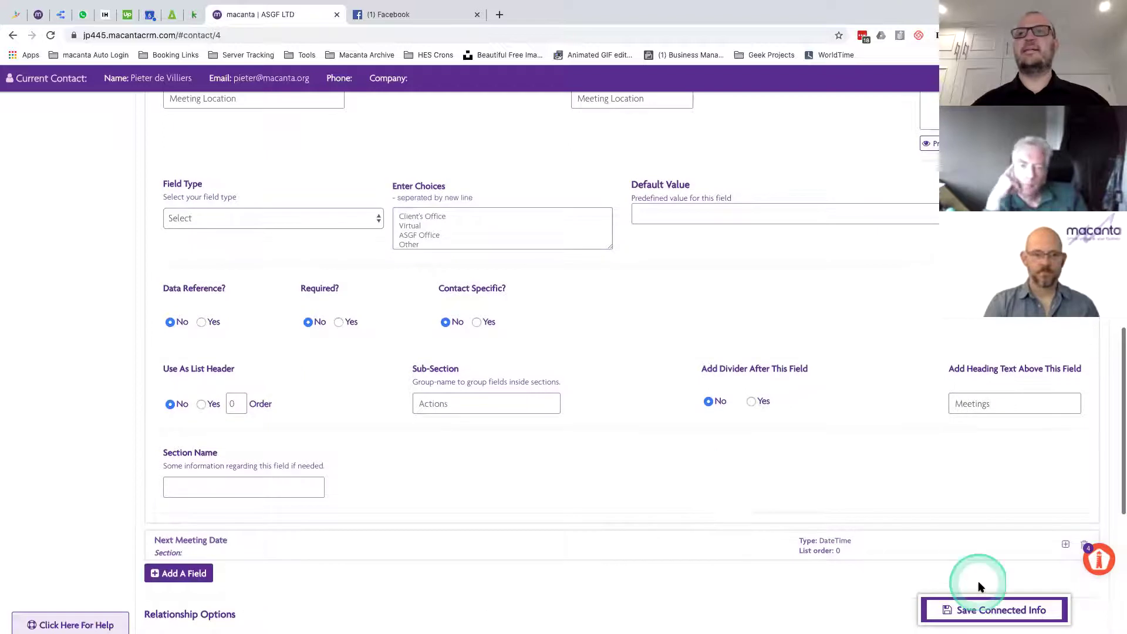
# - Save the Project's connected information setup and let the contact page reload
pyautogui.click(977, 610)
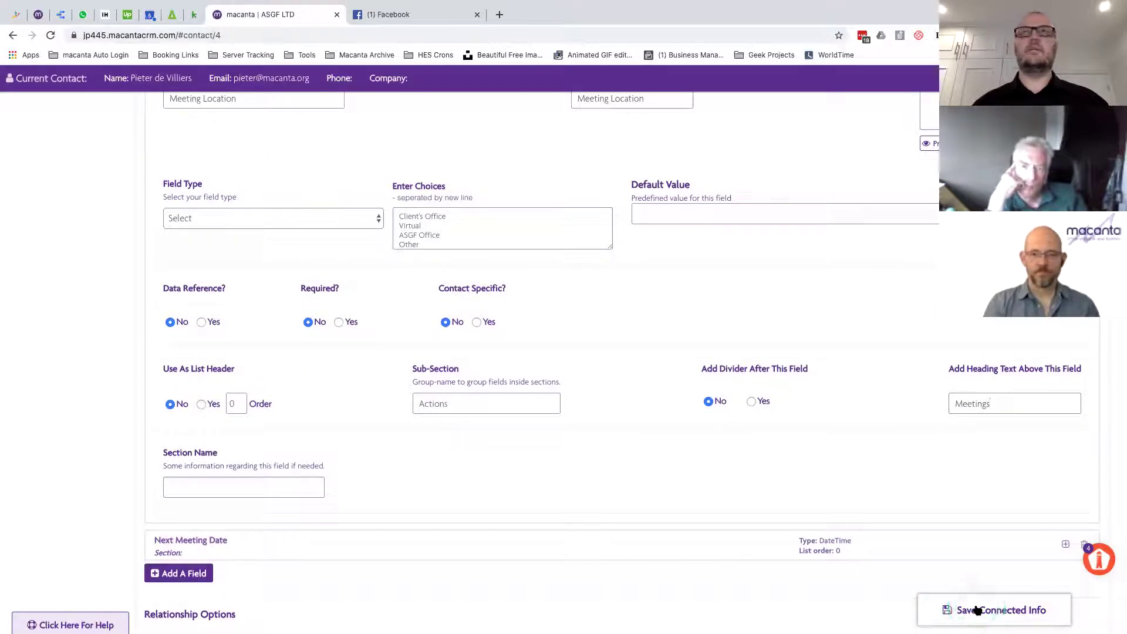
pyautogui.click(697, 359)
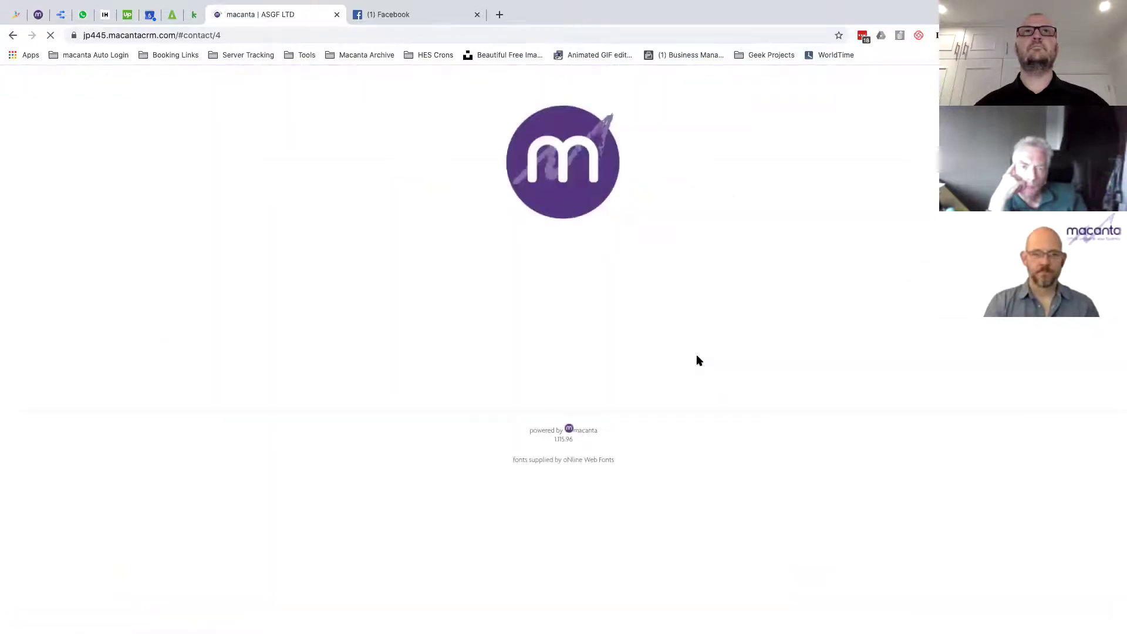
pyautogui.click(318, 226)
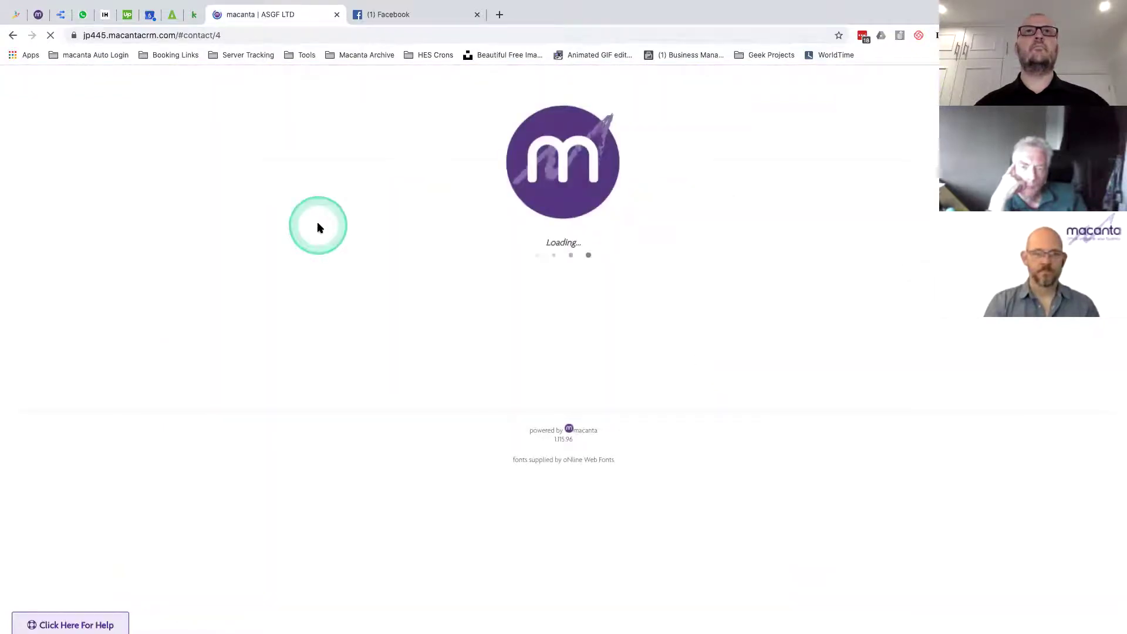
pyautogui.click(194, 263)
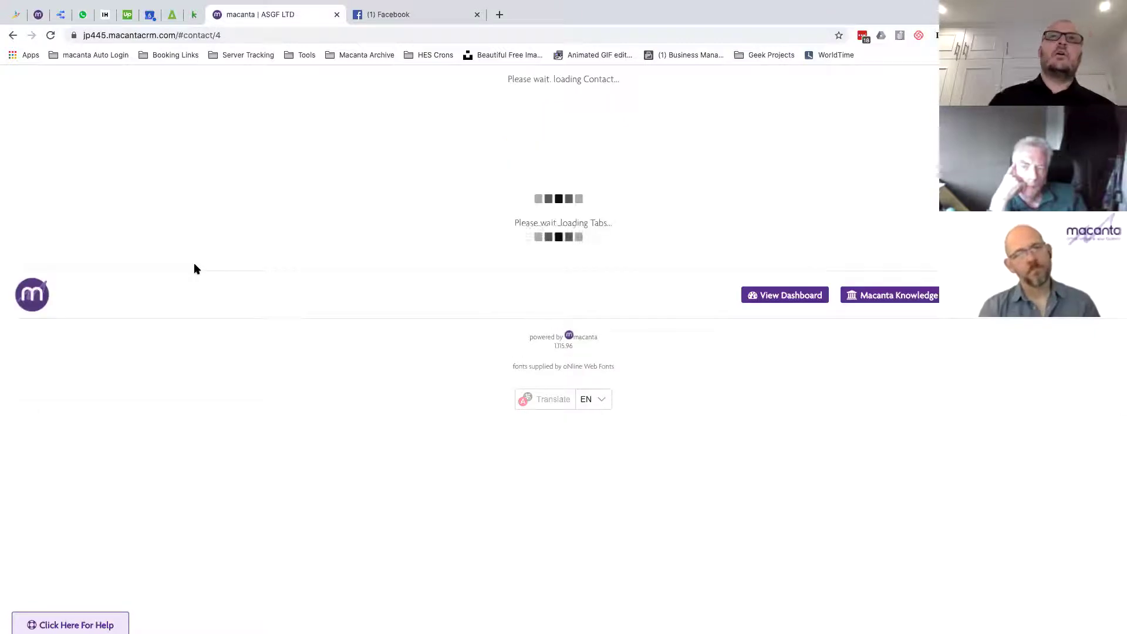
# - Open Project 1 and review its Actions subsection, including the Meeting Location choices, without selecting one
pyautogui.click(73, 287)
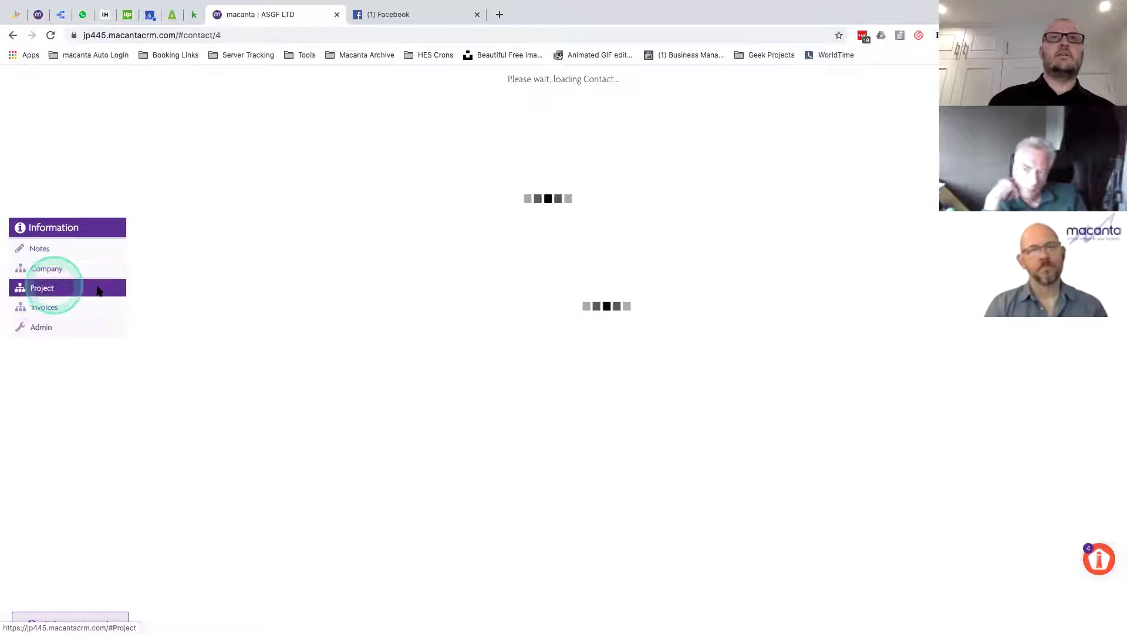
pyautogui.click(737, 299)
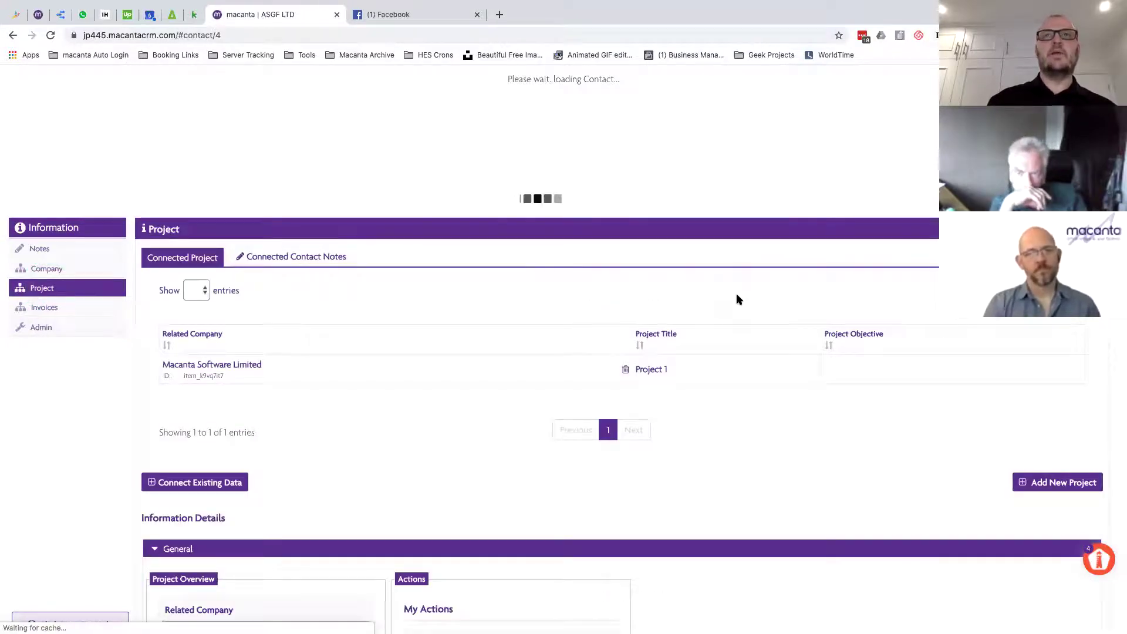
pyautogui.click(517, 374)
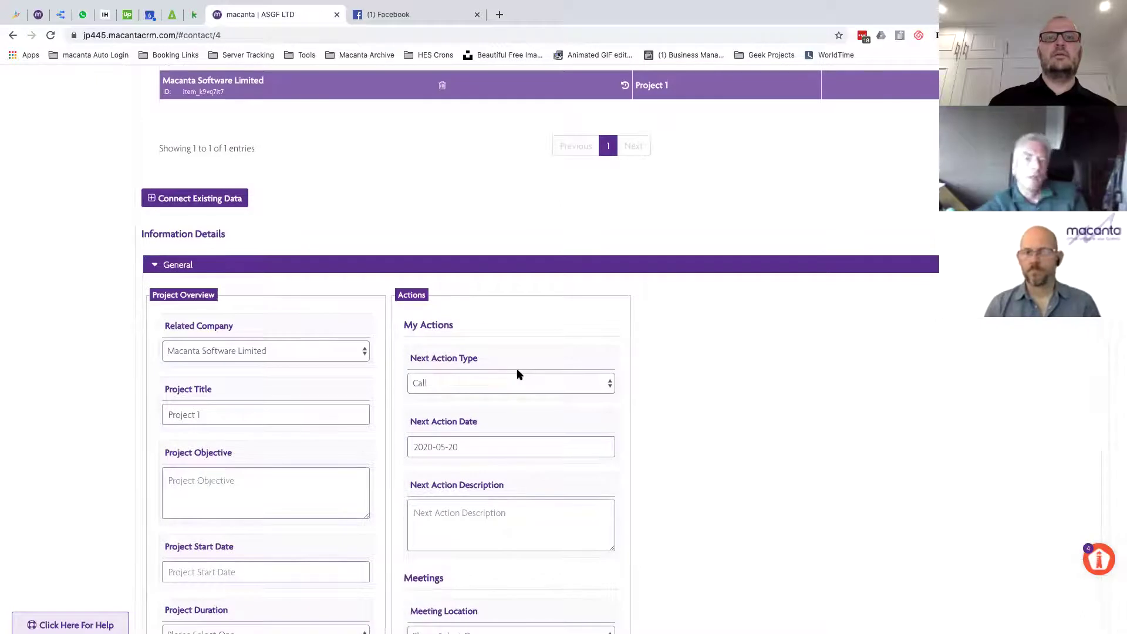
pyautogui.scroll(-3, 519, 374)
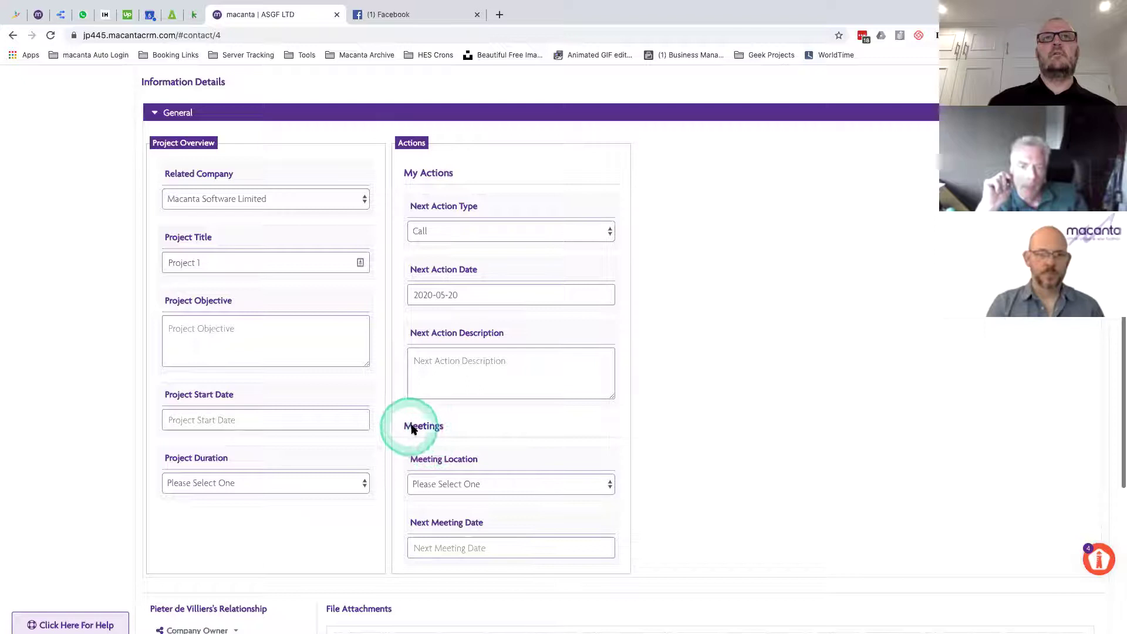
pyautogui.click(522, 485)
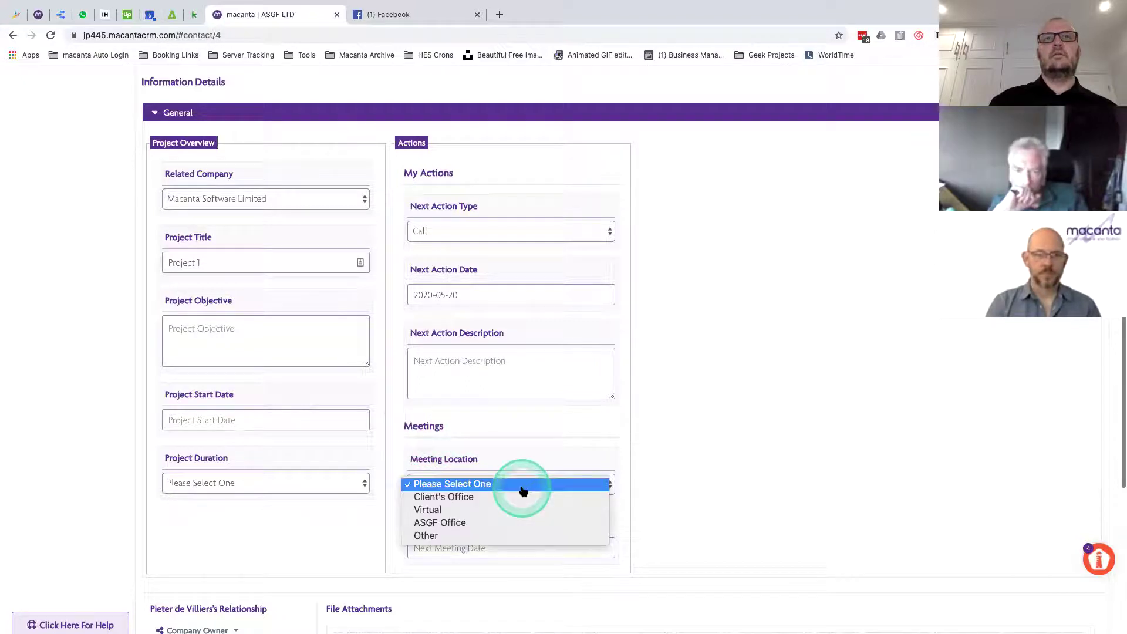
pyautogui.click(536, 455)
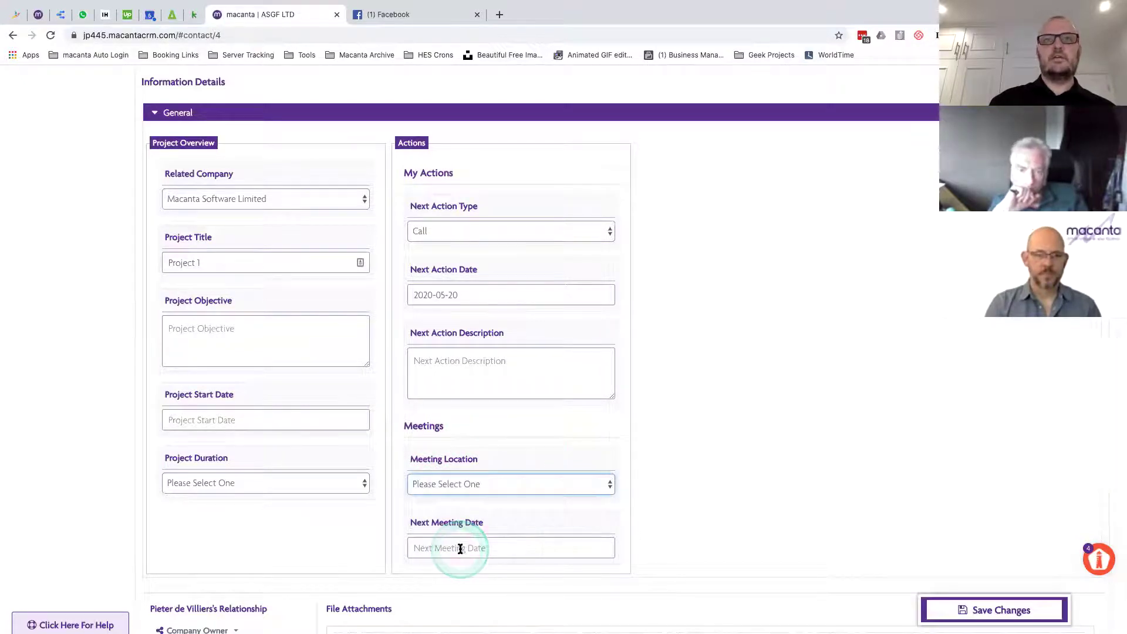
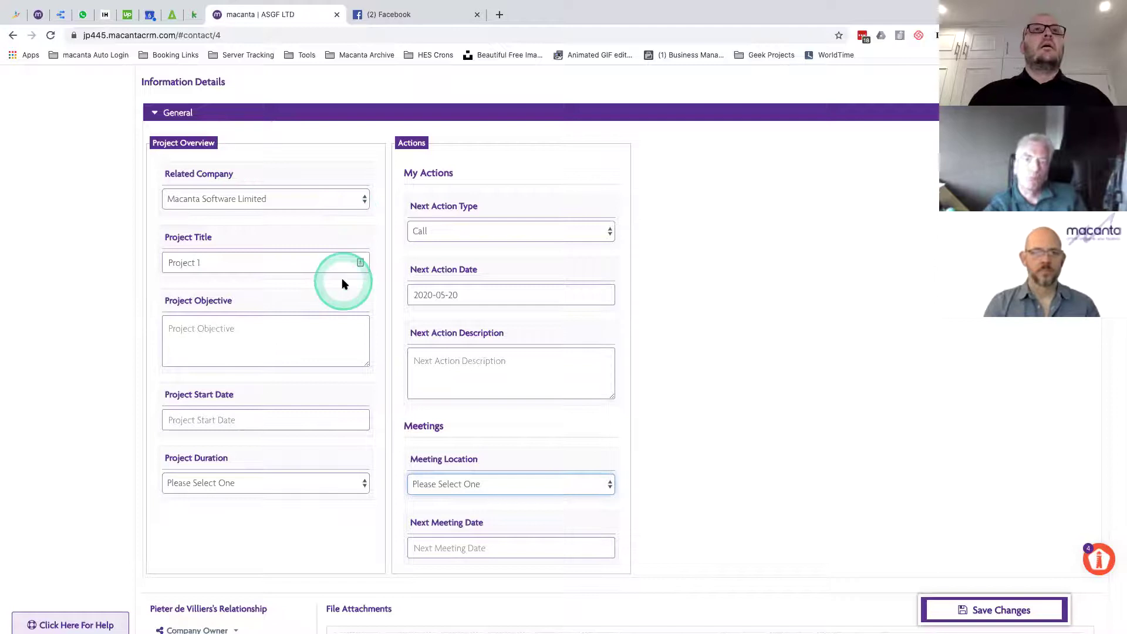
# - Return to the admin Connector and open the Project's connected information setup
pyautogui.scroll(10, 342, 277)
pyautogui.click(42, 247)
pyautogui.click(772, 151)
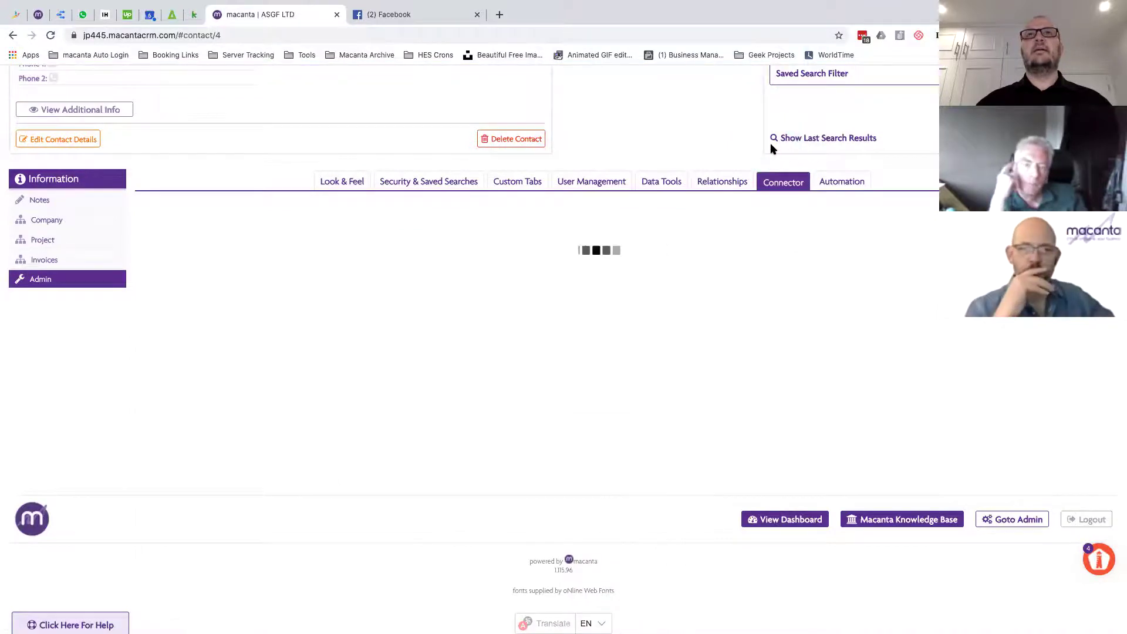
pyautogui.click(353, 475)
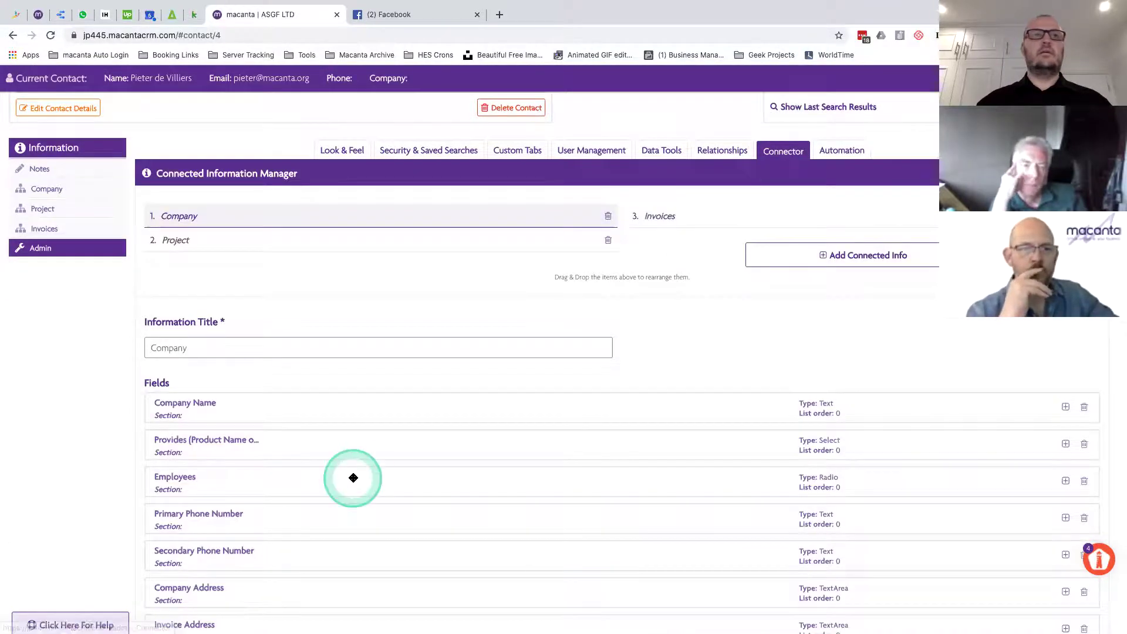
pyautogui.scroll(-5, 353, 477)
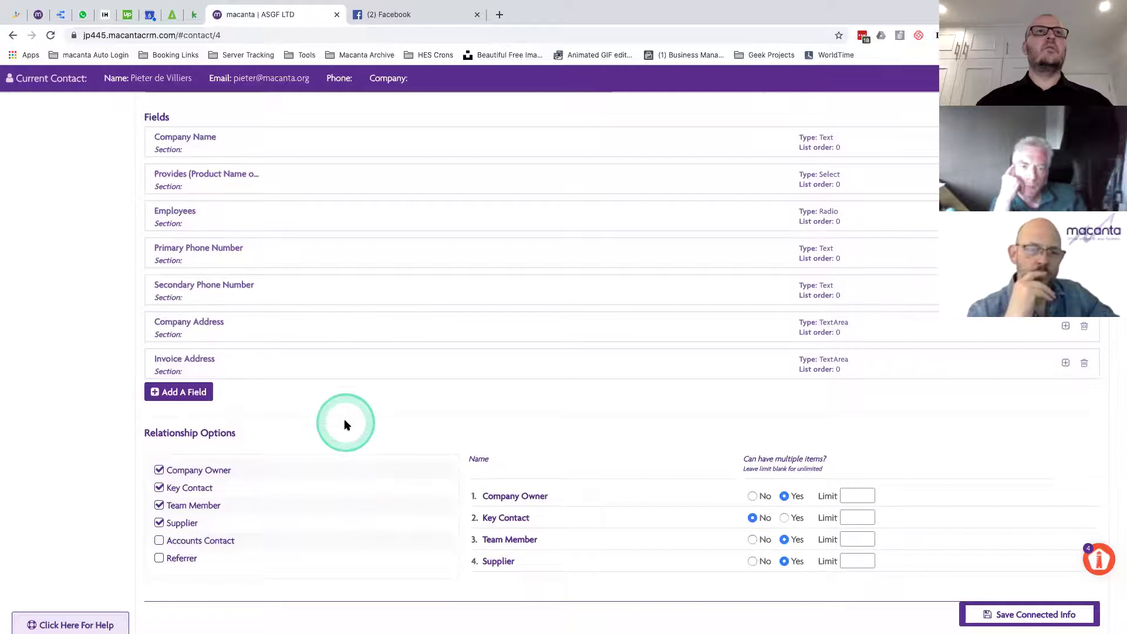
pyautogui.scroll(5, 344, 417)
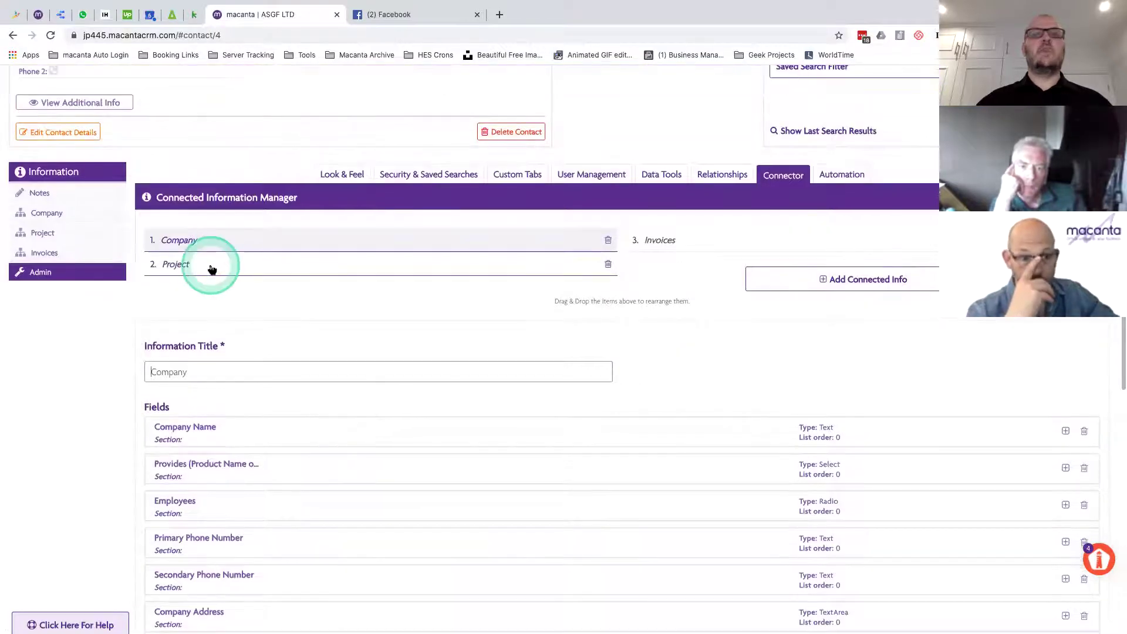
pyautogui.click(211, 266)
pyautogui.scroll(-5, 513, 433)
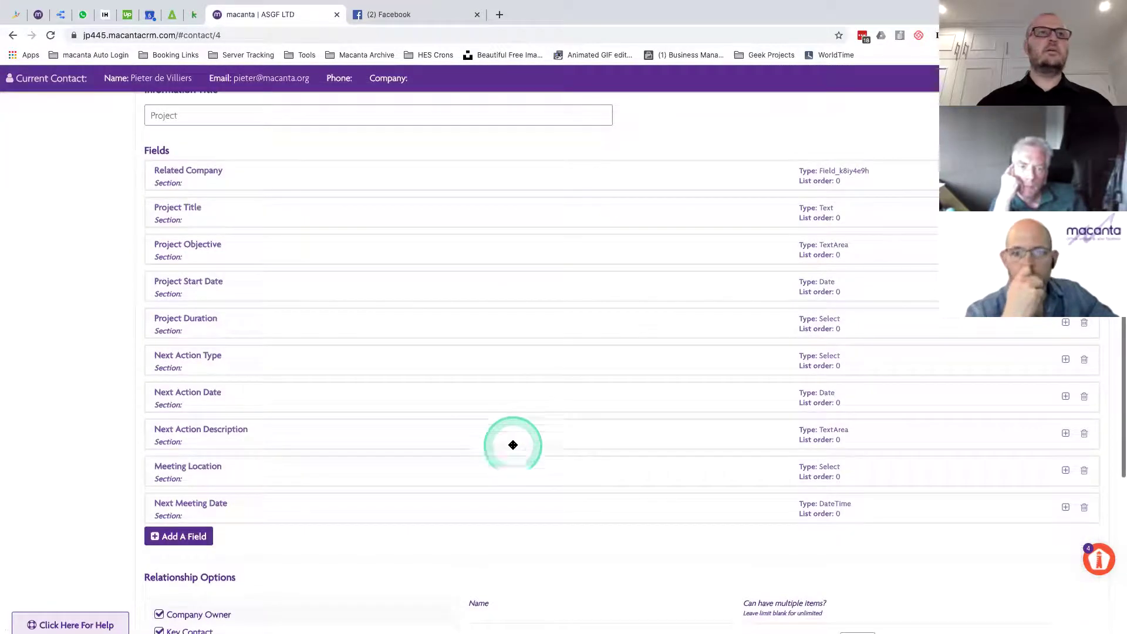
# - Correct the first Next Action Type choice to "Email", copy the whole choices list and save the Project setup
pyautogui.click(322, 357)
pyautogui.scroll(-2, 487, 461)
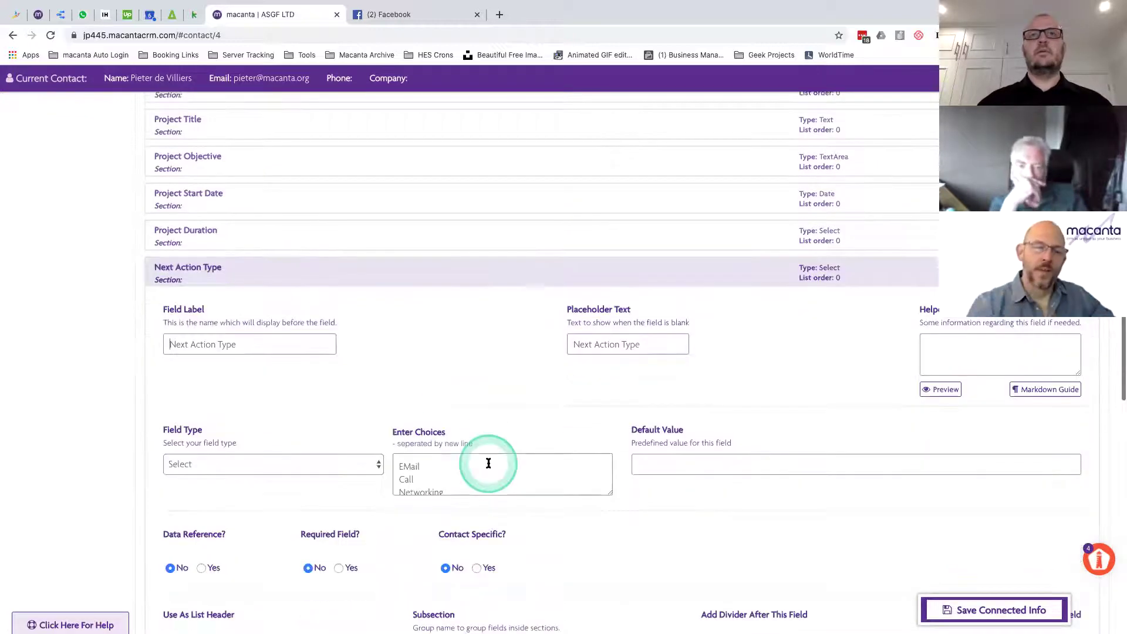
pyautogui.click(411, 466)
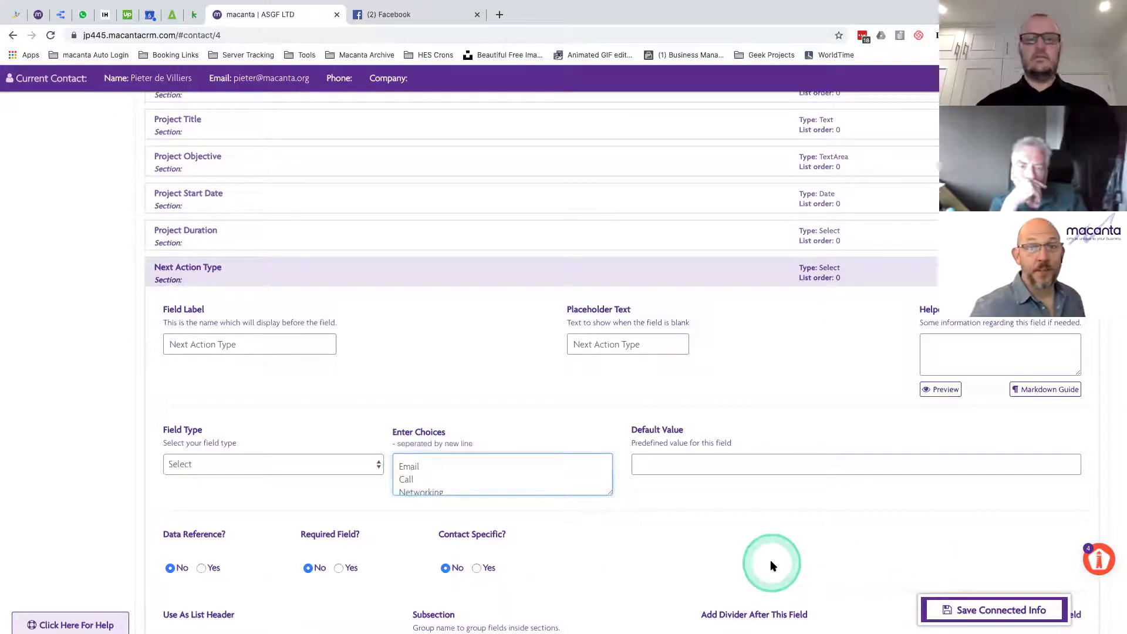
pyautogui.hotkey('ctrl', 'a')
pyautogui.click(963, 607)
pyautogui.click(566, 377)
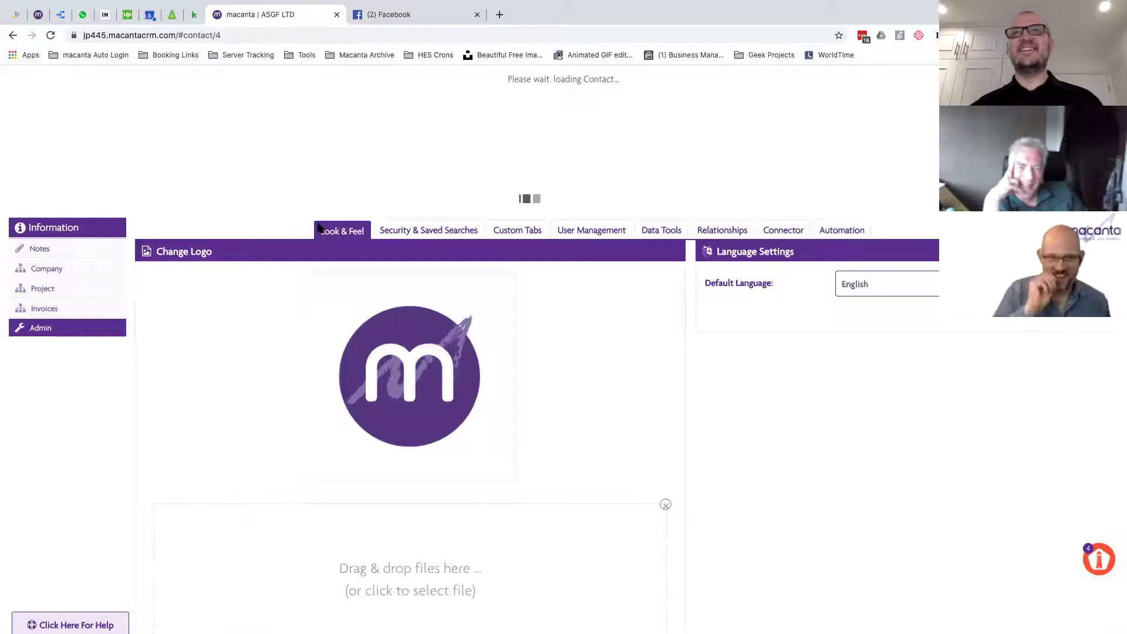
# - Reopen the Project's connected information setup in the Connector after the page reloads
pyautogui.click(783, 230)
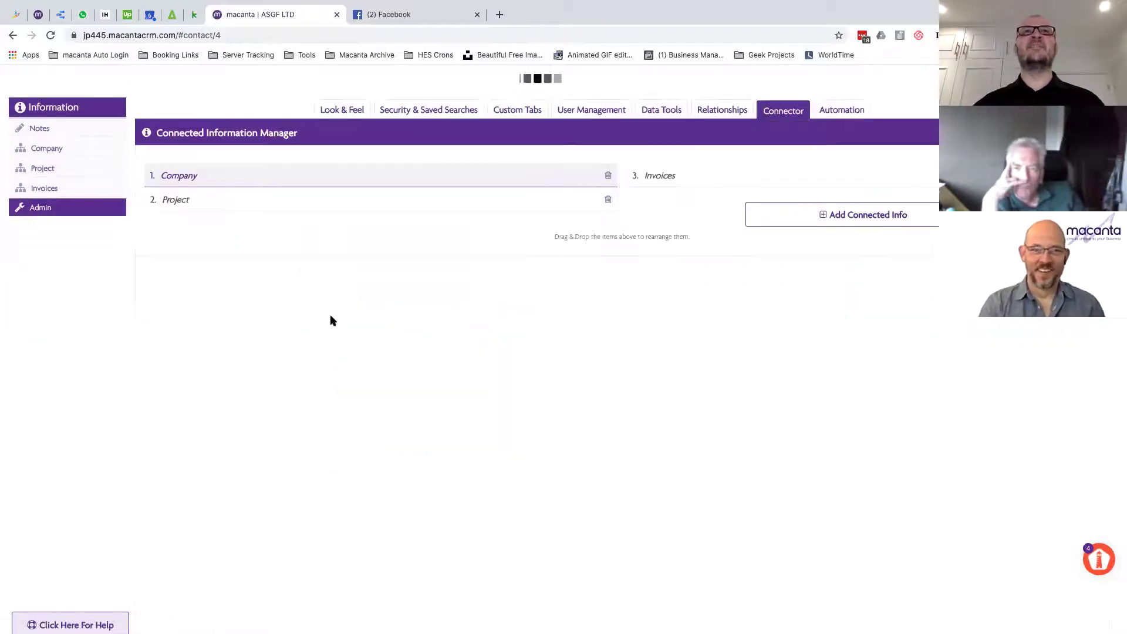
pyautogui.click(244, 205)
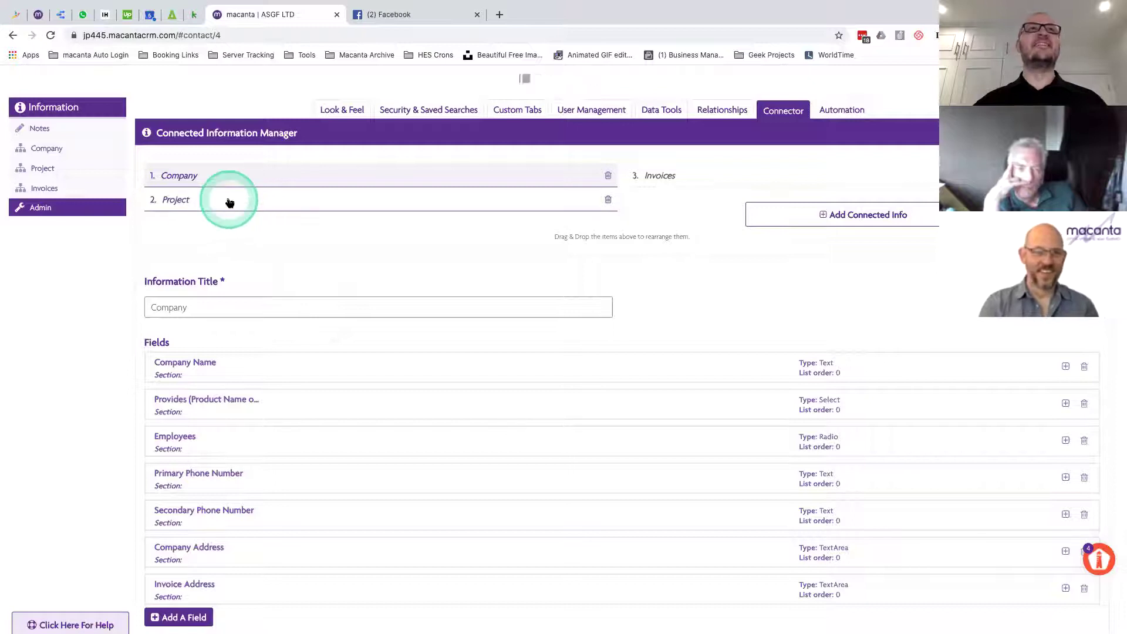
pyautogui.click(554, 358)
pyautogui.scroll(-4, 553, 357)
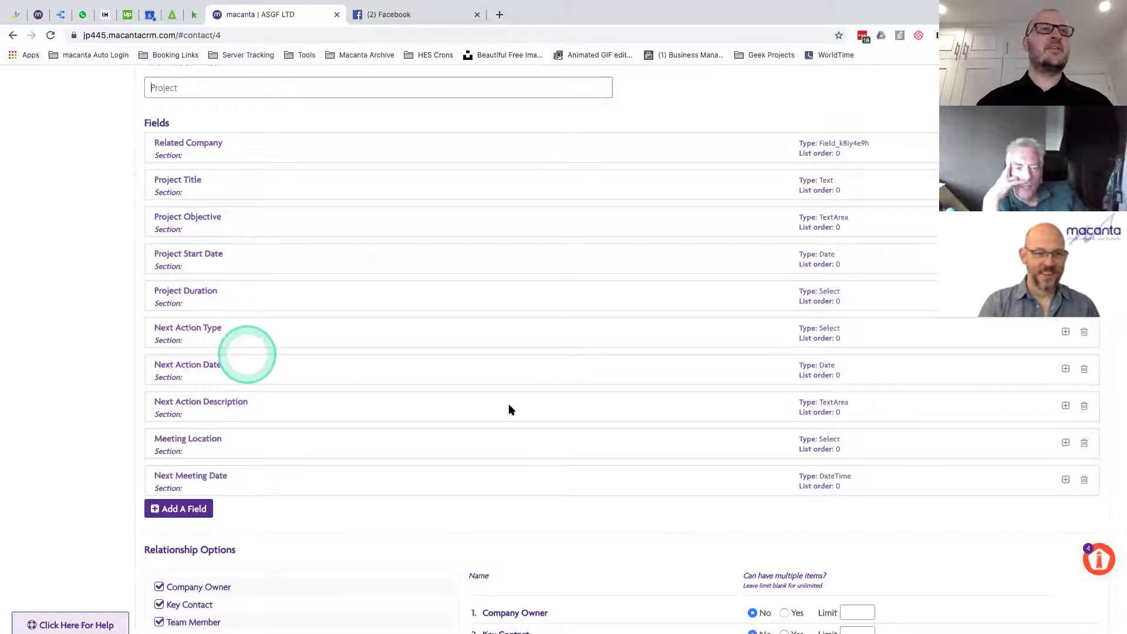
pyautogui.click(577, 450)
pyautogui.scroll(-2, 576, 450)
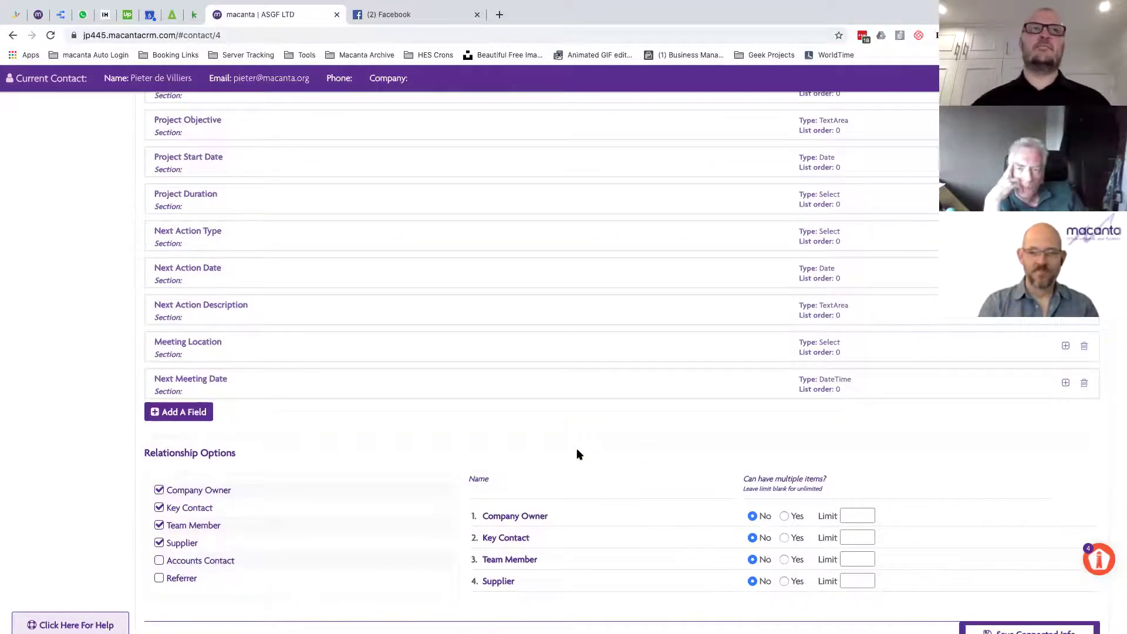
# - Add a new field at the end of the Project fields and label it "Client Action"
pyautogui.click(176, 412)
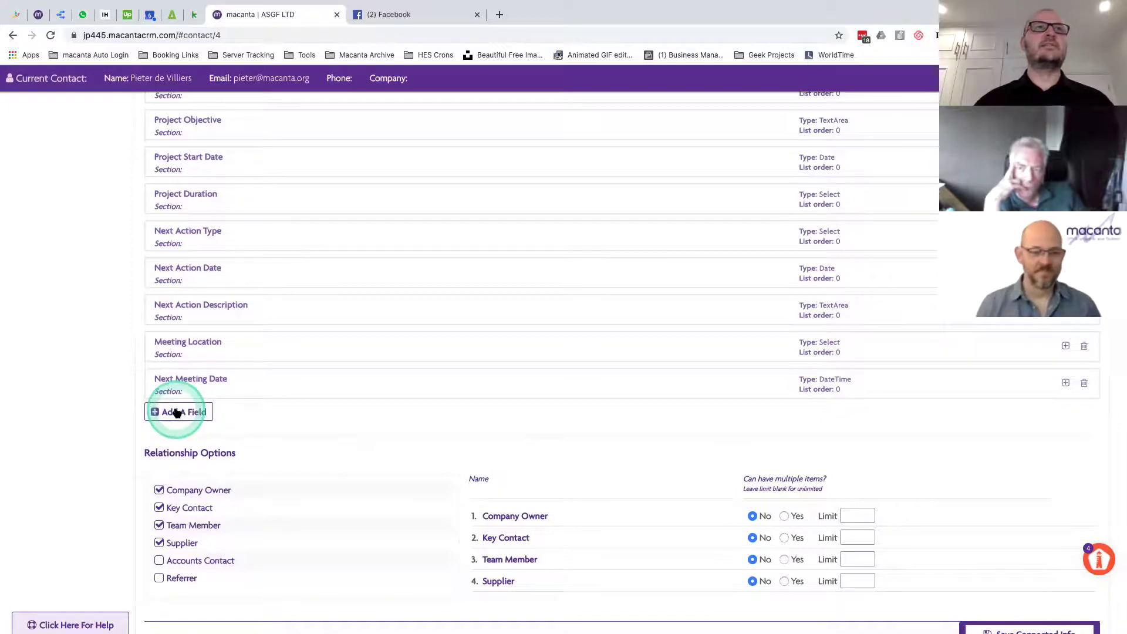
pyautogui.click(176, 412)
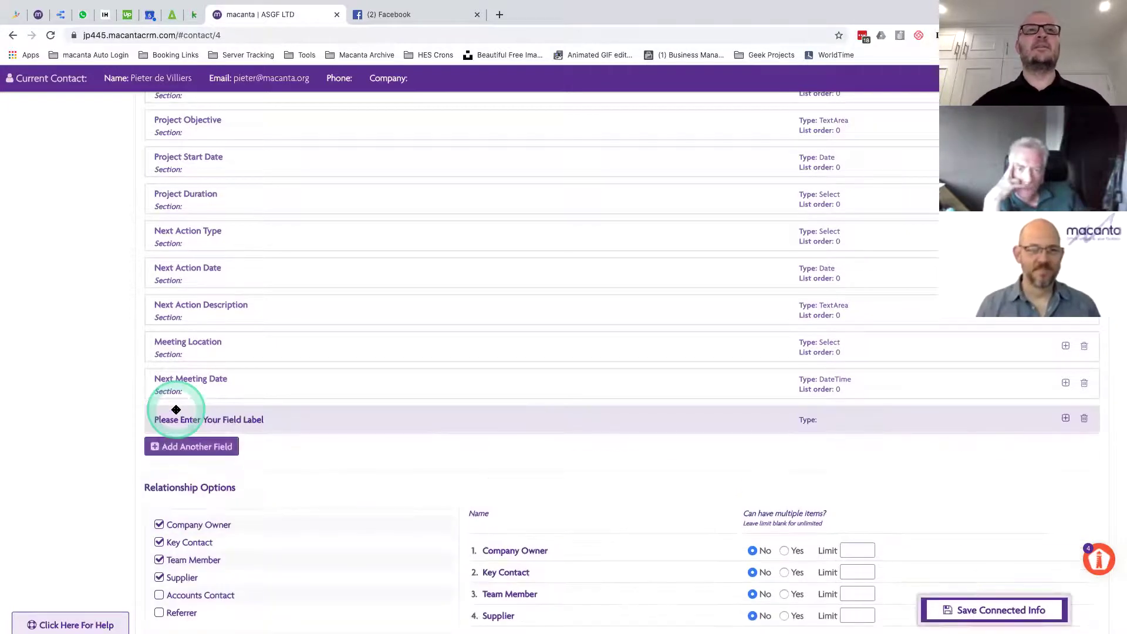
pyautogui.scroll(-6, 515, 451)
pyautogui.scroll(2, 434, 195)
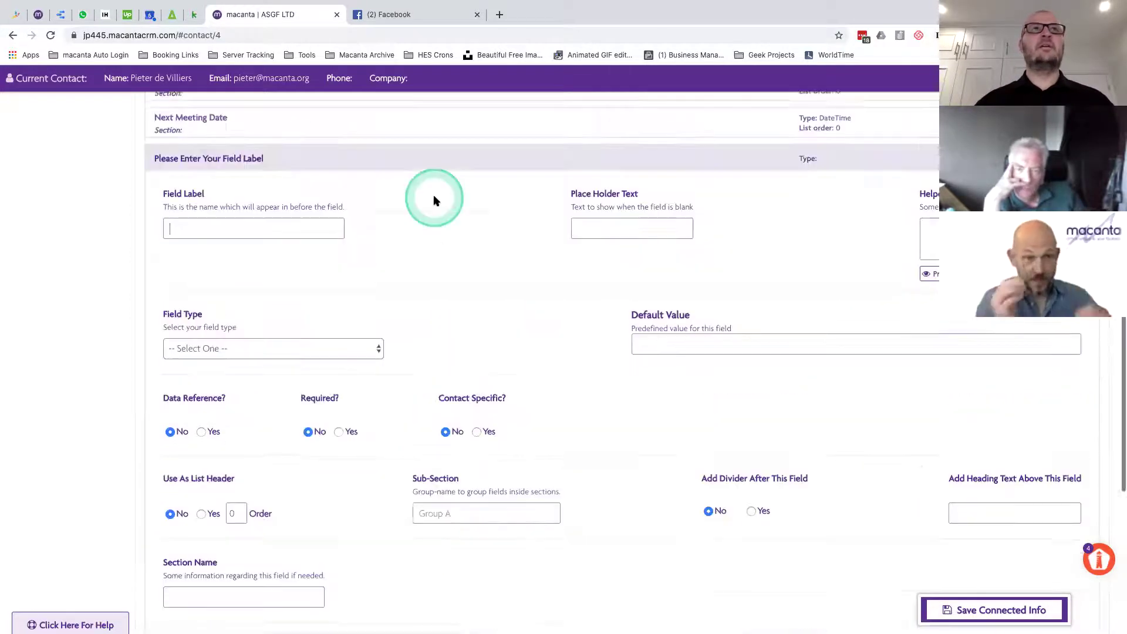
pyautogui.write('Client')
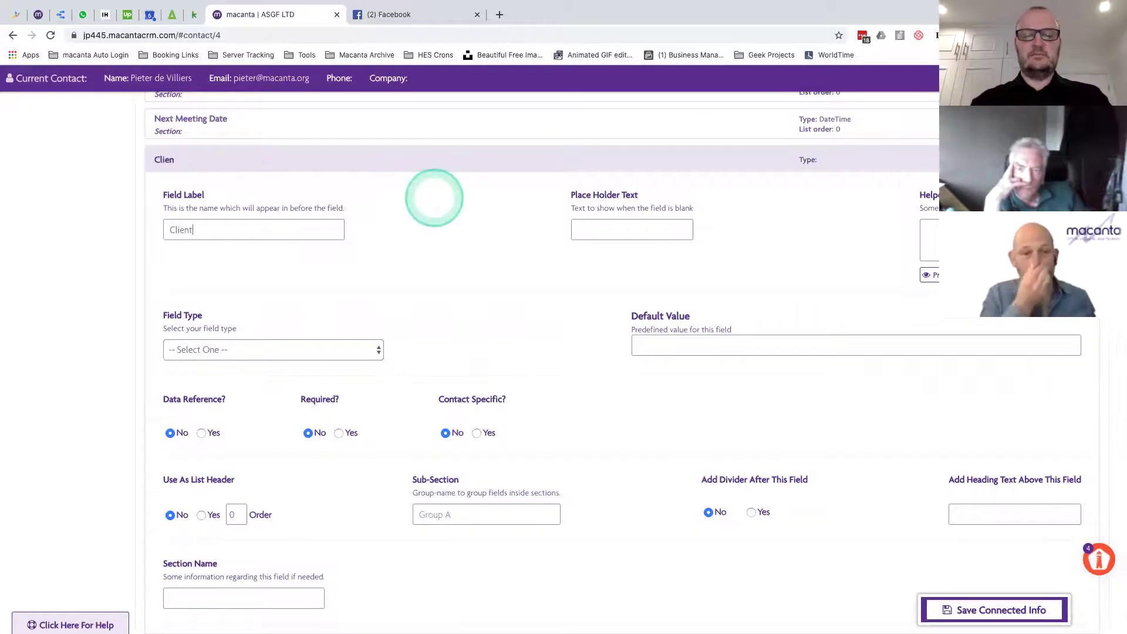
pyautogui.write(' Action')
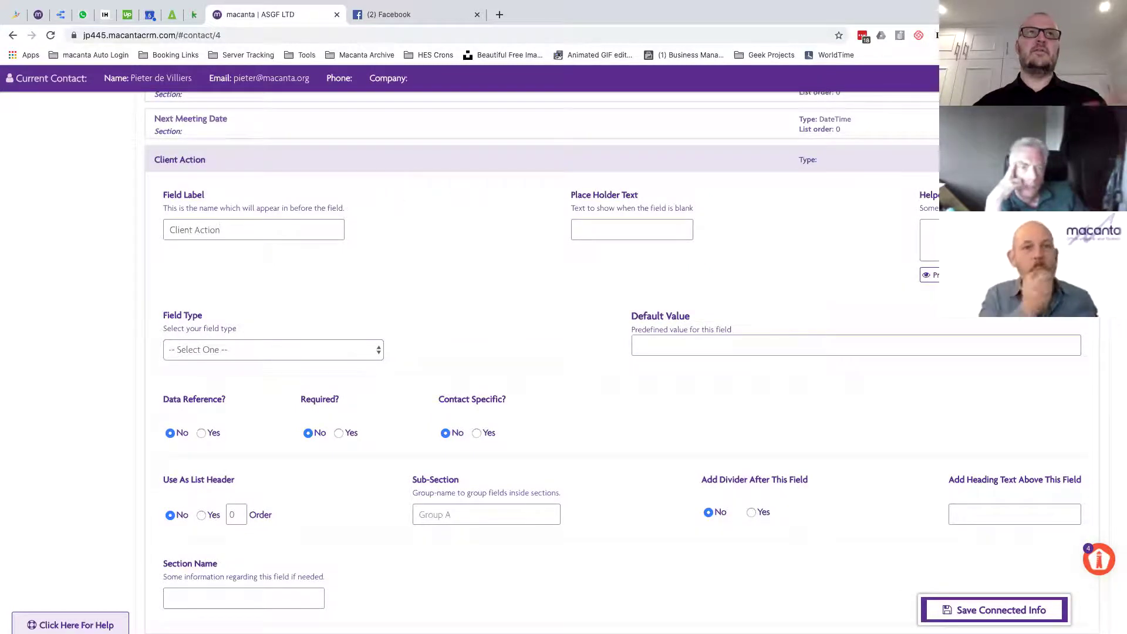
# - Make the new field a Select labelled "Client Action Type" and paste in the choices copied from Next Action Type
pyautogui.click(270, 358)
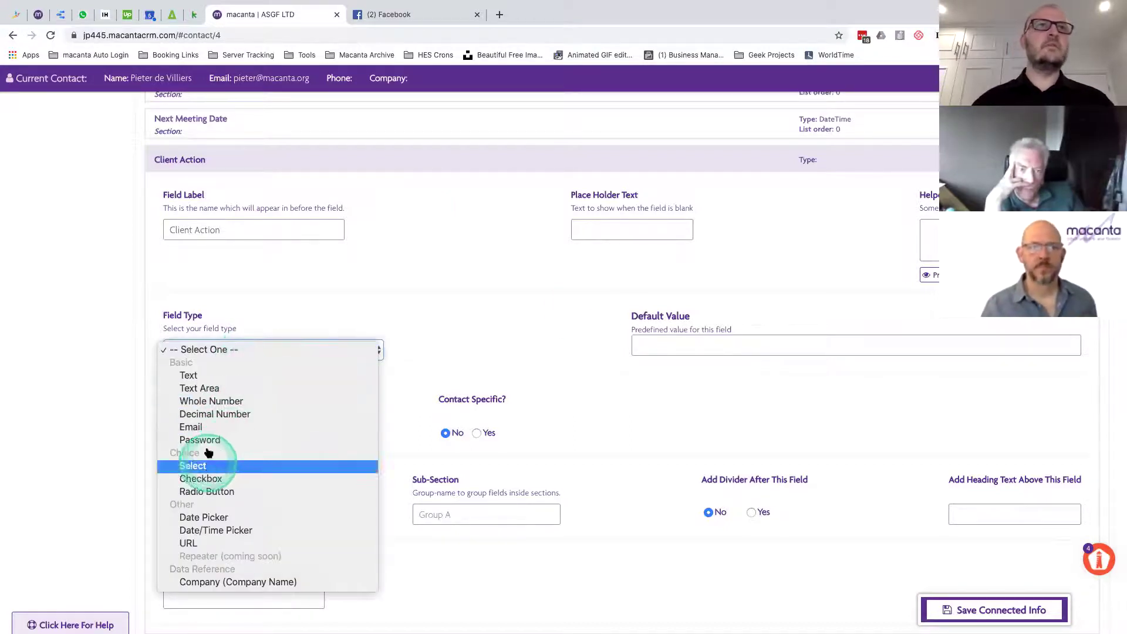
pyautogui.click(194, 465)
pyautogui.click(240, 230)
pyautogui.write('Type')
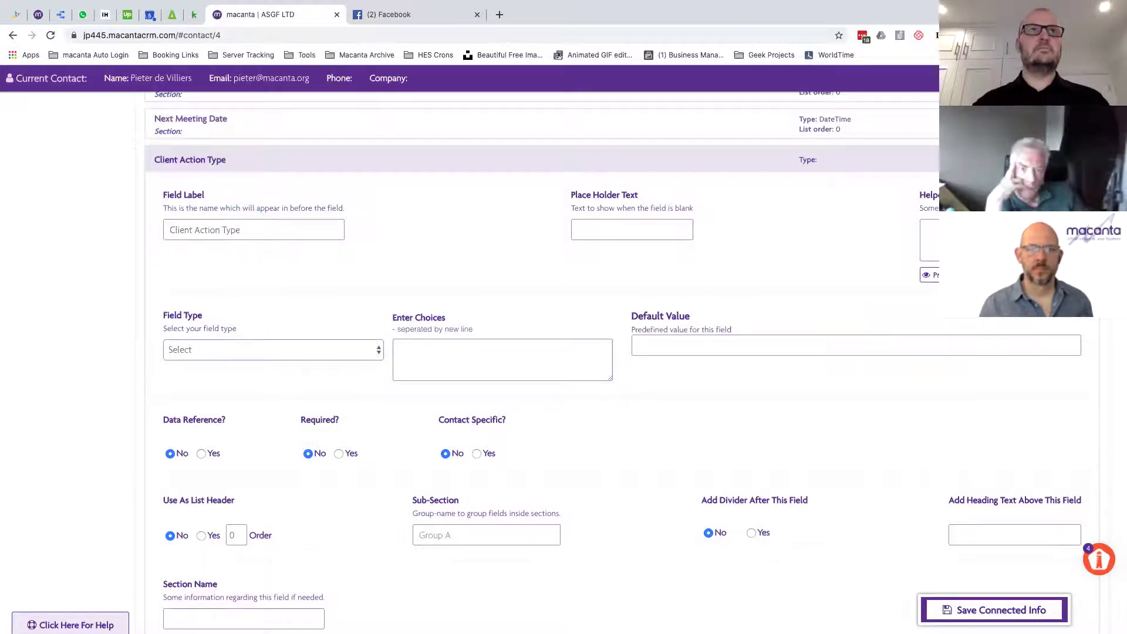
pyautogui.click(415, 350)
pyautogui.hotkey('ctrl', 'v')
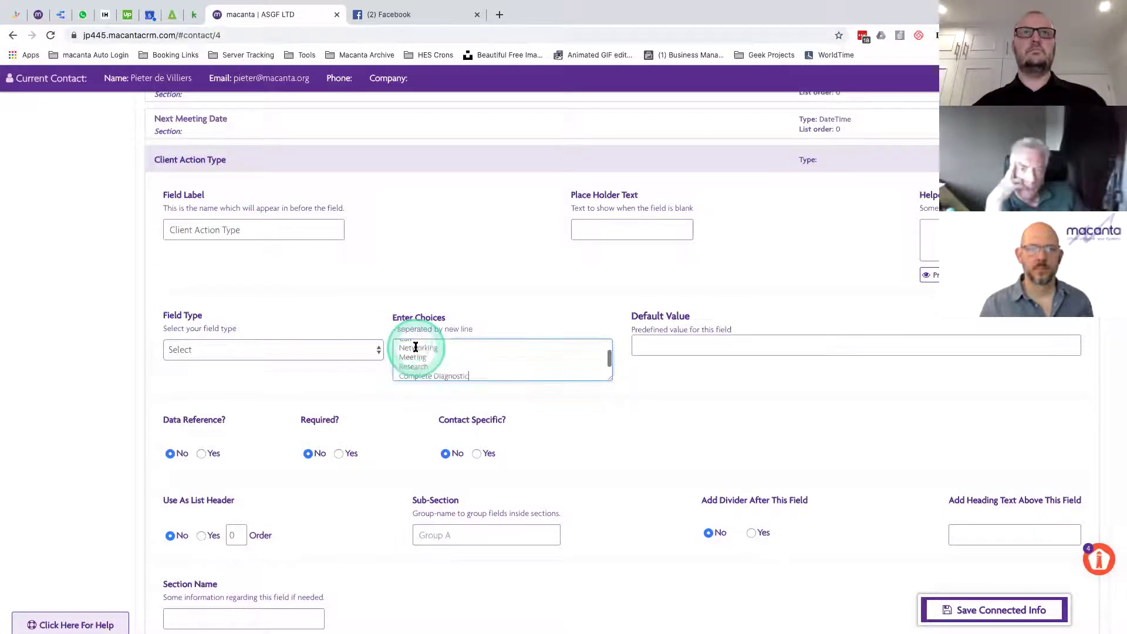
# - Copy the label "Client Action Type" into the new field's placeholder text
pyautogui.click(254, 226)
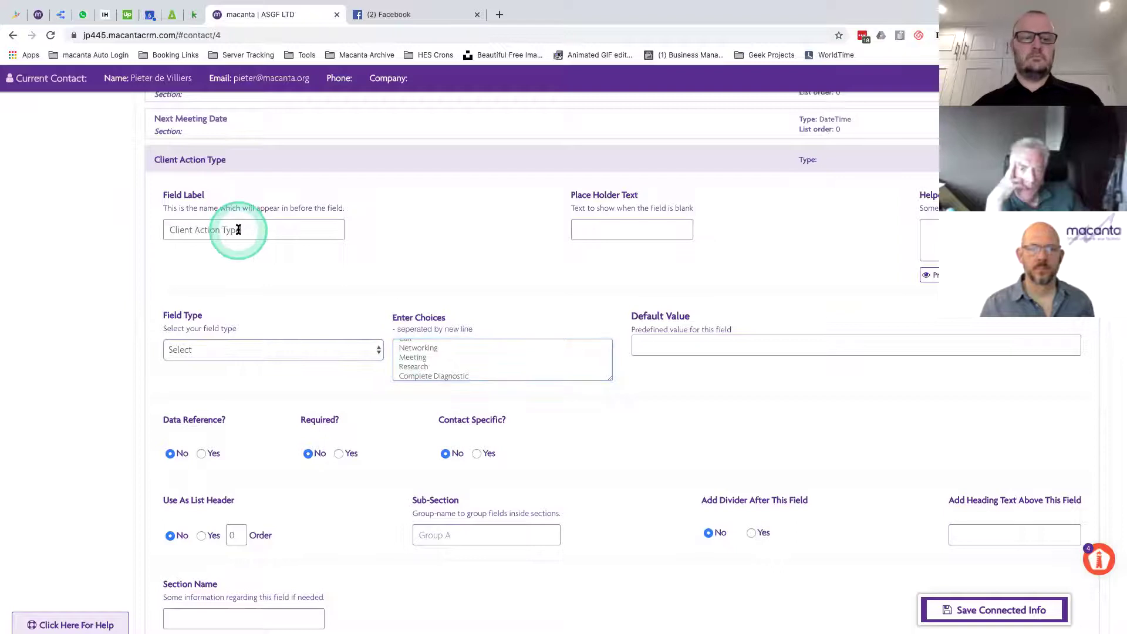
pyautogui.tripleClick(239, 230)
pyautogui.hotkey('ctrl', 'c')
pyautogui.click(611, 227)
pyautogui.hotkey('ctrl', 'v')
# - Assign the new client action field to the subsection "Client Actions"
pyautogui.scroll(-3, 612, 229)
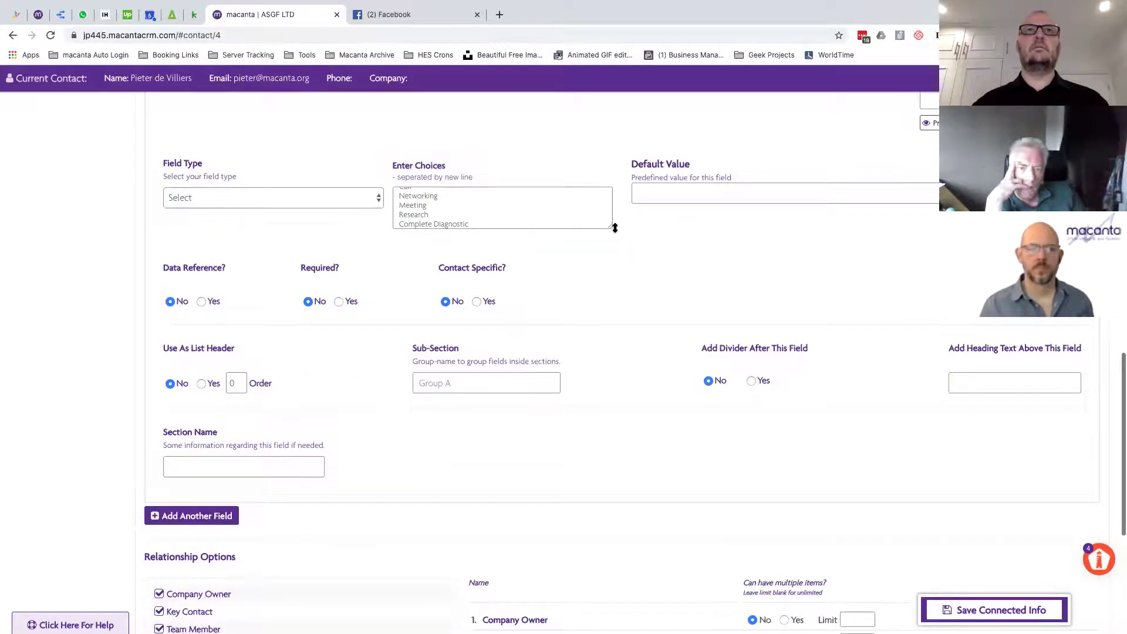
pyautogui.click(441, 380)
pyautogui.write('Client Actions')
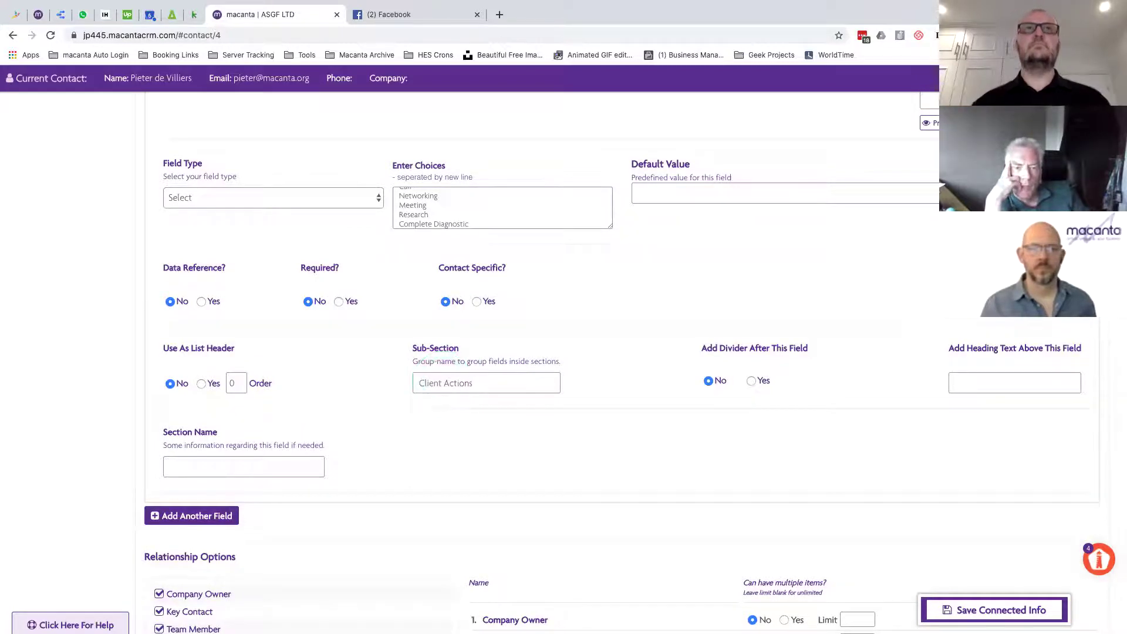
# - Change the new client action field's type from Select to Text Area
pyautogui.scroll(3, 508, 362)
pyautogui.scroll(1, 469, 307)
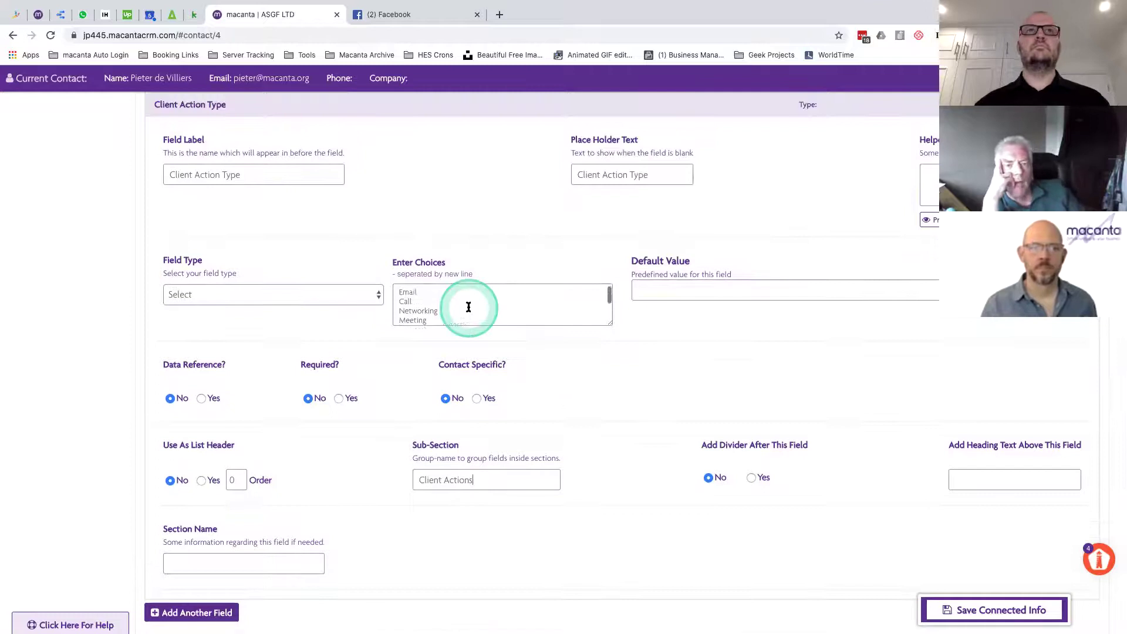
pyautogui.moveTo(309, 297); pyautogui.dragTo(217, 217)
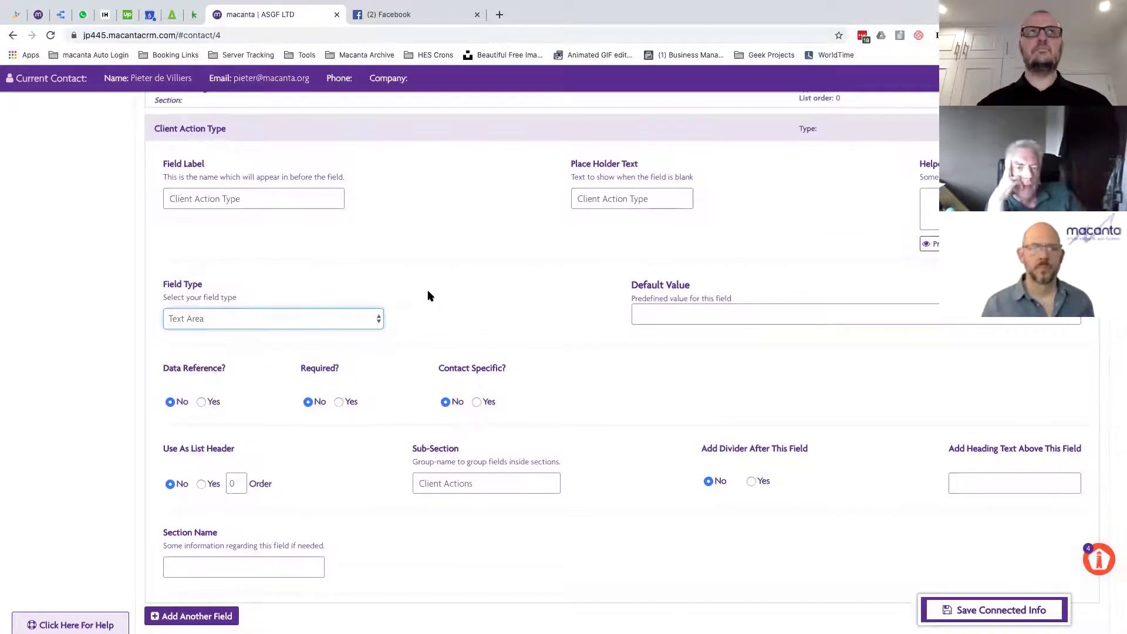
# - Review the Project's existing action and meeting fields together with the new client action field's settings
pyautogui.scroll(3, 427, 295)
pyautogui.scroll(1, 428, 295)
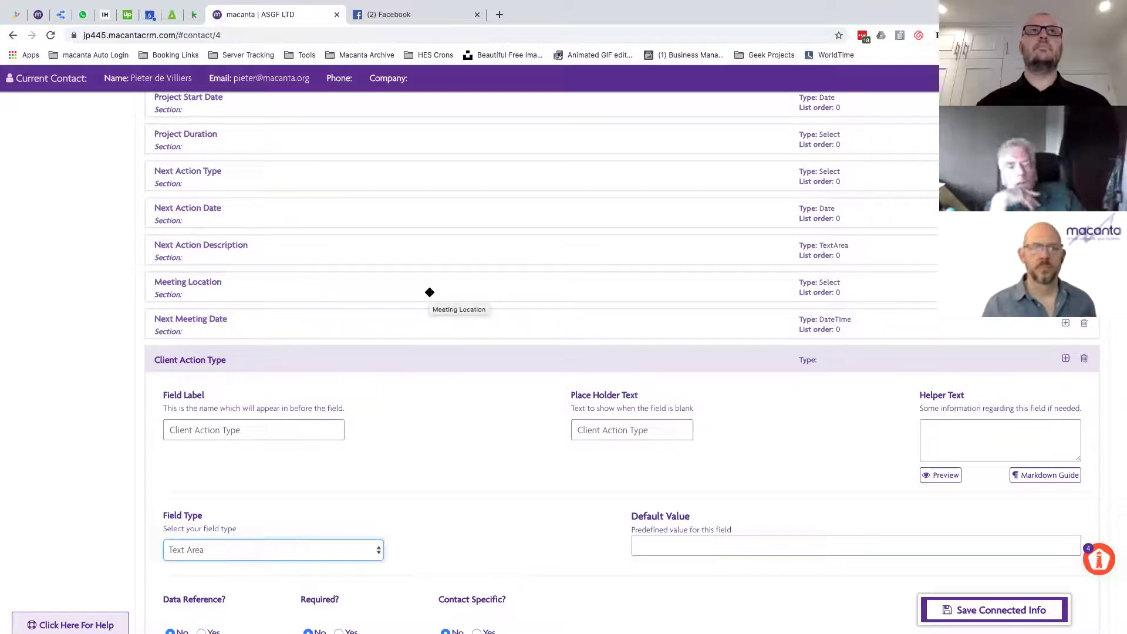
pyautogui.click(477, 442)
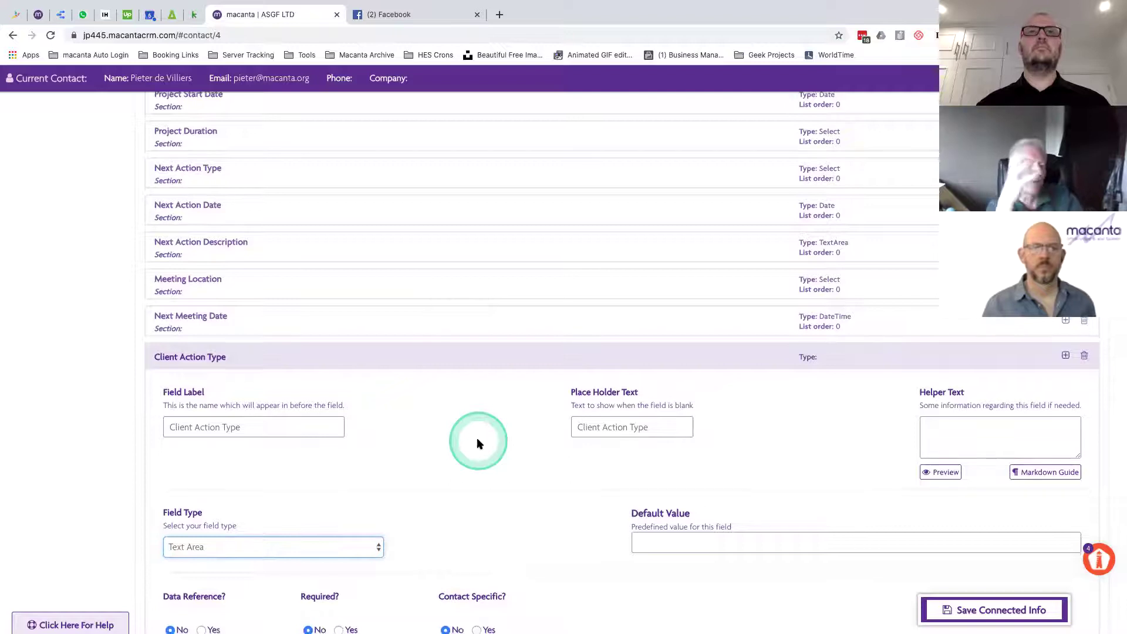
pyautogui.scroll(-4, 478, 443)
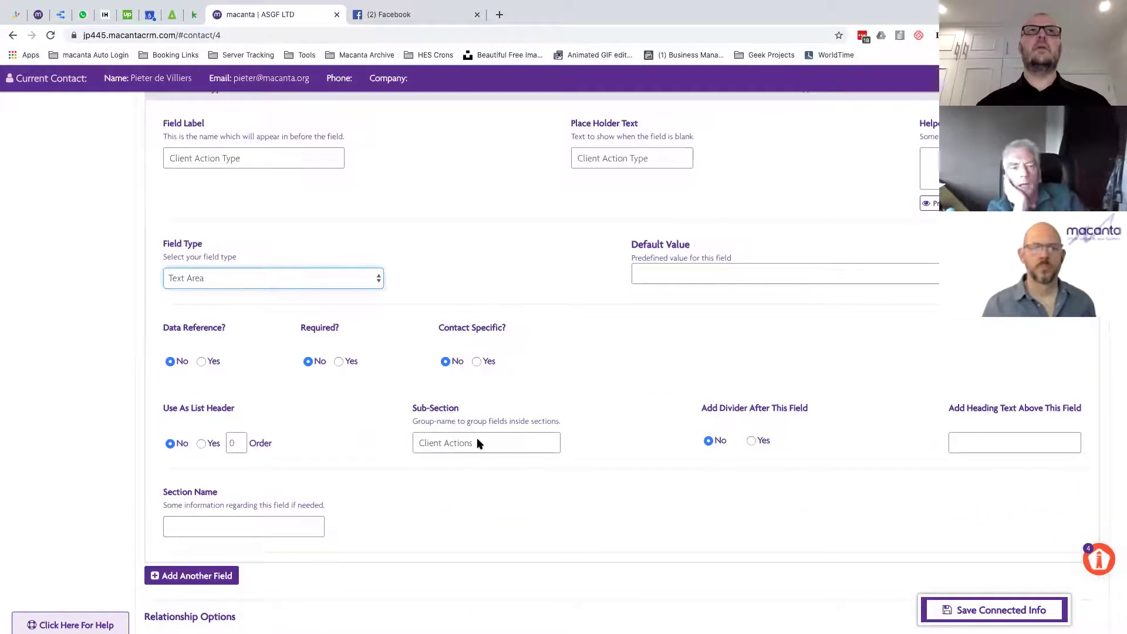
pyautogui.scroll(6, 478, 443)
pyautogui.scroll(2, 479, 440)
pyautogui.scroll(-5, 478, 440)
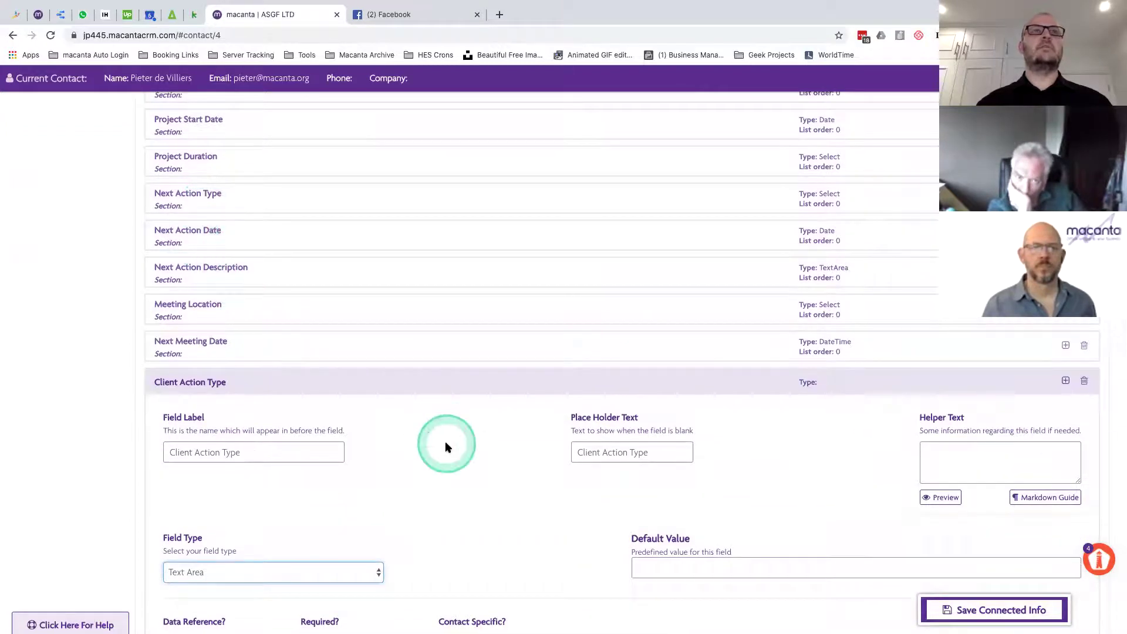
pyautogui.scroll(-2, 512, 496)
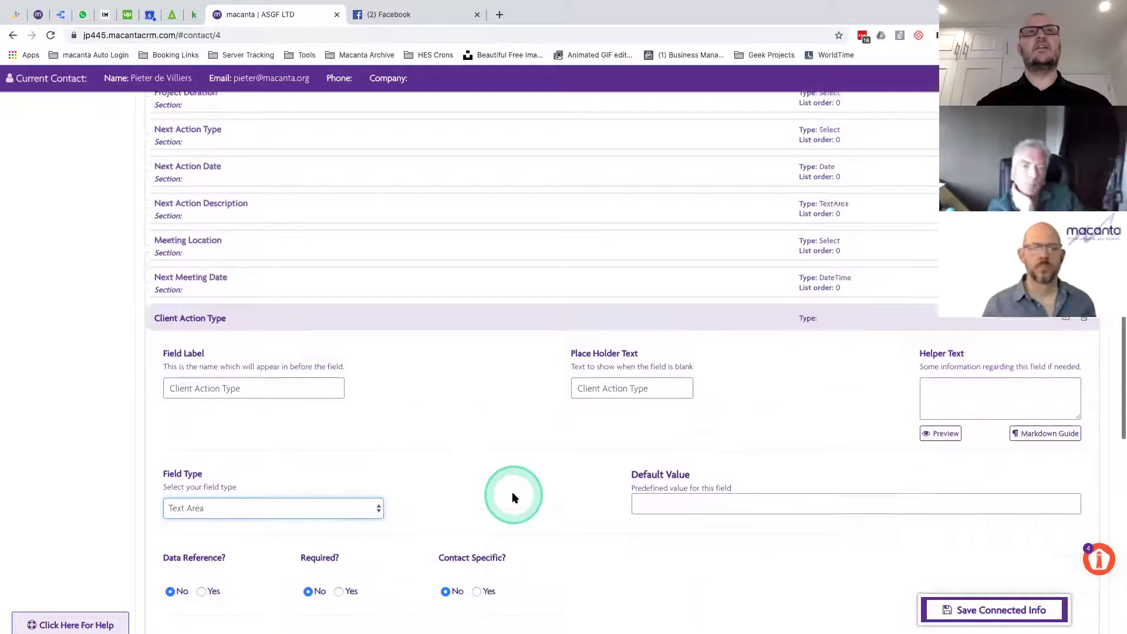
pyautogui.scroll(-2, 512, 496)
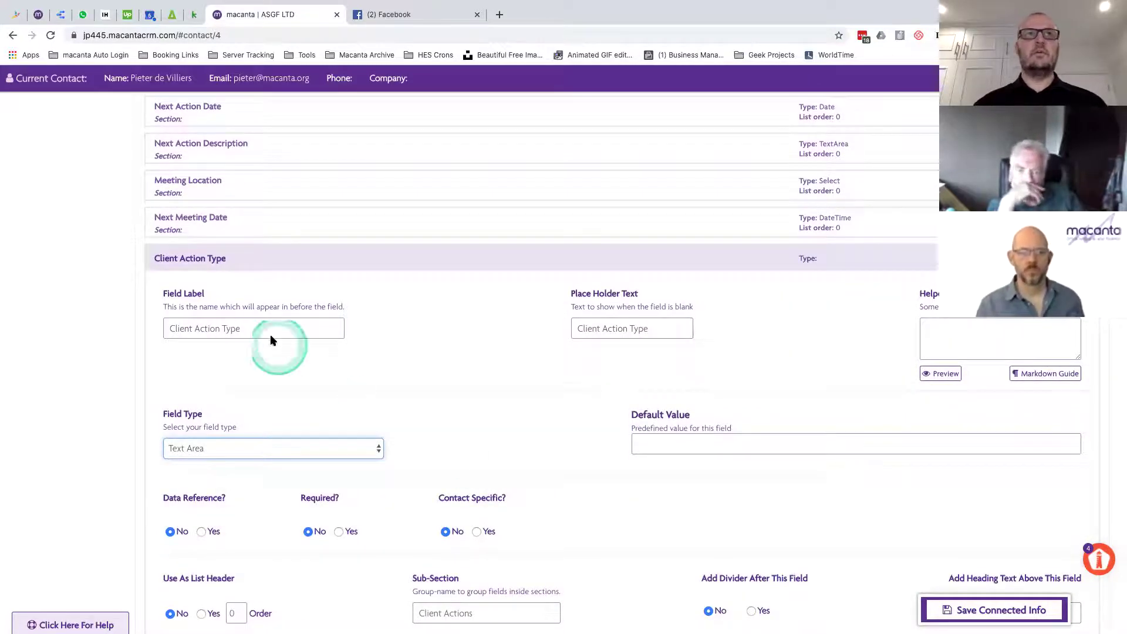
# - Relabel the new field "Client Action Description" and use the same text as its placeholder
pyautogui.doubleClick(231, 331)
pyautogui.write('D')
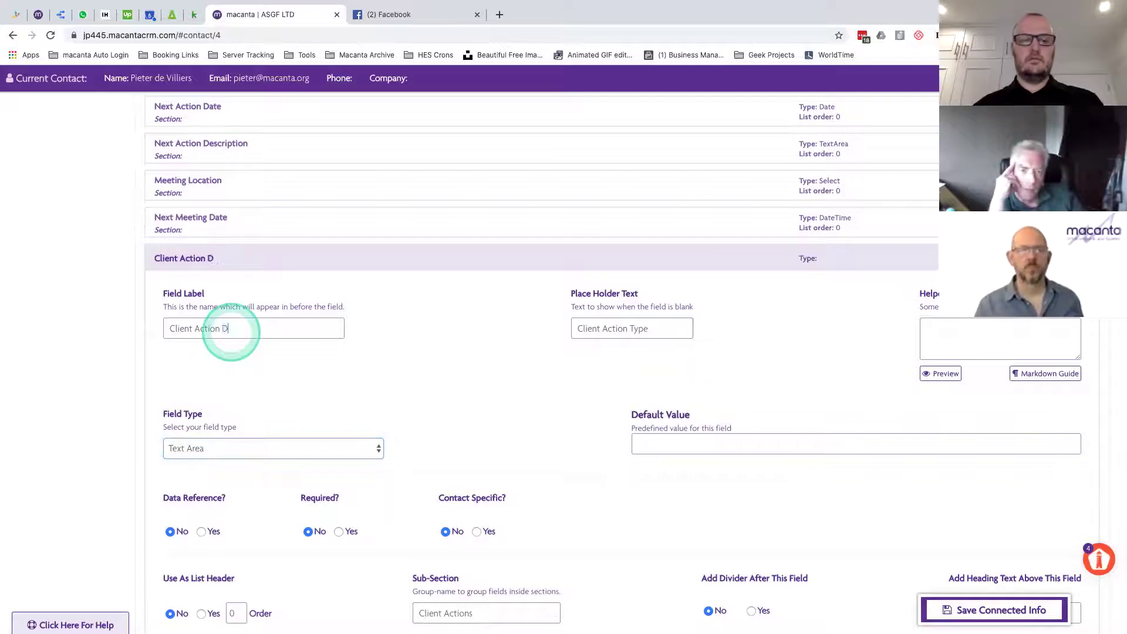
pyautogui.write('escription')
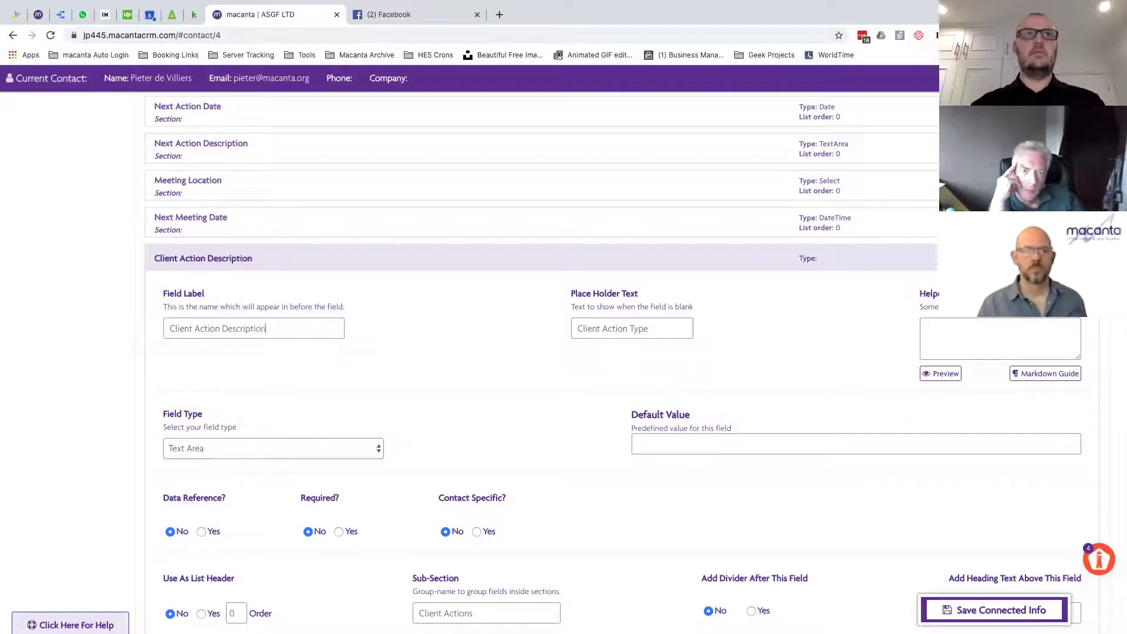
pyautogui.tripleClick(232, 332)
pyautogui.press('super+c')
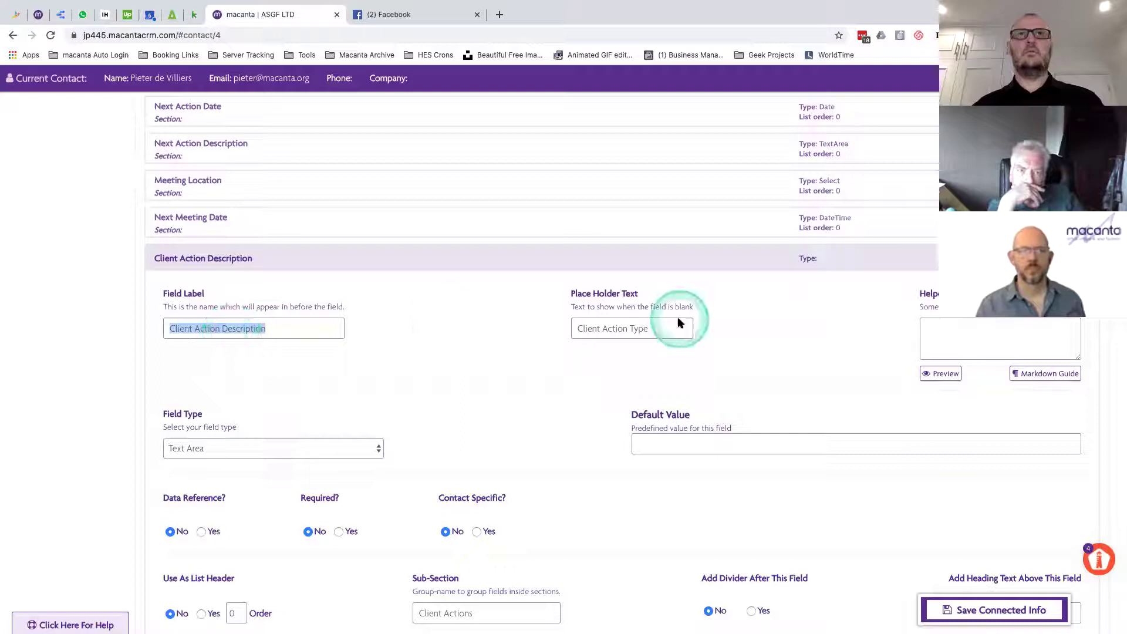
pyautogui.click(663, 327)
pyautogui.moveTo(663, 328); pyautogui.dragTo(521, 333)
pyautogui.press('super+v')
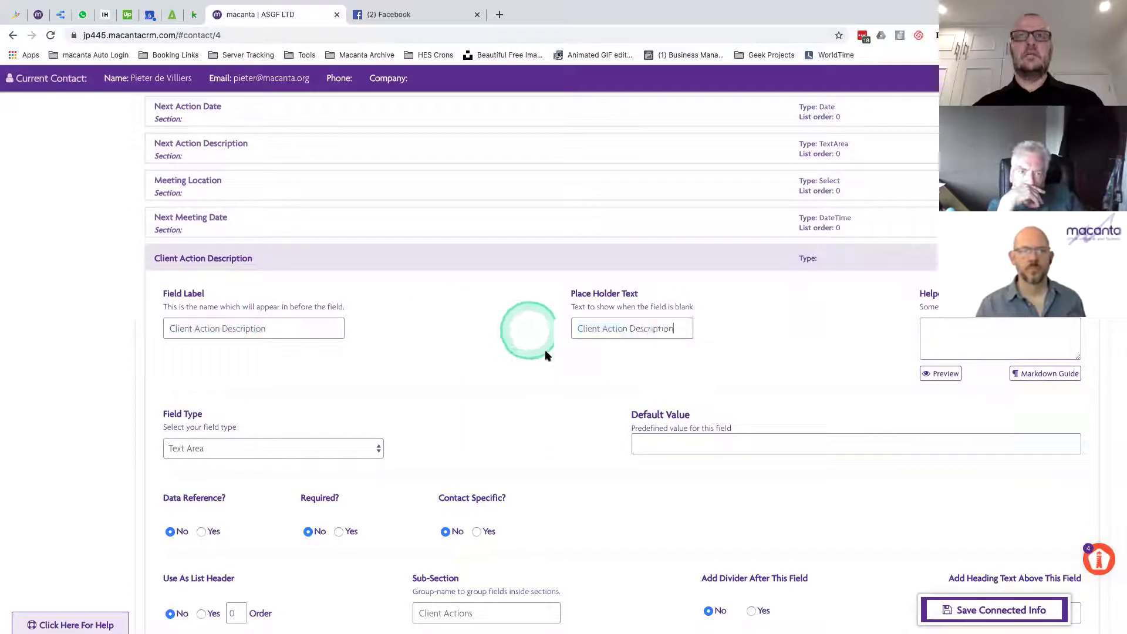
# - Add another Project field labelled "Client Action Date" and use the same text as its placeholder
pyautogui.click(523, 403)
pyautogui.scroll(-3, 522, 403)
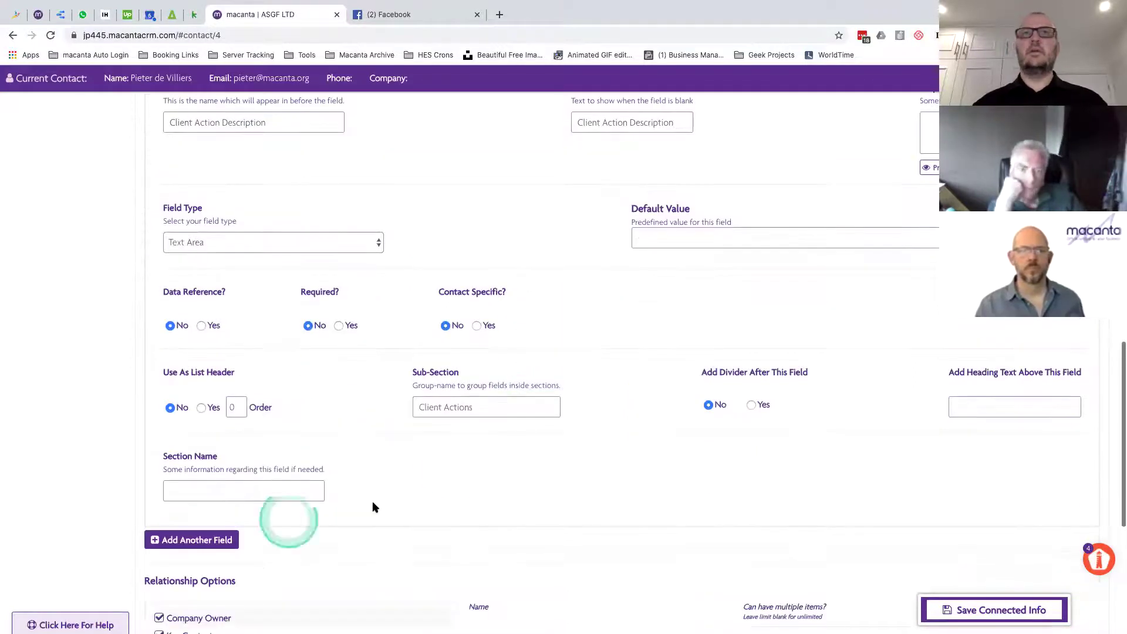
pyautogui.click(217, 540)
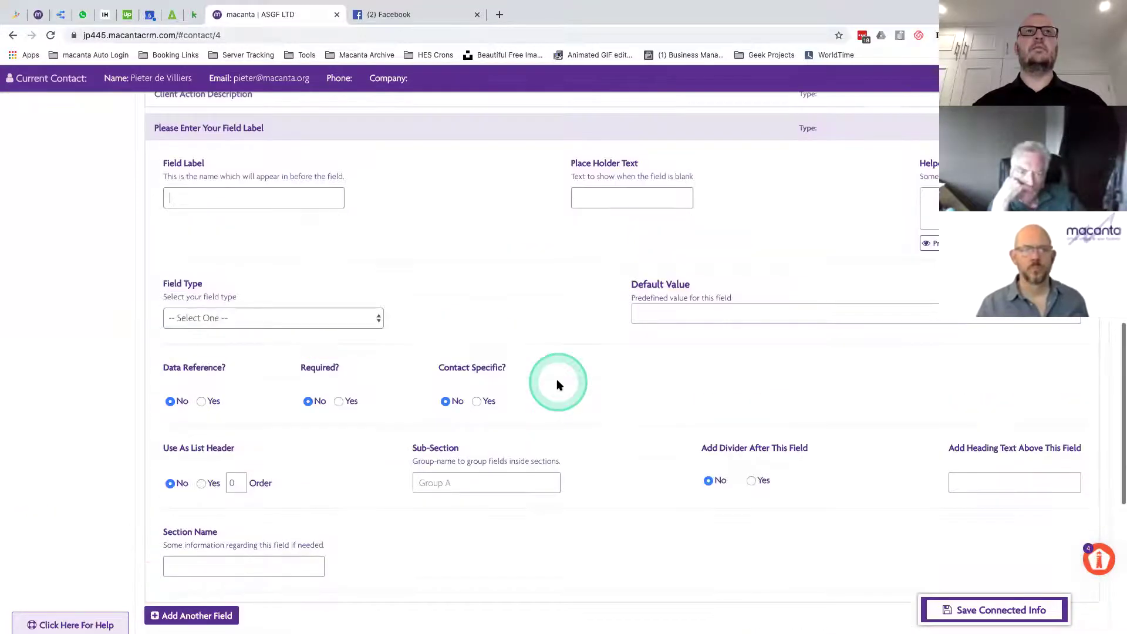
pyautogui.write('Client Action Date')
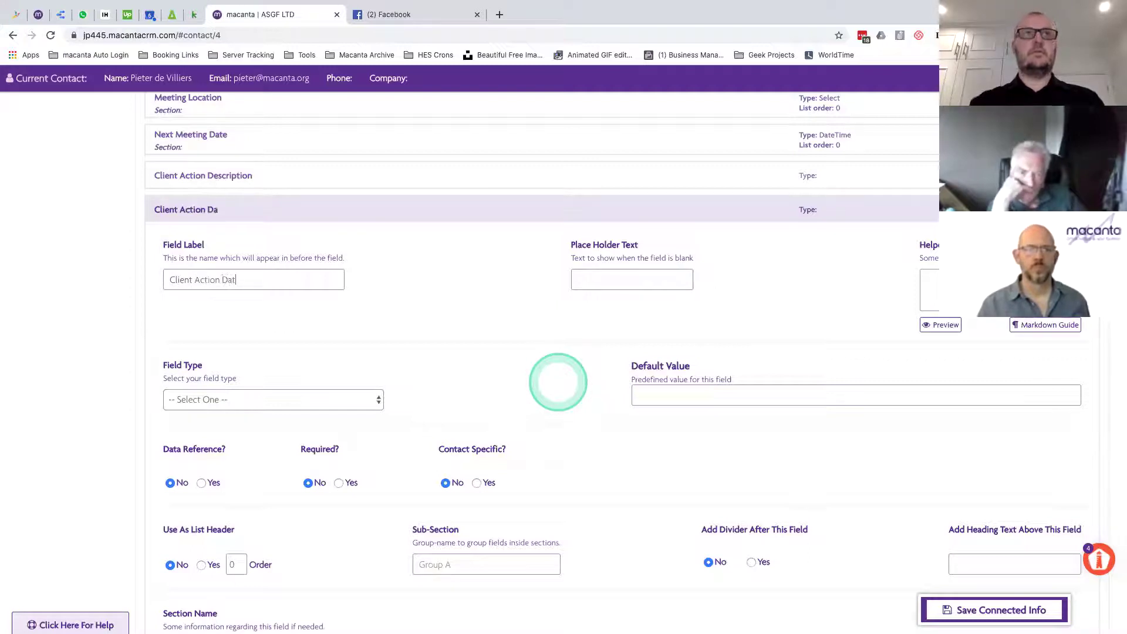
pyautogui.press('super+a')
pyautogui.press('super+c')
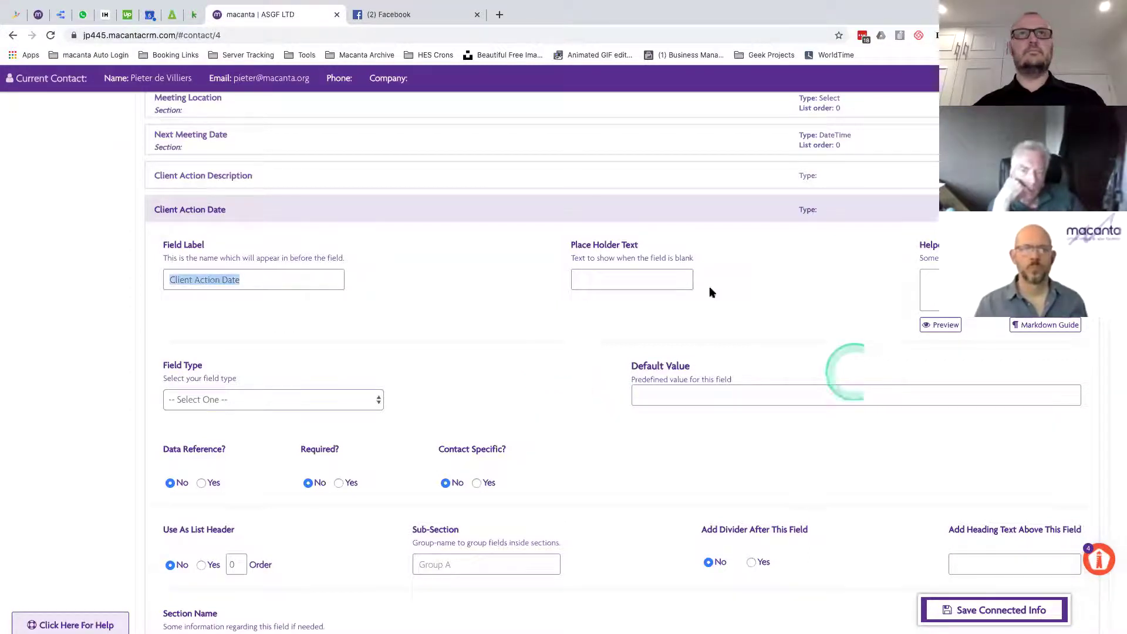
pyautogui.click(650, 280)
pyautogui.press('super+v')
# - Make the Client Action Date field a Date Picker and assign it to the subsection "Client Actions"
pyautogui.click(285, 405)
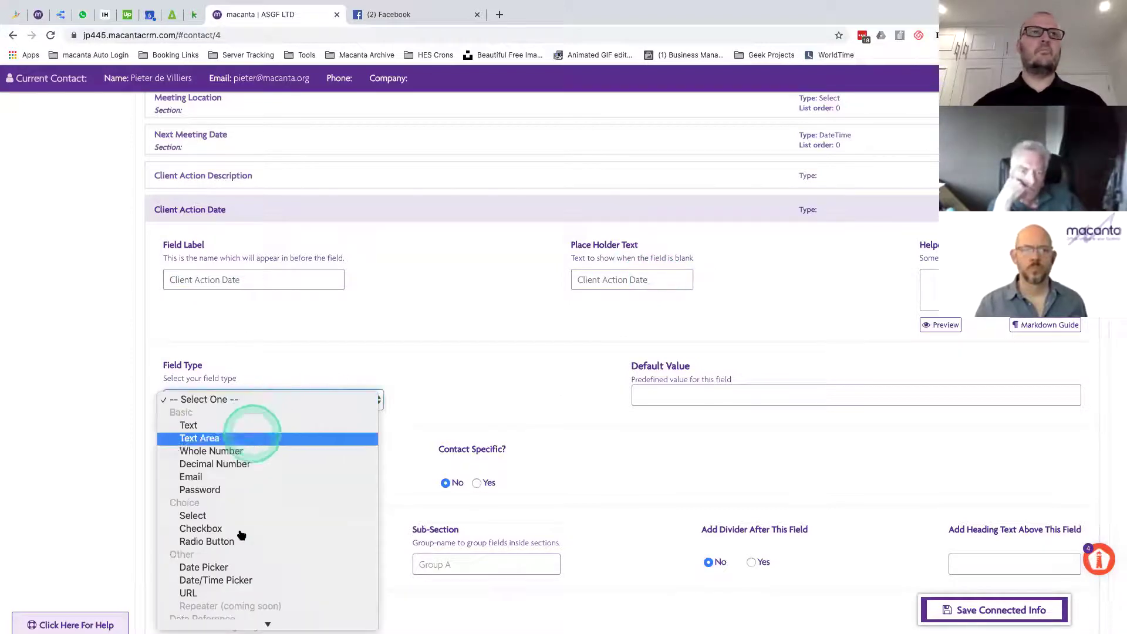
pyautogui.click(534, 389)
pyautogui.click(437, 565)
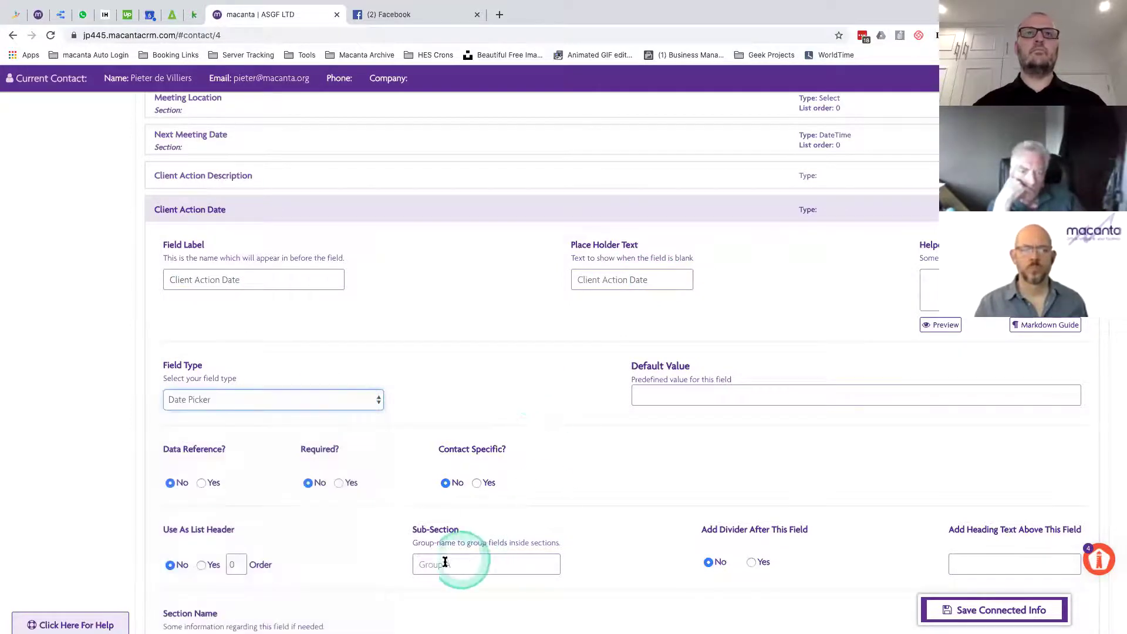
pyautogui.write('Client Actions')
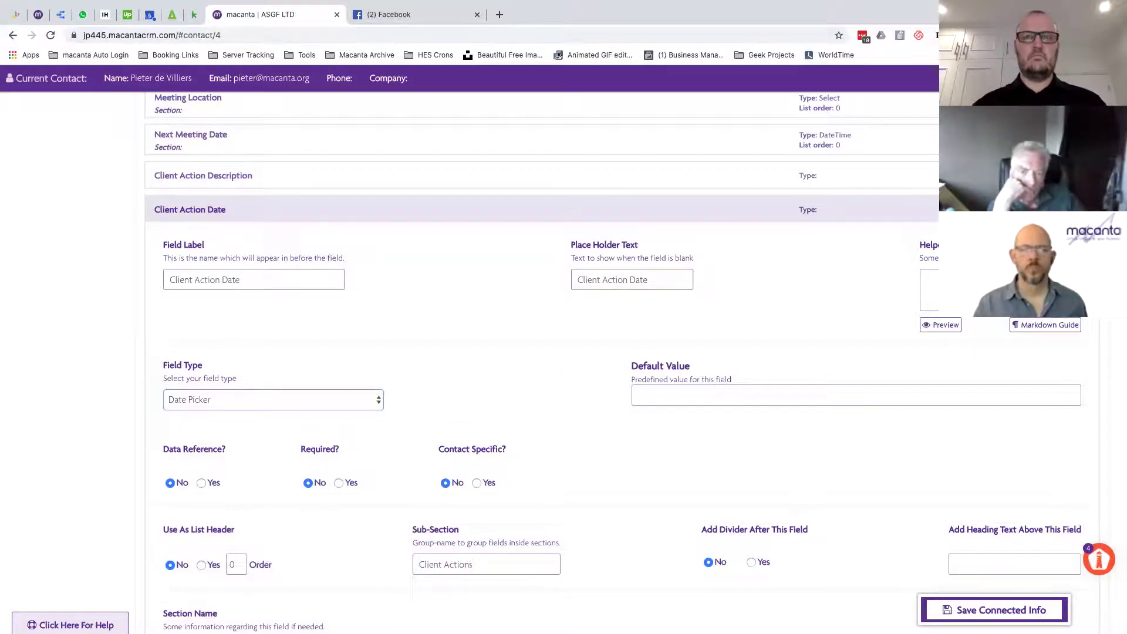
# - Save the Project's field changes and reload the contact page
pyautogui.scroll(-3, 705, 481)
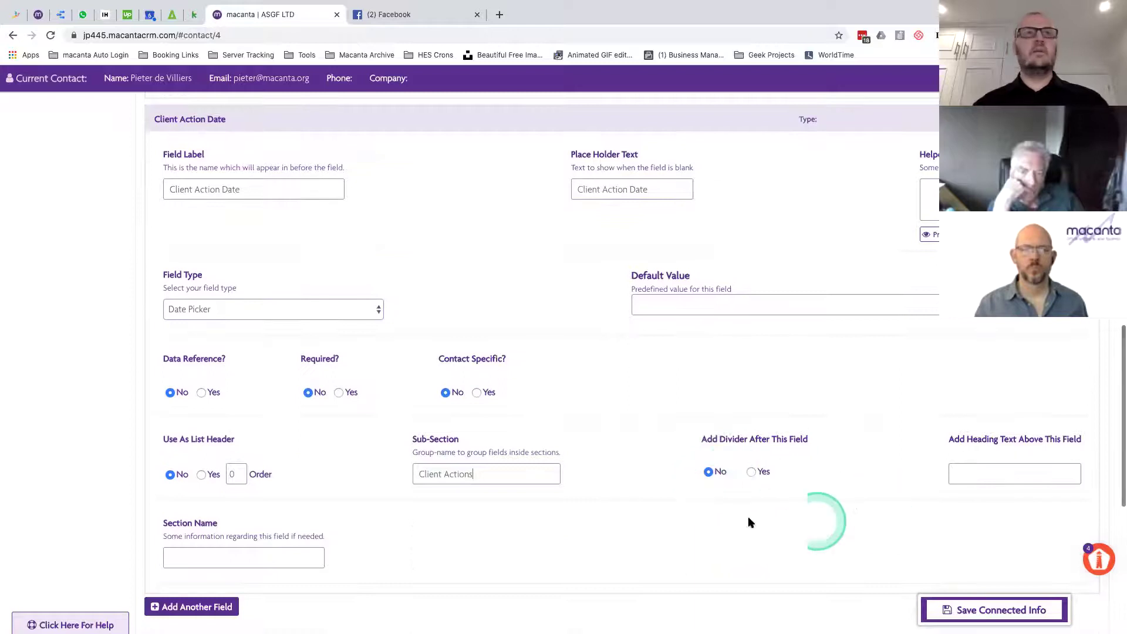
pyautogui.click(749, 521)
pyautogui.click(971, 606)
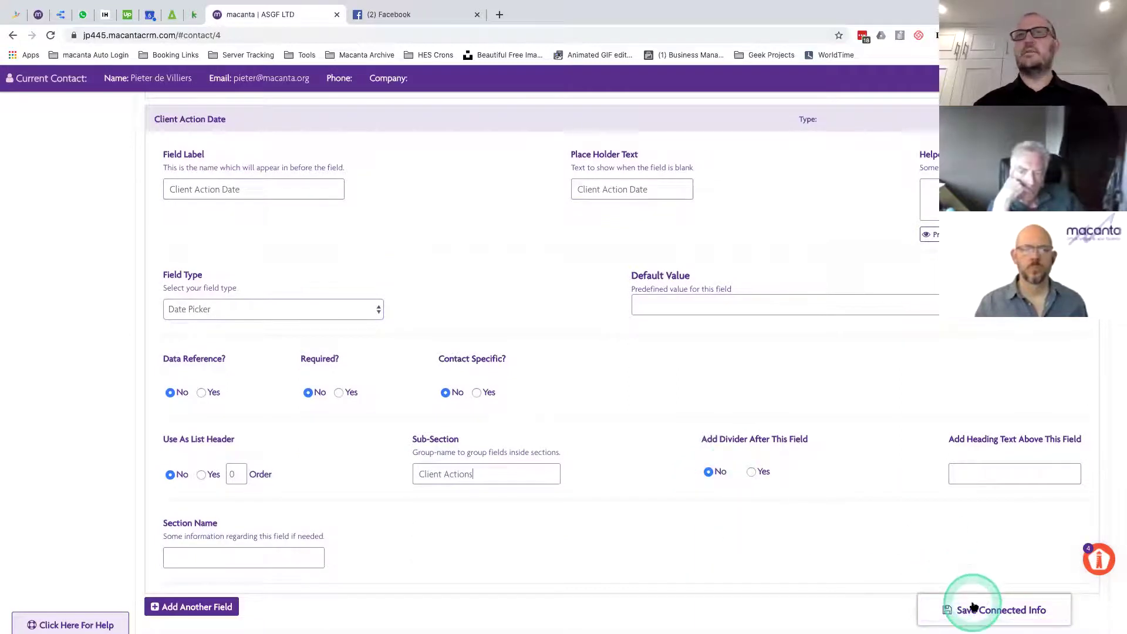
pyautogui.click(559, 259)
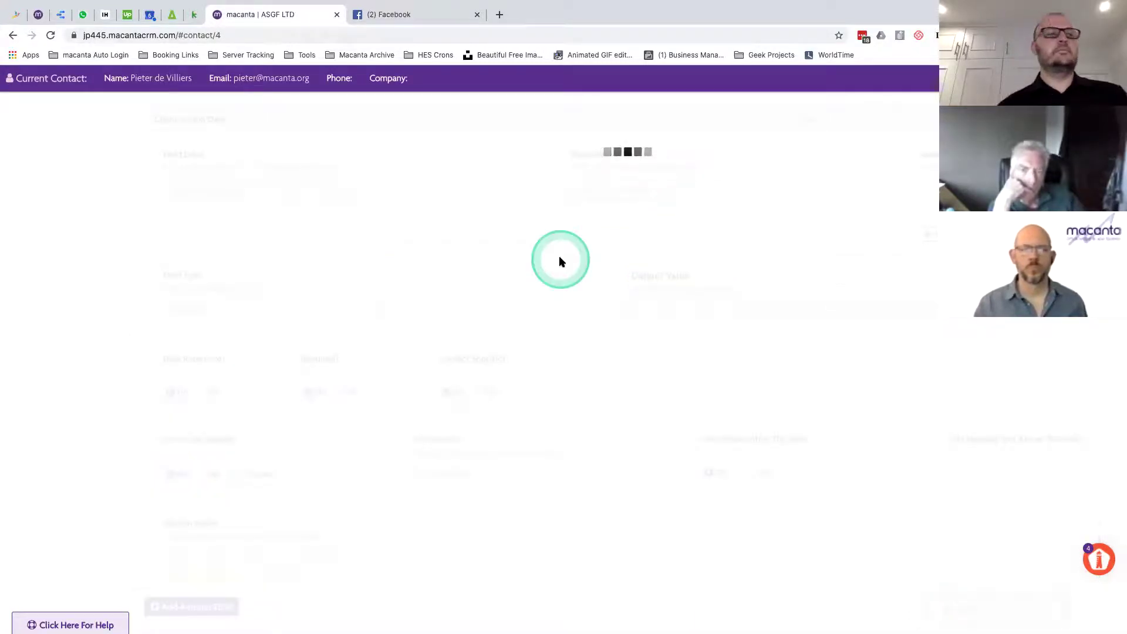
pyautogui.click(583, 288)
pyautogui.press('super+r')
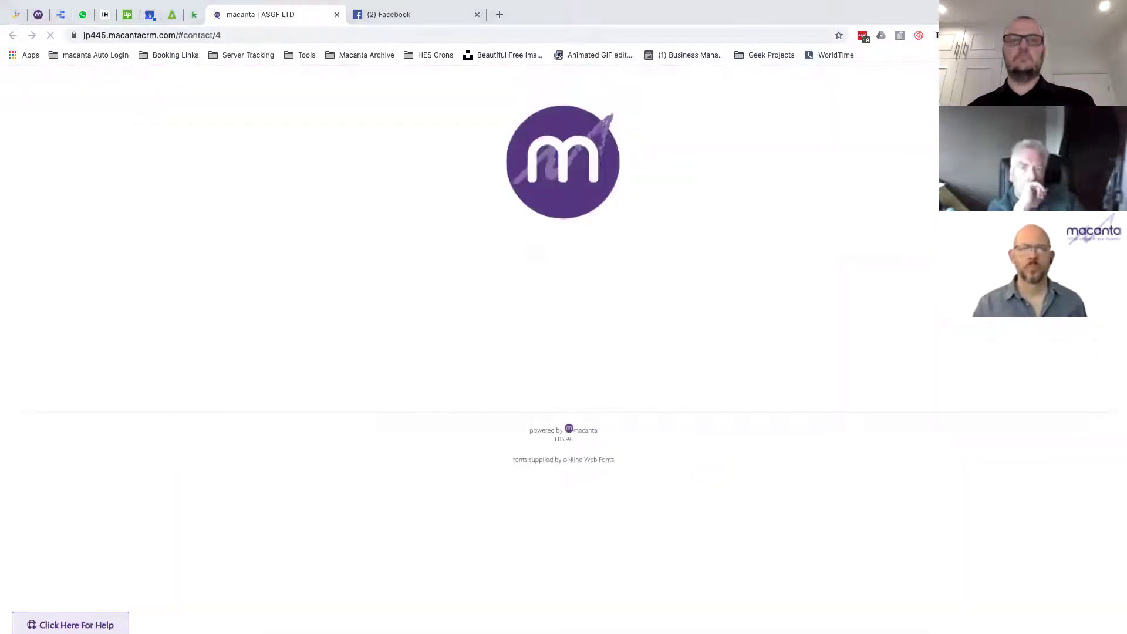
pyautogui.click(562, 401)
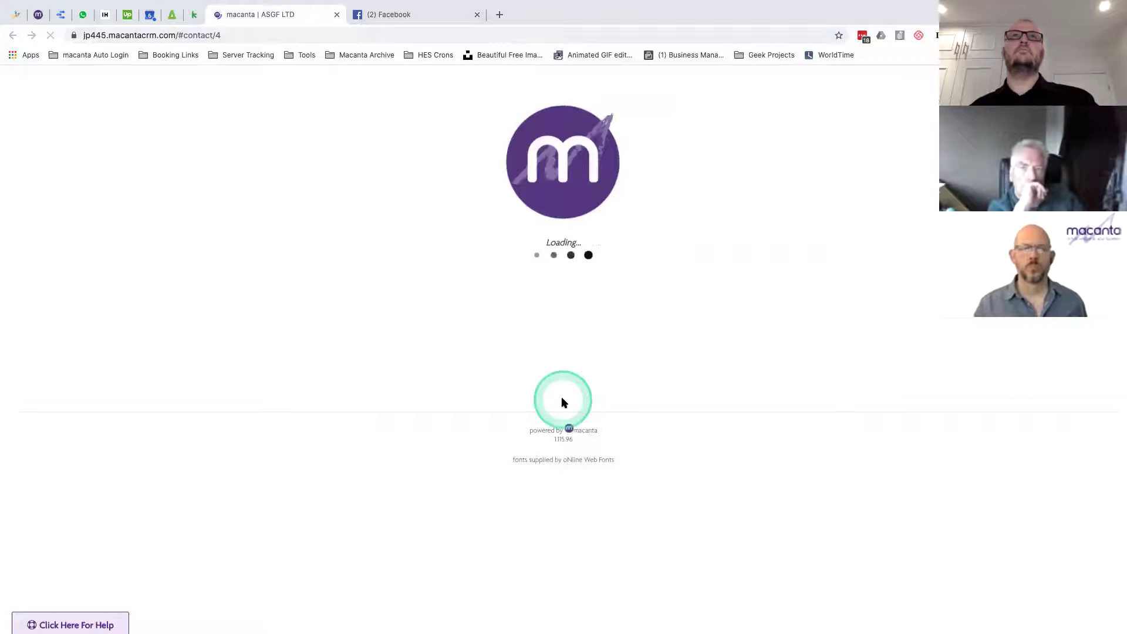
# - Open the Macanta Software Limited project record and examine the new Client Actions subsection alongside the overview, action and meeting fields
pyautogui.click(232, 304)
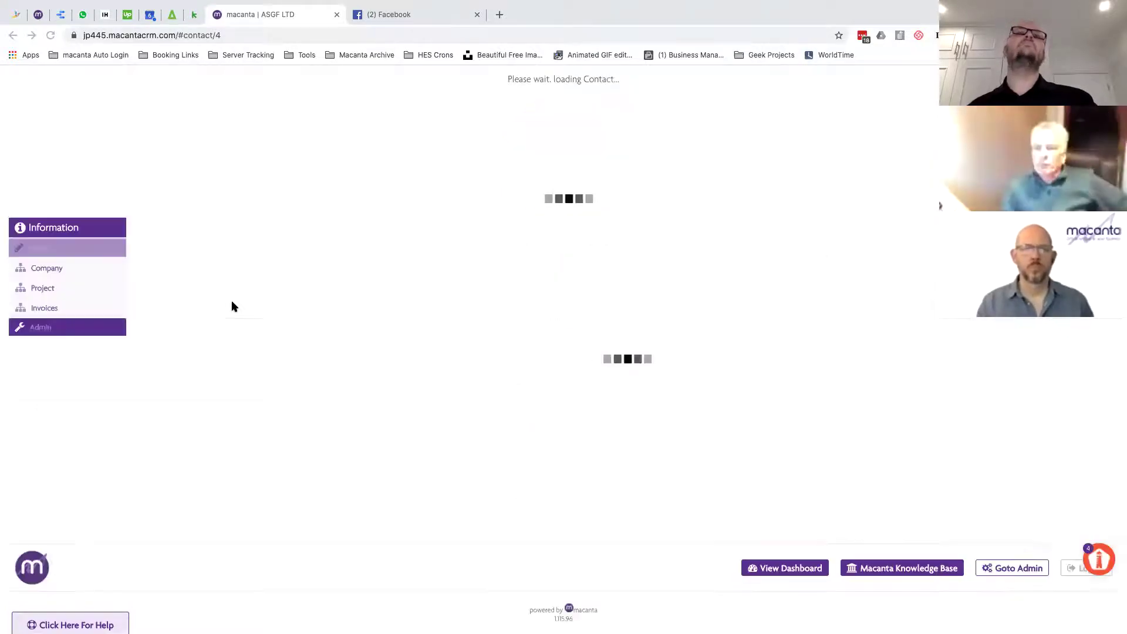
pyautogui.click(30, 285)
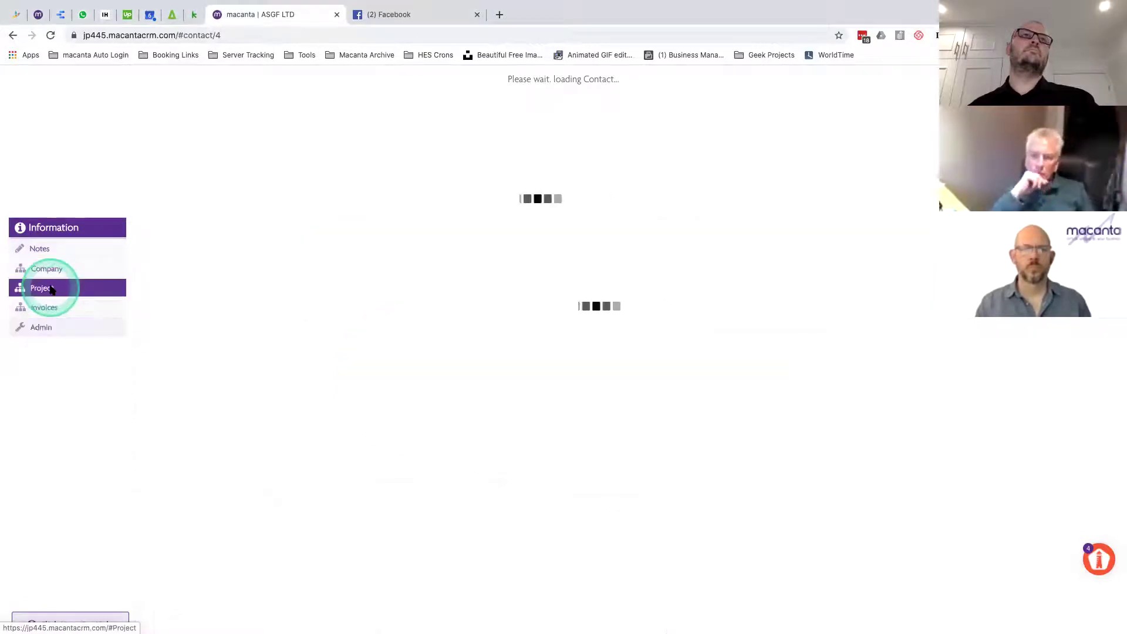
pyautogui.click(379, 365)
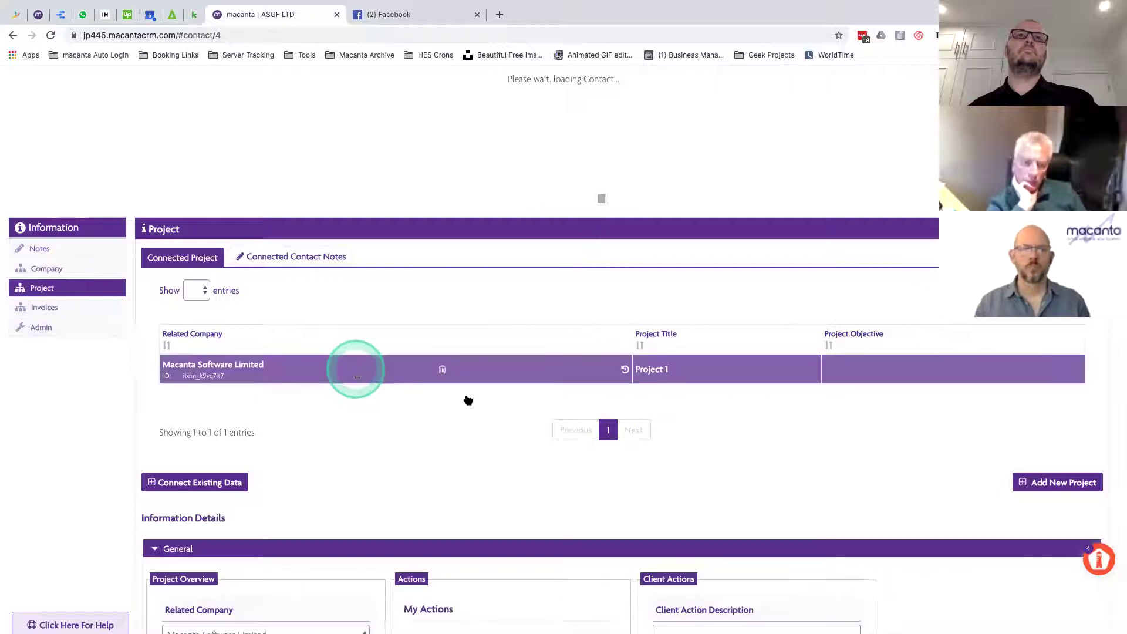
pyautogui.scroll(-1, 502, 440)
pyautogui.scroll(-4, 501, 441)
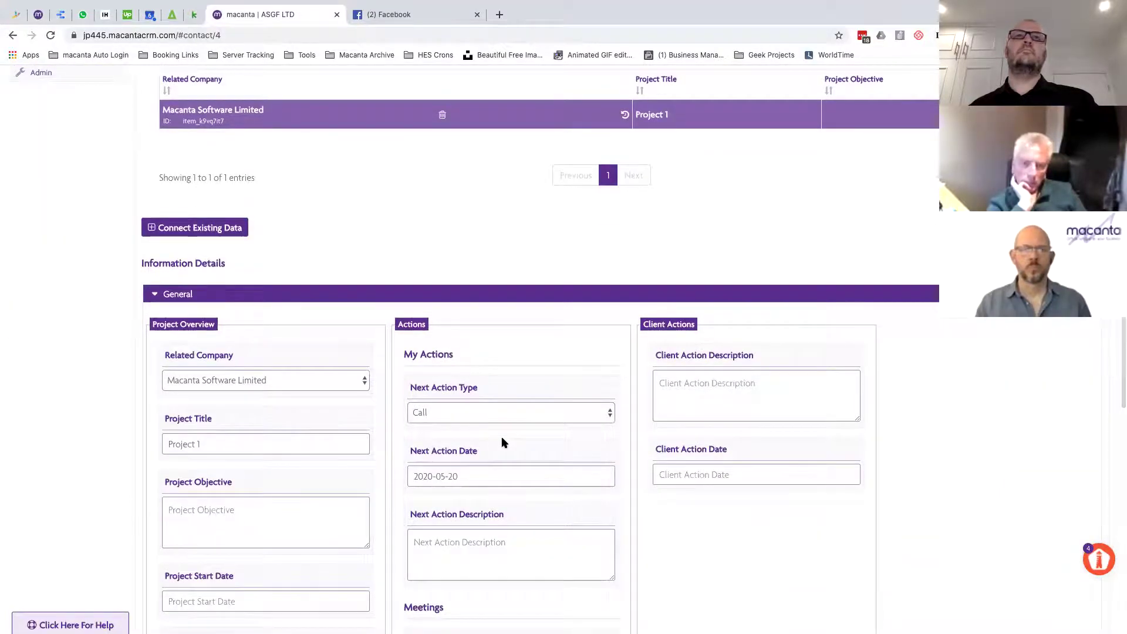
pyautogui.scroll(-3, 501, 441)
pyautogui.scroll(-1, 501, 442)
pyautogui.click(710, 174)
pyautogui.click(690, 235)
pyautogui.click(716, 202)
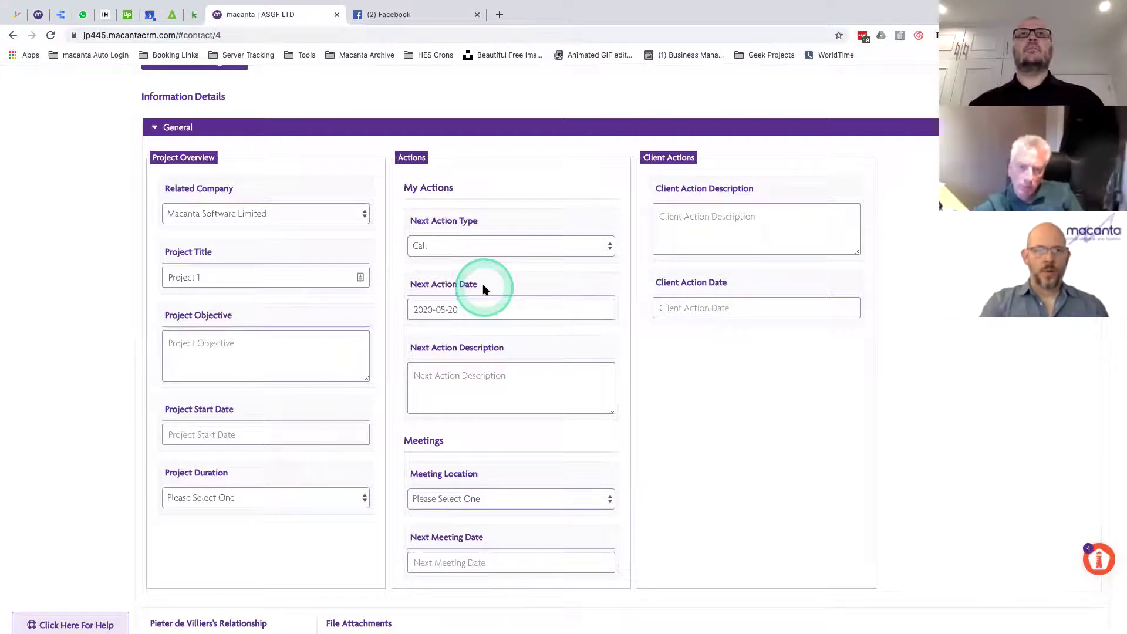
# - Open the contact's connected invoice for Macanta Software Limited and review its Invoice Details fields
pyautogui.scroll(2, 484, 289)
pyautogui.scroll(5, 485, 290)
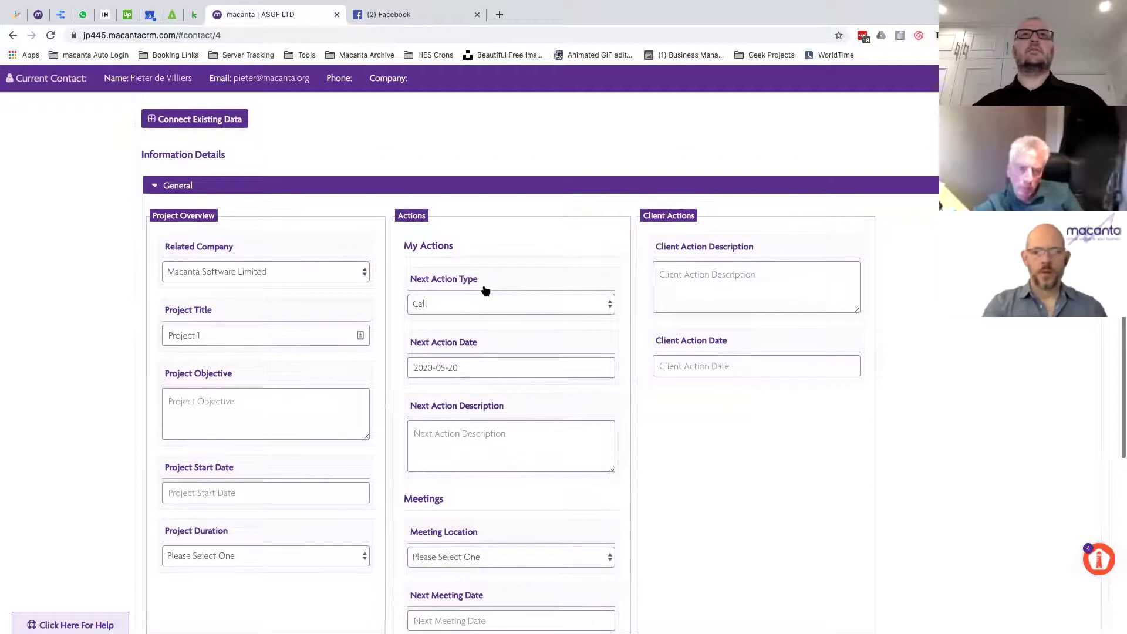
pyautogui.scroll(5, 485, 290)
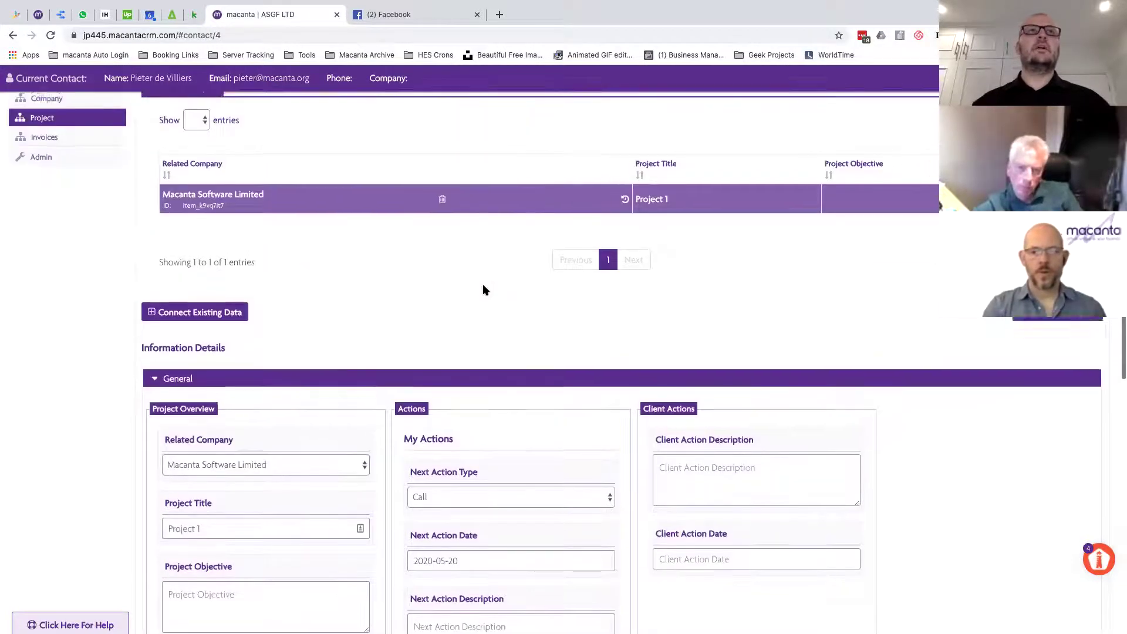
pyautogui.click(52, 182)
pyautogui.click(574, 380)
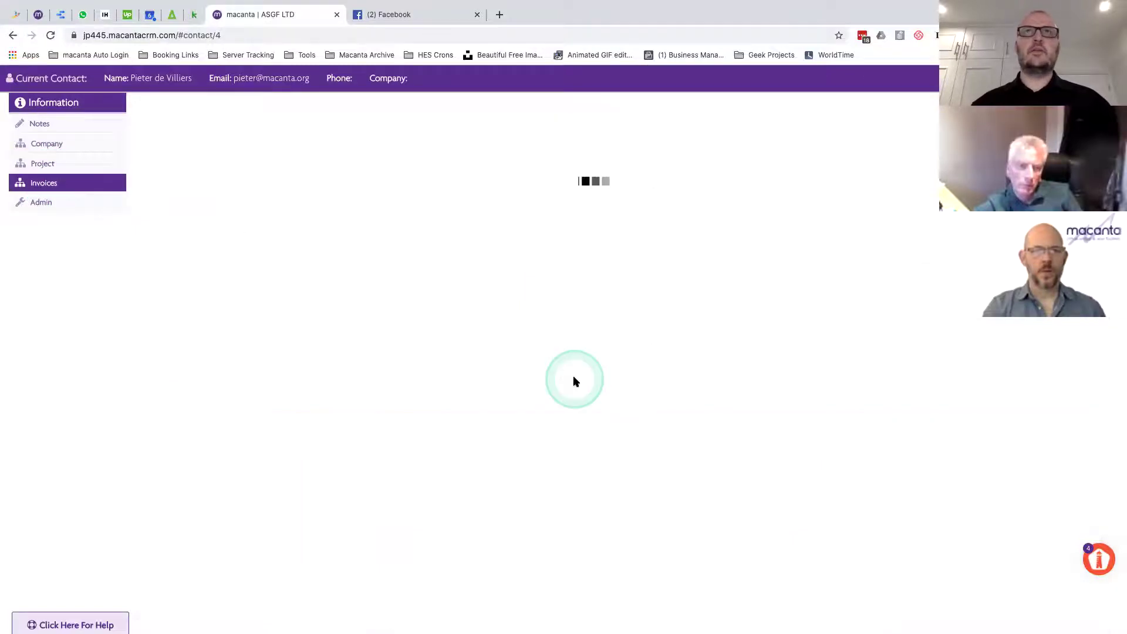
pyautogui.click(476, 249)
pyautogui.scroll(-5, 562, 491)
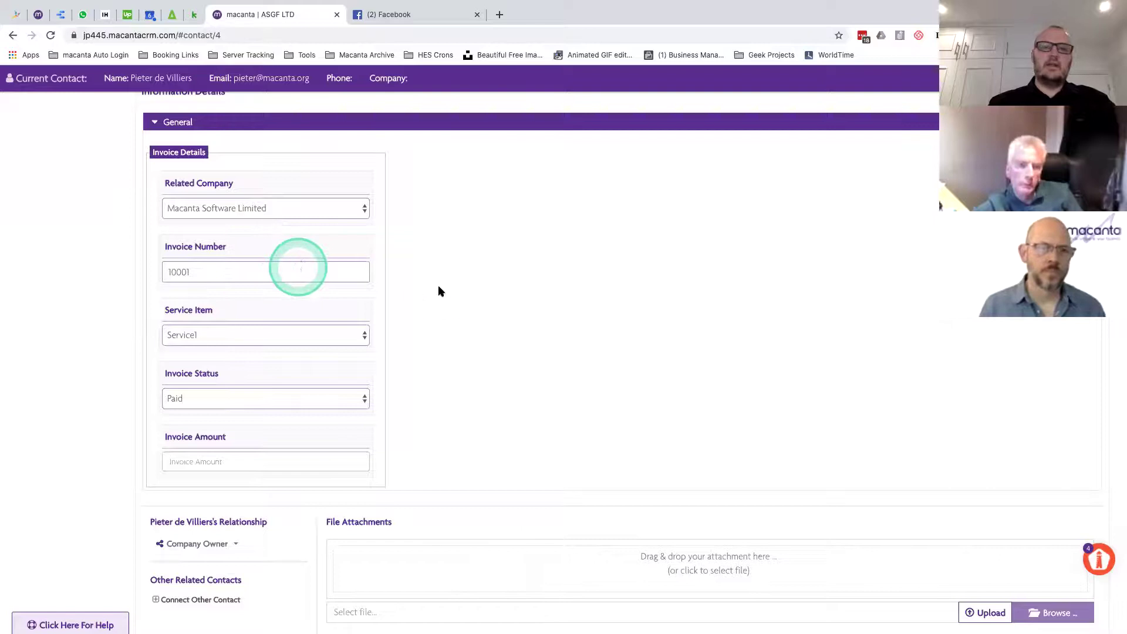
pyautogui.scroll(6, 440, 290)
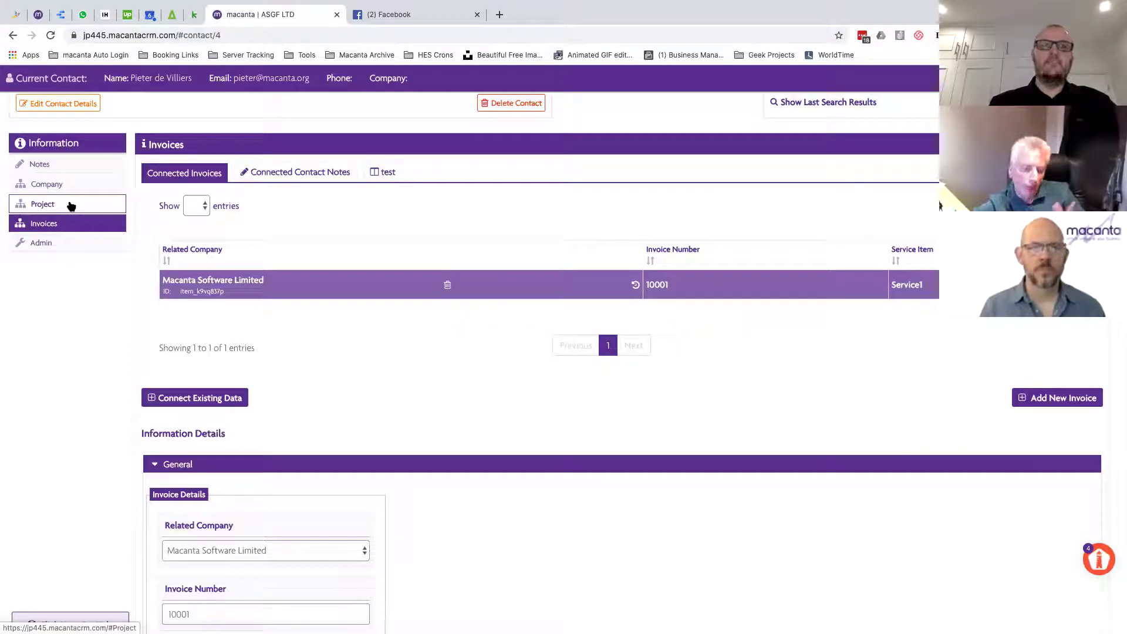
# - Return to the connected project and examine its Related Company, Project Title and the layout of its three subsections
pyautogui.click(70, 203)
pyautogui.click(412, 347)
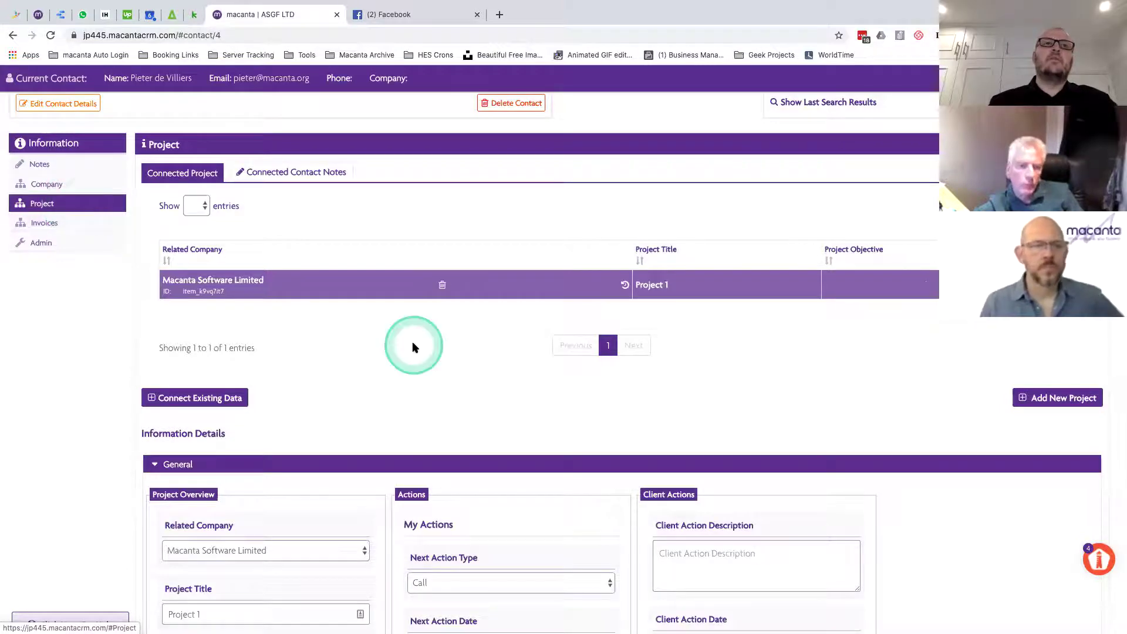
pyautogui.scroll(-3, 412, 344)
pyautogui.click(249, 368)
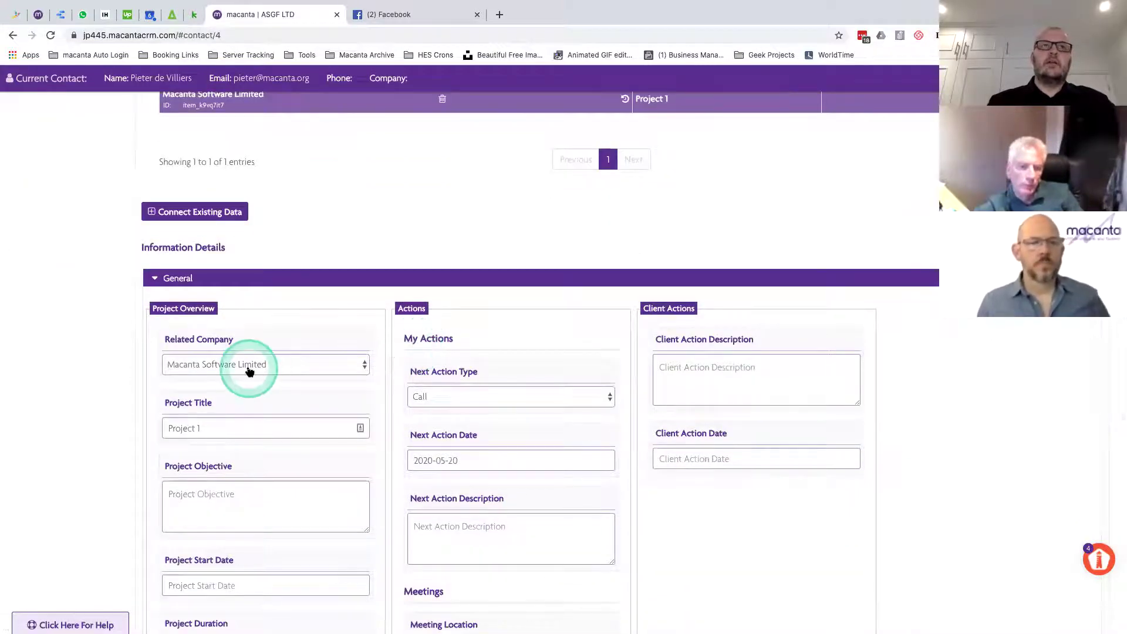
pyautogui.click(254, 423)
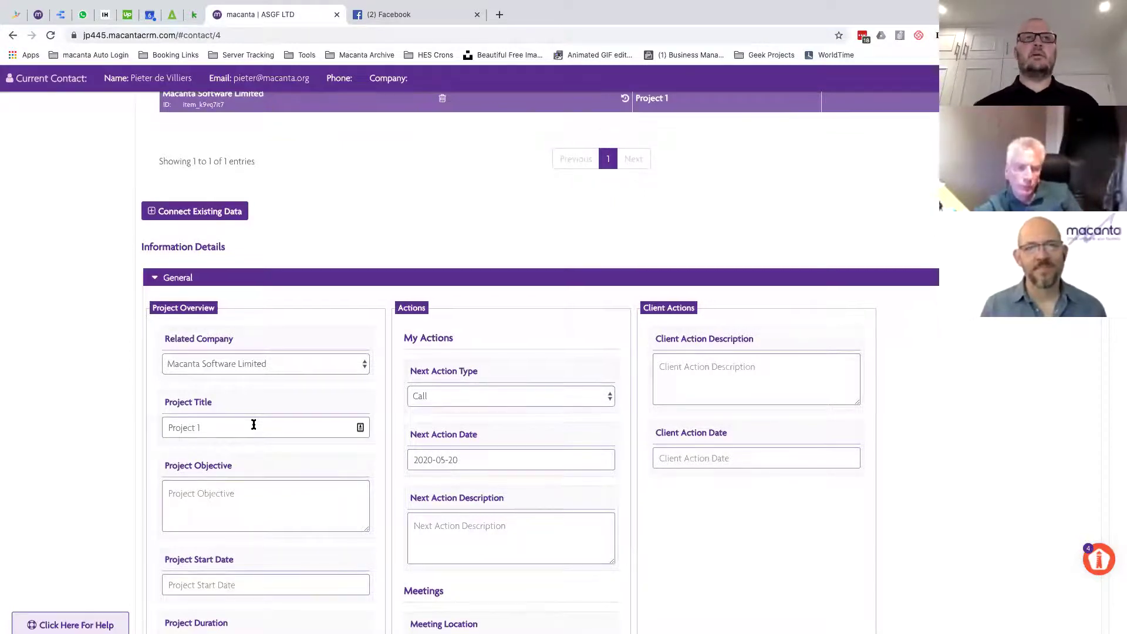
pyautogui.scroll(-5, 253, 424)
pyautogui.scroll(5, 253, 424)
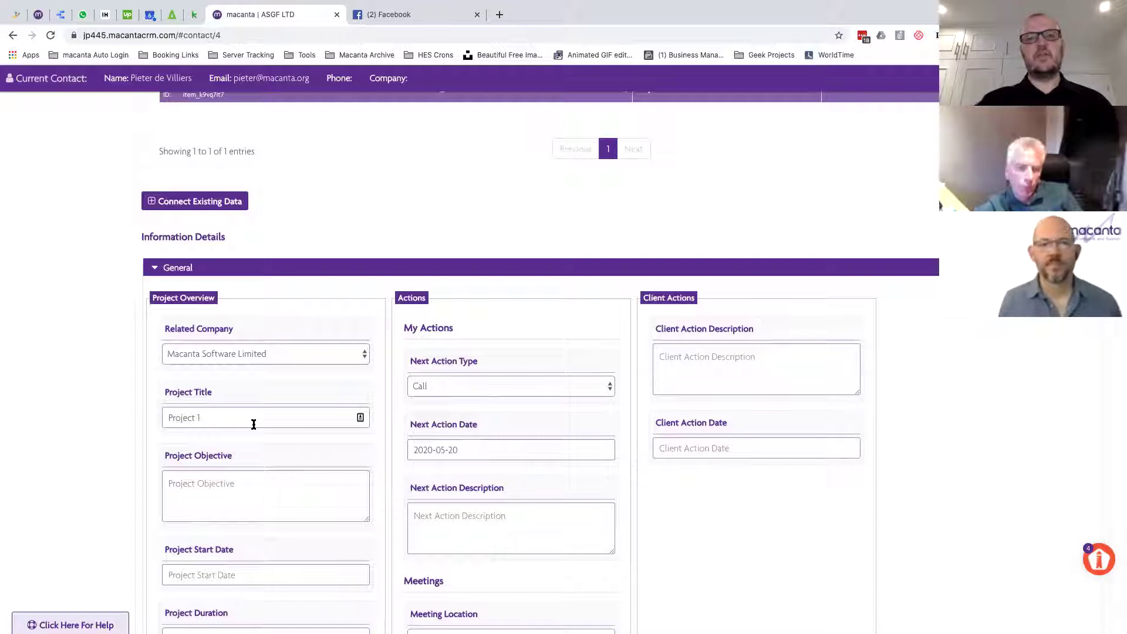
pyautogui.click(291, 376)
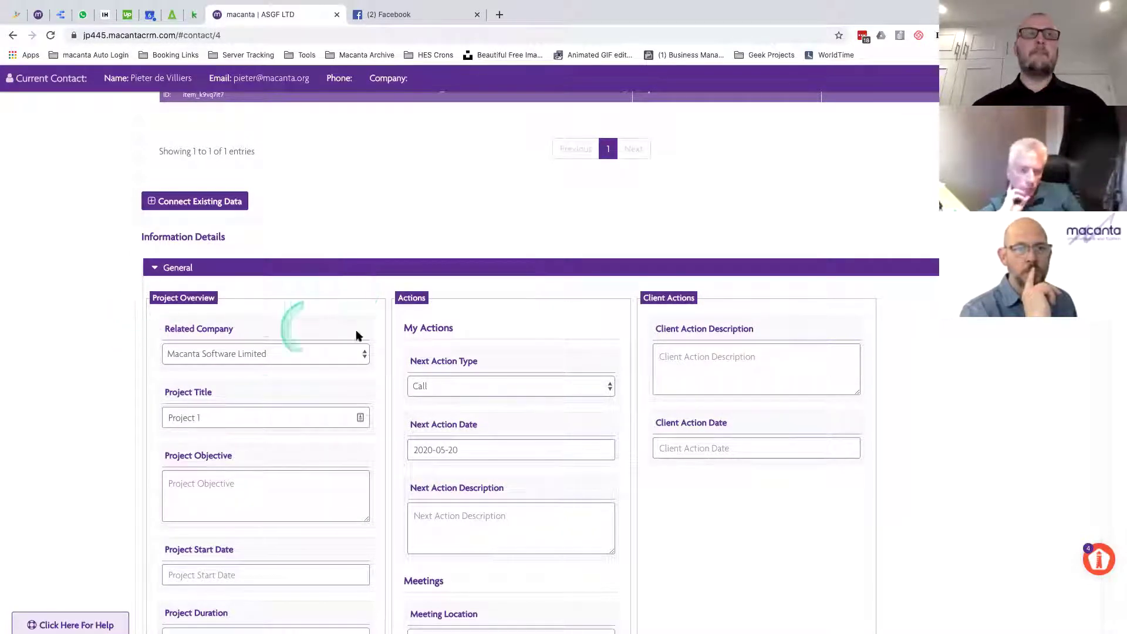
pyautogui.scroll(4, 409, 330)
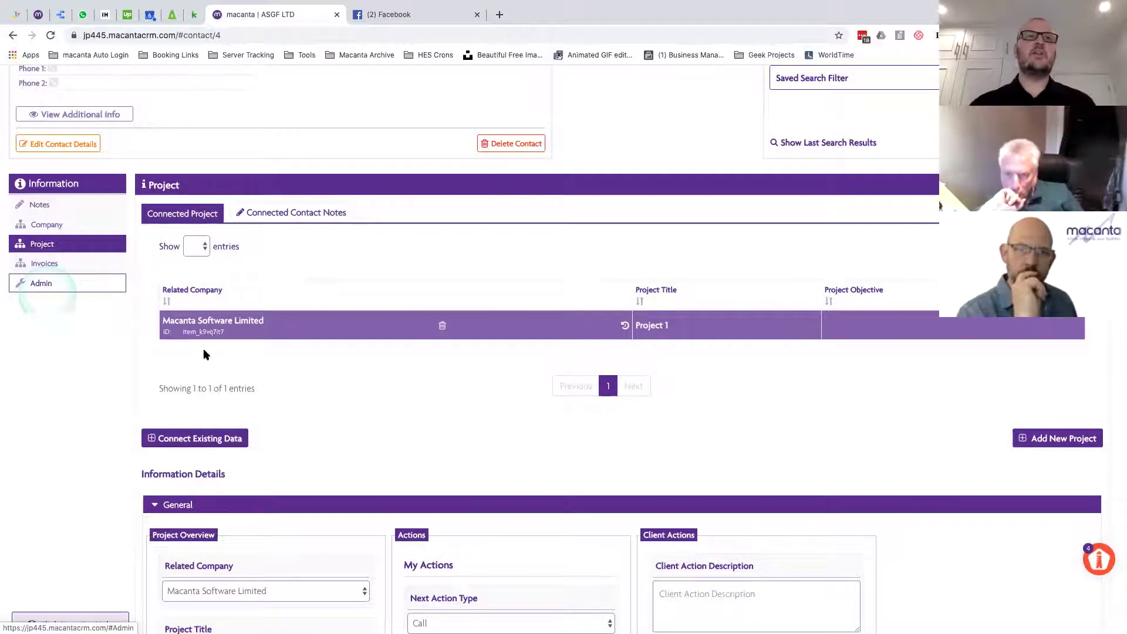
pyautogui.click(245, 361)
pyautogui.scroll(-1, 246, 360)
pyautogui.scroll(-3, 245, 366)
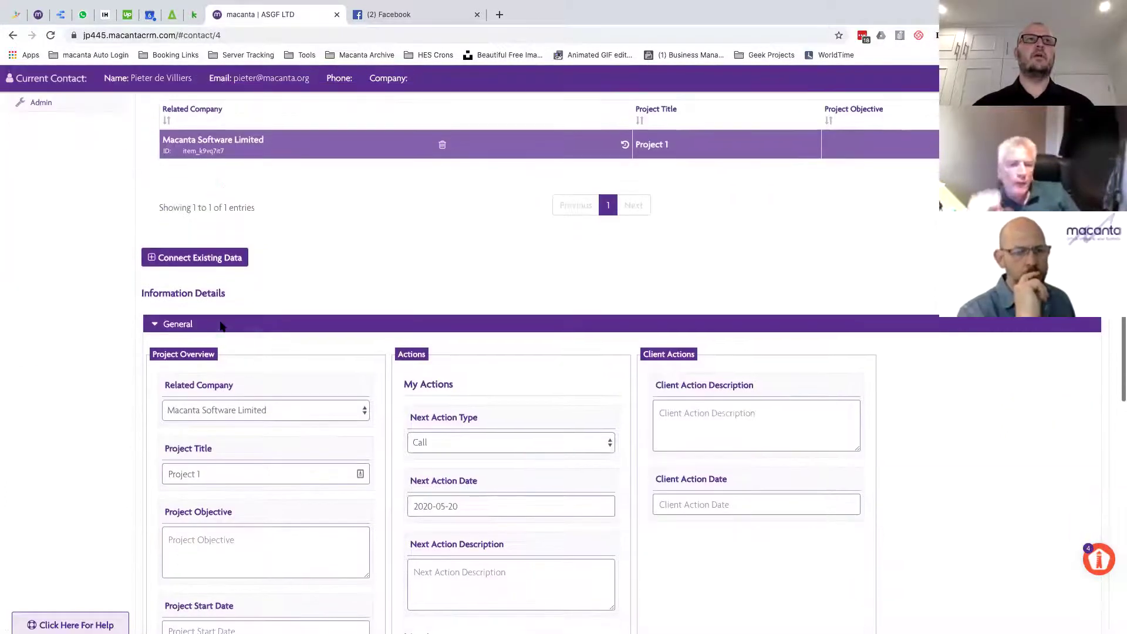
# - Go back to the Invoices information and re-examine the invoice's related company, number, service item, status and amount fields
pyautogui.click(118, 205)
pyautogui.click(44, 150)
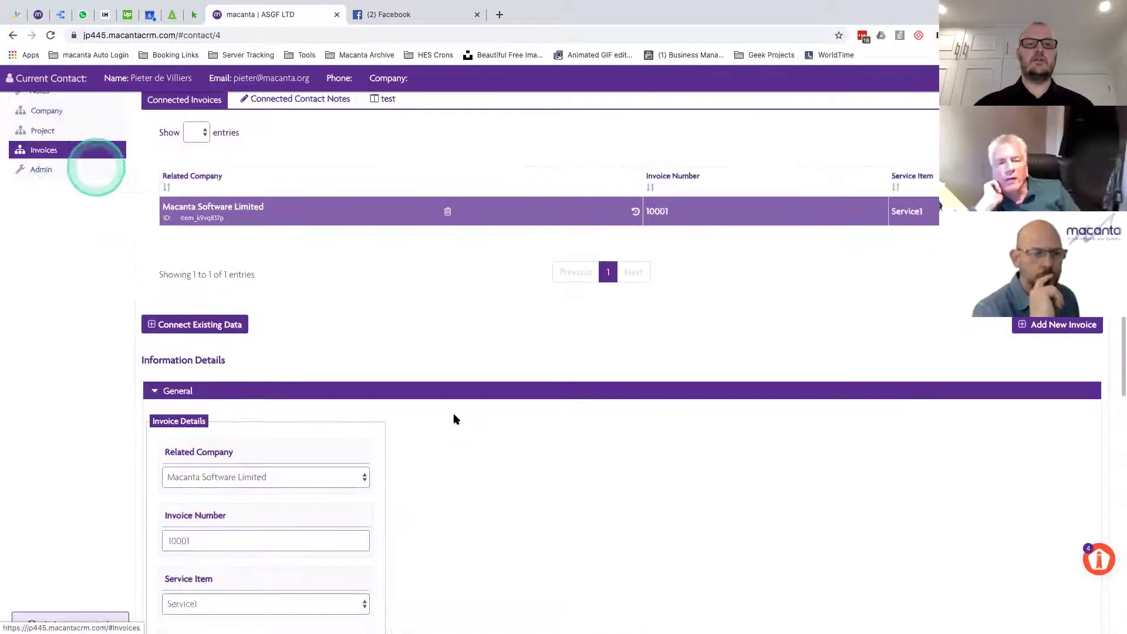
pyautogui.click(455, 418)
pyautogui.scroll(-6, 455, 417)
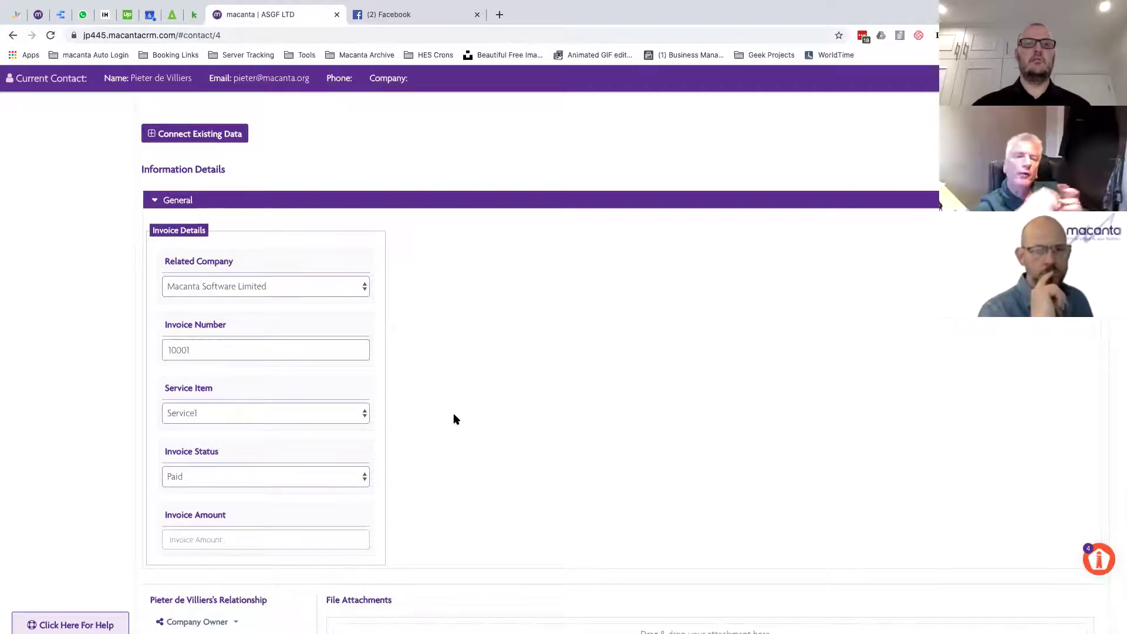
pyautogui.scroll(-1, 456, 419)
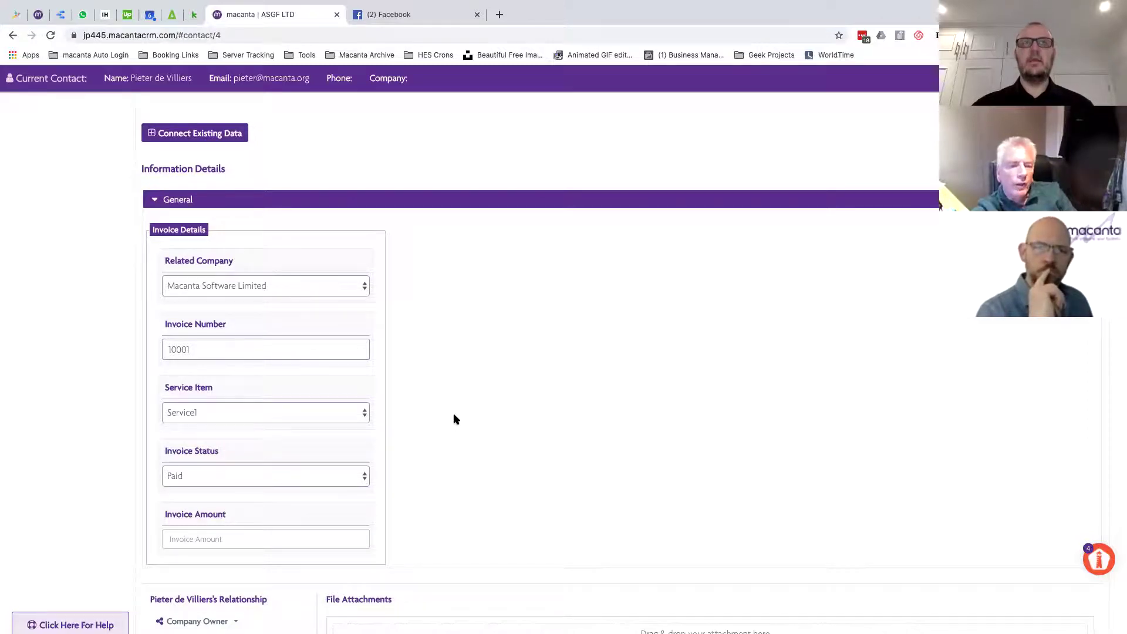
pyautogui.scroll(5, 456, 419)
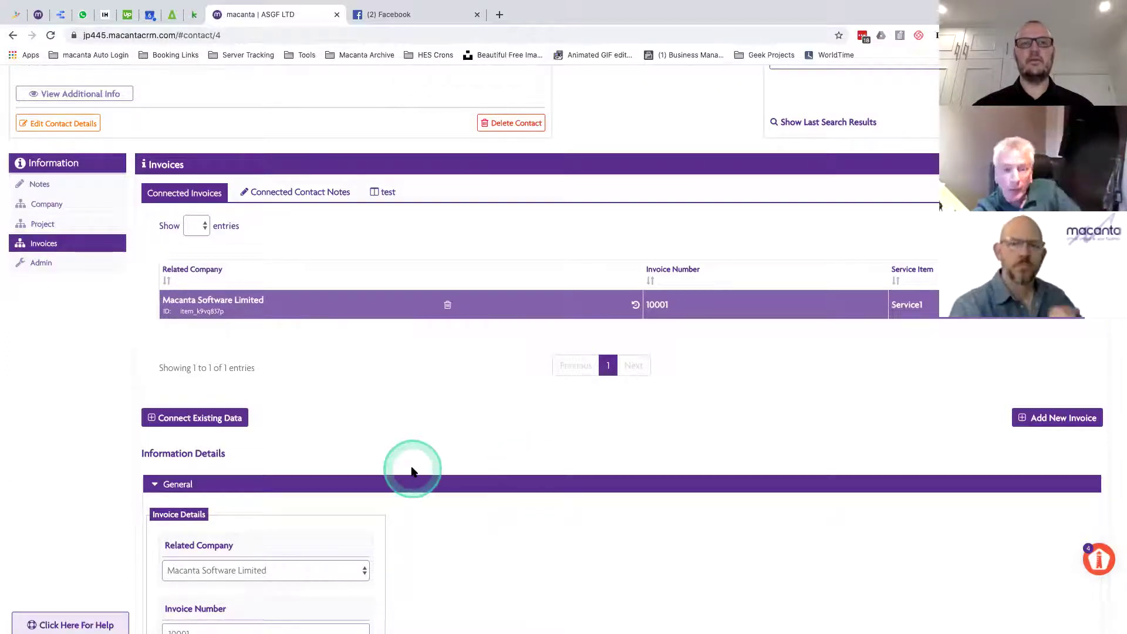
pyautogui.scroll(-1, 412, 469)
pyautogui.scroll(-5, 411, 471)
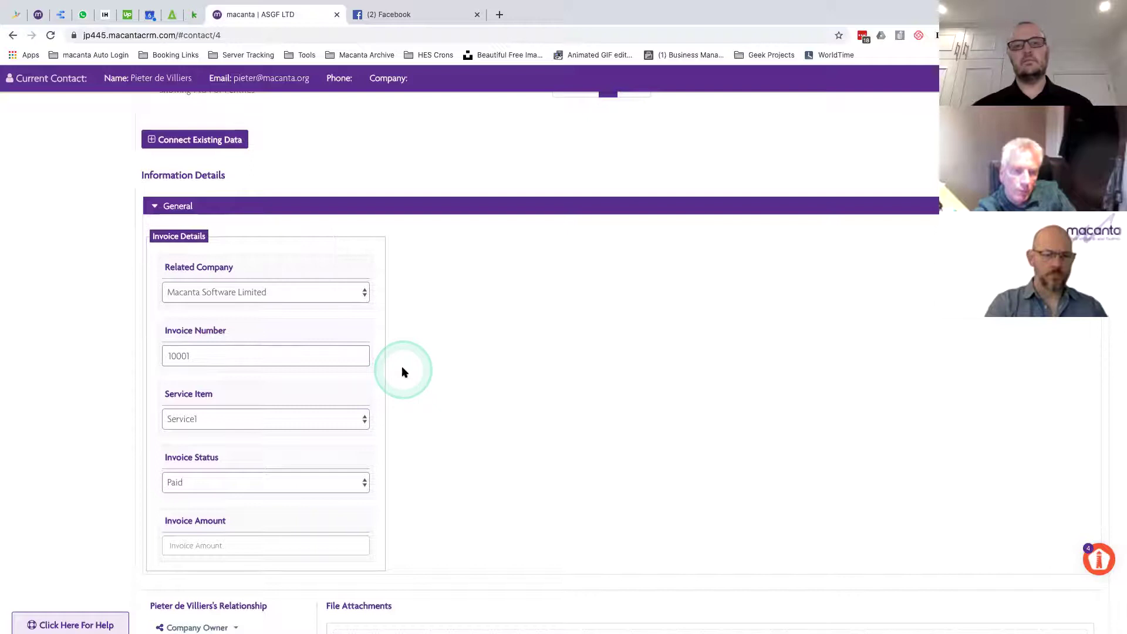
pyautogui.scroll(1, 403, 371)
pyautogui.scroll(1, 403, 371)
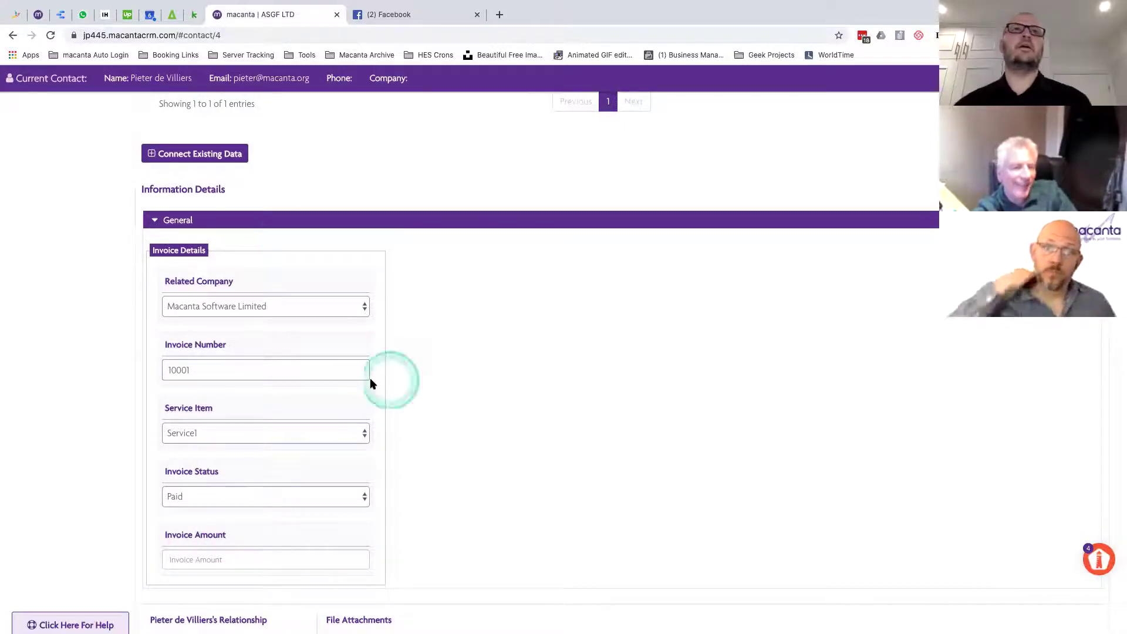
# - Review the connected invoices list together with the Macanta Software Limited invoice's General section
pyautogui.scroll(5, 250, 285)
pyautogui.scroll(7, 250, 286)
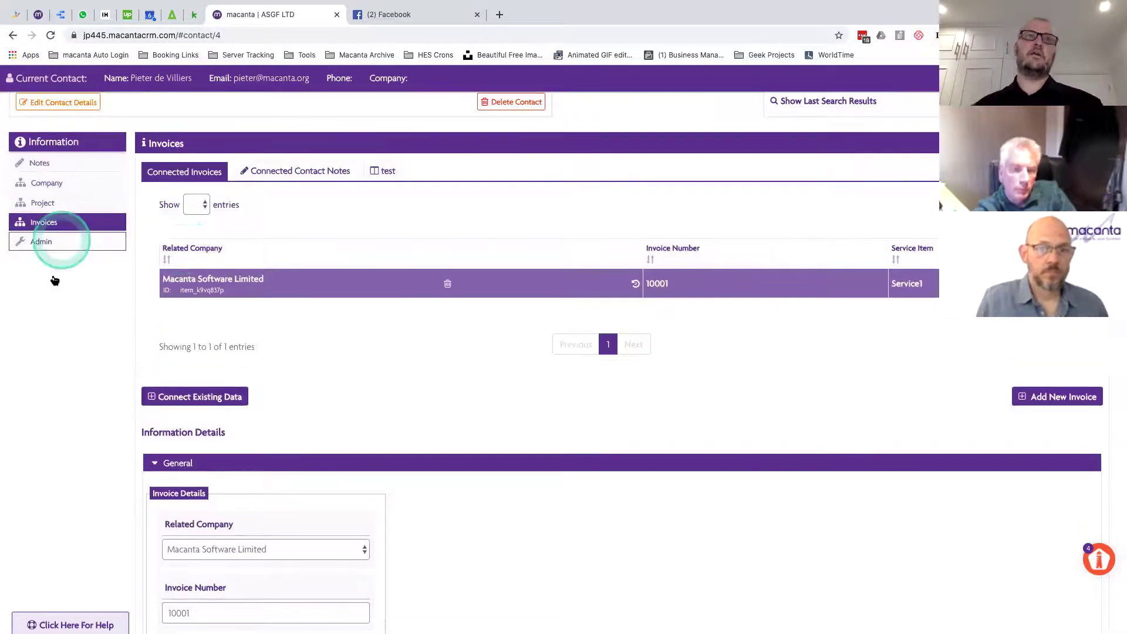
pyautogui.scroll(-8, 382, 480)
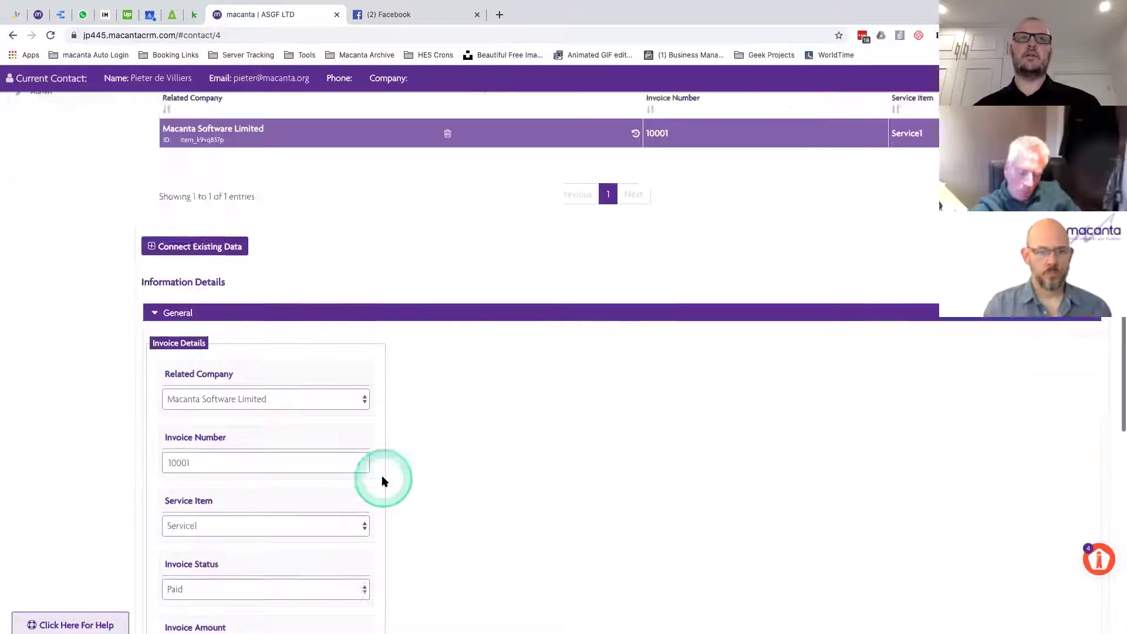
pyautogui.scroll(-3, 382, 480)
pyautogui.scroll(12, 203, 368)
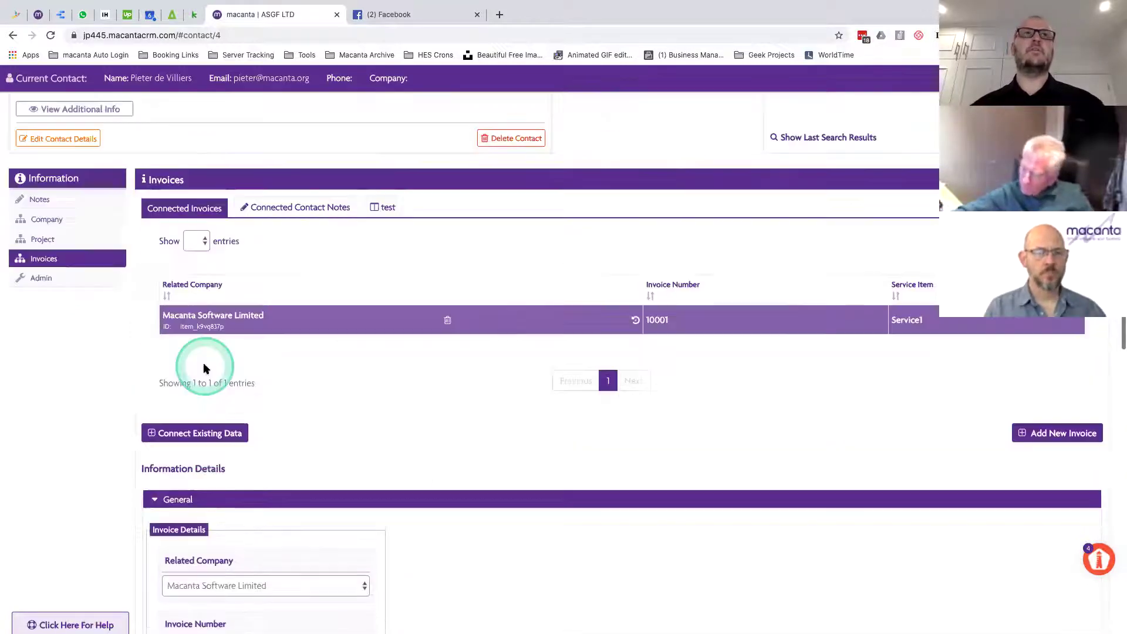
pyautogui.scroll(2, 203, 367)
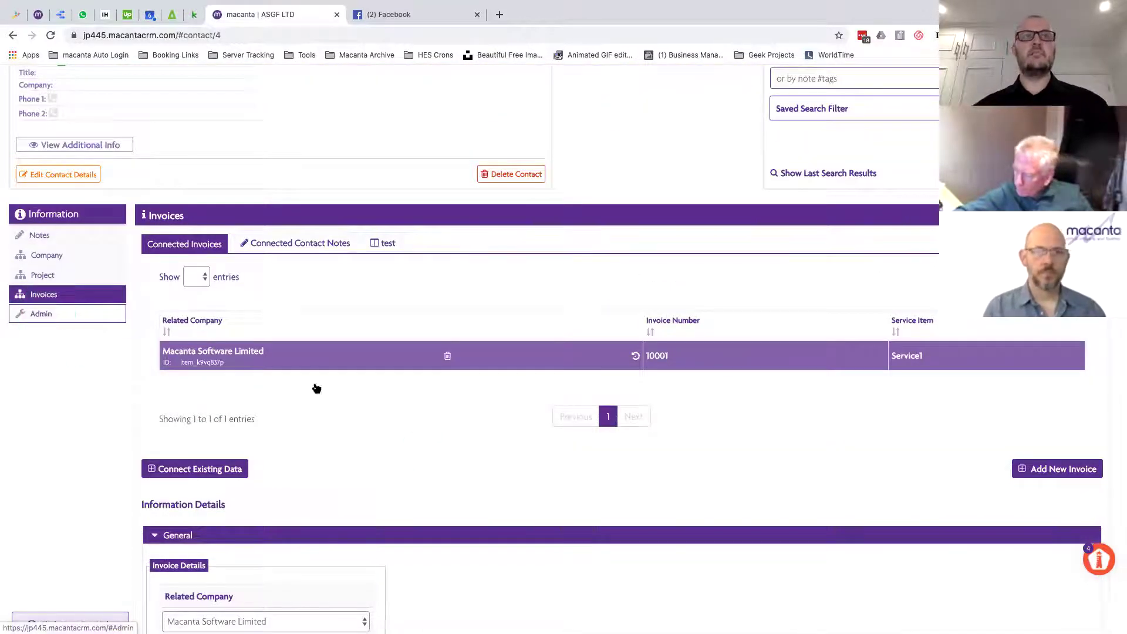
pyautogui.click(448, 470)
pyautogui.scroll(-10, 447, 473)
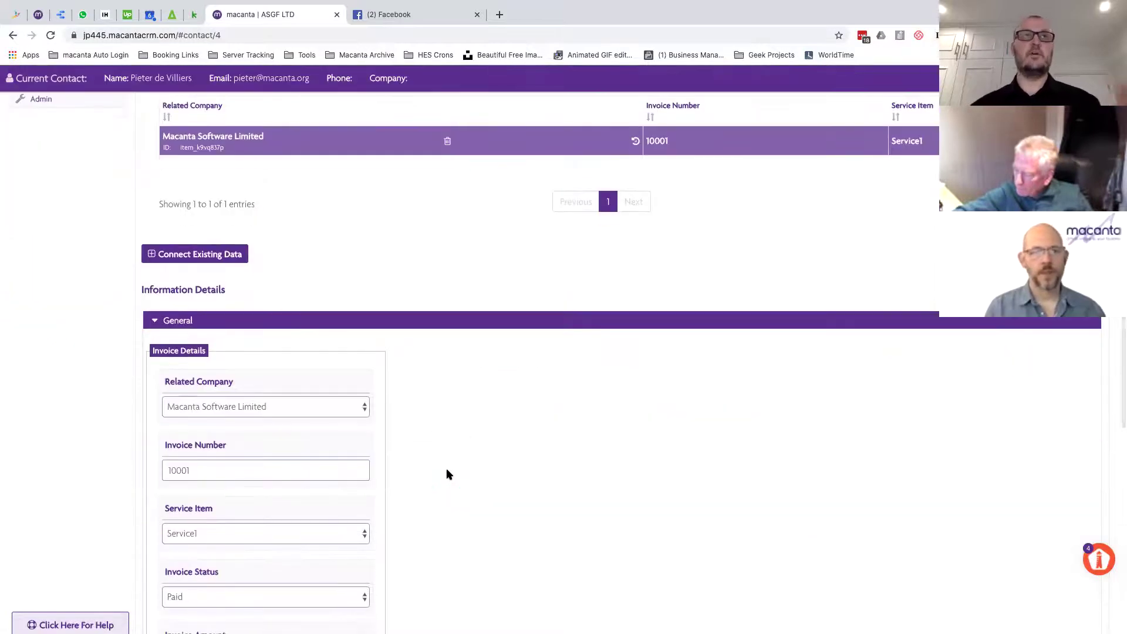
pyautogui.scroll(6, 448, 474)
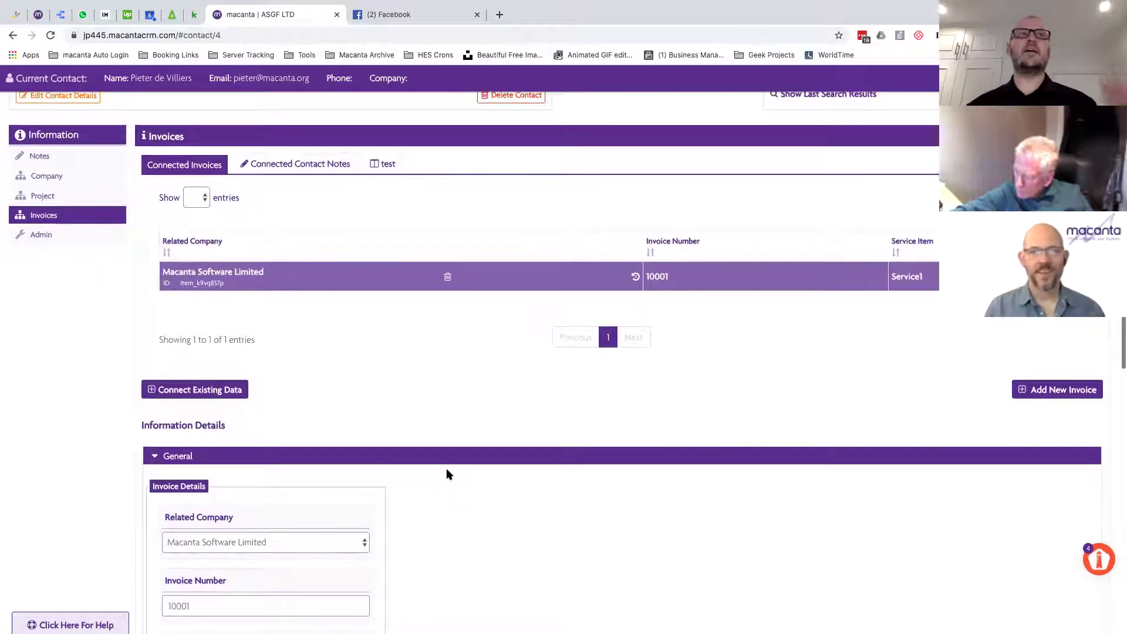
pyautogui.click(81, 179)
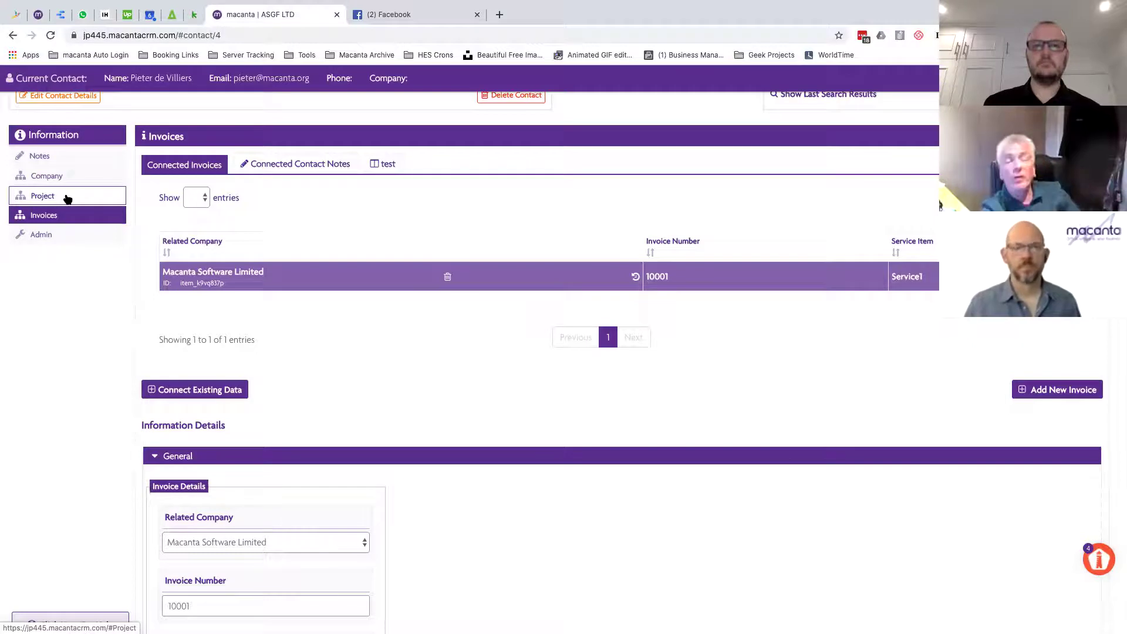
# - Open the Automation settings in the Admin area and look over the automation groups, triggers and action categories
pyautogui.click(52, 235)
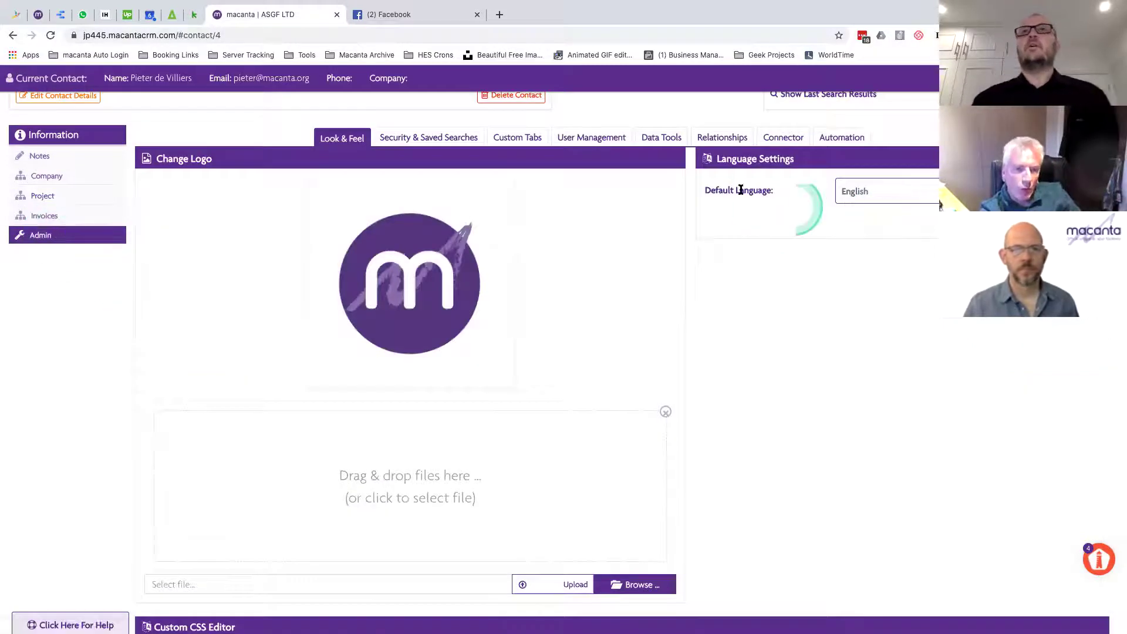
pyautogui.click(836, 137)
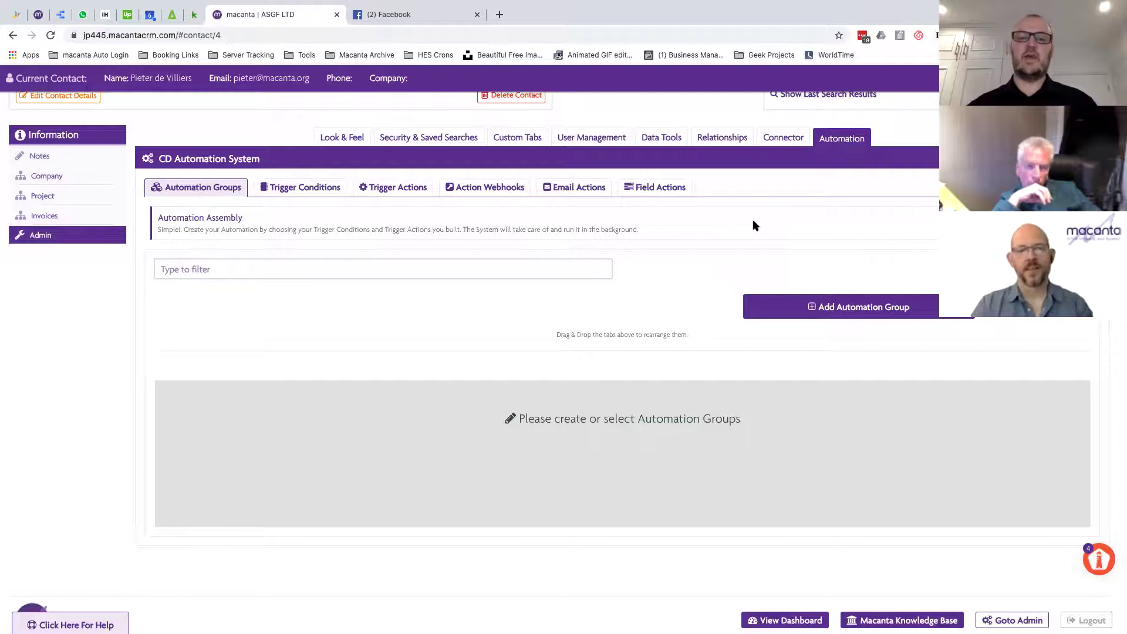
pyautogui.click(485, 213)
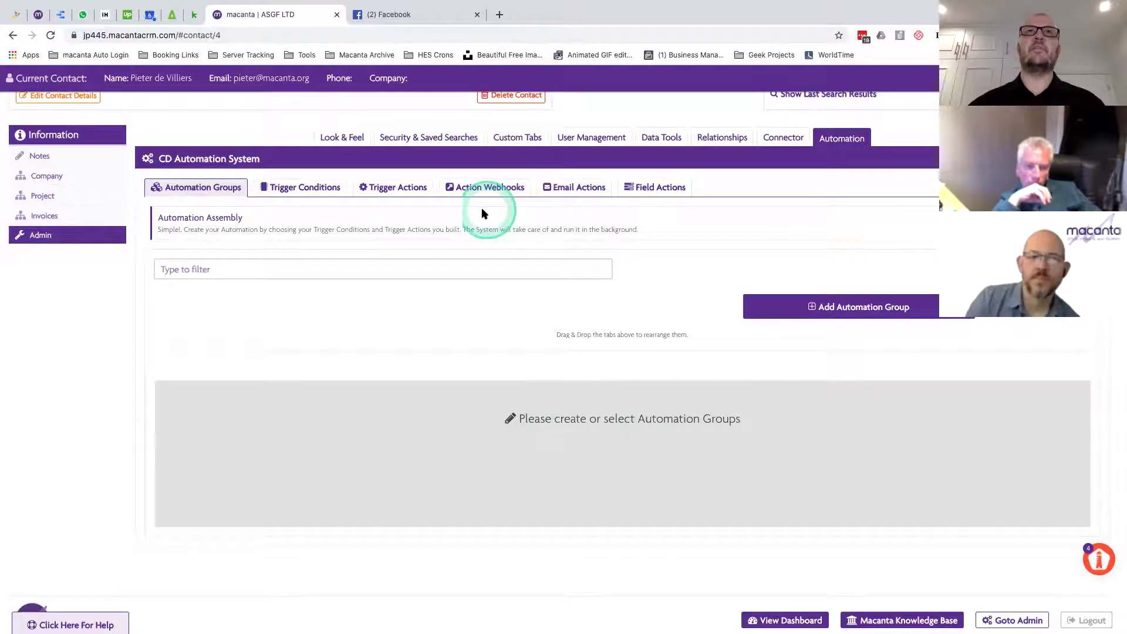
pyautogui.click(384, 187)
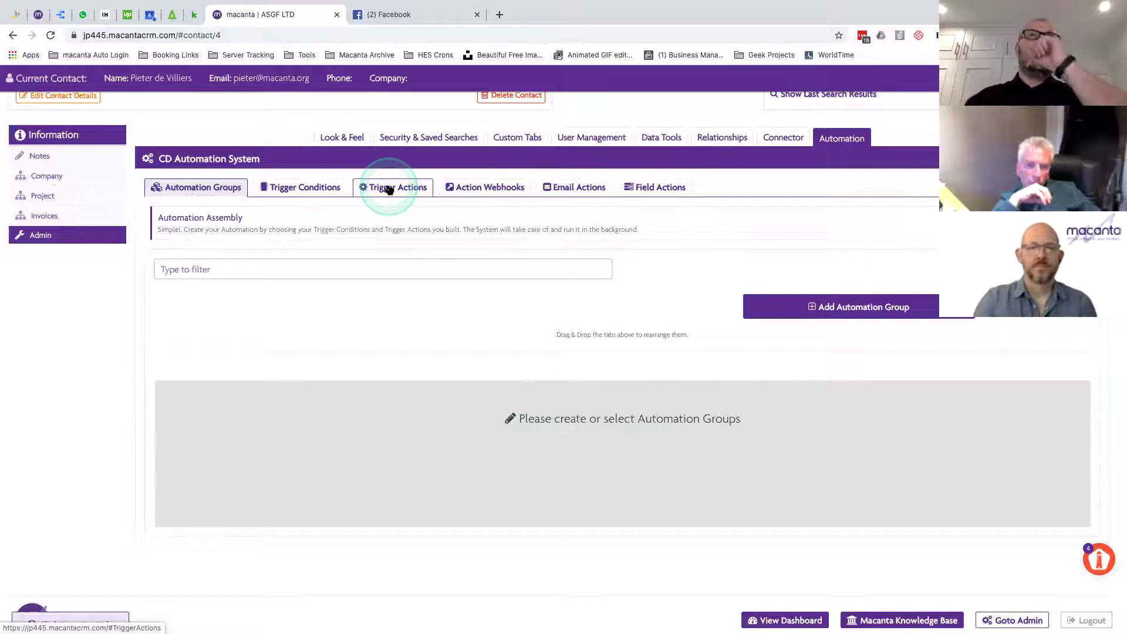
# - Add a new field to the Project connected information in the Connector settings and label it Project Reference
pyautogui.click(781, 137)
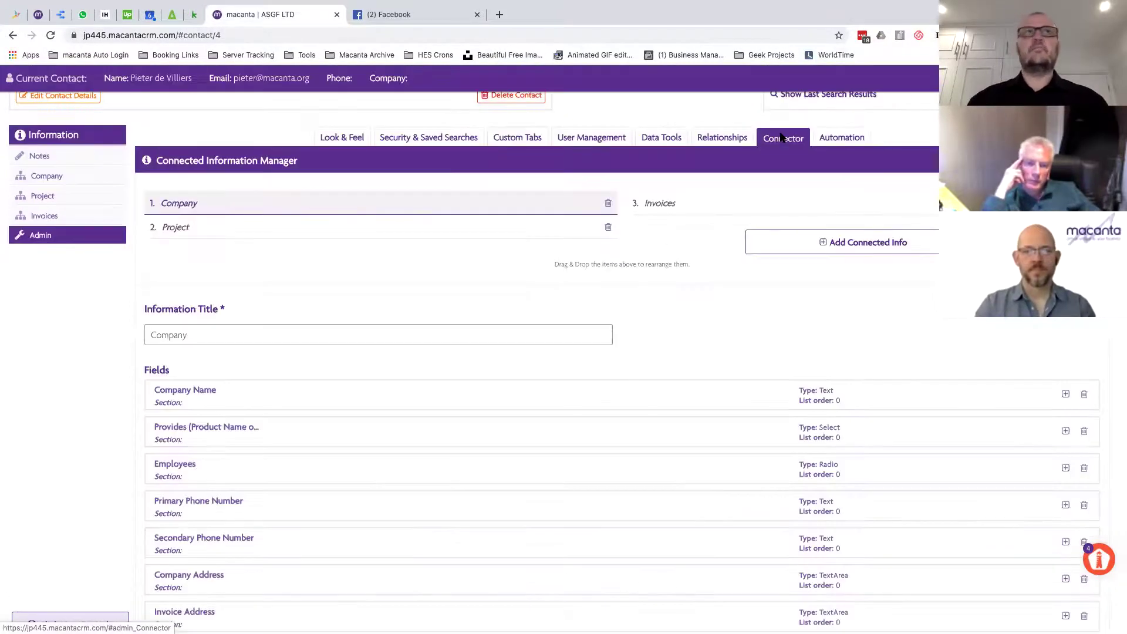
pyautogui.click(308, 227)
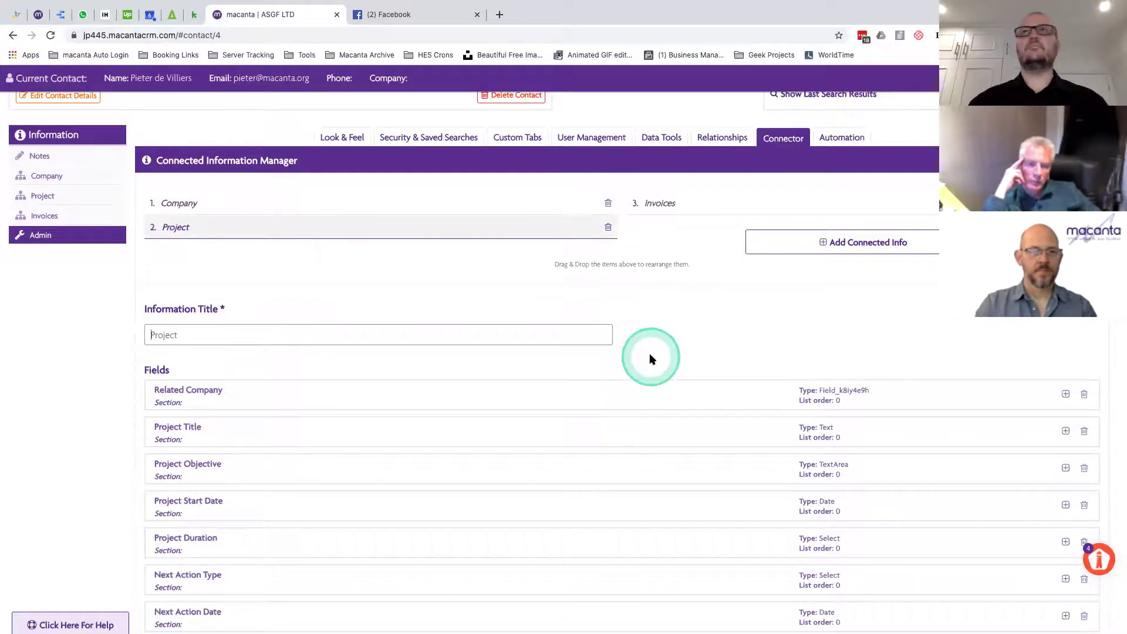
pyautogui.scroll(-2, 649, 355)
pyautogui.scroll(-5, 649, 358)
pyautogui.click(176, 455)
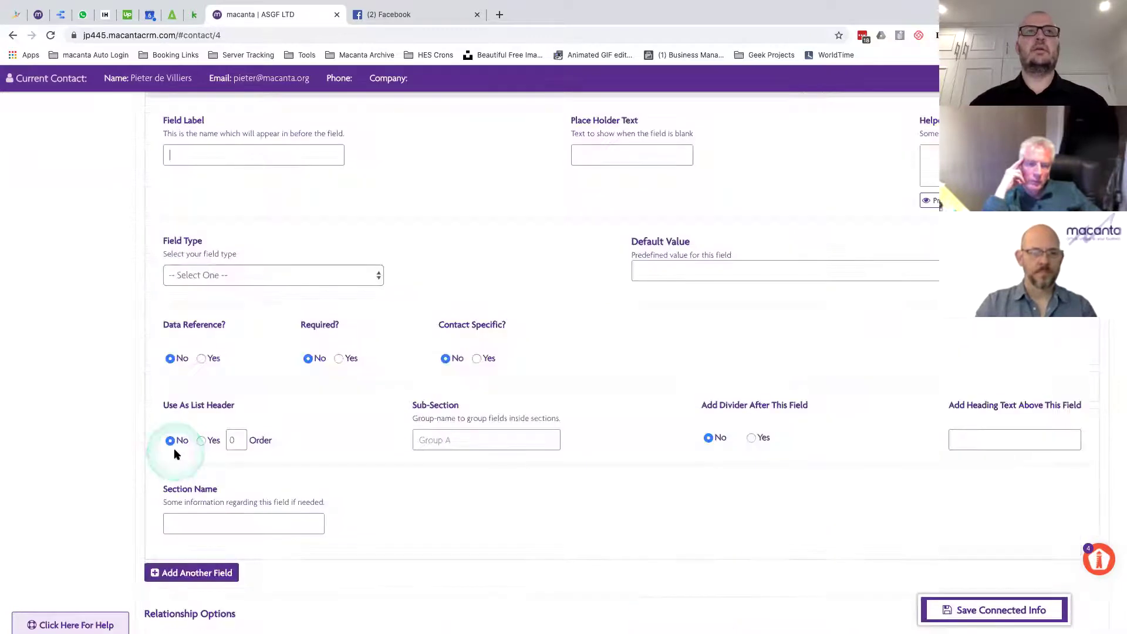
pyautogui.scroll(1, 522, 256)
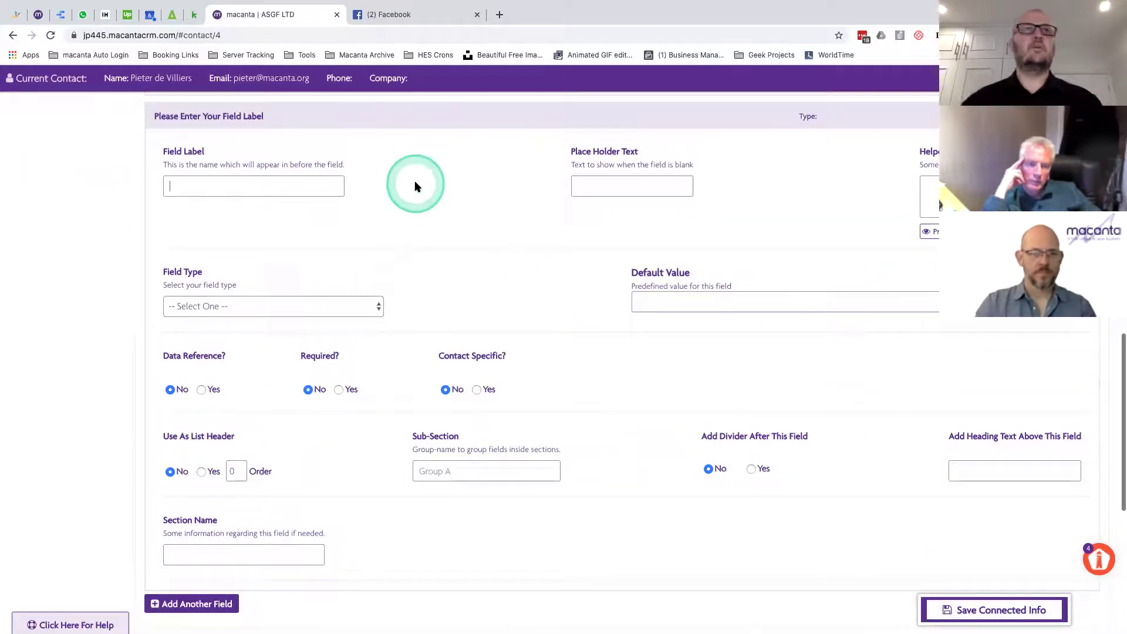
pyautogui.write('Pr')
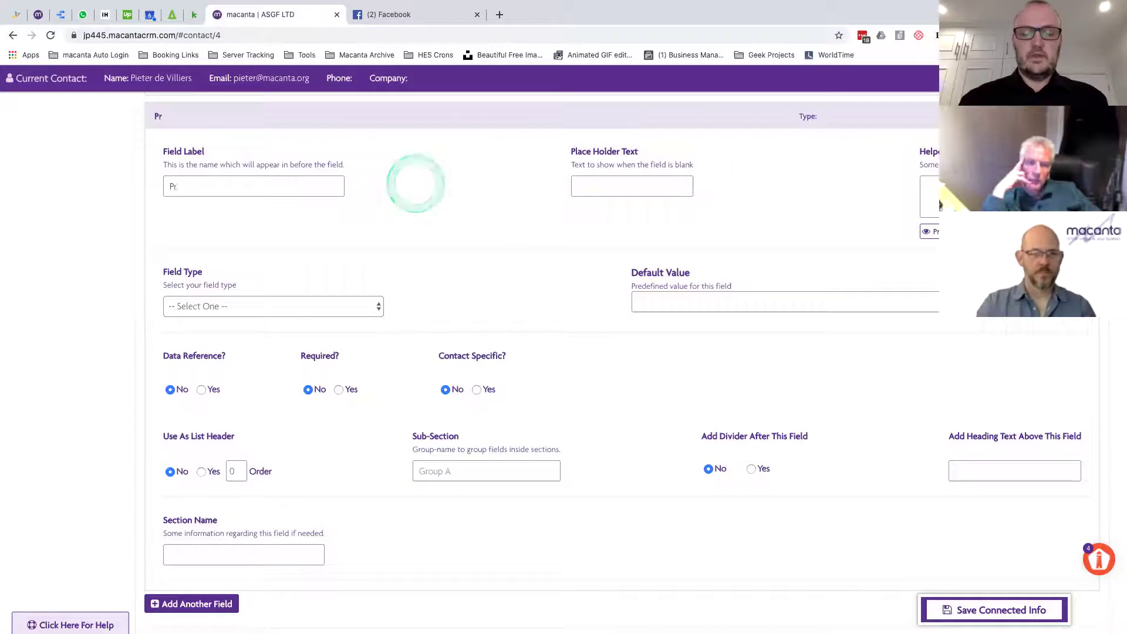
pyautogui.write('oject Reference')
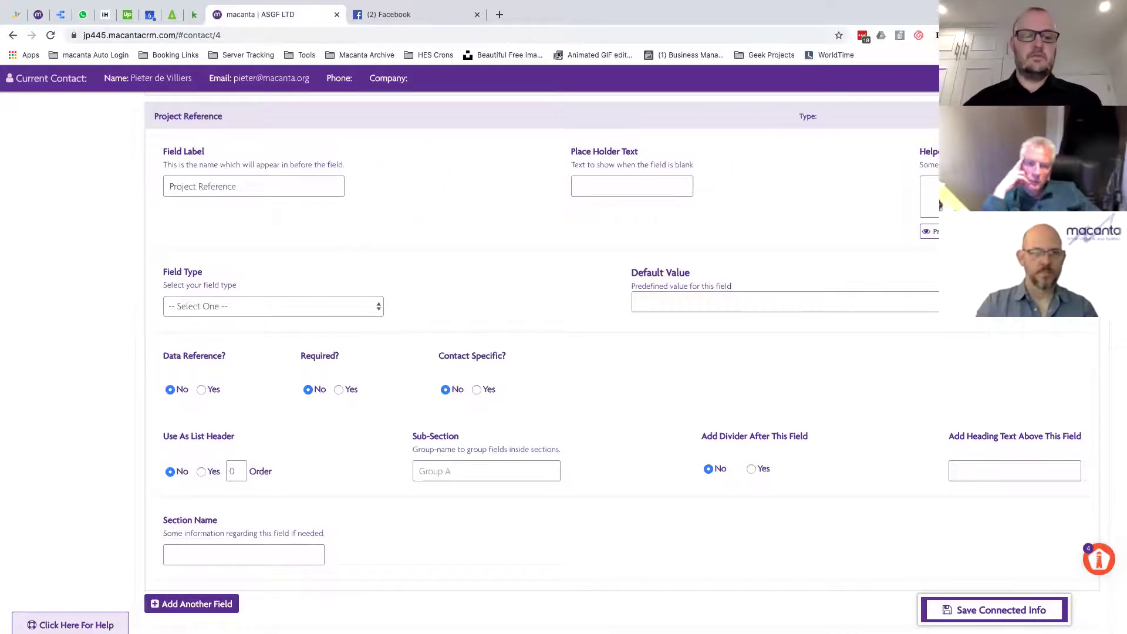
# - Reuse the label Project Reference as the new field's placeholder text and set its field type to Text
pyautogui.press('super+a')
pyautogui.press('super+c')
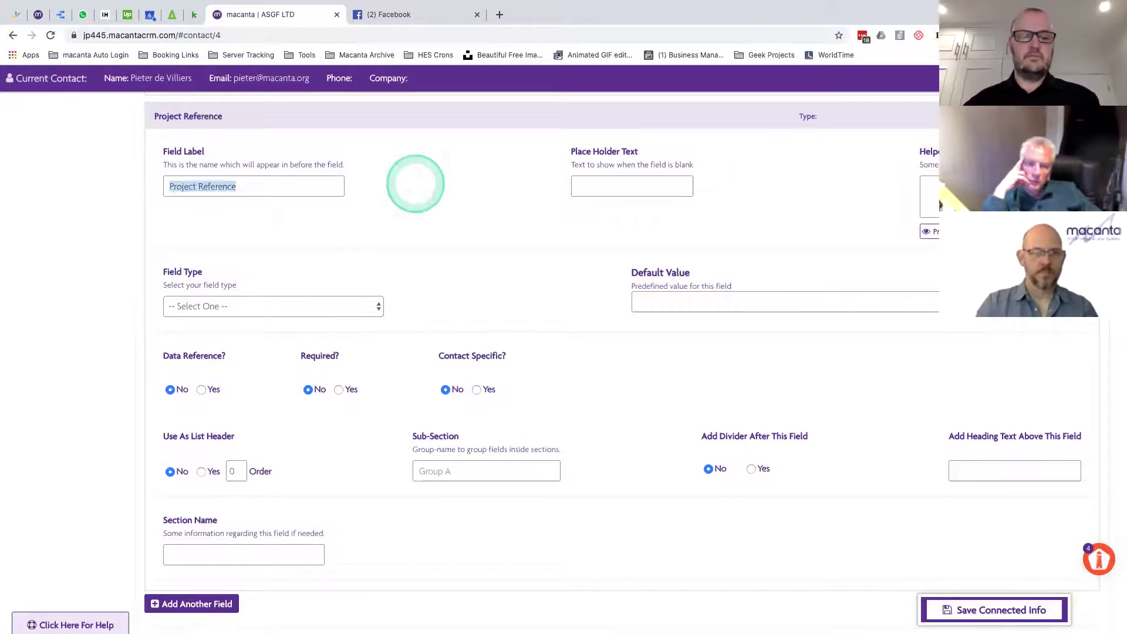
pyautogui.click(642, 189)
pyautogui.press('super+v')
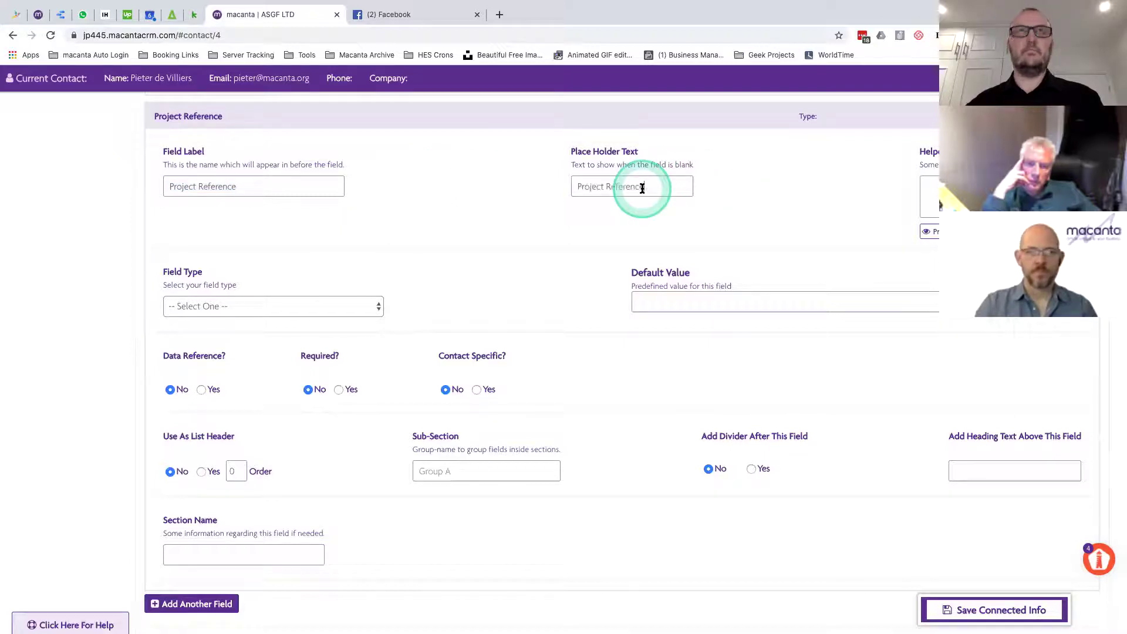
pyautogui.click(232, 315)
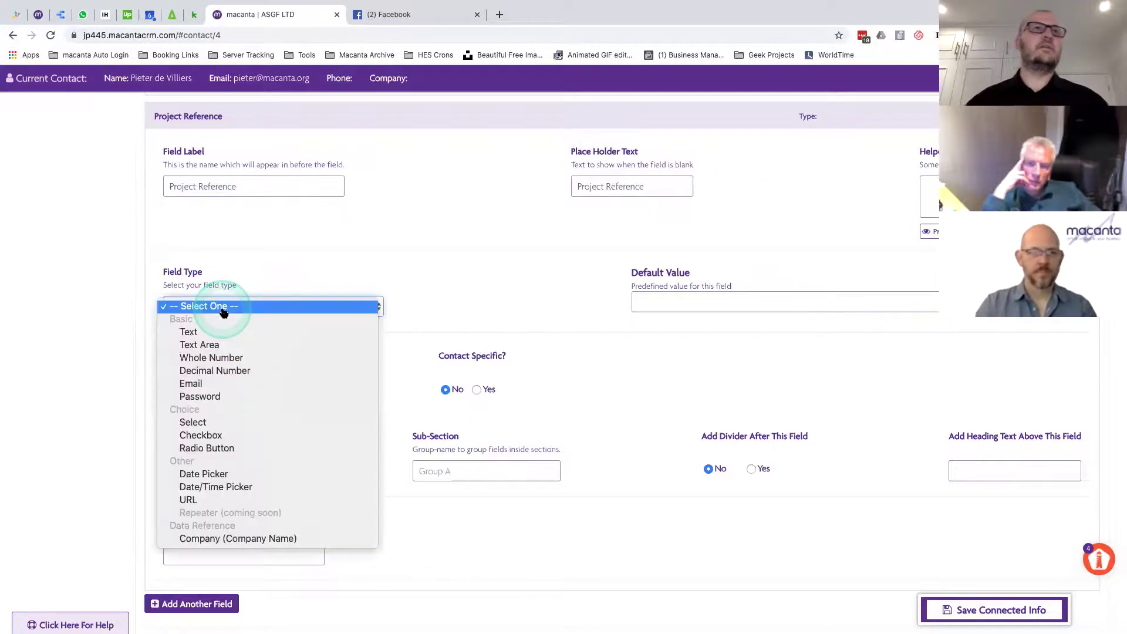
pyautogui.click(210, 338)
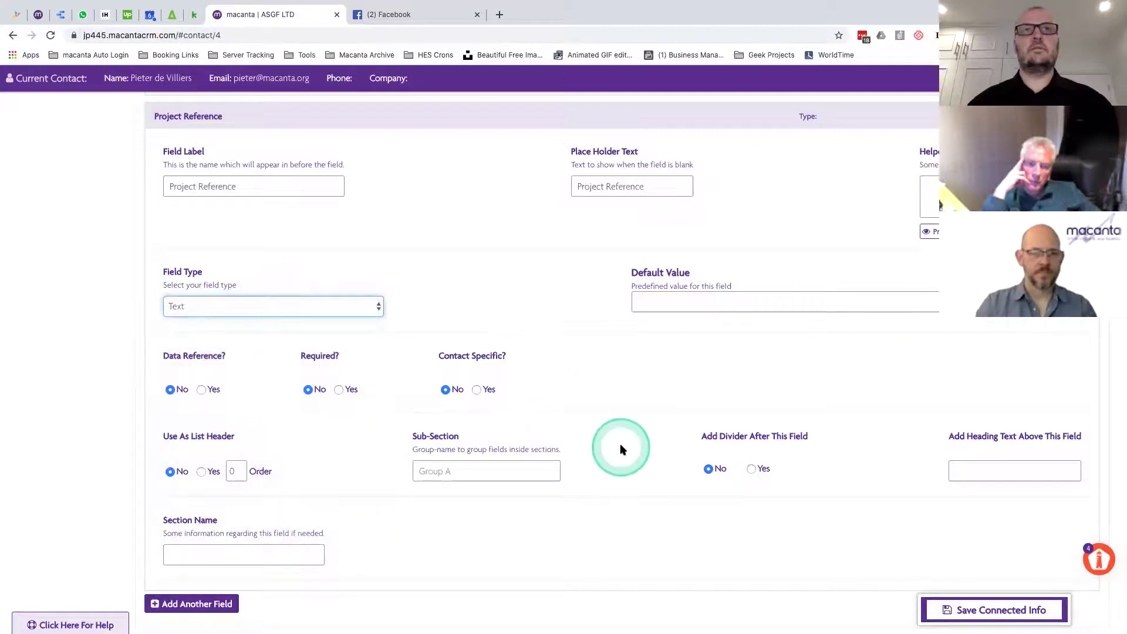
# - Assign the Project Reference field to a section named Tracking
pyautogui.scroll(-3, 618, 448)
pyautogui.click(201, 459)
pyautogui.write('Thicking')
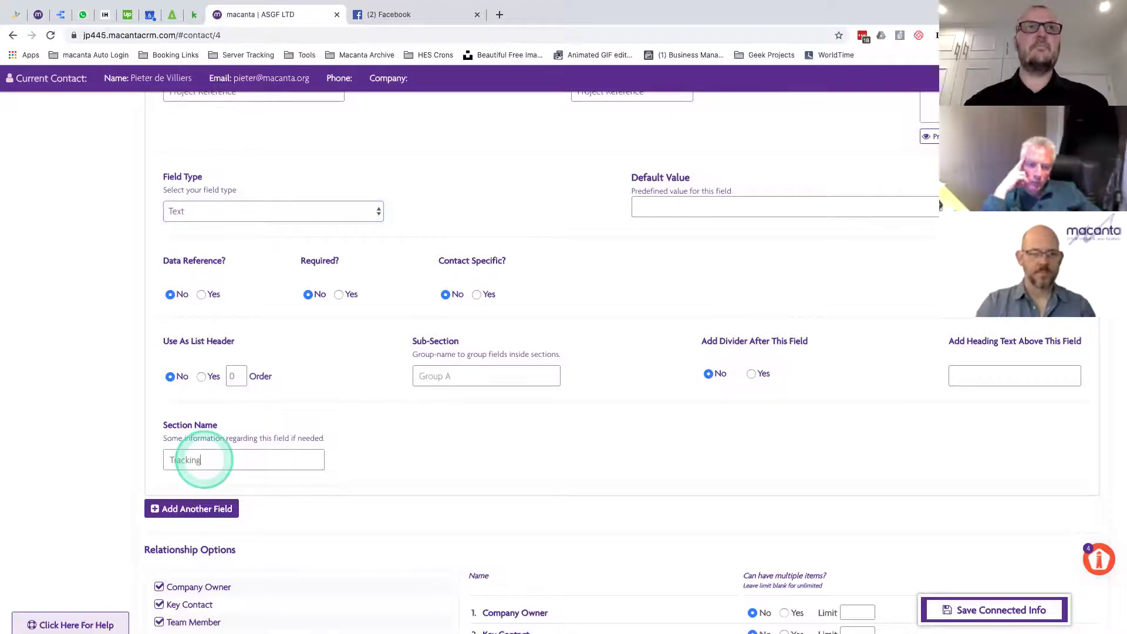
pyautogui.click(624, 401)
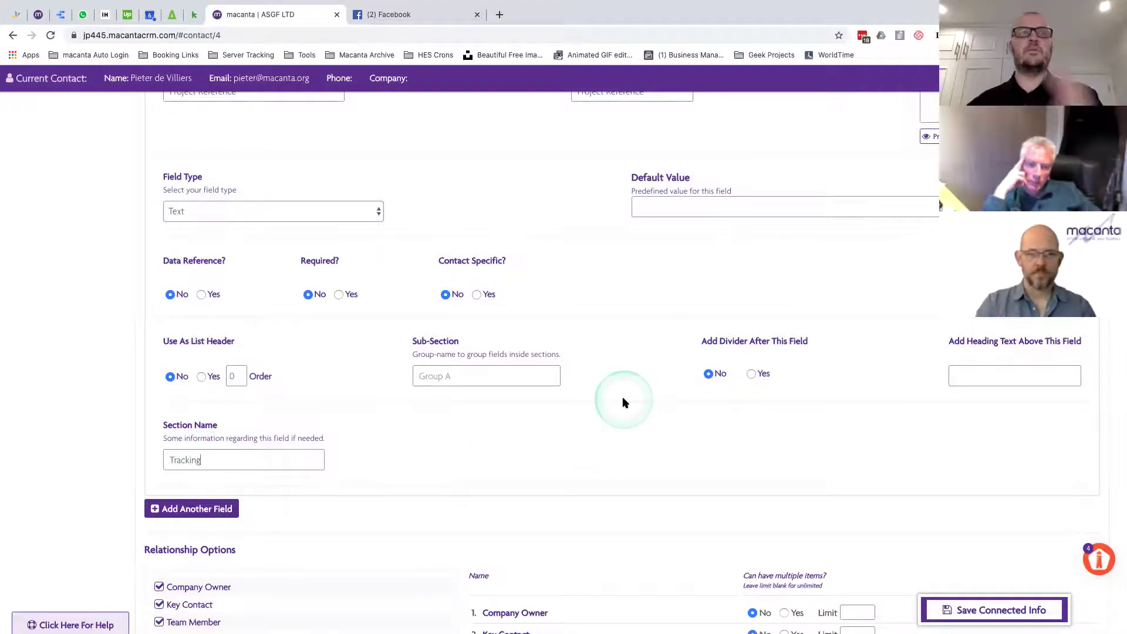
# - Enable the Project Reference field as a data reference
pyautogui.click(361, 283)
pyautogui.scroll(3, 361, 283)
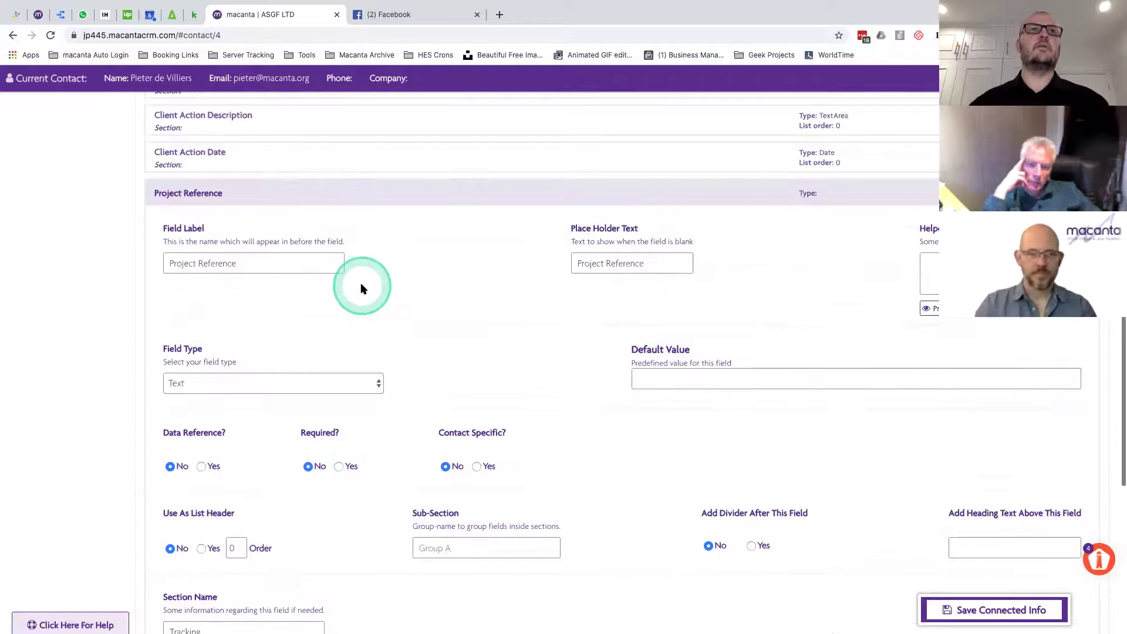
pyautogui.click(246, 503)
pyautogui.click(201, 467)
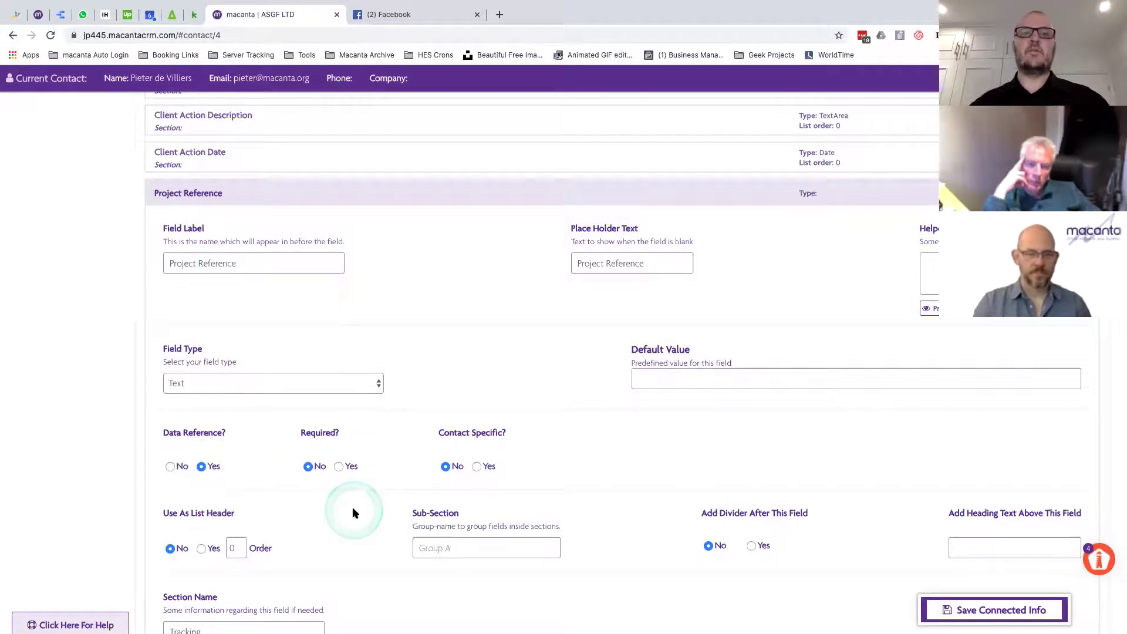
pyautogui.scroll(-3, 352, 510)
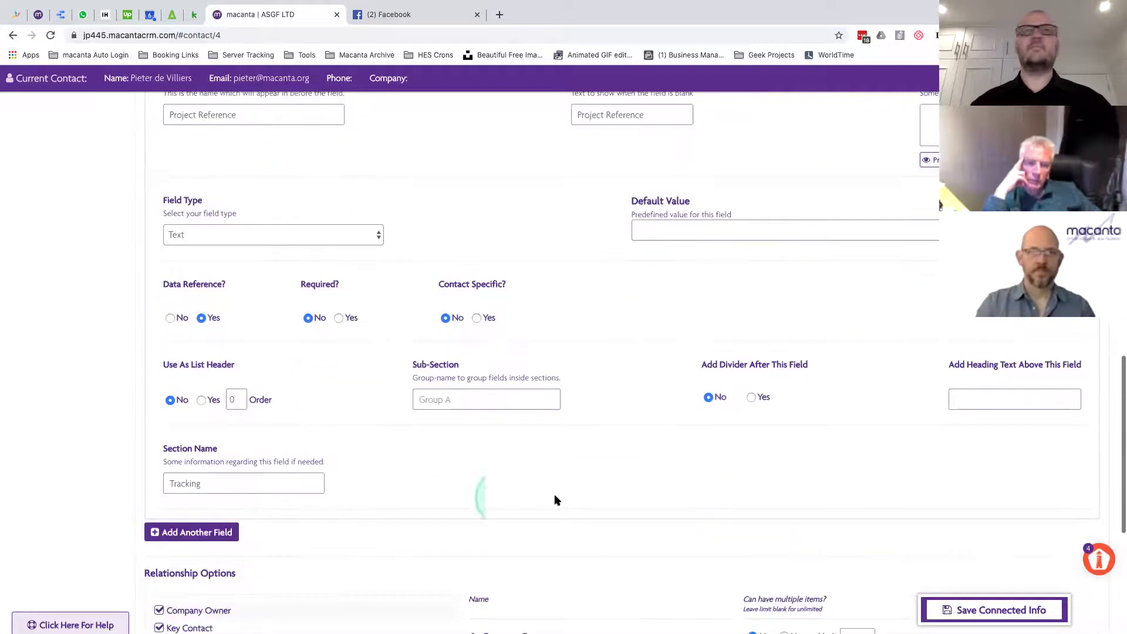
# - Save the connected info settings containing the Project Reference field
pyautogui.click(976, 608)
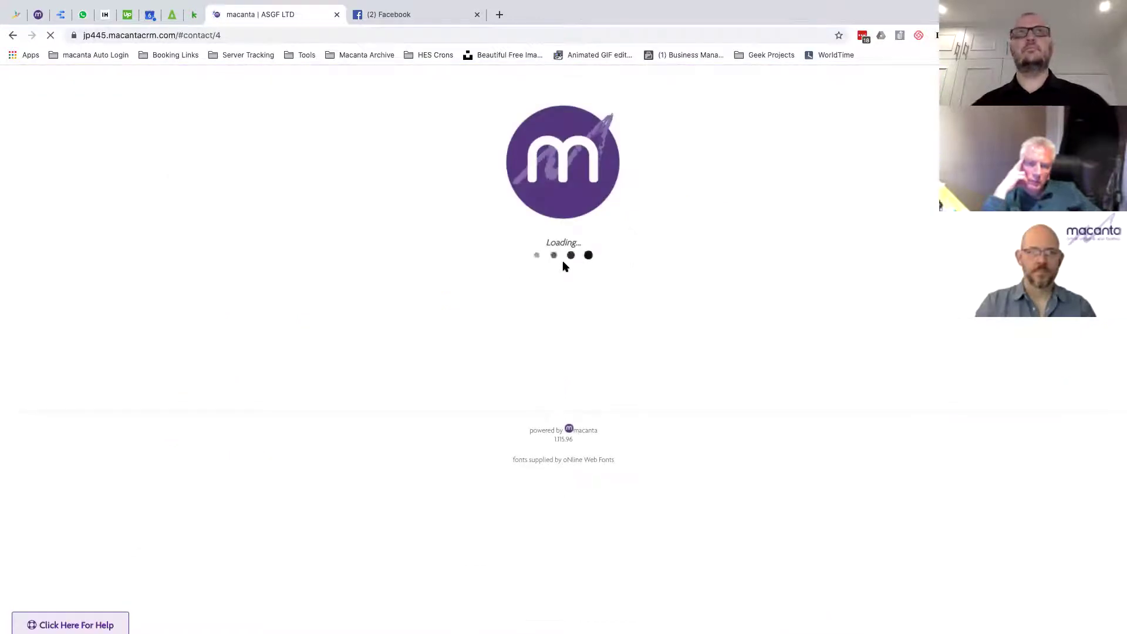
pyautogui.click(396, 178)
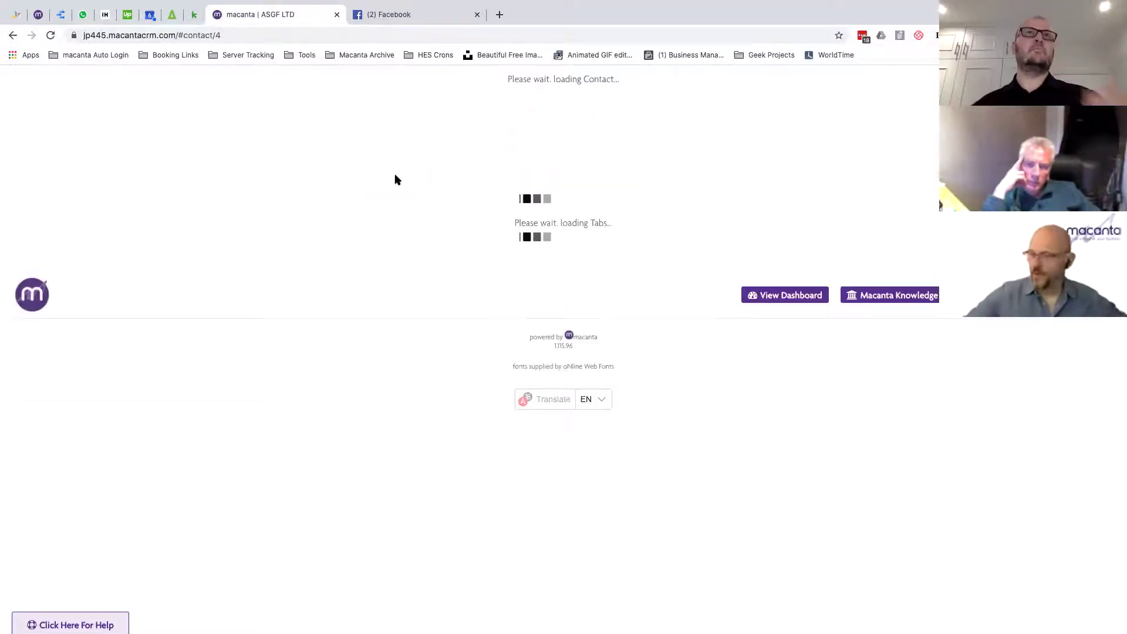
# - Open the trigger actions of the CD Automation System in the admin area
pyautogui.click(97, 211)
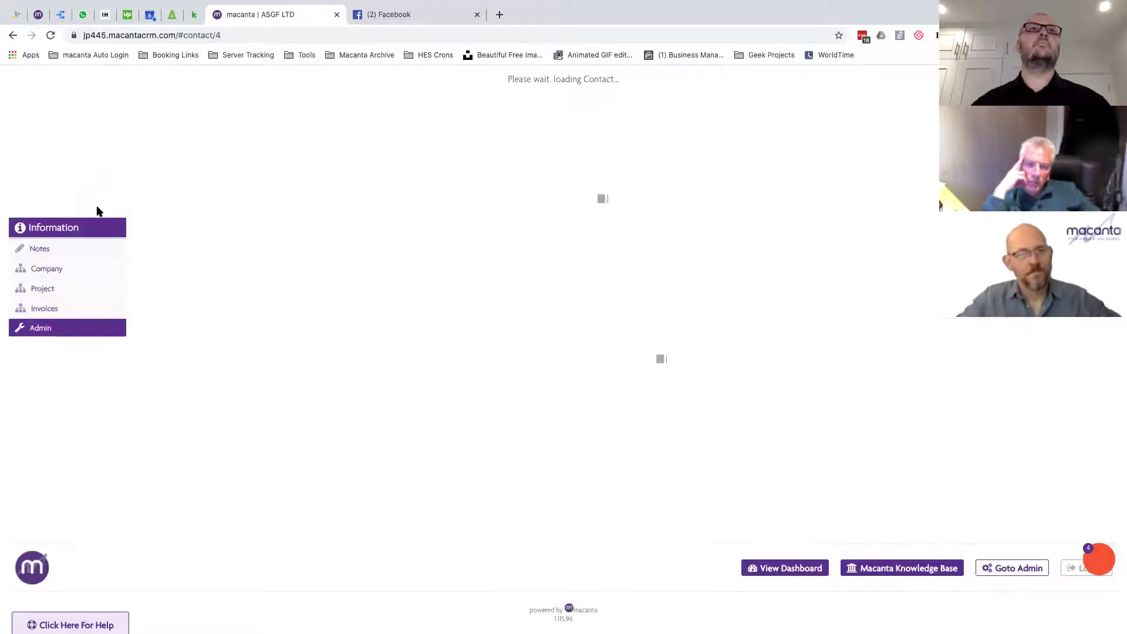
pyautogui.click(834, 233)
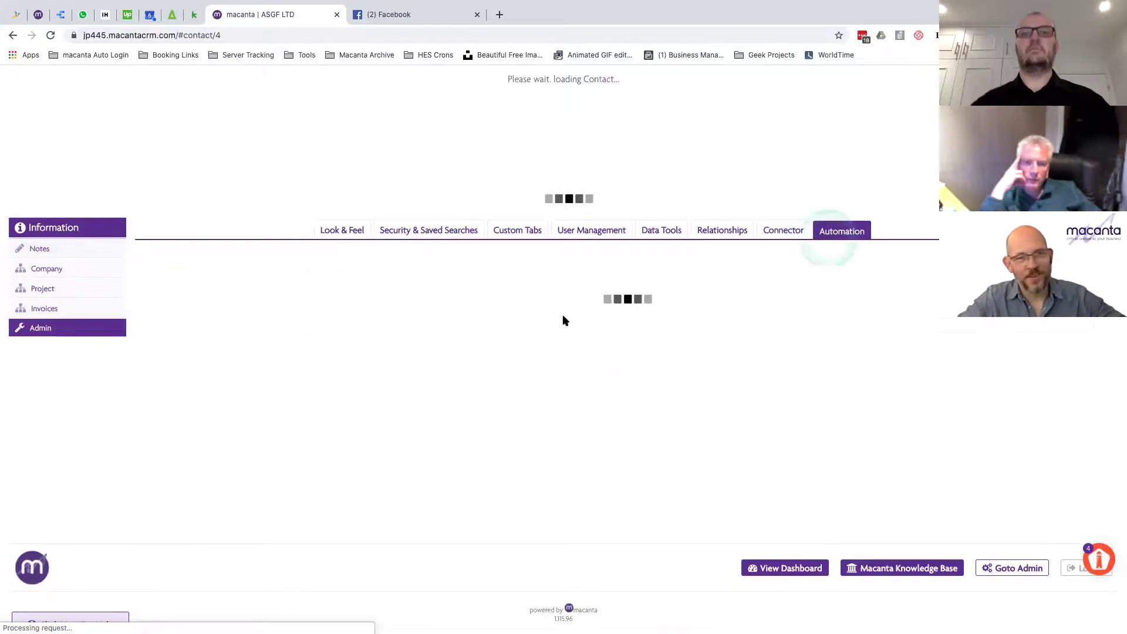
pyautogui.click(534, 318)
pyautogui.scroll(-2, 535, 317)
pyautogui.click(380, 164)
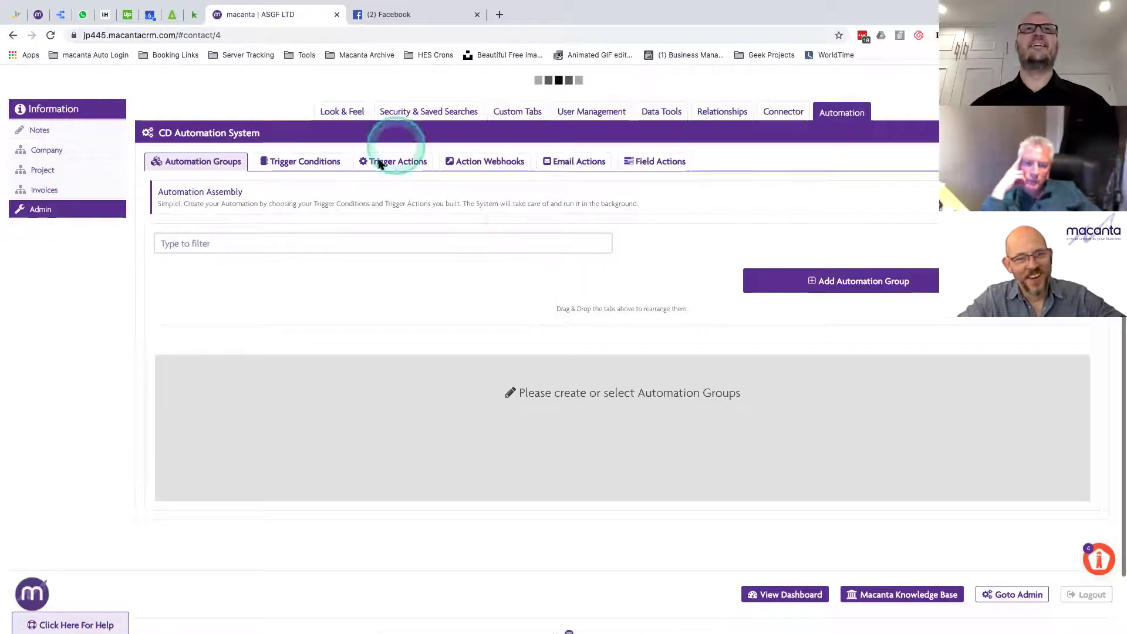
pyautogui.click(380, 165)
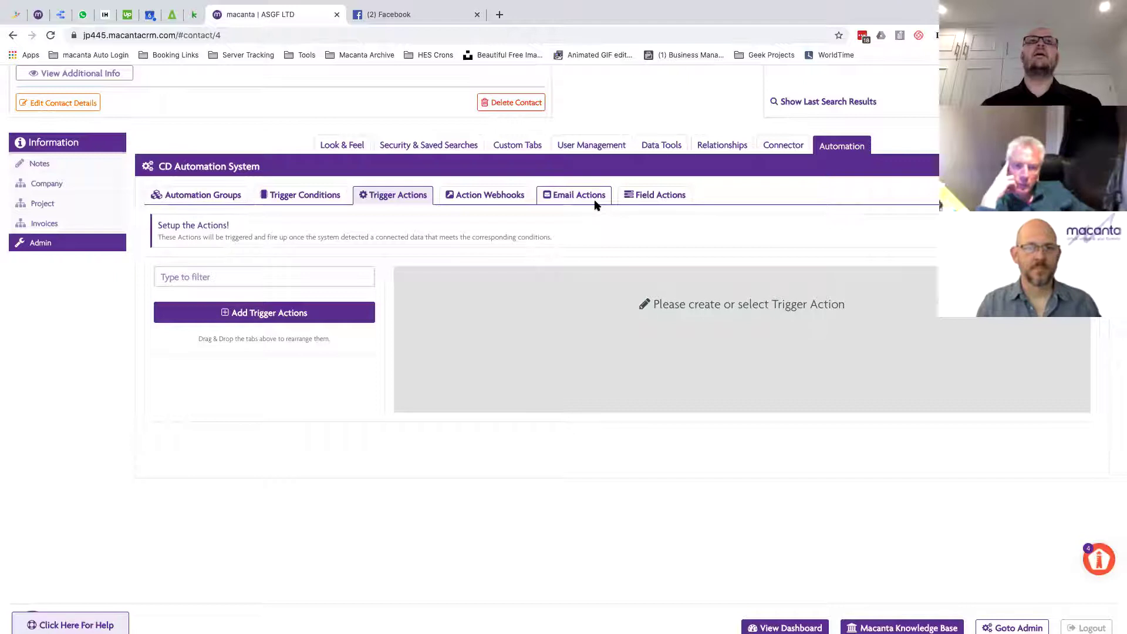
pyautogui.click(480, 198)
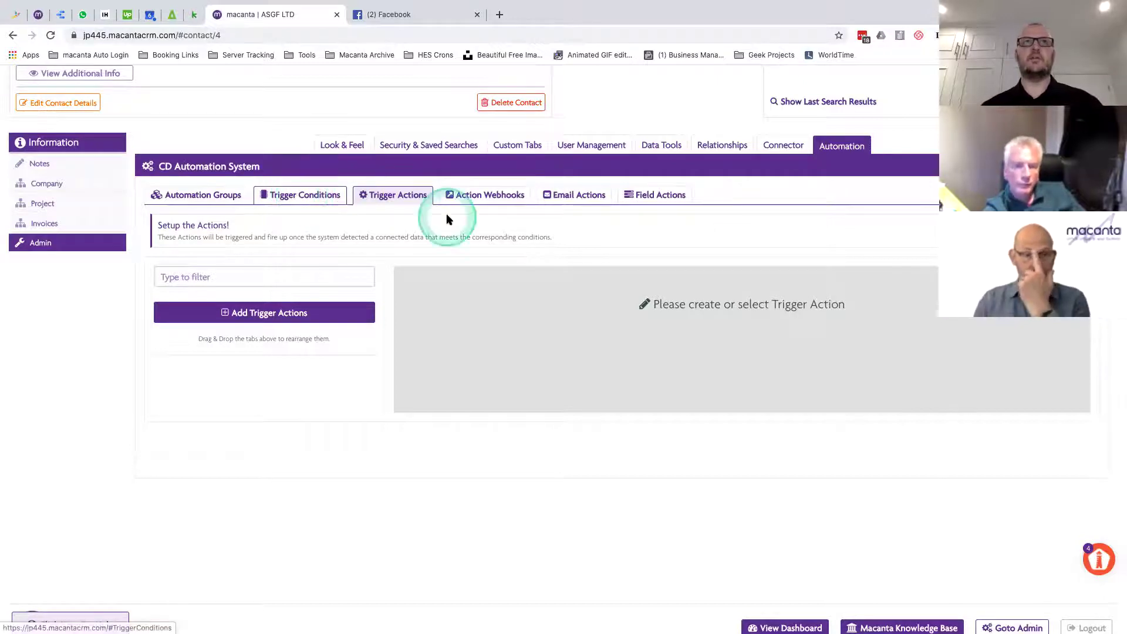
# - Add a trigger action labelled "Set Project Reference" and assign Project as its connected data
pyautogui.click(261, 312)
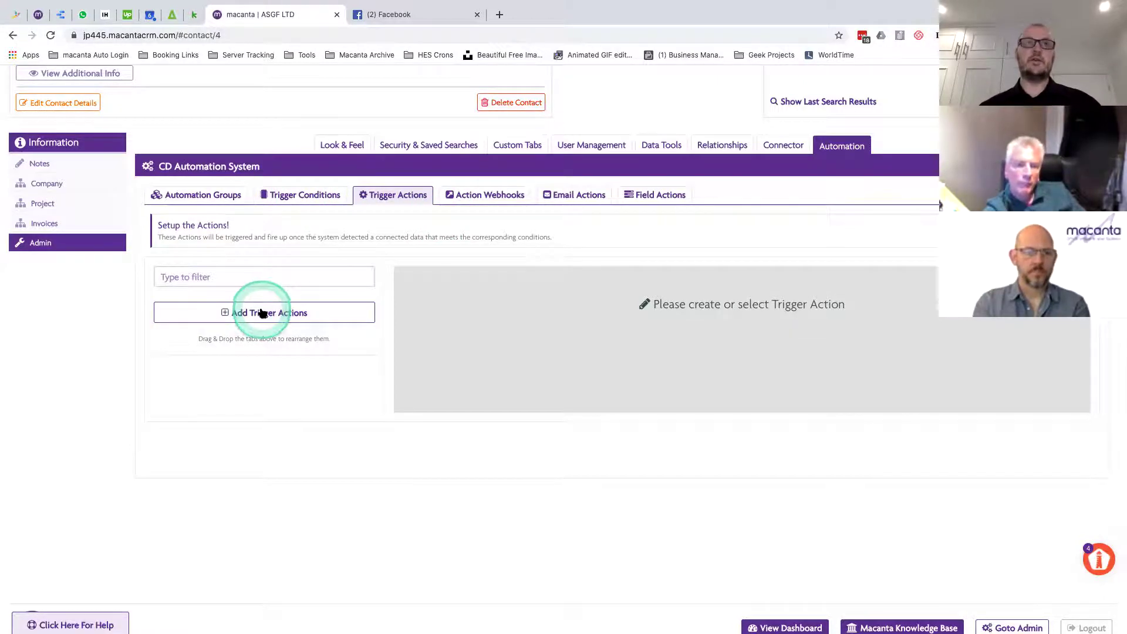
pyautogui.click(494, 332)
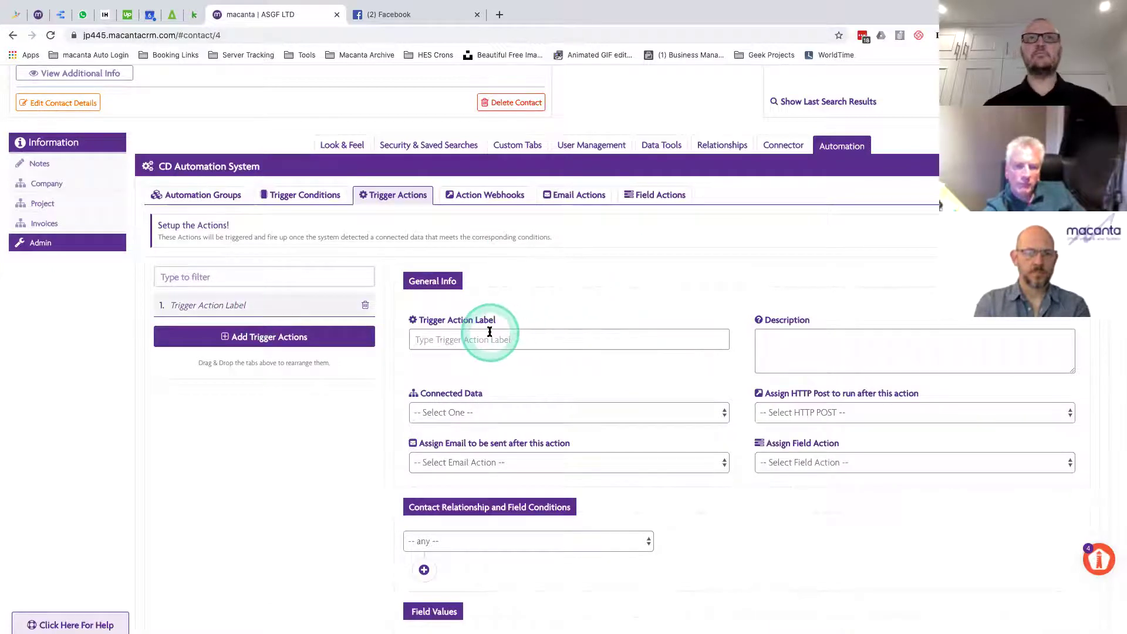
pyautogui.write('Set Project Reference')
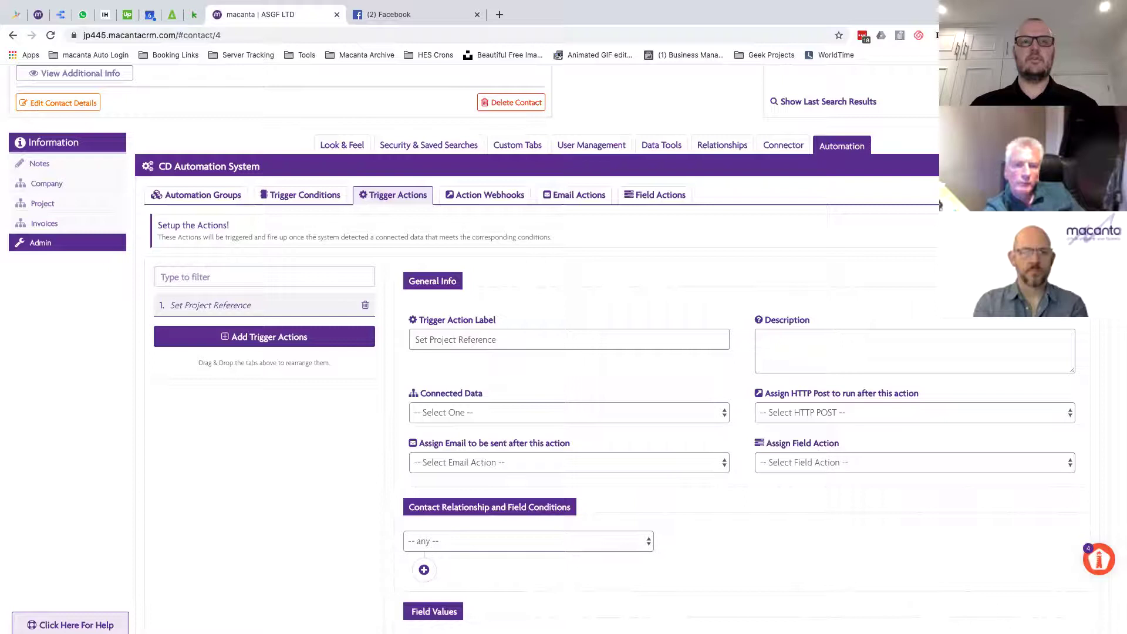
pyautogui.click(492, 411)
pyautogui.click(444, 440)
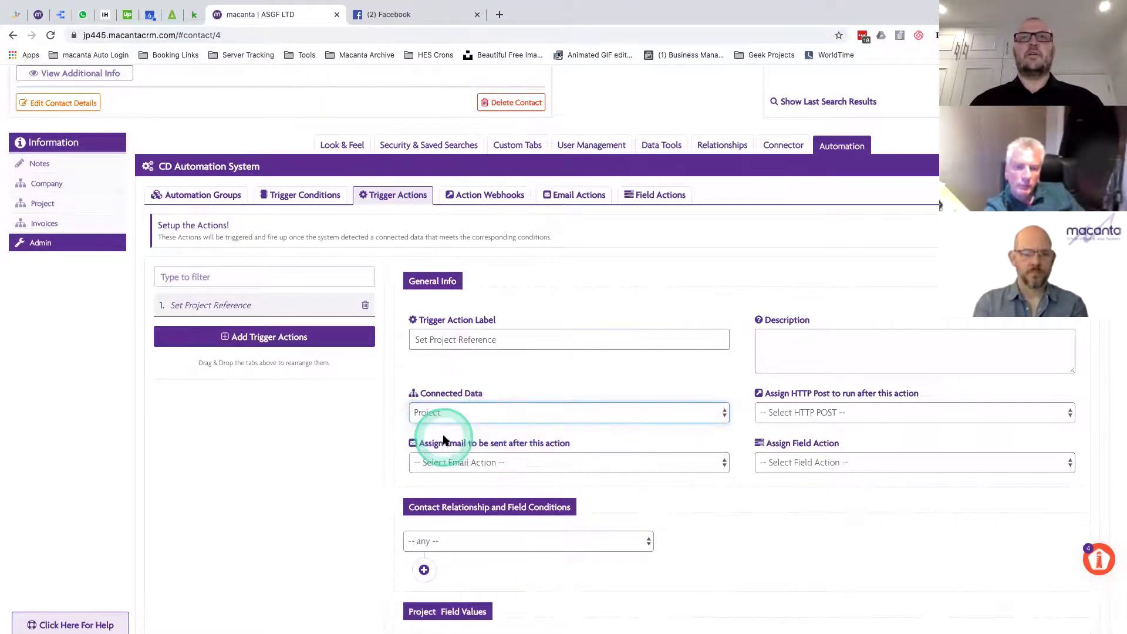
# - Set the trigger action's contact relationship condition to Key Contact
pyautogui.scroll(-3, 444, 440)
pyautogui.click(466, 367)
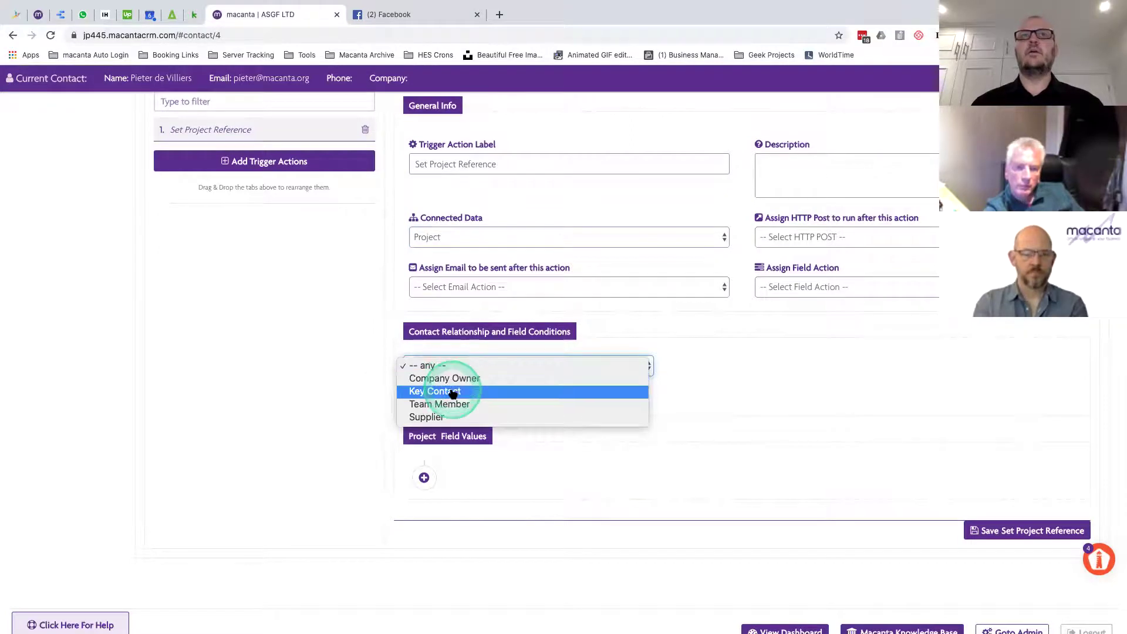
pyautogui.click(452, 392)
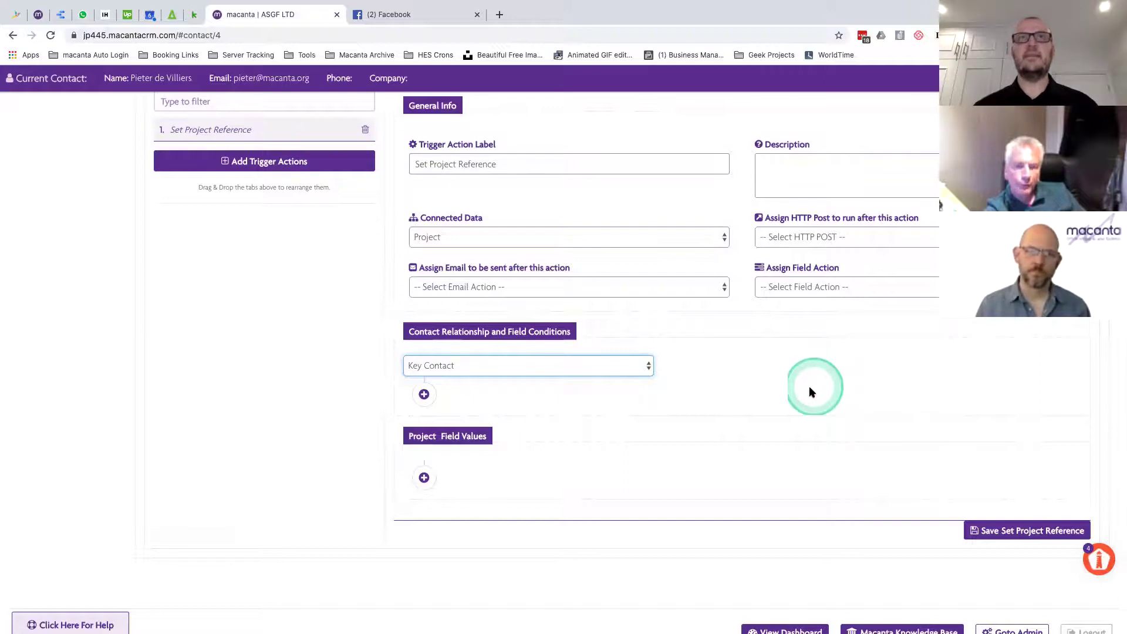
# - Add a project field value entry to the trigger action for the Project Reference (CD field)
pyautogui.click(424, 477)
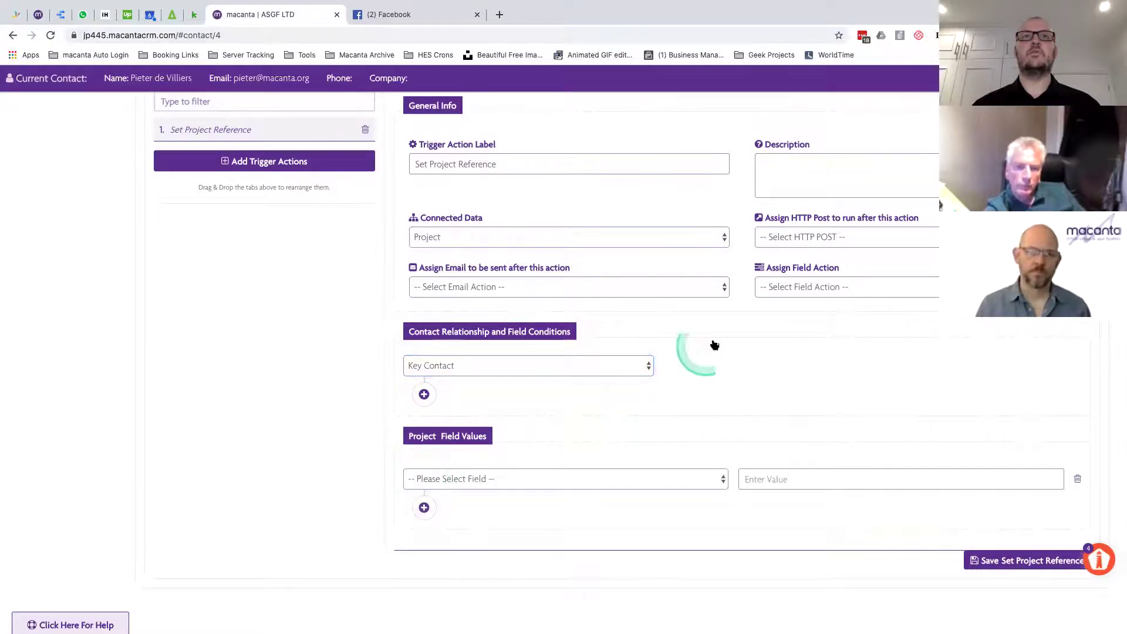
pyautogui.scroll(-3, 711, 338)
pyautogui.click(539, 390)
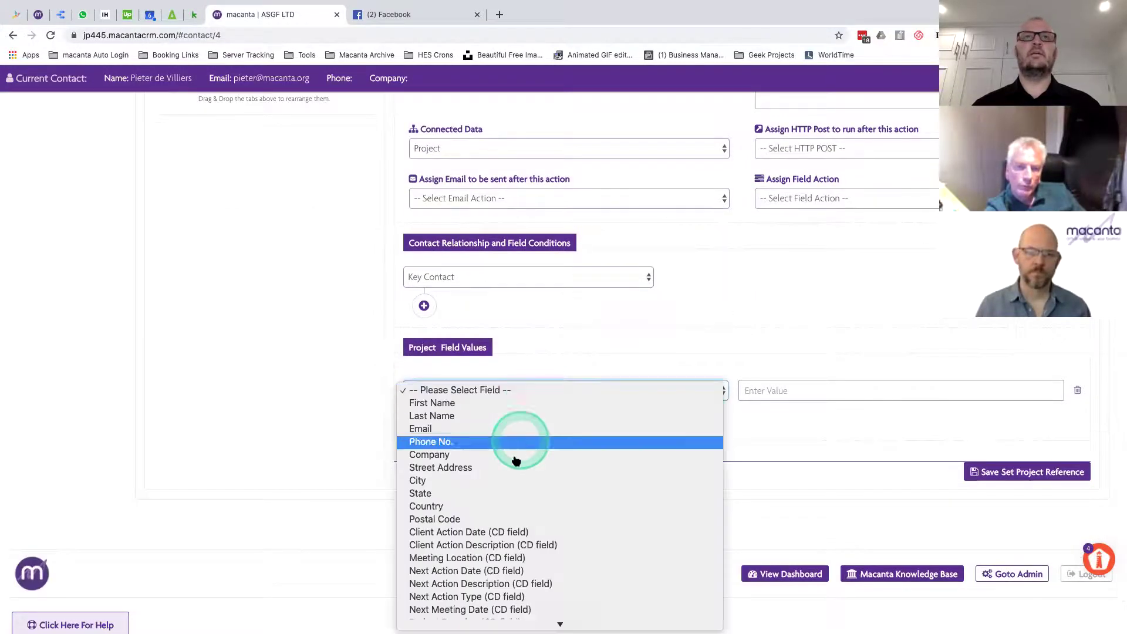
pyautogui.scroll(-1, 510, 481)
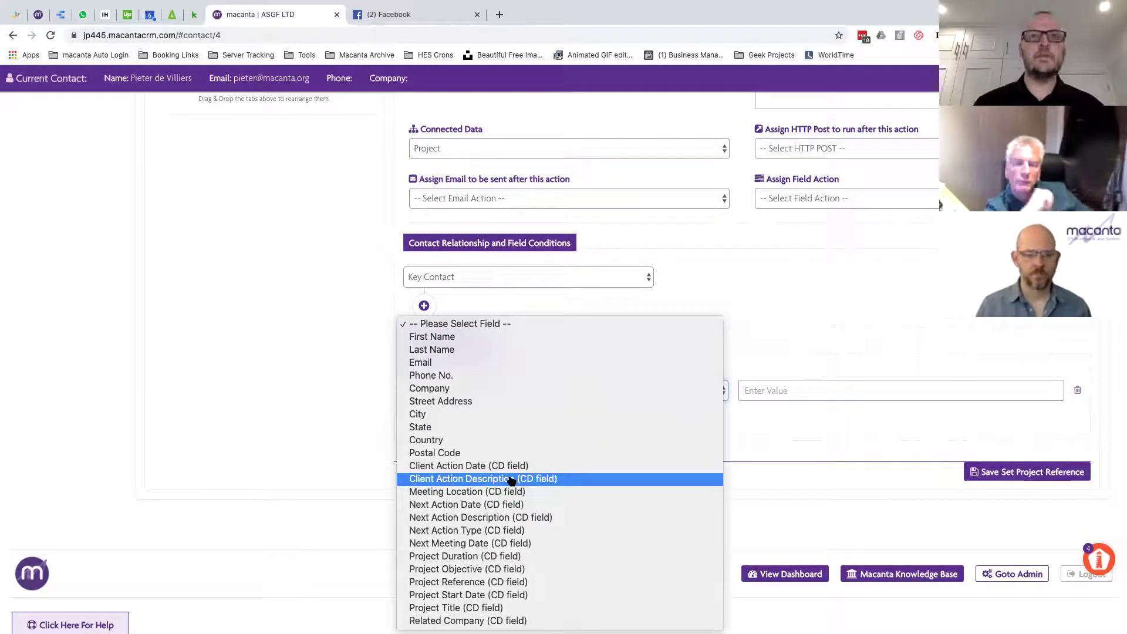
pyautogui.click(458, 581)
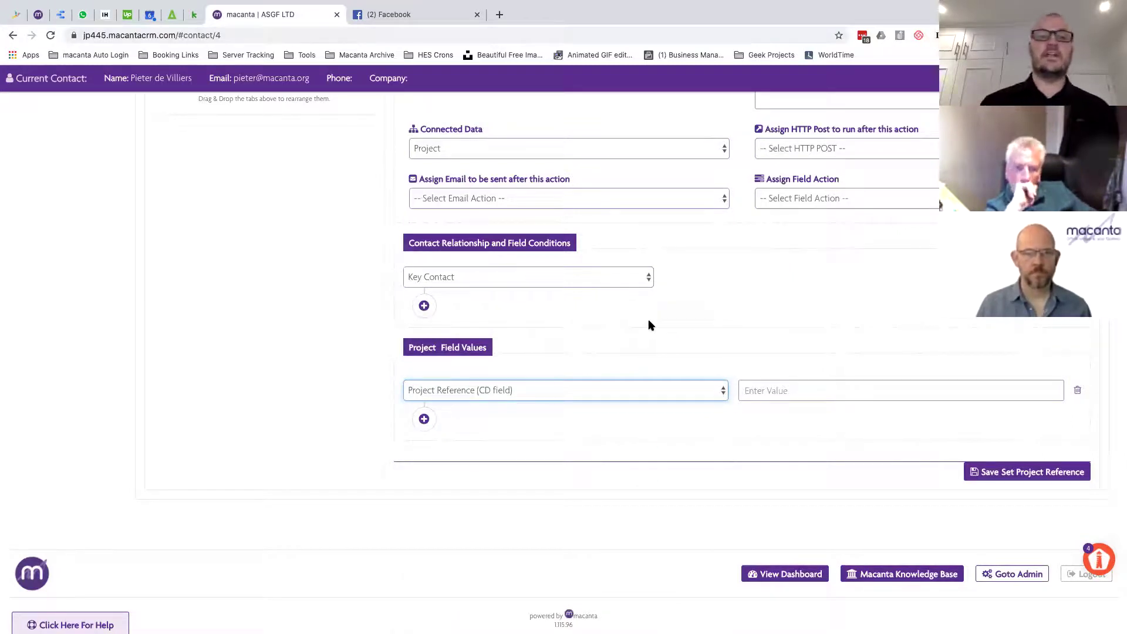
# - Set the Project Reference value to "-CD.Related Company- - -CD.Project Title-" and save the trigger action
pyautogui.click(754, 389)
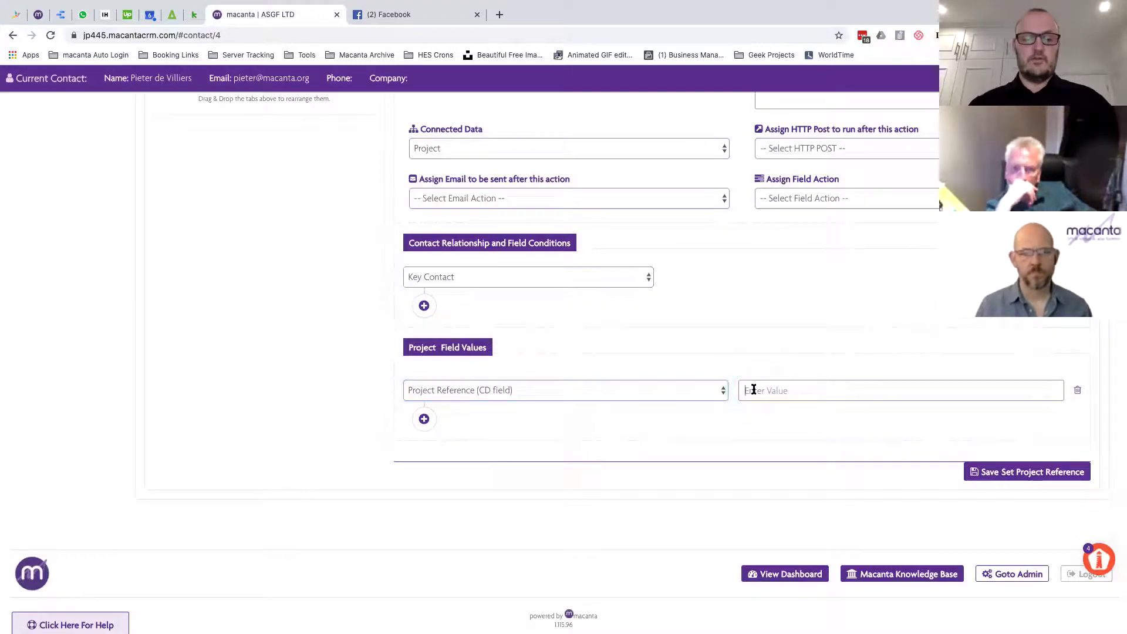
pyautogui.click(754, 390)
pyautogui.write('-')
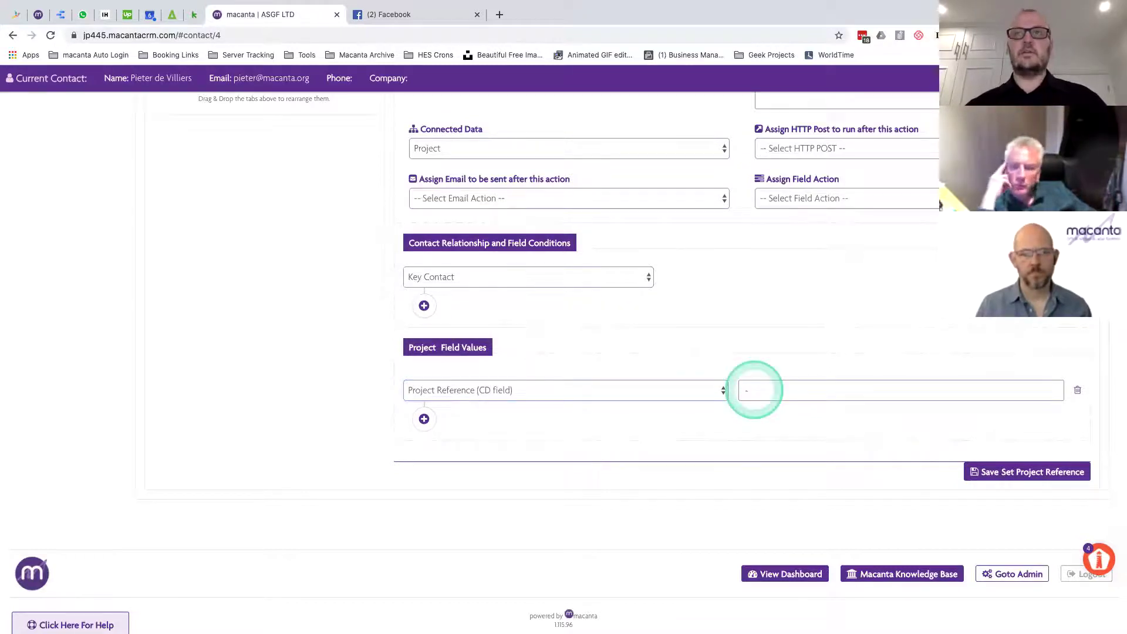
pyautogui.write('CD')
pyautogui.click(755, 389)
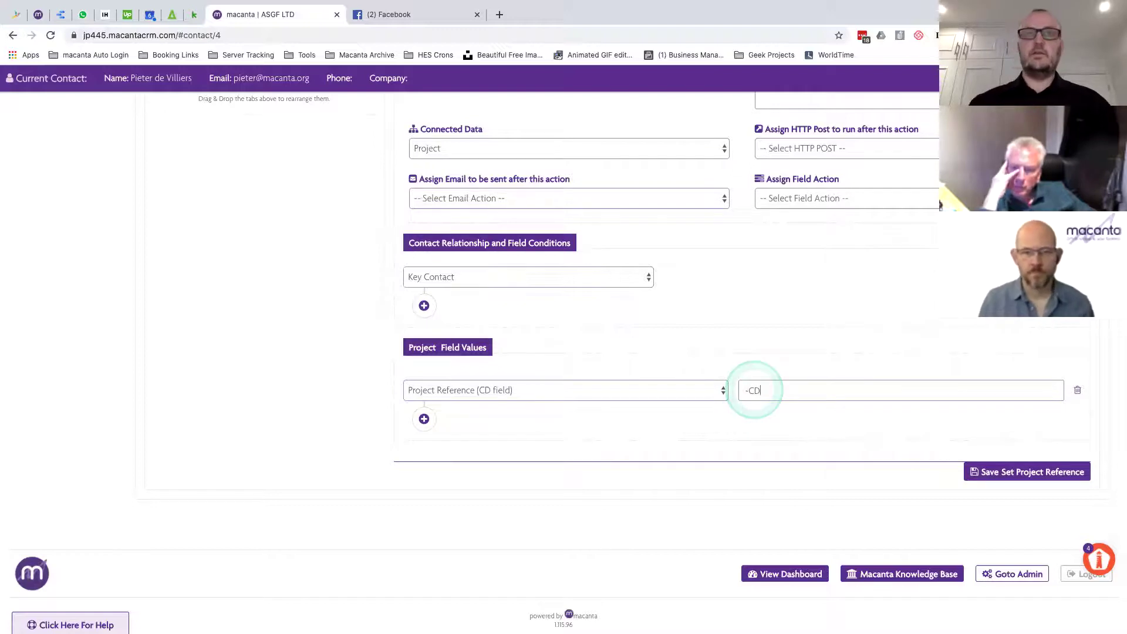
pyautogui.click(755, 390)
pyautogui.write('.C')
pyautogui.press('BackSpace')
pyautogui.press('BackSpace')
pyautogui.write('Relat')
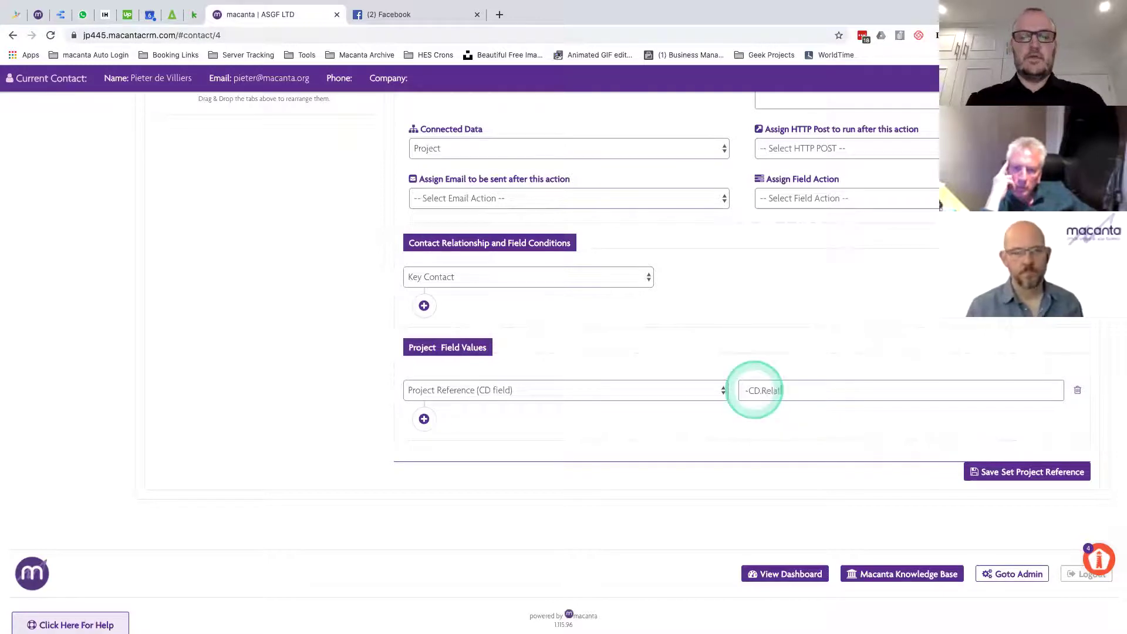
pyautogui.write('ed Company')
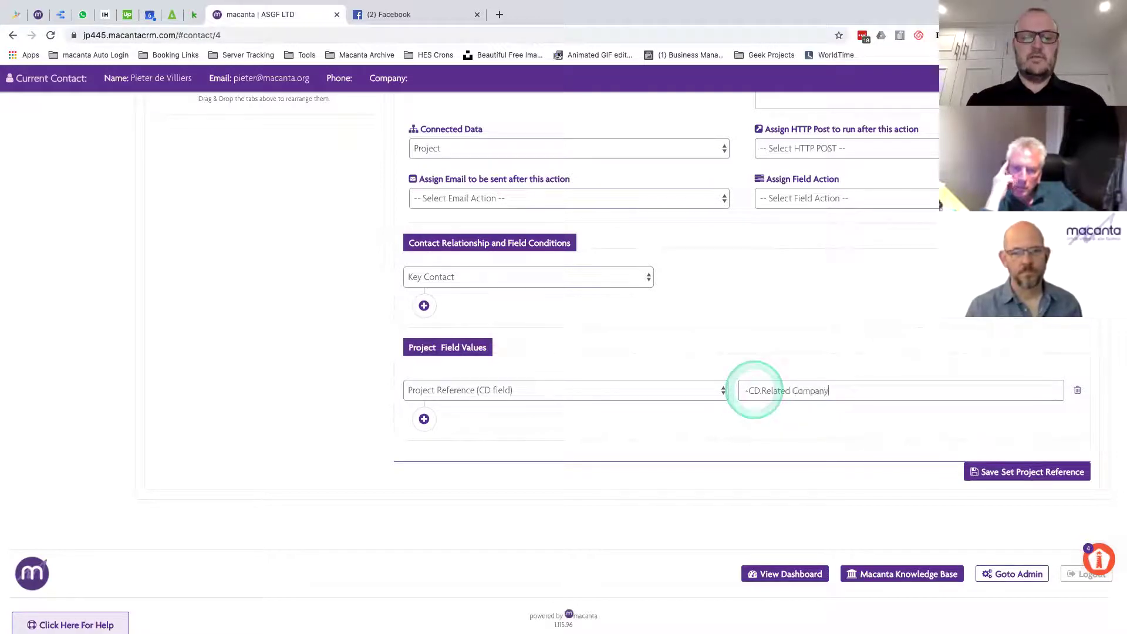
pyautogui.write('~ - ')
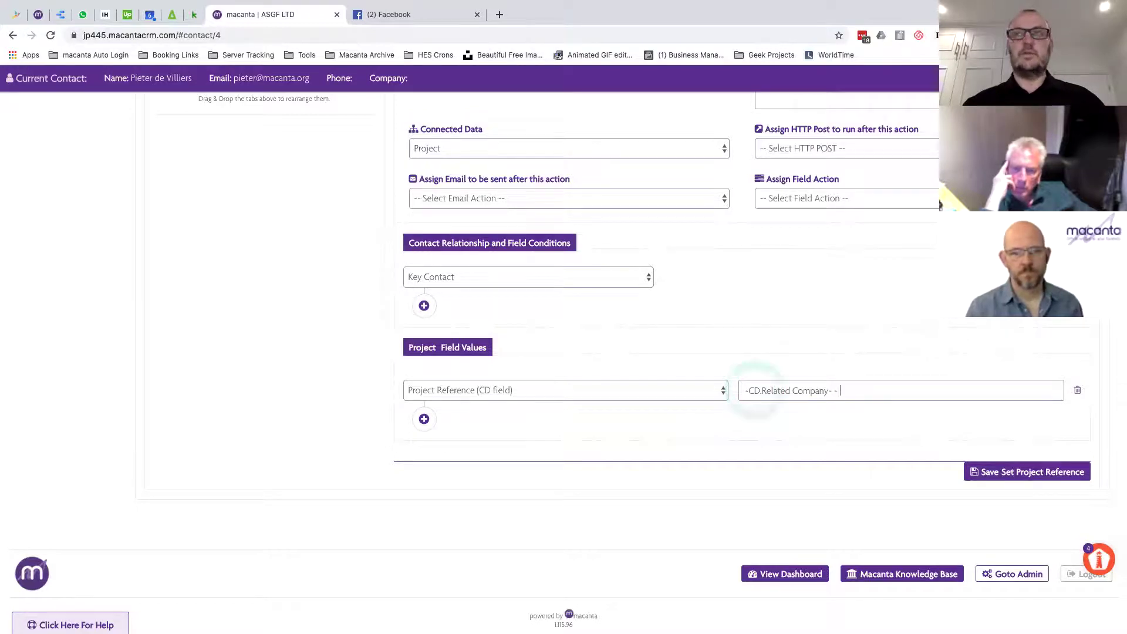
pyautogui.write('-CD.Projec')
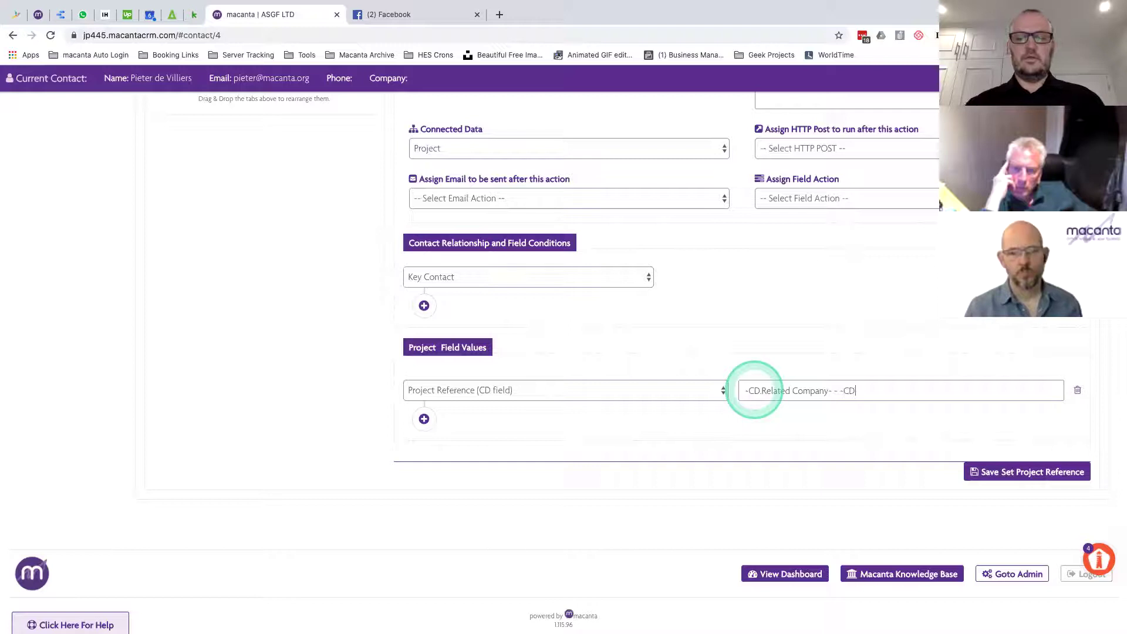
pyautogui.write('t ')
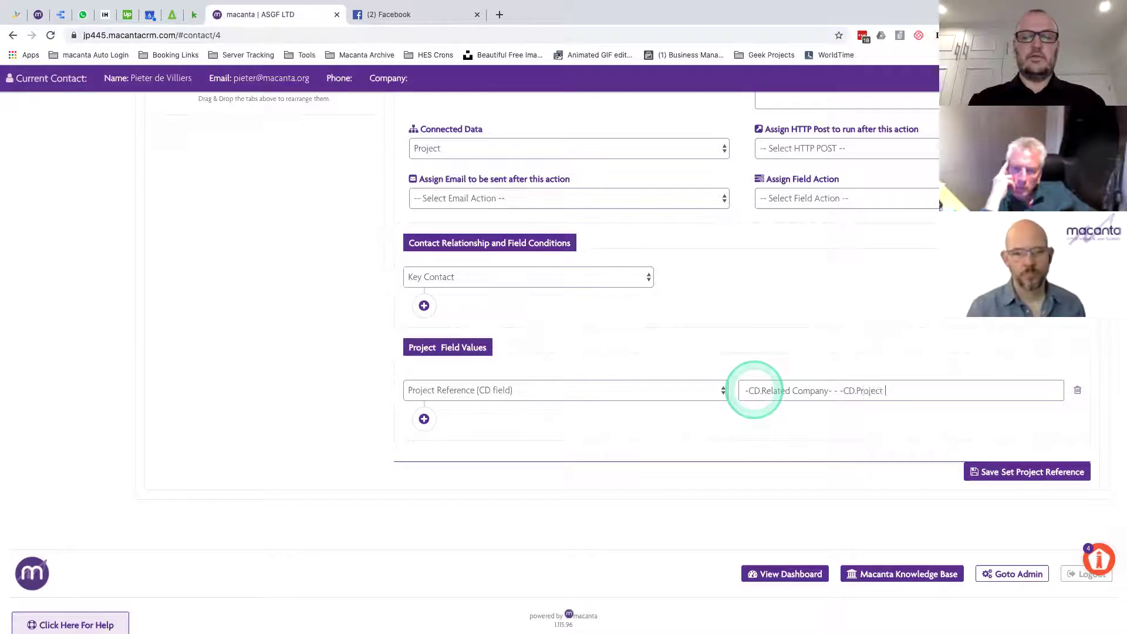
pyautogui.write('Title-')
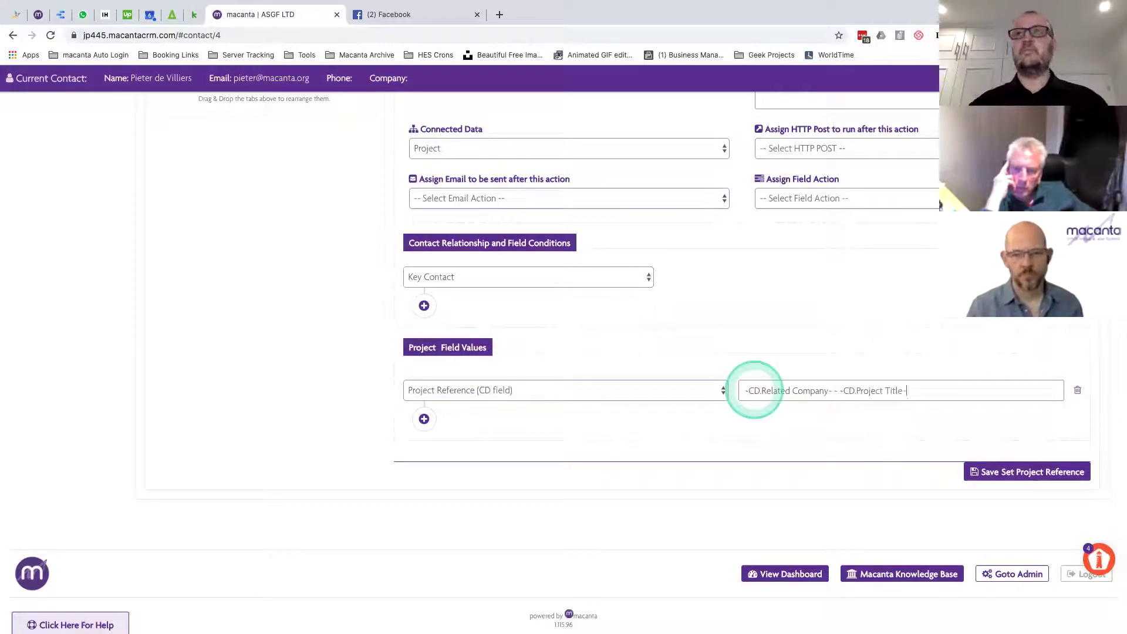
pyautogui.click(1022, 474)
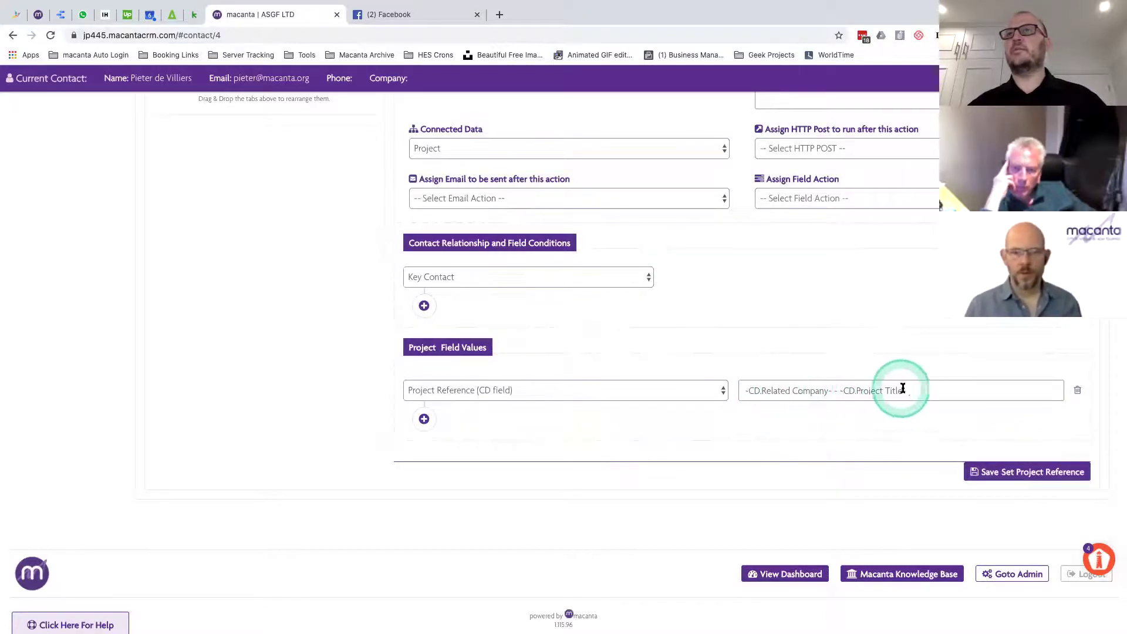
# - Open the contact's connected project "Project 1" and check the field names in its general details
pyautogui.scroll(5, 327, 209)
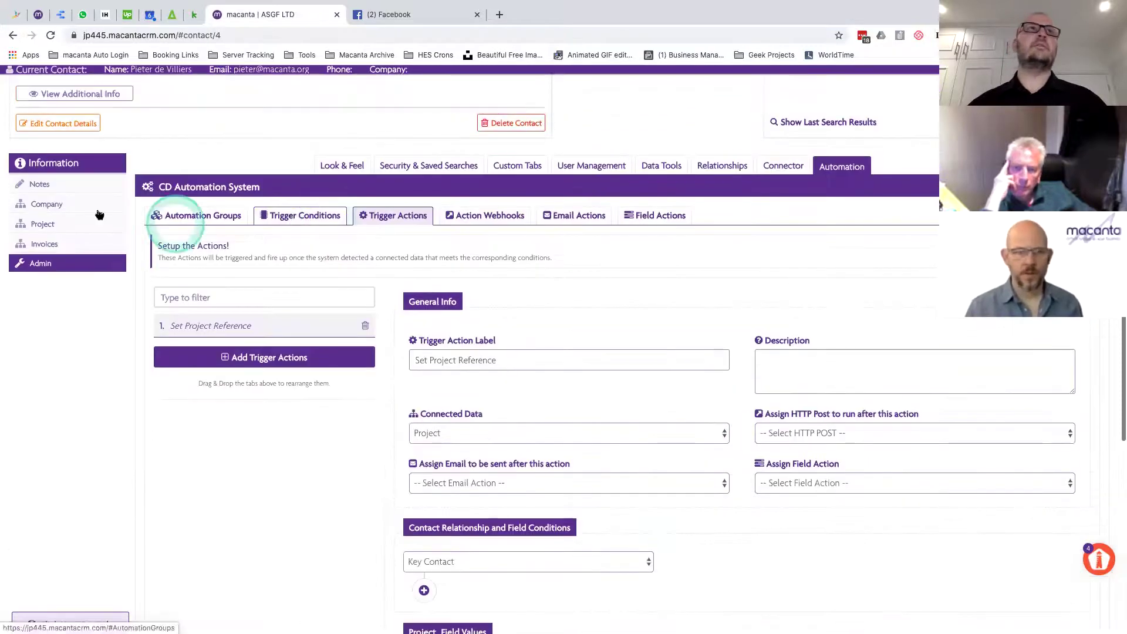
pyautogui.click(47, 223)
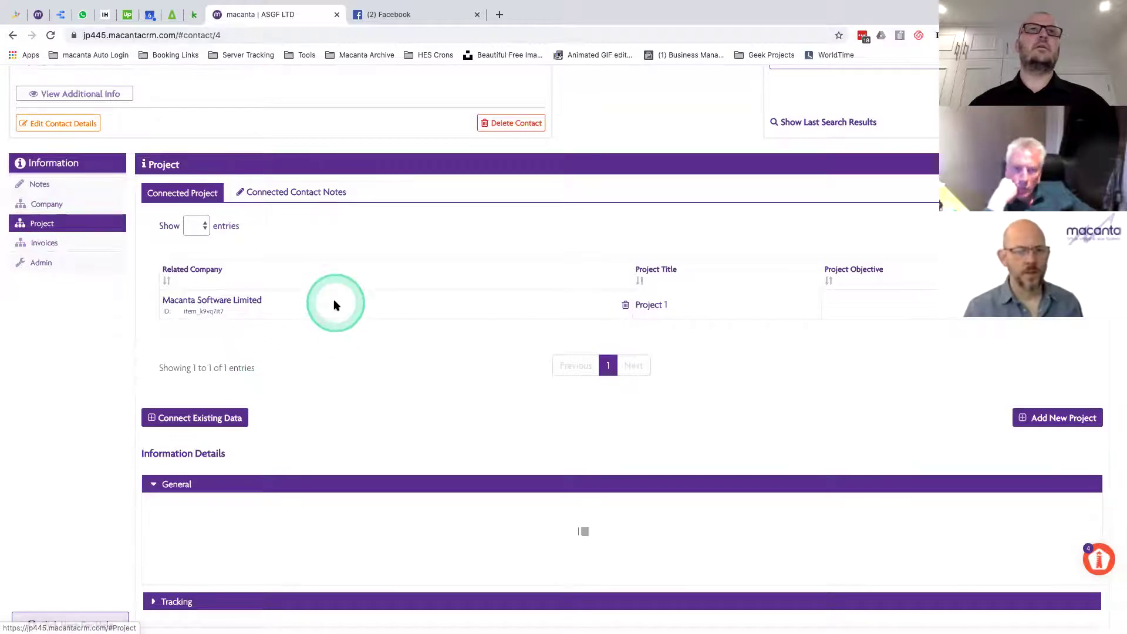
pyautogui.click(334, 300)
pyautogui.scroll(-4, 335, 306)
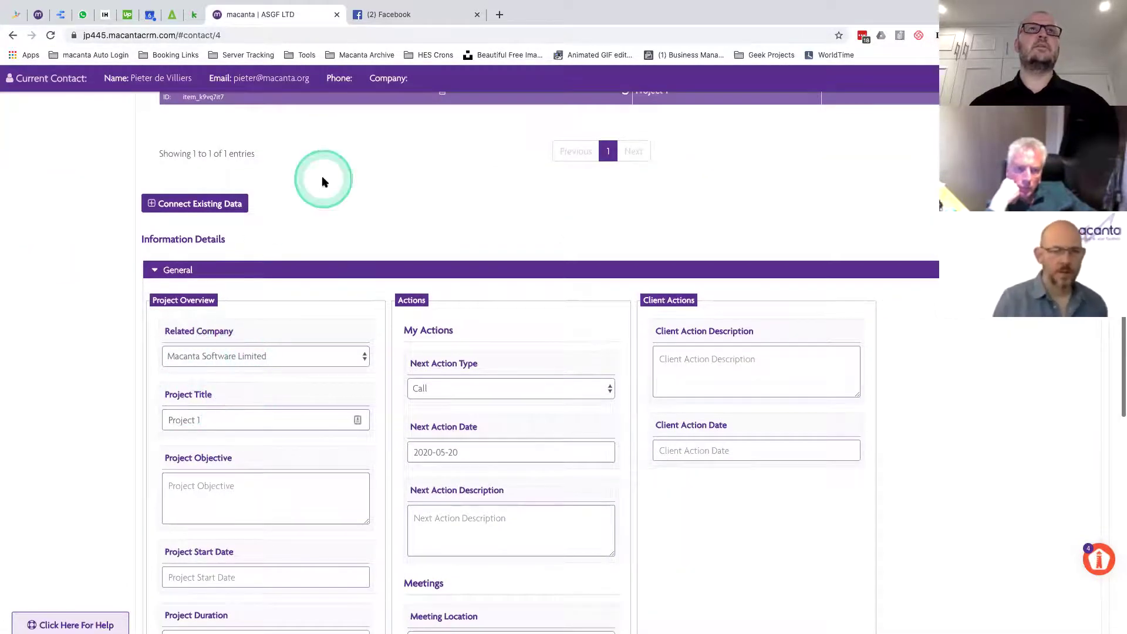
# - Return to the Set Project Reference trigger action and review its relationship condition and project field value
pyautogui.scroll(3, 322, 178)
pyautogui.click(55, 221)
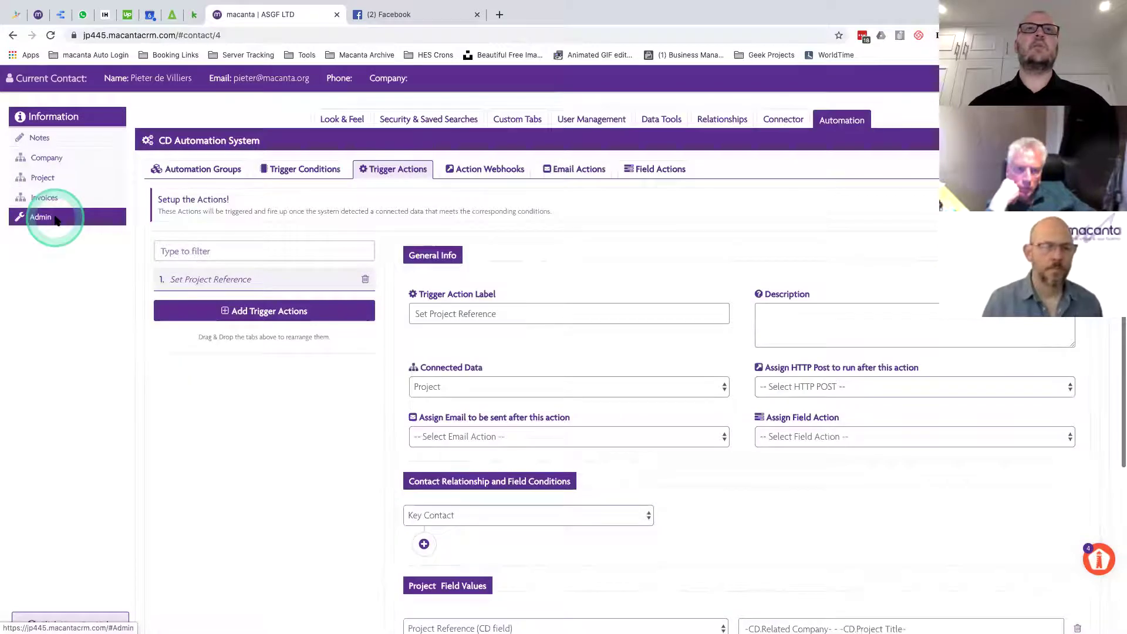
pyautogui.click(835, 498)
pyautogui.scroll(-5, 835, 498)
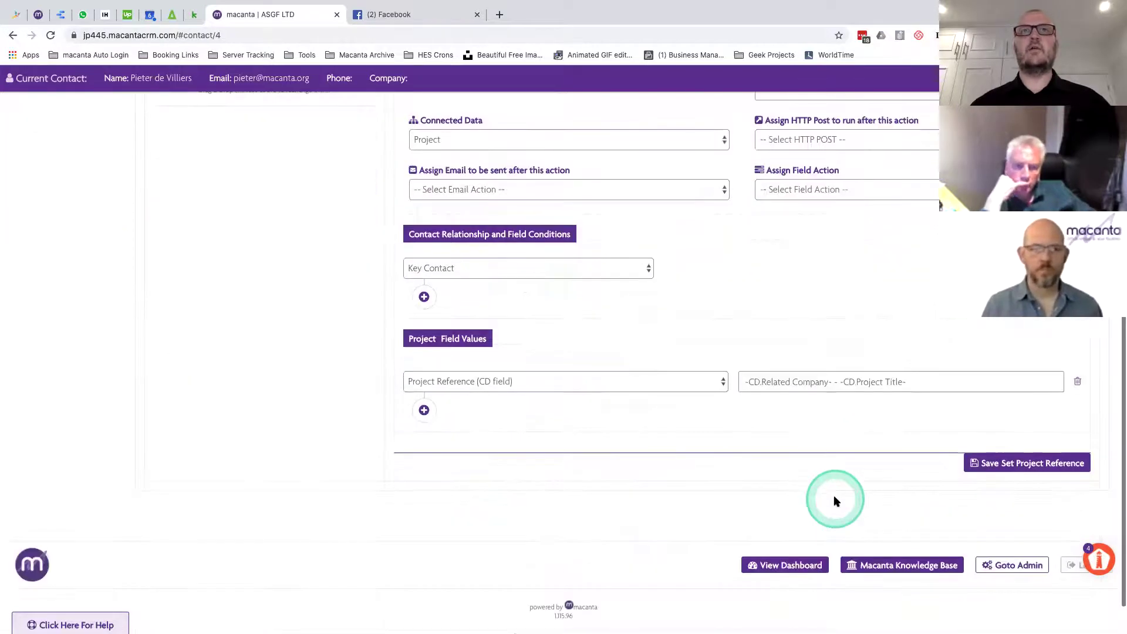
pyautogui.click(527, 429)
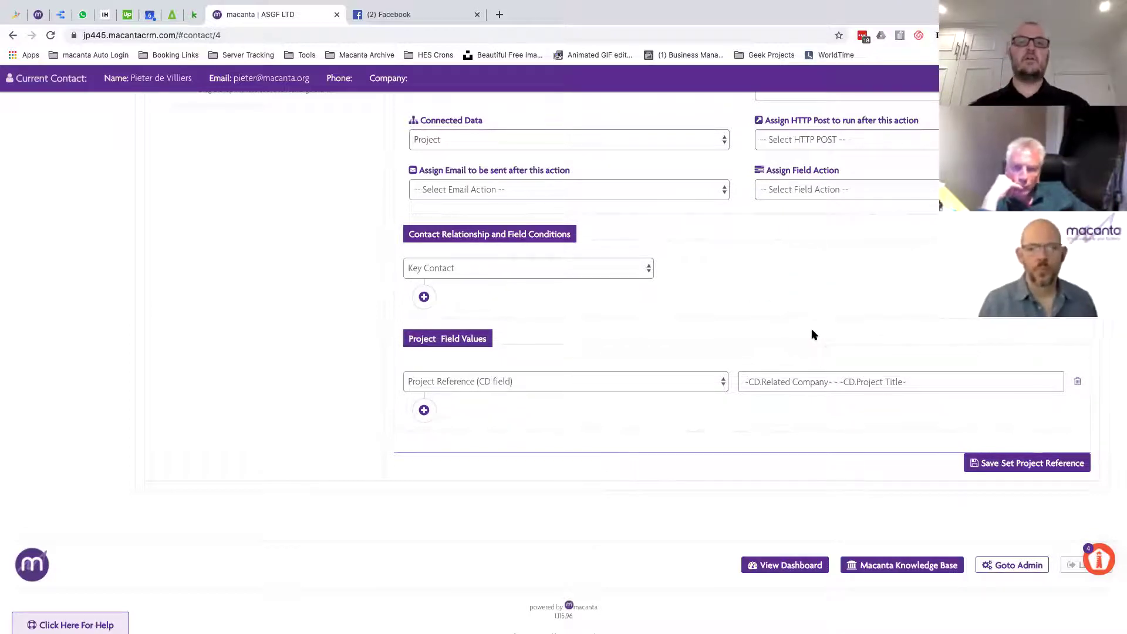
# - Add a new trigger condition and label it "Project Reference Is Null"
pyautogui.scroll(5, 813, 333)
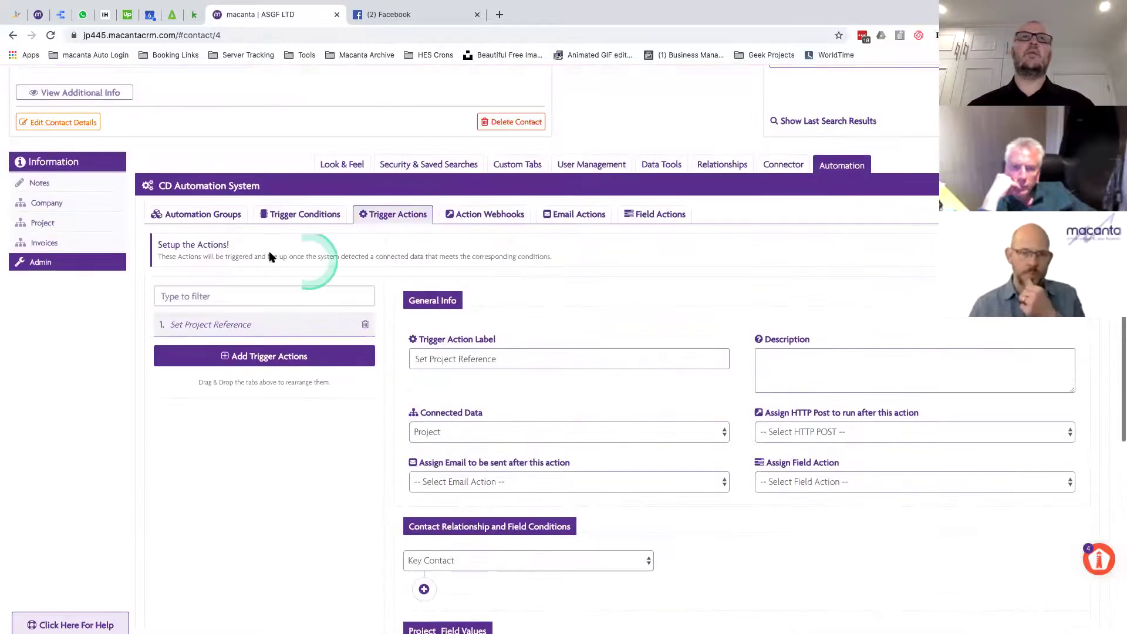
pyautogui.click(305, 216)
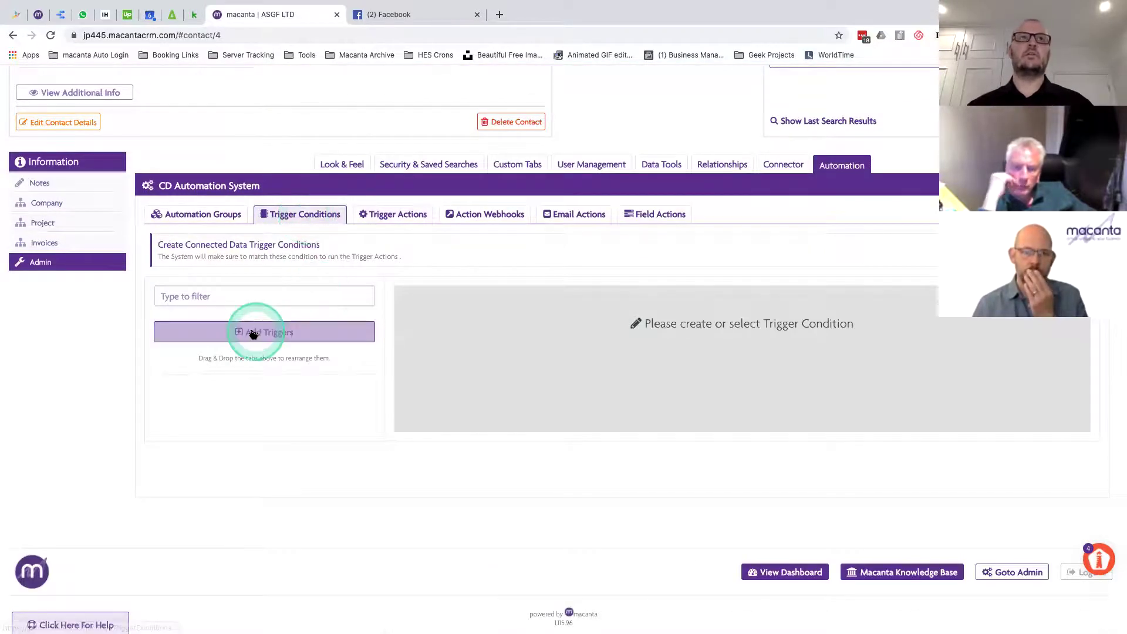
pyautogui.click(252, 333)
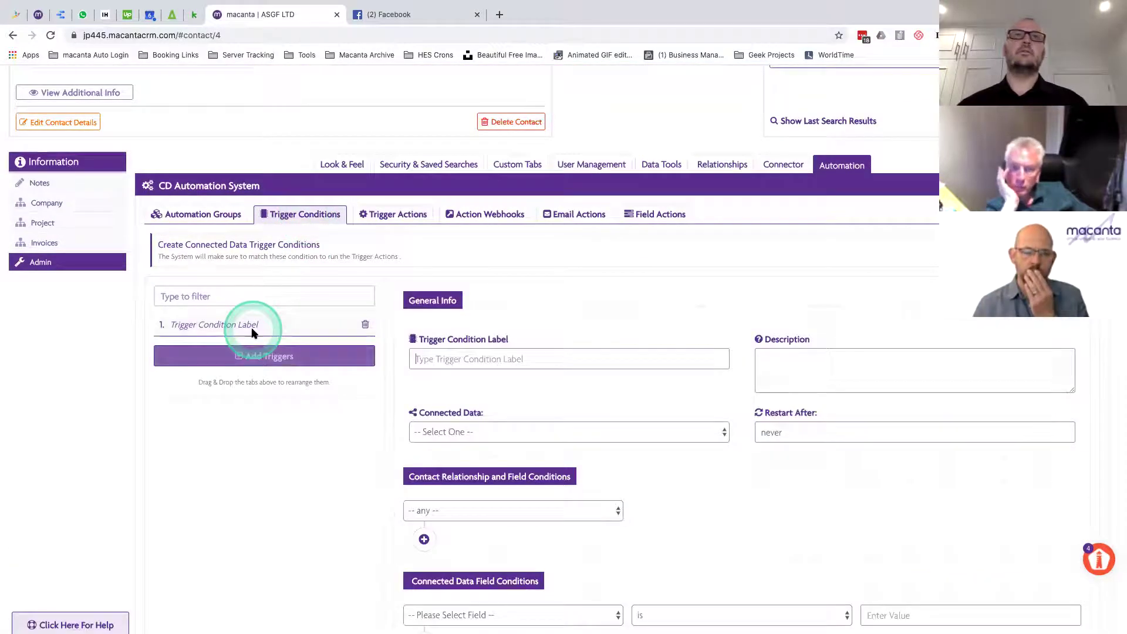
pyautogui.click(615, 351)
pyautogui.write('Project Reference')
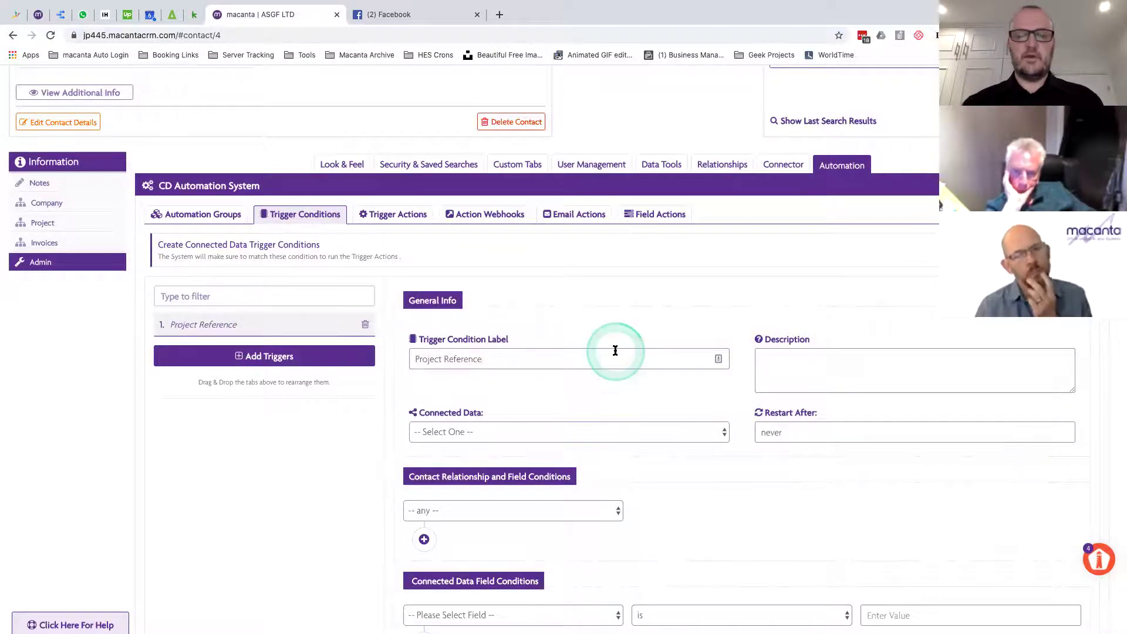
pyautogui.click(615, 352)
pyautogui.write('Is Null')
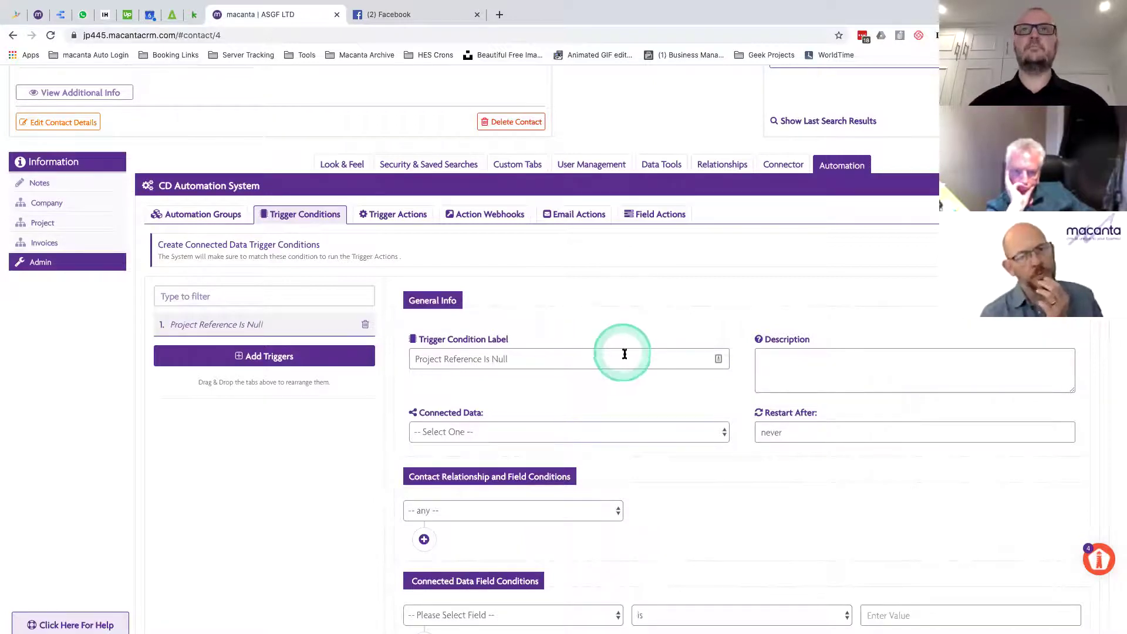
# - Set the trigger condition's connected data to Project and its contact relationship to Key Contact
pyautogui.scroll(-5, 456, 371)
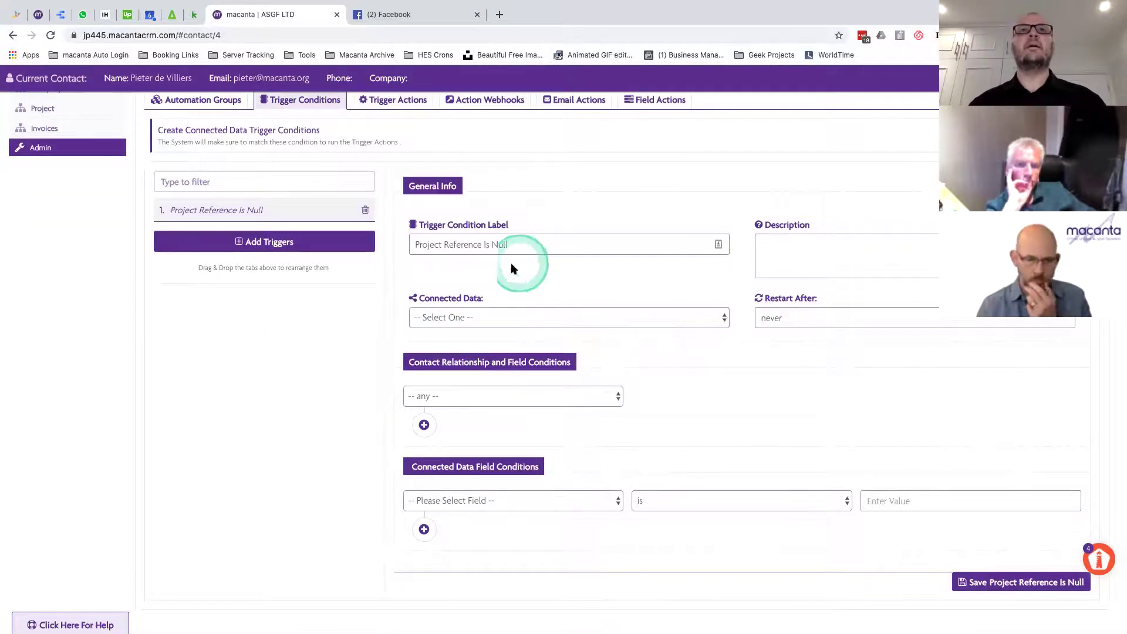
pyautogui.click(452, 317)
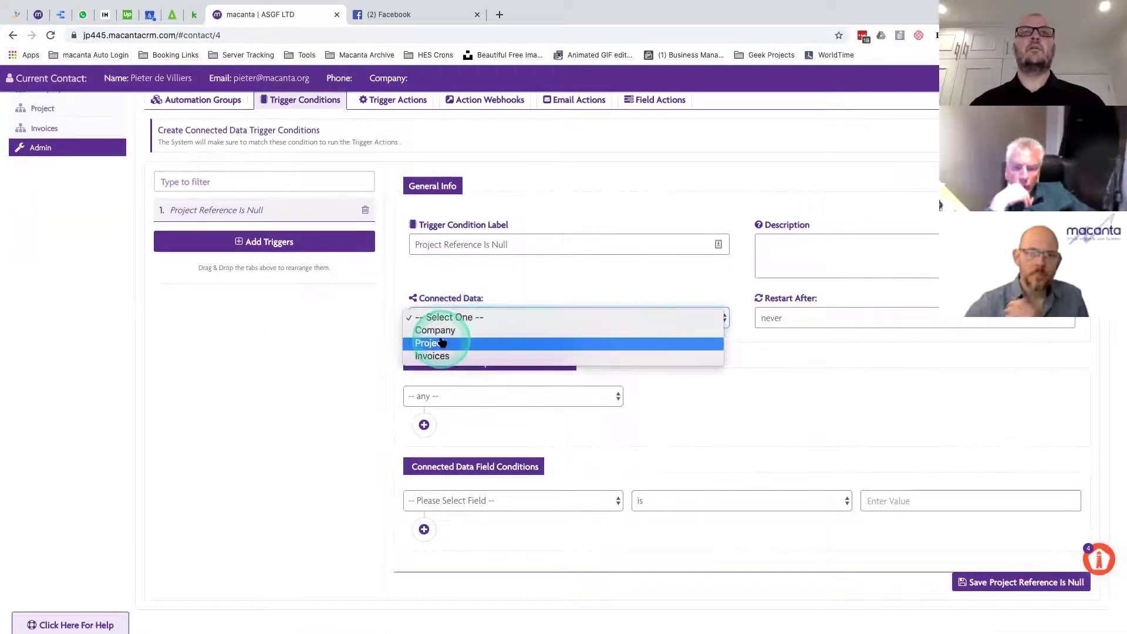
pyautogui.click(441, 343)
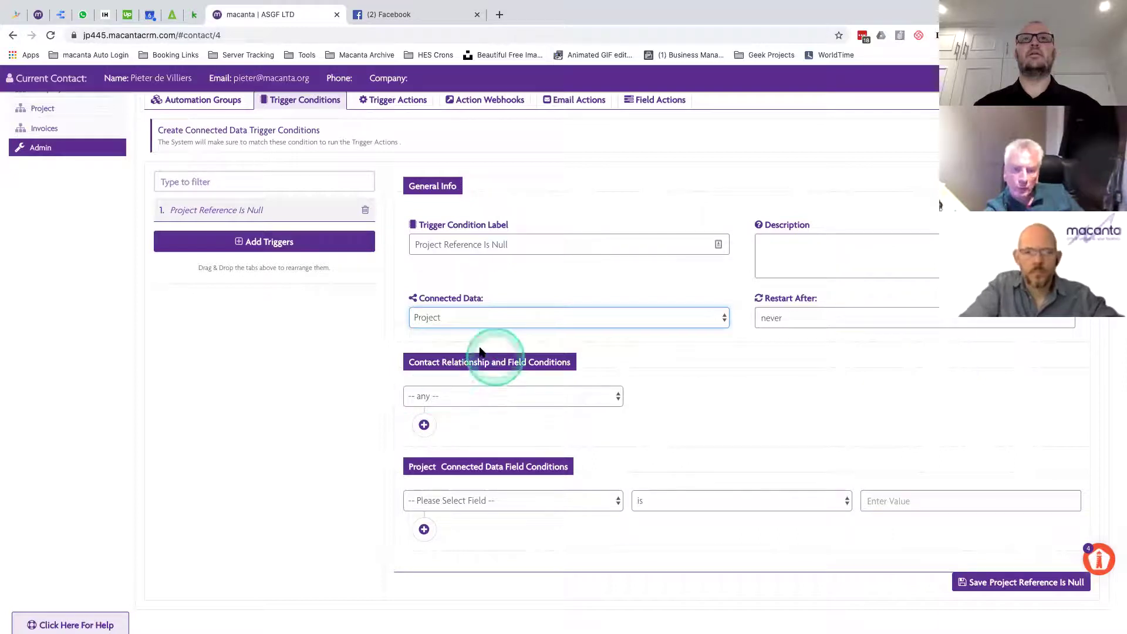
pyautogui.click(483, 396)
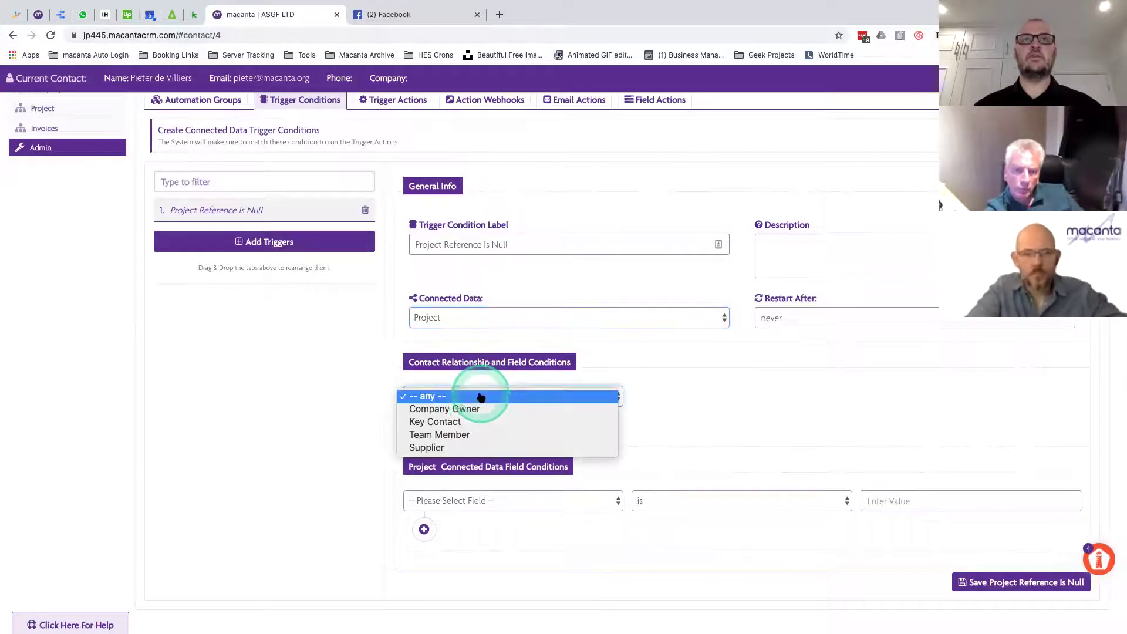
pyautogui.click(450, 423)
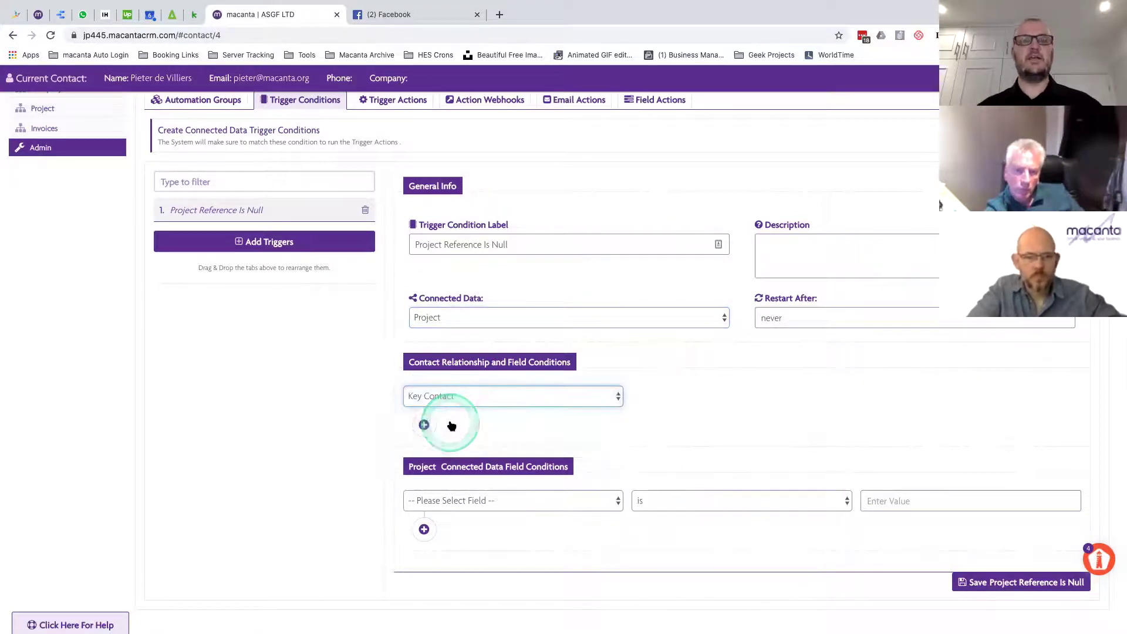
# - Set the first project field condition to Project Reference (CD field) is null
pyautogui.scroll(-3, 450, 425)
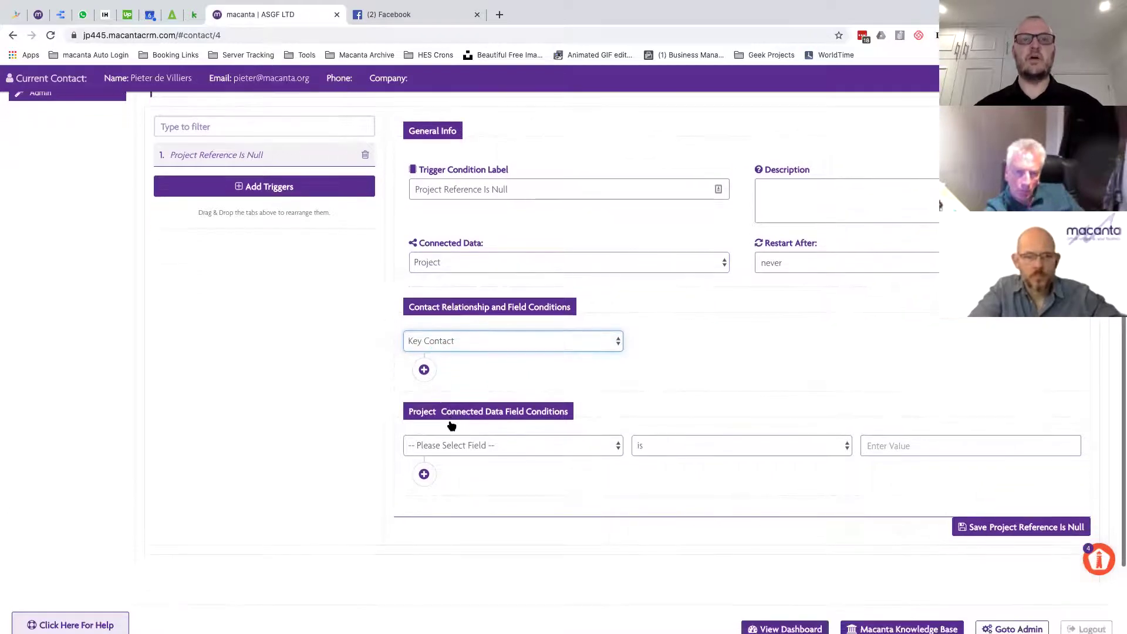
pyautogui.scroll(3, 451, 425)
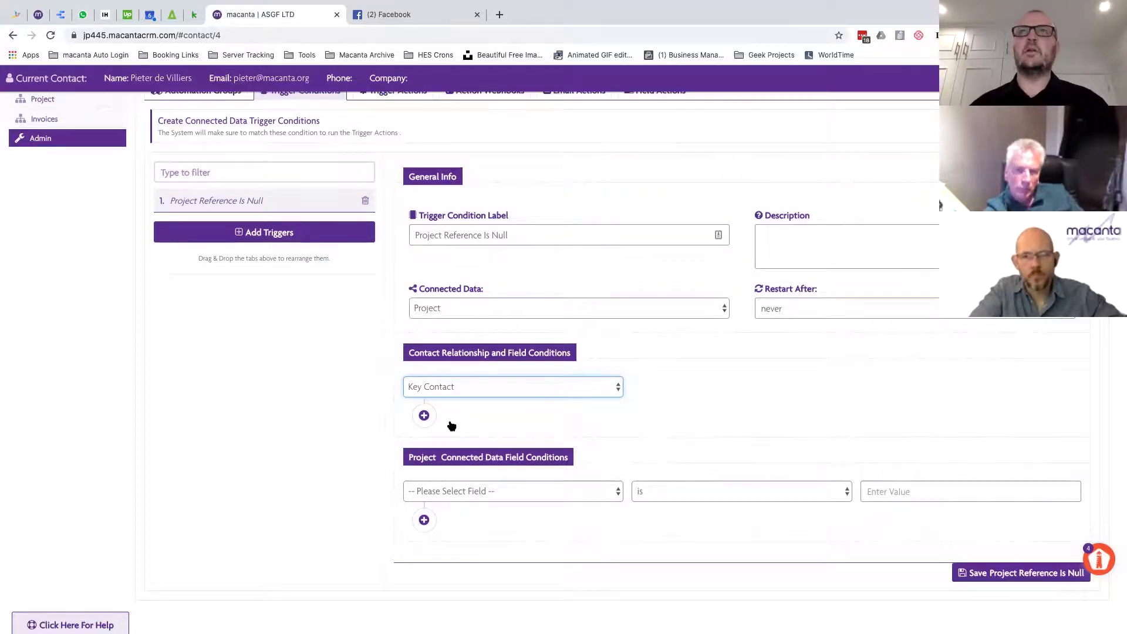
pyautogui.scroll(-2, 451, 425)
pyautogui.click(528, 422)
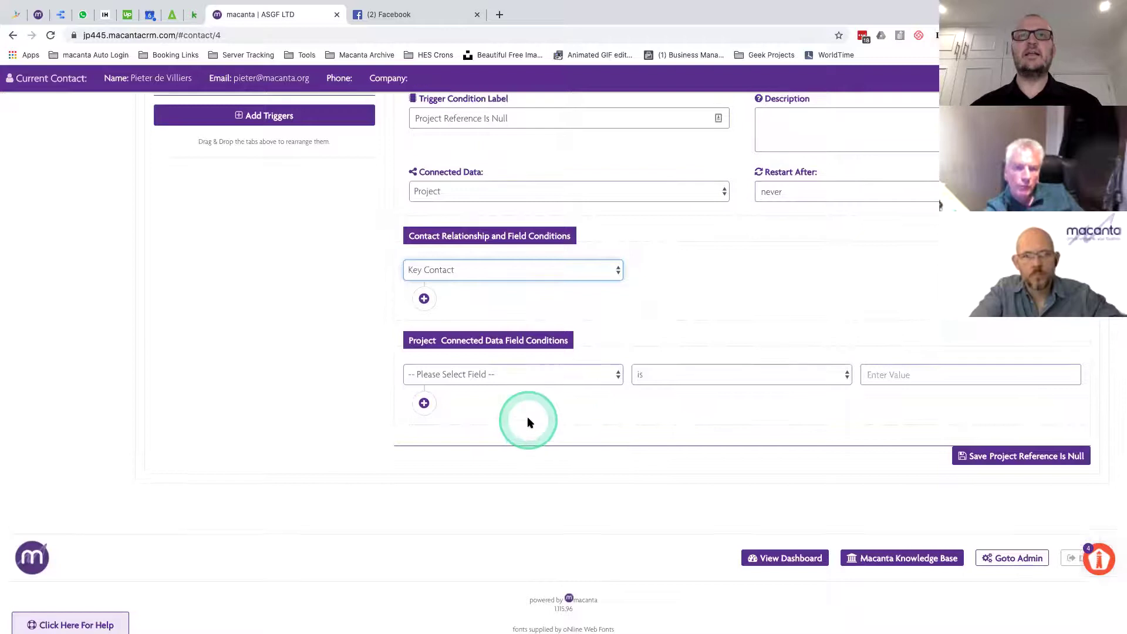
pyautogui.scroll(2, 528, 422)
pyautogui.click(497, 519)
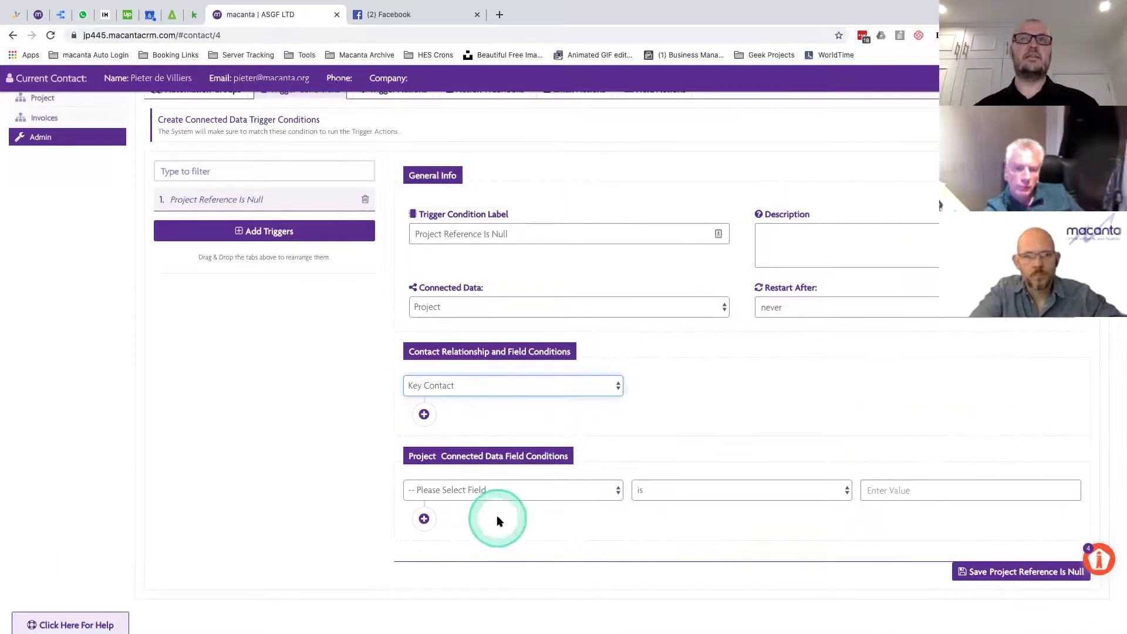
pyautogui.click(481, 490)
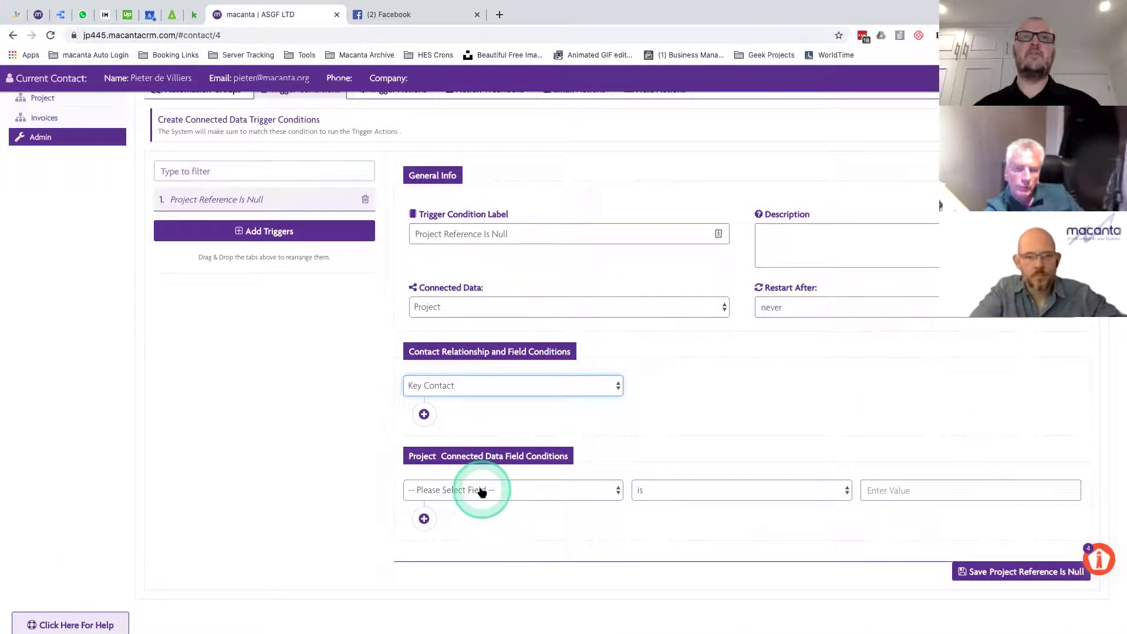
pyautogui.scroll(-3, 481, 493)
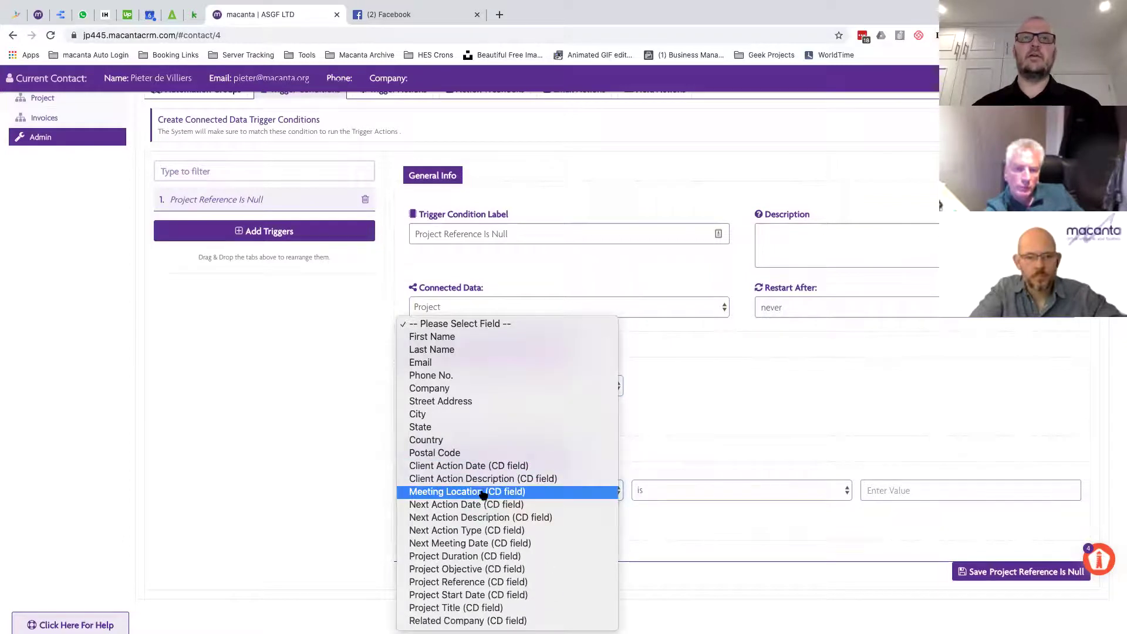
pyautogui.click(457, 583)
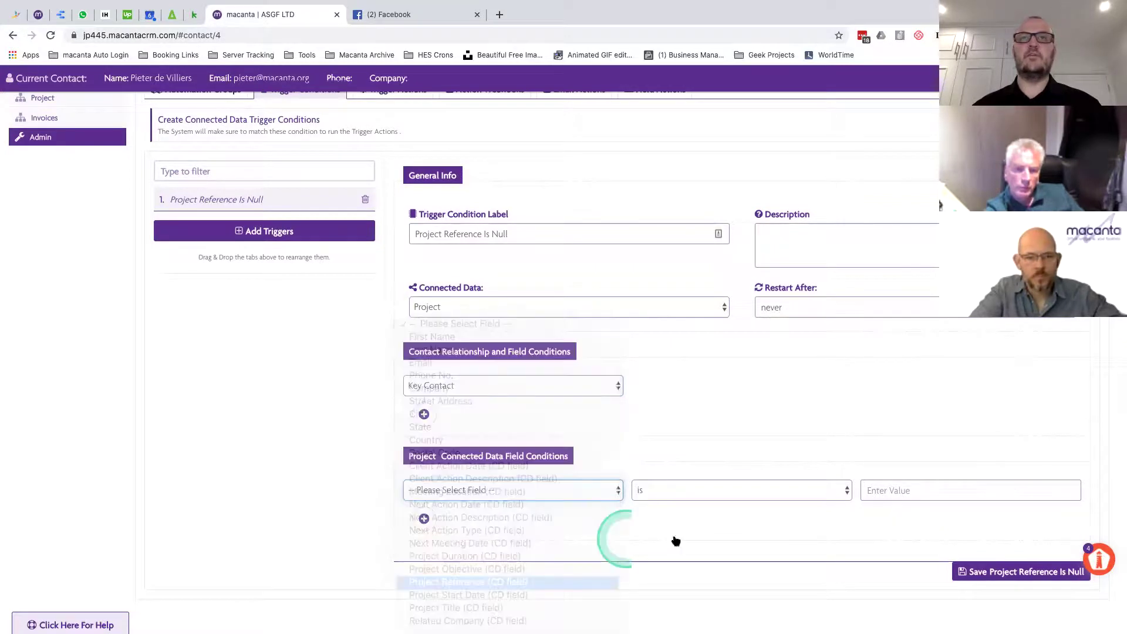
pyautogui.click(749, 495)
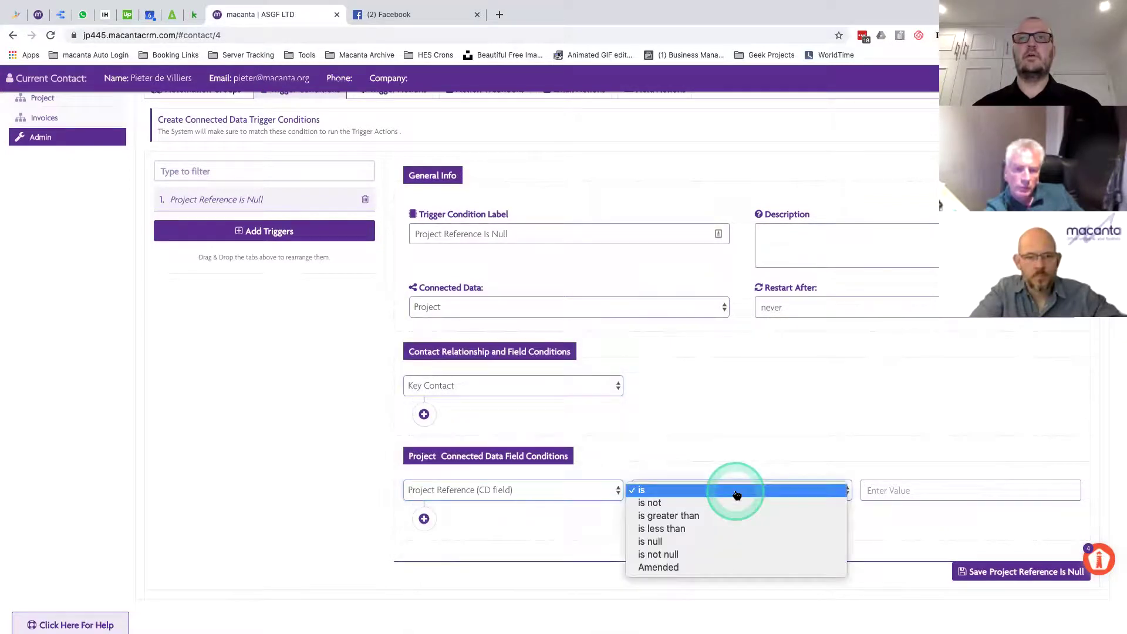
pyautogui.click(655, 541)
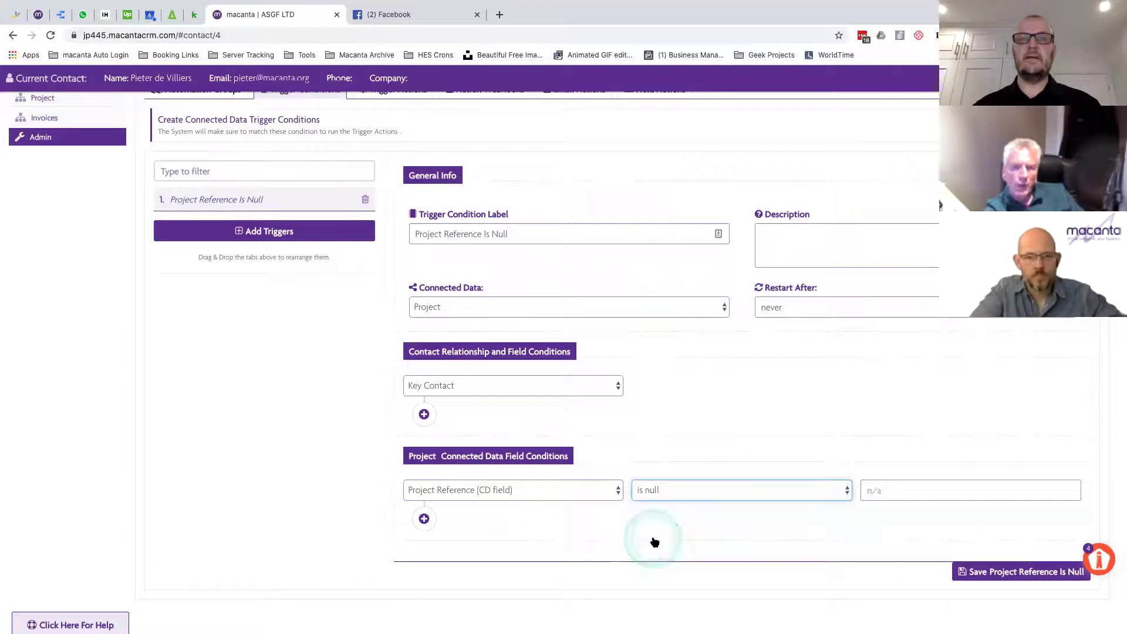
pyautogui.click(459, 566)
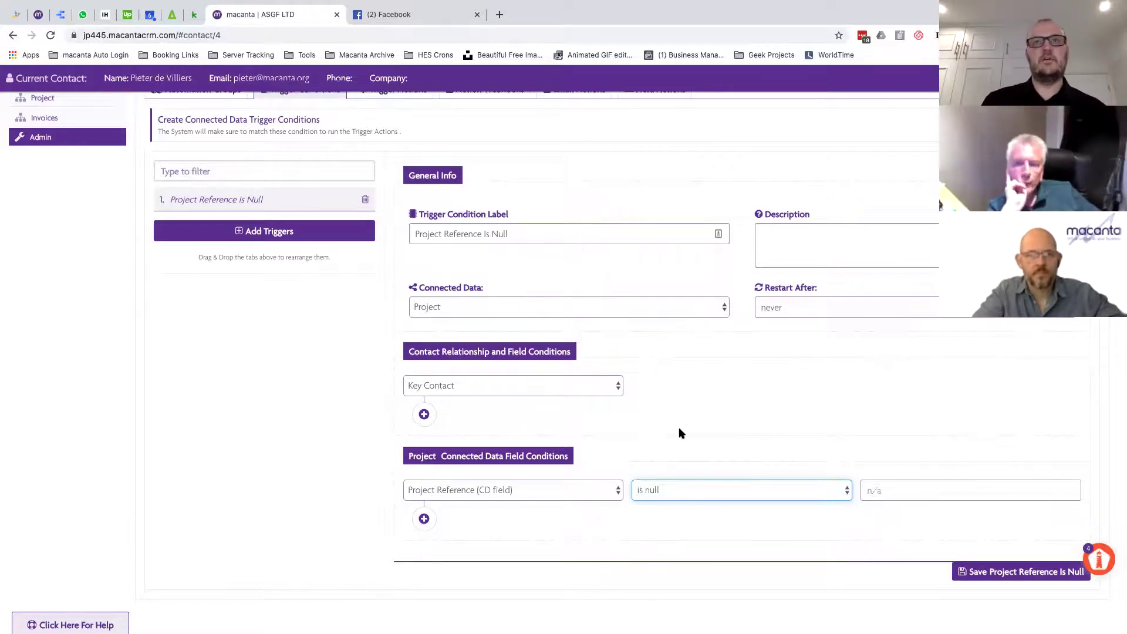
# - Add an "and" field condition requiring that Project Title (CD field) is not null
pyautogui.scroll(-2, 680, 433)
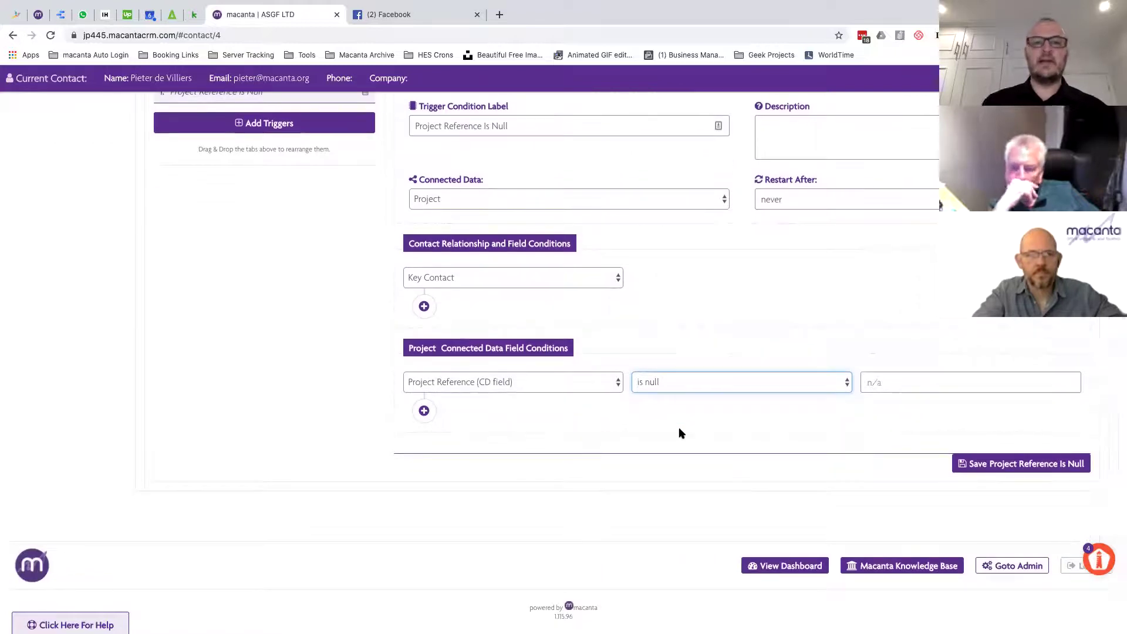
pyautogui.click(423, 410)
pyautogui.click(424, 456)
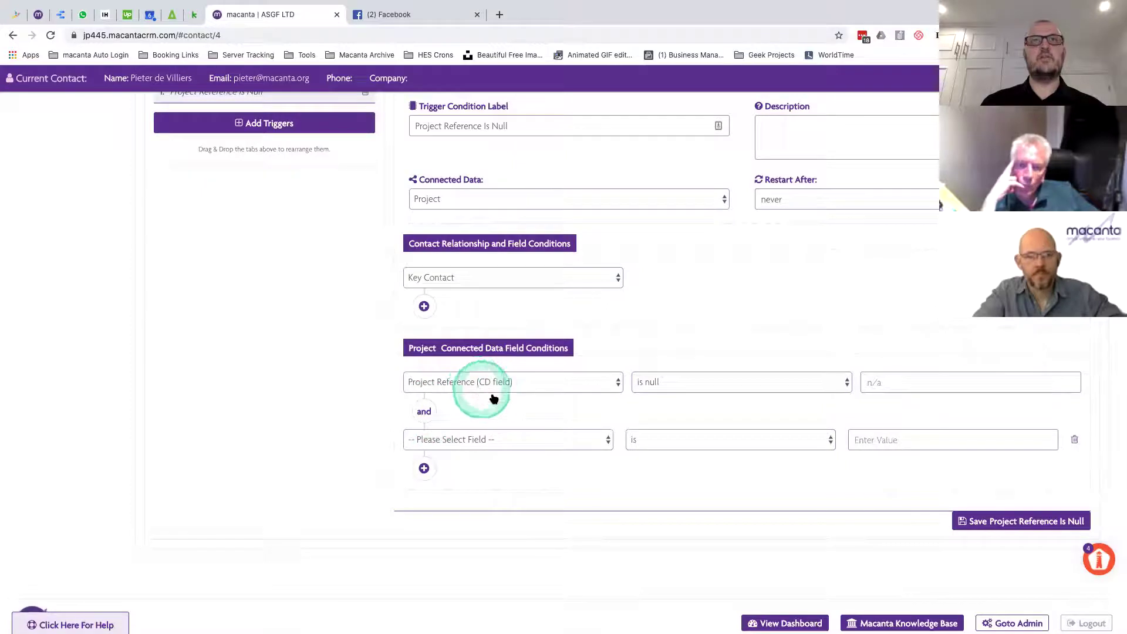
pyautogui.click(468, 440)
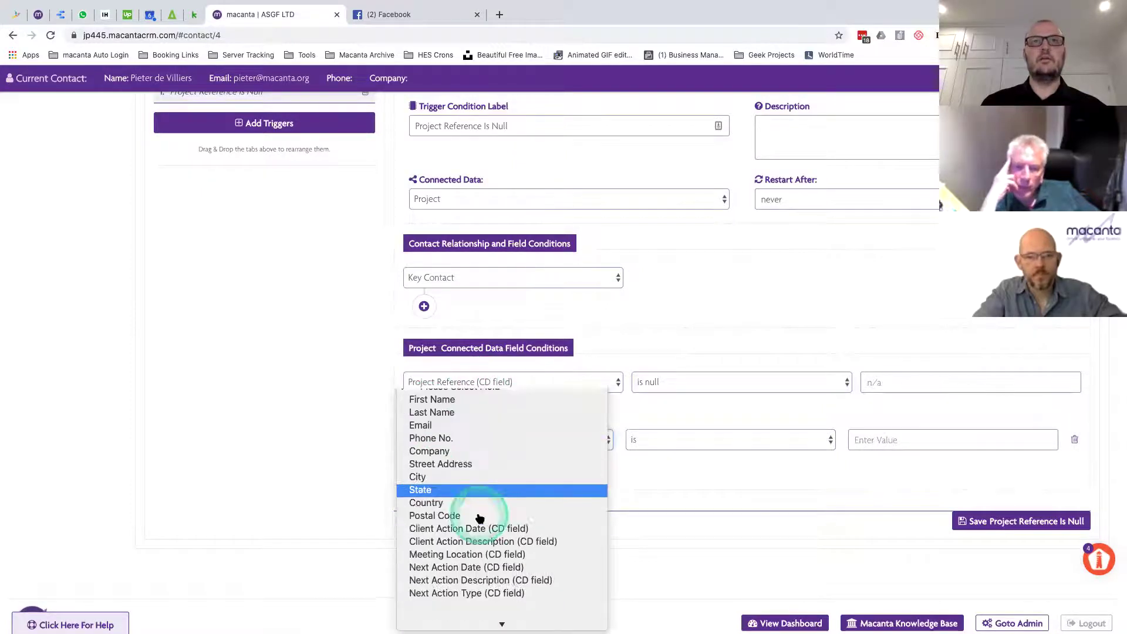
pyautogui.scroll(-2, 480, 517)
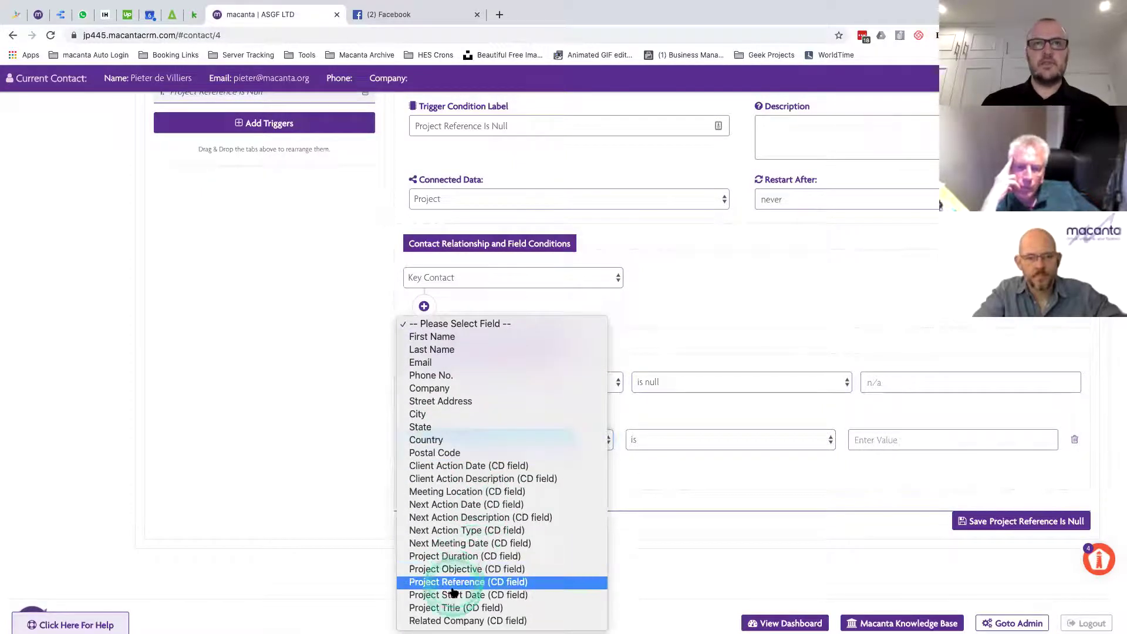
pyautogui.click(449, 607)
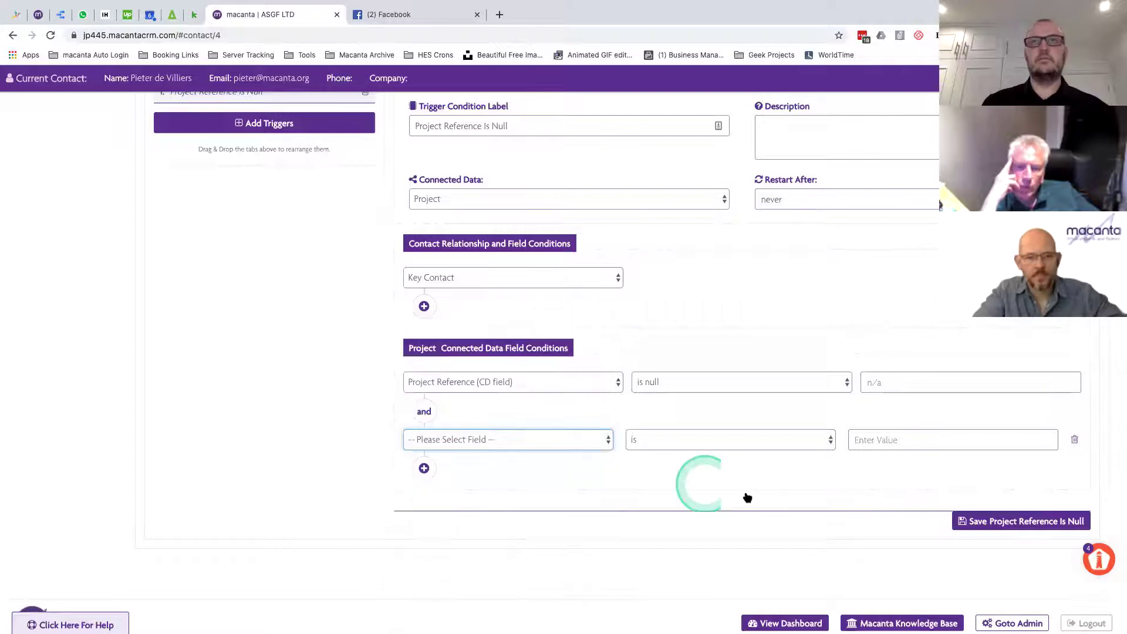
pyautogui.click(673, 444)
pyautogui.click(658, 505)
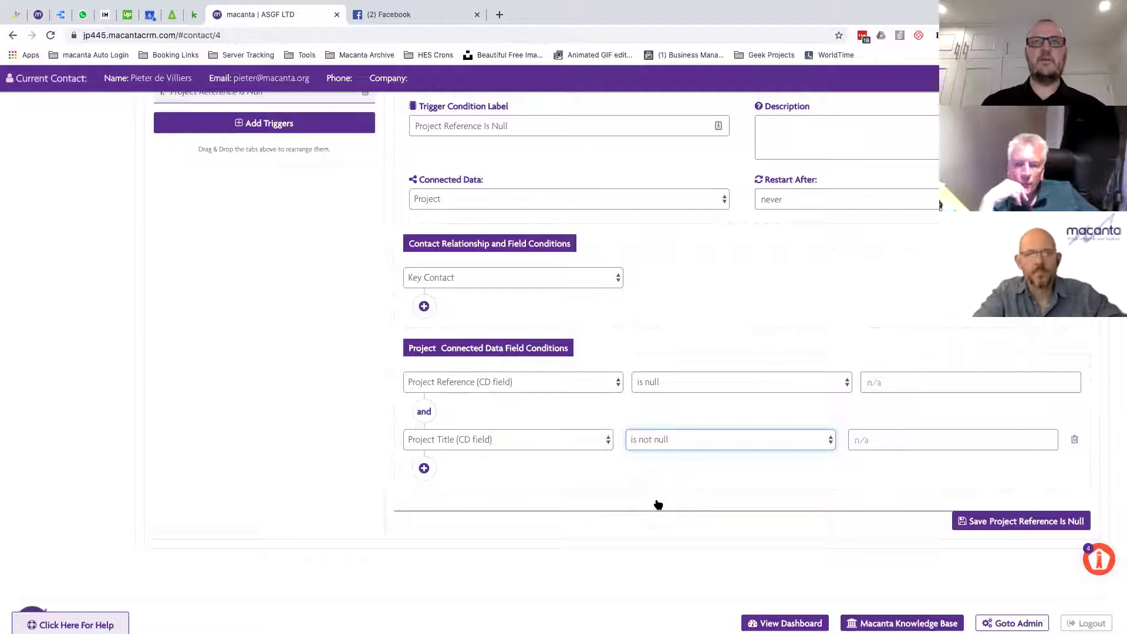
# - Add another "and" field condition requiring that Related Company (CD field) is not null
pyautogui.click(423, 468)
pyautogui.click(427, 514)
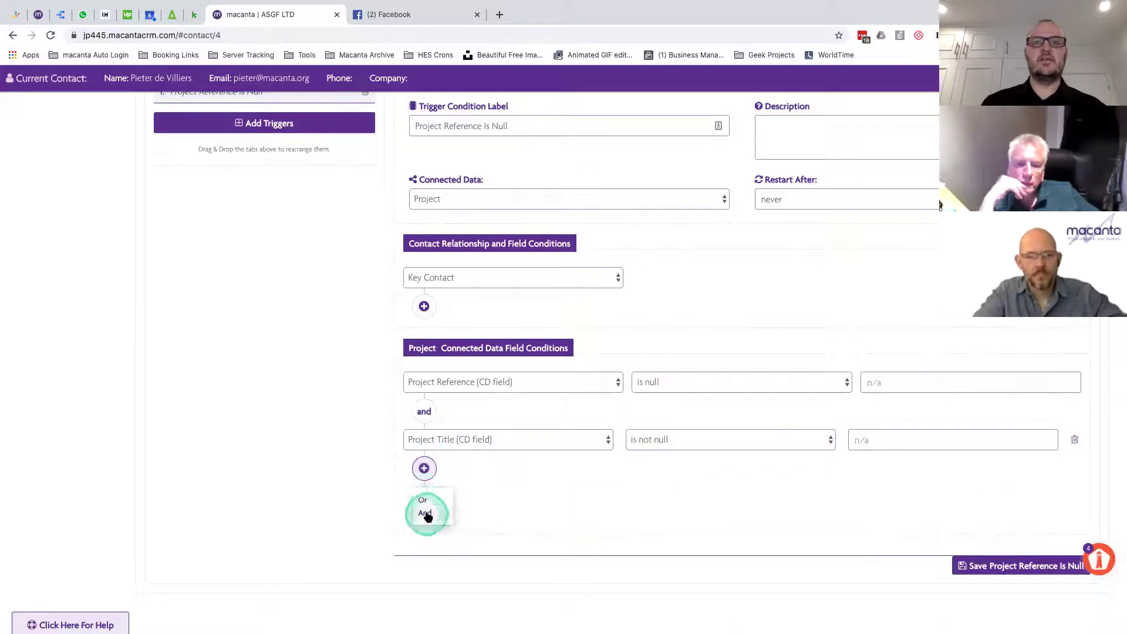
pyautogui.click(485, 498)
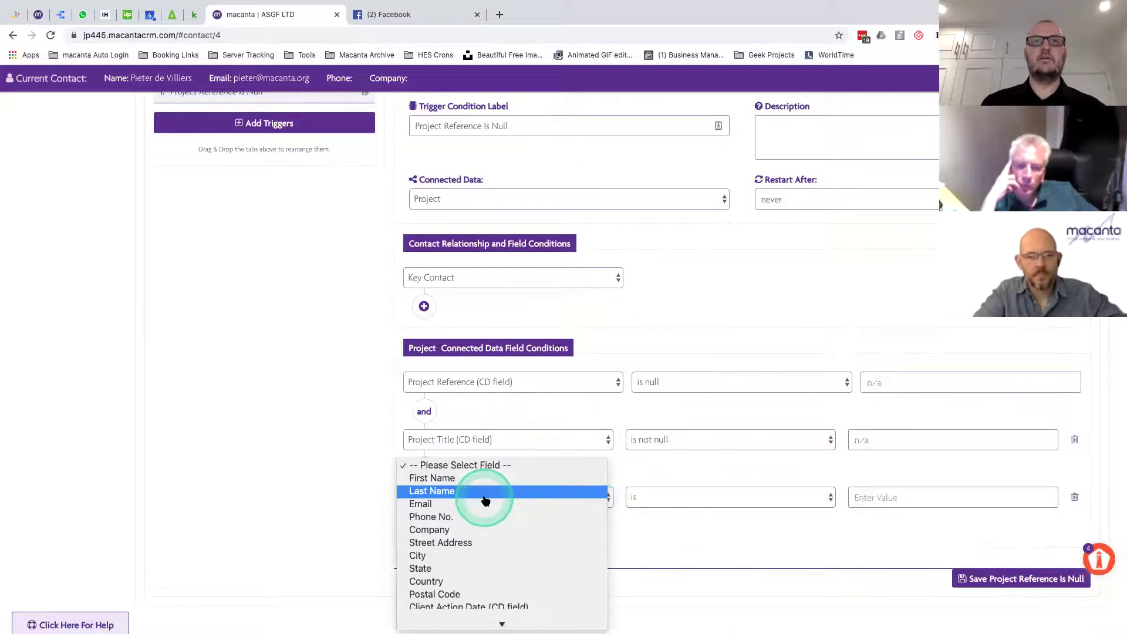
pyautogui.scroll(-3, 485, 500)
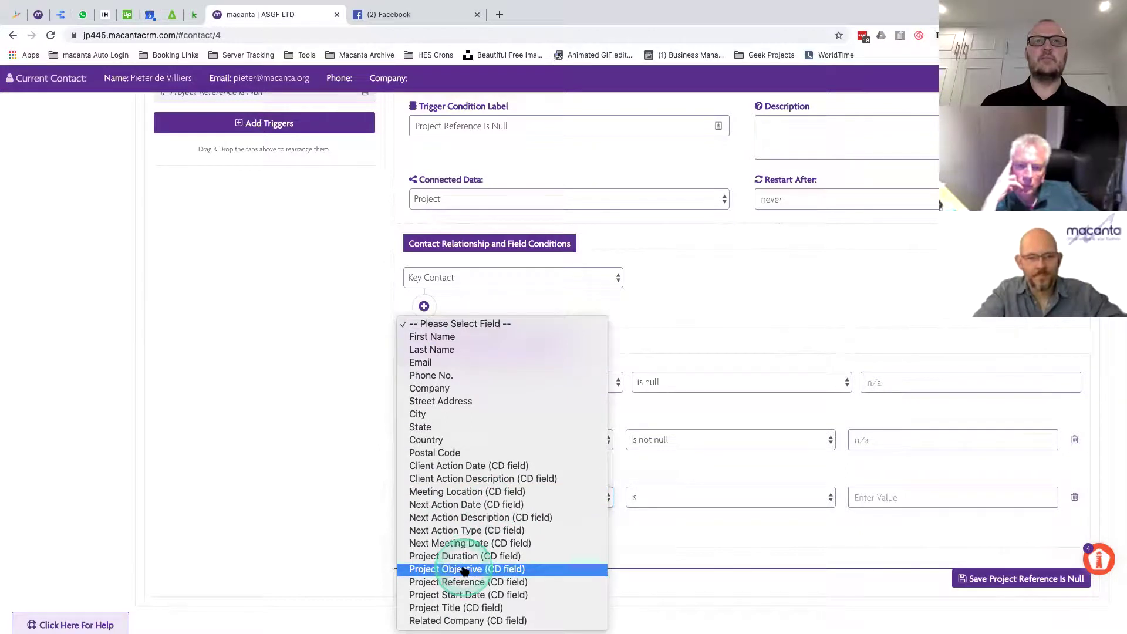
pyautogui.click(467, 621)
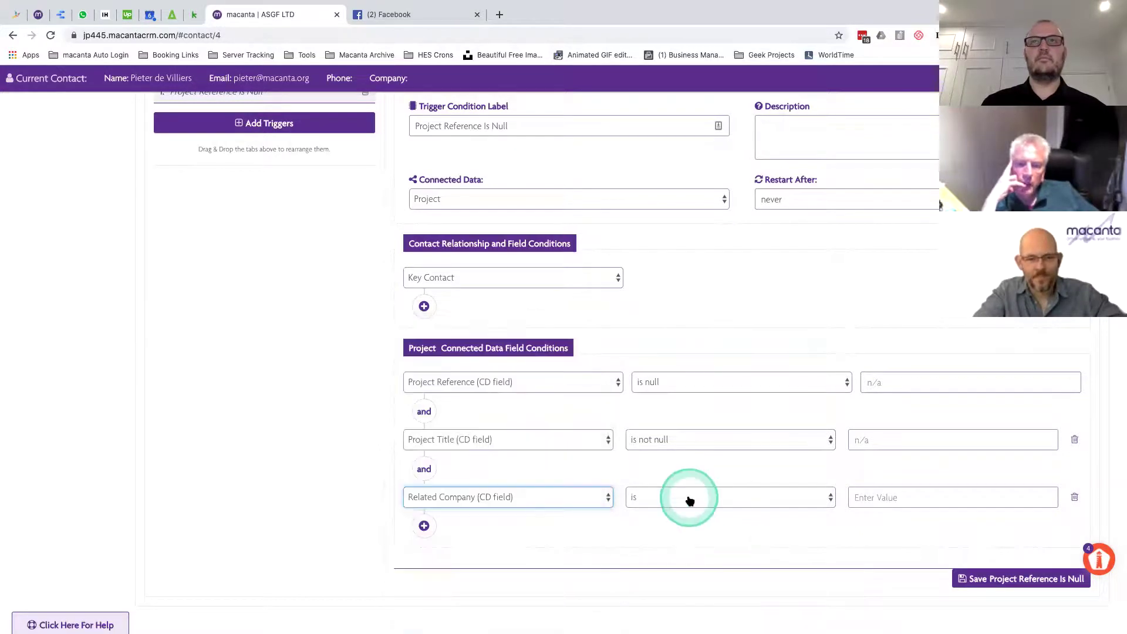
pyautogui.click(690, 499)
pyautogui.click(658, 563)
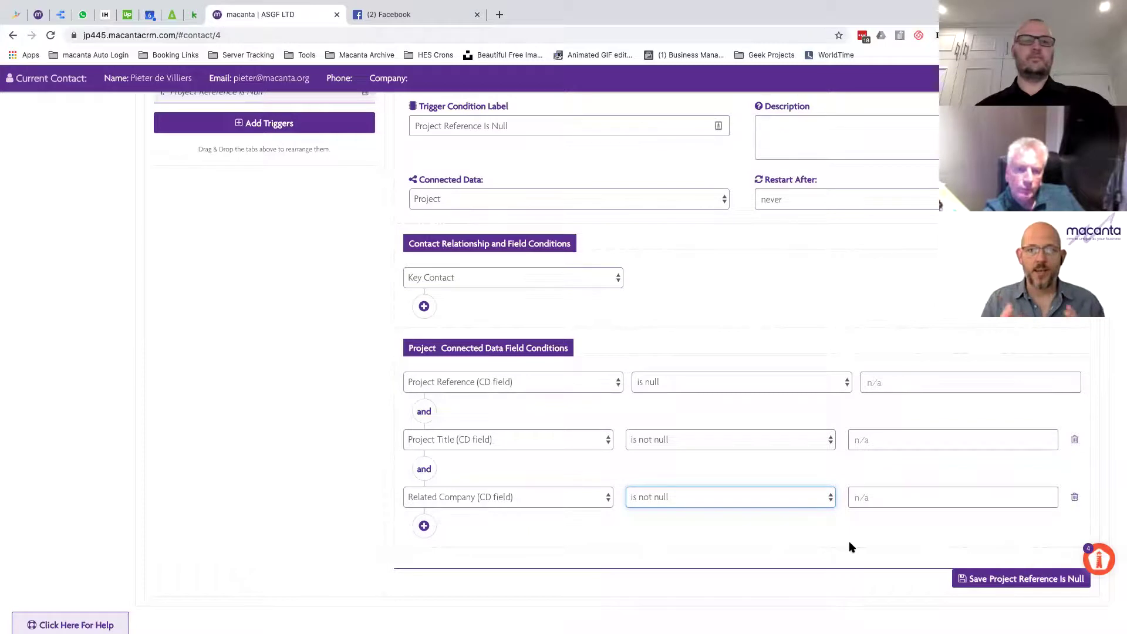
pyautogui.click(871, 585)
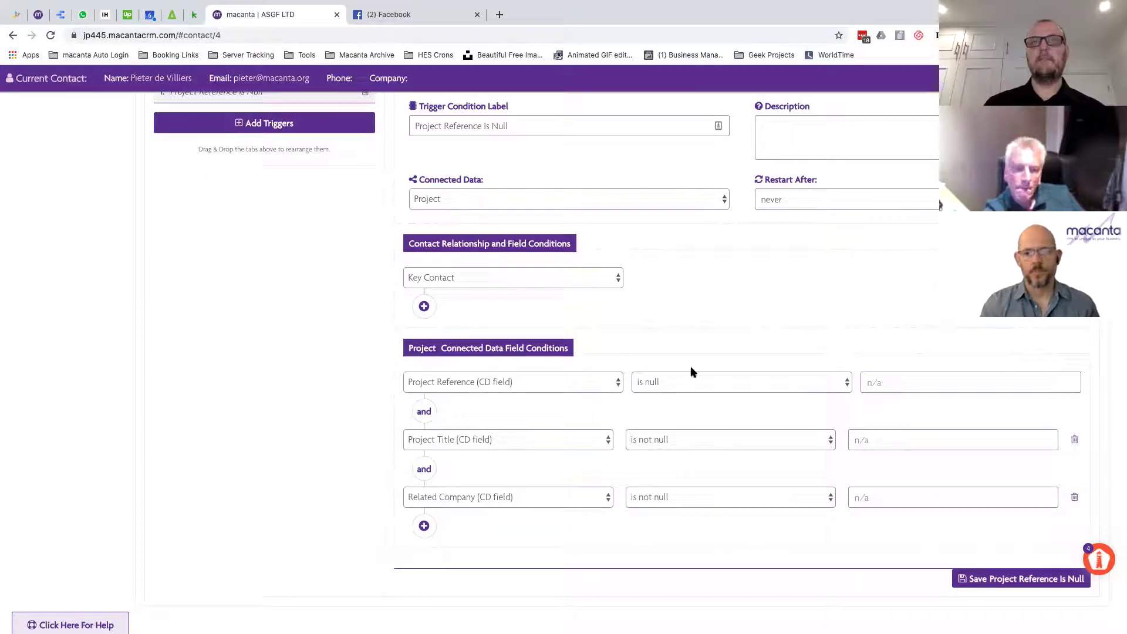
# - Reload the contact page after defining the trigger condition
pyautogui.scroll(4, 394, 262)
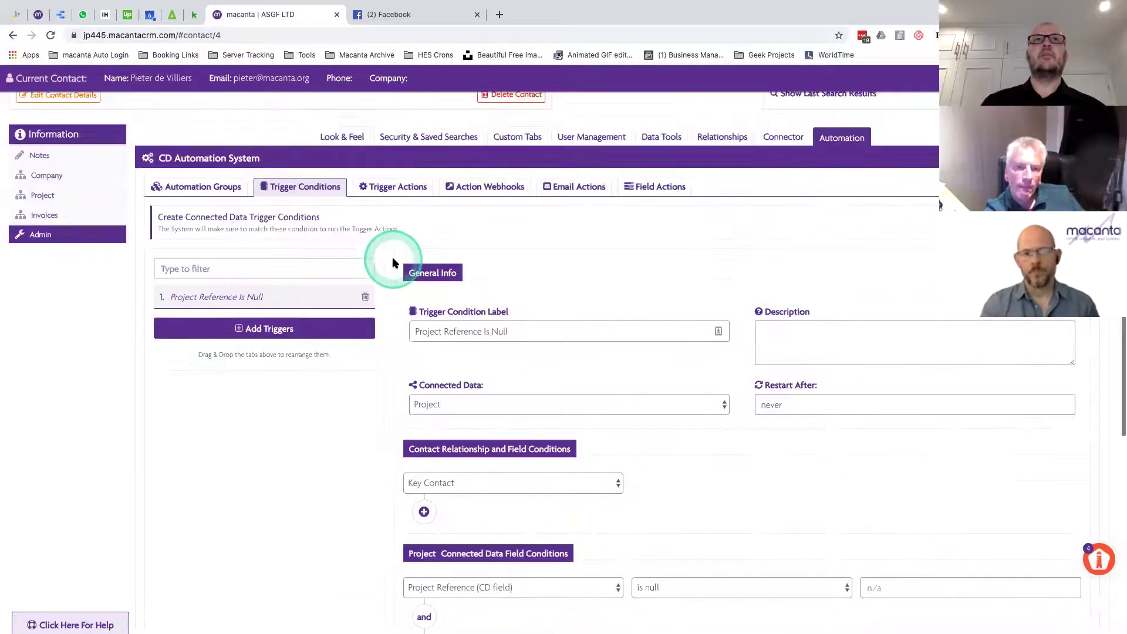
pyautogui.scroll(1, 392, 262)
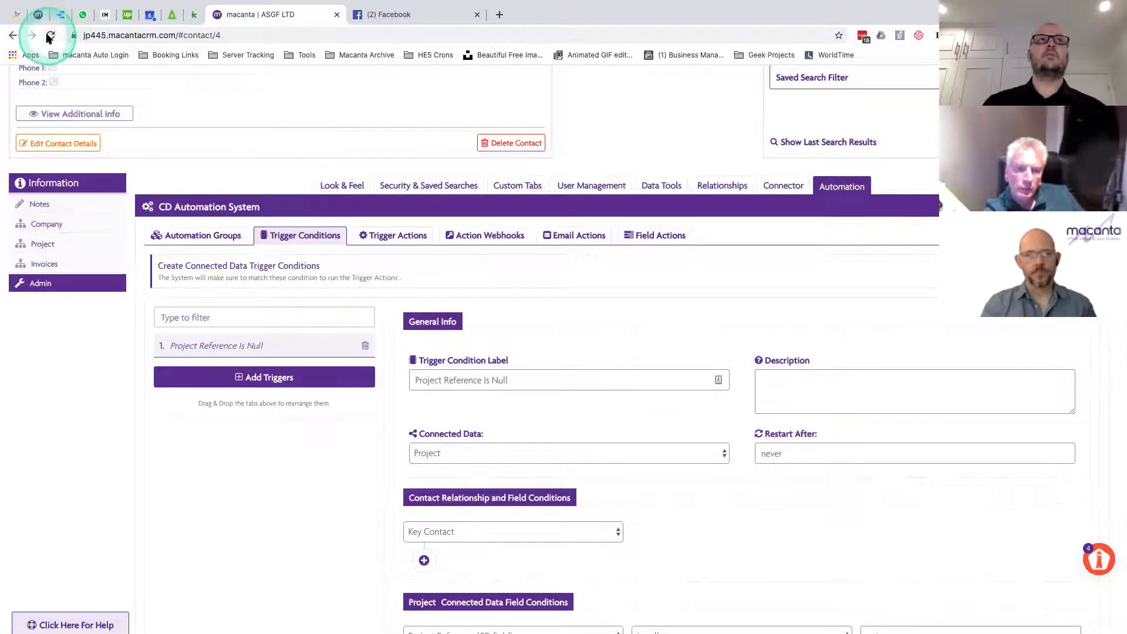
pyautogui.click(300, 520)
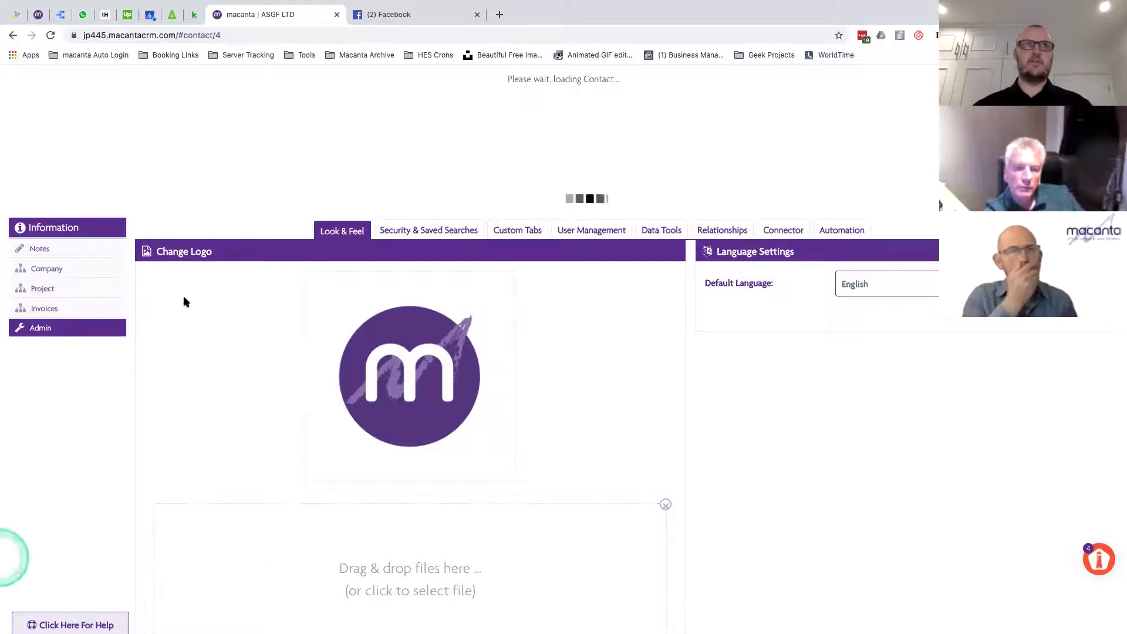
# - Add a new automation group in the CD Automation System and label it Projects
pyautogui.click(836, 230)
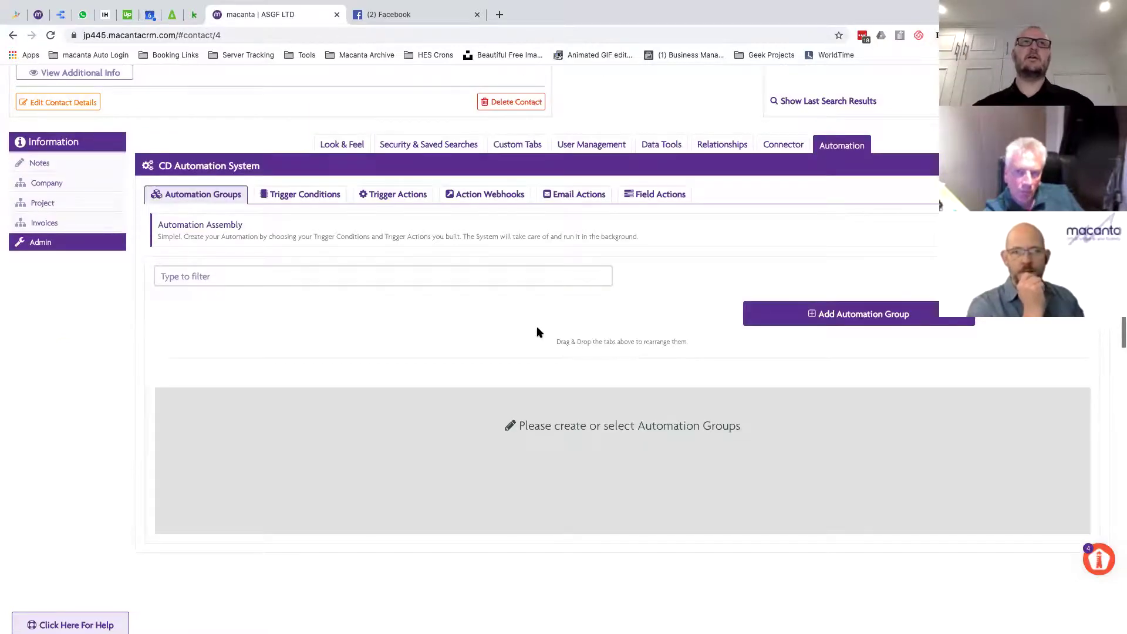
pyautogui.click(860, 317)
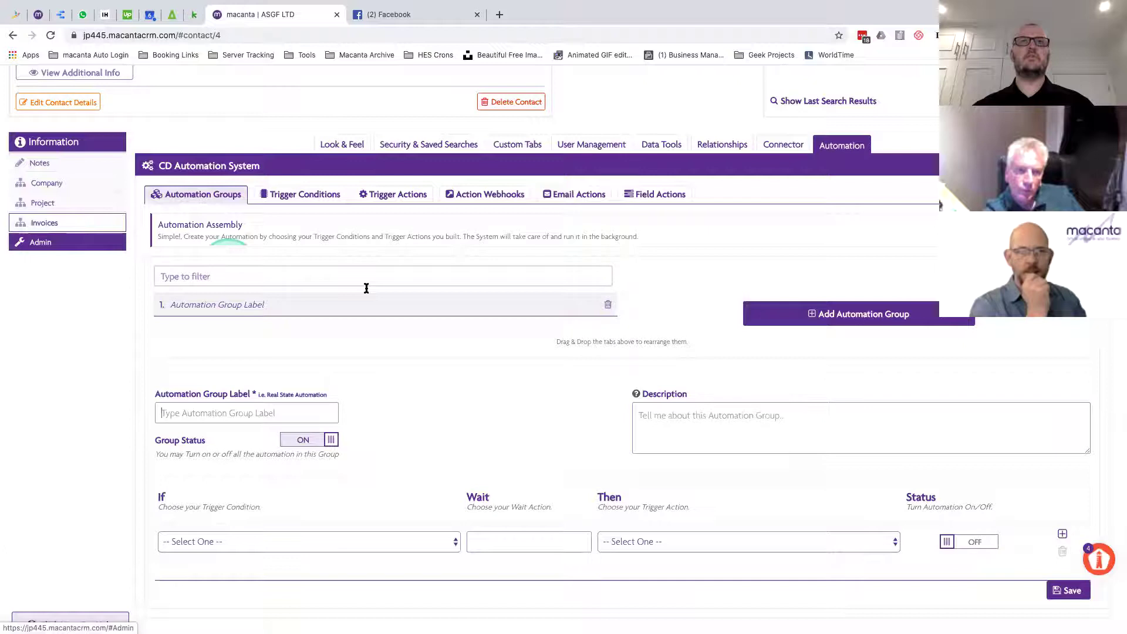
pyautogui.click(512, 346)
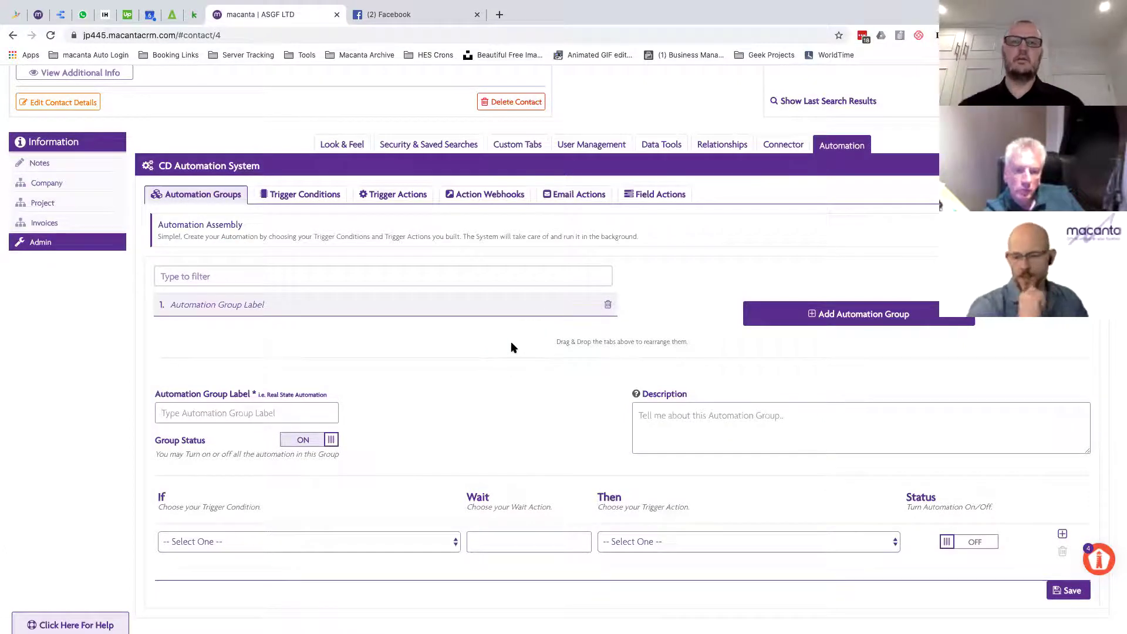
pyautogui.click(511, 347)
pyautogui.click(209, 412)
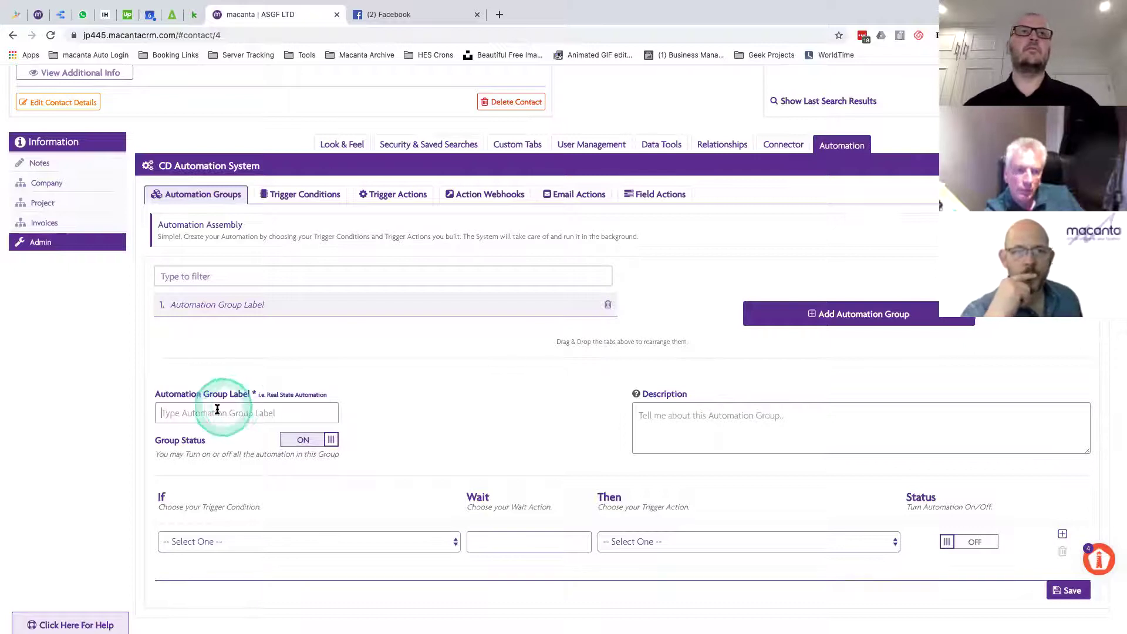
pyautogui.write('Projects')
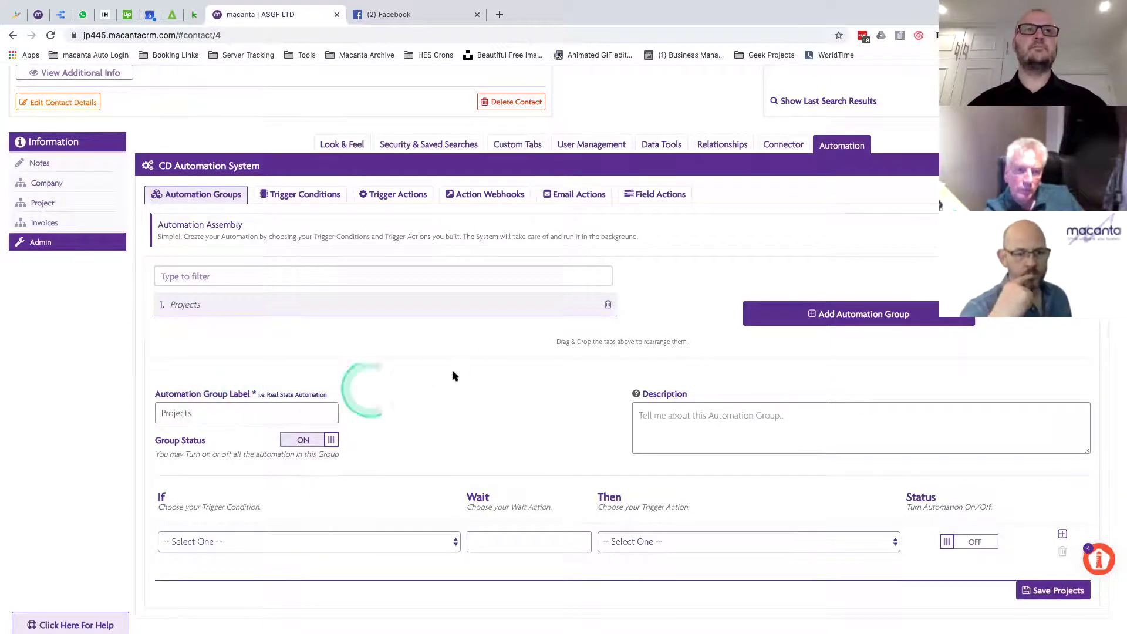
# - Define the group's automation with the trigger condition Project Reference Is Null and the trigger action Set Project Reference
pyautogui.scroll(-4, 452, 375)
pyautogui.click(257, 338)
pyautogui.click(253, 341)
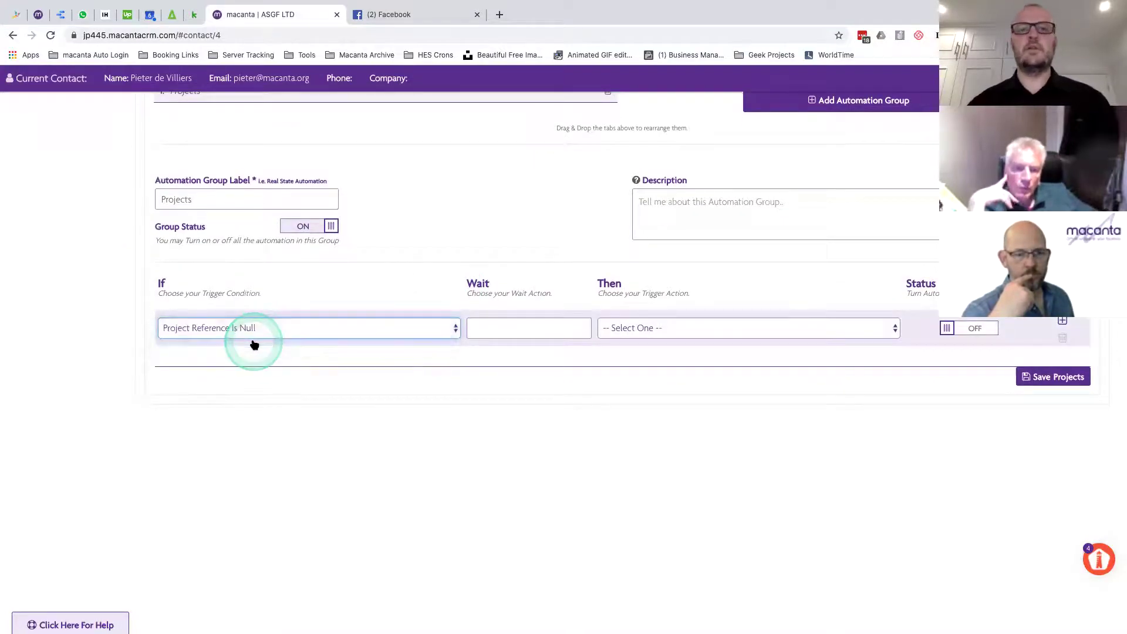
pyautogui.click(649, 327)
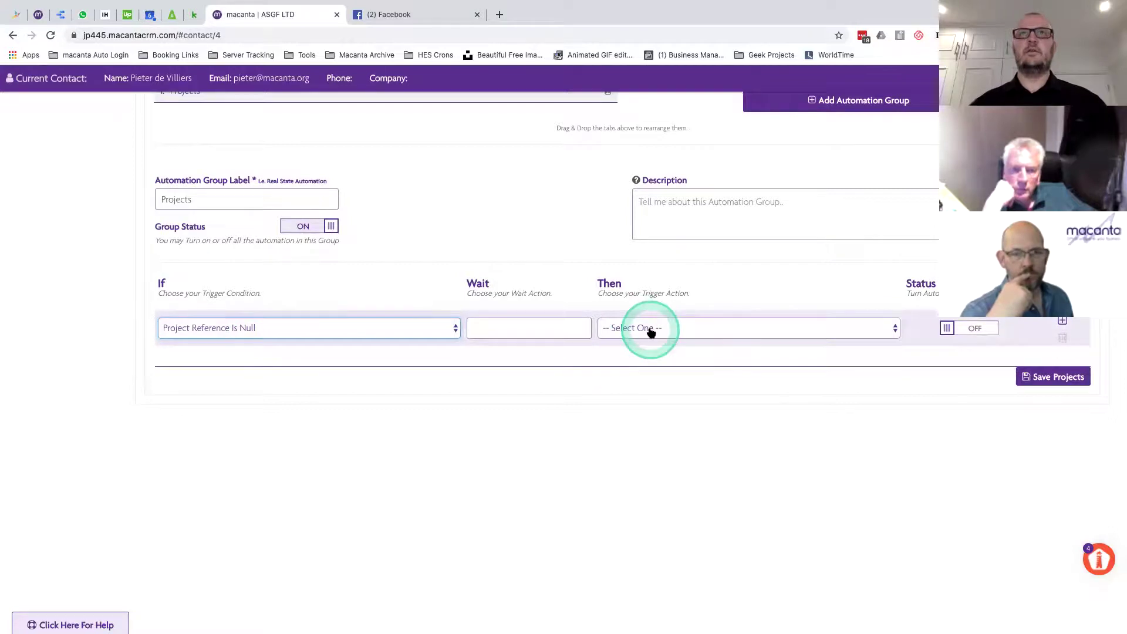
pyautogui.click(650, 341)
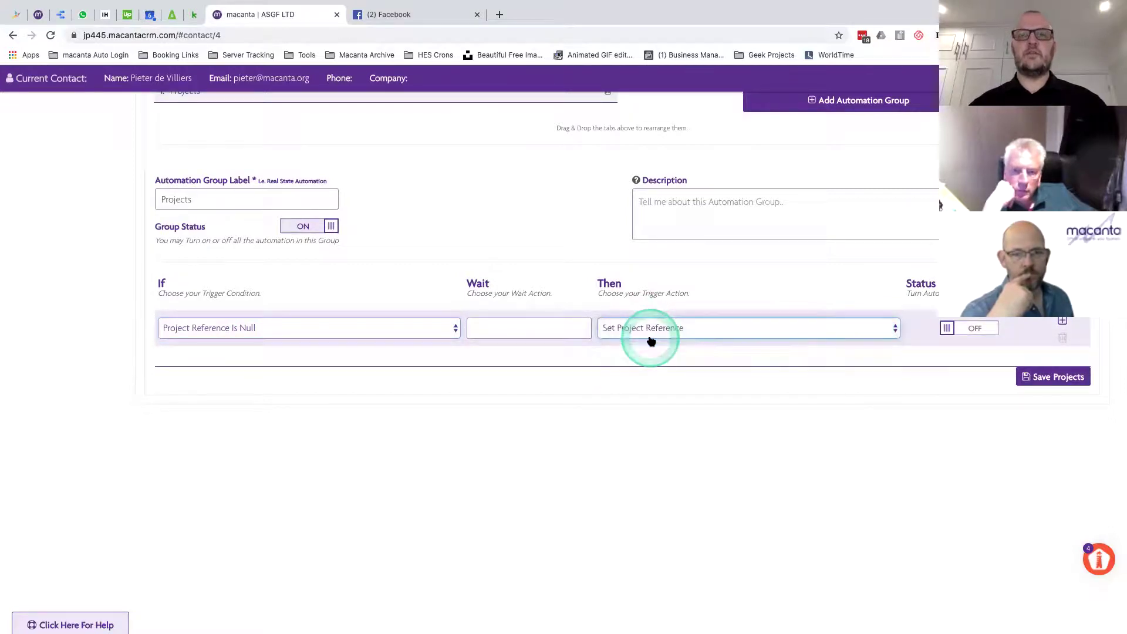
# - Leave the wait blank, switch the automation's status on, and save the Projects group
pyautogui.click(506, 328)
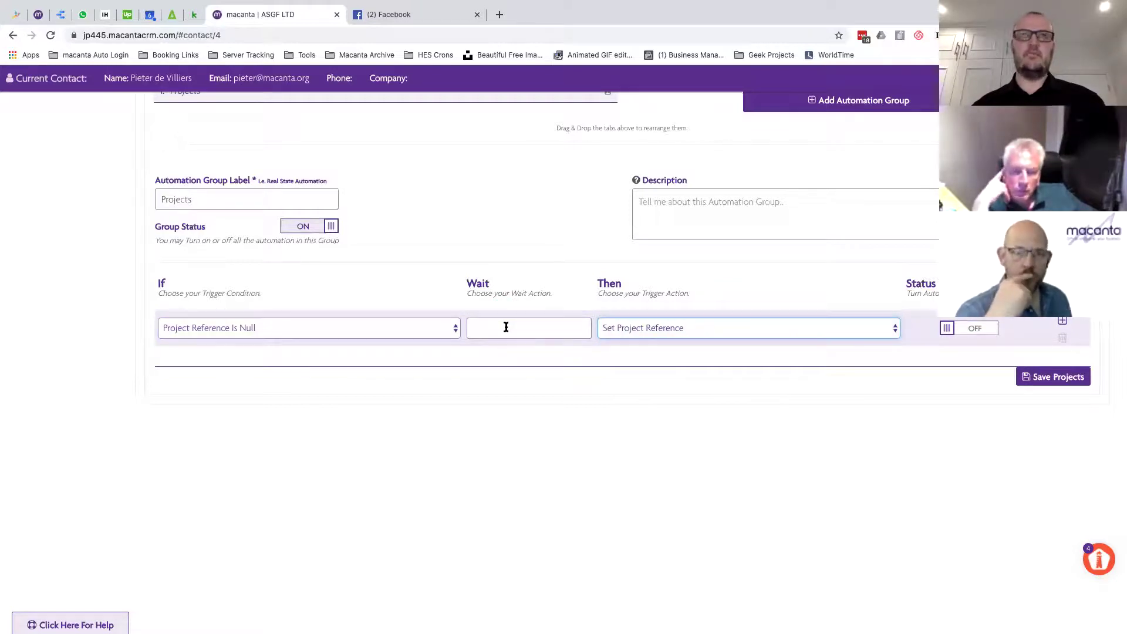
pyautogui.click(505, 327)
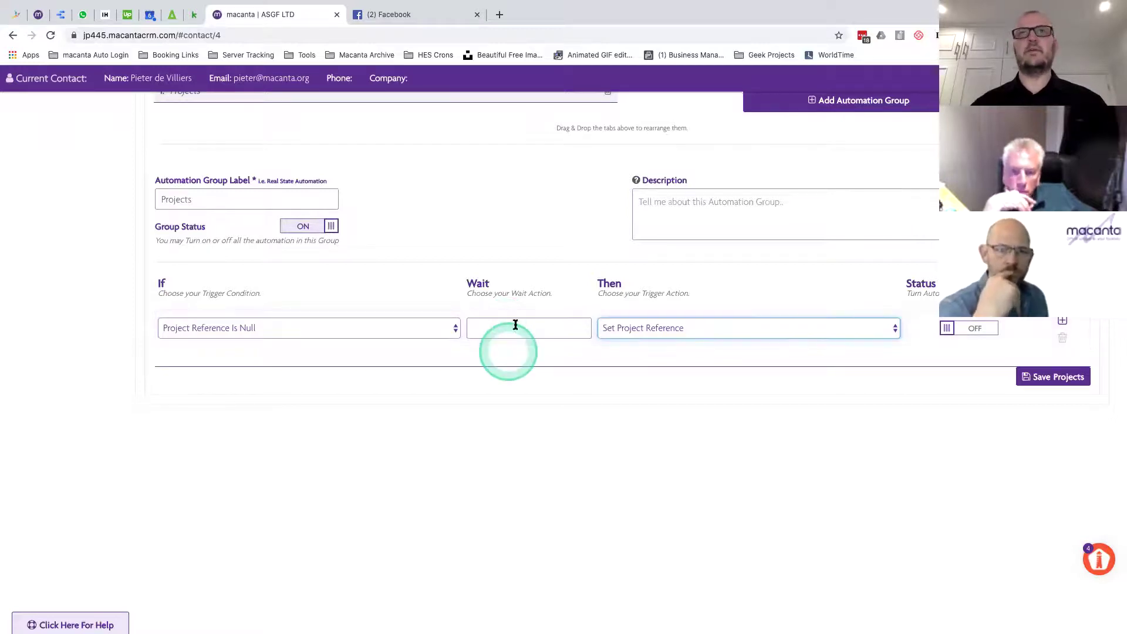
pyautogui.click(971, 331)
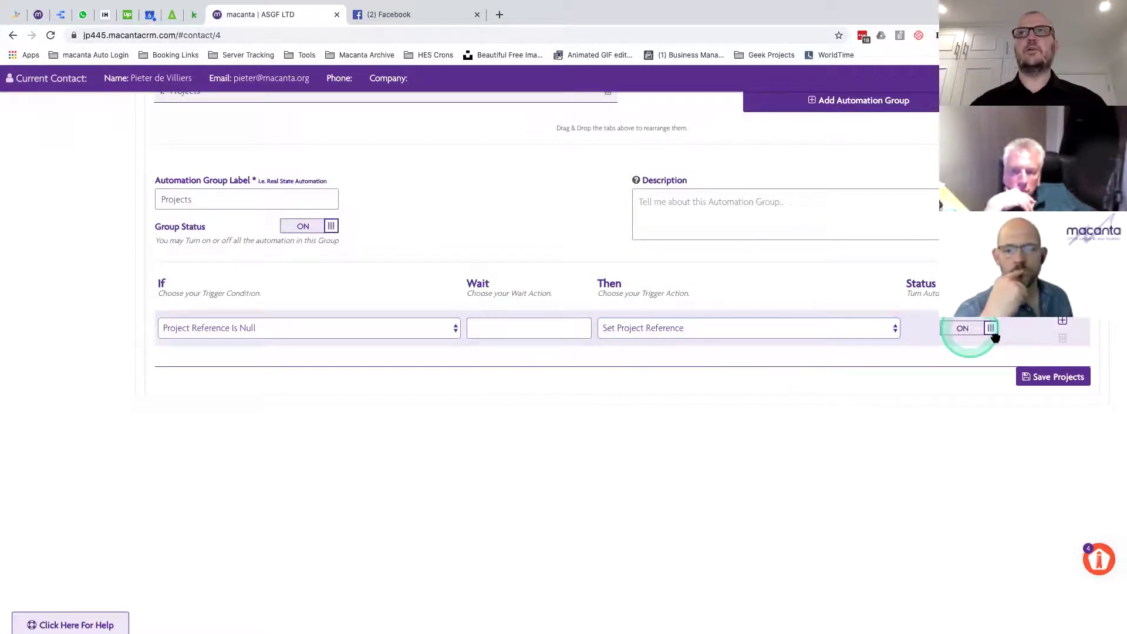
pyautogui.click(1047, 377)
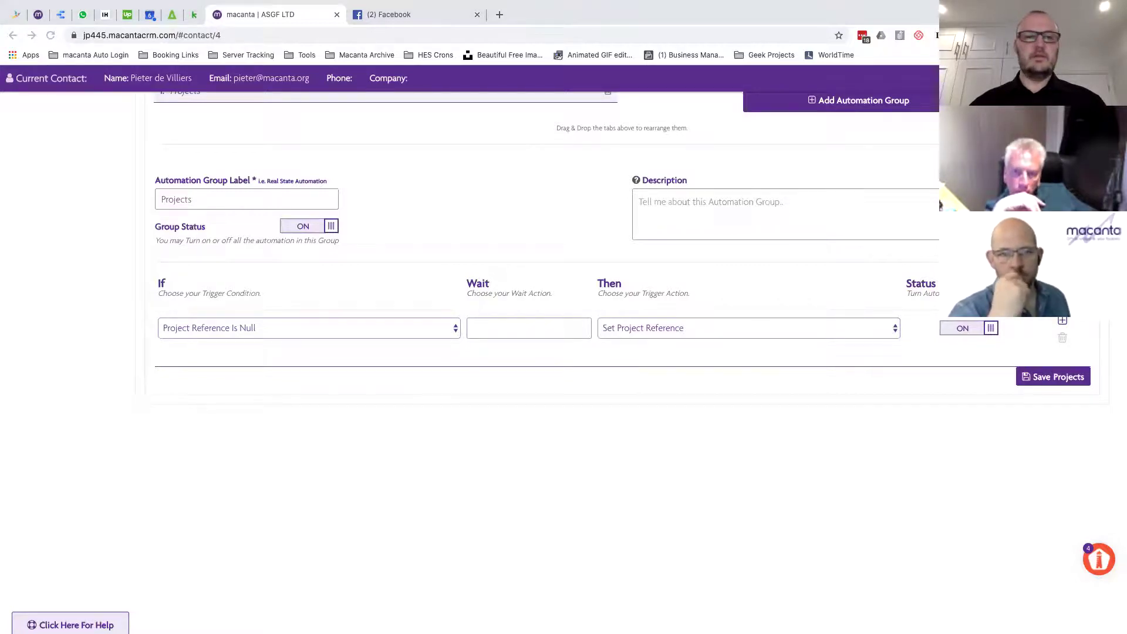
# - Open the contact's connected project record, Project 1 for Macanta Software Limited
pyautogui.scroll(4, 142, 282)
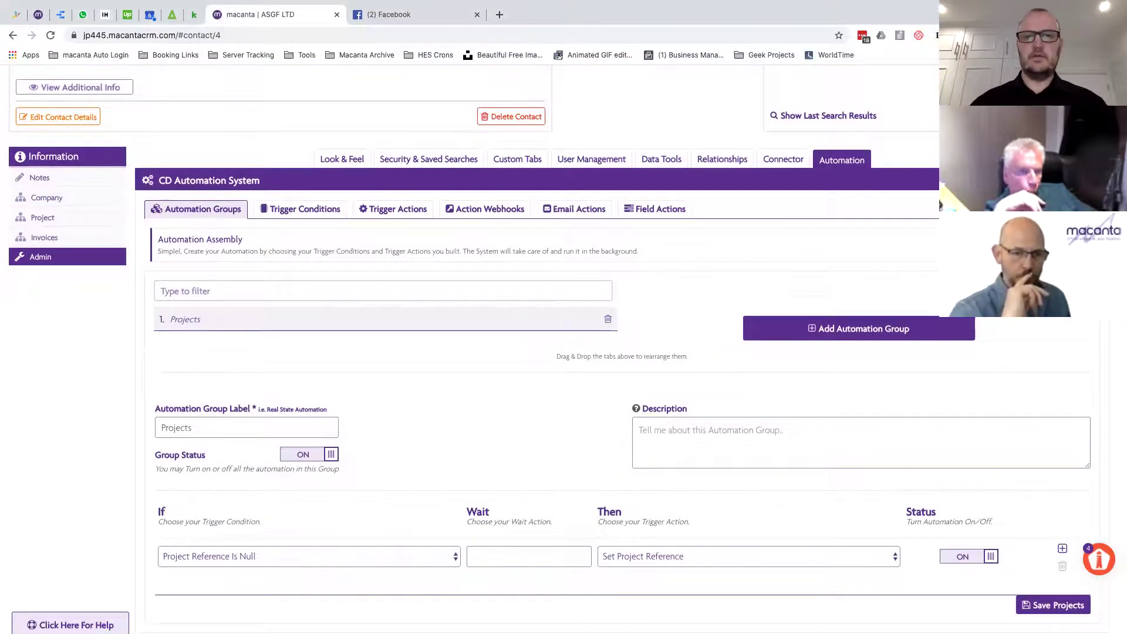
pyautogui.click(379, 531)
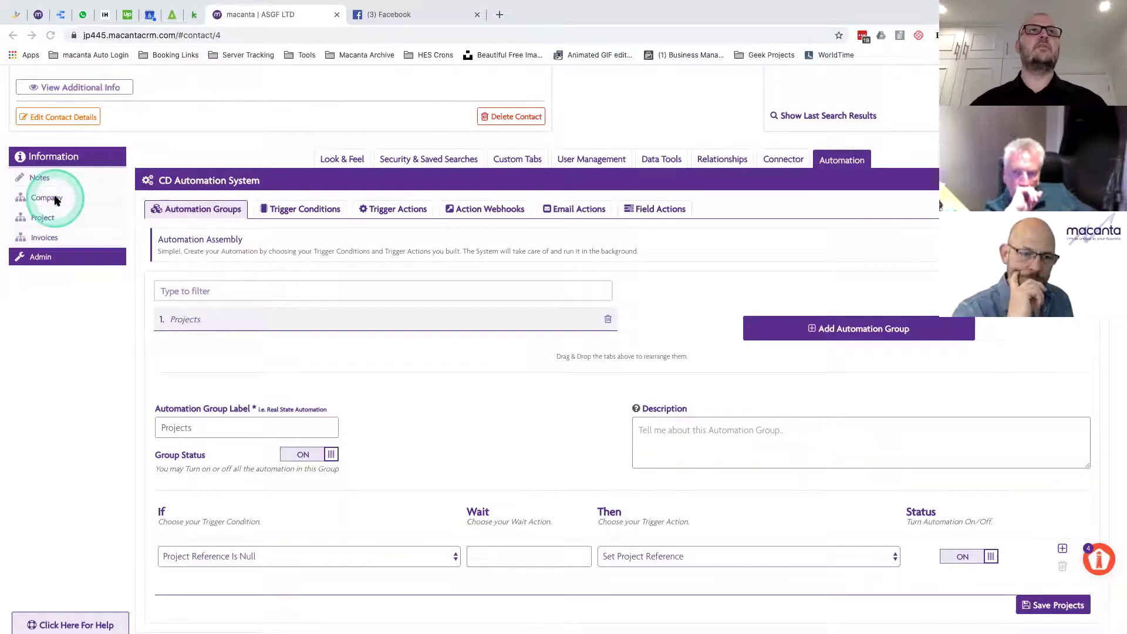
pyautogui.click(51, 217)
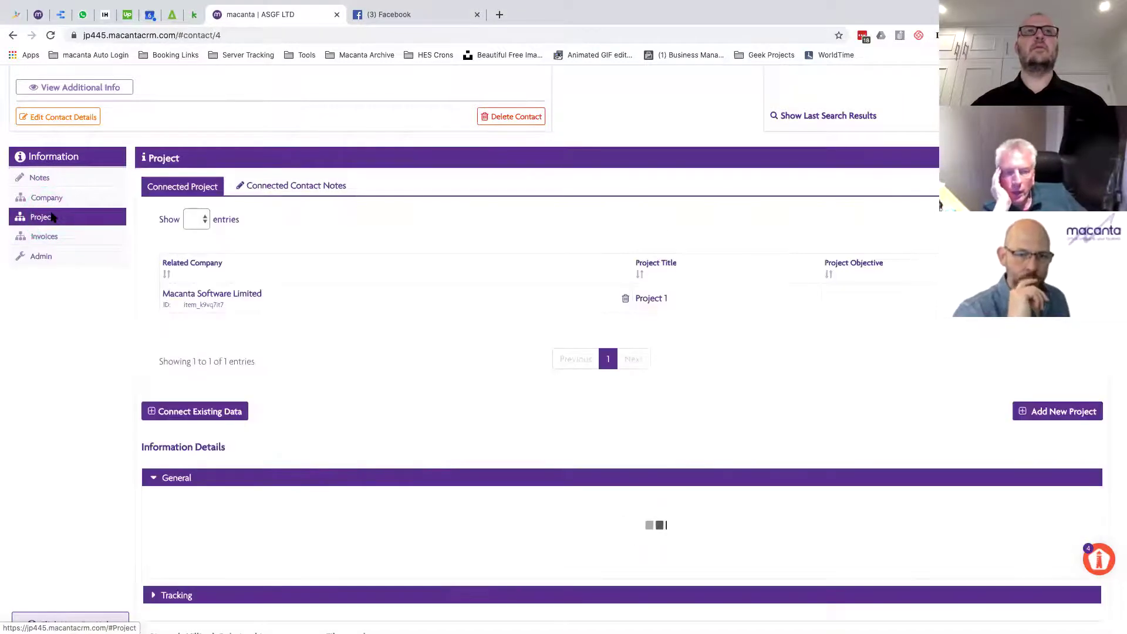
pyautogui.click(527, 279)
pyautogui.click(510, 296)
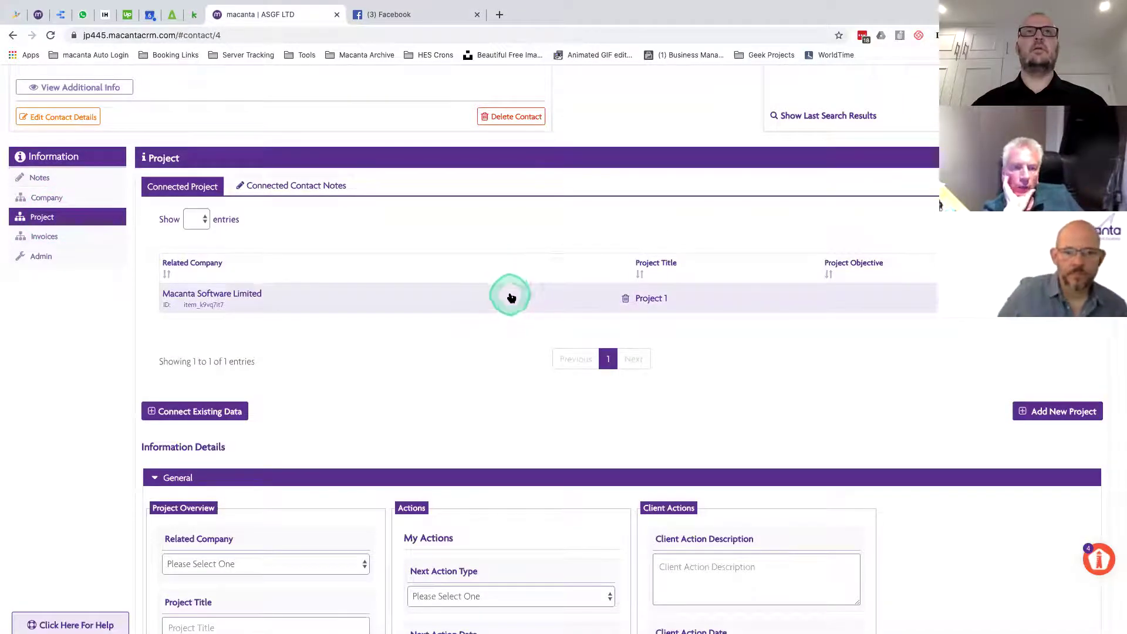
# - Add the Key Contact relationship to the current contact on Project 1 and save the changes
pyautogui.scroll(-10, 511, 298)
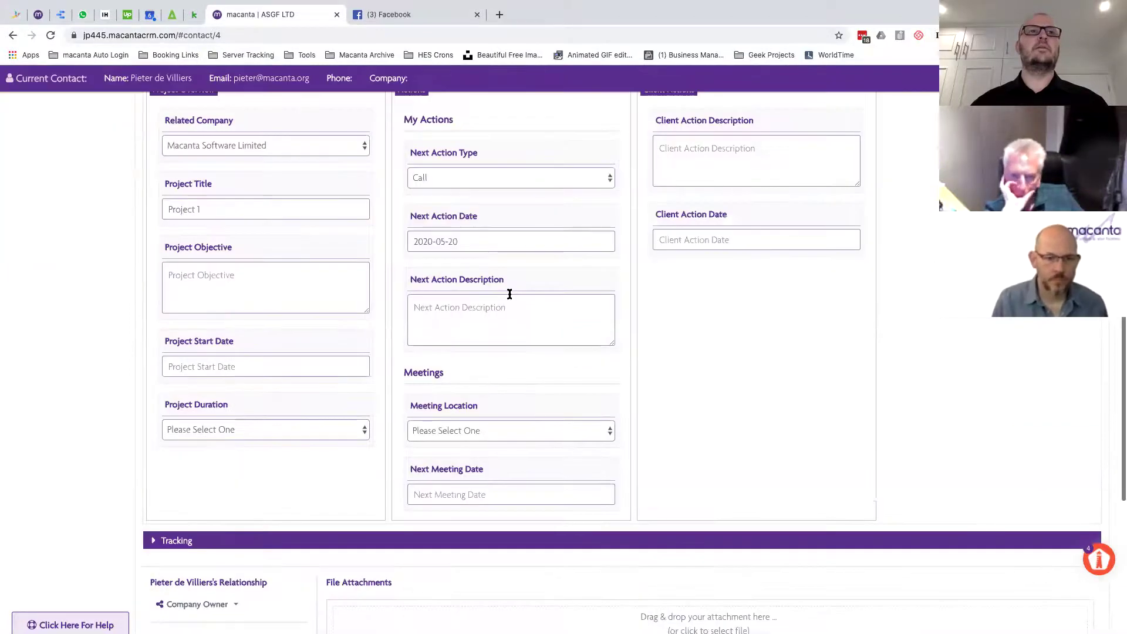
pyautogui.click(228, 360)
pyautogui.click(234, 364)
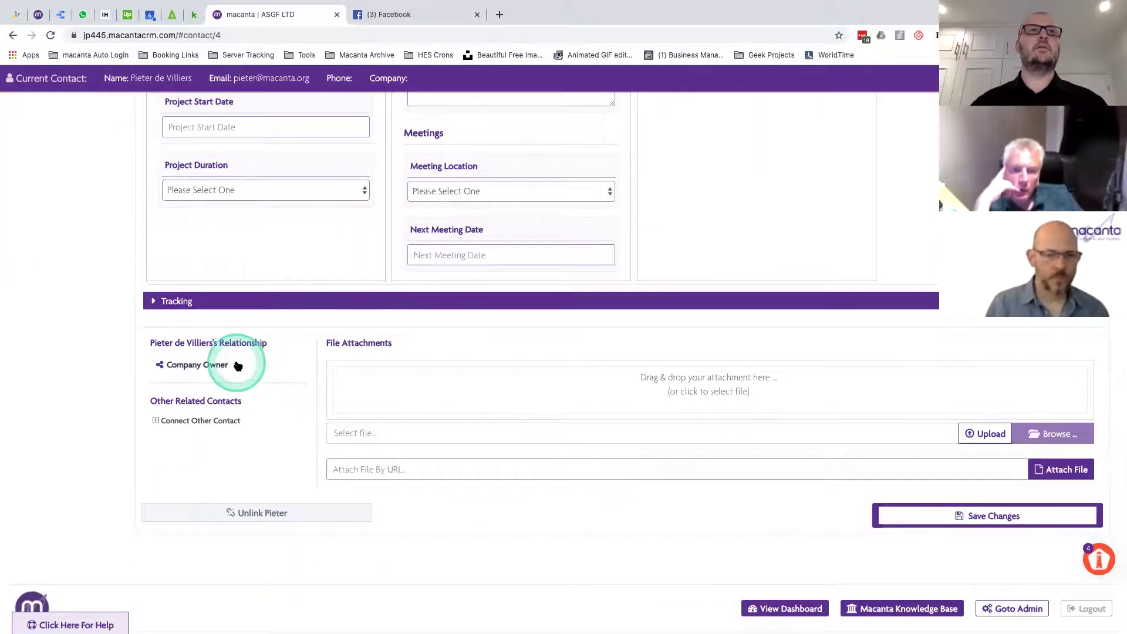
pyautogui.click(189, 405)
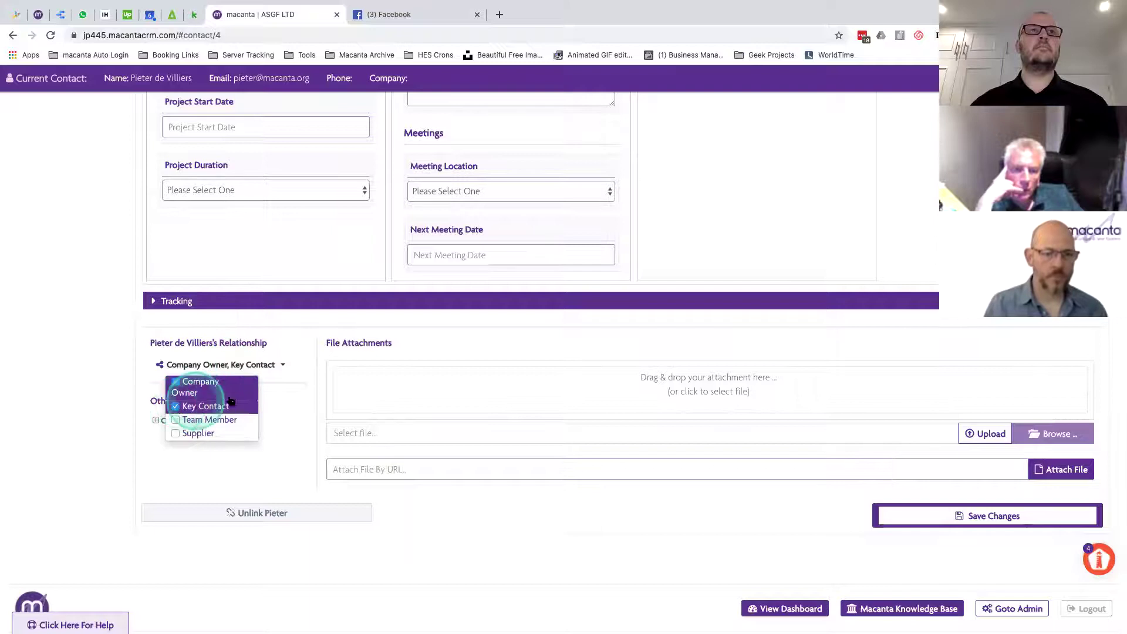
pyautogui.click(216, 364)
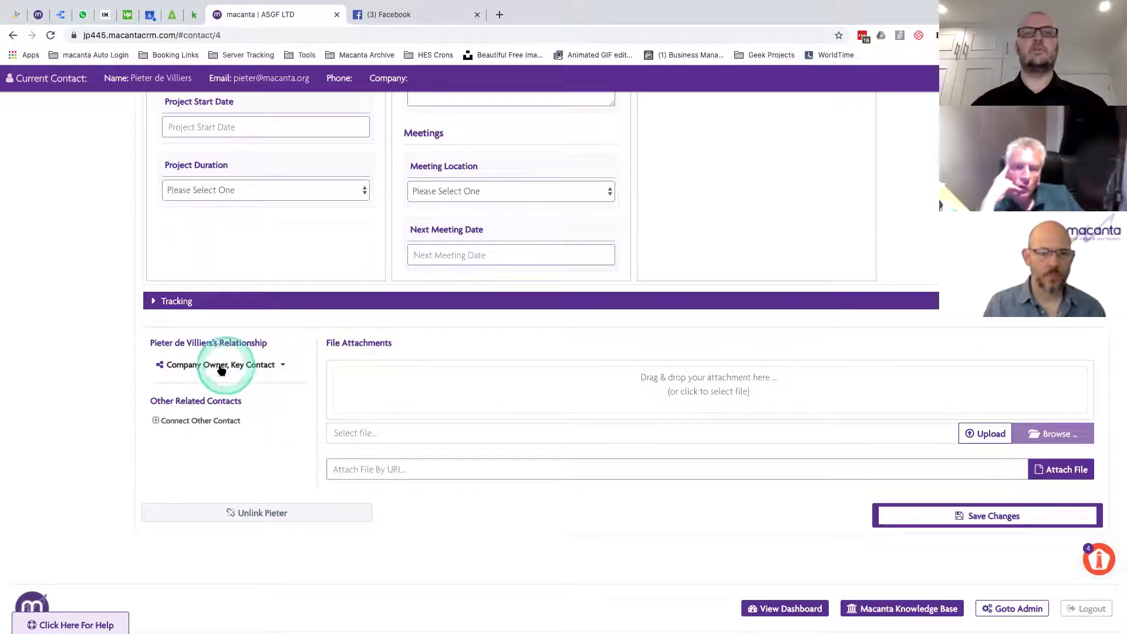
pyautogui.click(965, 516)
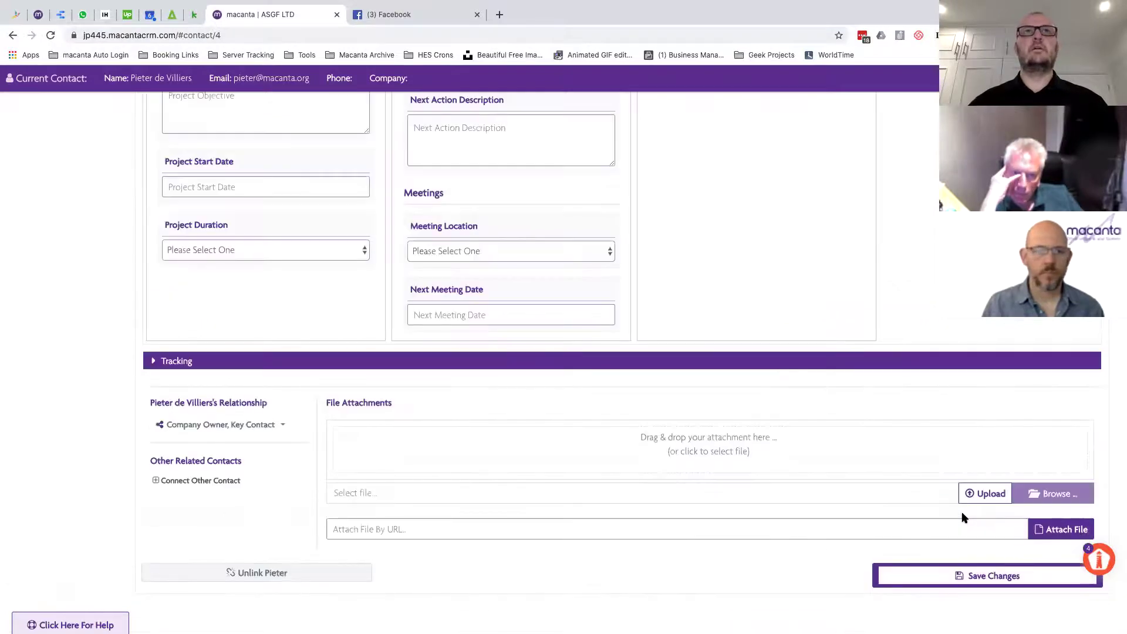
# - Expand the project's Tracking section and examine Project Reference together with the Related Company and Project Title fields
pyautogui.click(169, 361)
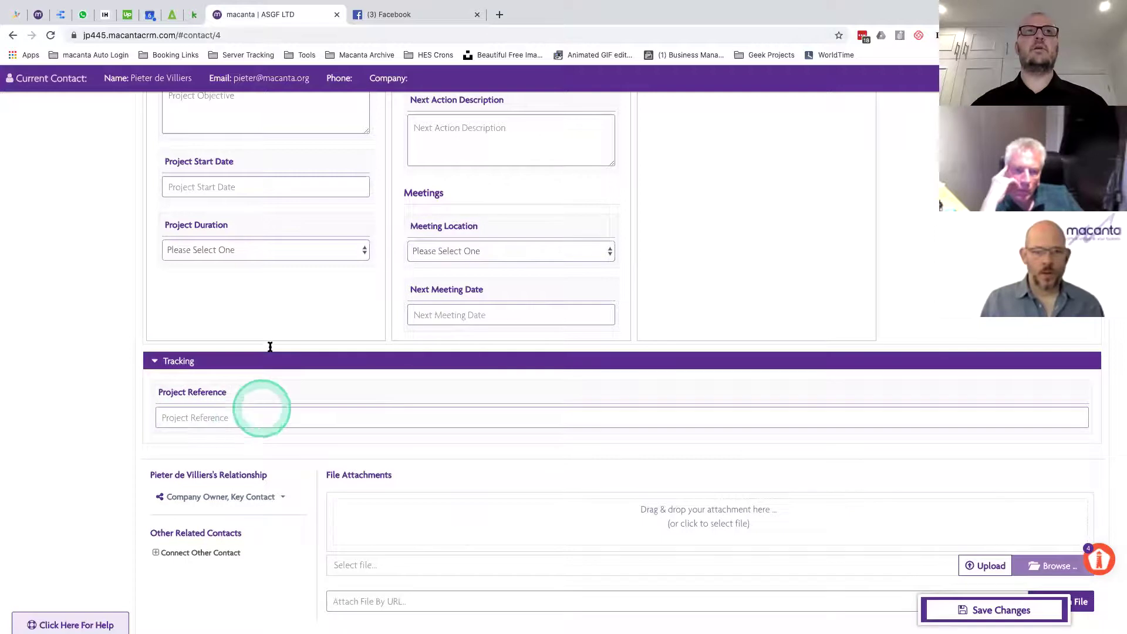
pyautogui.scroll(2, 267, 333)
pyautogui.scroll(5, 267, 333)
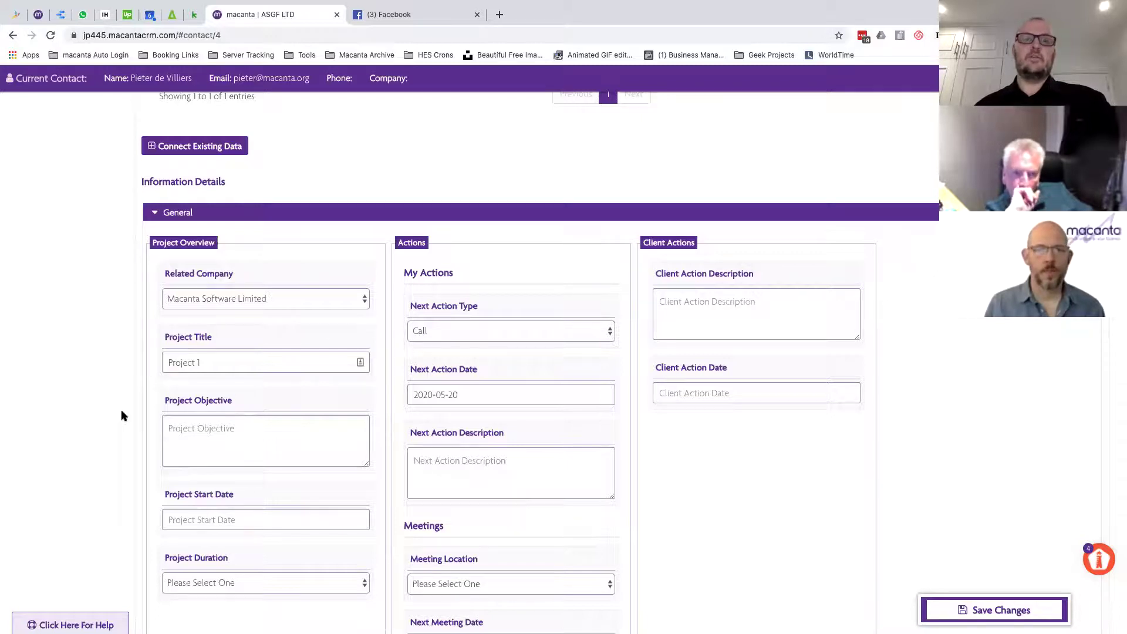
pyautogui.scroll(-5, 144, 470)
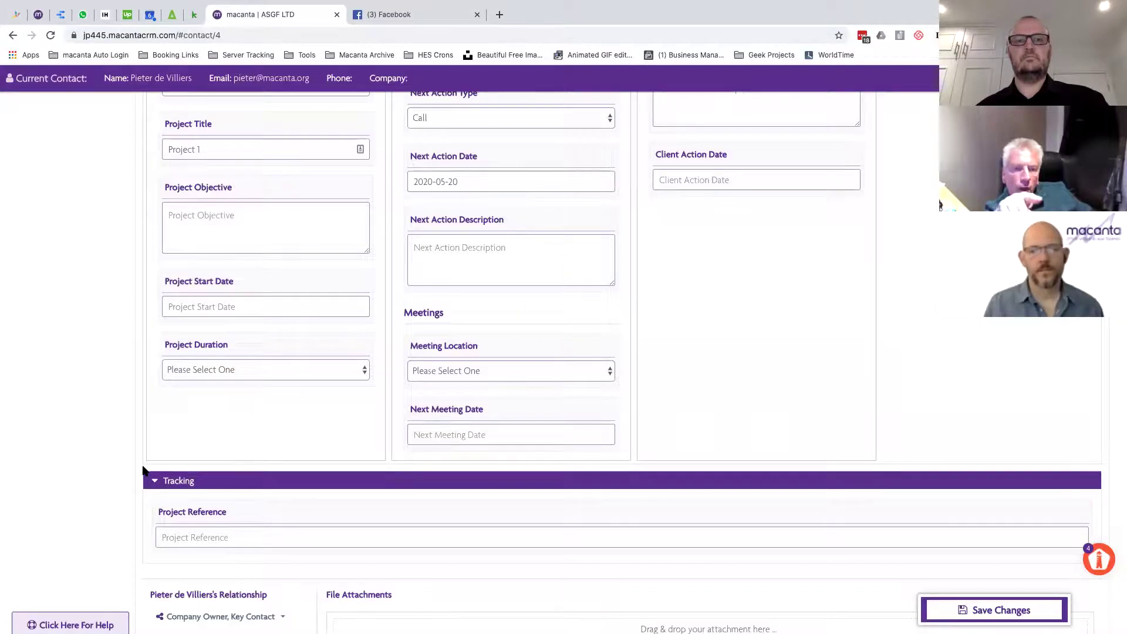
pyautogui.scroll(-3, 143, 470)
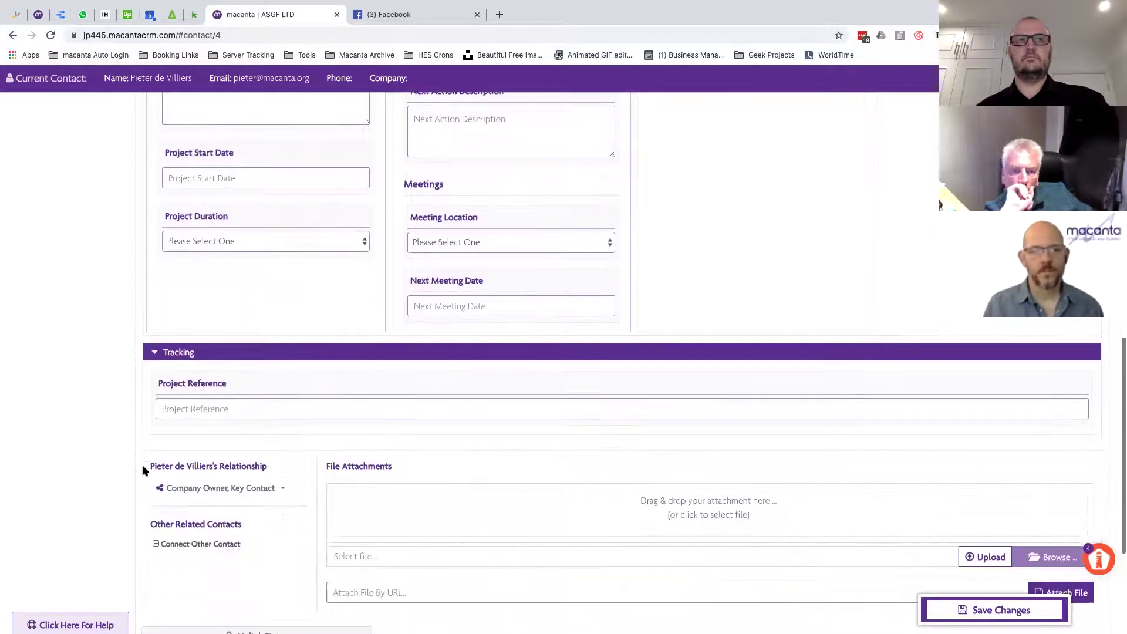
pyautogui.scroll(1, 337, 433)
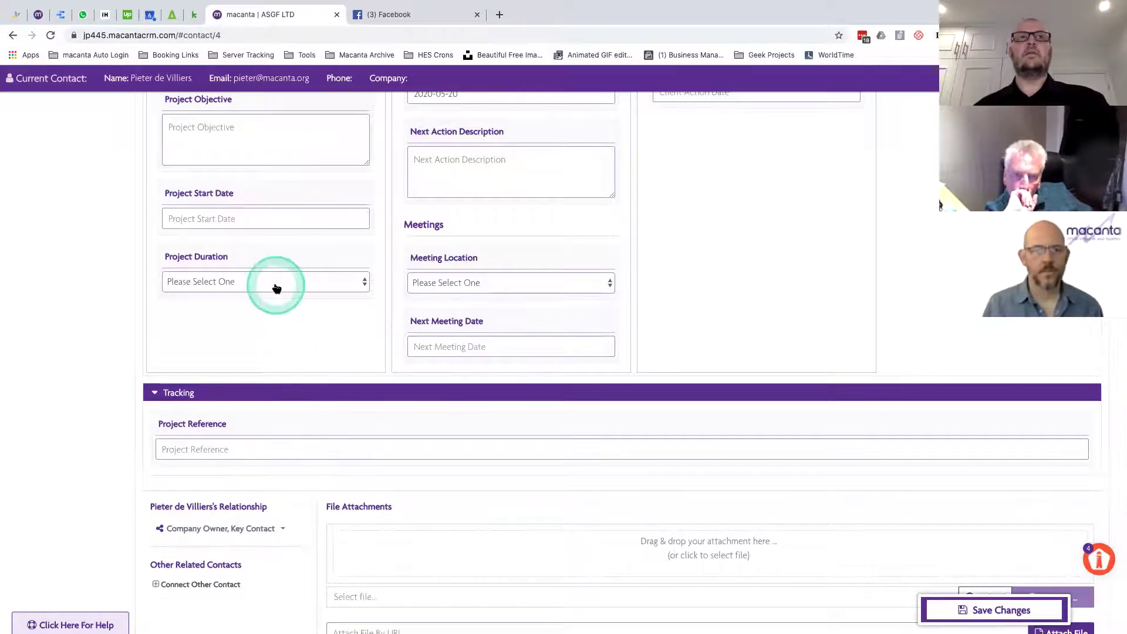
pyautogui.scroll(10, 199, 268)
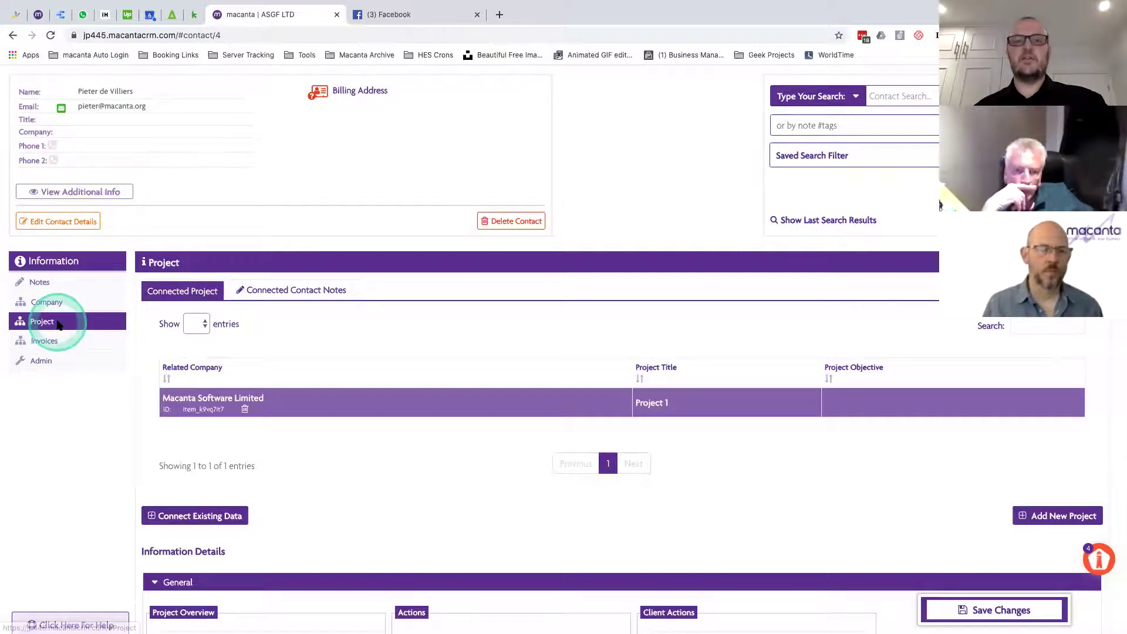
pyautogui.scroll(-5, 295, 220)
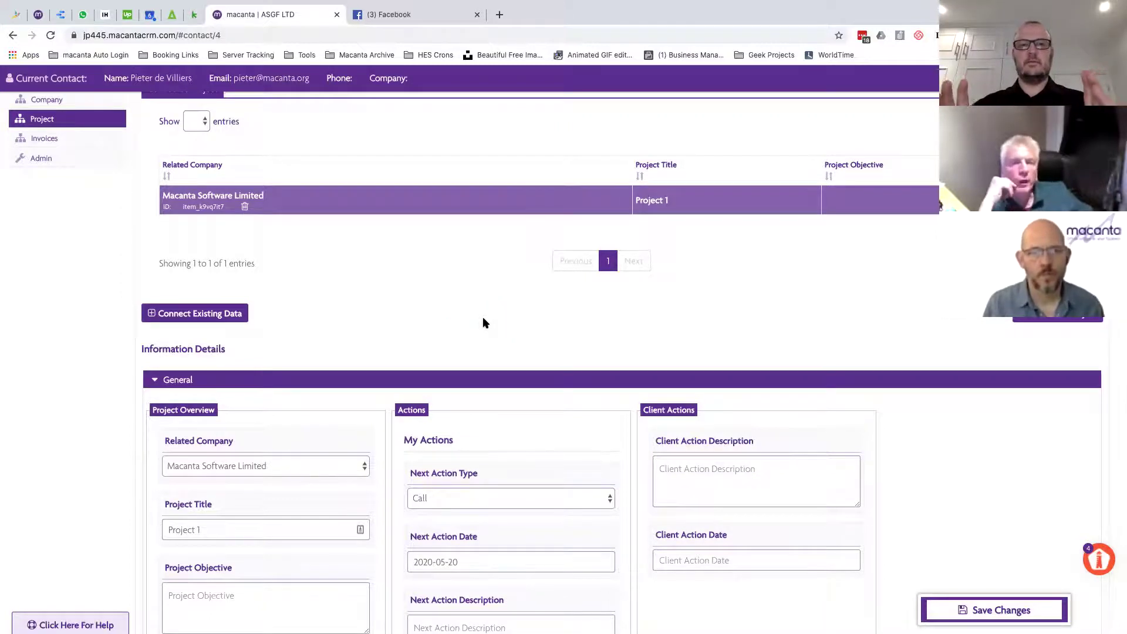
pyautogui.scroll(-4, 478, 376)
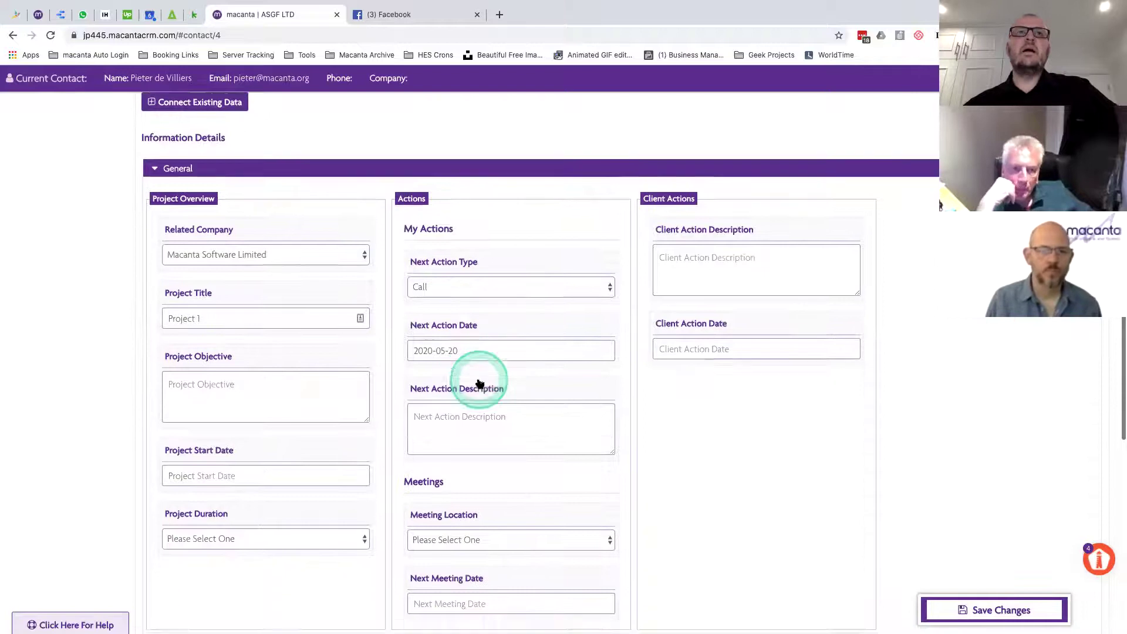
pyautogui.scroll(4, 479, 384)
pyautogui.scroll(2, 478, 378)
# - Search for another contact by first name and connect them to Project 1 as an other related contact
pyautogui.scroll(-10, 478, 379)
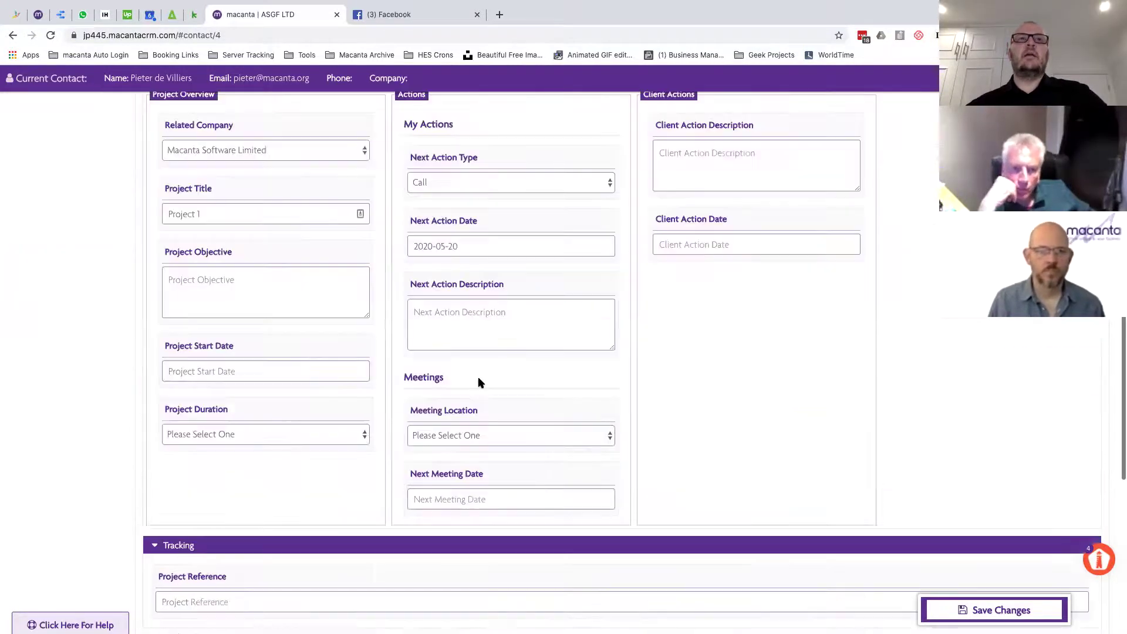
pyautogui.scroll(-2, 478, 380)
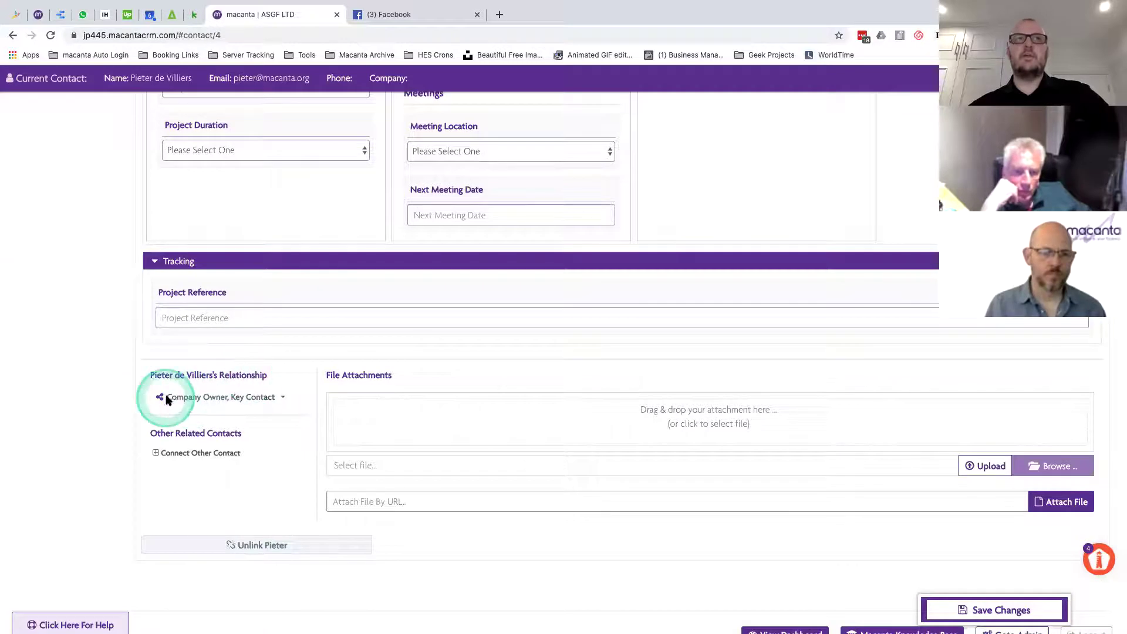
pyautogui.click(198, 452)
pyautogui.click(459, 157)
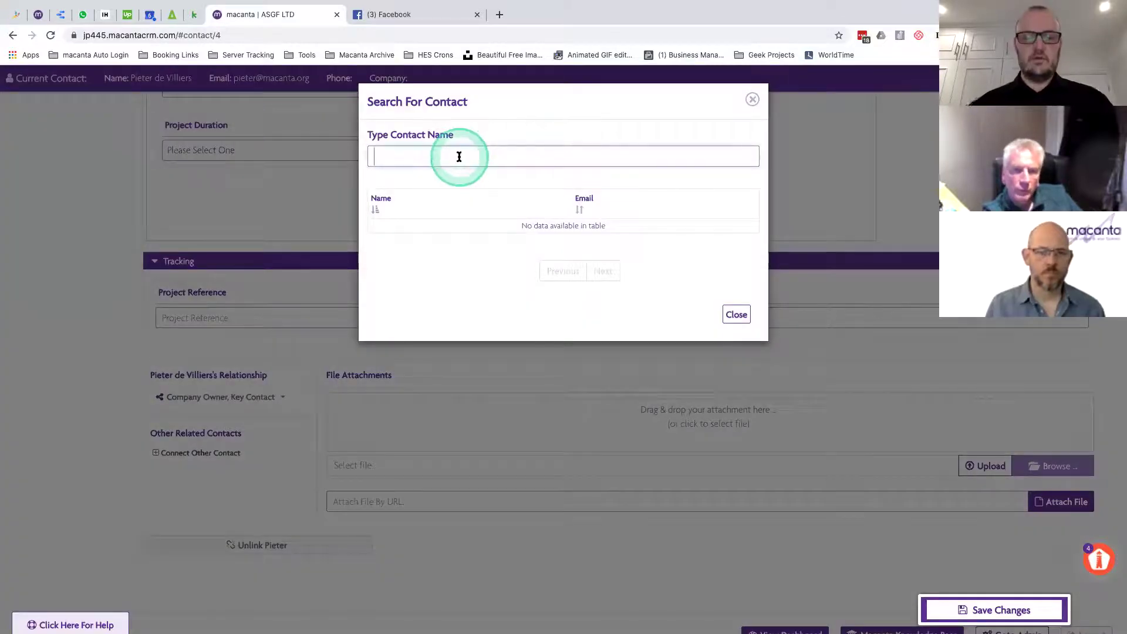
pyautogui.write('charles')
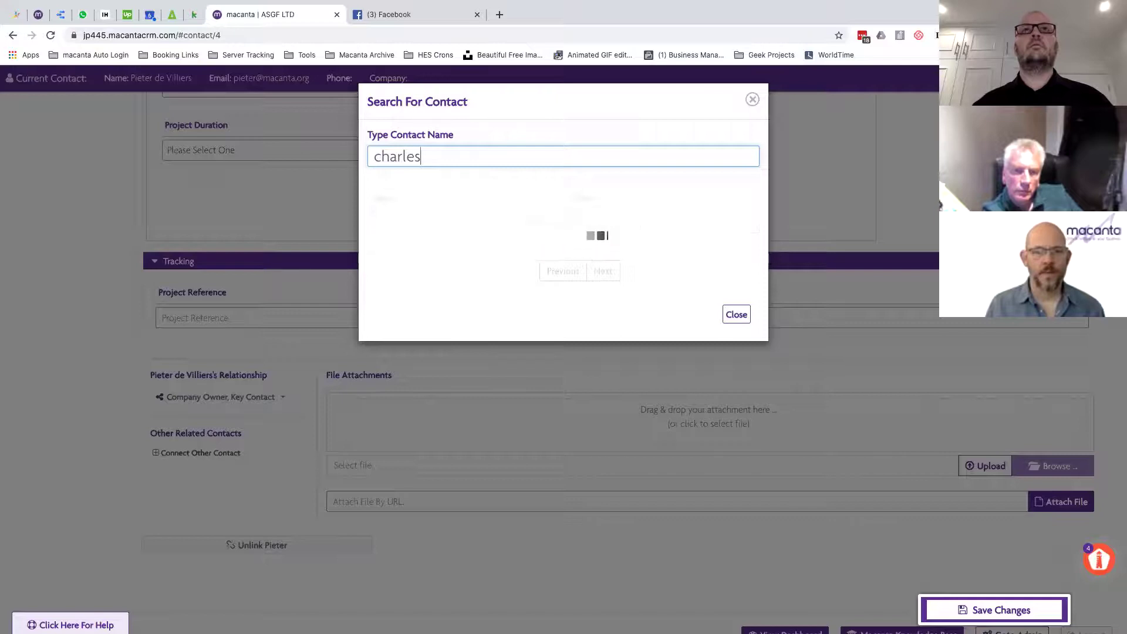
pyautogui.click(445, 230)
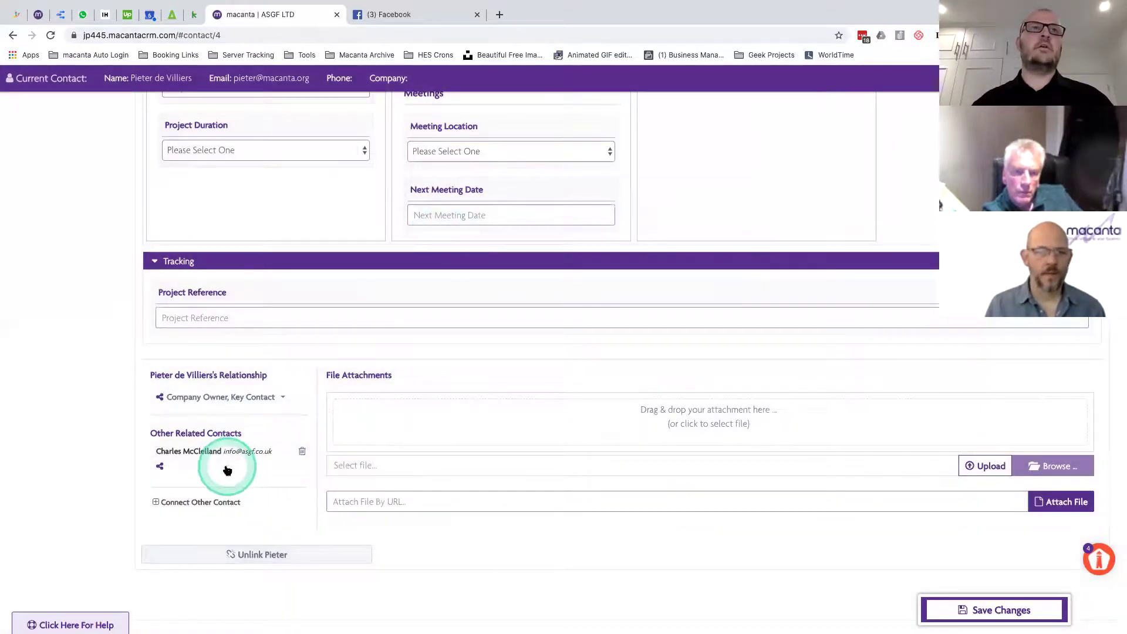
# - Assign the Supplier relationship to the newly connected contact and save the project changes
pyautogui.click(228, 468)
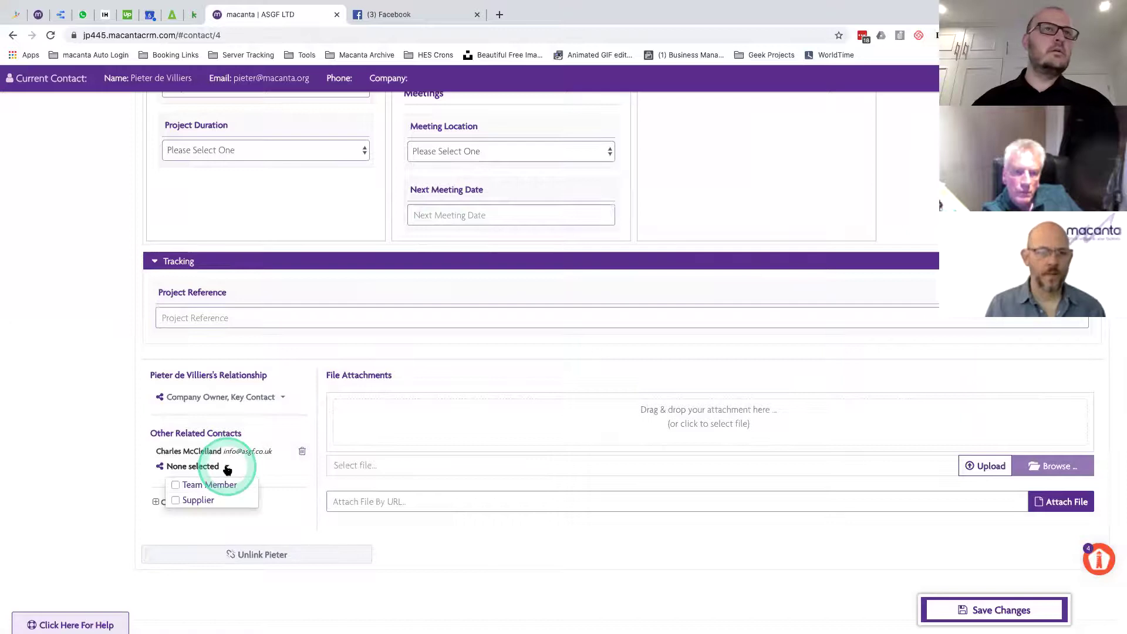
pyautogui.click(175, 500)
pyautogui.click(962, 610)
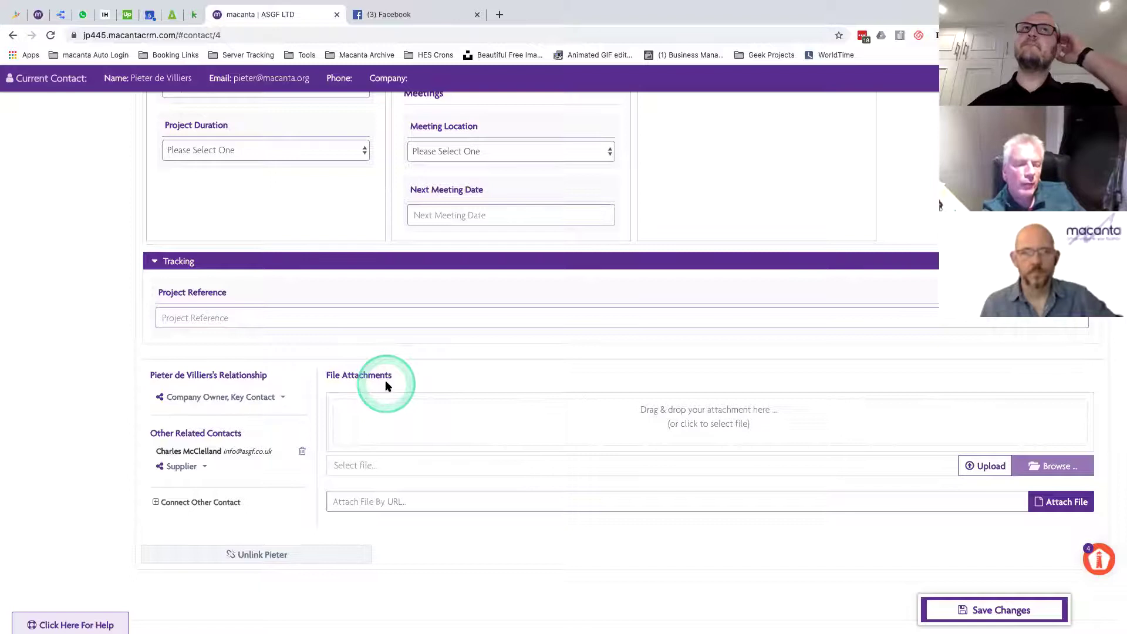
# - Reload the contact page, reopen Project 1 and expand its Tracking section to check Project Reference
pyautogui.click(51, 35)
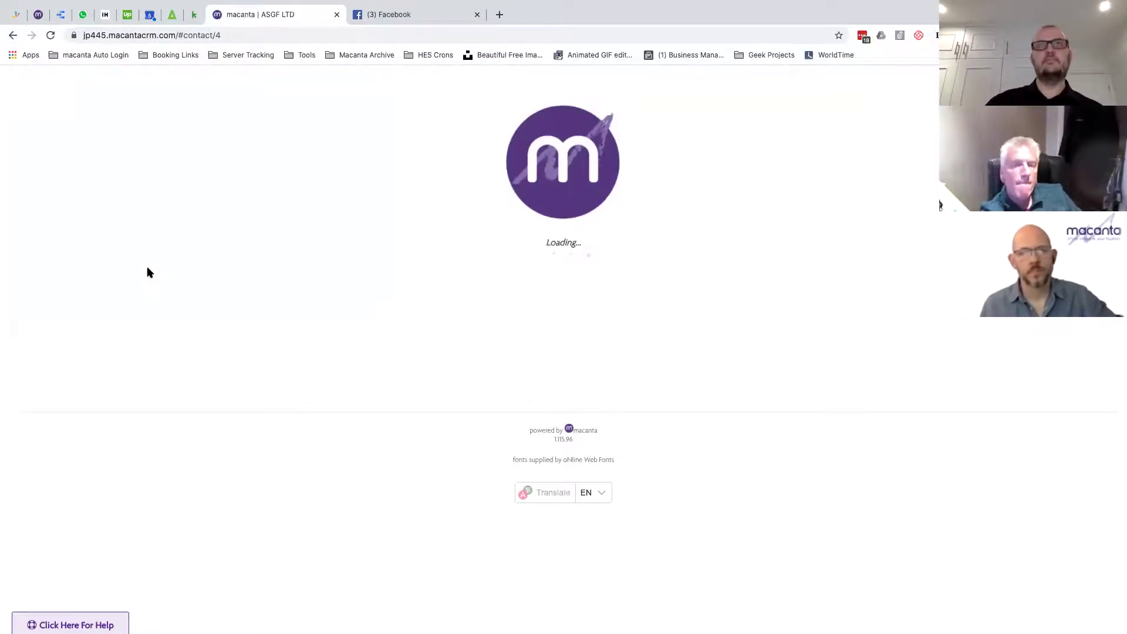
pyautogui.click(446, 346)
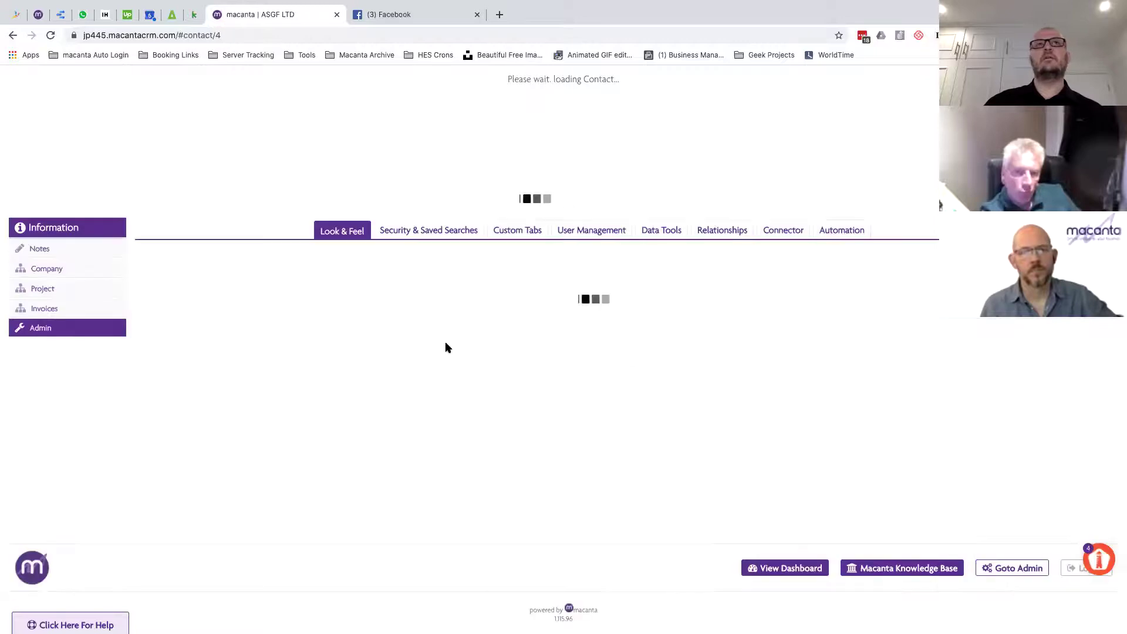
pyautogui.click(56, 288)
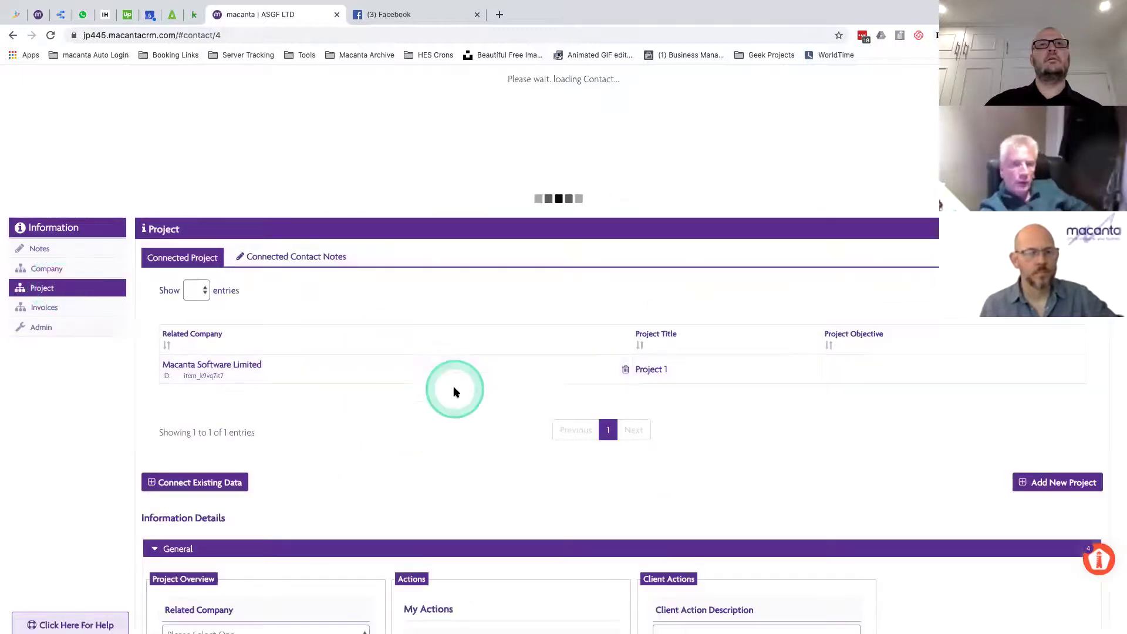
pyautogui.click(420, 373)
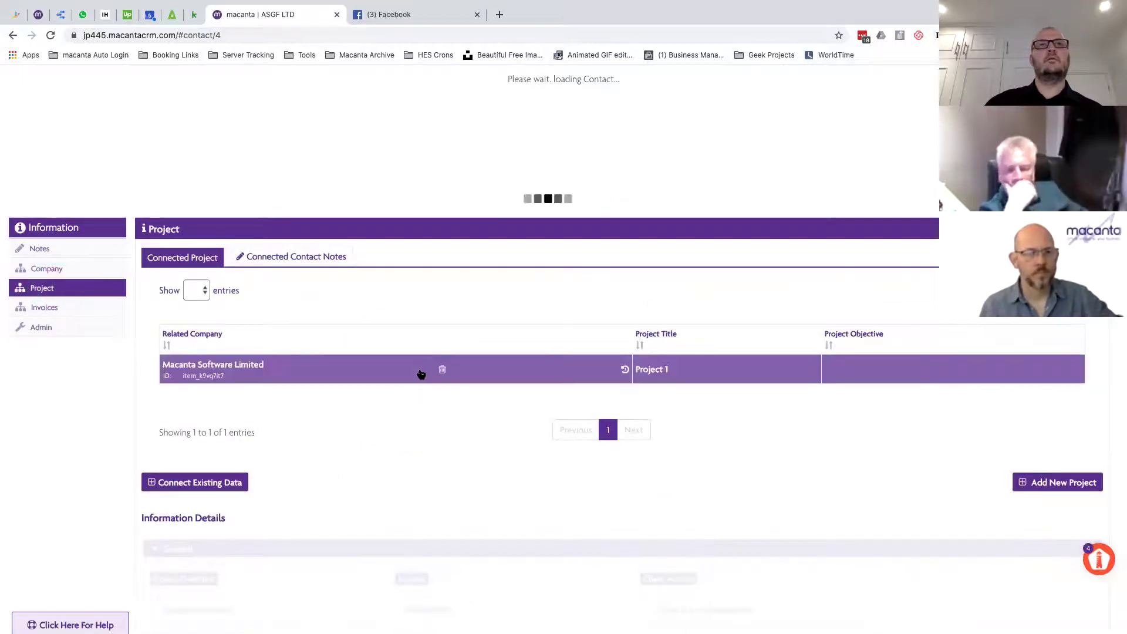
pyautogui.scroll(-4, 419, 374)
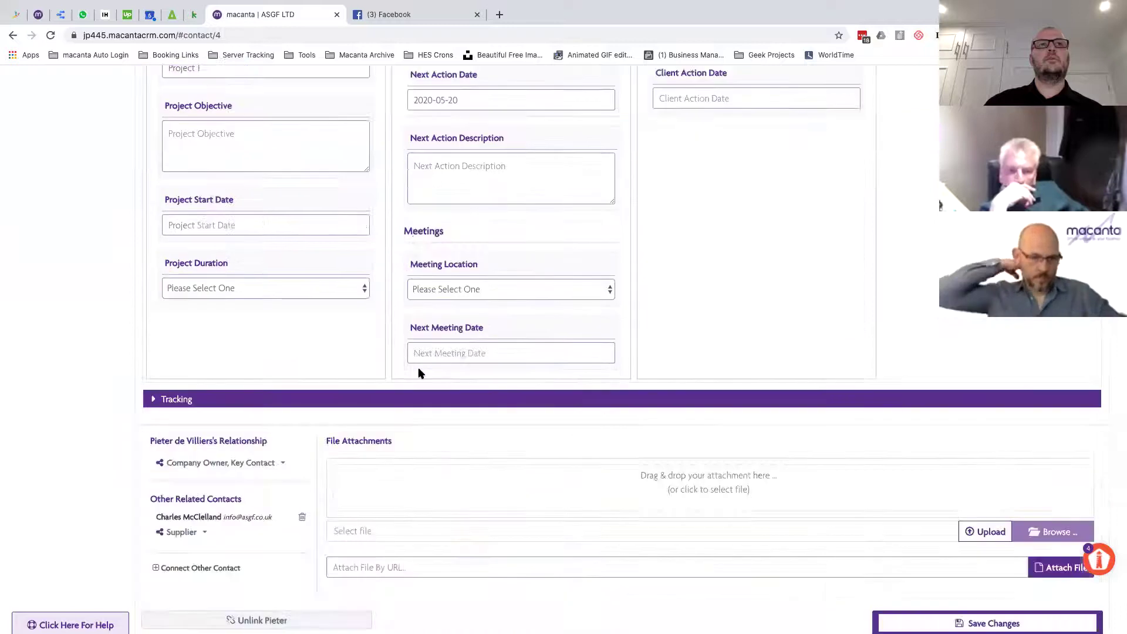
pyautogui.click(177, 396)
pyautogui.click(155, 398)
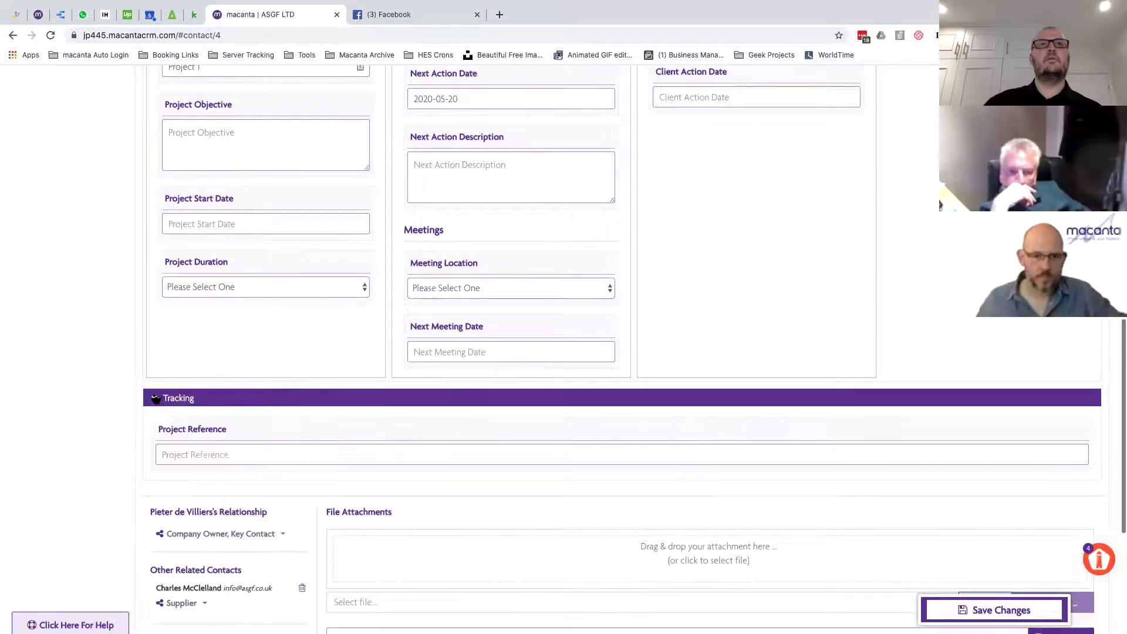
pyautogui.click(503, 549)
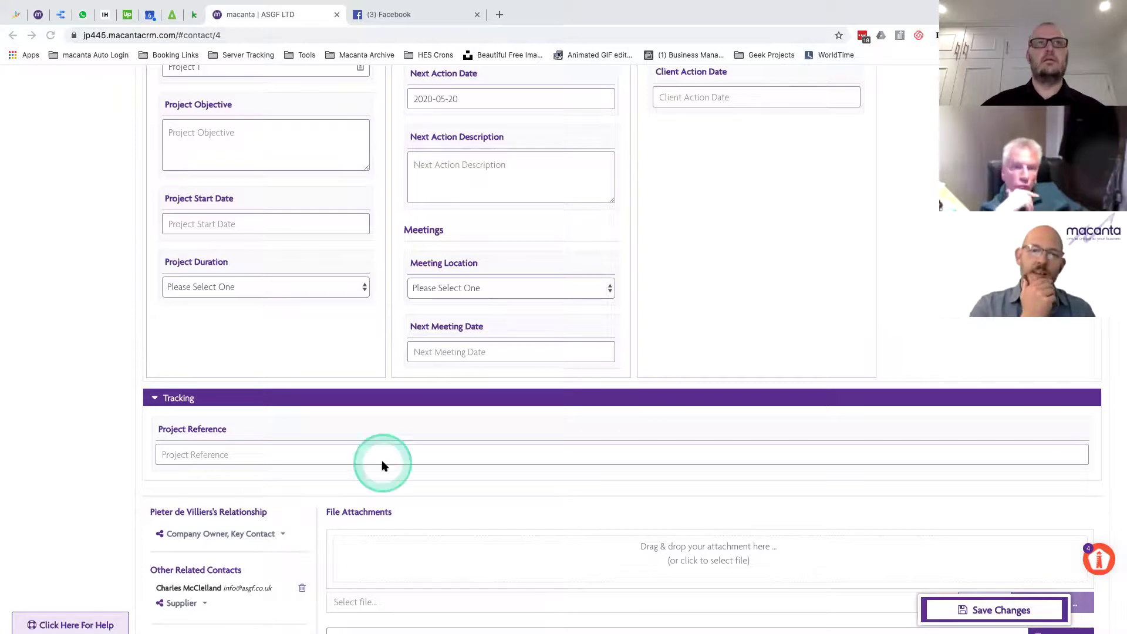
# - Add a new project for the contact with Related Company Macanta Software Limited and Project Title "Project 2"
pyautogui.scroll(5, 382, 461)
pyautogui.scroll(3, 382, 462)
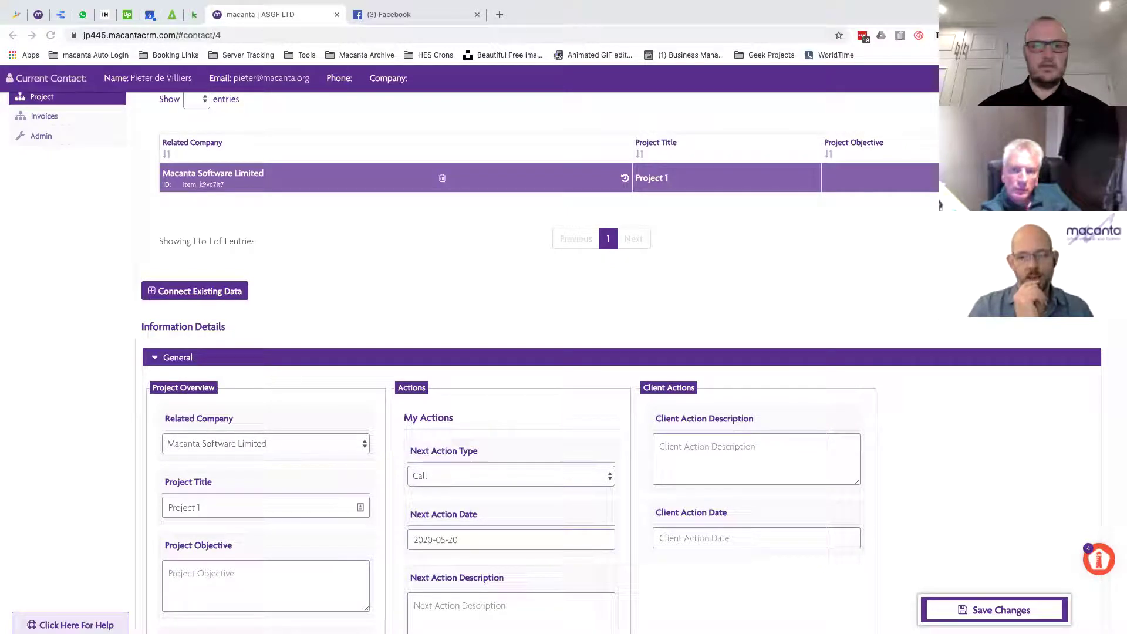
pyautogui.scroll(5, 332, 269)
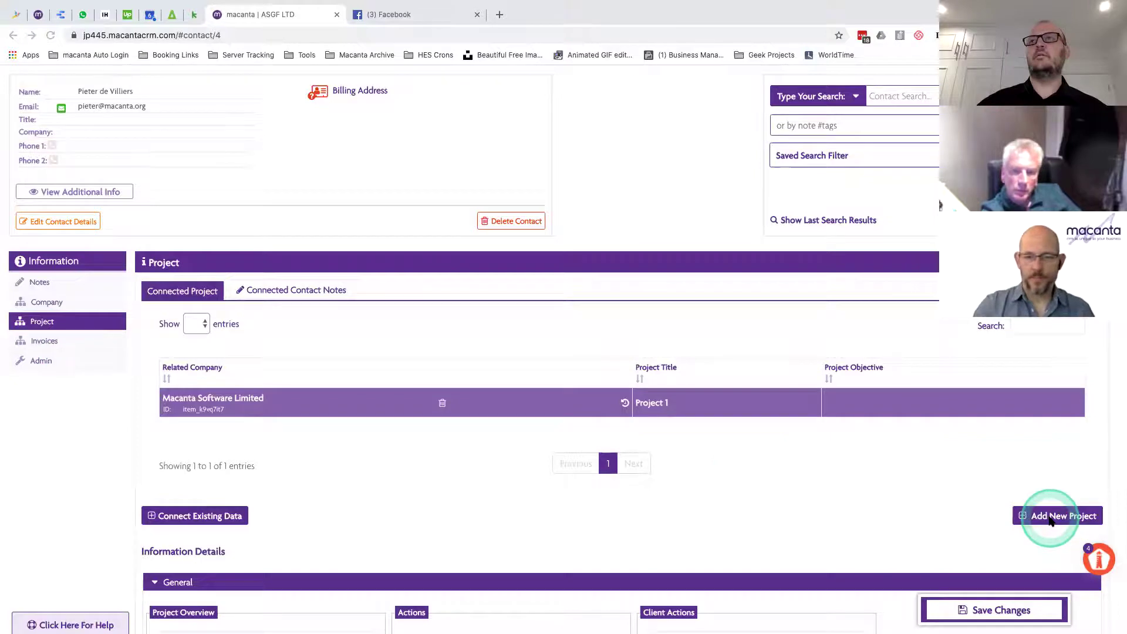
pyautogui.click(1059, 515)
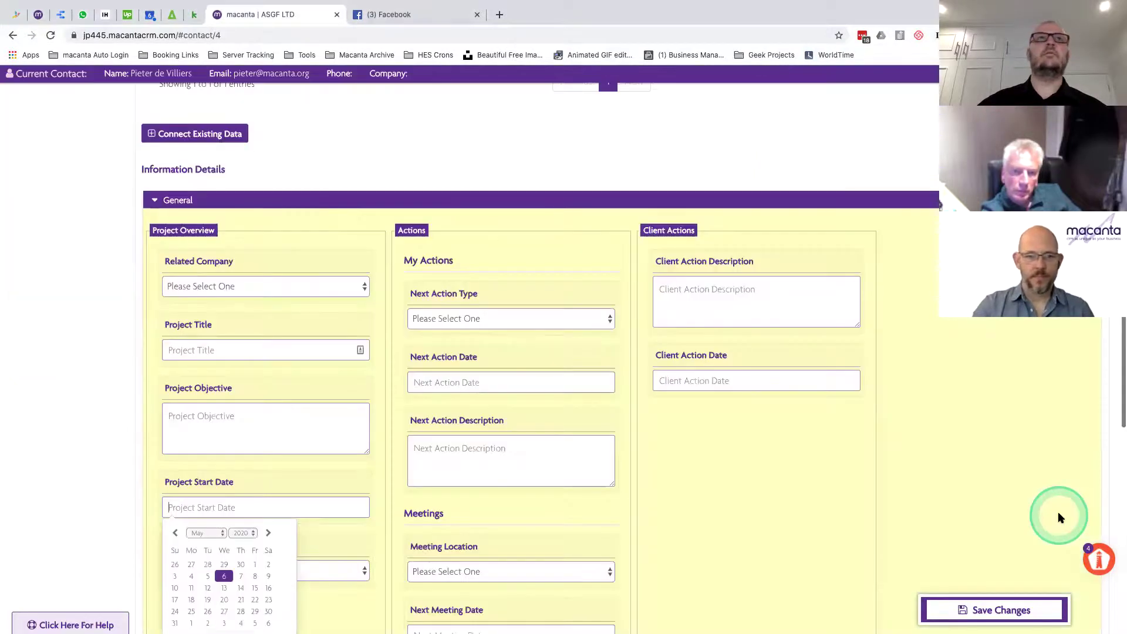
pyautogui.click(284, 286)
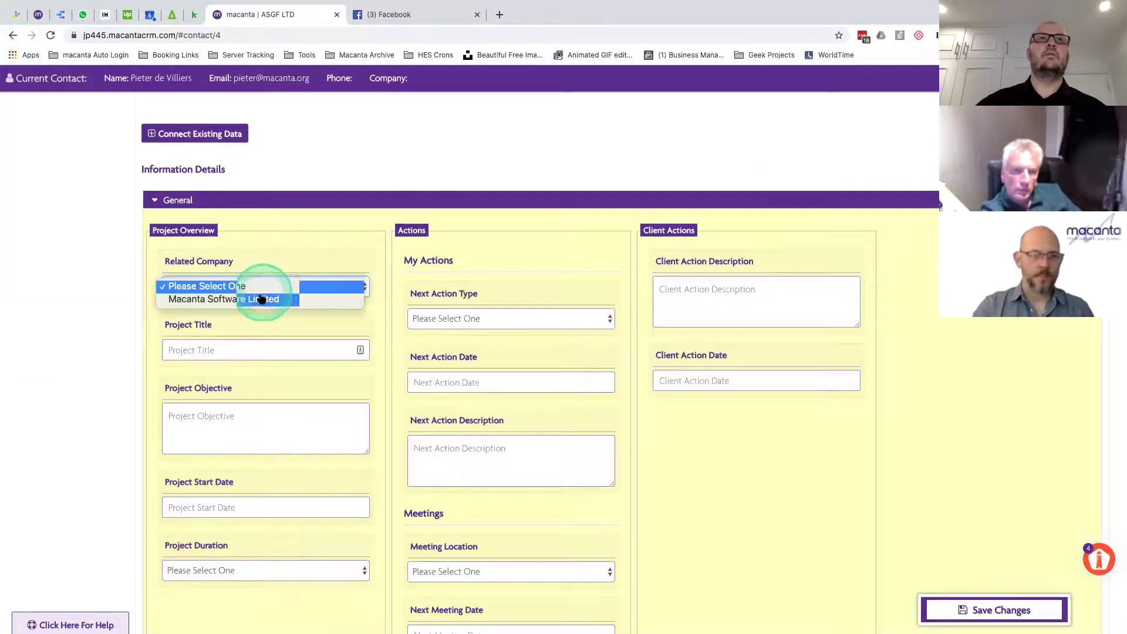
pyautogui.click(249, 299)
pyautogui.click(207, 346)
pyautogui.write('Project 2')
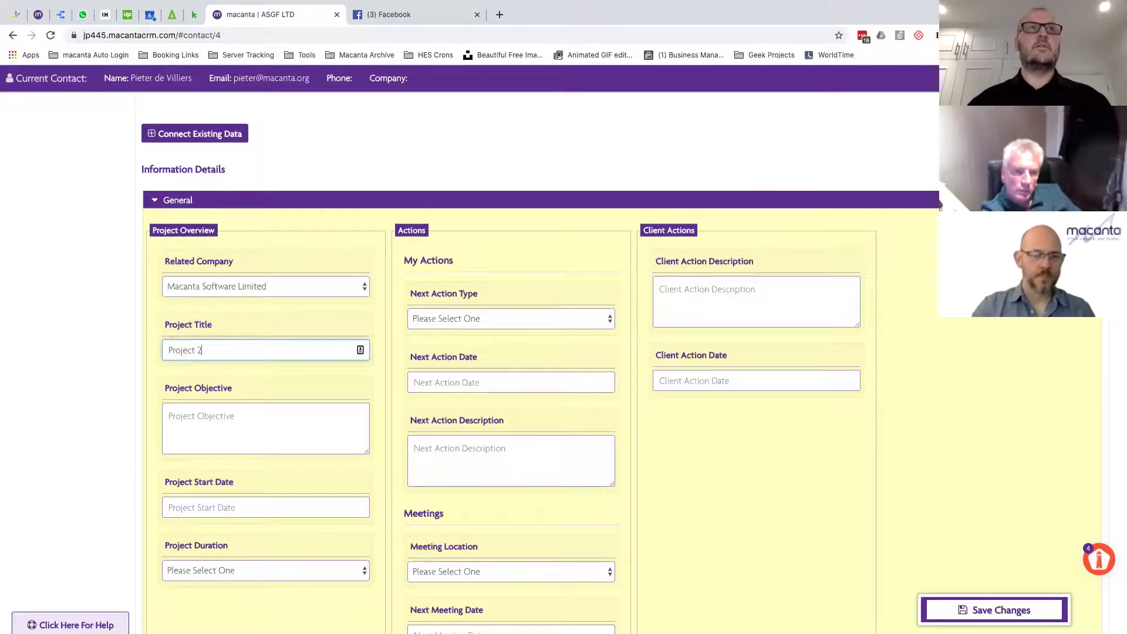
# - Enter "Project 2 Objective" as the new project's objective and set its start date to 2020-05-07
pyautogui.click(202, 415)
pyautogui.write('Project 2')
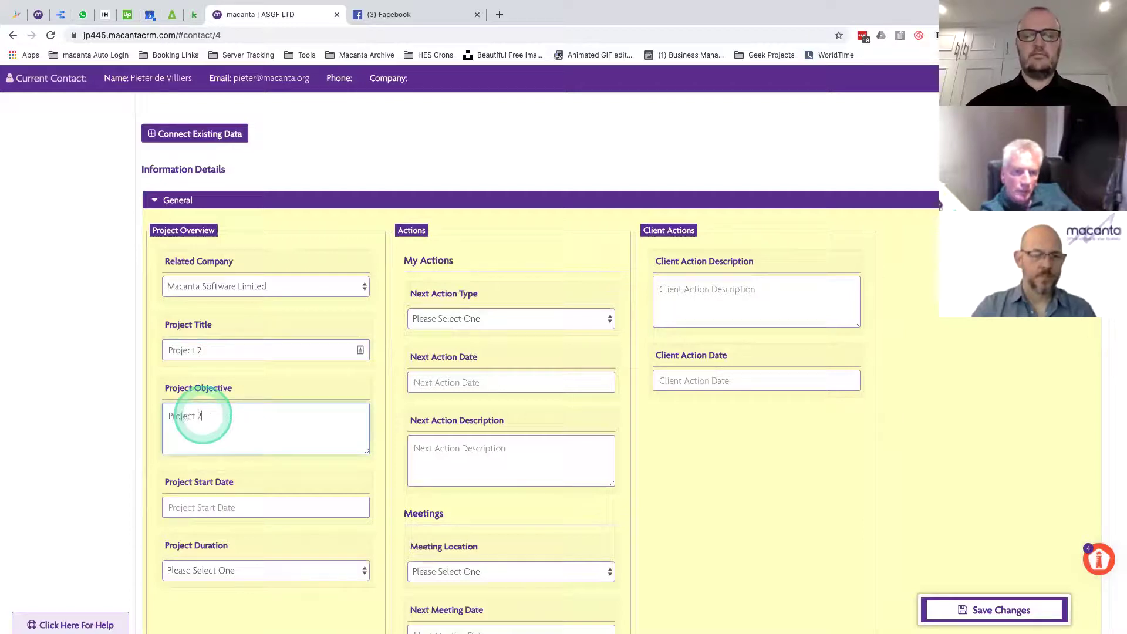
pyautogui.write(' Objective')
pyautogui.click(221, 507)
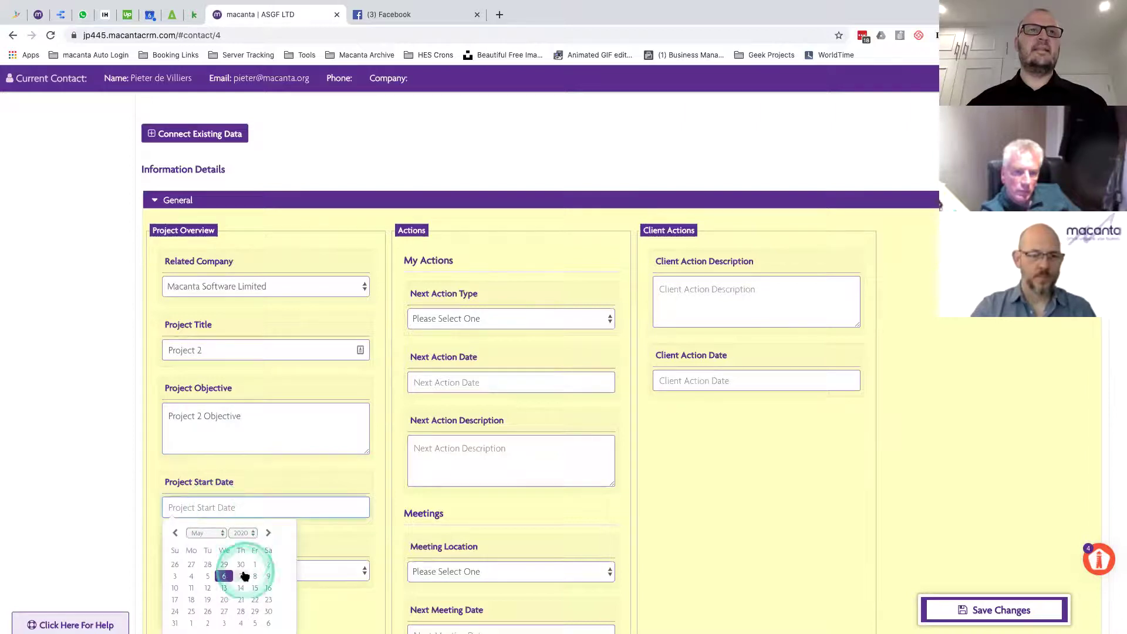
pyautogui.click(239, 575)
# - Give the current contact the Key Contact relationship on the new project and save it with Project Reference left empty
pyautogui.scroll(-6, 441, 422)
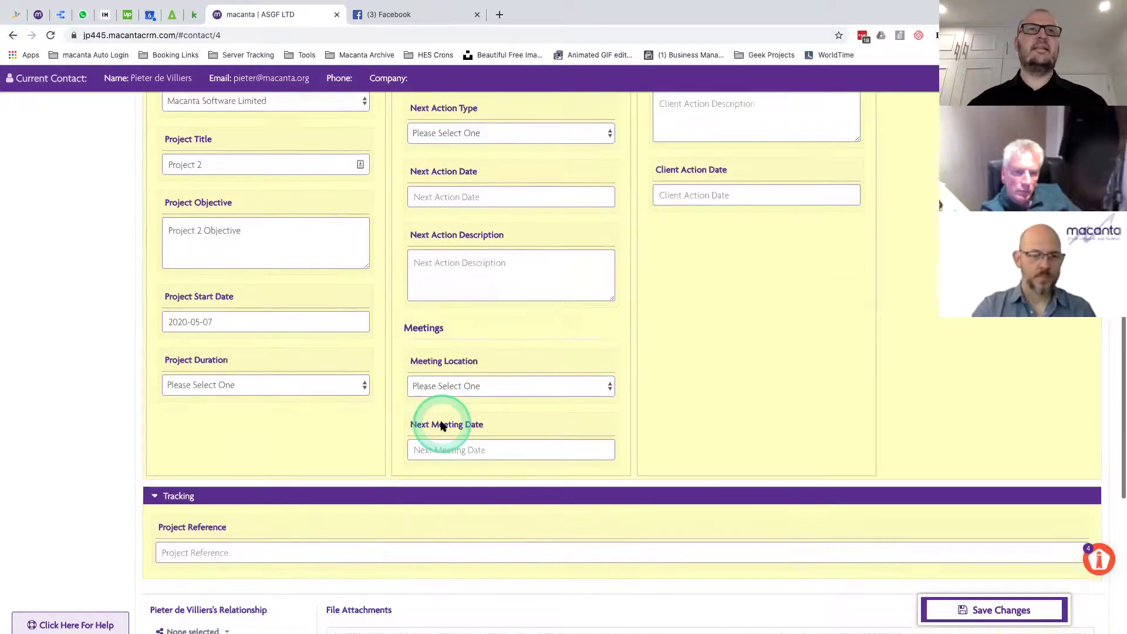
pyautogui.scroll(-1, 441, 422)
pyautogui.click(224, 428)
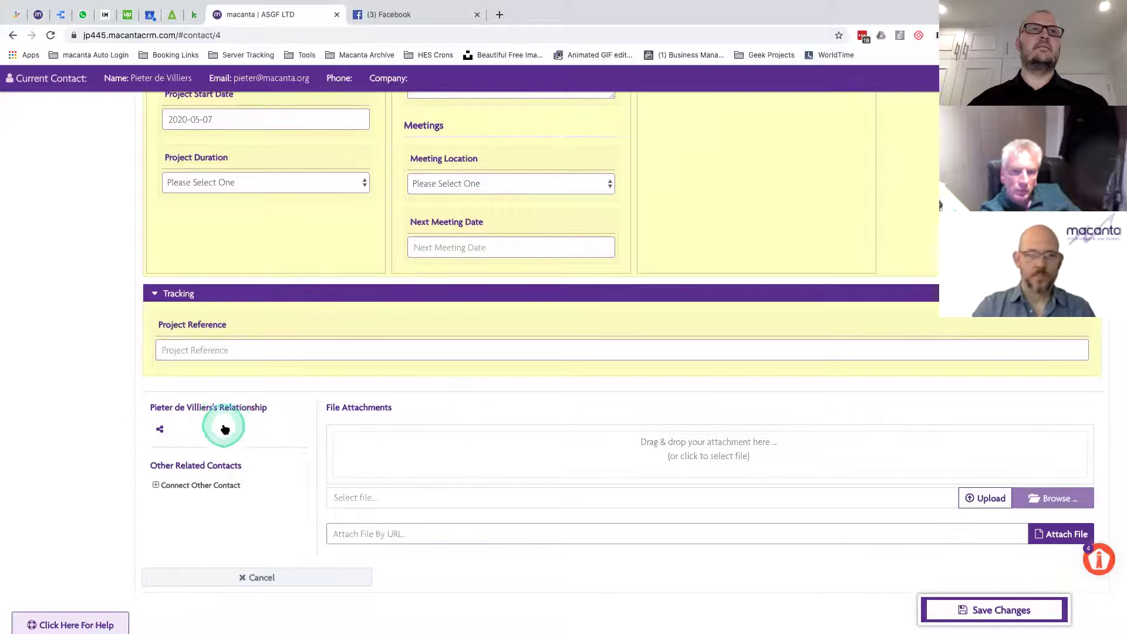
pyautogui.click(194, 470)
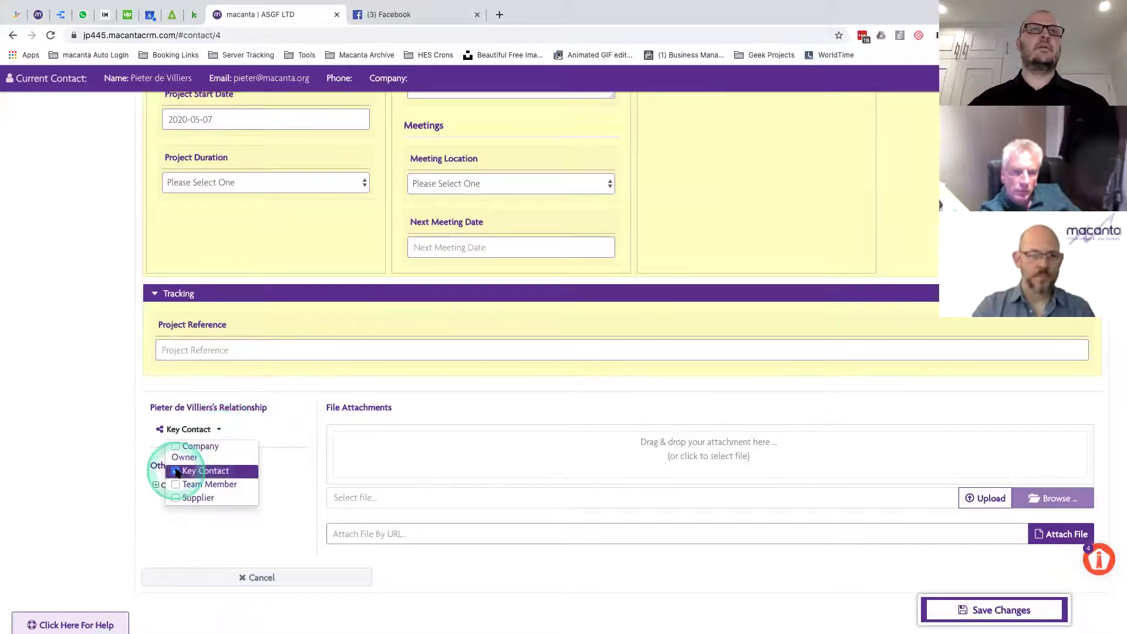
pyautogui.click(922, 590)
pyautogui.click(963, 613)
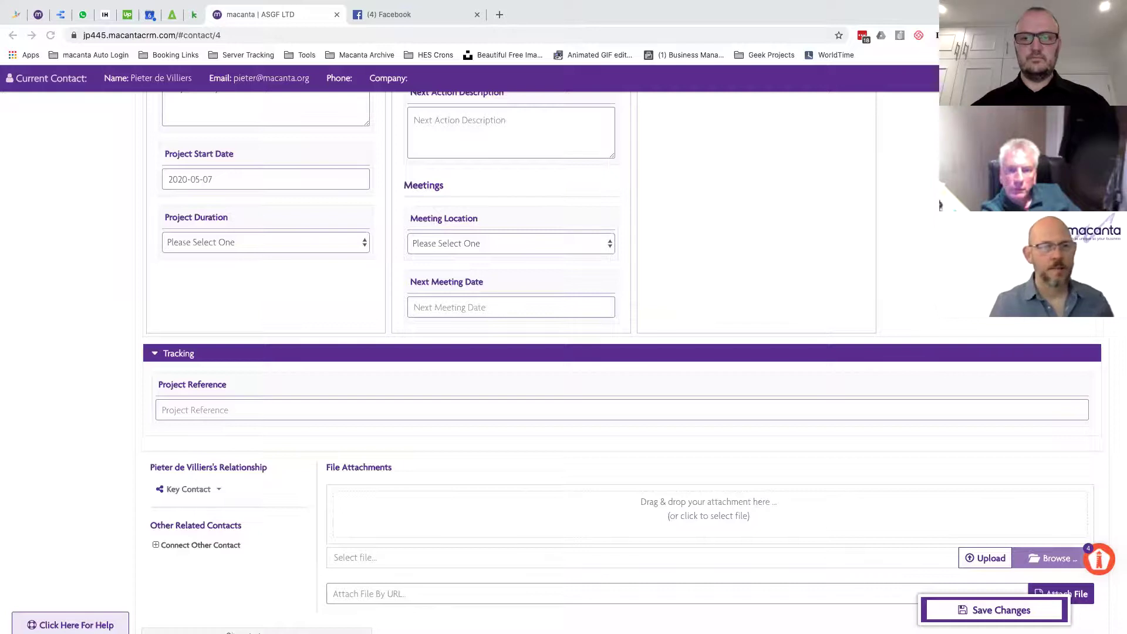
# - Reload the contact page and open the Project 2 record from the connected projects
pyautogui.click(51, 37)
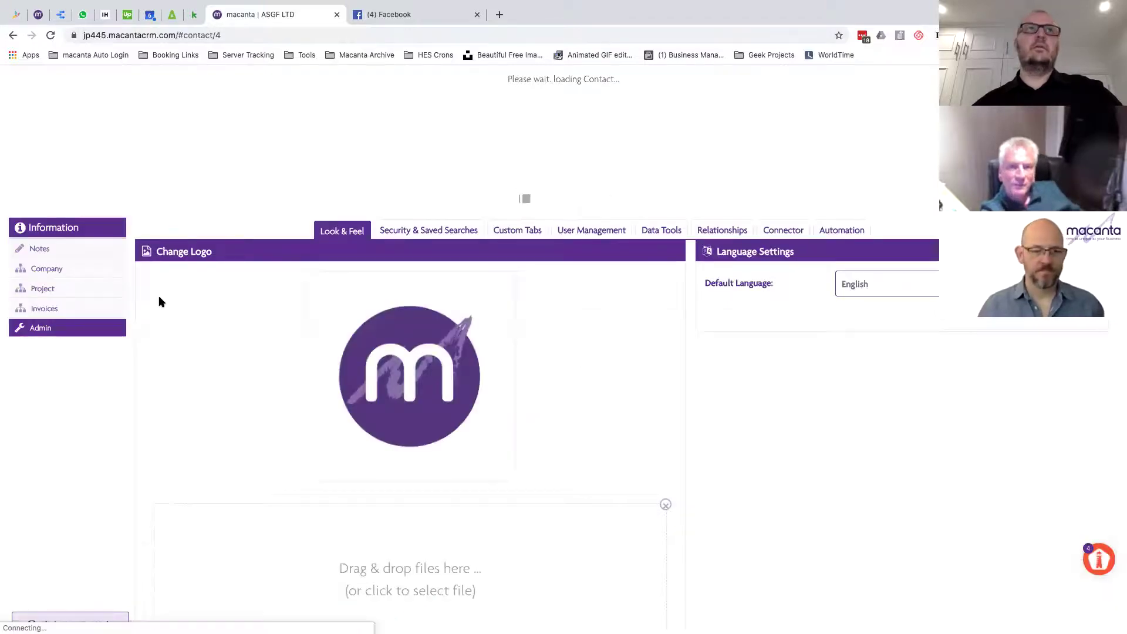
pyautogui.click(42, 287)
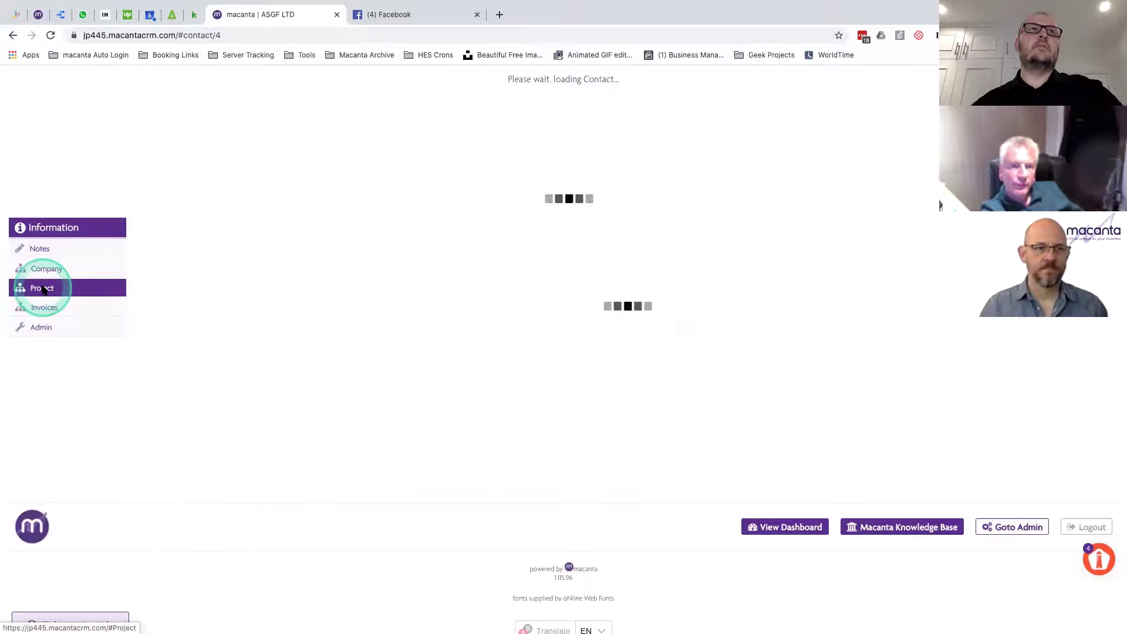
pyautogui.click(593, 333)
pyautogui.click(329, 386)
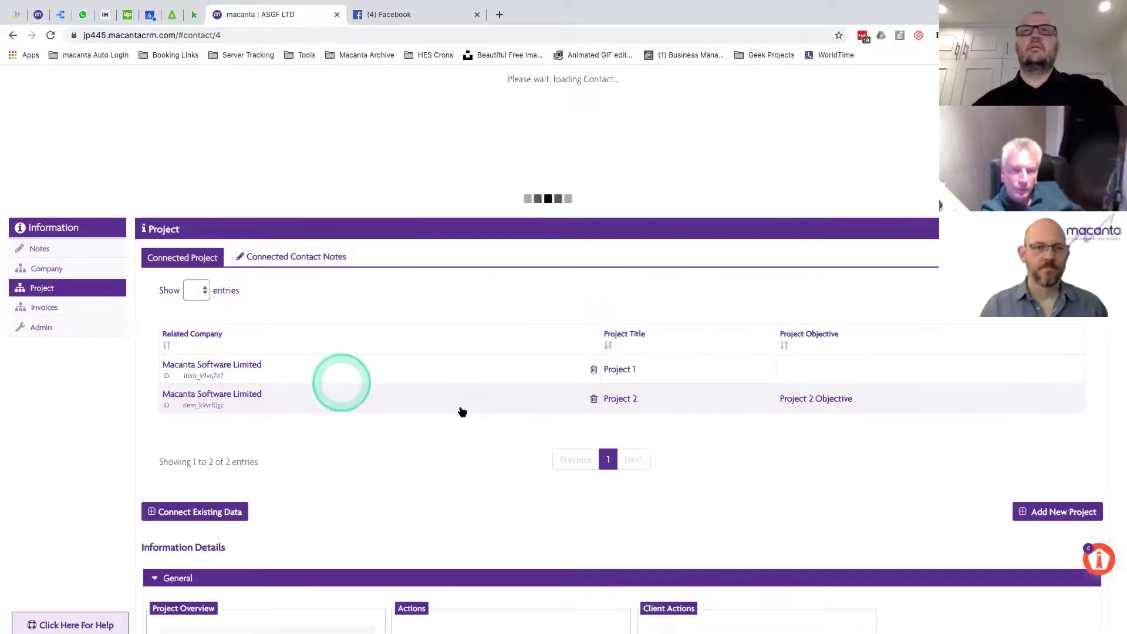
pyautogui.scroll(-10, 460, 410)
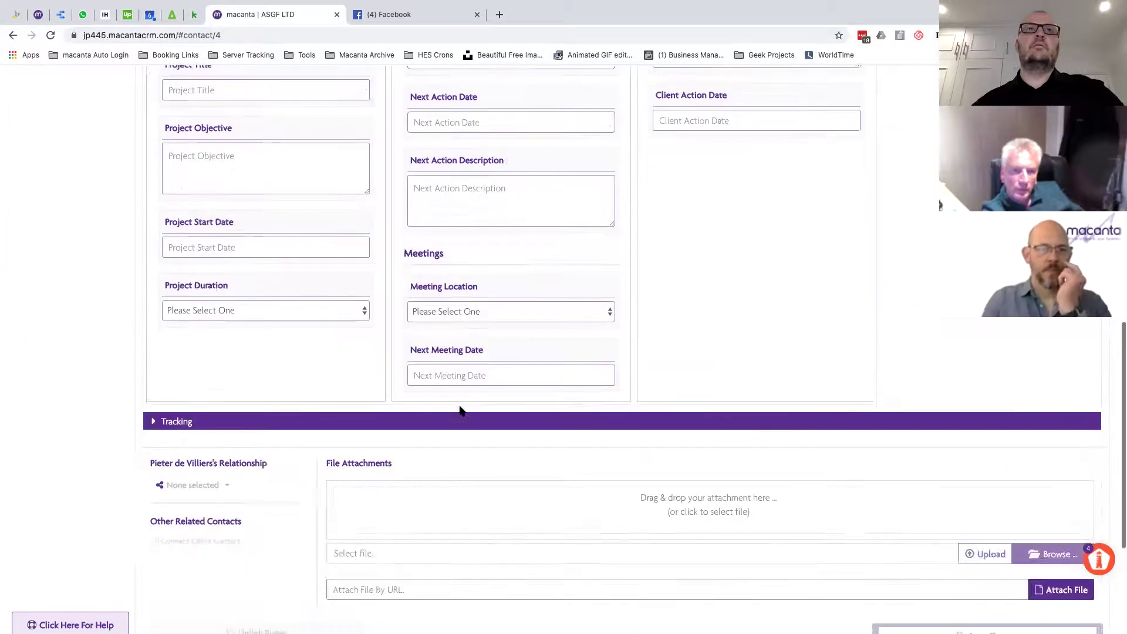
pyautogui.scroll(10, 461, 411)
pyautogui.click(437, 193)
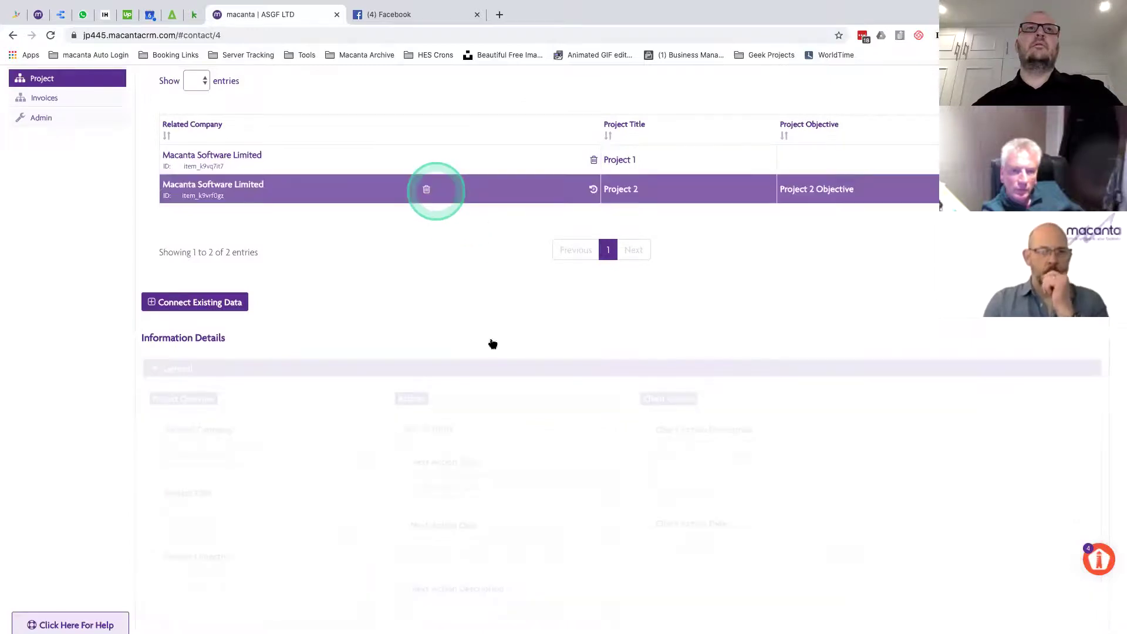
# - Expand Project 2's Tracking section and check the Project Reference field
pyautogui.scroll(-8, 490, 338)
pyautogui.click(178, 383)
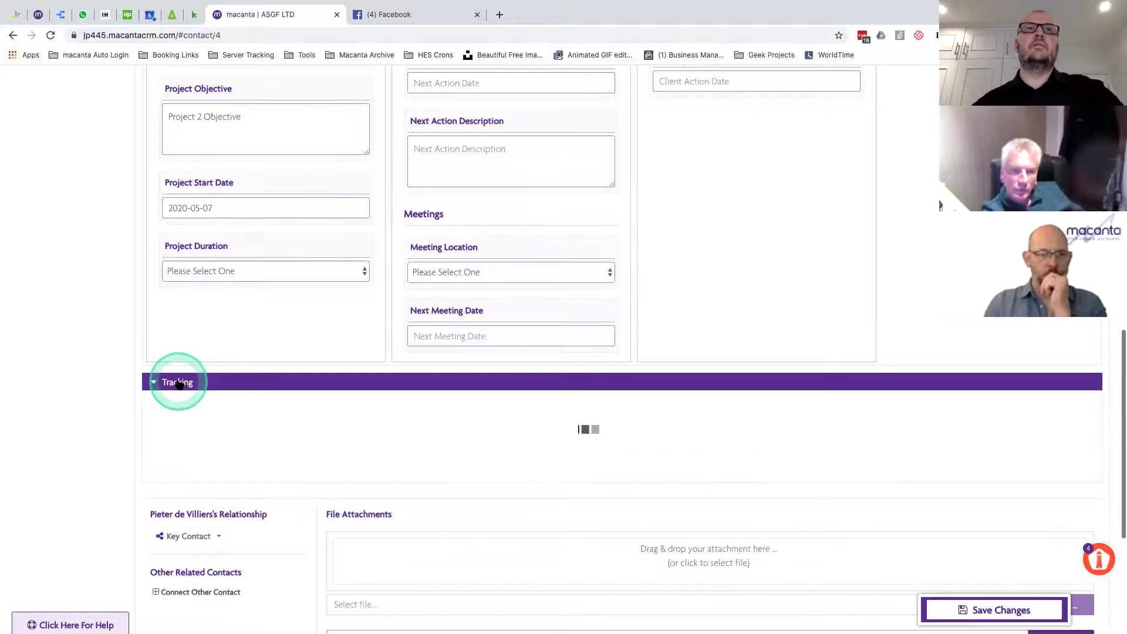
pyautogui.click(200, 454)
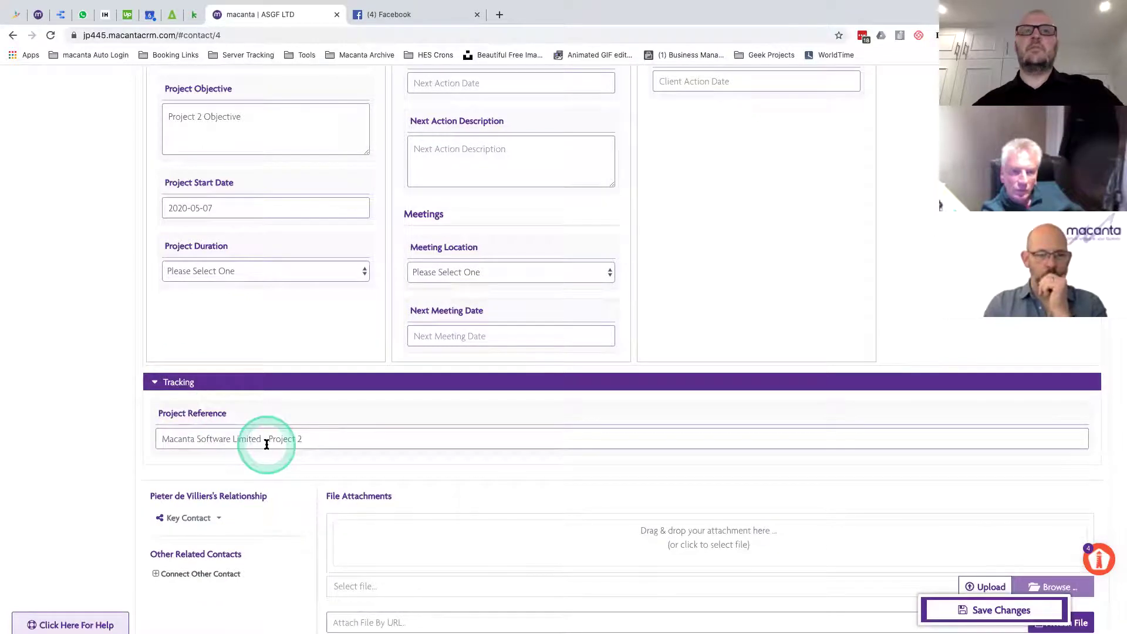
pyautogui.click(146, 304)
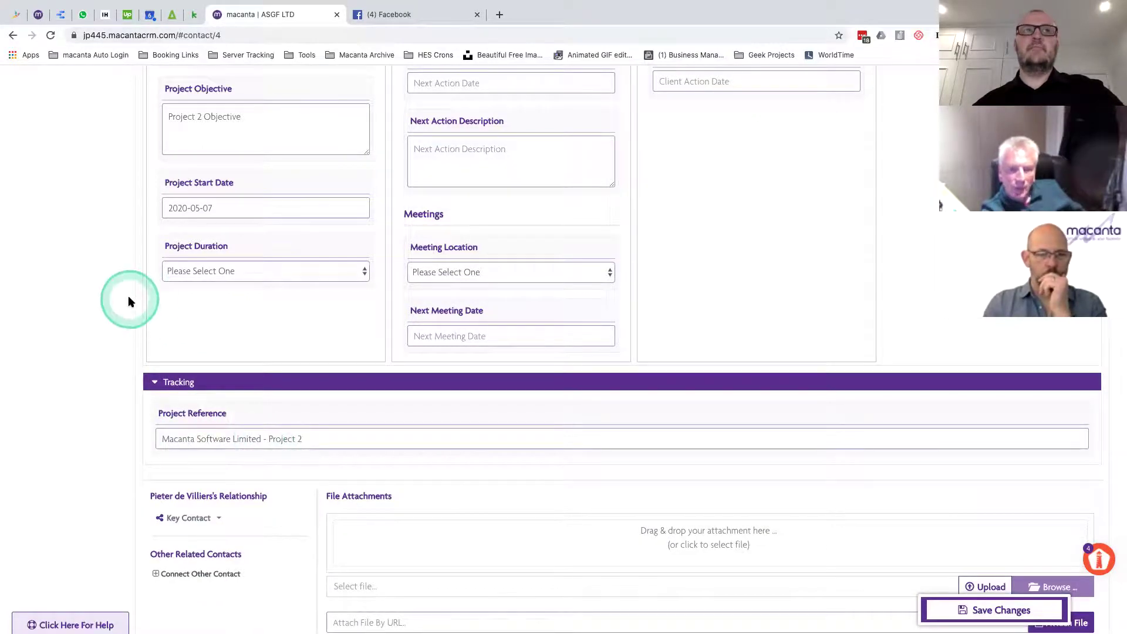
# - Open the contact's connected Invoices and review the fields in the Invoice Details section
pyautogui.scroll(10, 129, 297)
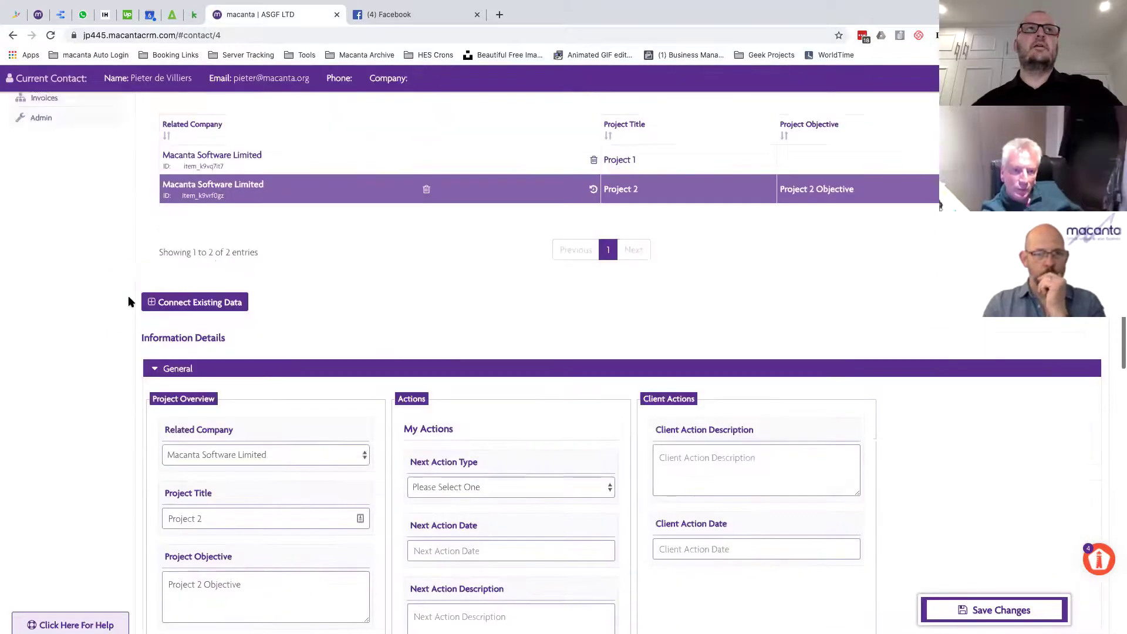
pyautogui.click(63, 285)
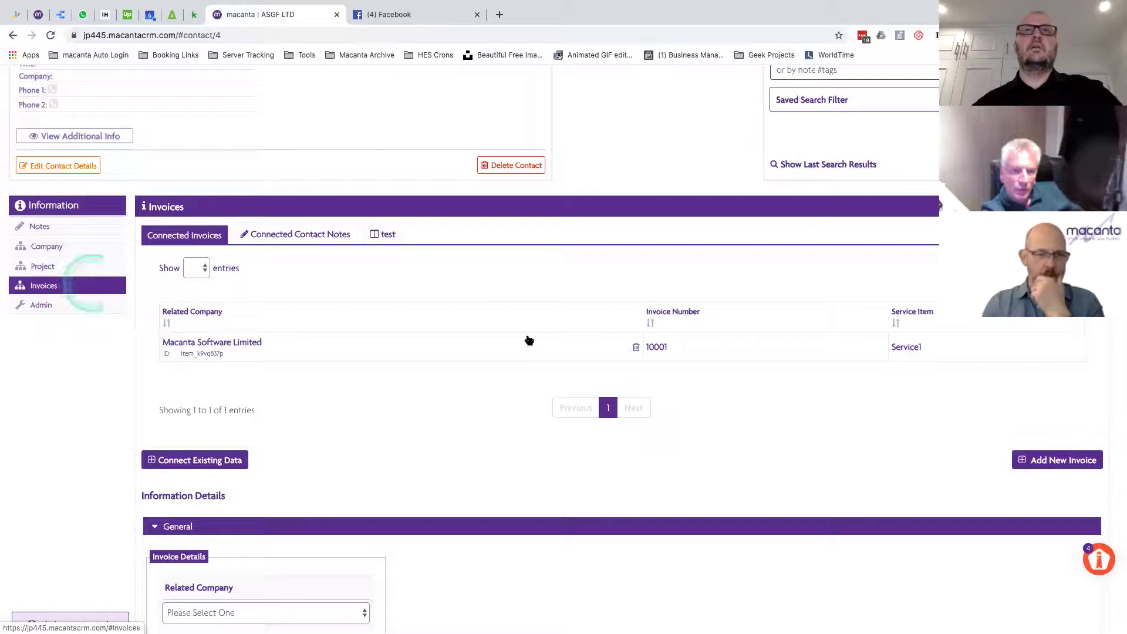
pyautogui.click(510, 392)
pyautogui.scroll(-5, 510, 390)
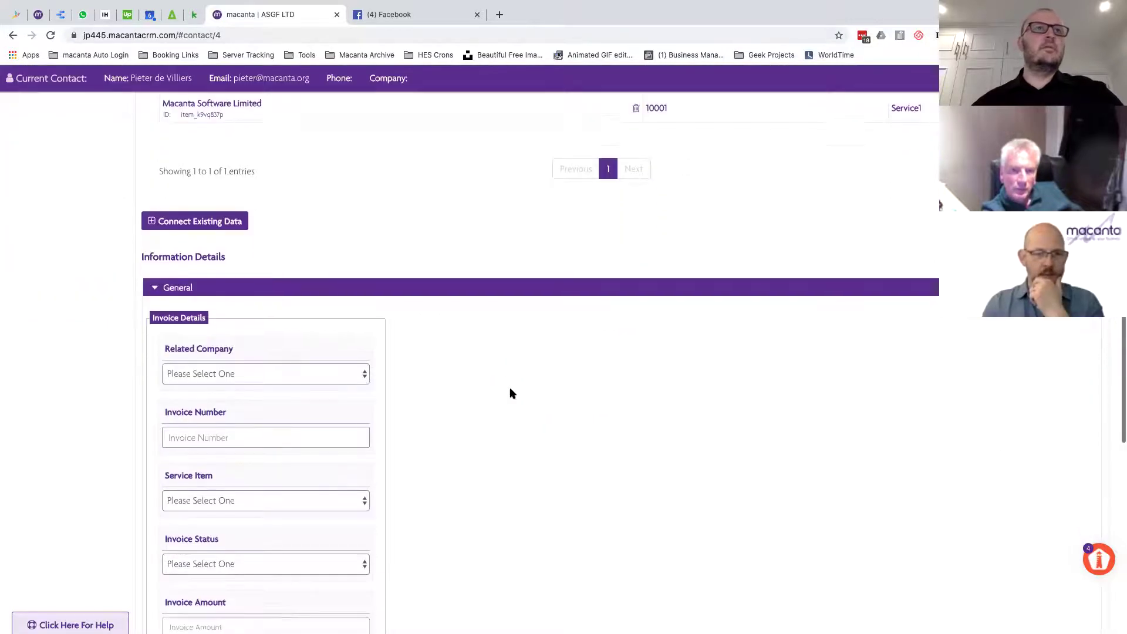
pyautogui.scroll(-3, 509, 393)
pyautogui.scroll(9, 510, 392)
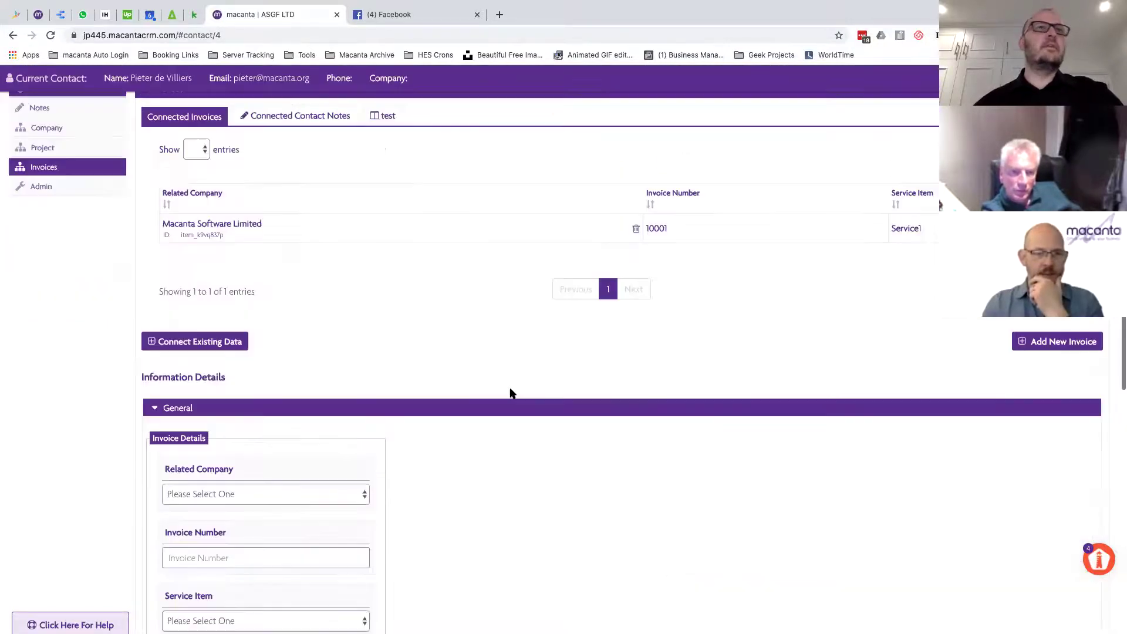
# - Open the Invoices definition in the admin Connected Information Manager and bring up its field list
pyautogui.click(26, 326)
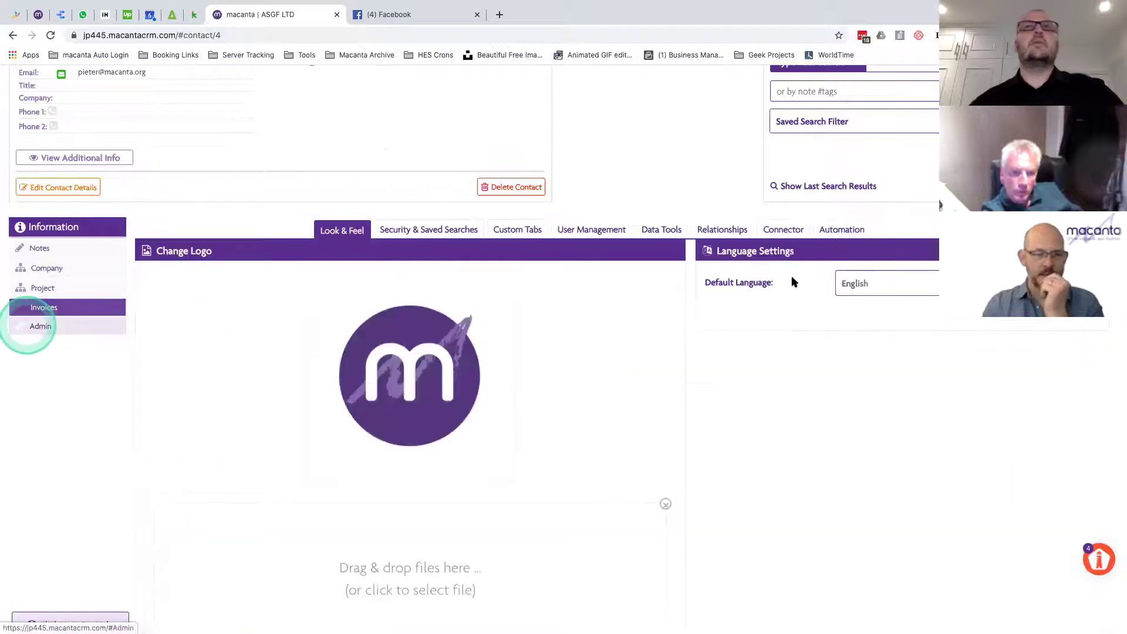
pyautogui.click(775, 232)
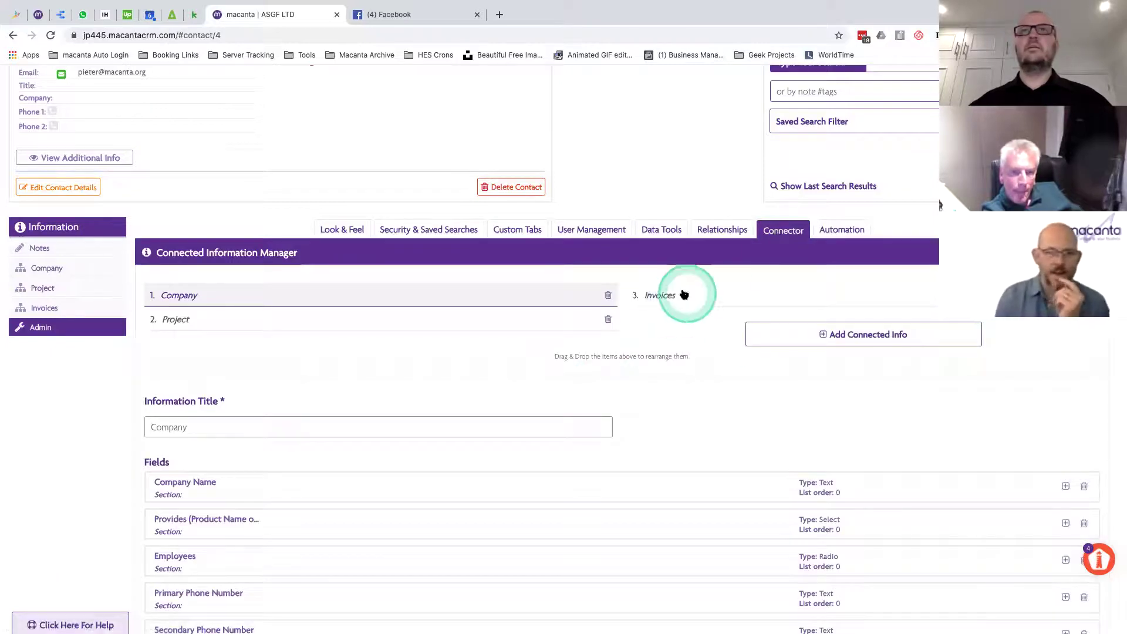
pyautogui.click(684, 295)
pyautogui.click(324, 378)
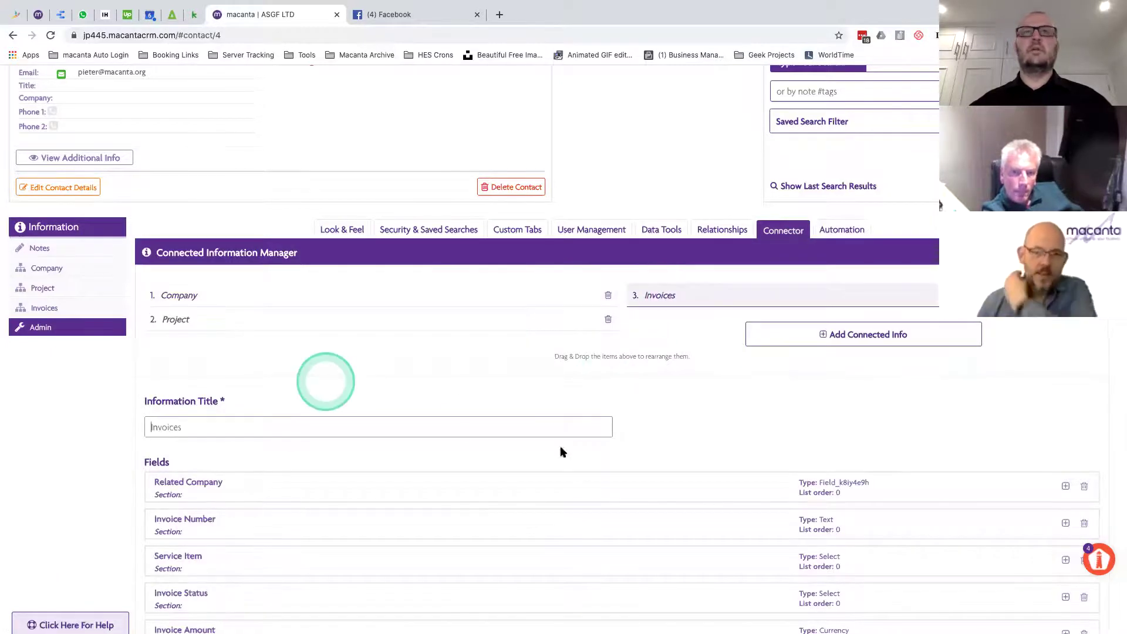
pyautogui.scroll(-3, 626, 475)
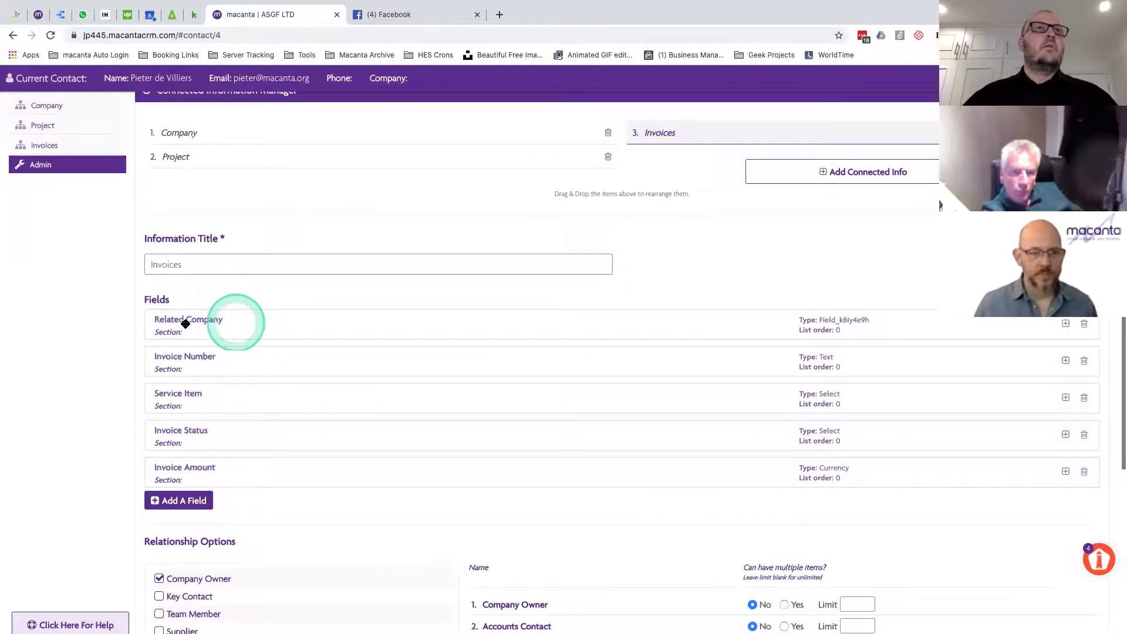
# - Add a field below Related Company in Invoices, with "Related Project" as both its label and placeholder text
pyautogui.click(994, 382)
pyautogui.click(1065, 325)
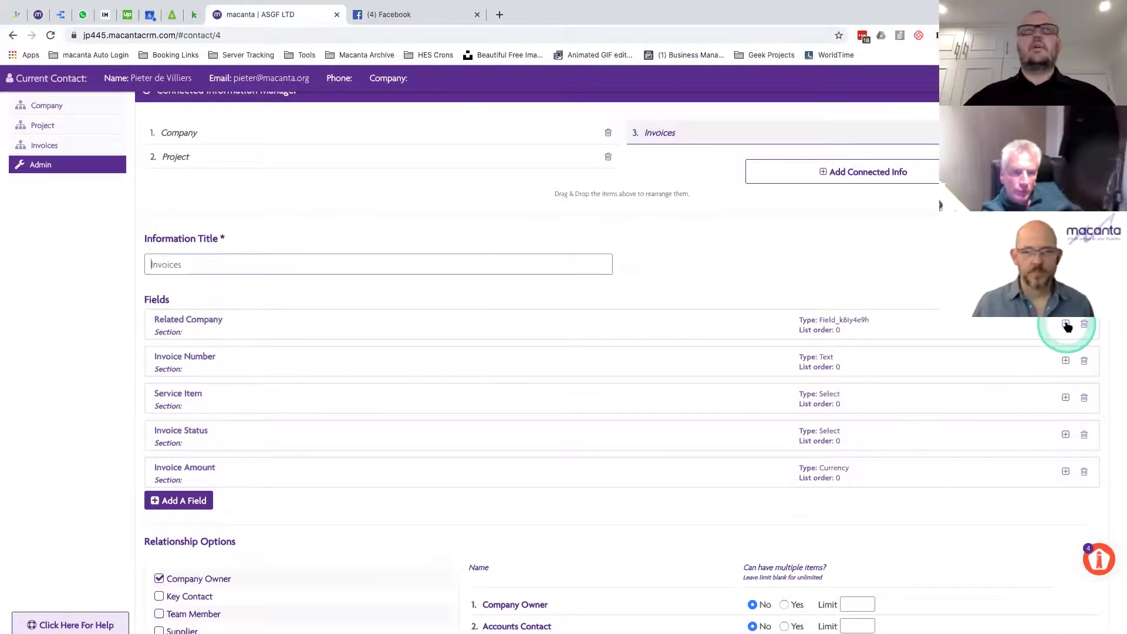
pyautogui.click(466, 393)
pyautogui.scroll(-5, 464, 391)
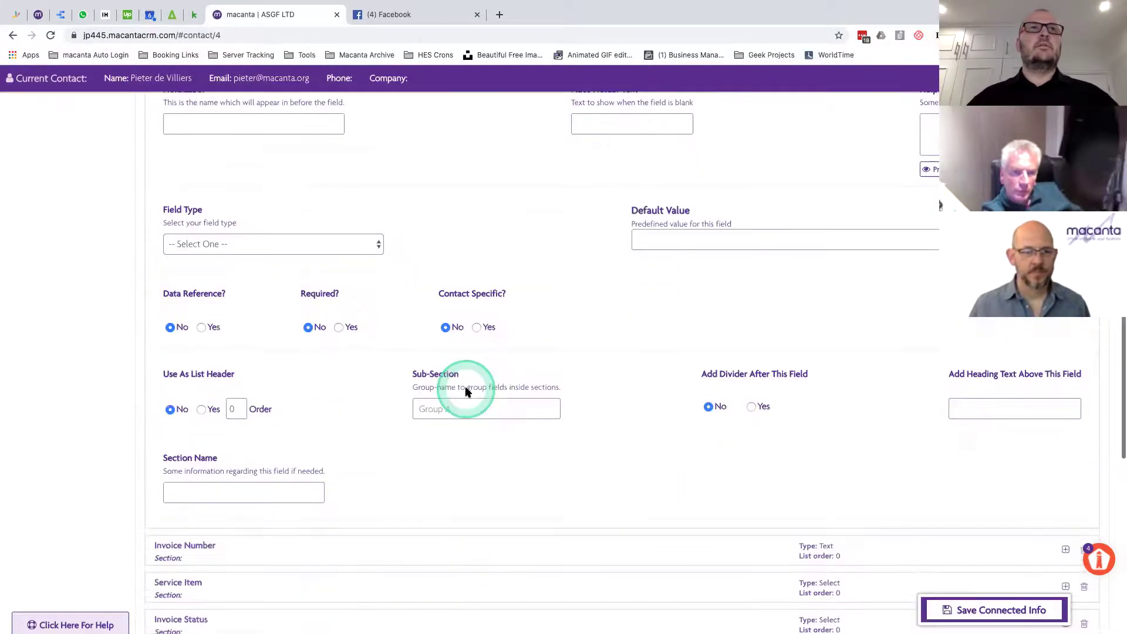
pyautogui.scroll(2, 465, 386)
pyautogui.click(290, 240)
pyautogui.click(210, 230)
pyautogui.write('Related Project')
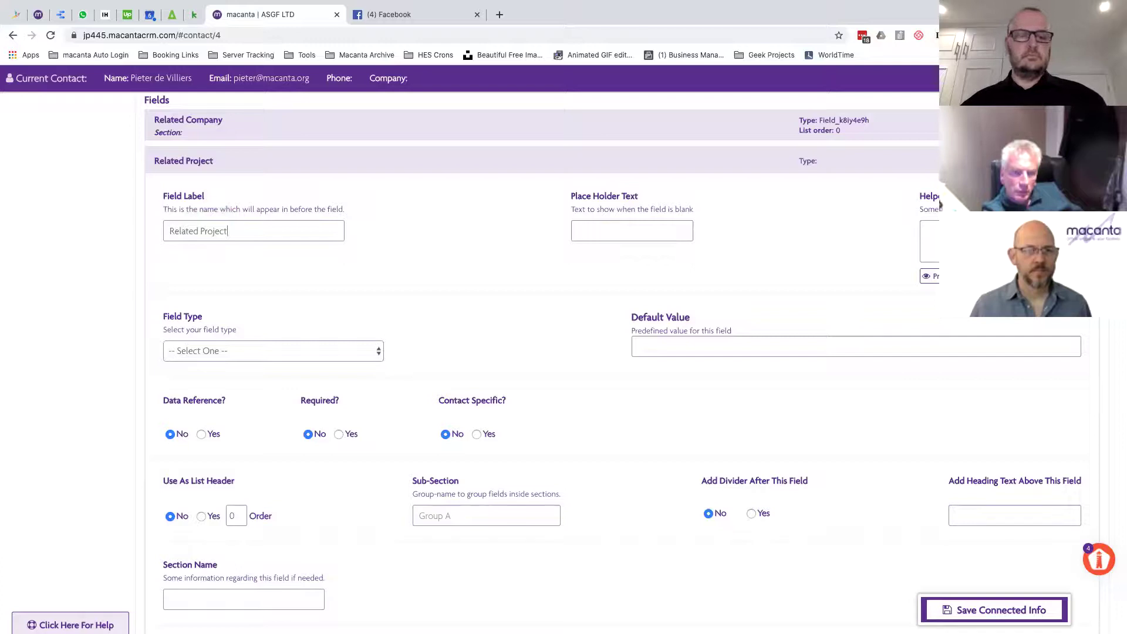
pyautogui.tripleClick(210, 230)
pyautogui.hotkey('ctrl', 'c')
pyautogui.click(607, 231)
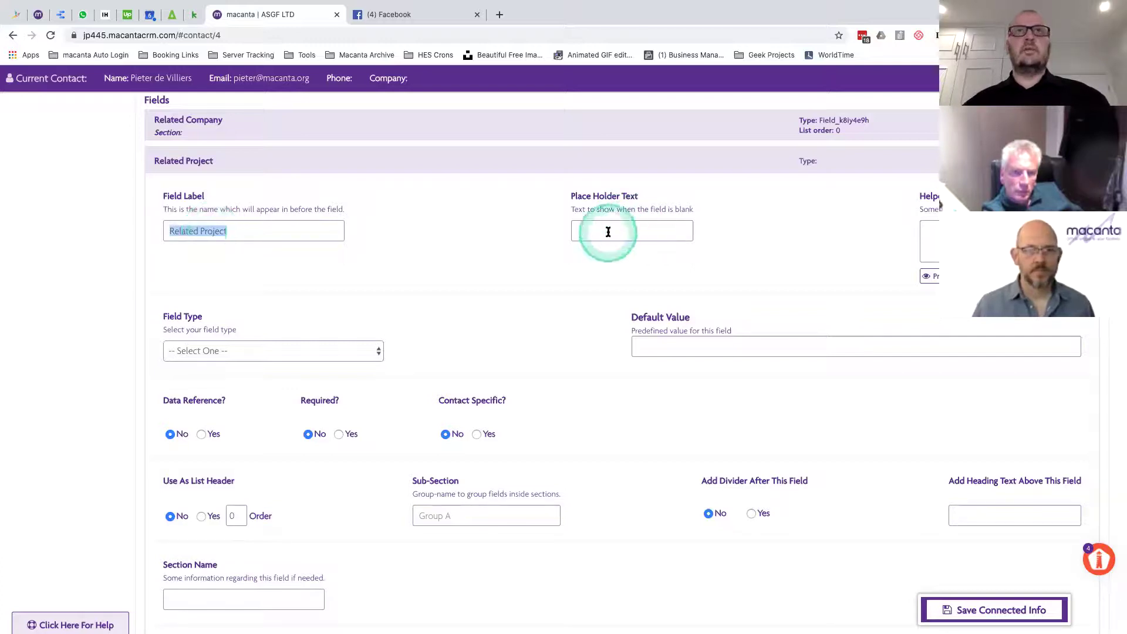
pyautogui.hotkey('ctrl', 'v')
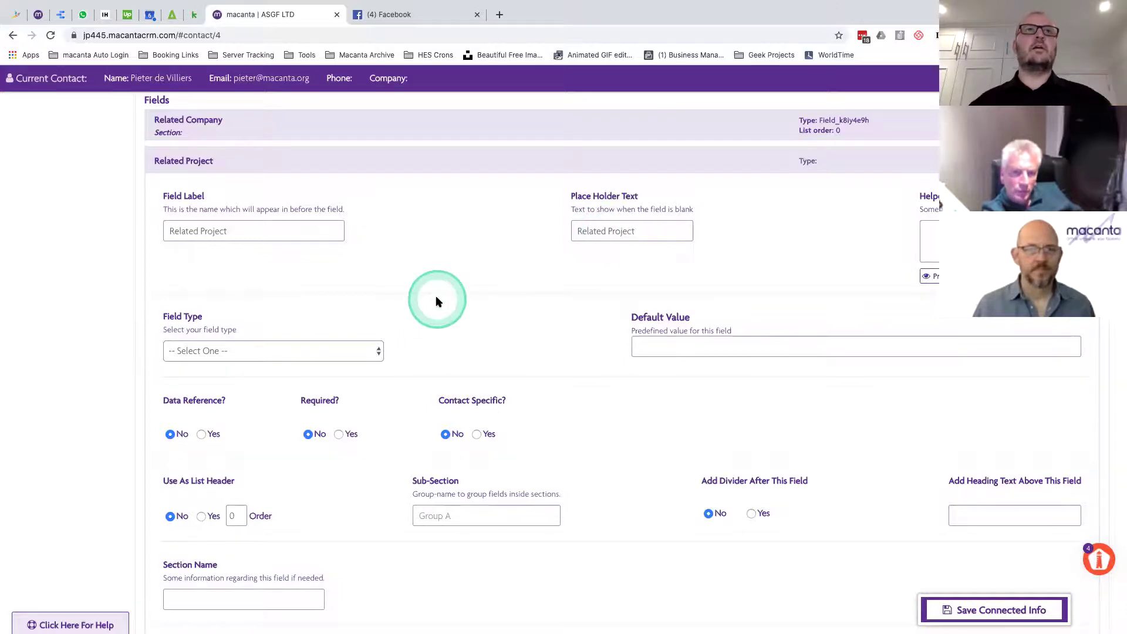
# - Set the Related Project field's type to the data reference Project (Project Reference)
pyautogui.scroll(-1, 436, 296)
pyautogui.click(247, 303)
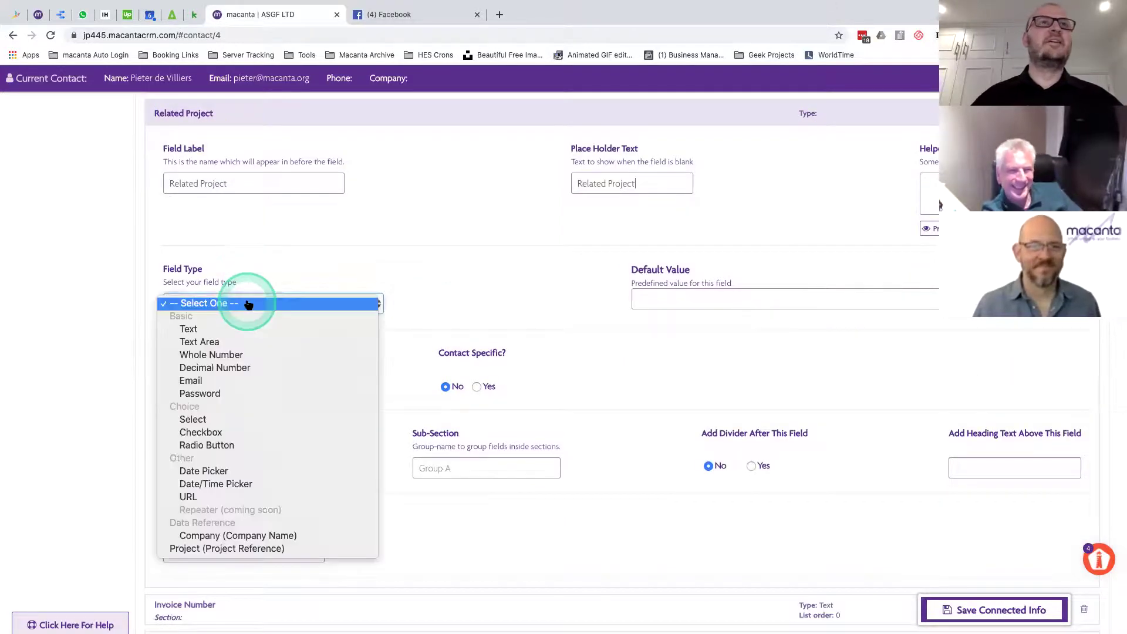
pyautogui.click(227, 551)
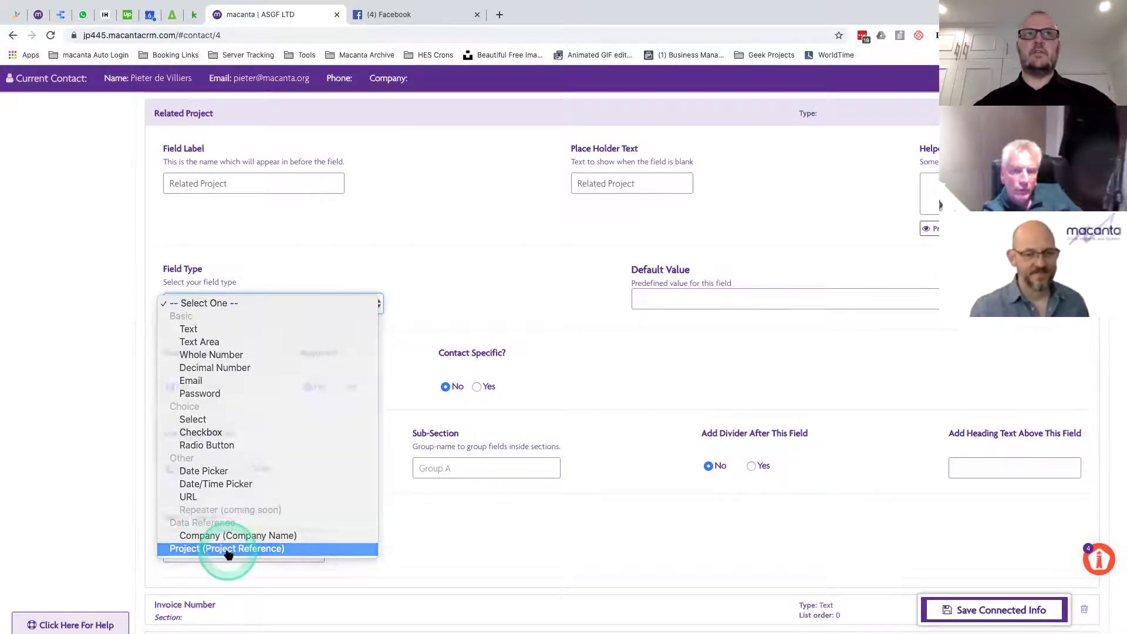
pyautogui.scroll(-3, 453, 549)
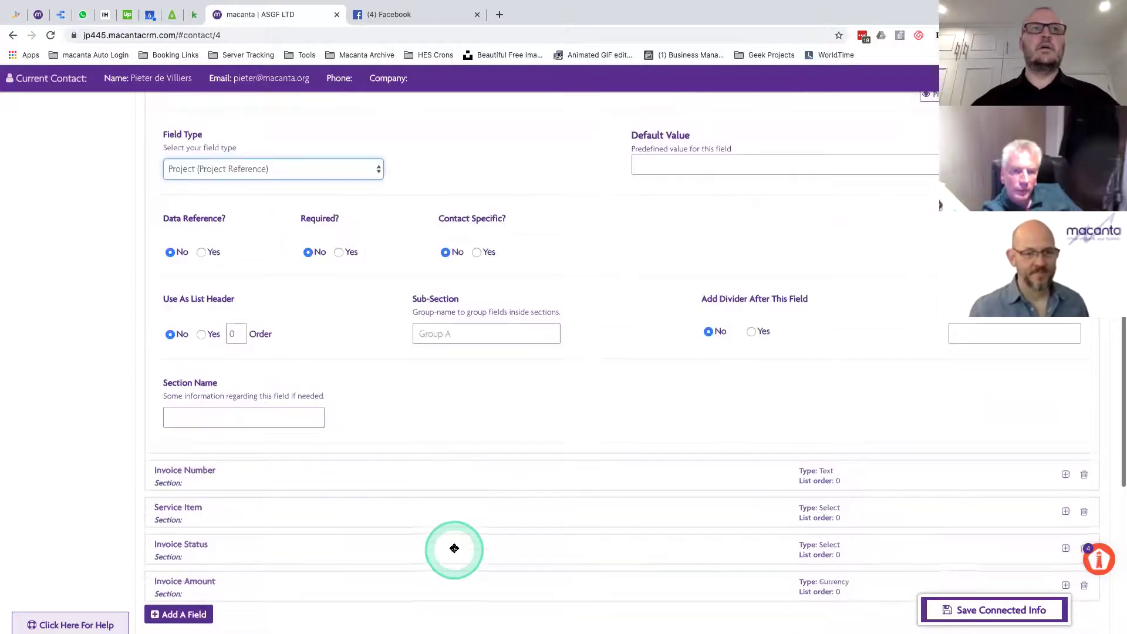
# - Check the subsection used by the Invoice Number field and set Related Project's sub-section to "Invoice Details"
pyautogui.click(415, 473)
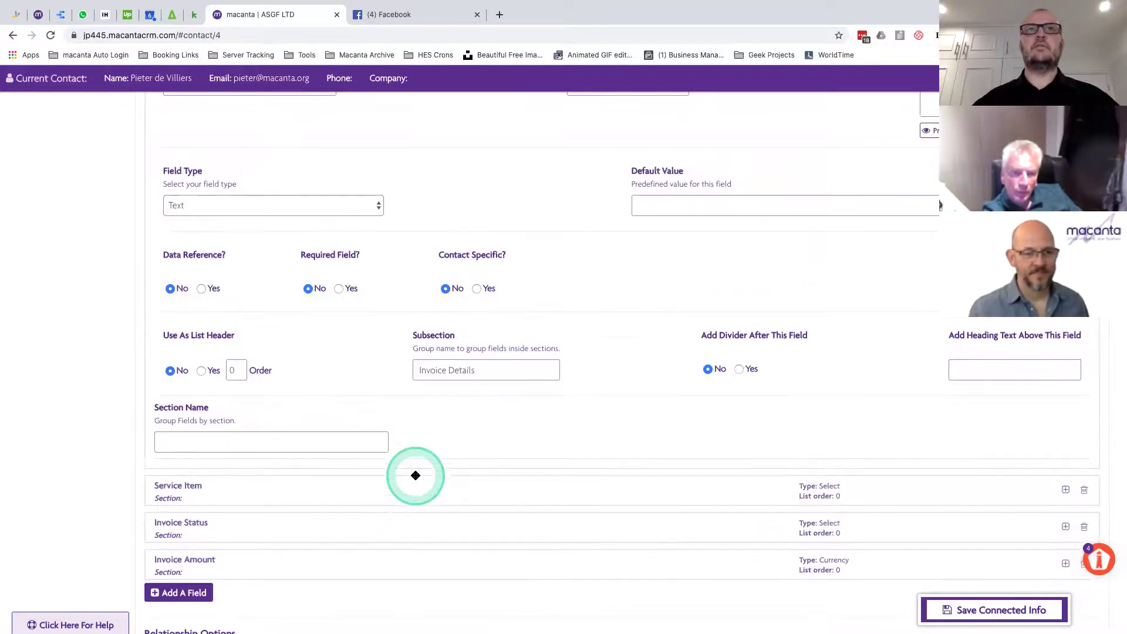
pyautogui.scroll(8, 415, 475)
pyautogui.click(392, 451)
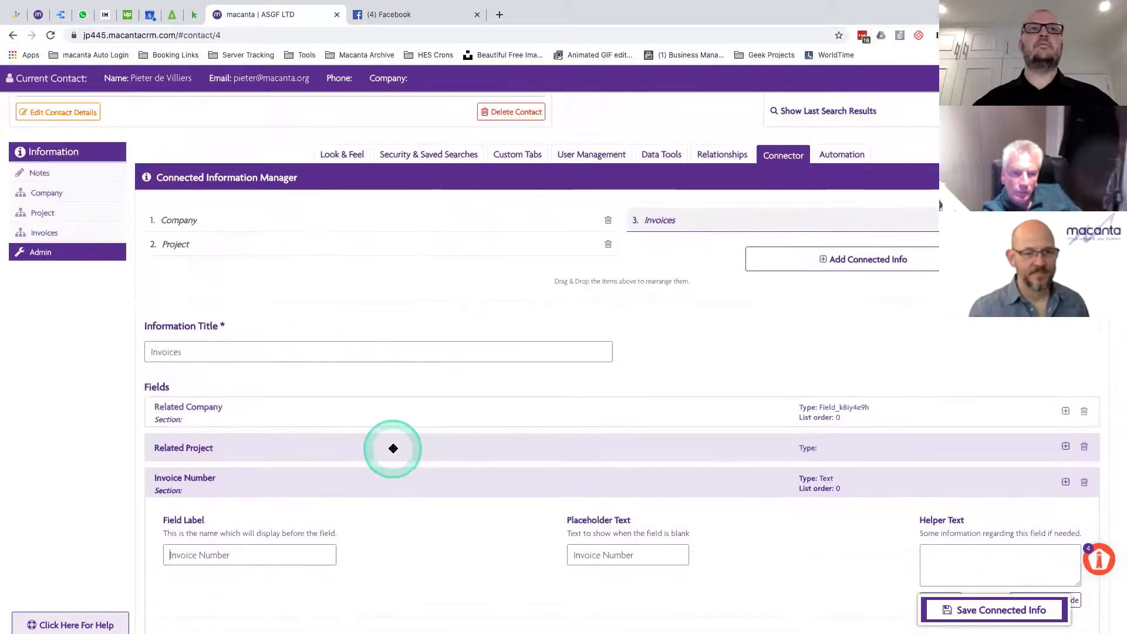
pyautogui.click(431, 462)
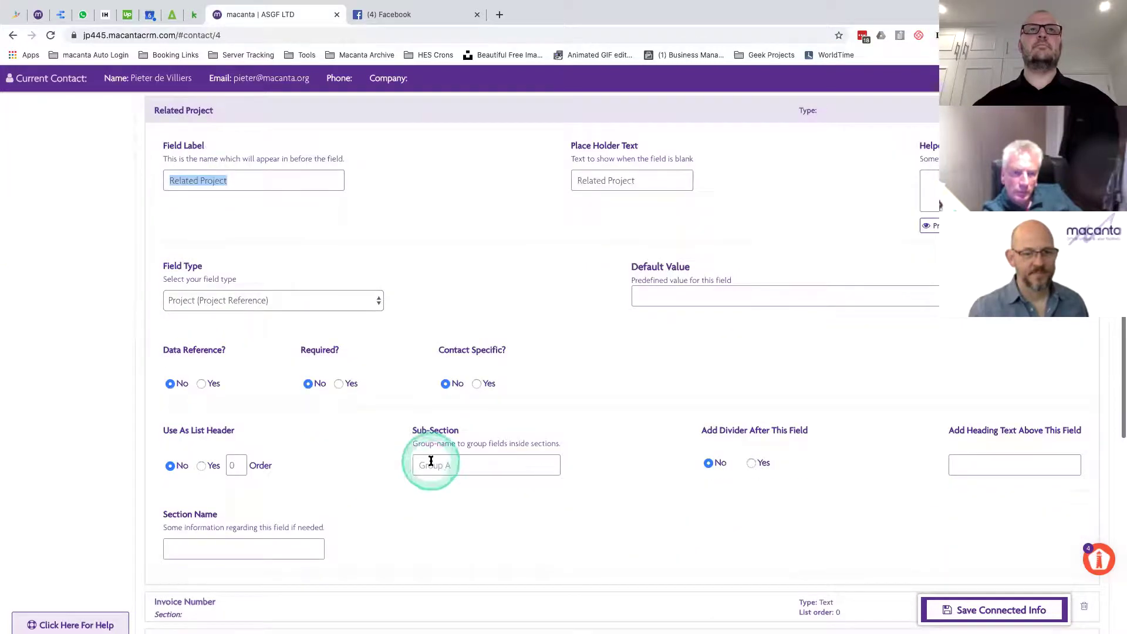
pyautogui.write('Invoi')
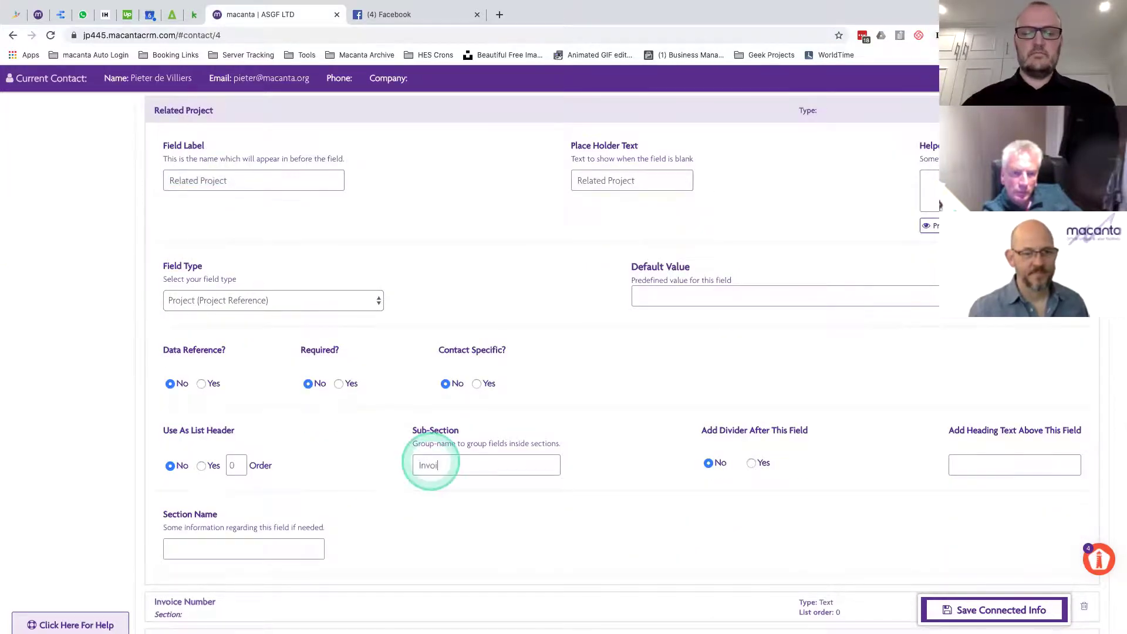
pyautogui.write('ce Details')
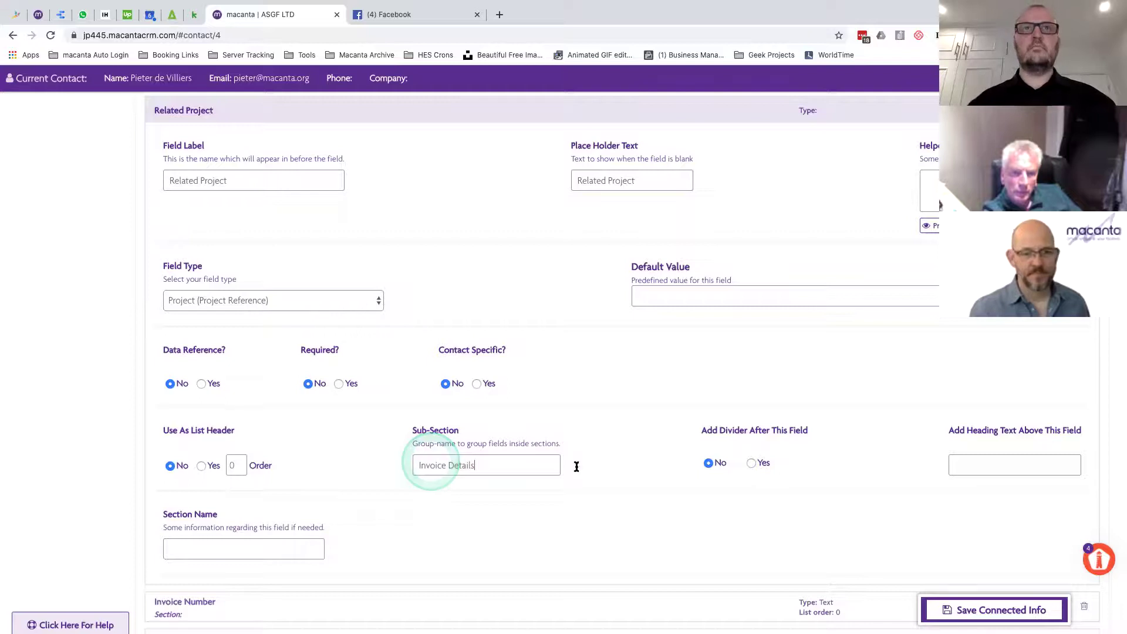
# - Save the Invoices connected info and reload the contact page
pyautogui.click(704, 484)
pyautogui.click(983, 610)
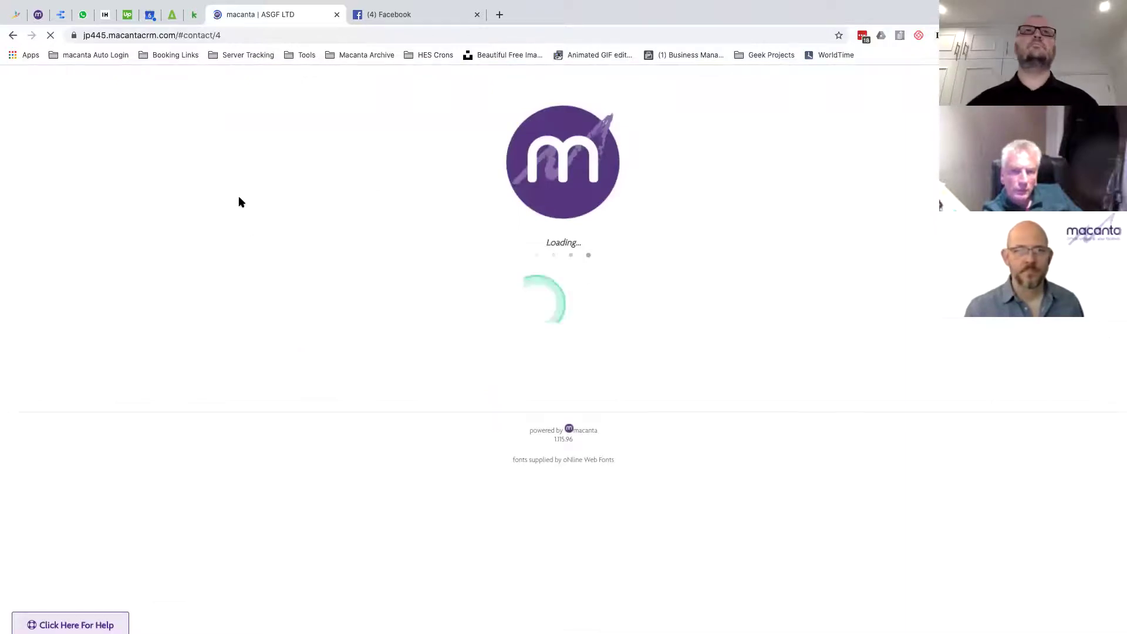
pyautogui.click(261, 256)
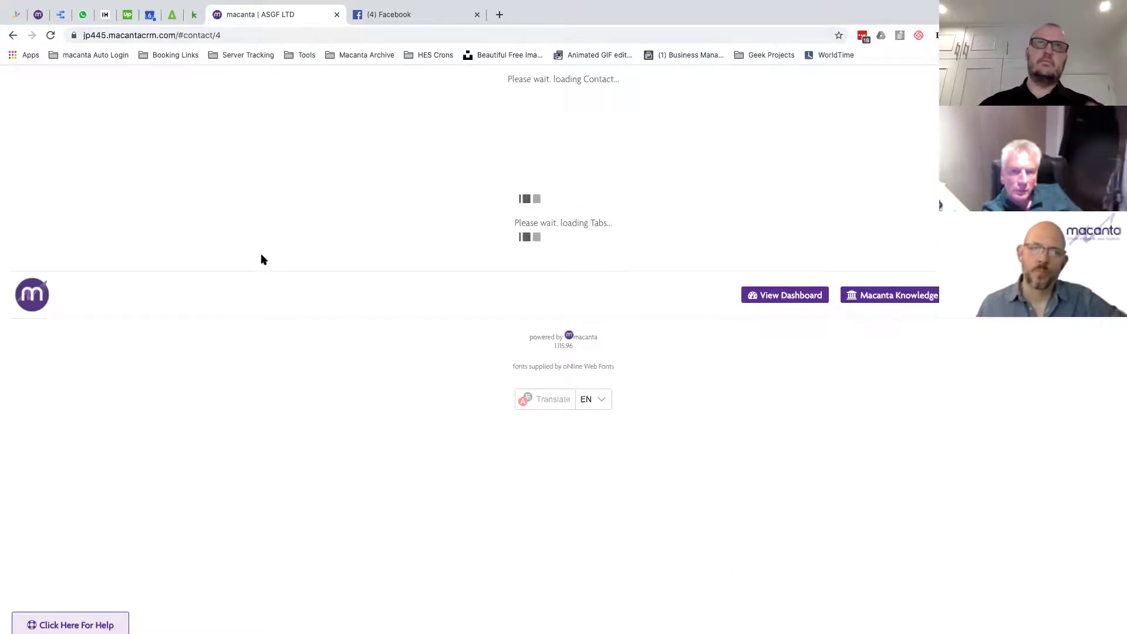
# - Open the contact's existing Macanta Software Limited invoice, set Related Project to "Macanta Software Limited - Project 2" and save it
pyautogui.click(60, 305)
pyautogui.click(58, 308)
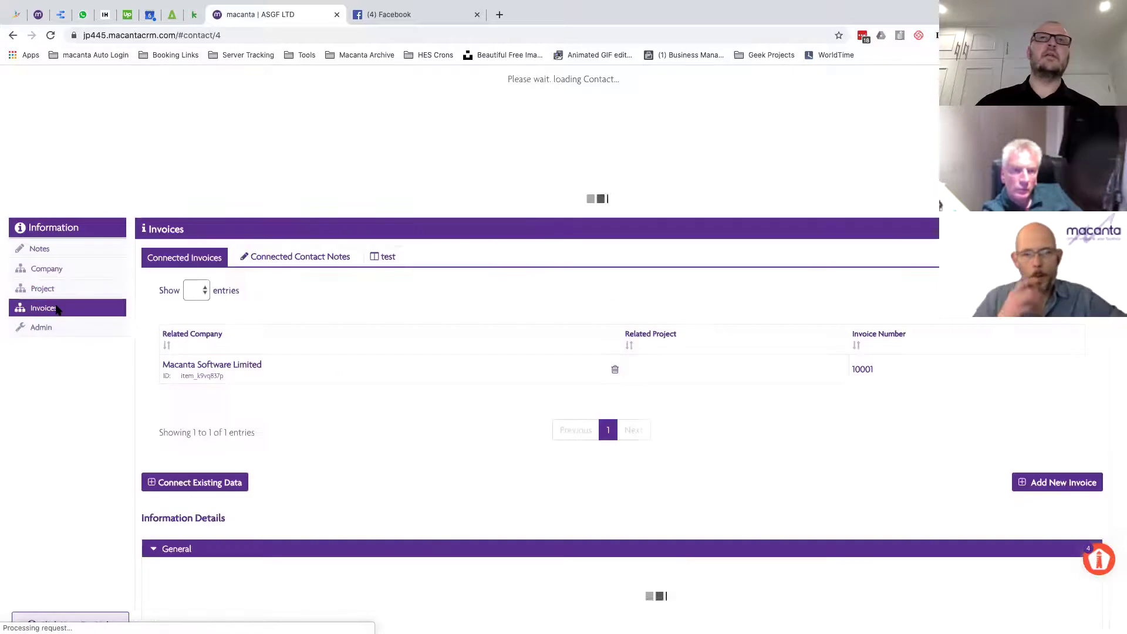
pyautogui.click(408, 369)
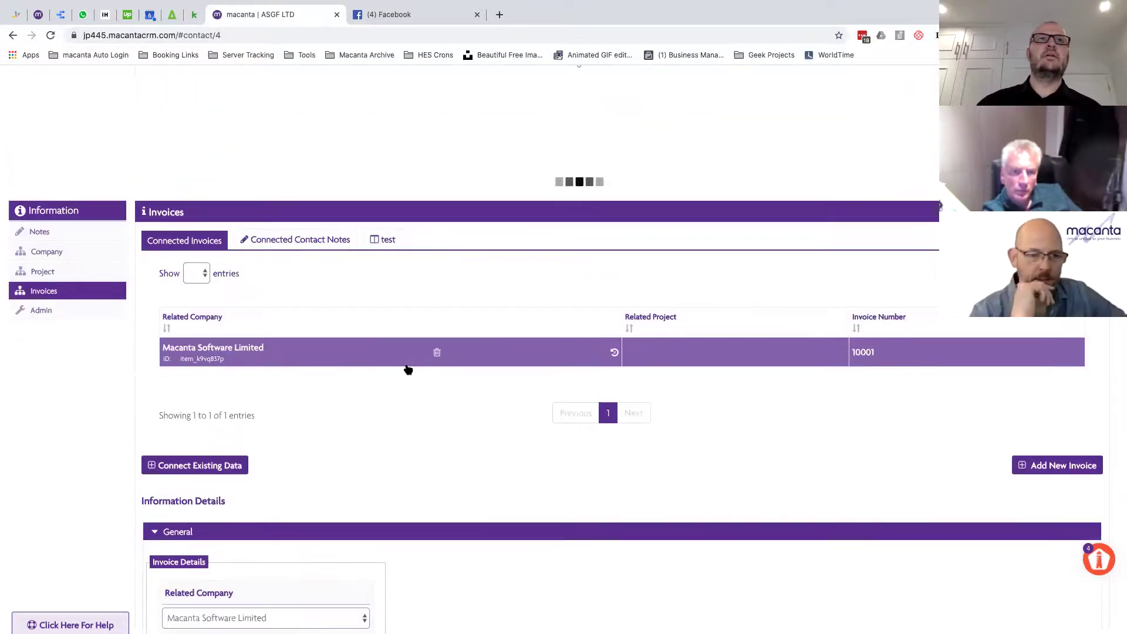
pyautogui.scroll(-1, 408, 370)
pyautogui.click(299, 280)
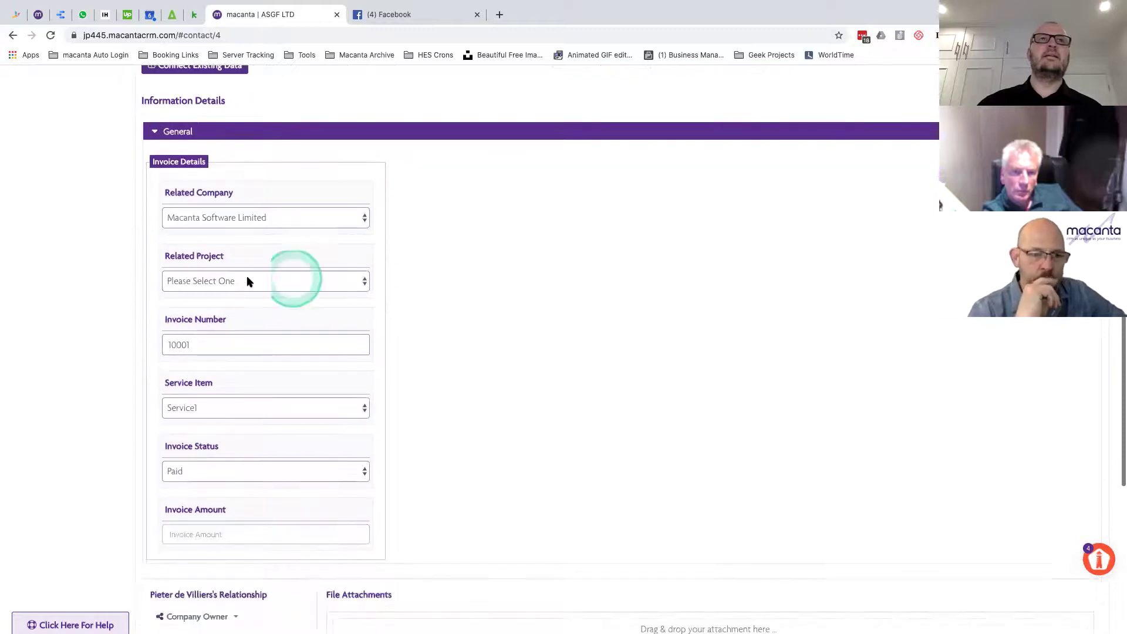
pyautogui.click(237, 293)
pyautogui.click(998, 609)
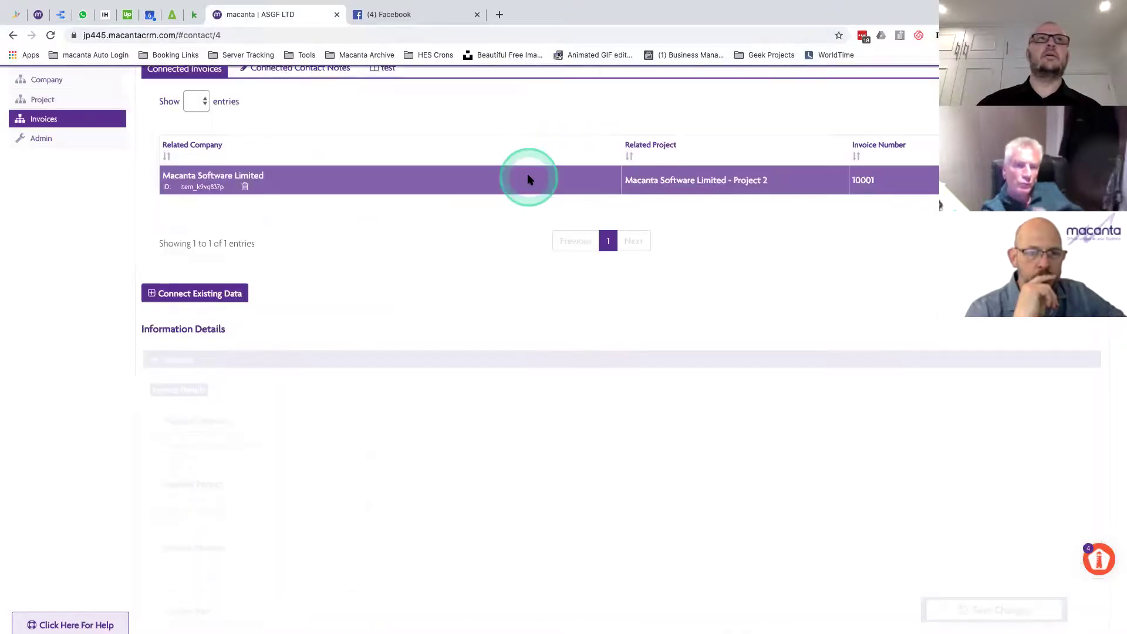
# - Return to the admin Connected Information Manager and reopen the Invoices definition
pyautogui.click(41, 139)
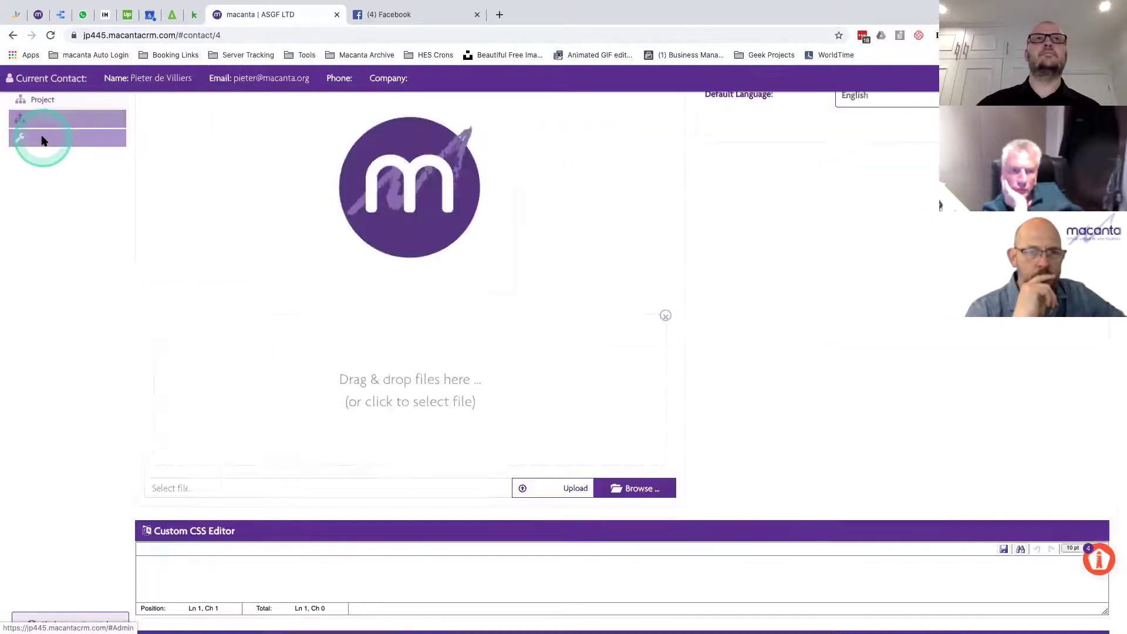
pyautogui.scroll(3, 822, 264)
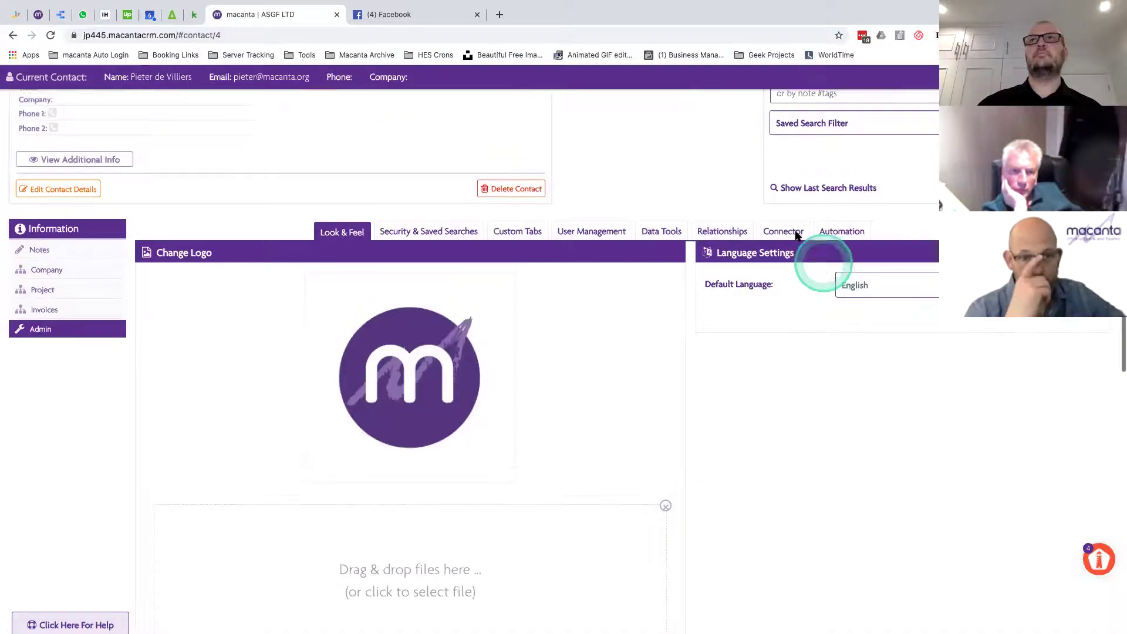
pyautogui.click(784, 231)
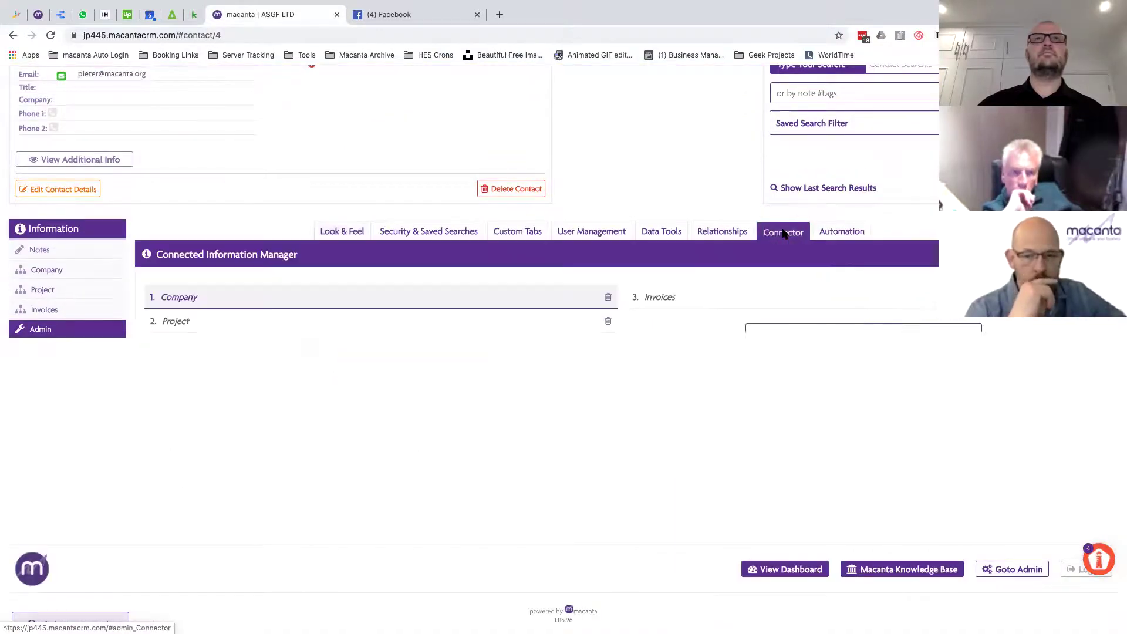
pyautogui.click(662, 298)
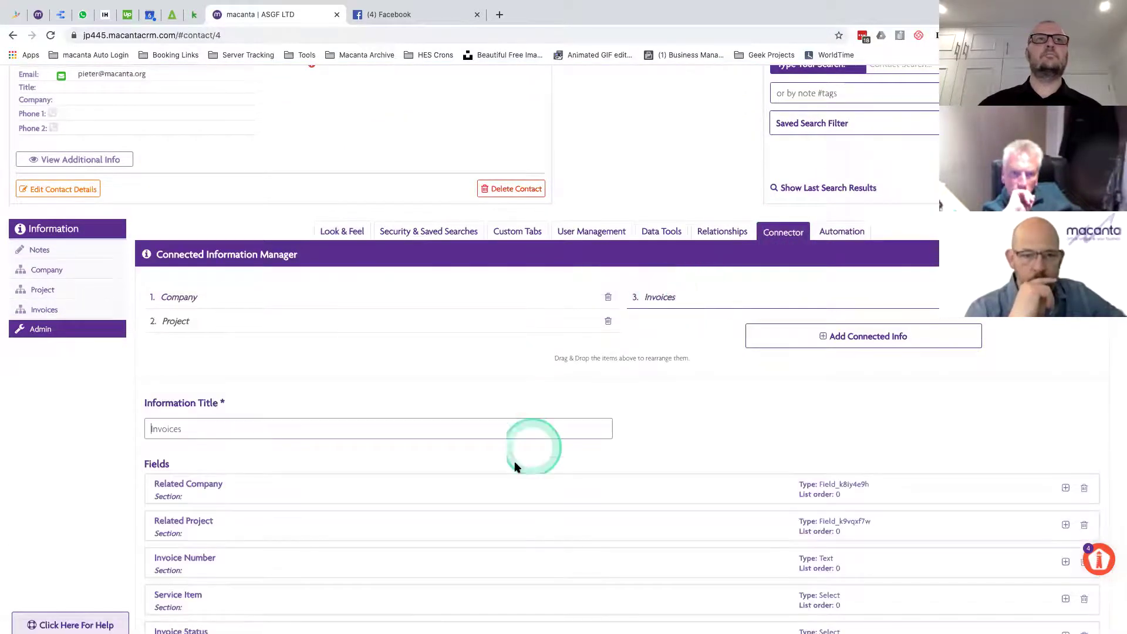
# - Add a field labelled "Invoice Date" after Invoice Number, with placeholder text "Invoice Date" and field type Date Picker
pyautogui.scroll(-5, 516, 458)
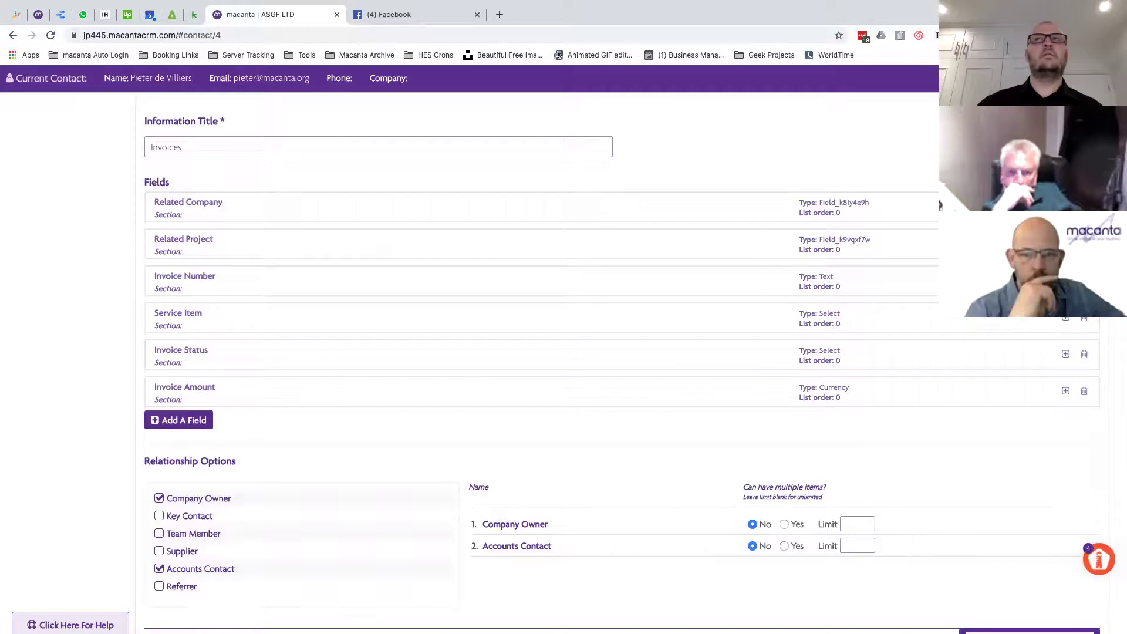
pyautogui.click(426, 276)
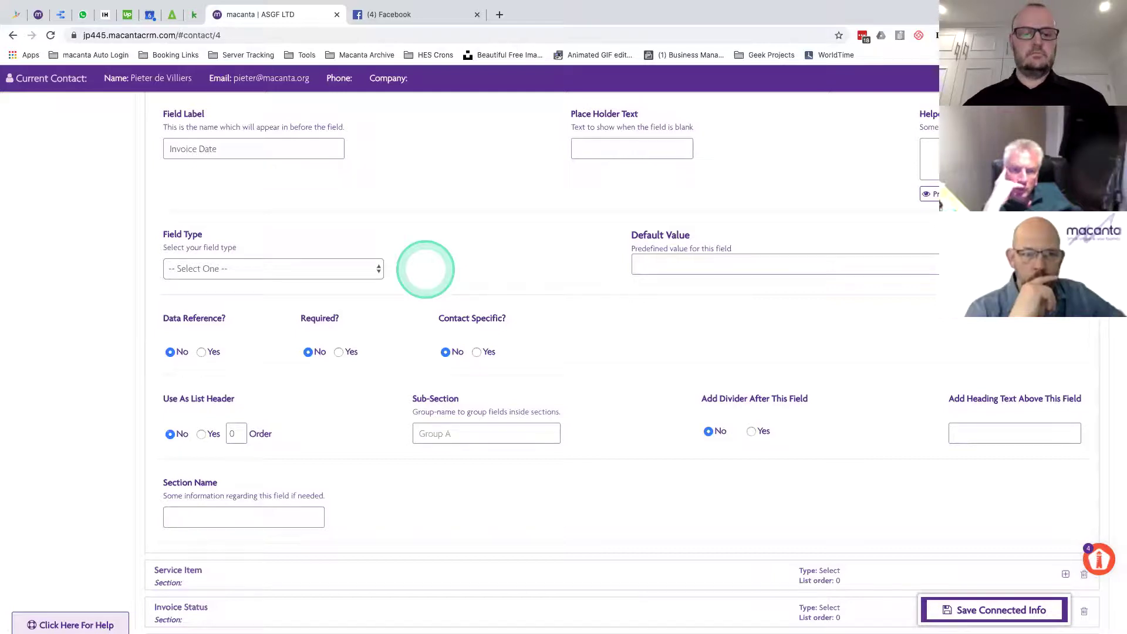
pyautogui.click(626, 147)
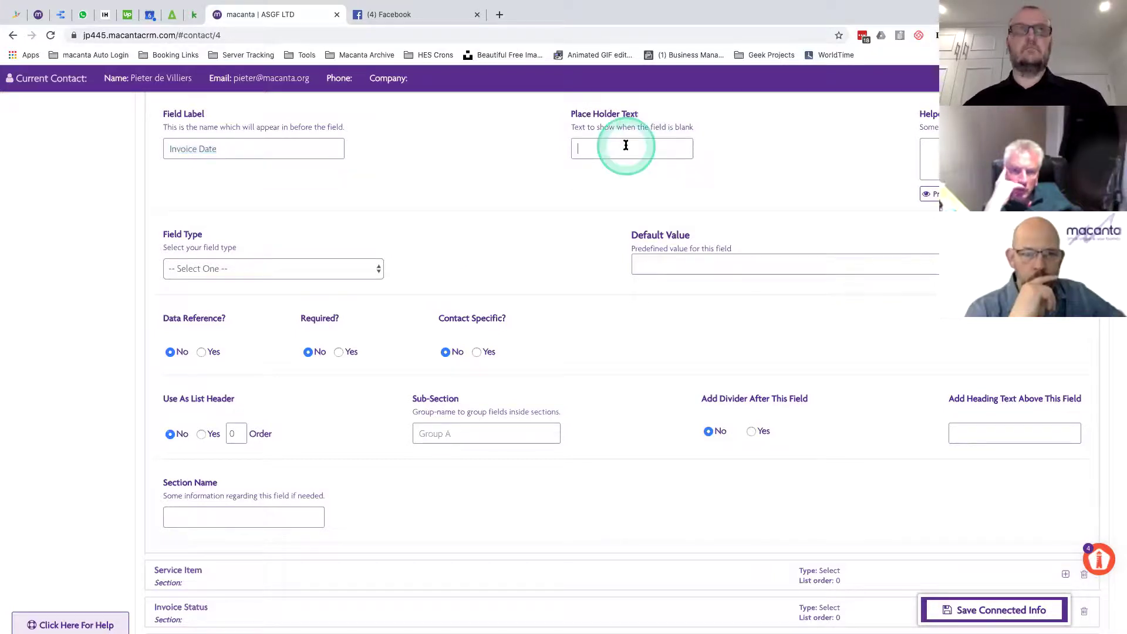
pyautogui.scroll(2, 499, 252)
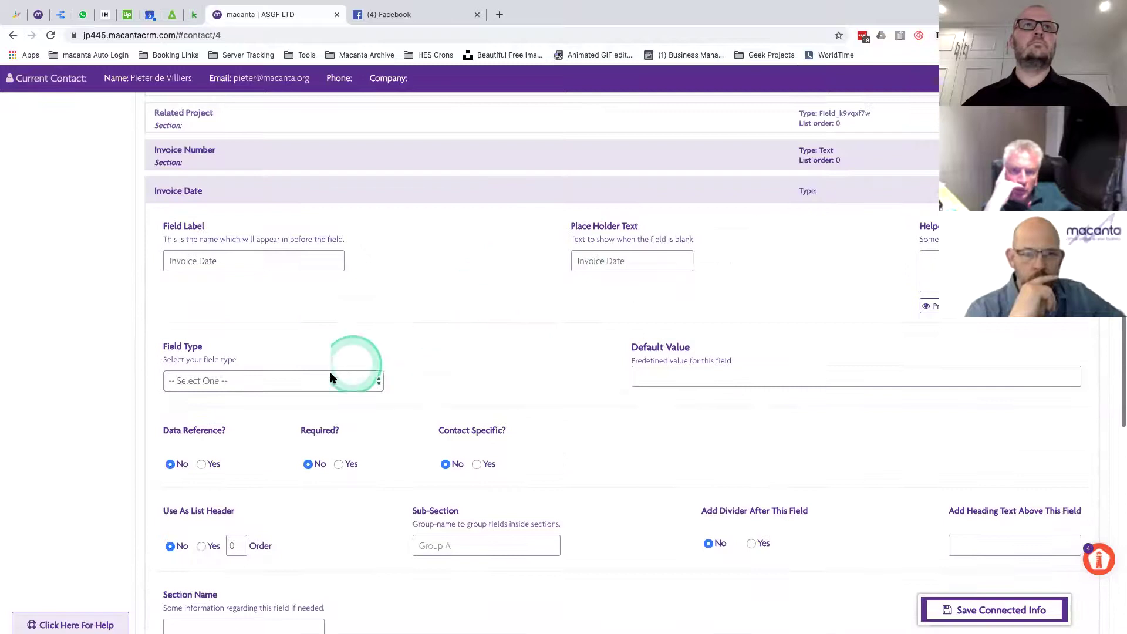
pyautogui.click(332, 380)
pyautogui.click(232, 548)
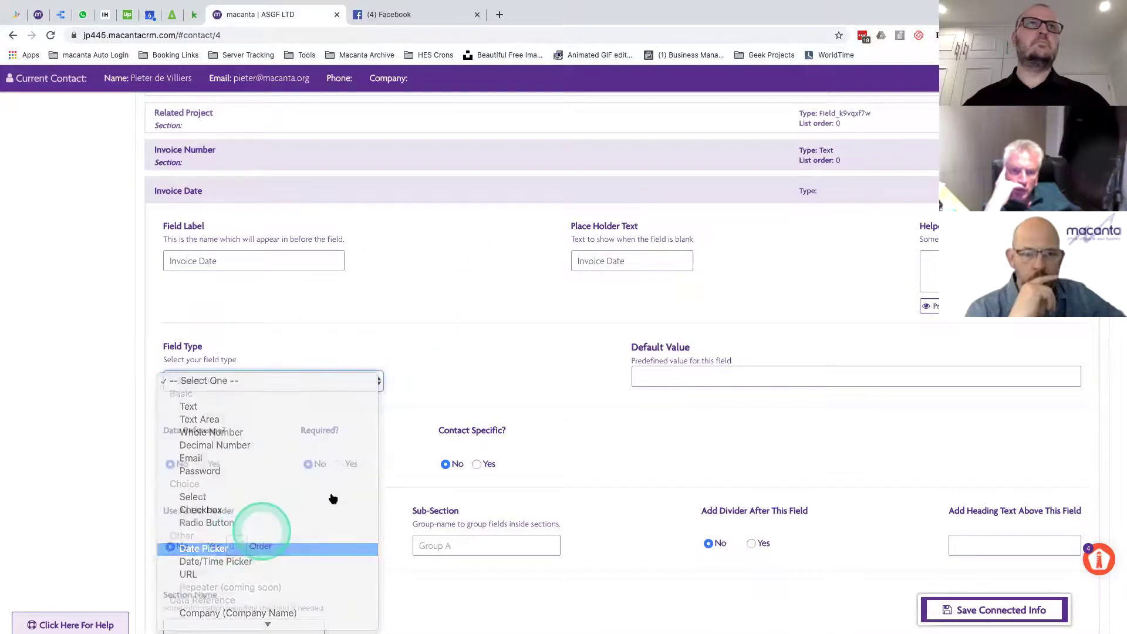
# - Check the subsection used by the Invoice Number field and set Invoice Date's sub-section to "Invoice Details"
pyautogui.click(530, 157)
pyautogui.click(530, 158)
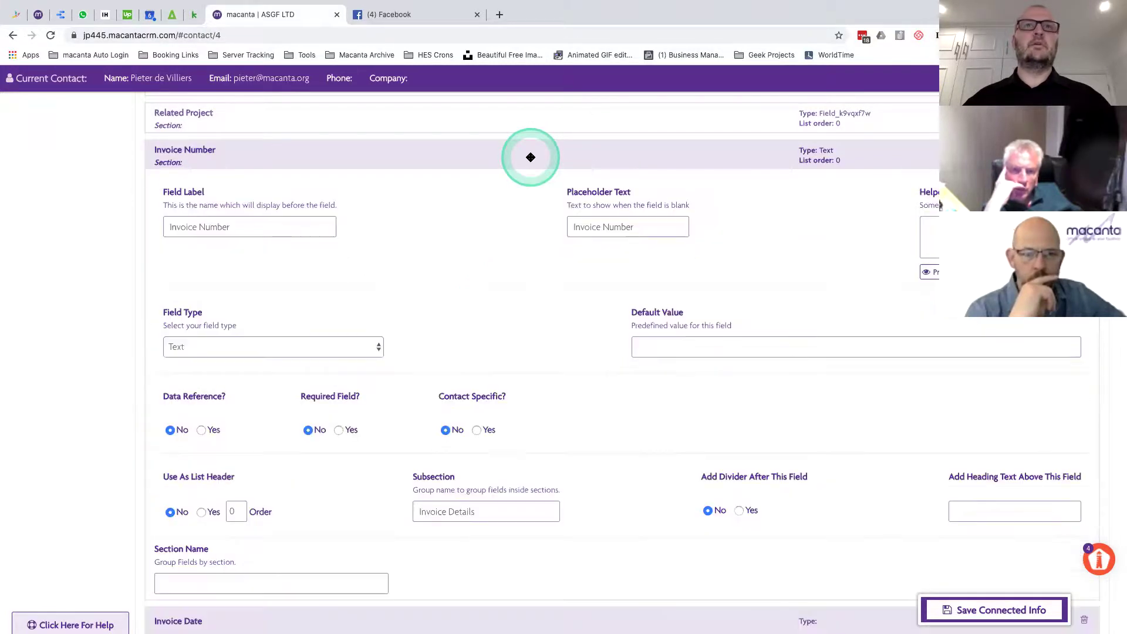
pyautogui.scroll(-5, 480, 348)
pyautogui.click(461, 319)
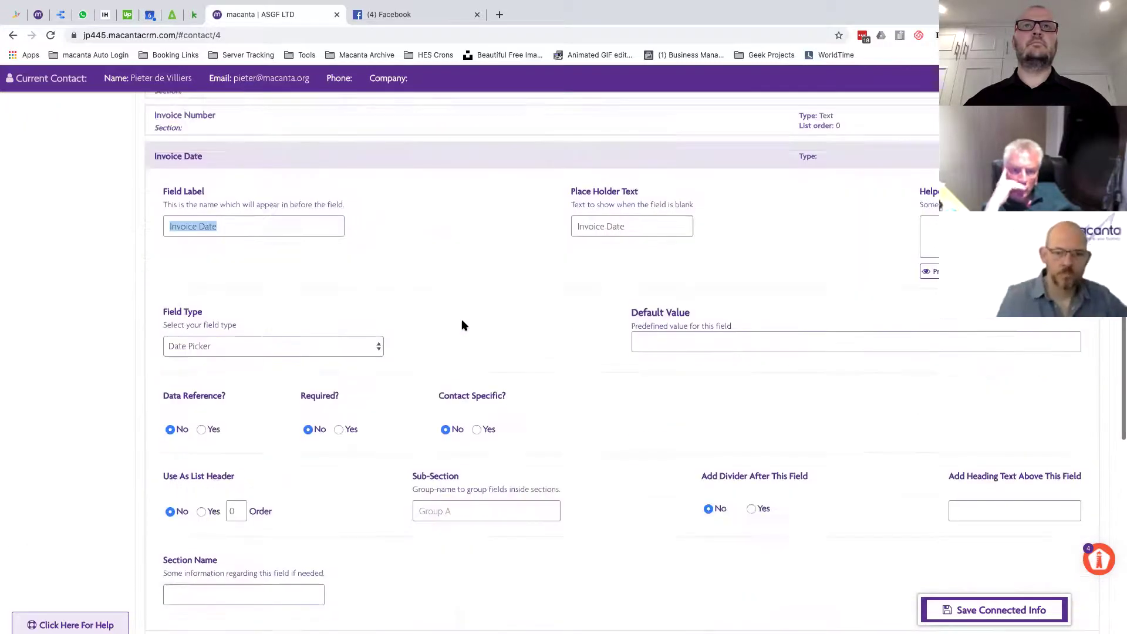
pyautogui.click(458, 449)
pyautogui.write('Invoice Details')
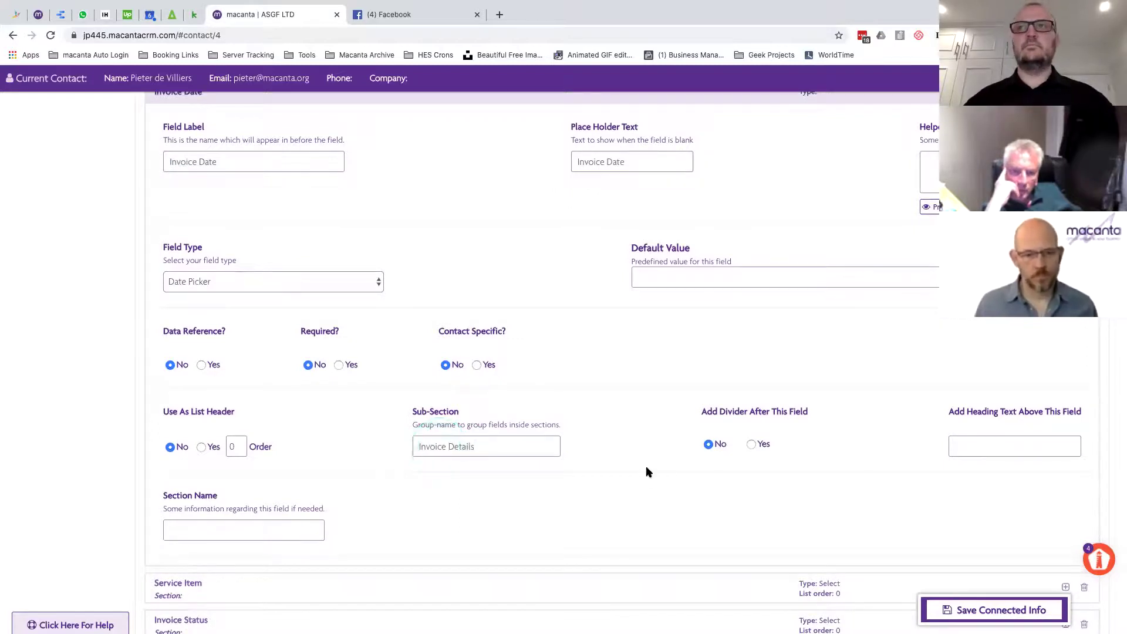
# - Save the Invoices connected info and open the contact's invoices on the reloaded page
pyautogui.click(983, 613)
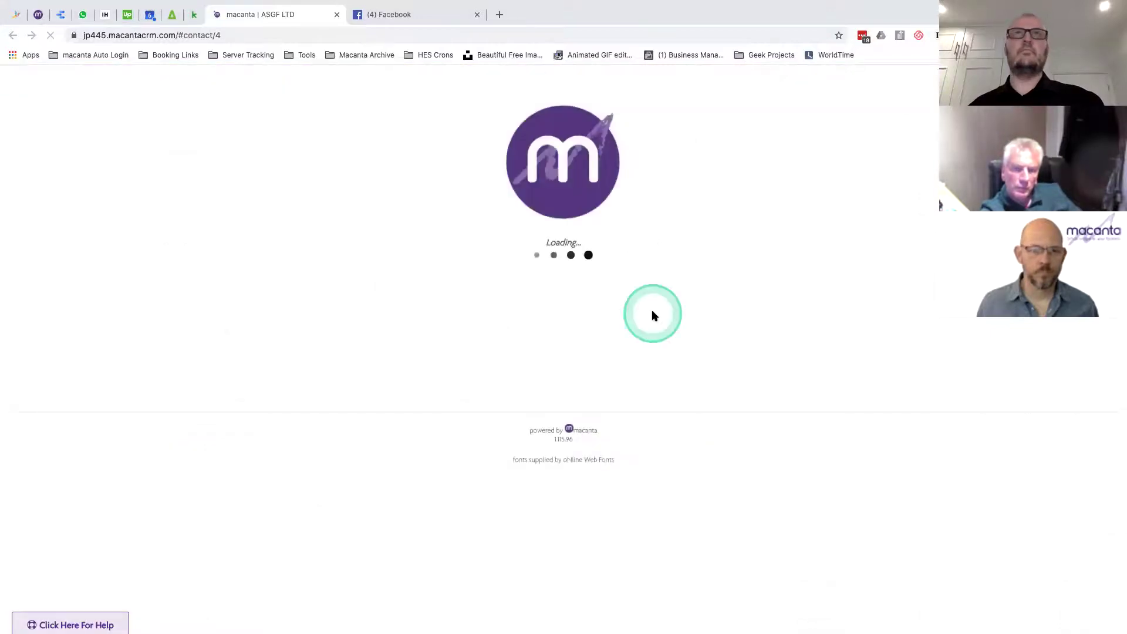
pyautogui.click(436, 243)
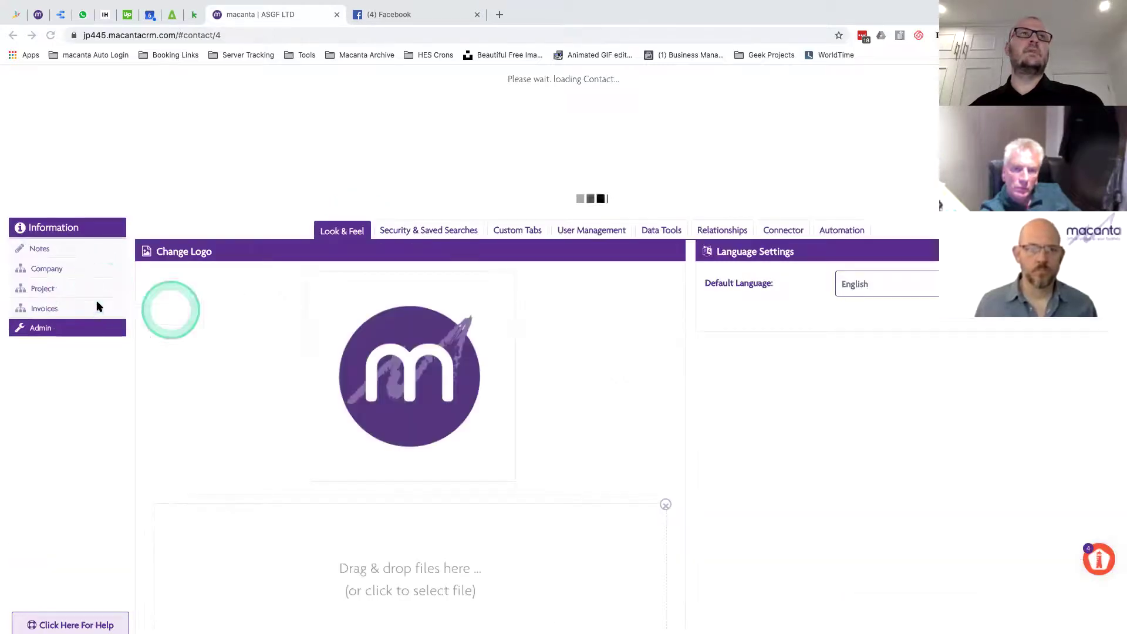
pyautogui.click(47, 310)
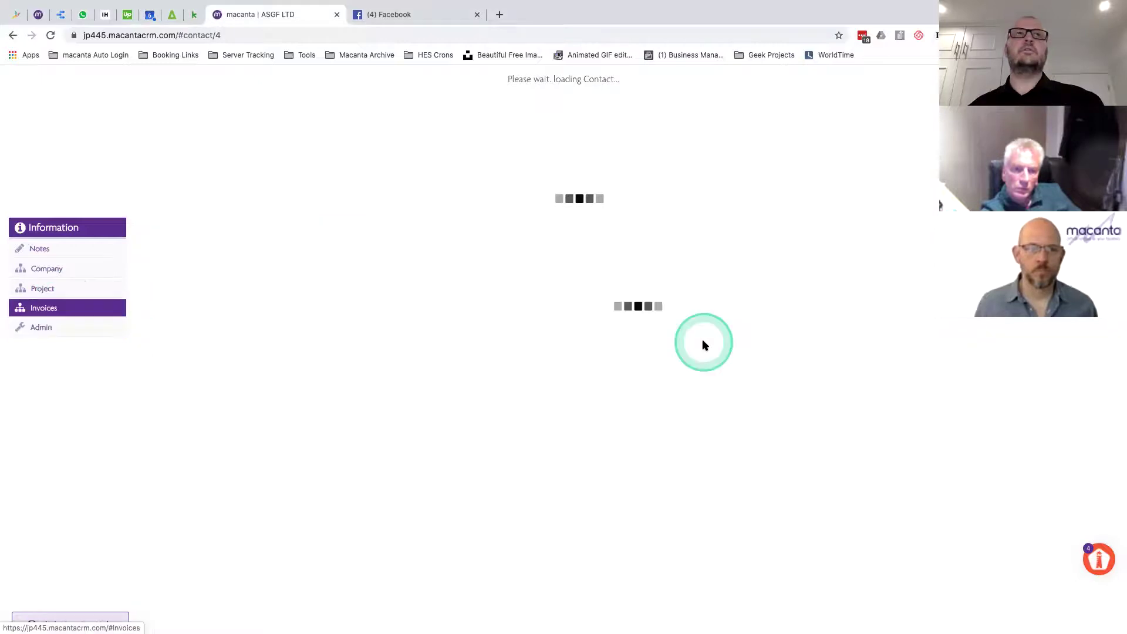
# - Open the existing Macanta Software Limited invoice, set its Invoice Date to 2020-05-04 and save the changes
pyautogui.scroll(-5, 704, 346)
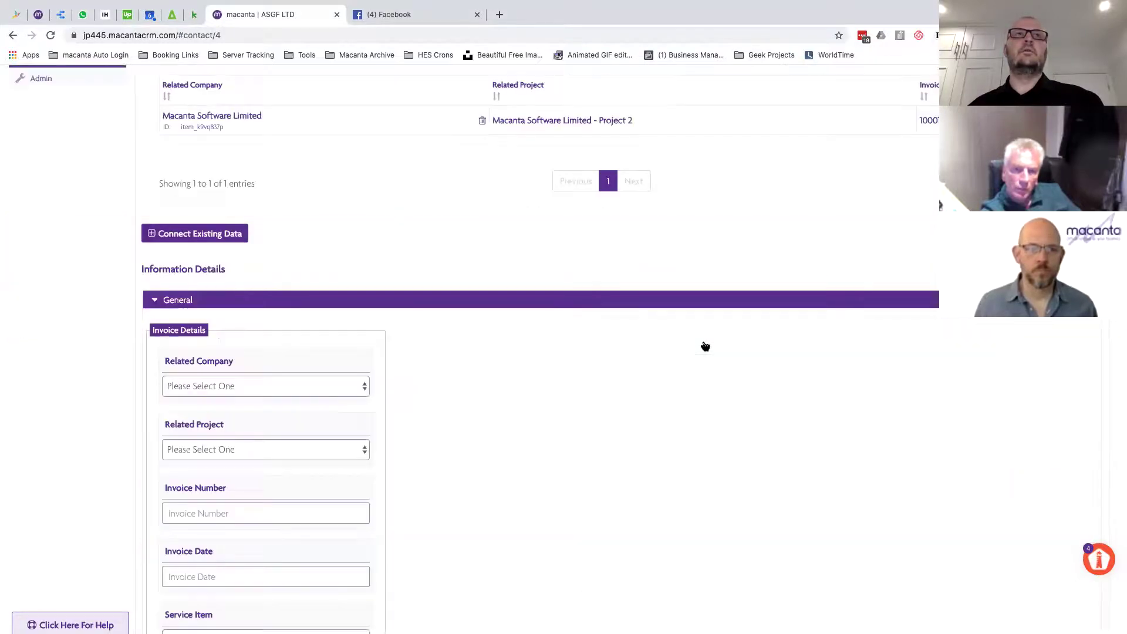
pyautogui.scroll(1, 485, 163)
pyautogui.click(396, 164)
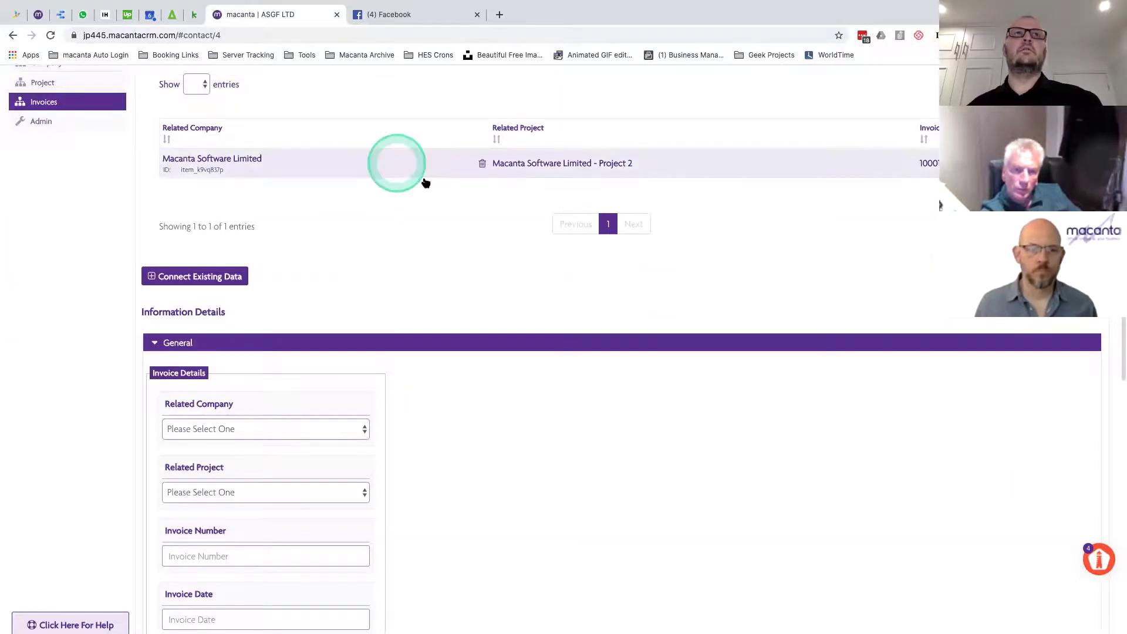
pyautogui.click(503, 420)
pyautogui.scroll(-6, 504, 420)
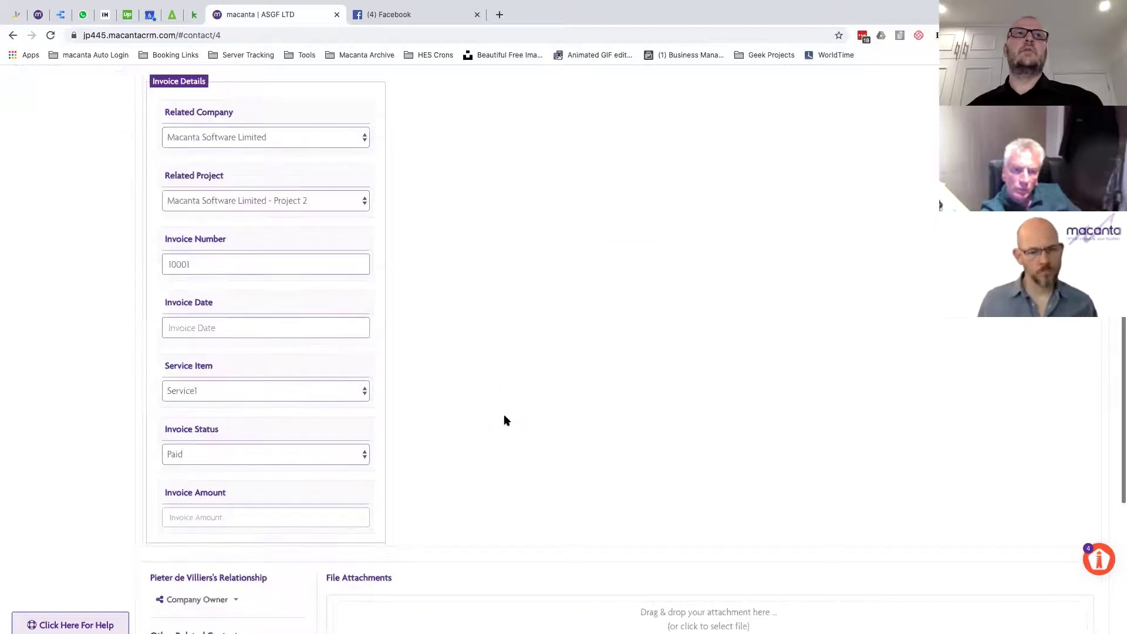
pyautogui.click(250, 301)
pyautogui.click(251, 324)
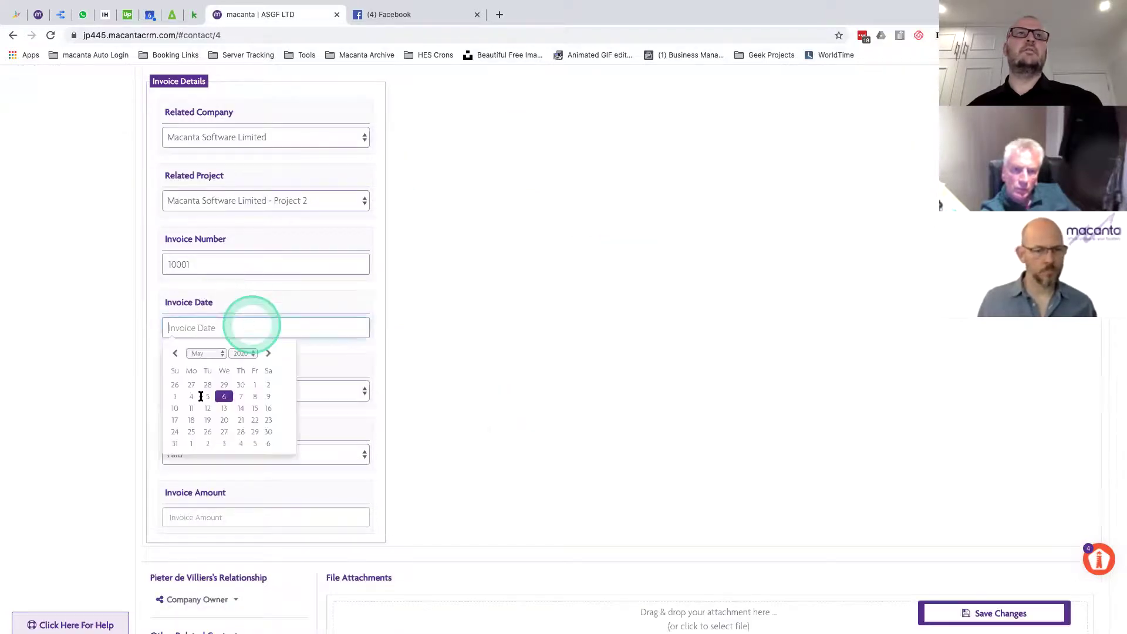
pyautogui.click(190, 398)
pyautogui.click(271, 357)
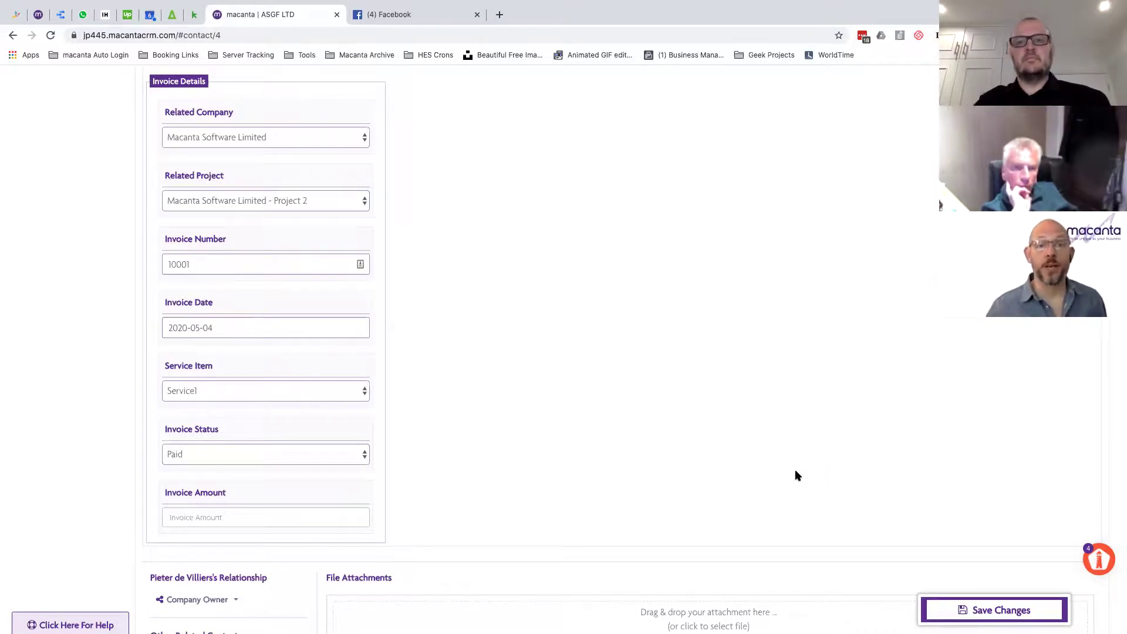
pyautogui.click(977, 613)
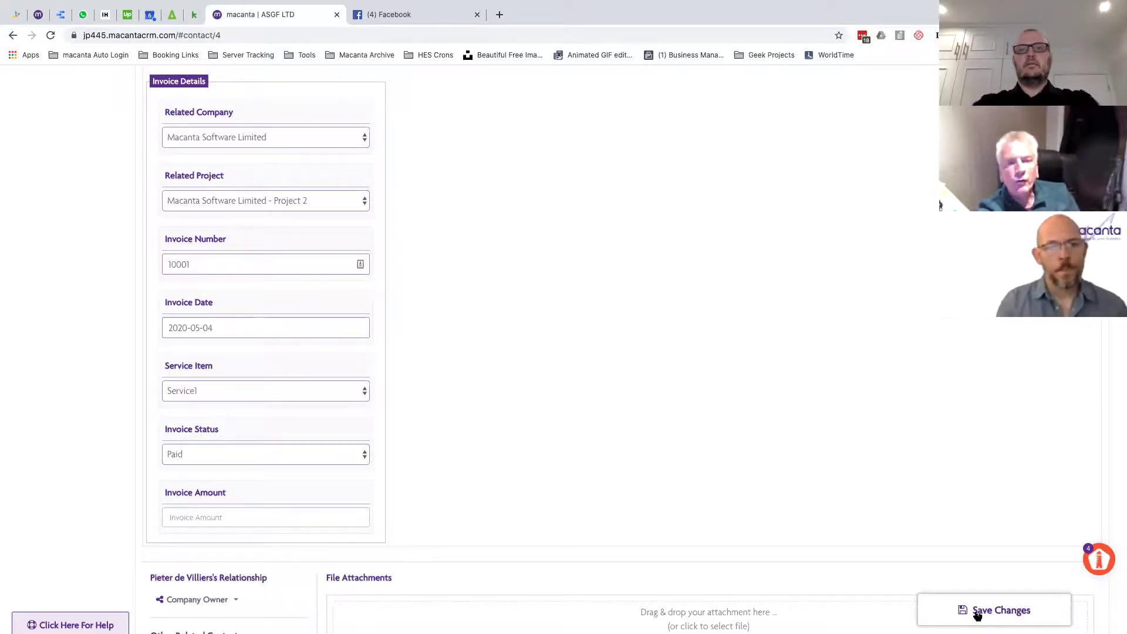
pyautogui.click(977, 613)
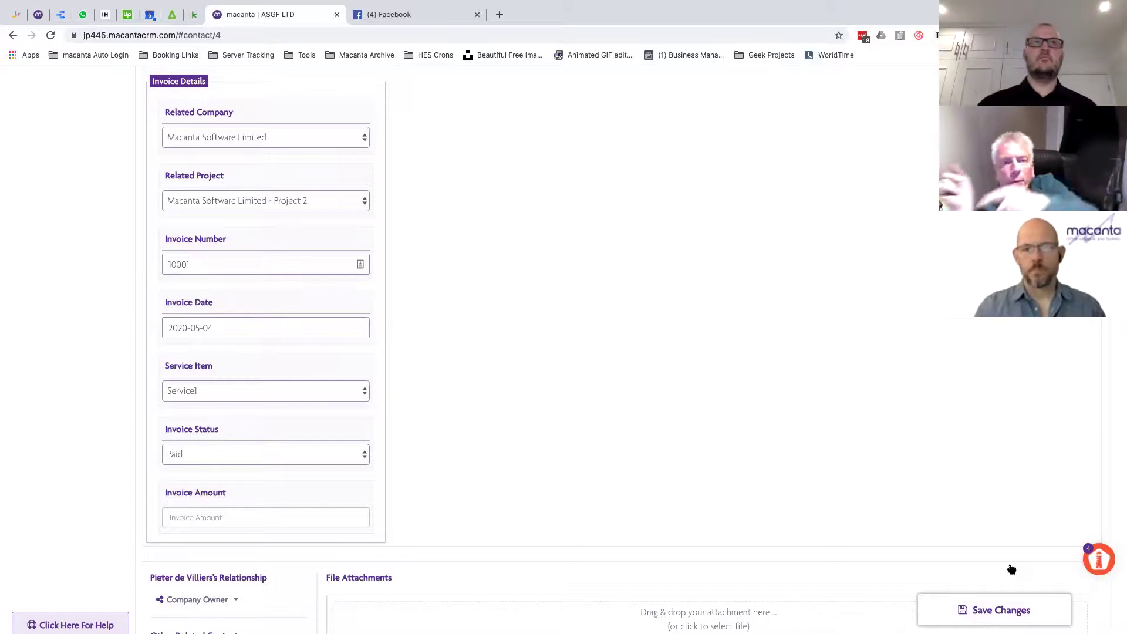
pyautogui.click(567, 273)
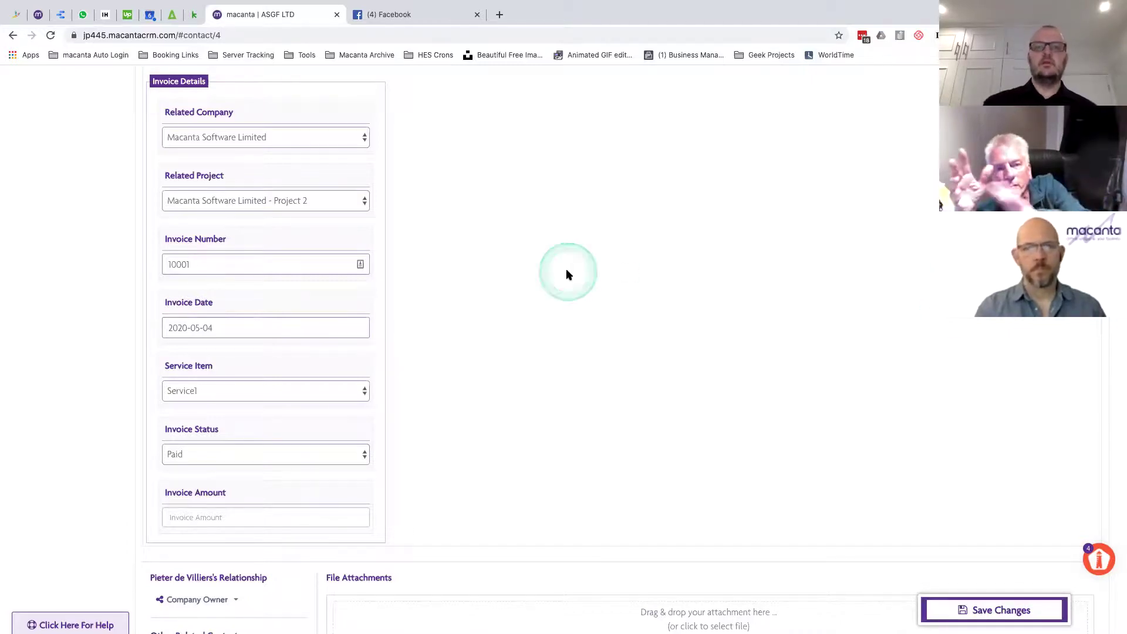
pyautogui.click(567, 297)
pyautogui.click(464, 257)
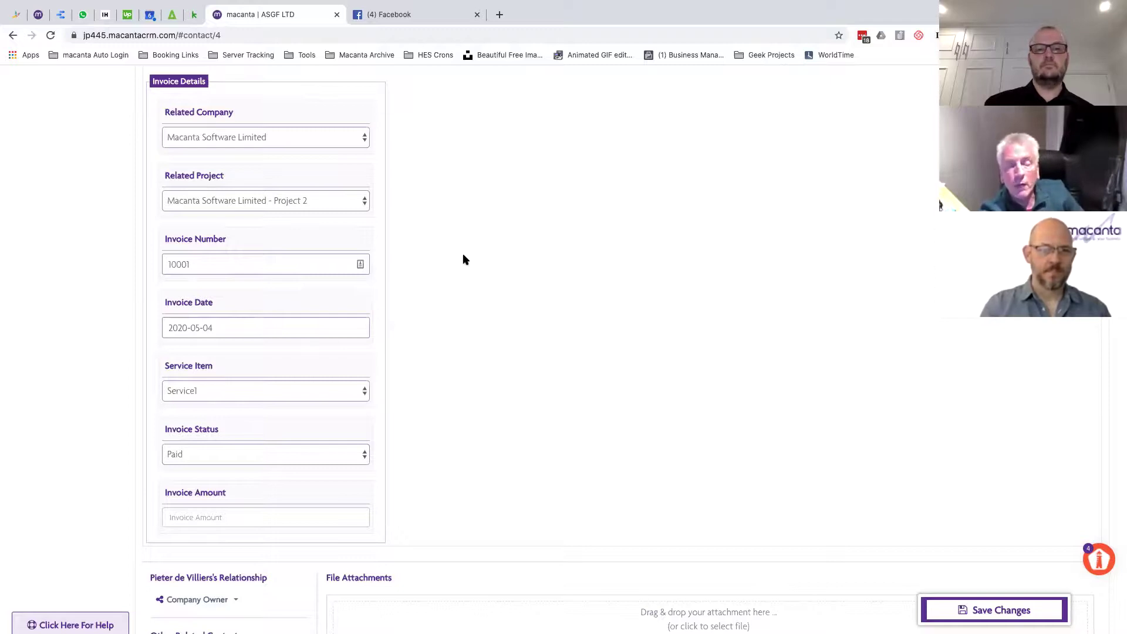
pyautogui.click(489, 278)
pyautogui.click(452, 311)
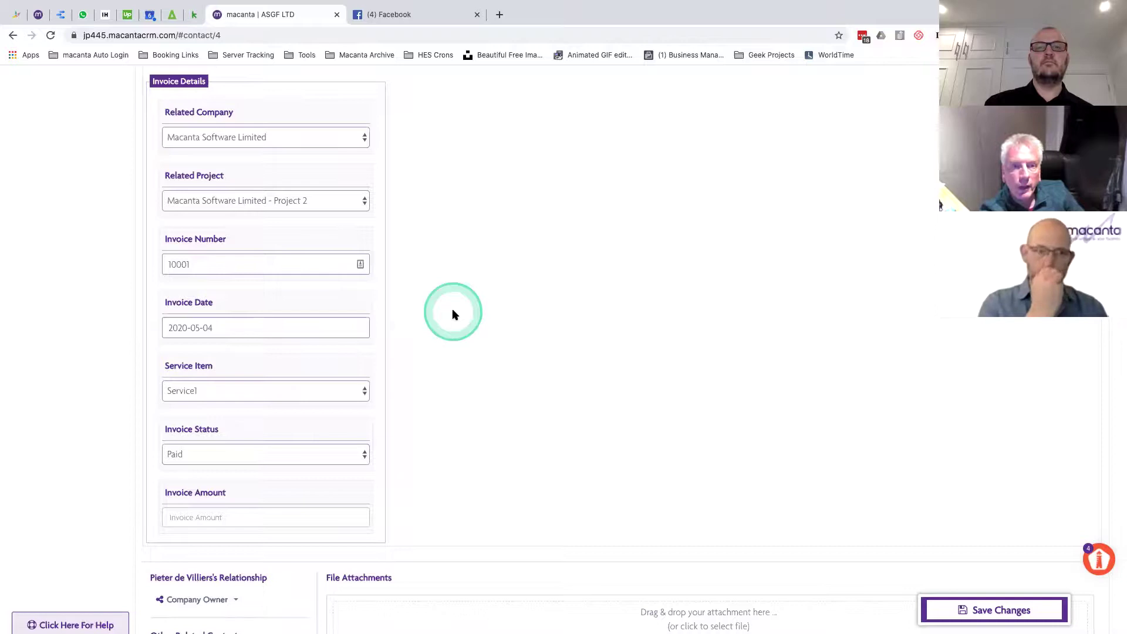
# - Examine the contact's Company information, including the connected company list and the Overview and Contact Info fields
pyautogui.scroll(6, 451, 311)
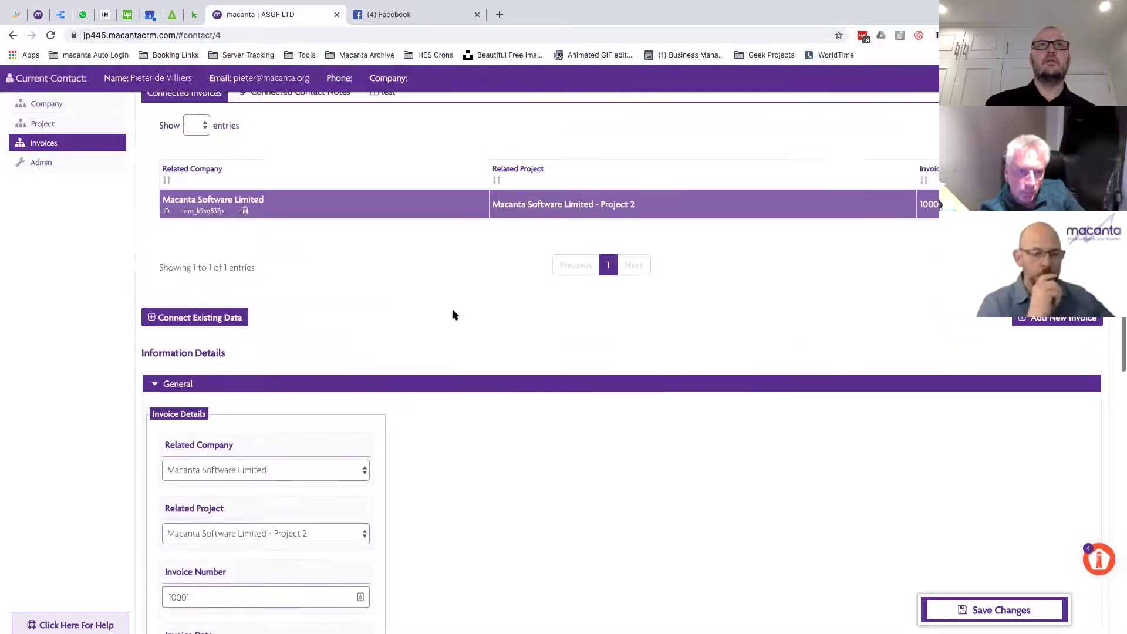
pyautogui.scroll(3, 452, 315)
pyautogui.click(59, 296)
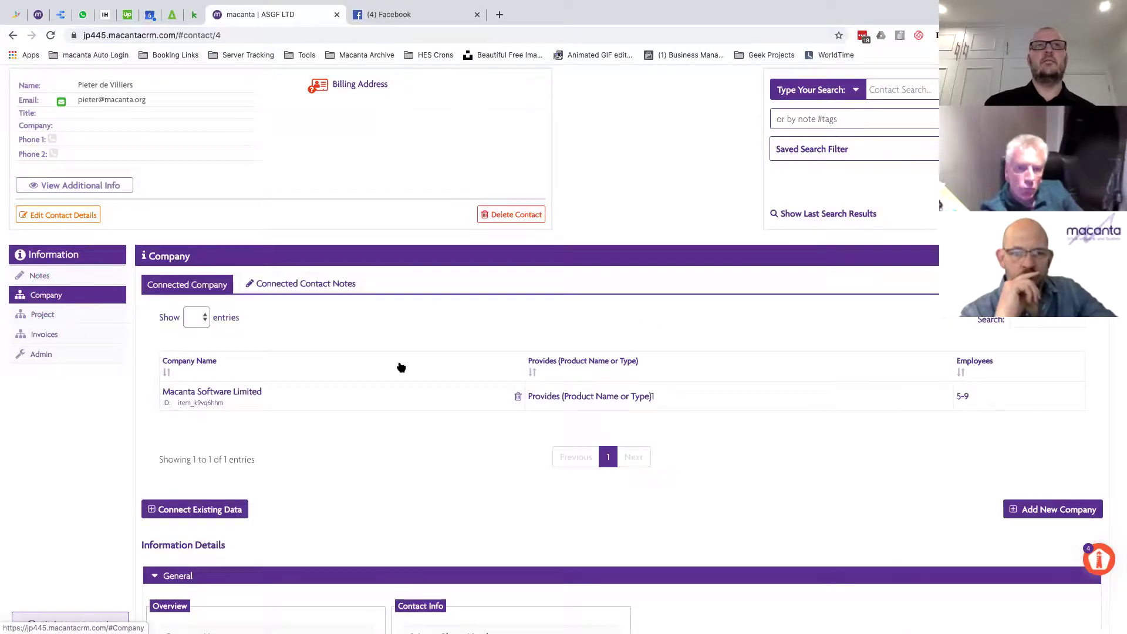
pyautogui.scroll(-1, 444, 449)
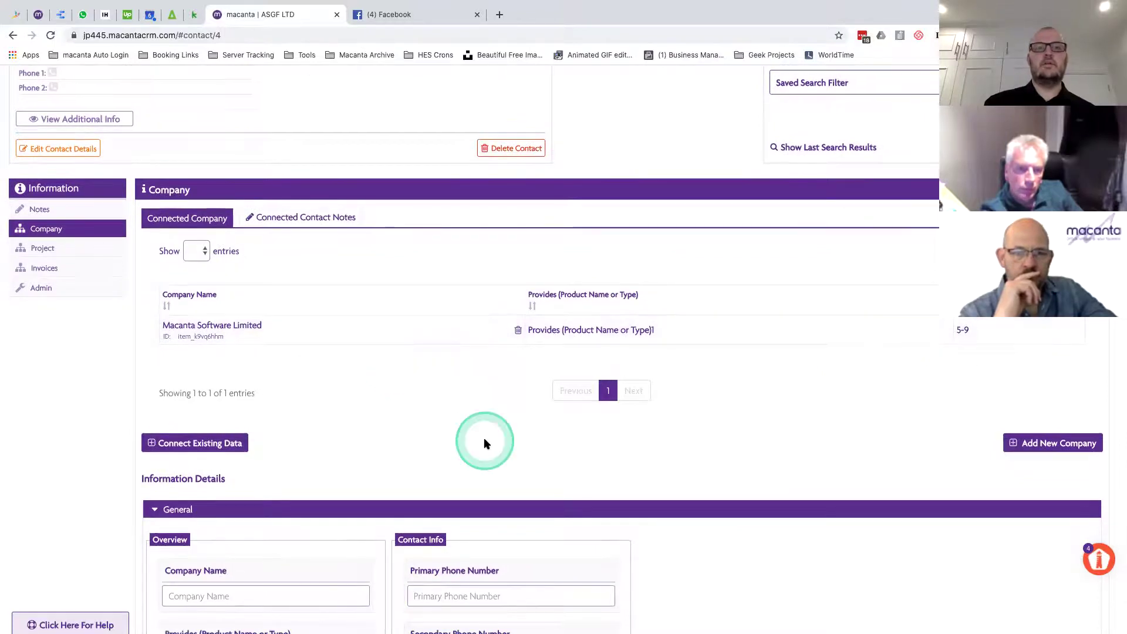
pyautogui.scroll(-4, 485, 440)
pyautogui.scroll(-1, 485, 440)
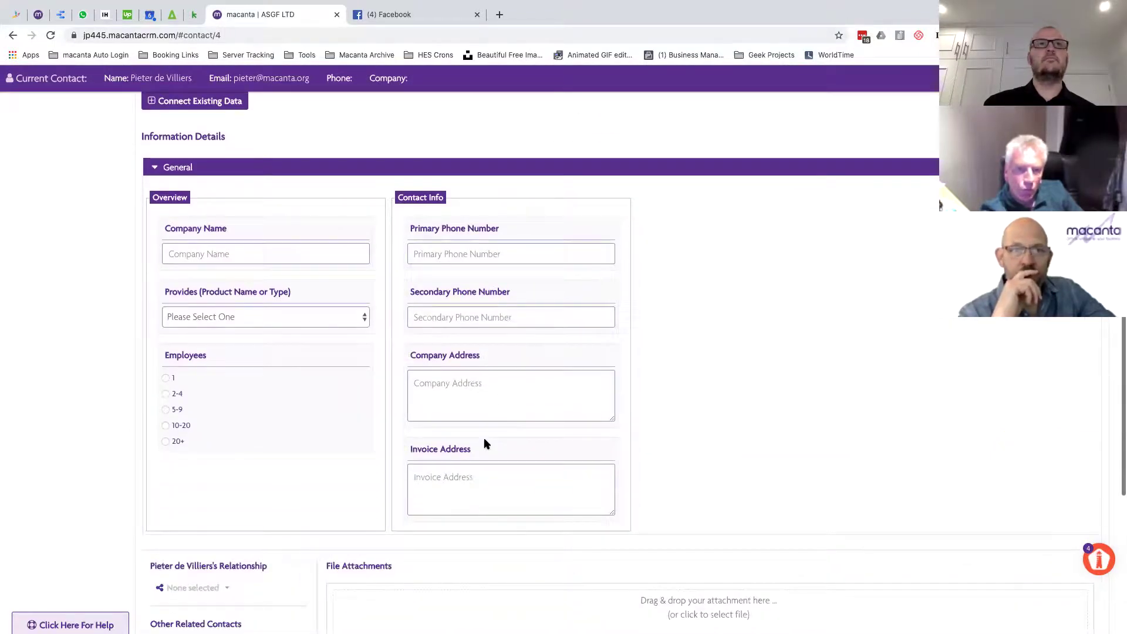
pyautogui.scroll(3, 484, 440)
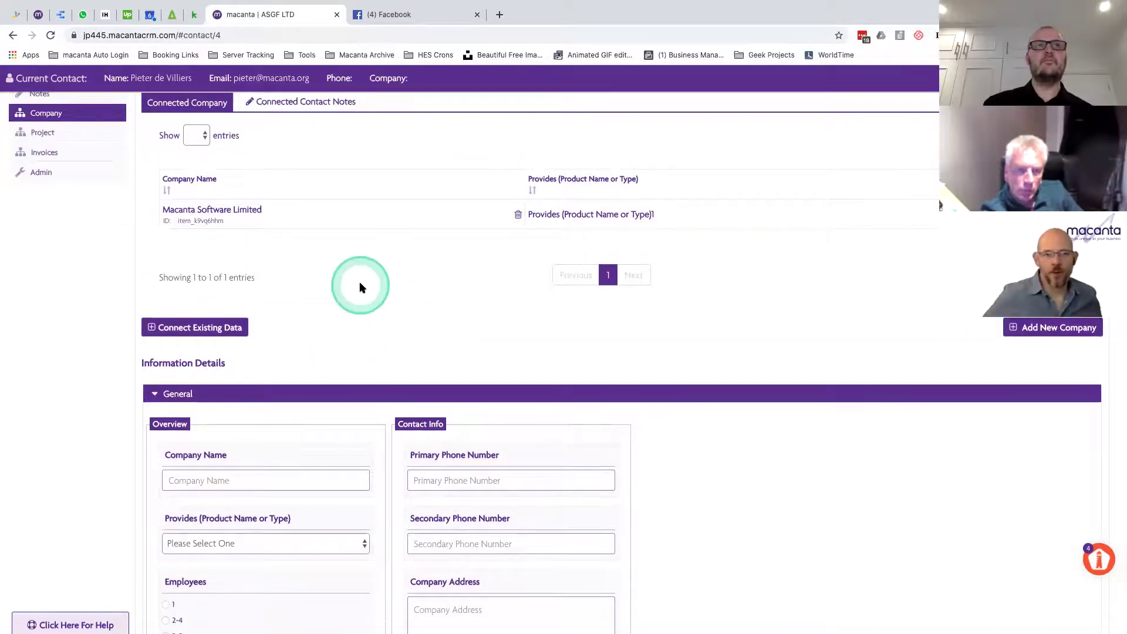
pyautogui.scroll(-3, 360, 286)
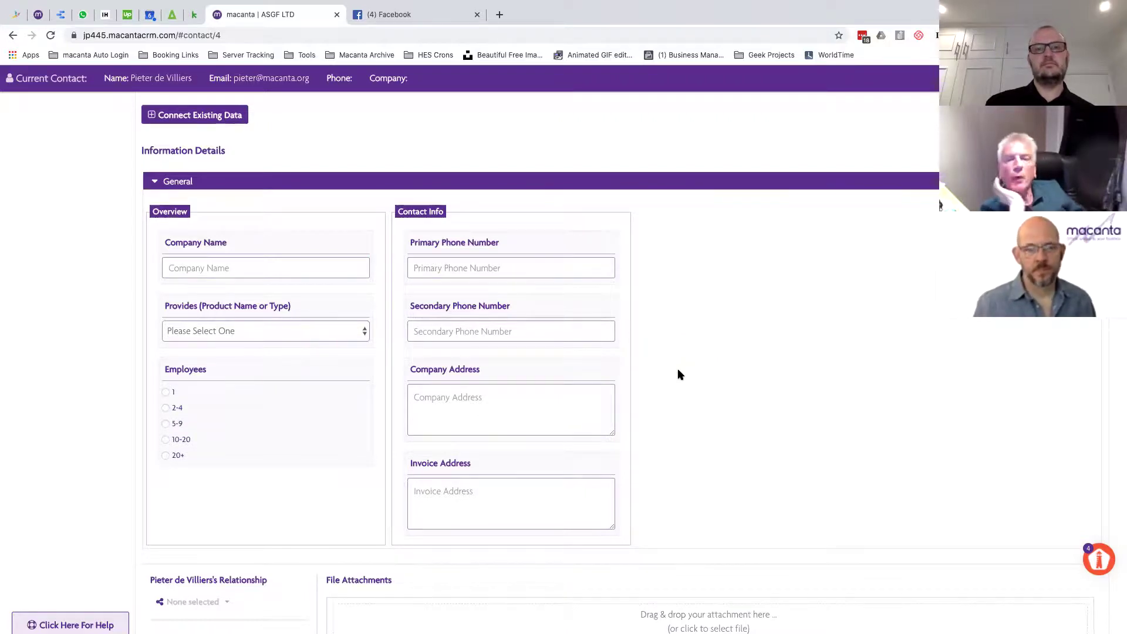
pyautogui.click(489, 328)
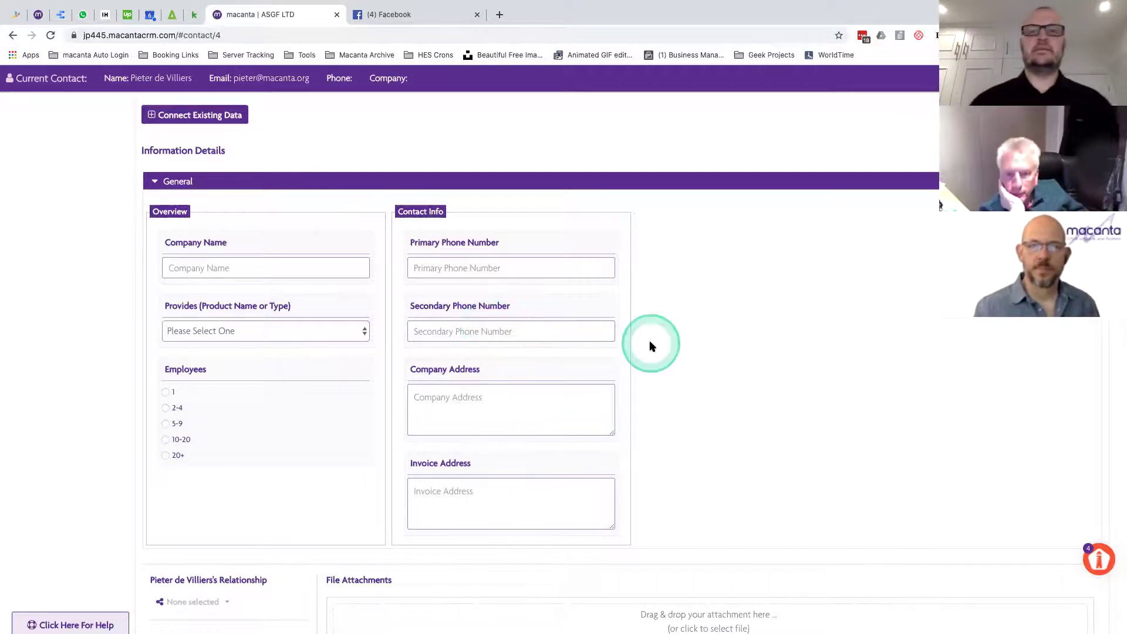
# - Examine the contact's Project information, including the connected projects and the Project Overview, Actions and Client Actions fields
pyautogui.scroll(5, 642, 329)
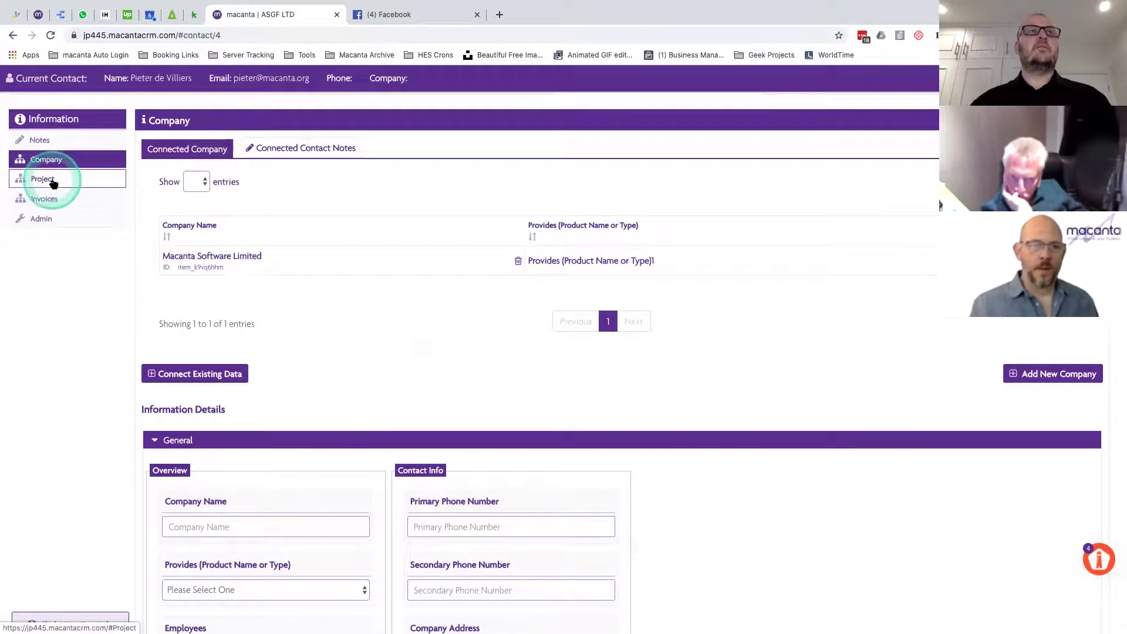
pyautogui.click(51, 181)
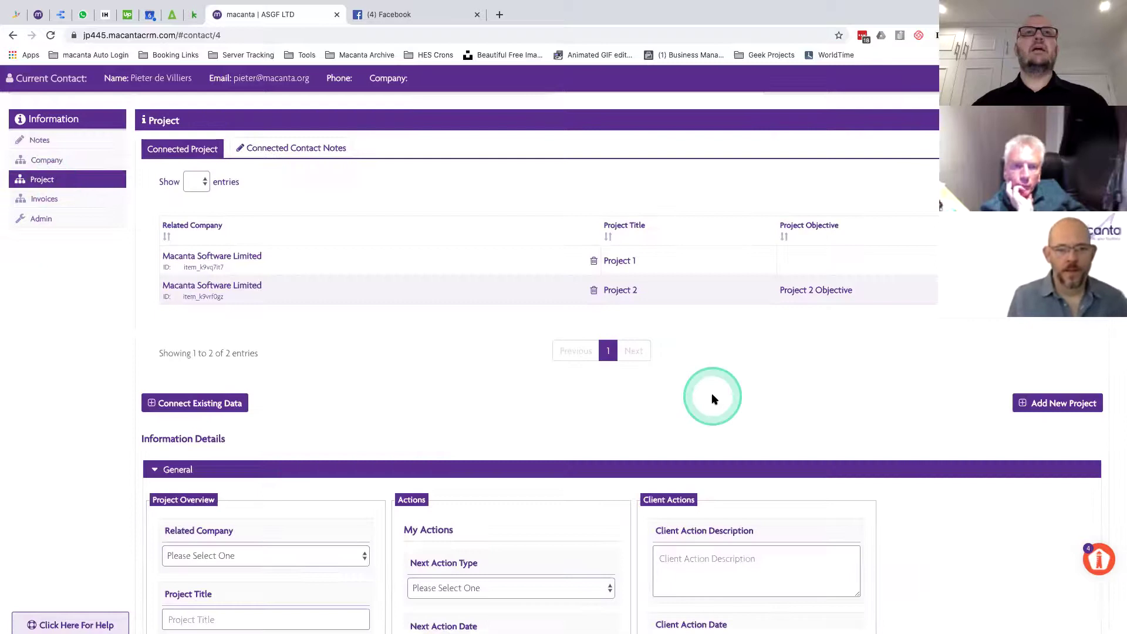
pyautogui.scroll(-2, 713, 396)
pyautogui.scroll(-3, 712, 399)
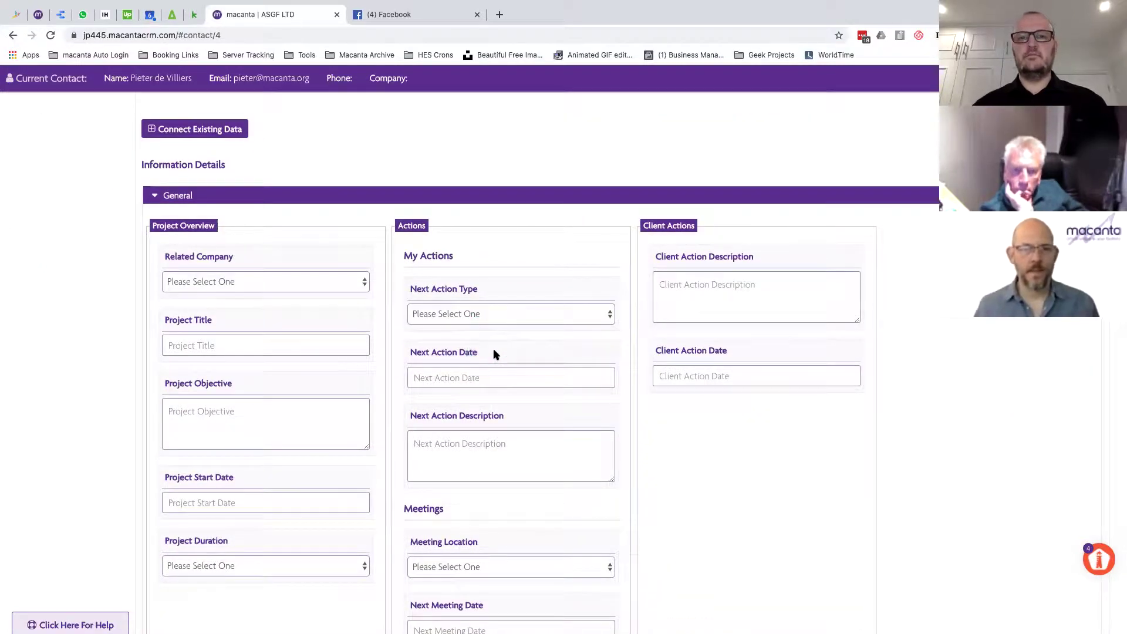
pyautogui.click(508, 344)
pyautogui.click(484, 285)
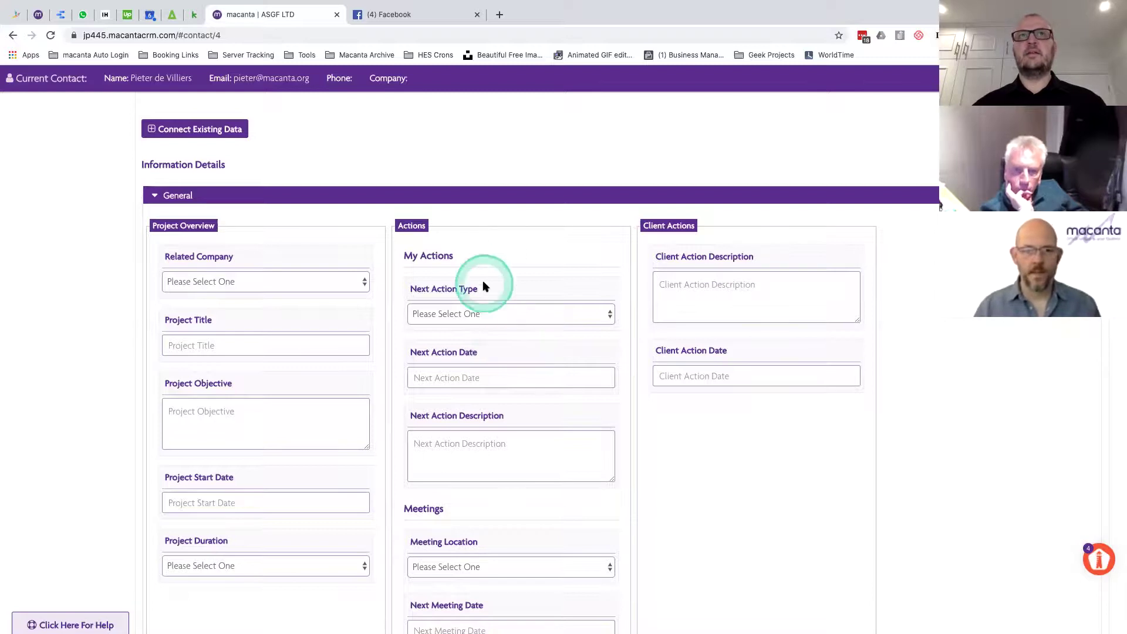
pyautogui.click(475, 367)
pyautogui.click(507, 401)
pyautogui.click(495, 425)
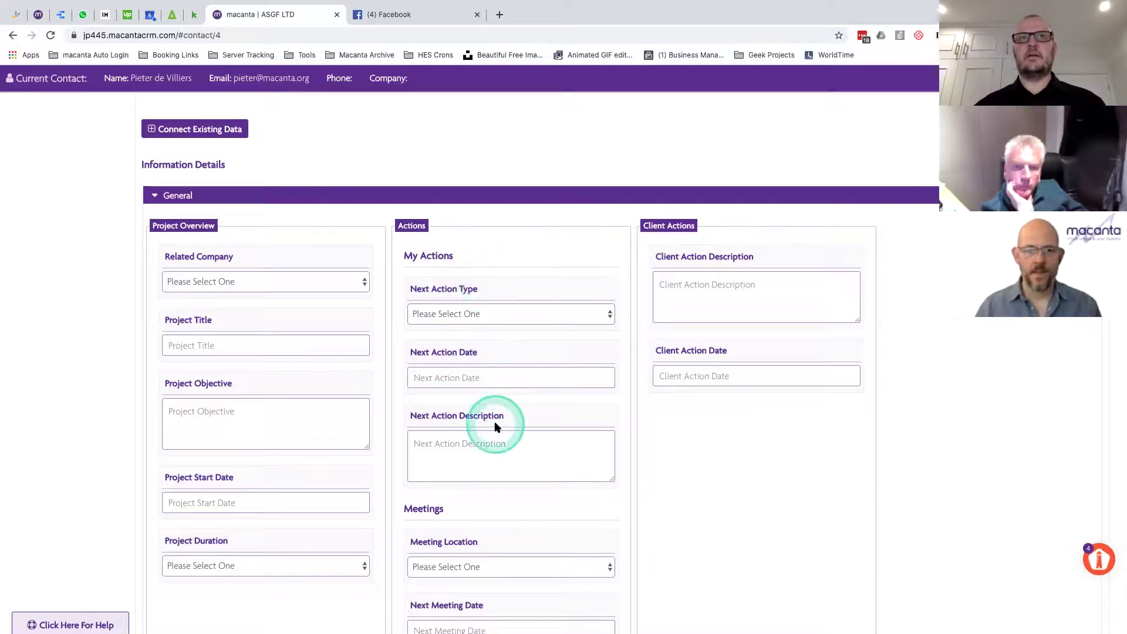
pyautogui.click(534, 399)
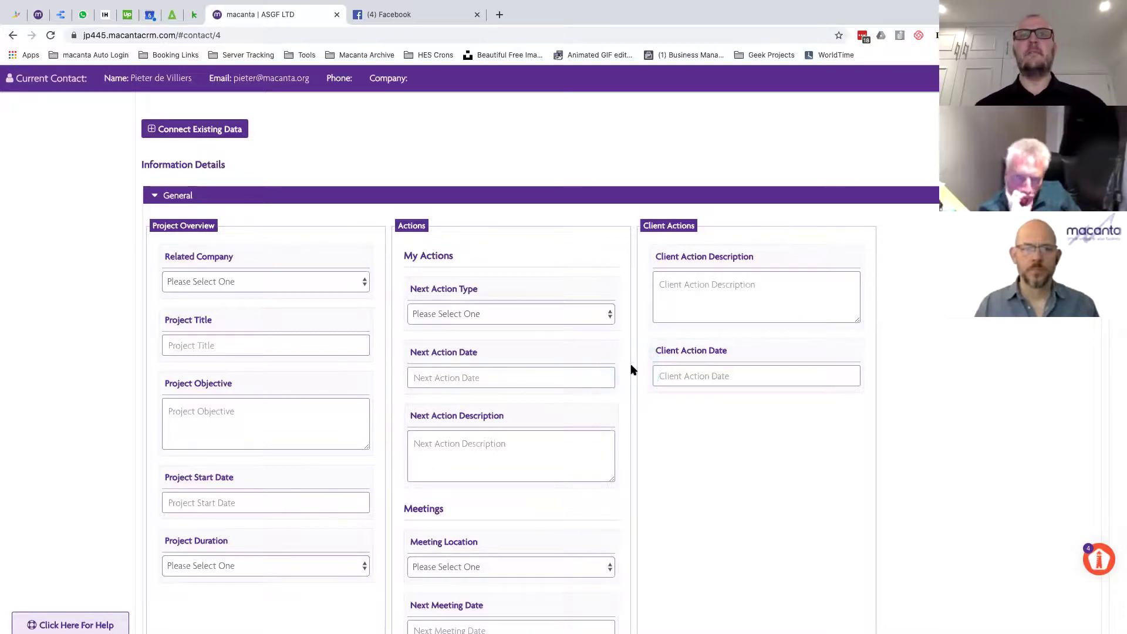
pyautogui.scroll(-2, 633, 369)
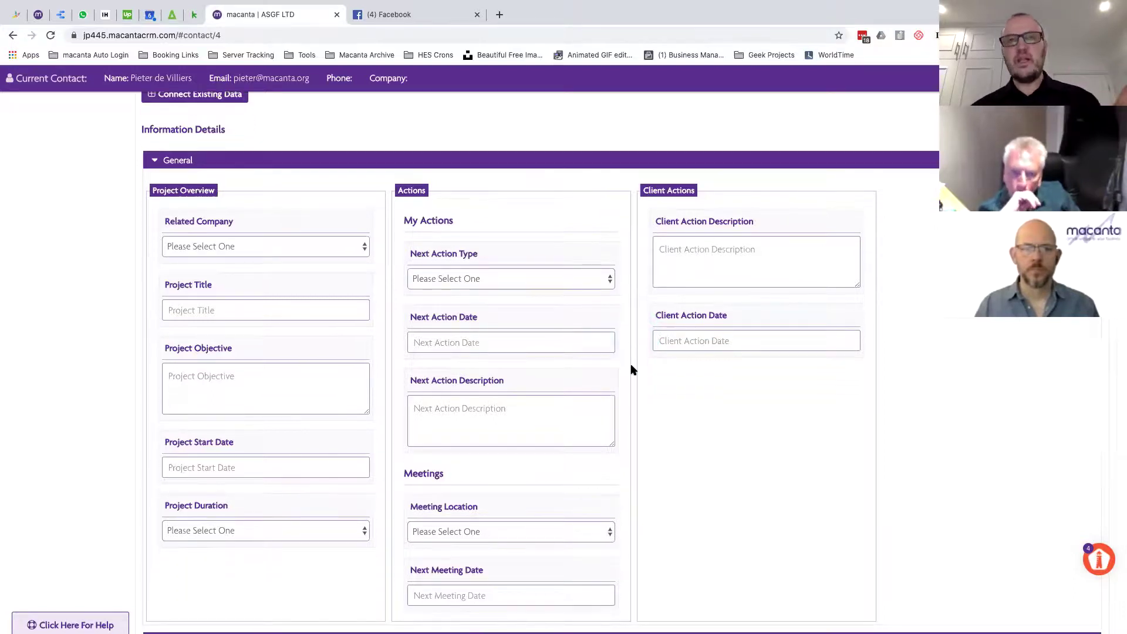
# - Review the connected projects list together with the empty project detail form beneath it
pyautogui.scroll(-2, 632, 369)
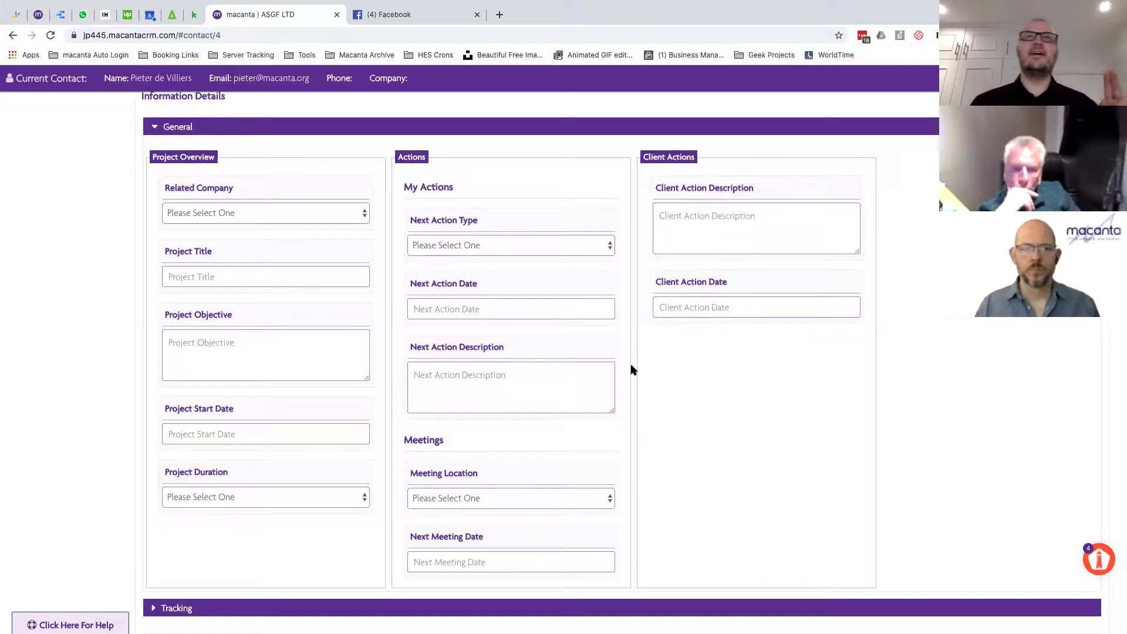
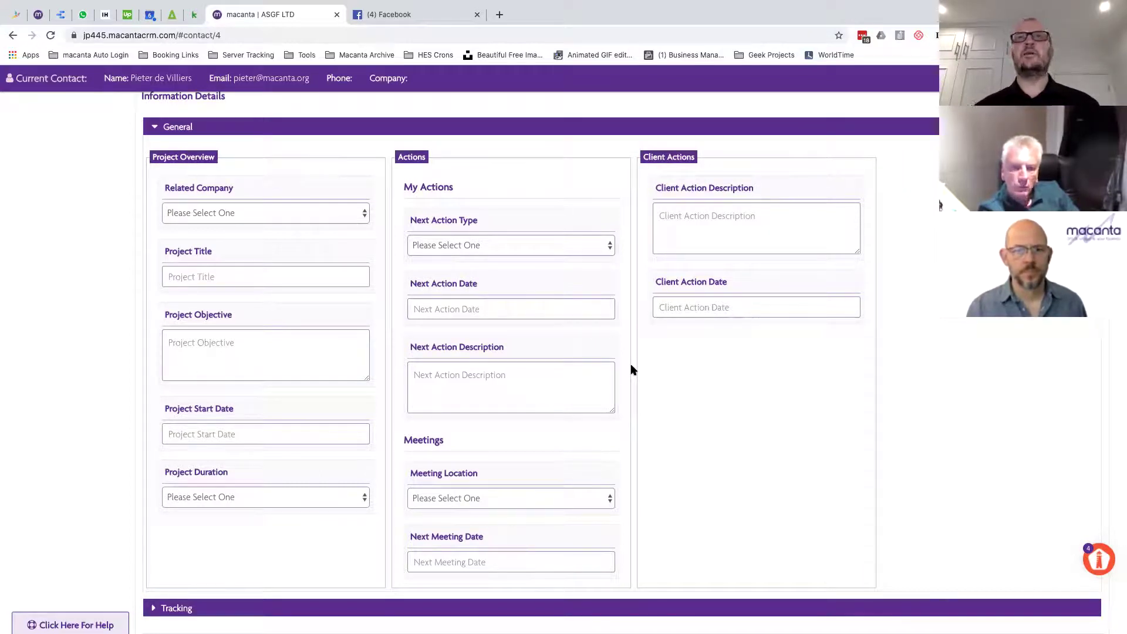
pyautogui.scroll(3, 631, 368)
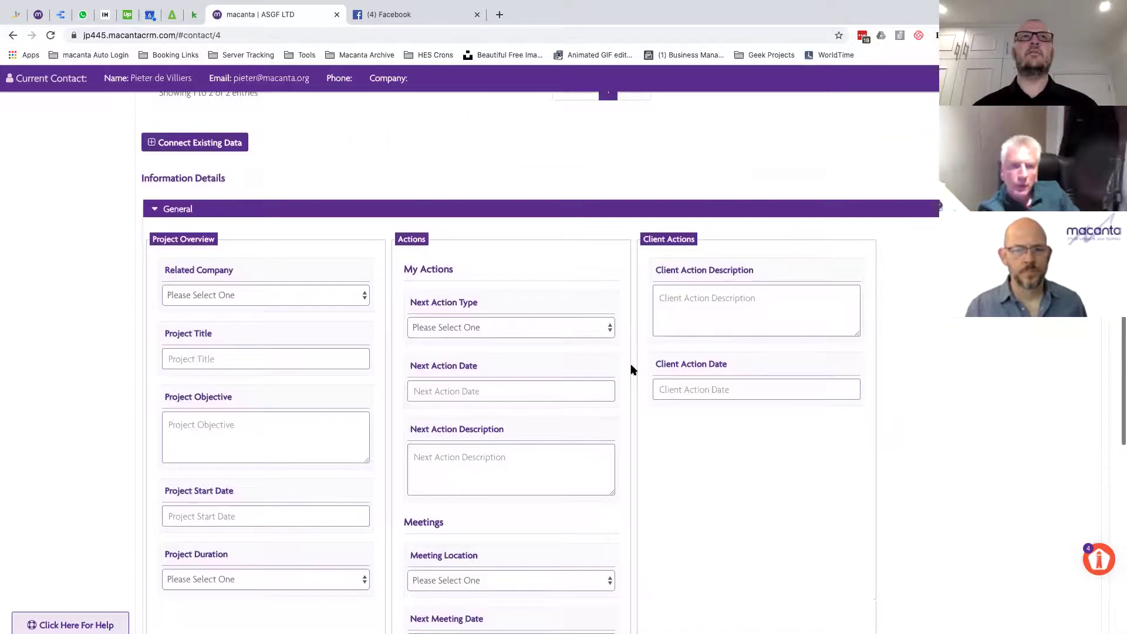
pyautogui.scroll(6, 631, 368)
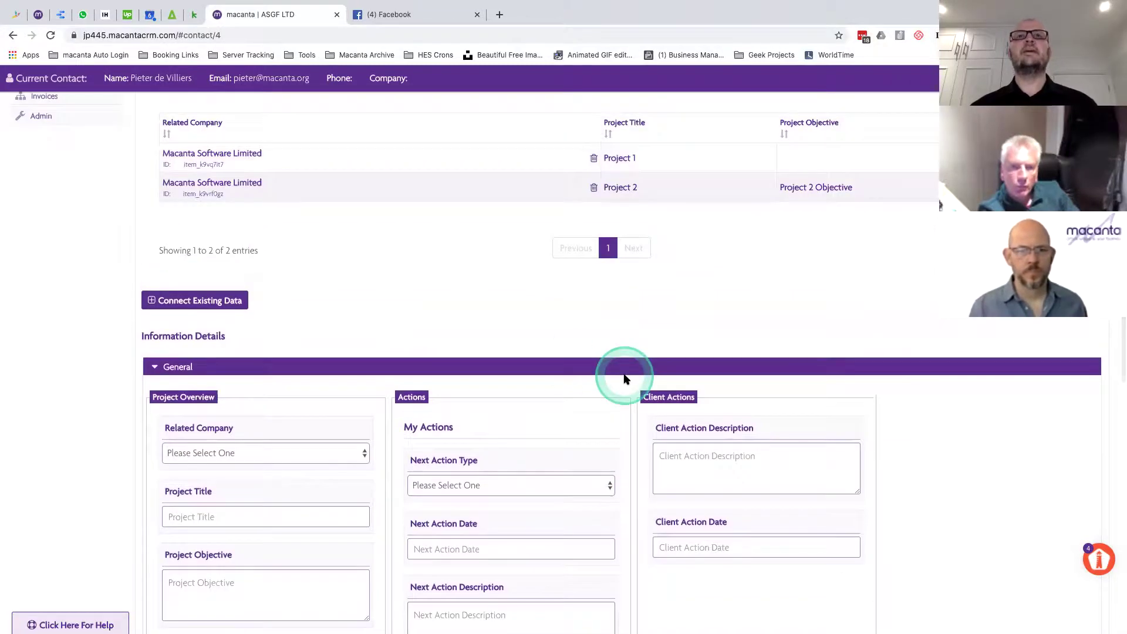
pyautogui.scroll(-4, 418, 302)
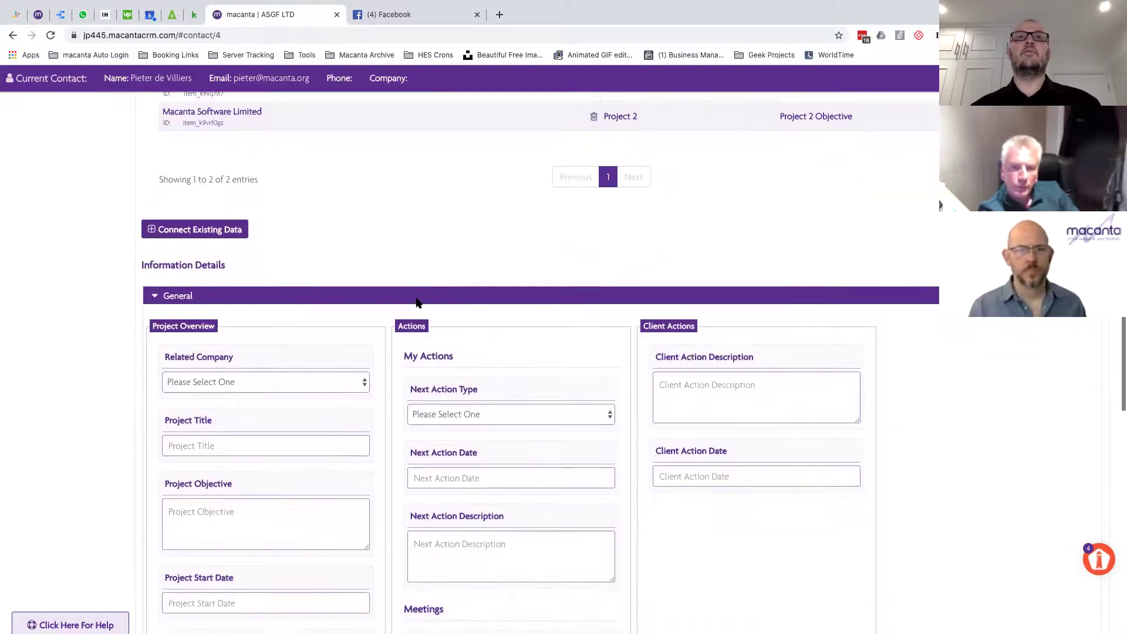
pyautogui.scroll(5, 418, 302)
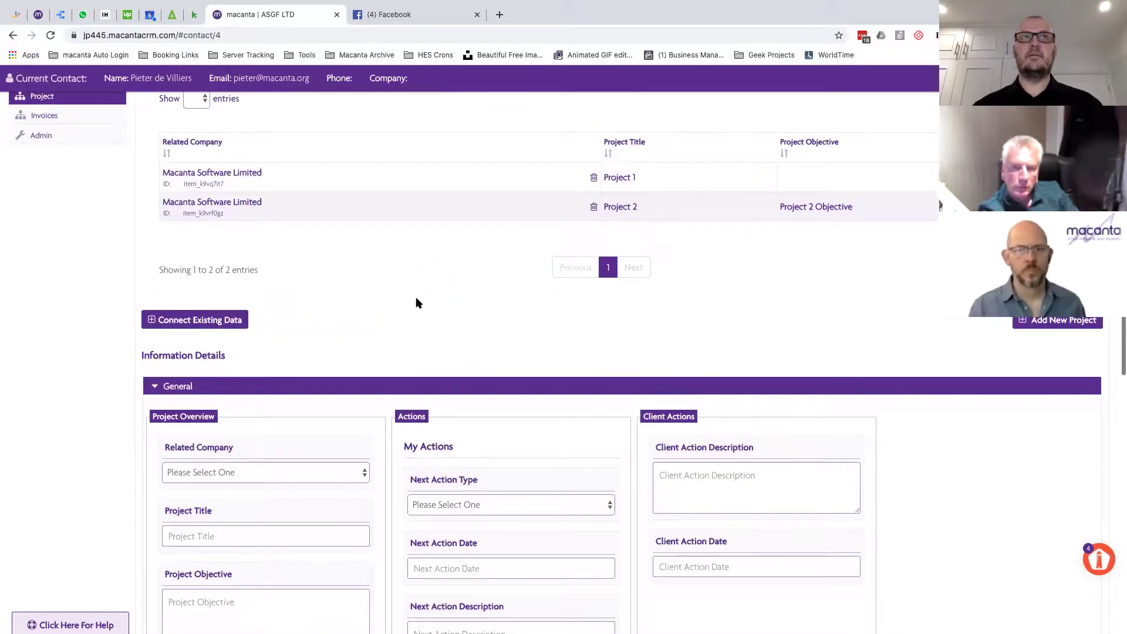
pyautogui.scroll(-12, 417, 302)
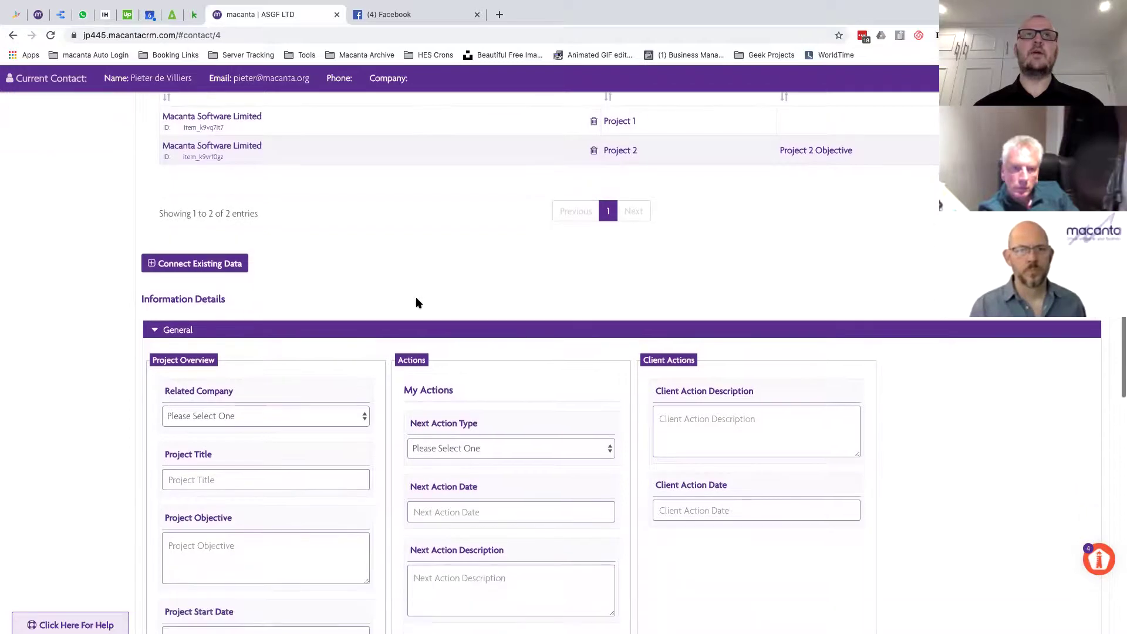
pyautogui.scroll(-10, 418, 303)
pyautogui.scroll(19, 418, 302)
pyautogui.scroll(5, 418, 302)
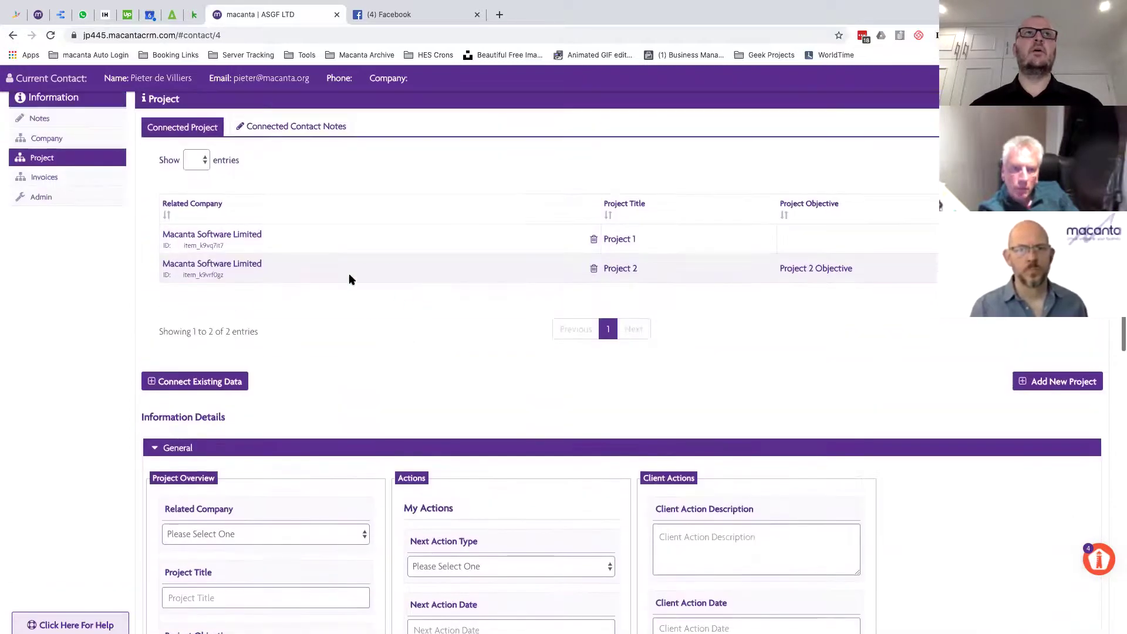
# - Open Project 1 from the connected projects and examine its contact relationships and file attachments
pyautogui.click(329, 236)
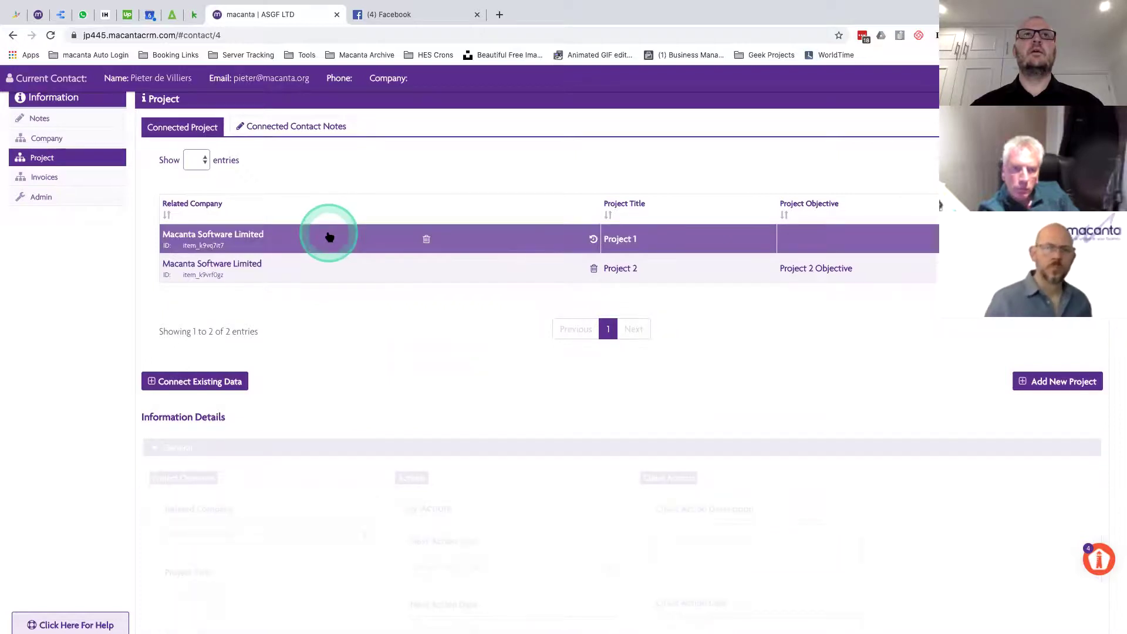
pyautogui.scroll(-10, 332, 351)
pyautogui.scroll(-5, 332, 355)
pyautogui.scroll(-1, 332, 351)
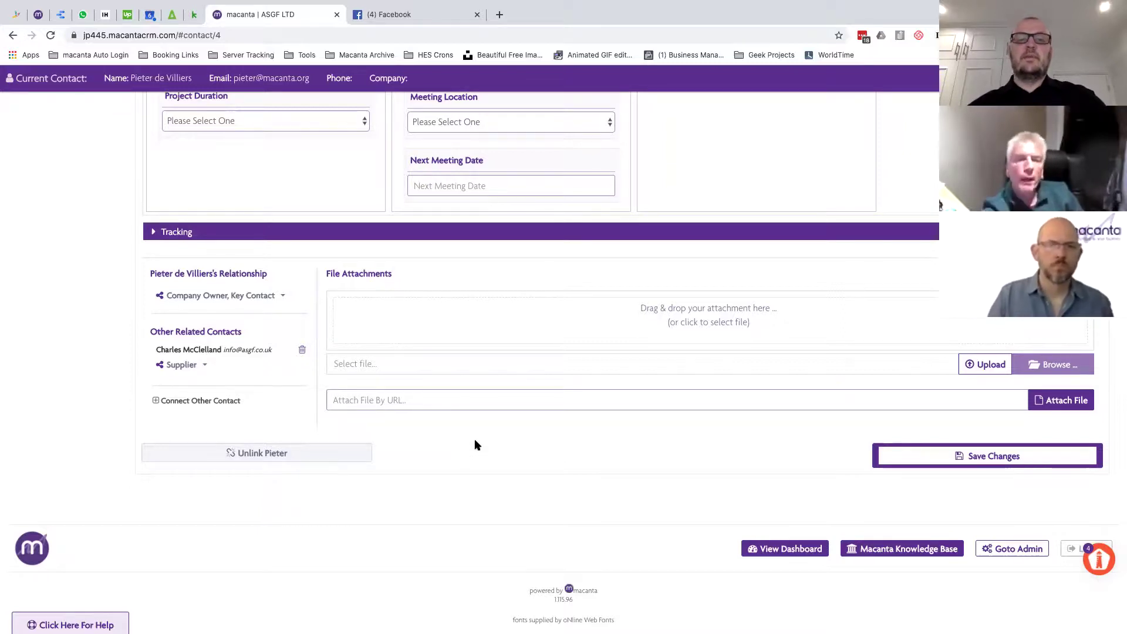
pyautogui.click(557, 528)
pyautogui.click(645, 412)
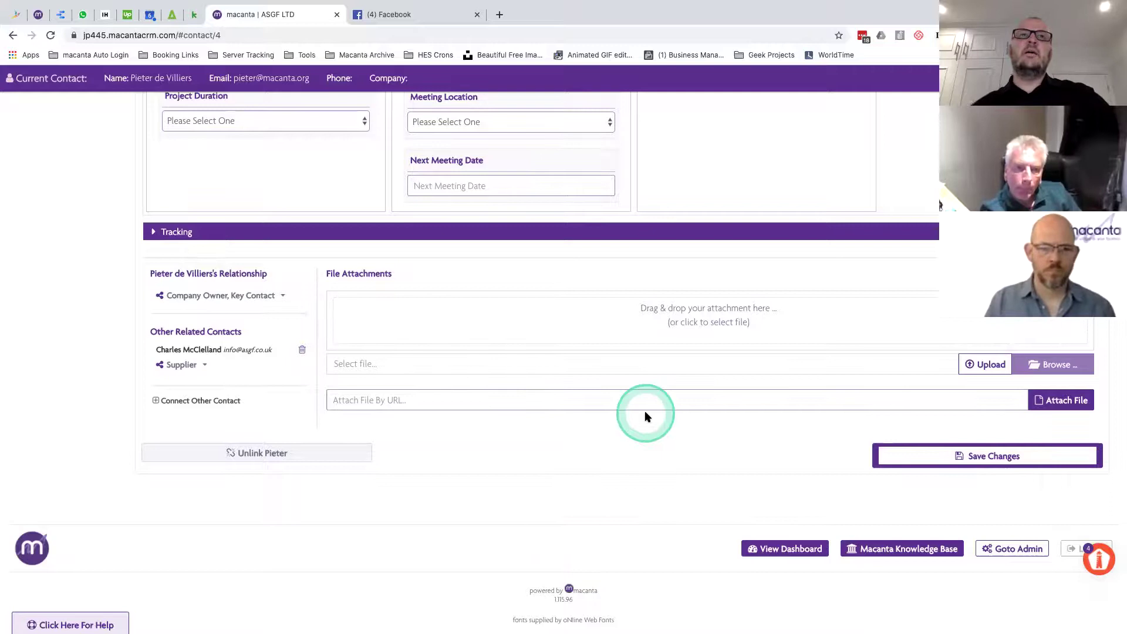
# - Open the connection relationship management in the admin settings
pyautogui.scroll(6, 645, 412)
pyautogui.scroll(6, 645, 412)
pyautogui.click(193, 267)
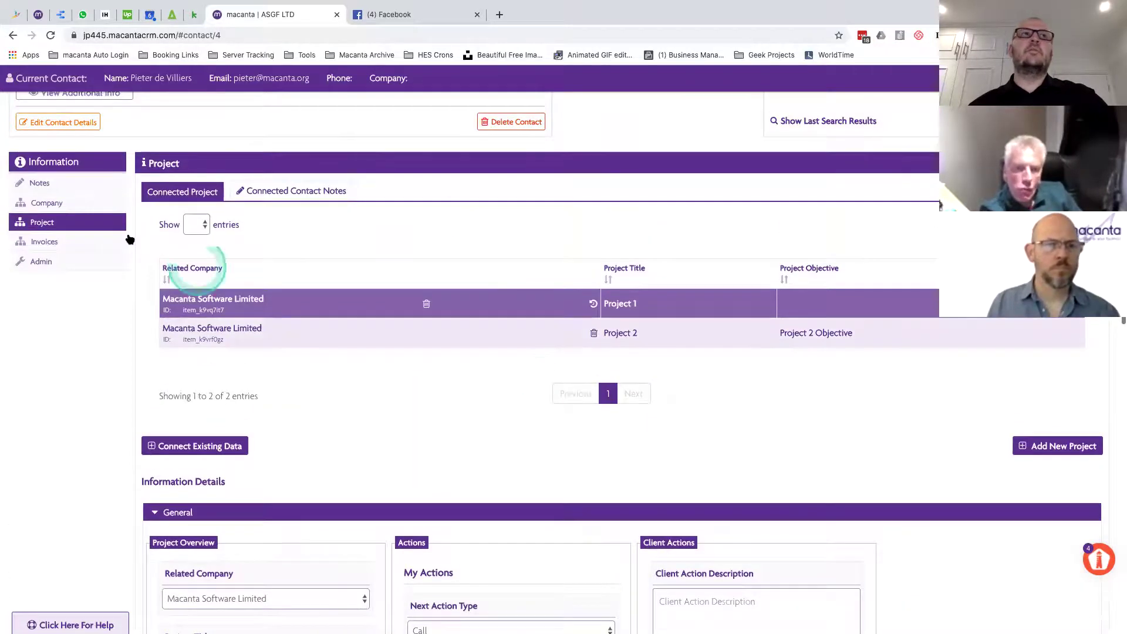
pyautogui.click(62, 261)
pyautogui.click(805, 238)
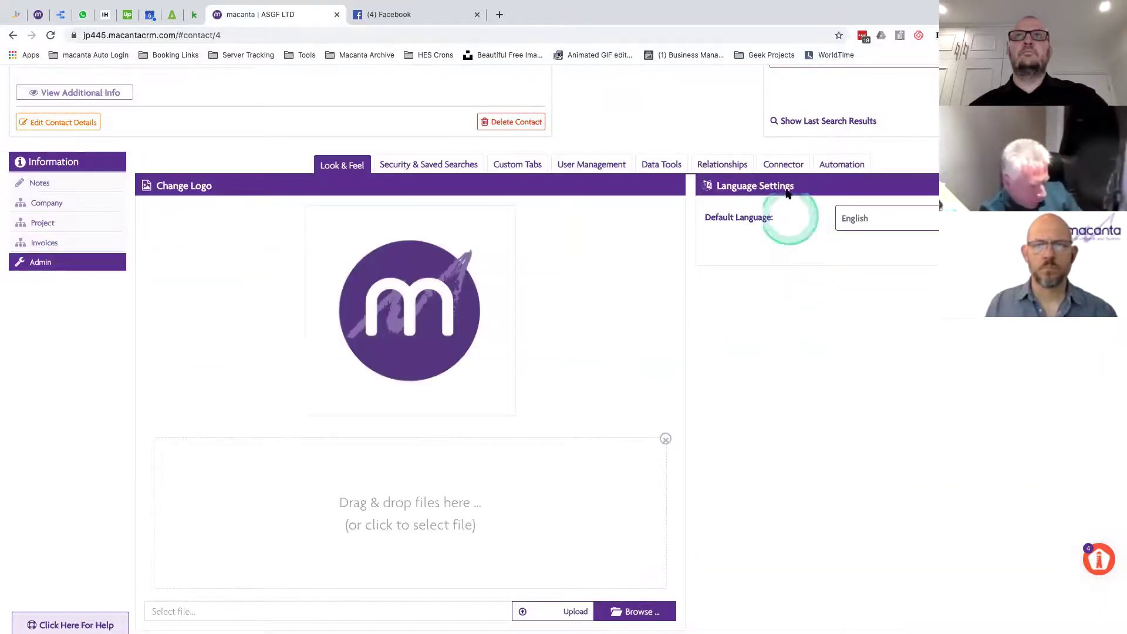
pyautogui.click(719, 163)
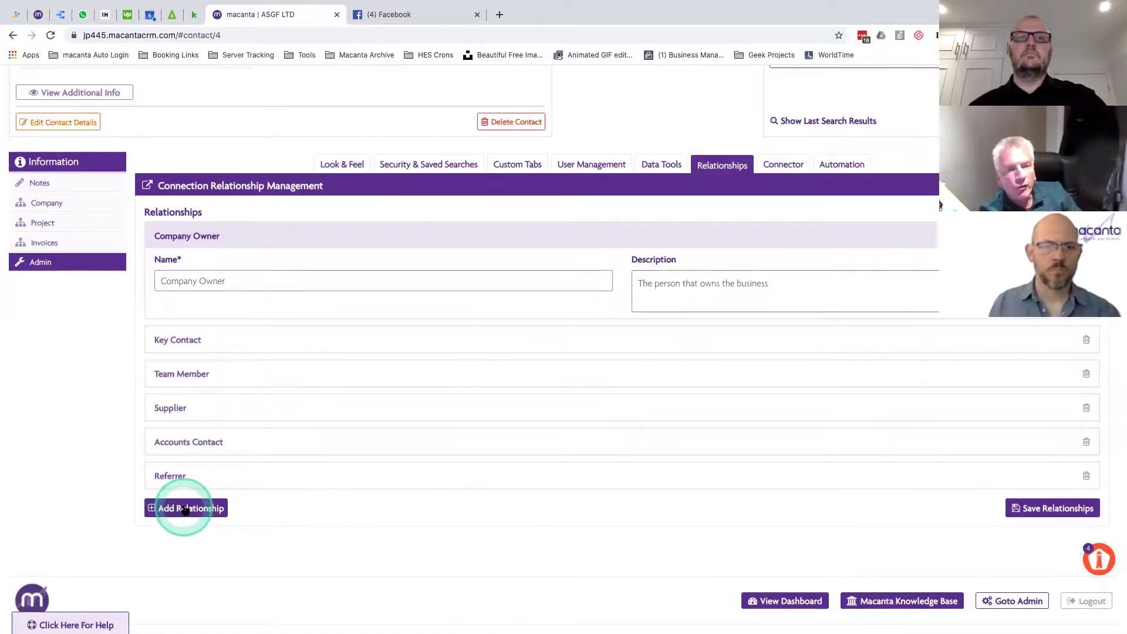
# - Add a relationship named ASGF Project Lead and save the relationships
pyautogui.click(184, 508)
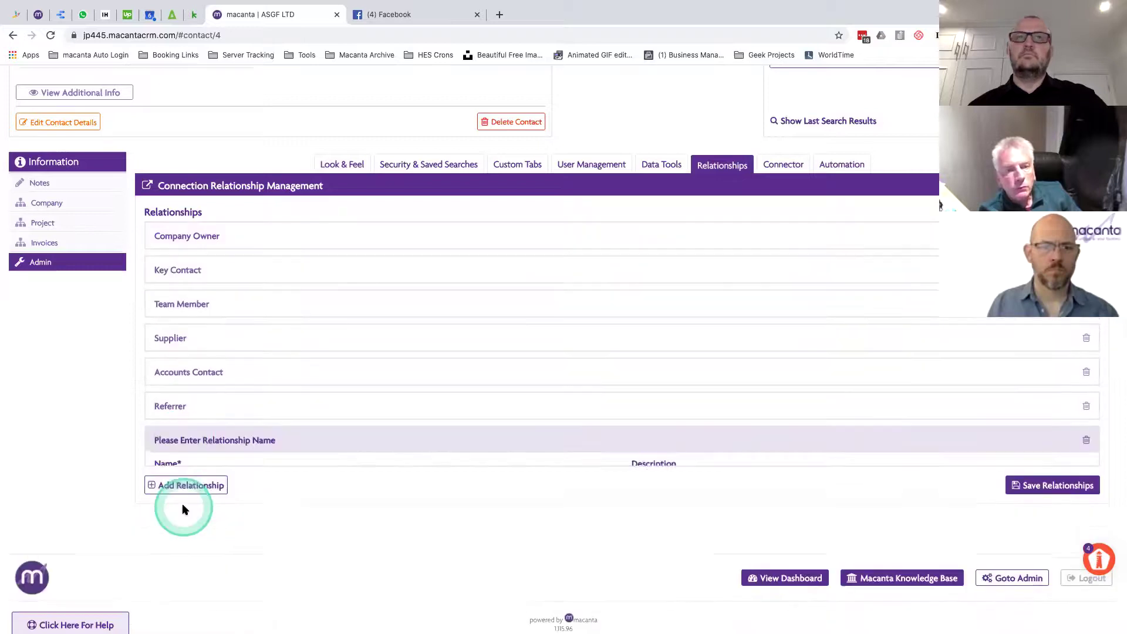
pyautogui.click(212, 484)
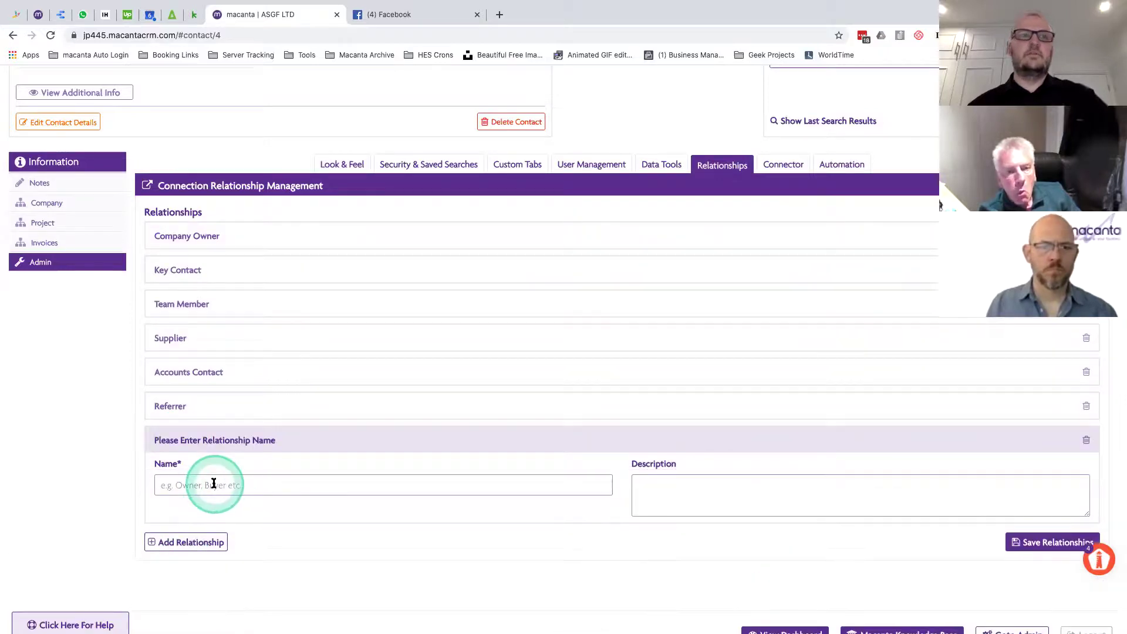
pyautogui.write('ASGF Project ')
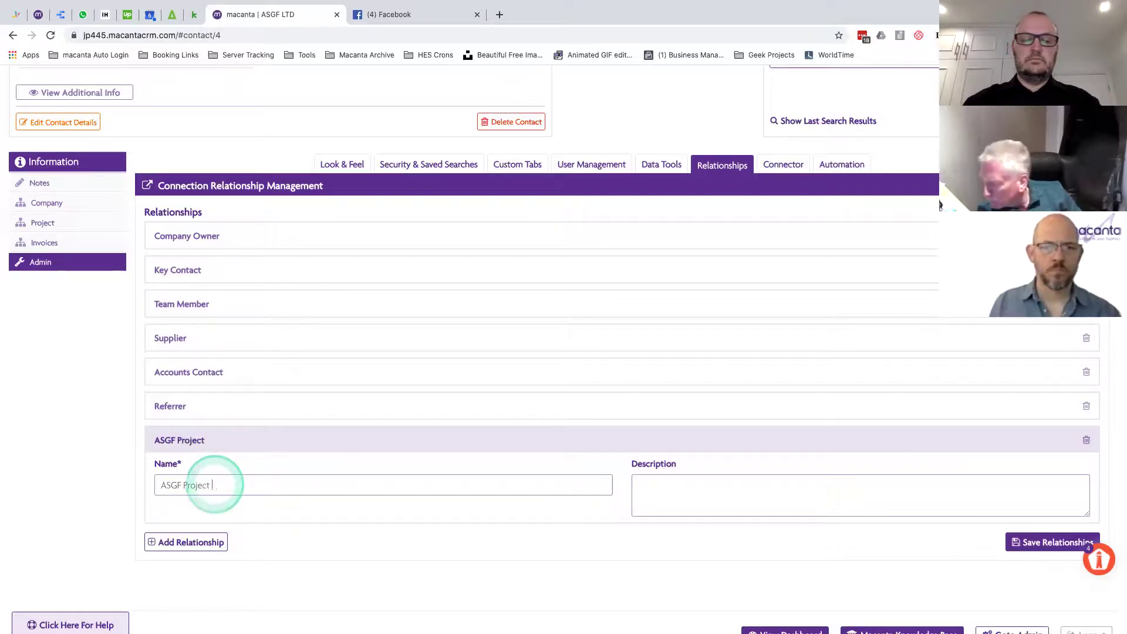
pyautogui.write('Lead')
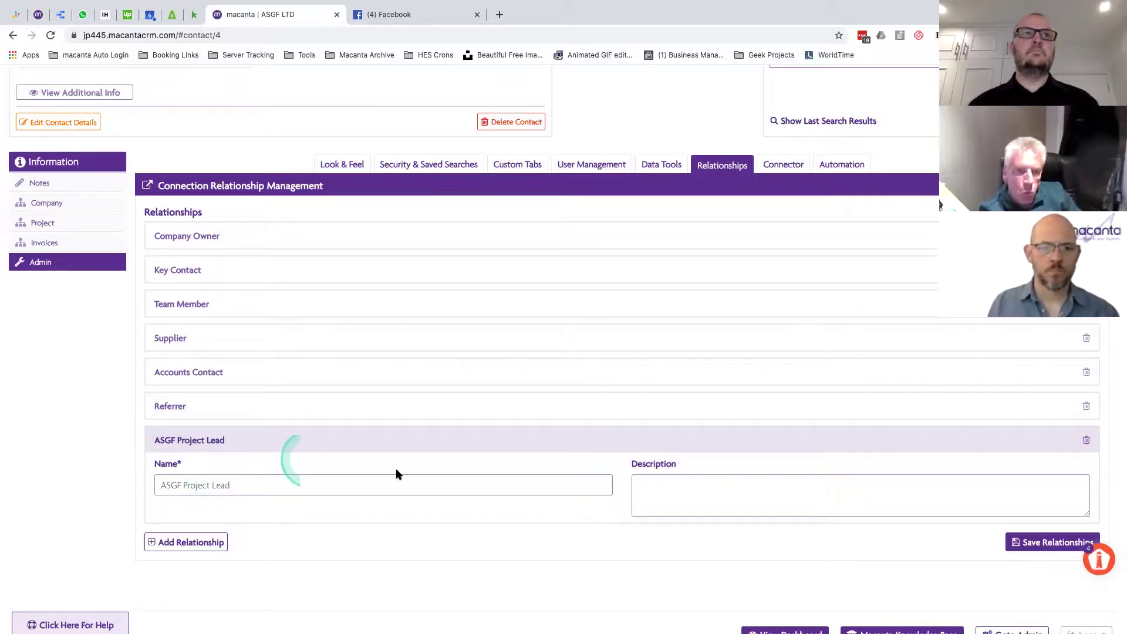
pyautogui.click(1013, 545)
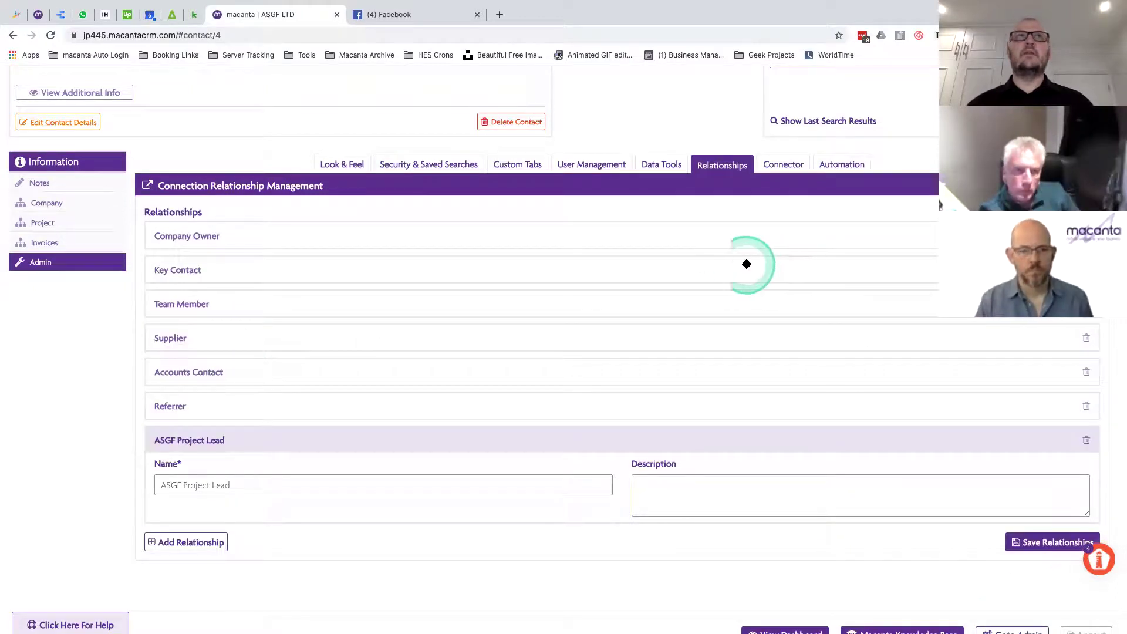
# - Reload the page, open the Project connected info for editing and enable ASGF Project Lead in its relationship options
pyautogui.click(52, 38)
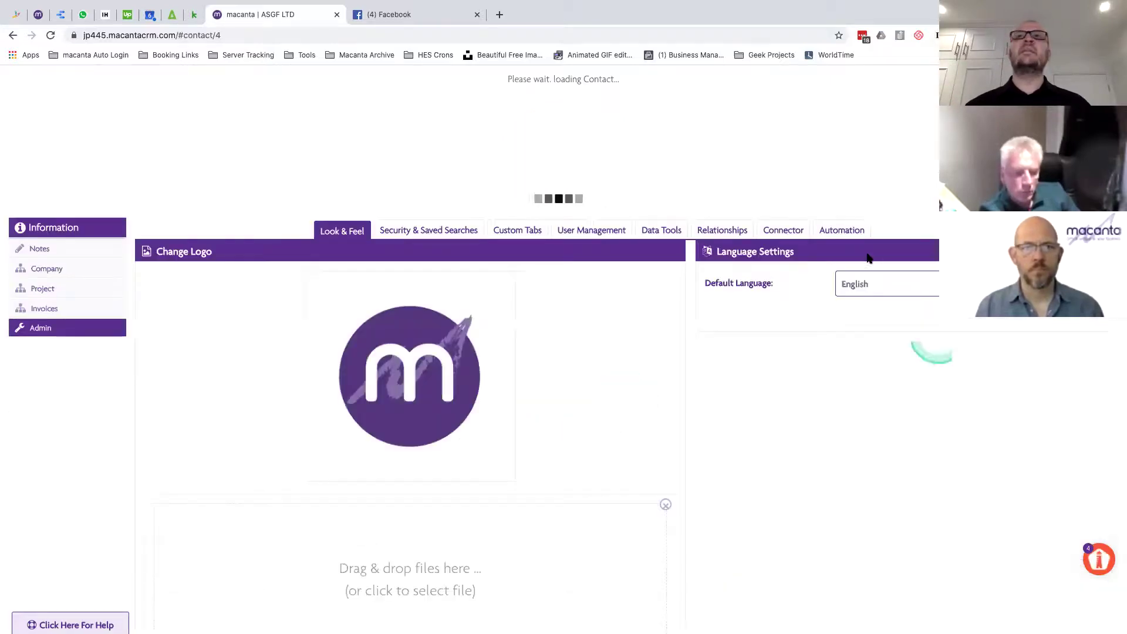
pyautogui.click(781, 230)
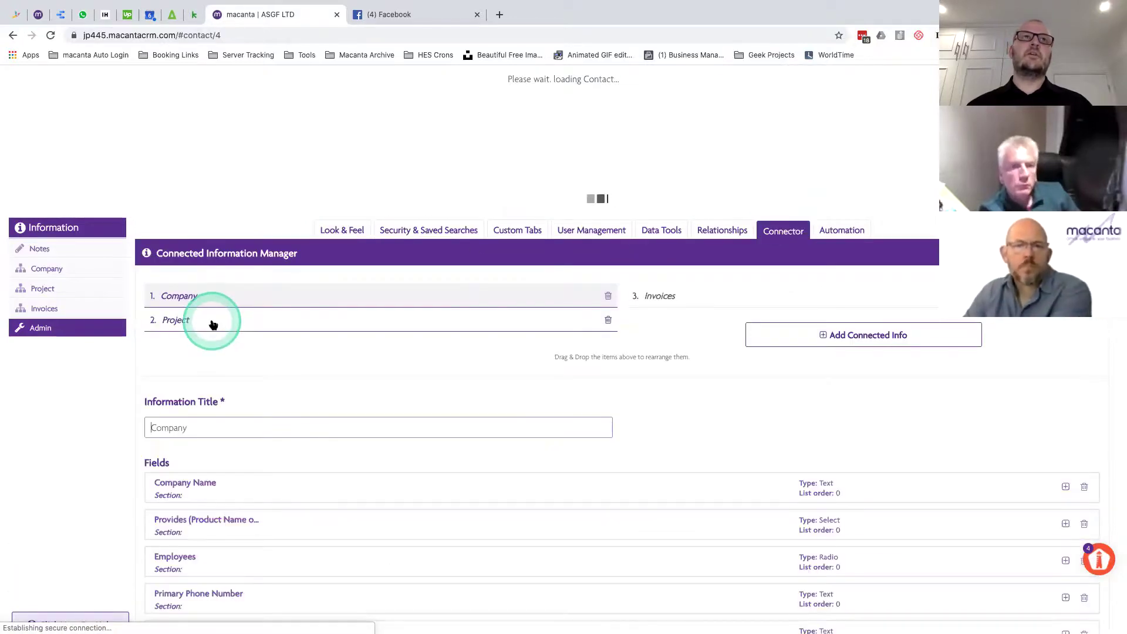
pyautogui.click(213, 324)
pyautogui.scroll(-7, 212, 321)
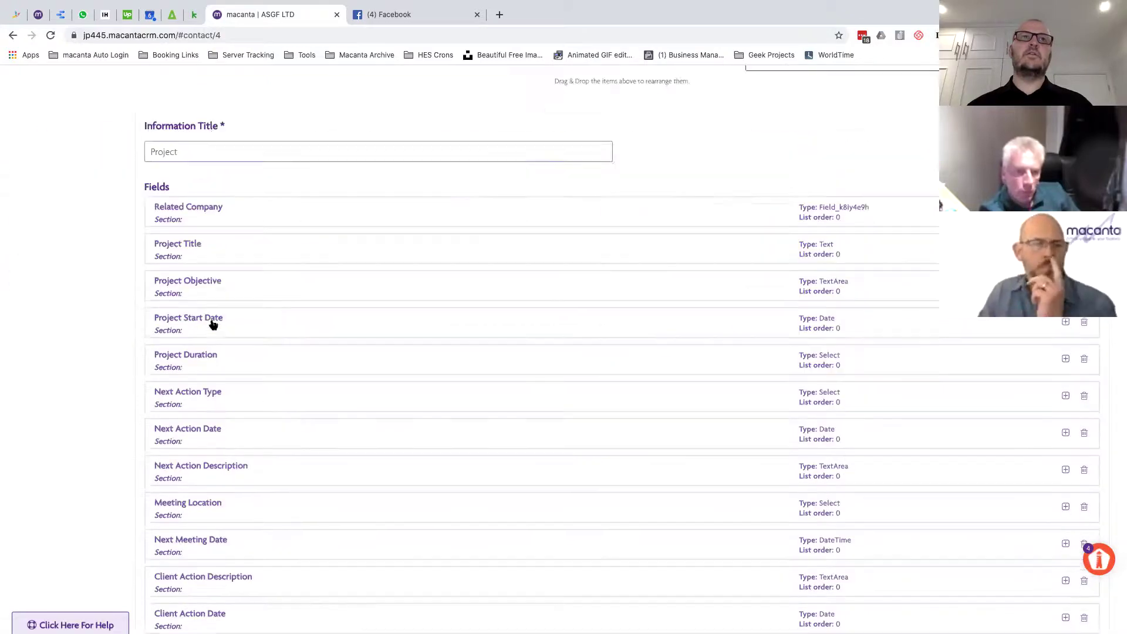
pyautogui.scroll(-5, 211, 321)
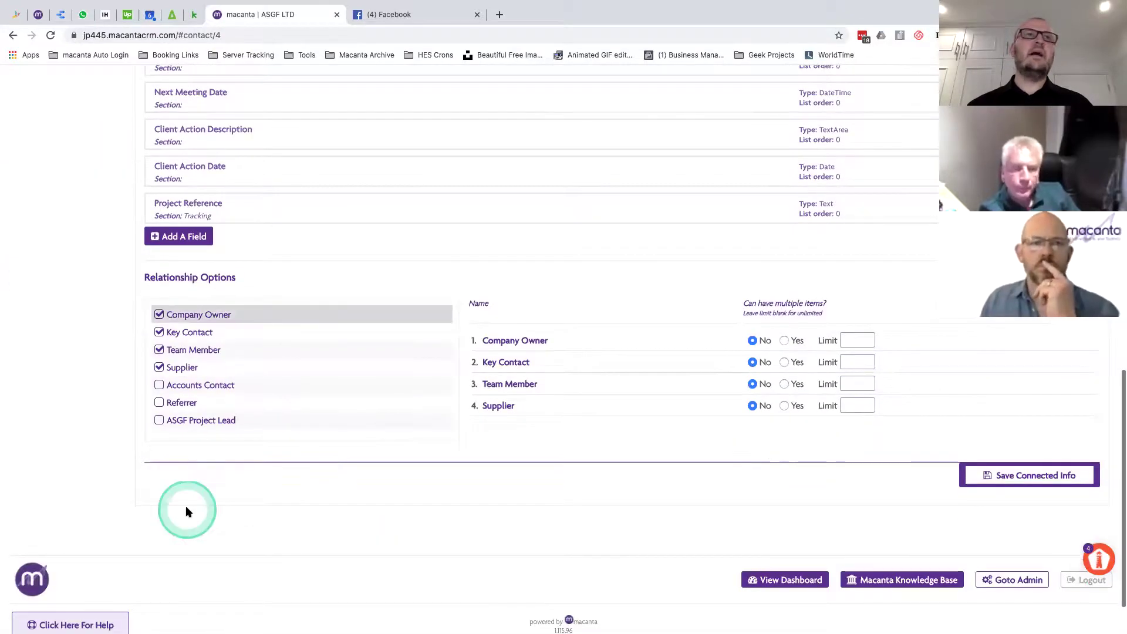
pyautogui.click(159, 420)
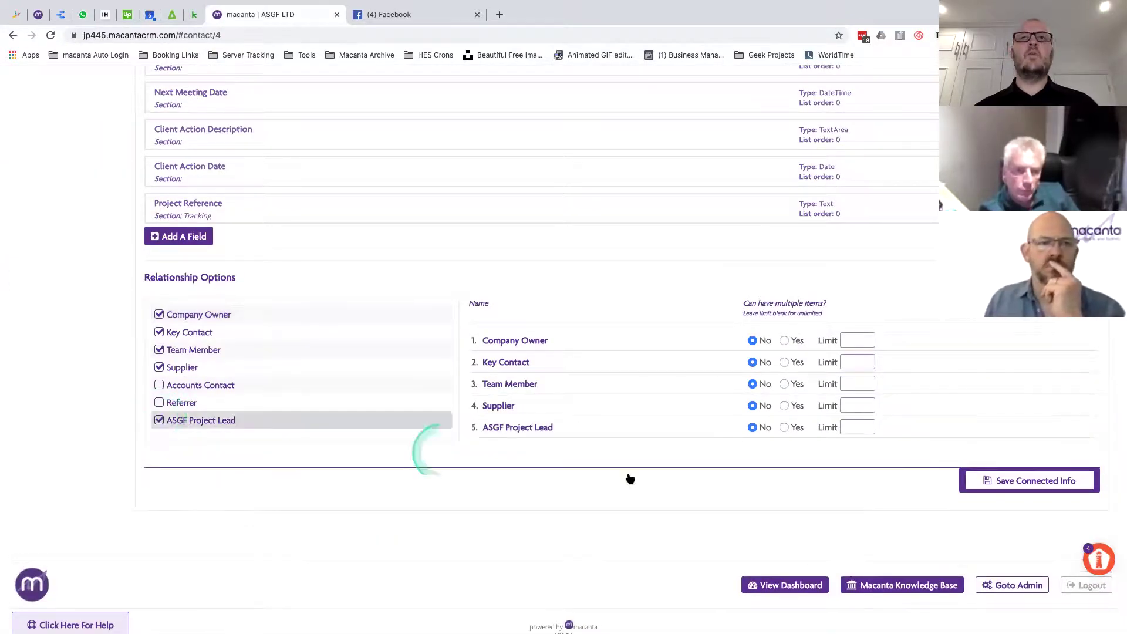
pyautogui.click(685, 471)
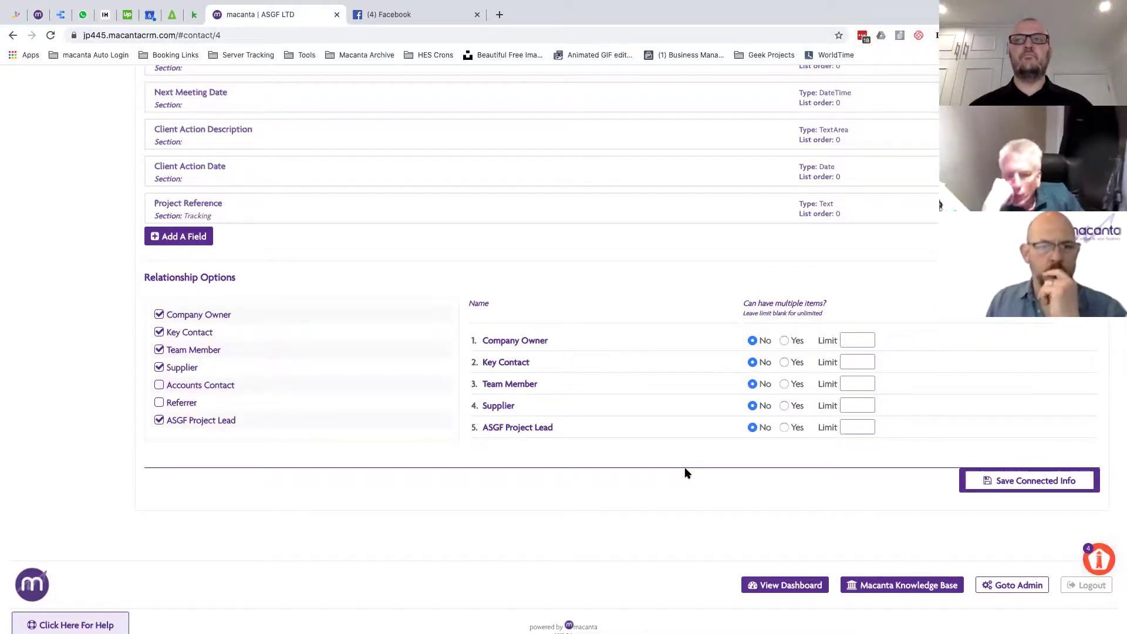
pyautogui.click(1012, 482)
pyautogui.click(750, 480)
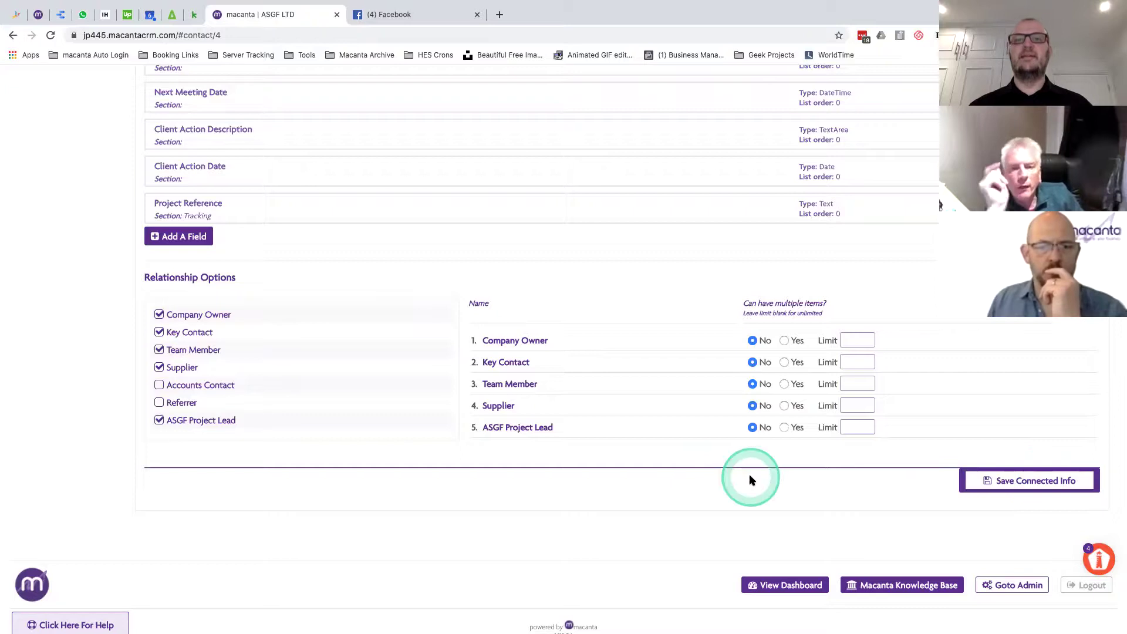
pyautogui.click(857, 484)
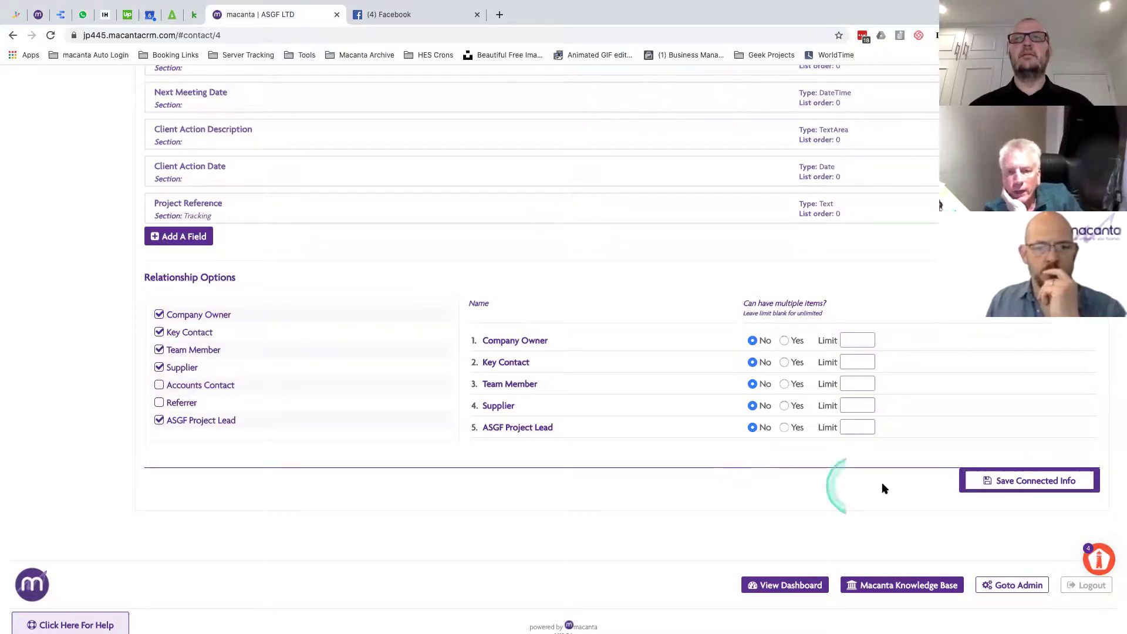
pyautogui.click(1012, 481)
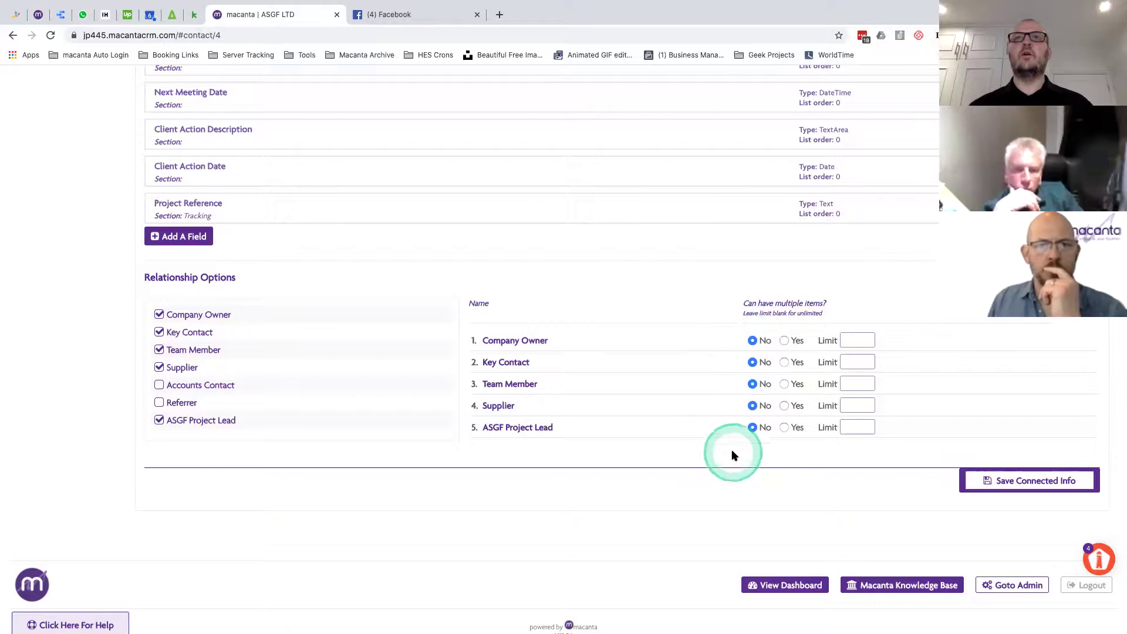
# - Allow multiple items for the Team Member and Supplier relationships and save the Project connected info
pyautogui.click(784, 384)
pyautogui.click(785, 406)
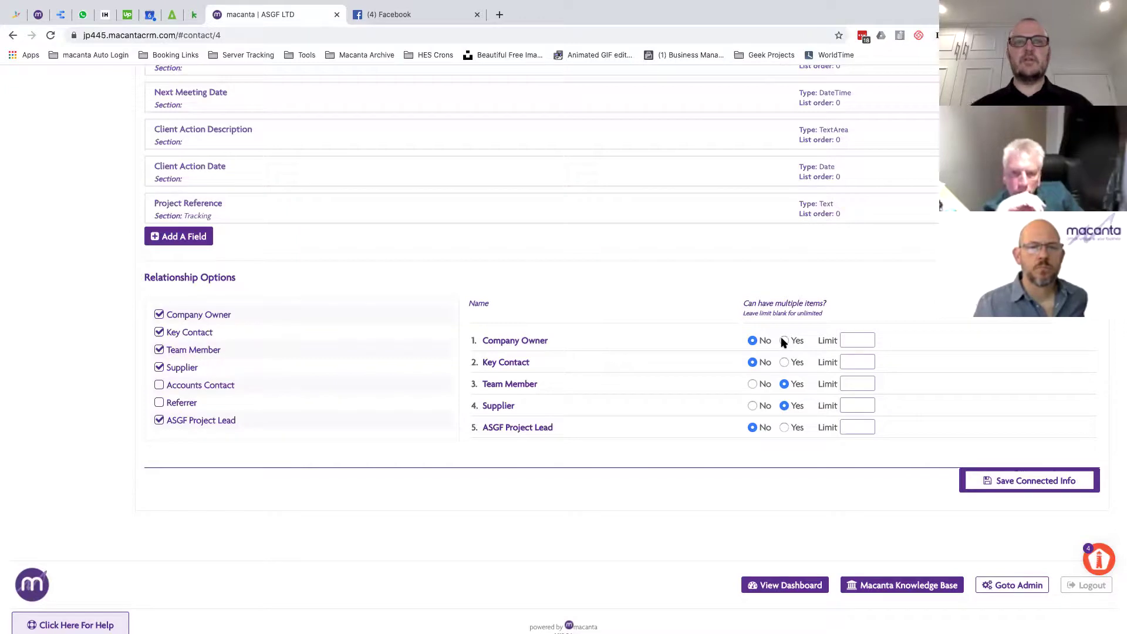
pyautogui.click(991, 481)
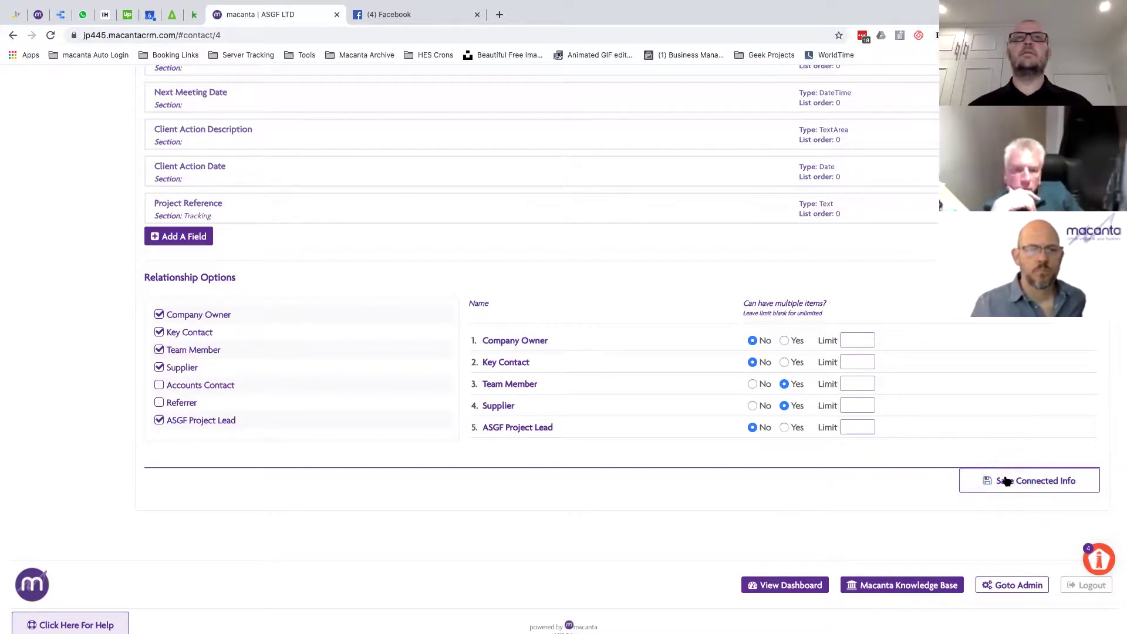
pyautogui.click(1006, 481)
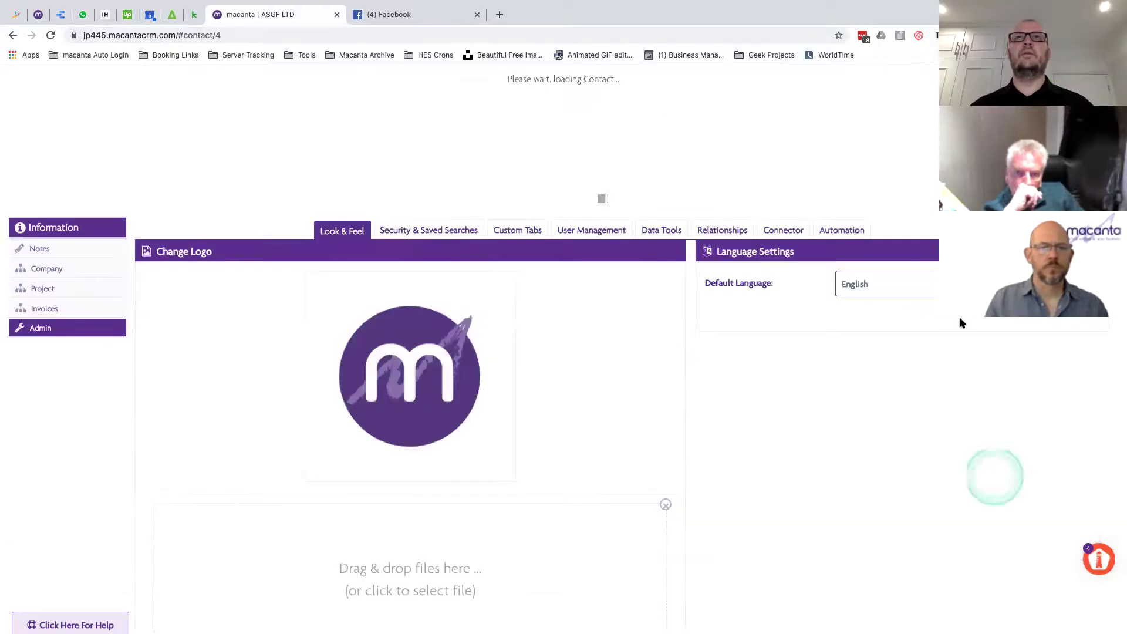
# - In Project 1, replace the other related contact's Supplier relationship with ASGF Project Lead and save the changes
pyautogui.click(34, 288)
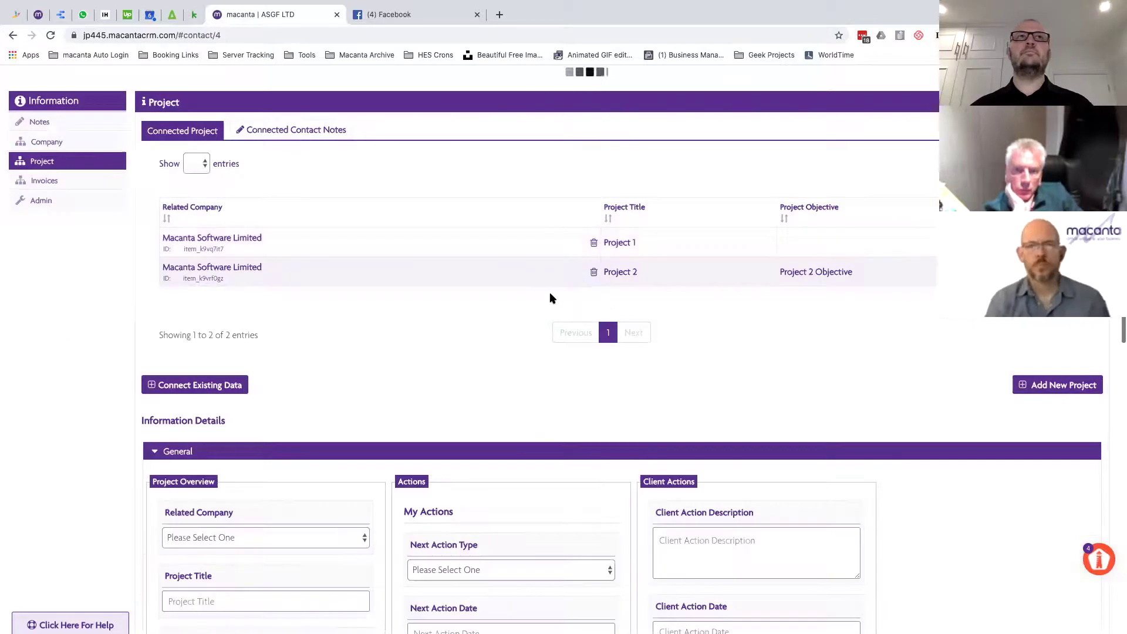
pyautogui.click(432, 244)
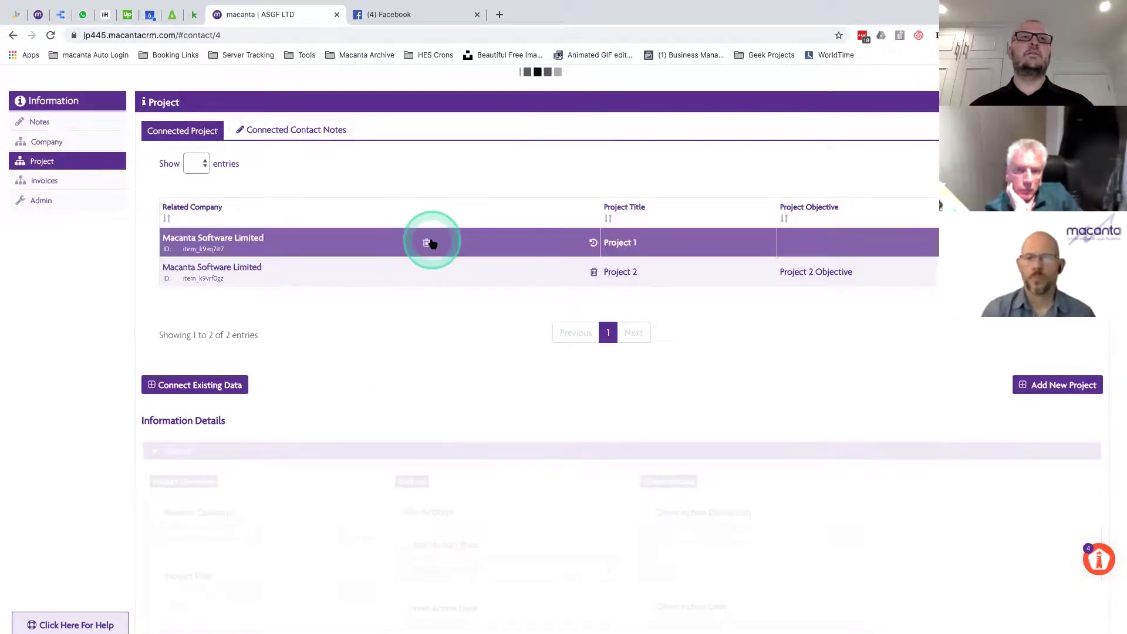
pyautogui.scroll(-6, 340, 387)
pyautogui.scroll(-5, 343, 390)
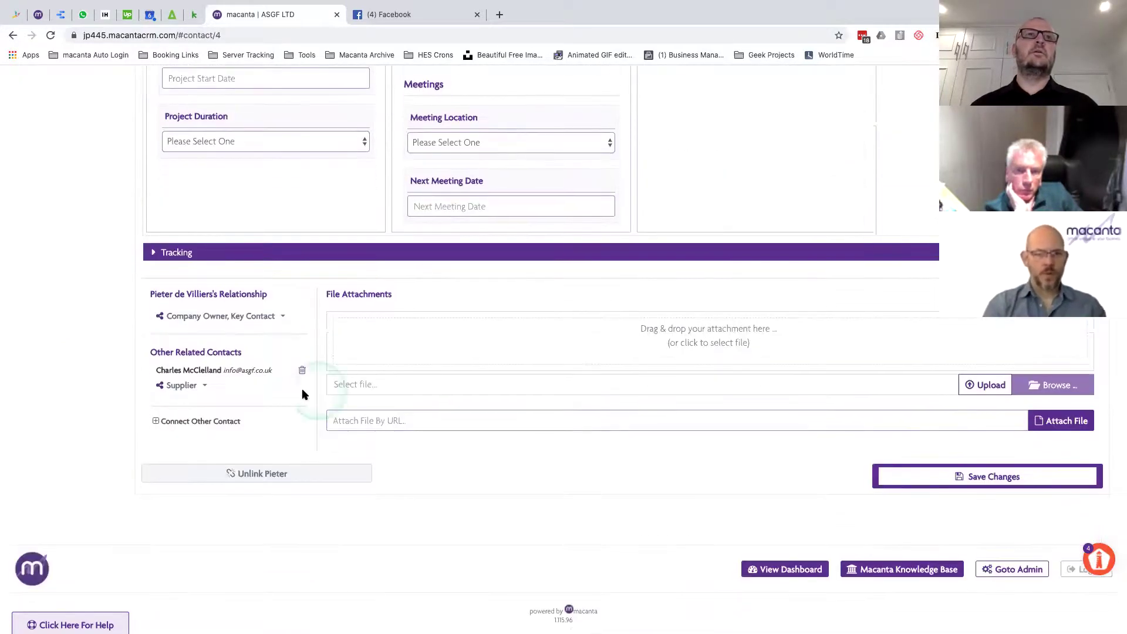
pyautogui.click(204, 386)
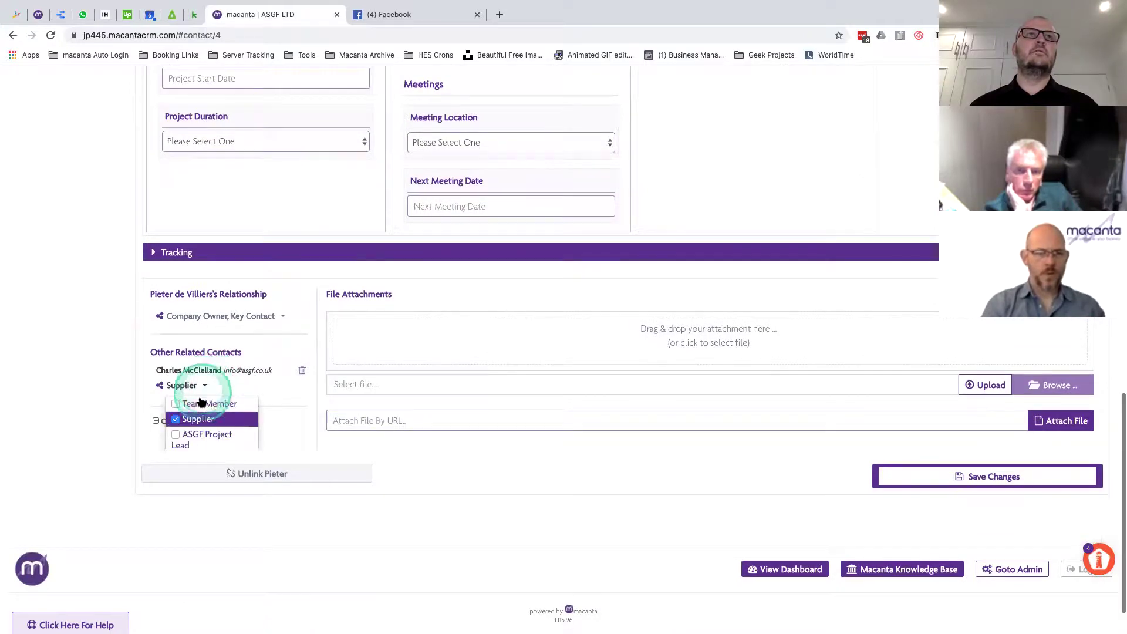
pyautogui.click(174, 436)
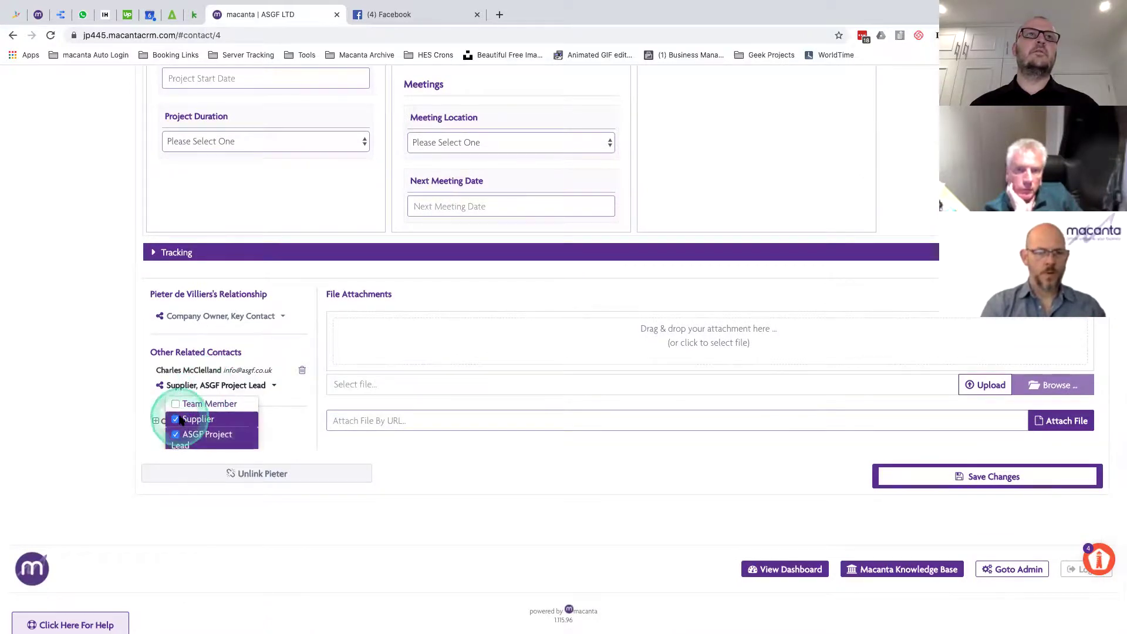
pyautogui.click(179, 420)
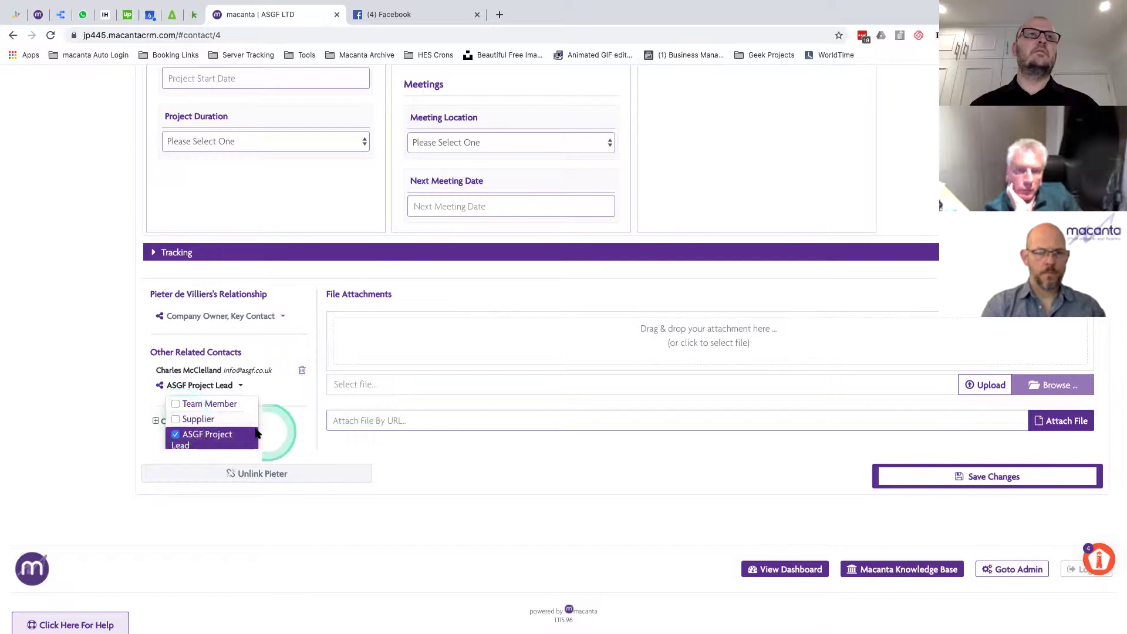
pyautogui.scroll(-1, 203, 426)
pyautogui.click(403, 449)
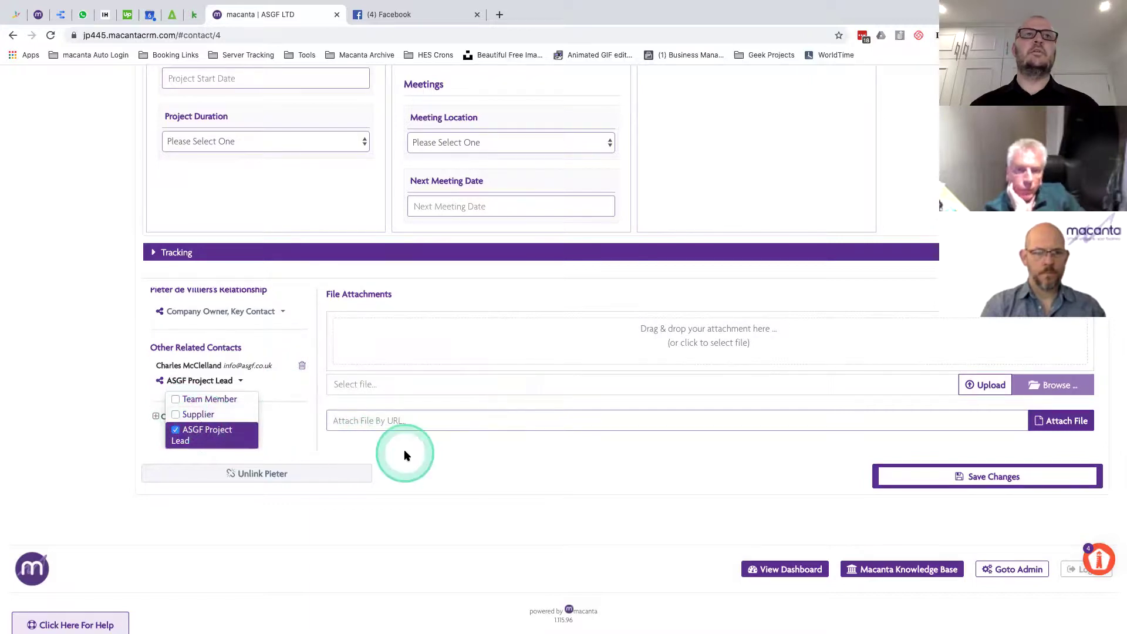
pyautogui.click(943, 476)
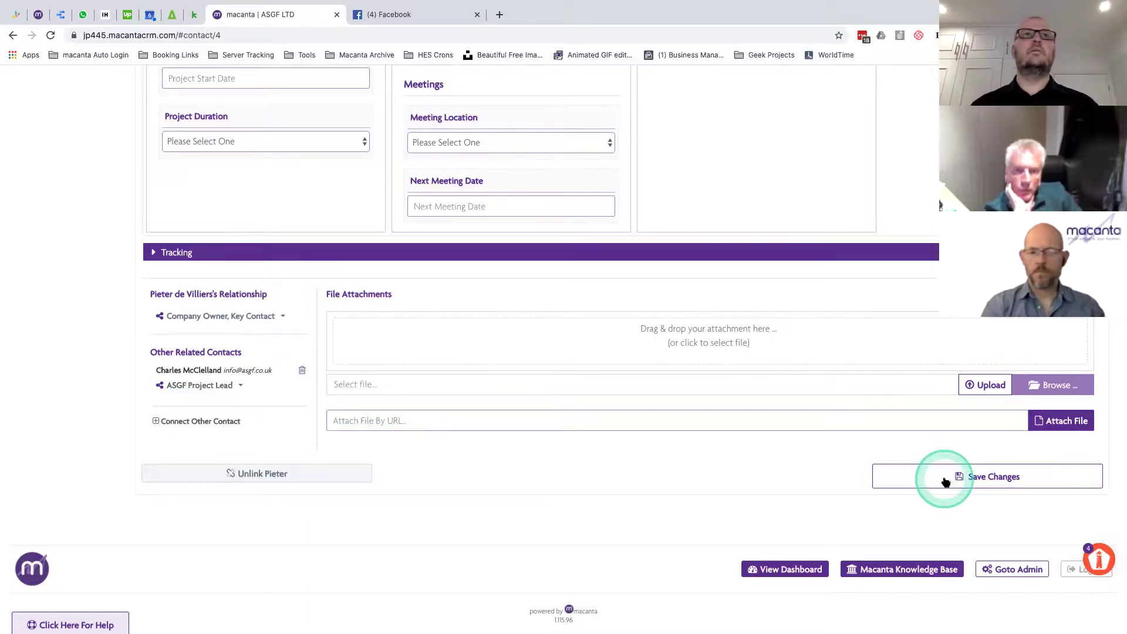
# - Open Project 2, search for the other contact by first name and connect that contact to the project
pyautogui.click(382, 302)
pyautogui.scroll(9, 382, 302)
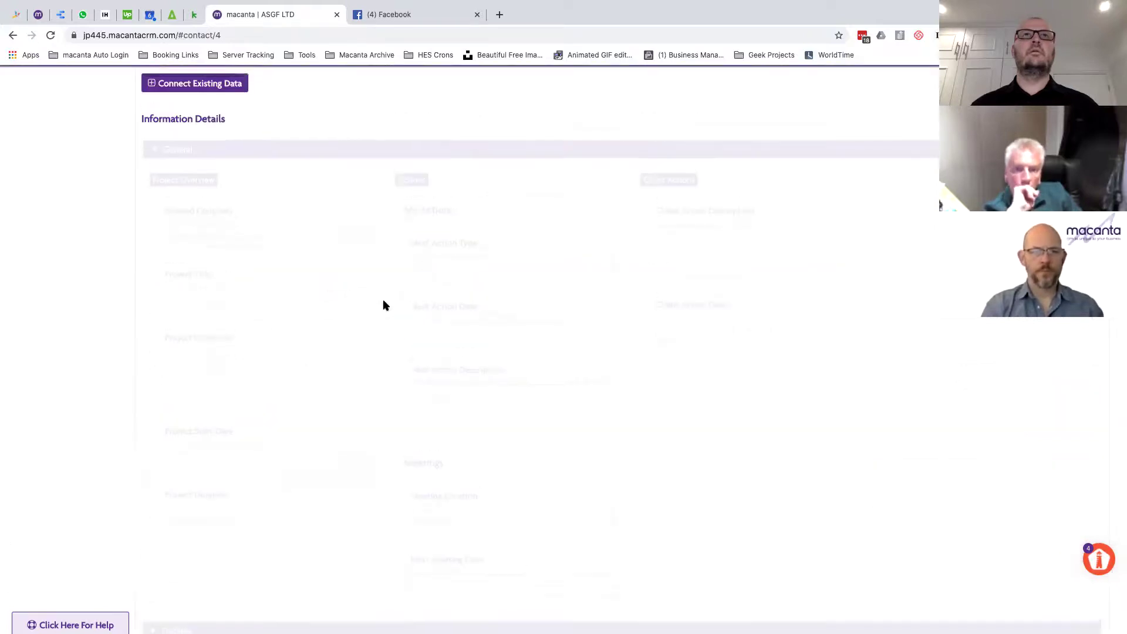
pyautogui.click(425, 138)
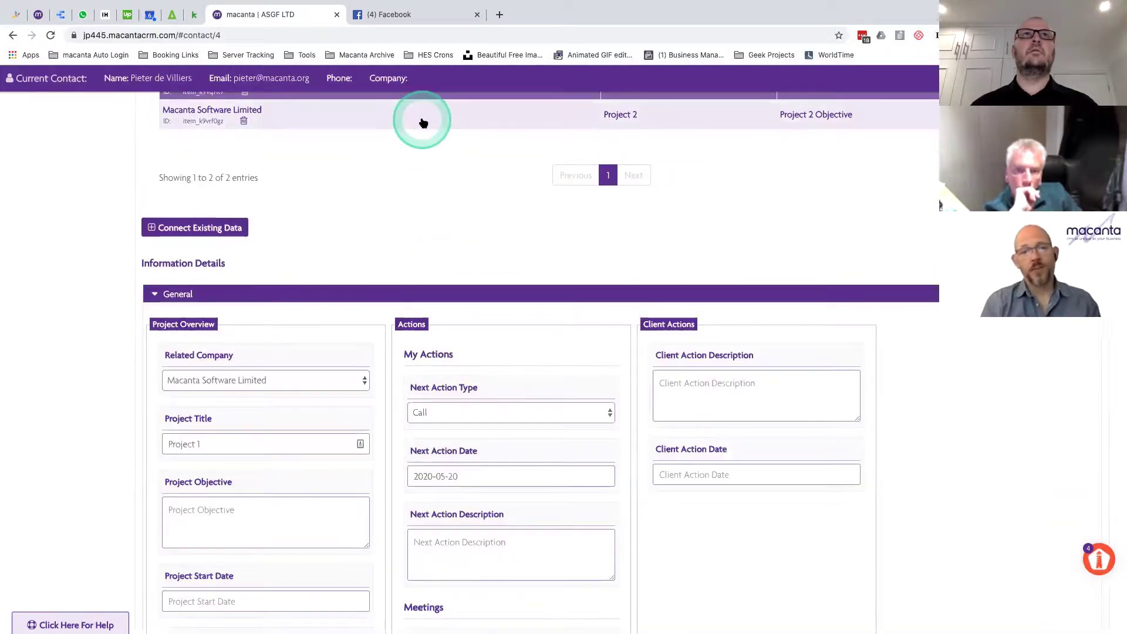
pyautogui.click(479, 314)
pyautogui.scroll(-8, 479, 314)
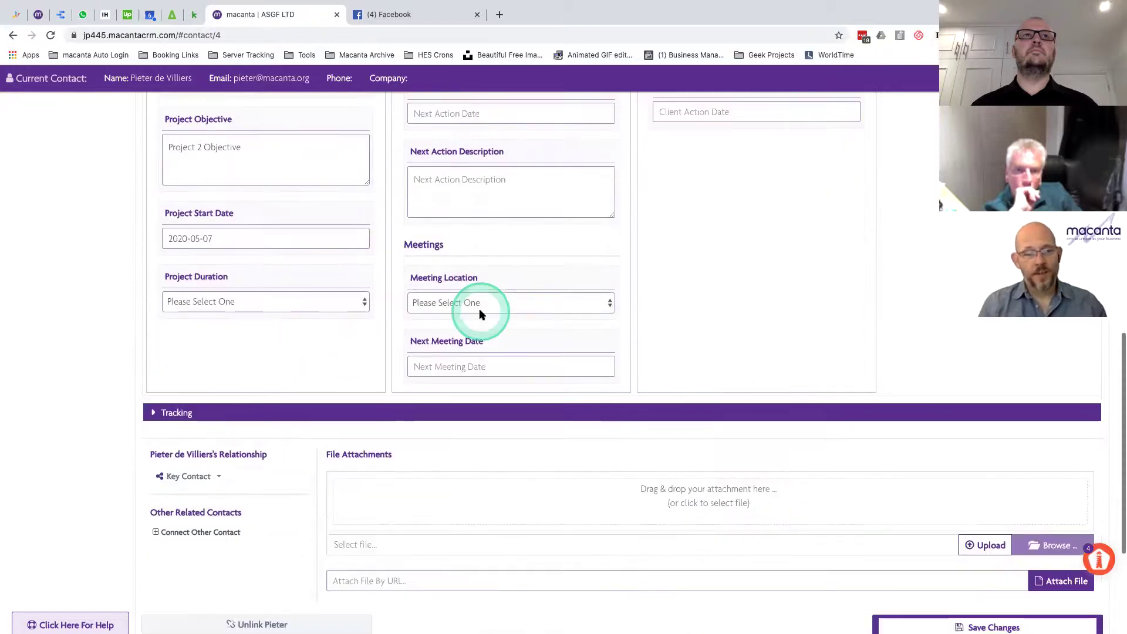
pyautogui.click(200, 430)
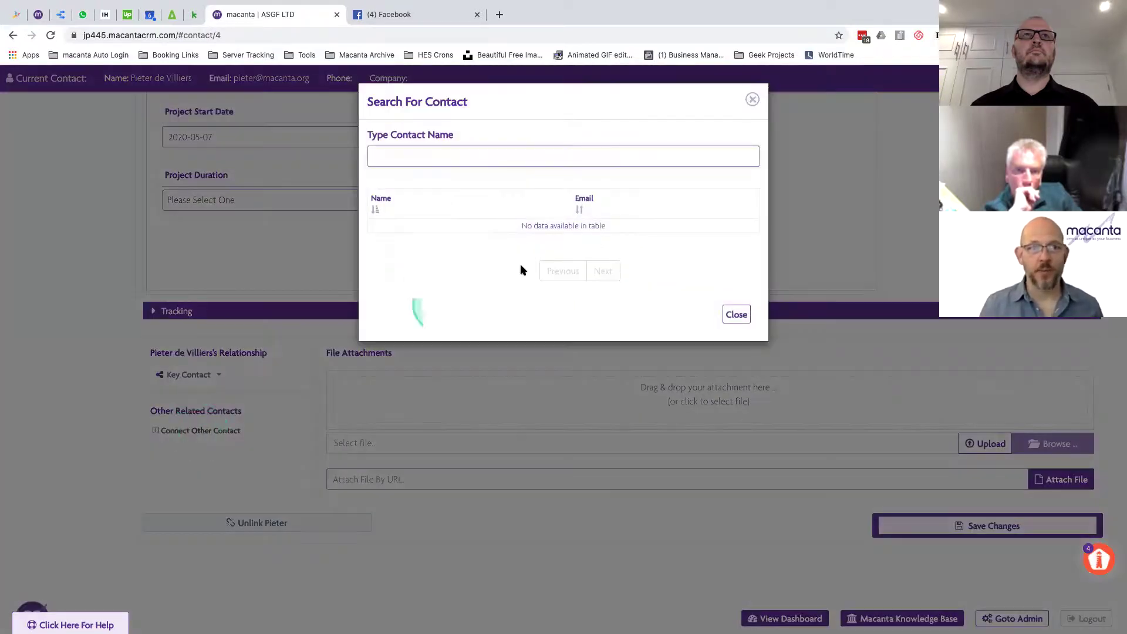
pyautogui.click(448, 156)
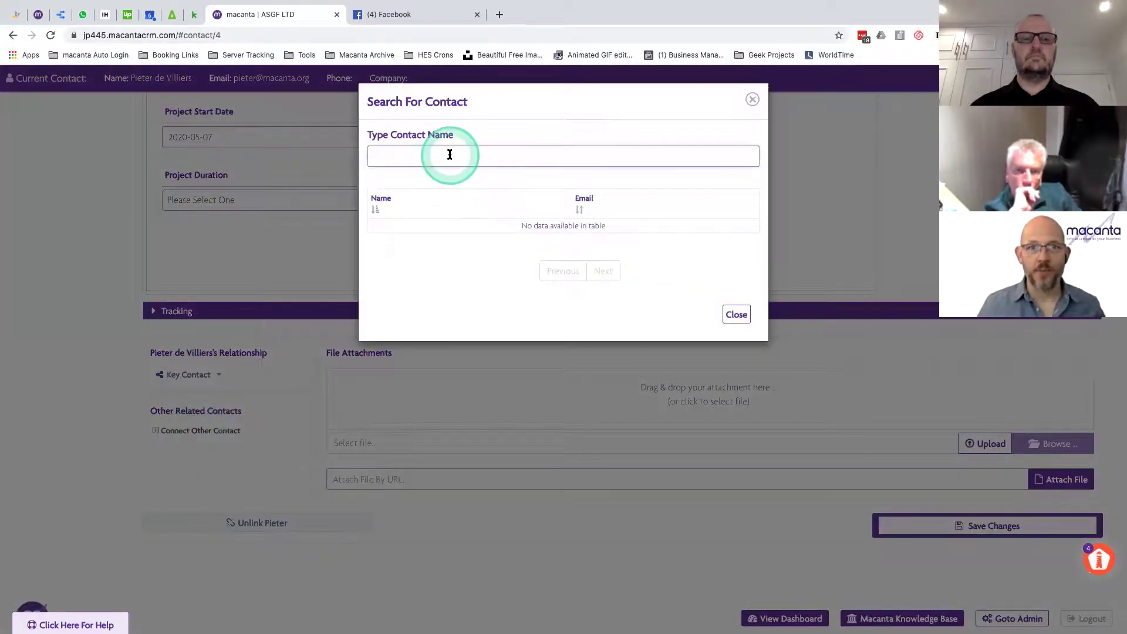
pyautogui.write('charles')
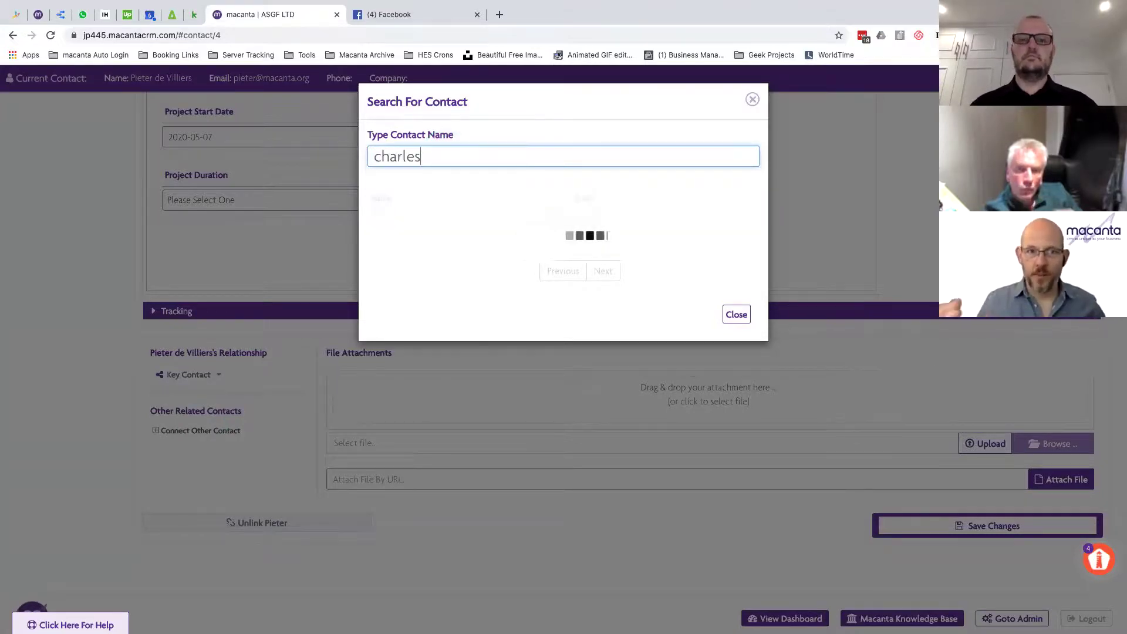
pyautogui.click(482, 163)
pyautogui.click(432, 225)
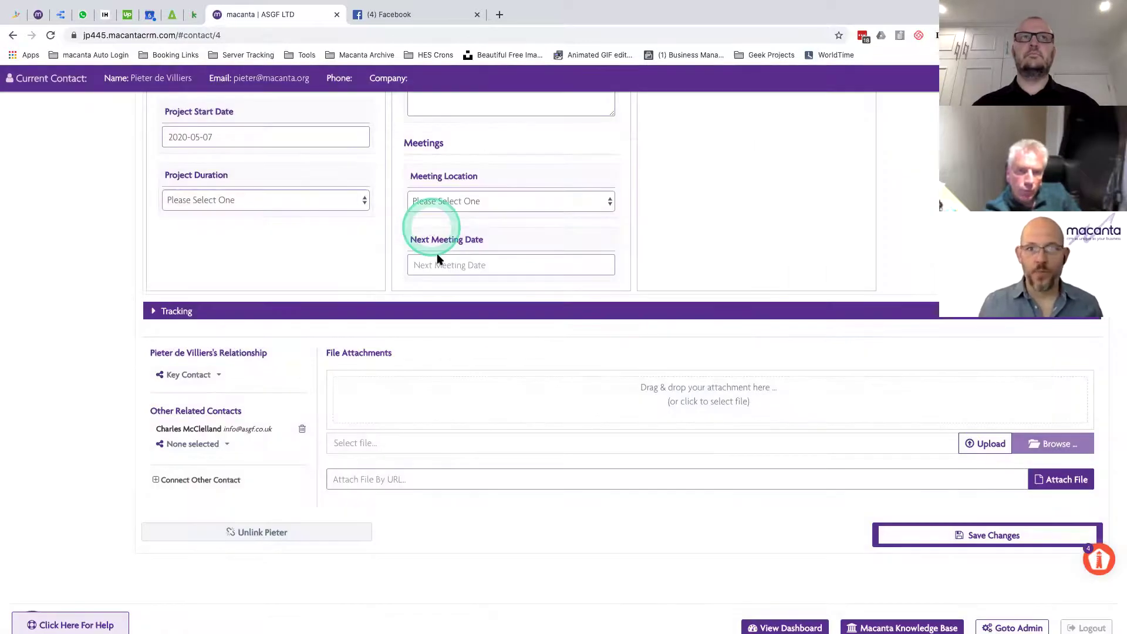
# - Assign the ASGF Project Lead relationship to Project 2's newly connected contact and save the changes
pyautogui.click(227, 445)
pyautogui.click(211, 487)
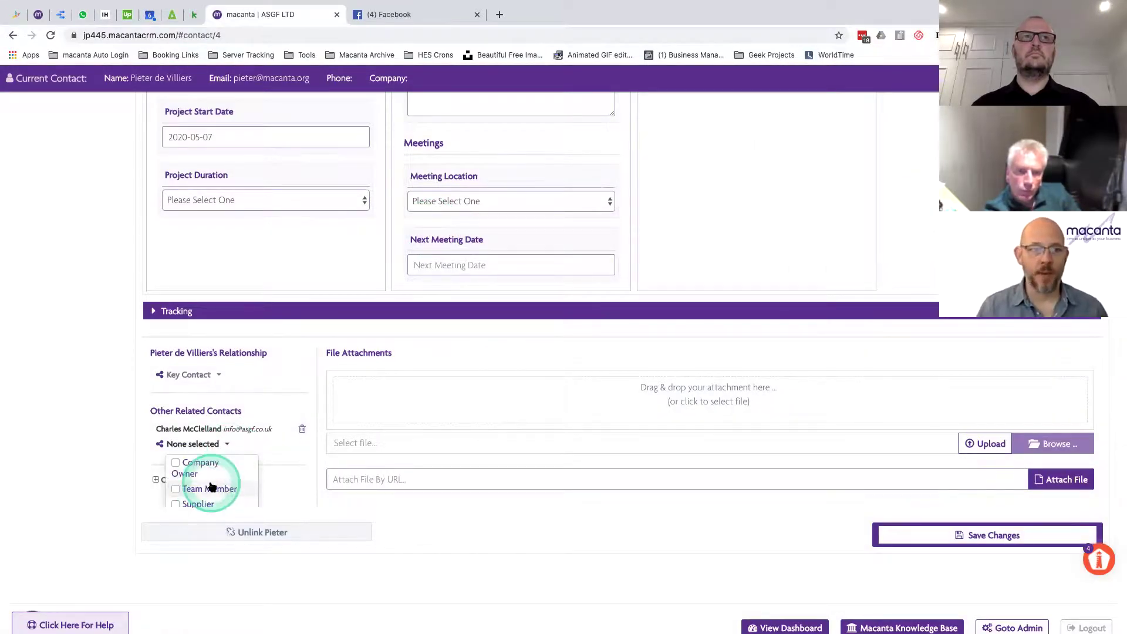
pyautogui.scroll(-1, 212, 486)
pyautogui.click(187, 491)
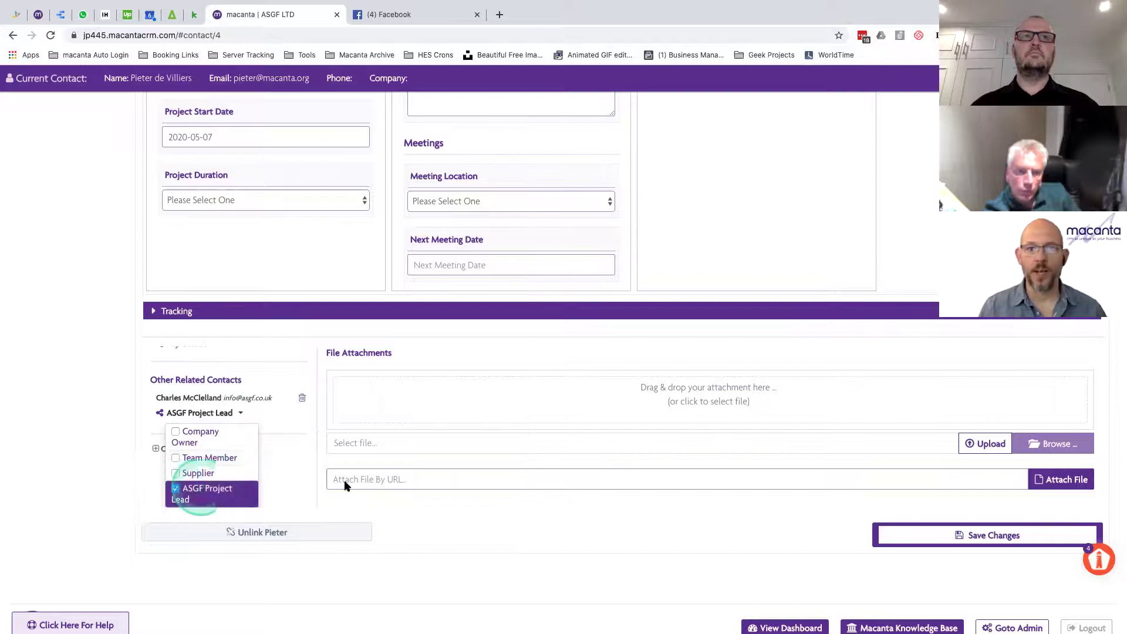
pyautogui.click(530, 502)
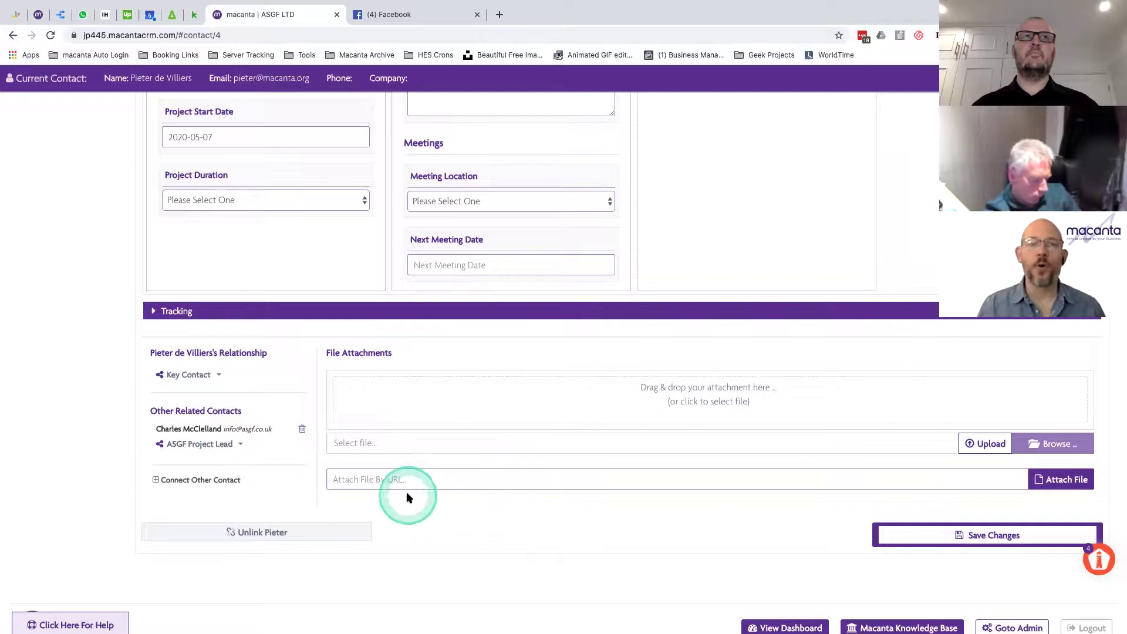
pyautogui.click(935, 537)
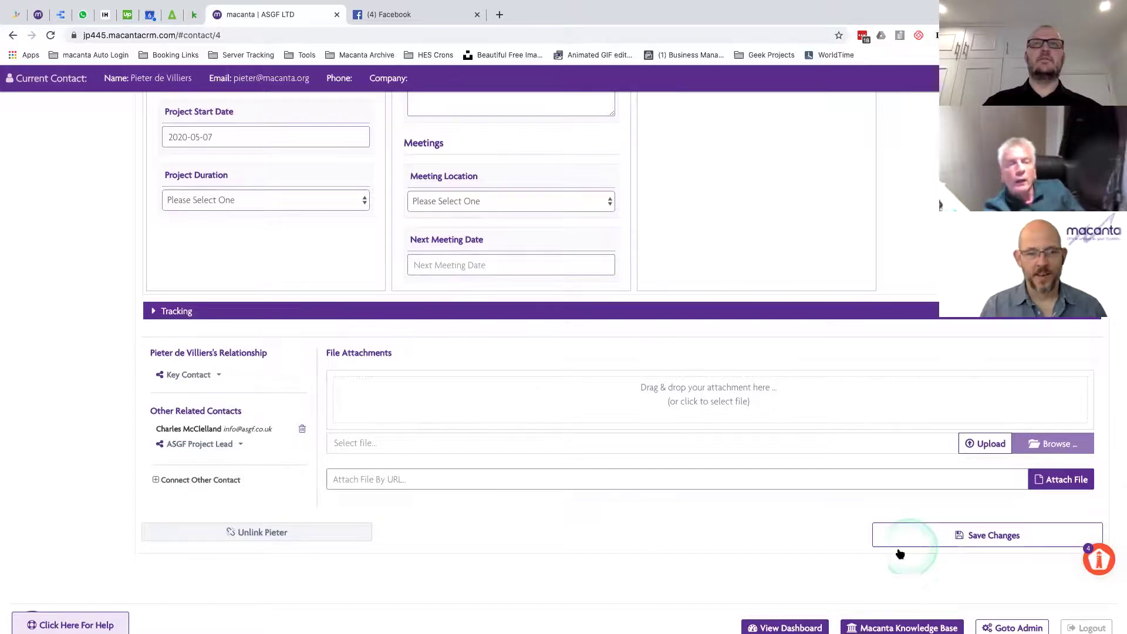
# - Add a Macanta query in the admin's saved searches settings and name it Next Actions This Week
pyautogui.click(596, 523)
pyautogui.scroll(10, 595, 525)
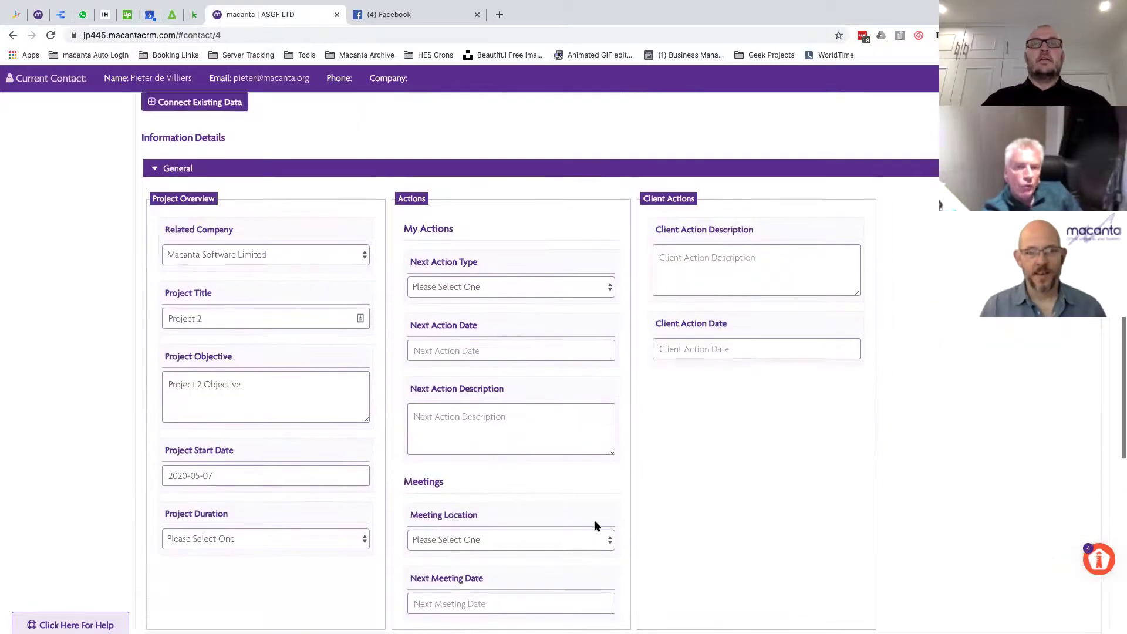
pyautogui.scroll(-4, 595, 525)
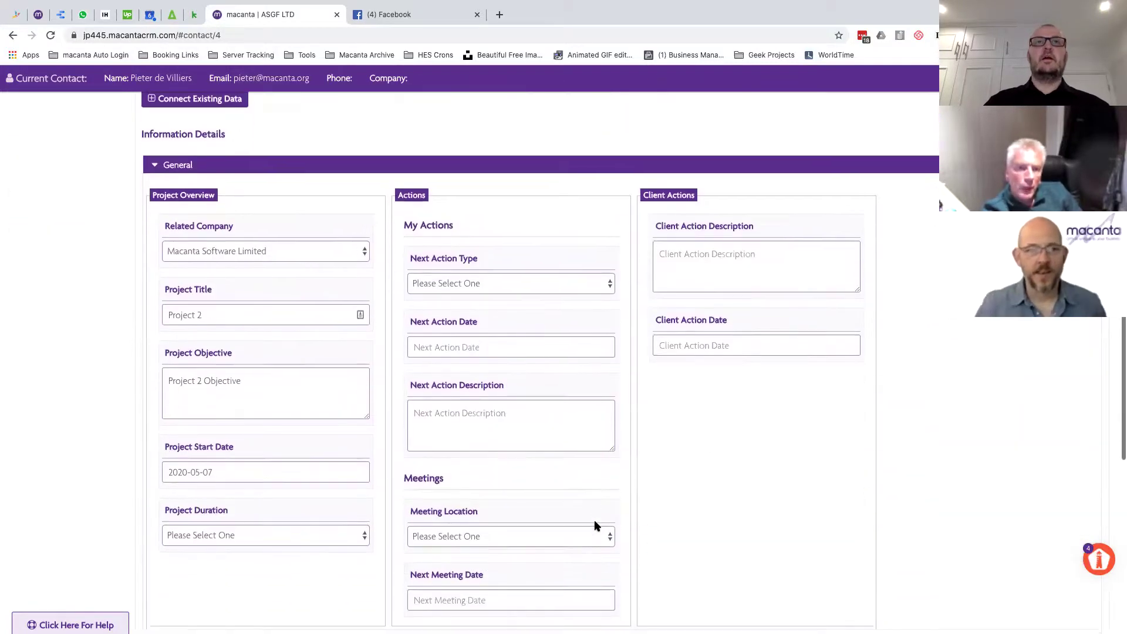
pyautogui.scroll(8, 595, 525)
pyautogui.click(43, 319)
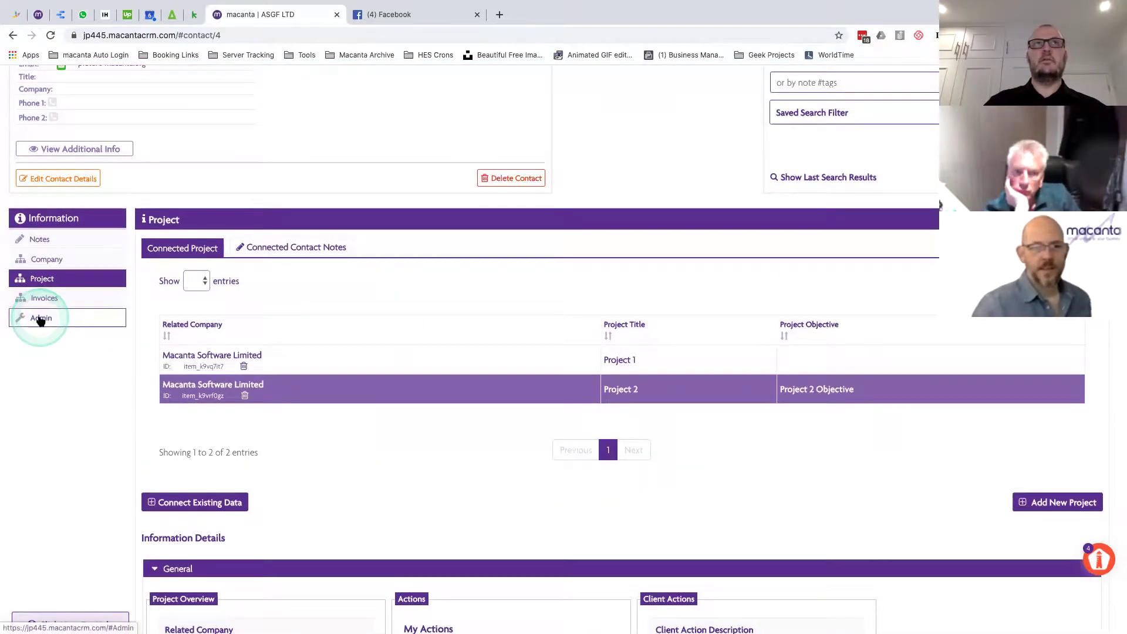
pyautogui.click(41, 319)
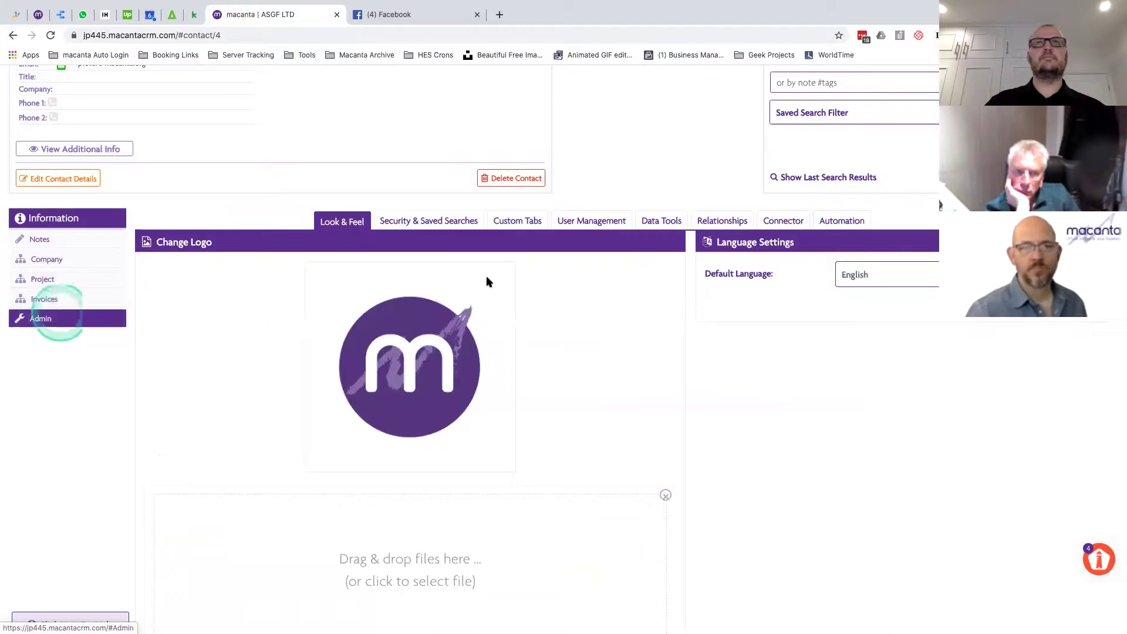
pyautogui.click(431, 222)
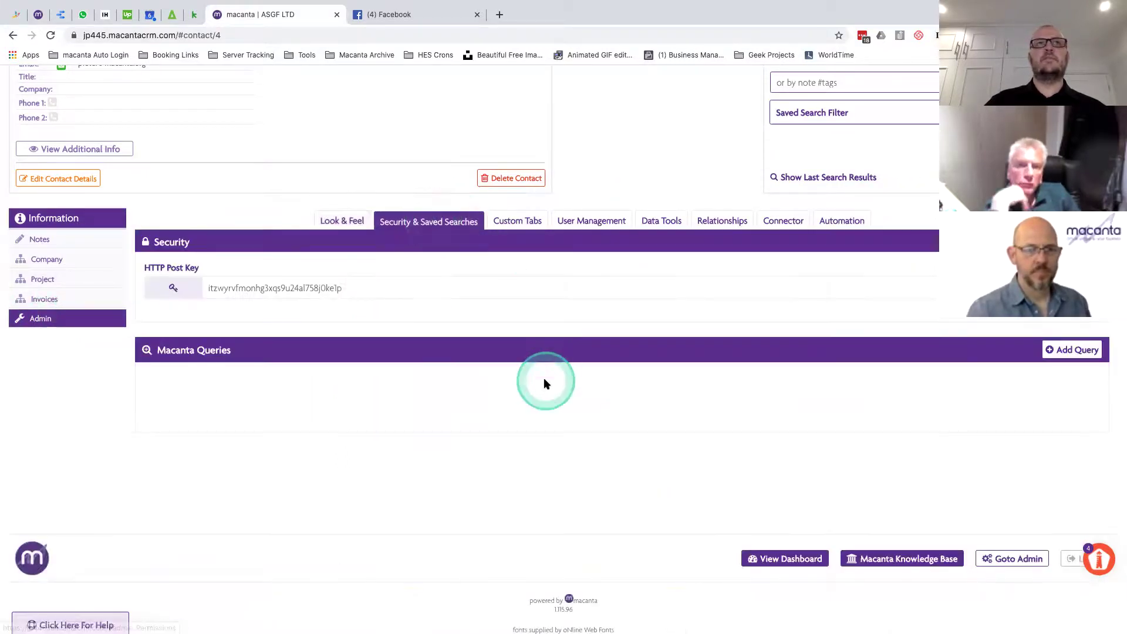
pyautogui.scroll(-1, 543, 378)
pyautogui.click(1067, 318)
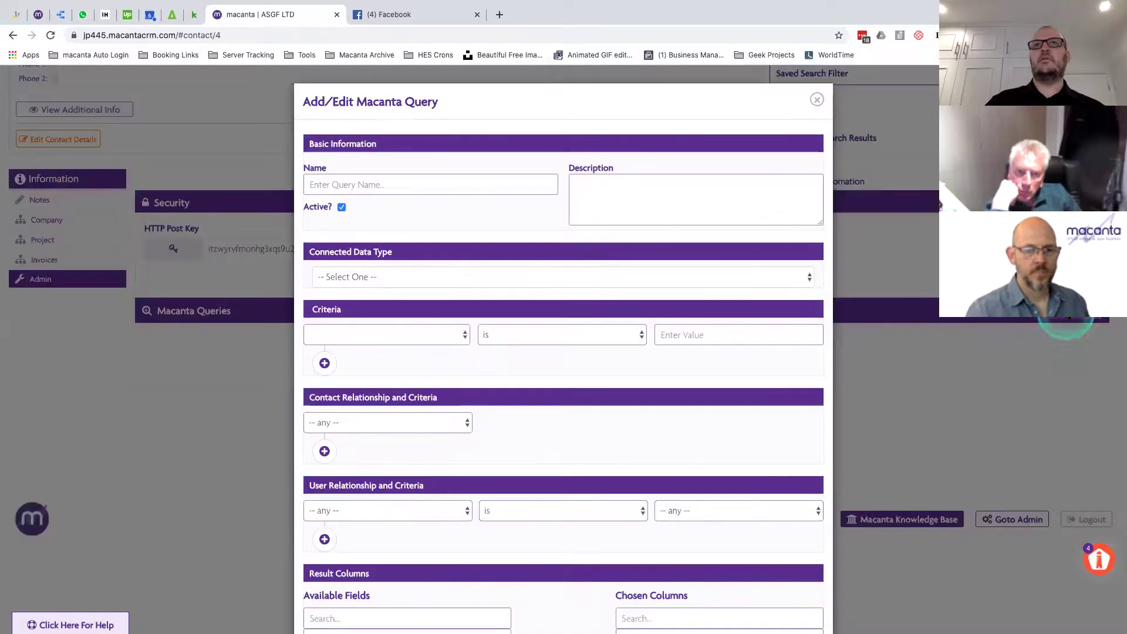
pyautogui.click(370, 184)
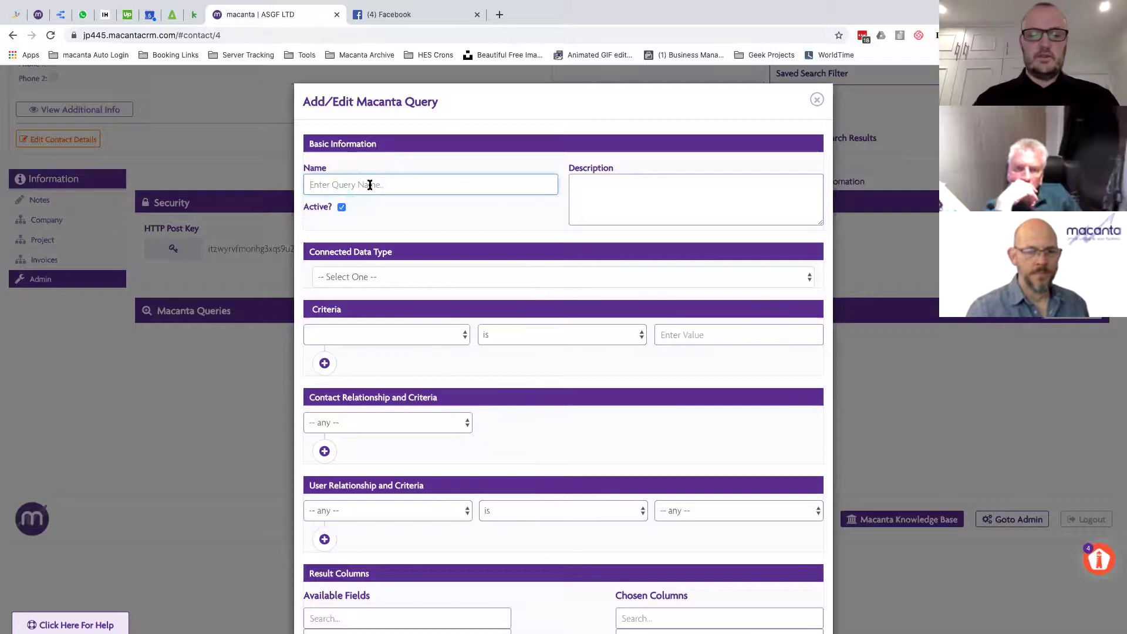
pyautogui.write('Next Actions This Week')
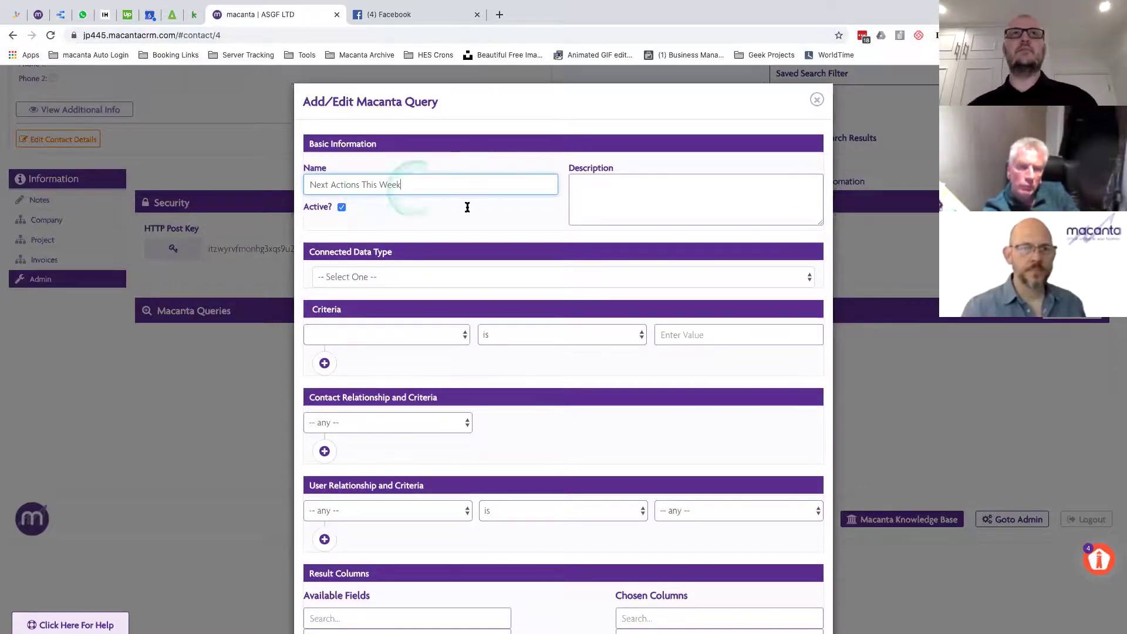
# - Set the query's connected data type to Project
pyautogui.click(415, 276)
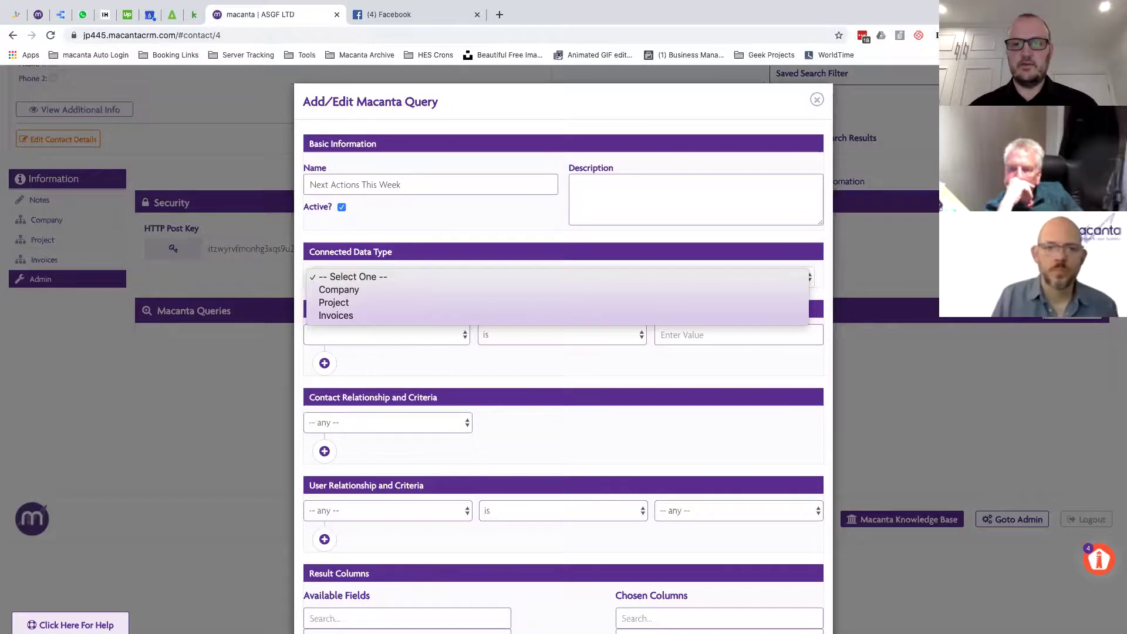
pyautogui.press('Escape')
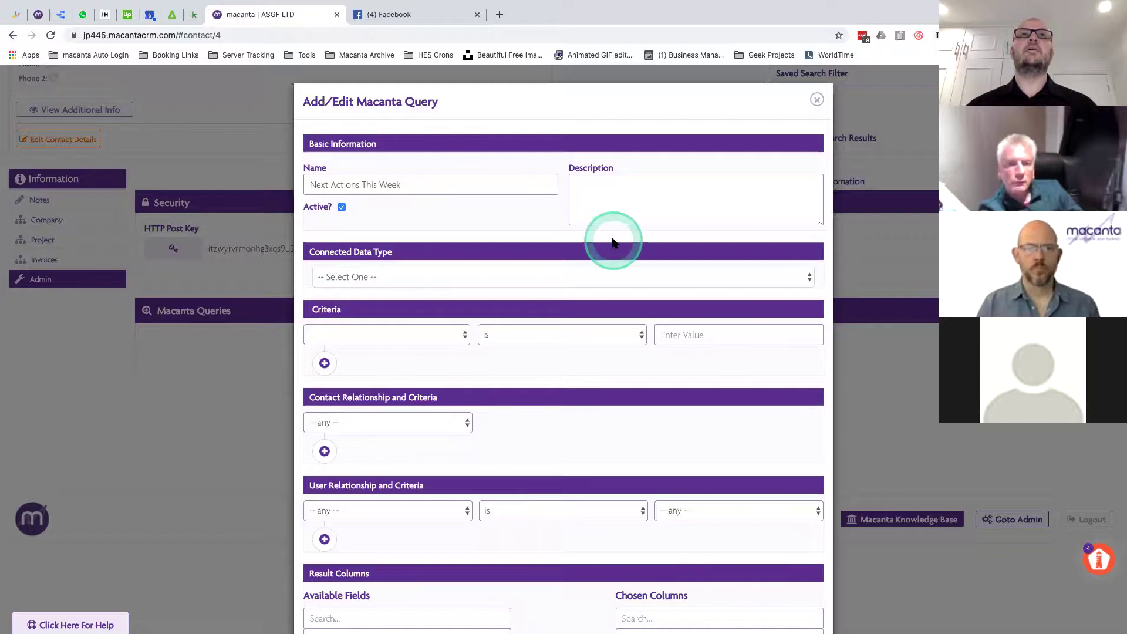
pyautogui.click(375, 279)
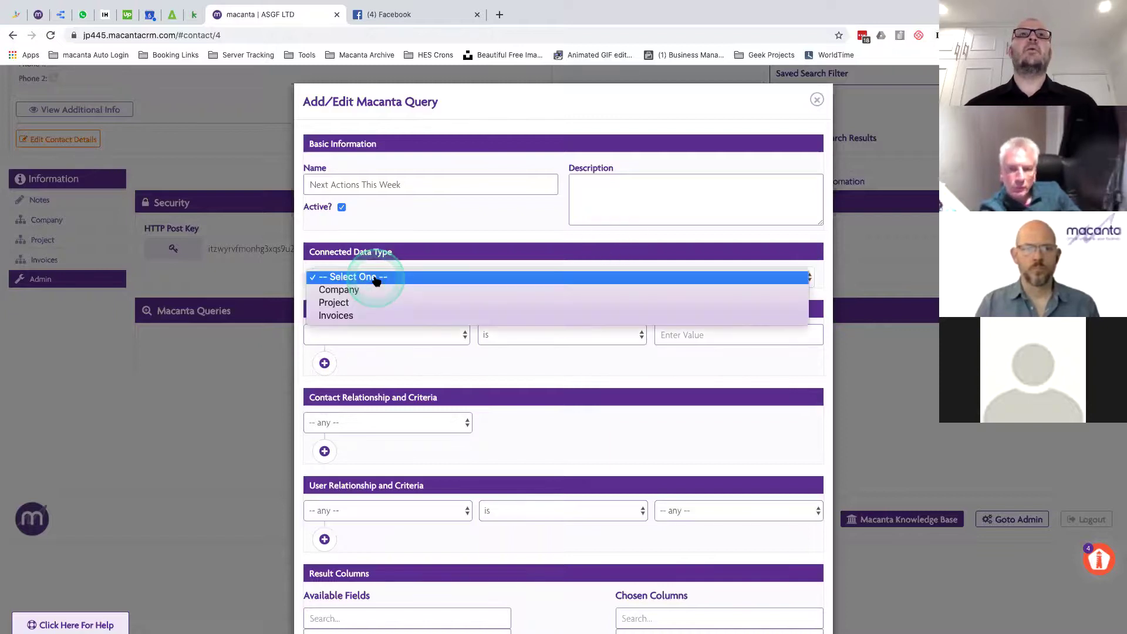
pyautogui.click(359, 302)
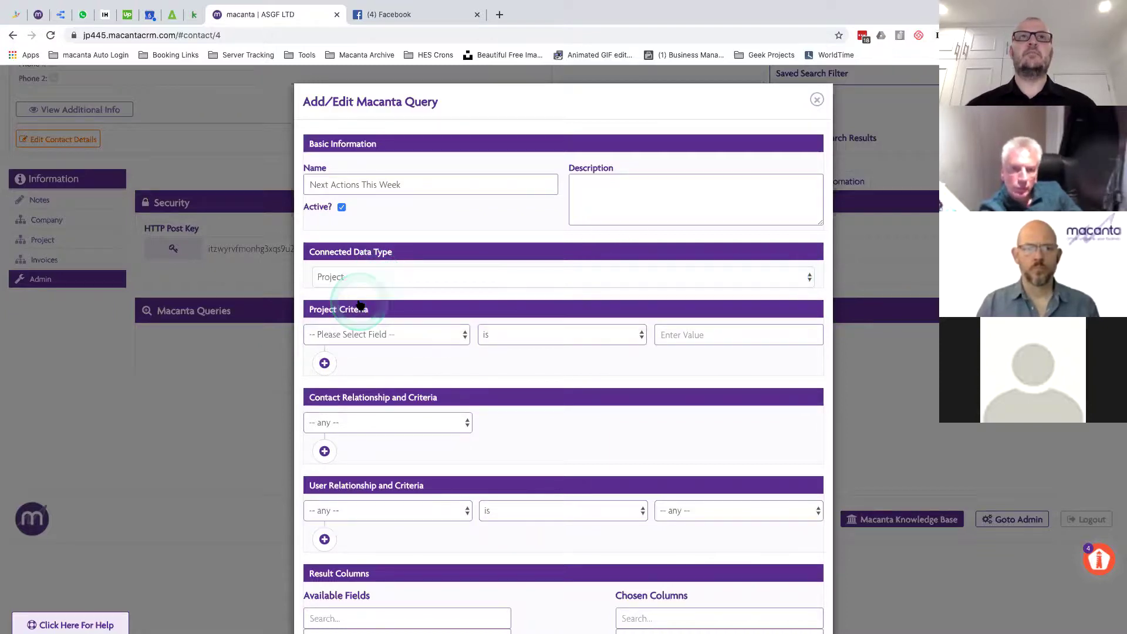
# - Add a project criterion requiring Next Action Date to be between 0 day and 7 days
pyautogui.scroll(-3, 422, 328)
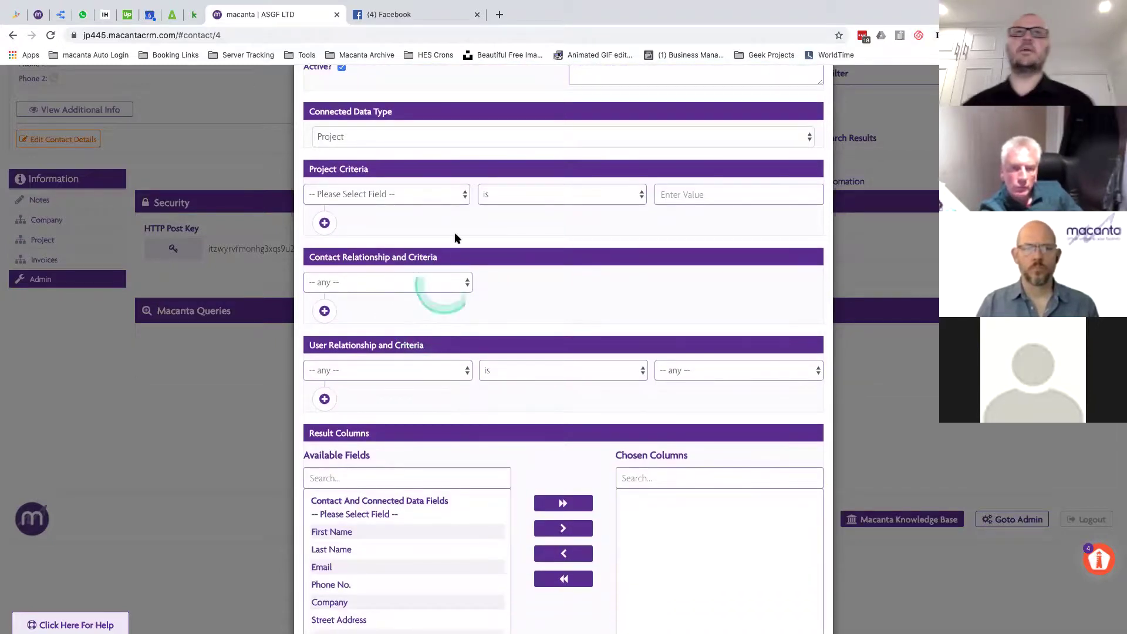
pyautogui.click(401, 192)
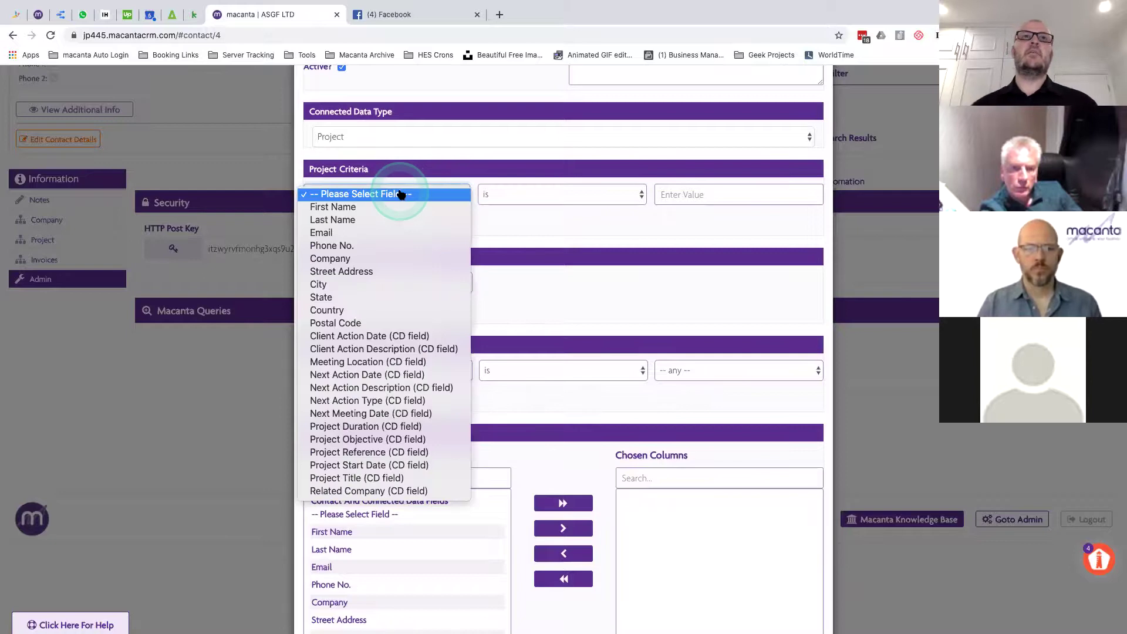
pyautogui.click(360, 376)
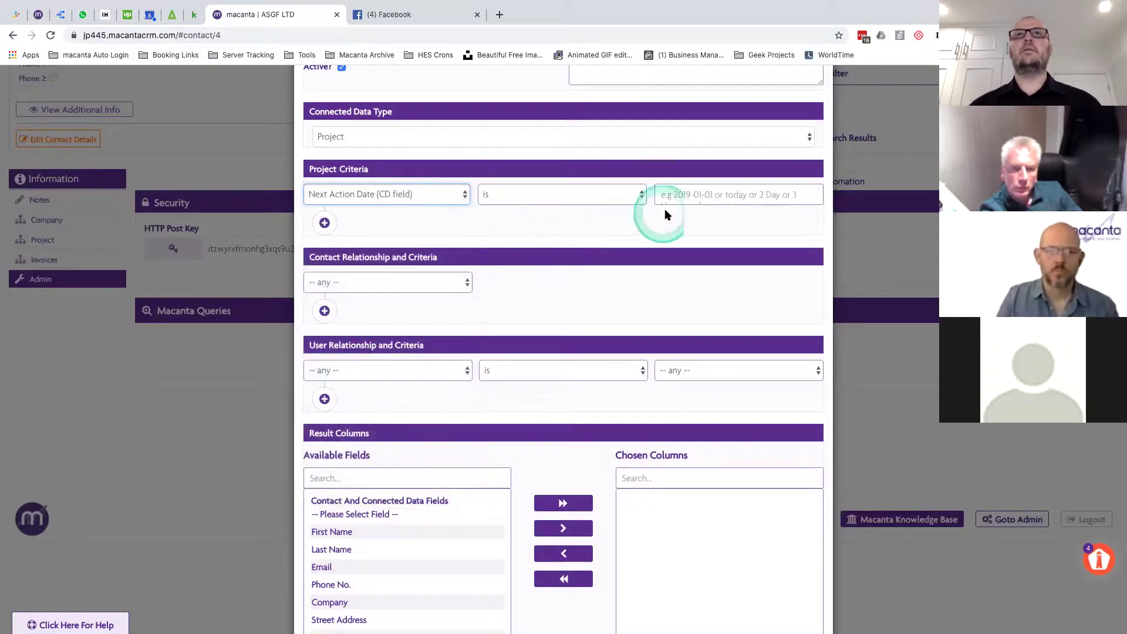
pyautogui.click(610, 198)
pyautogui.click(695, 196)
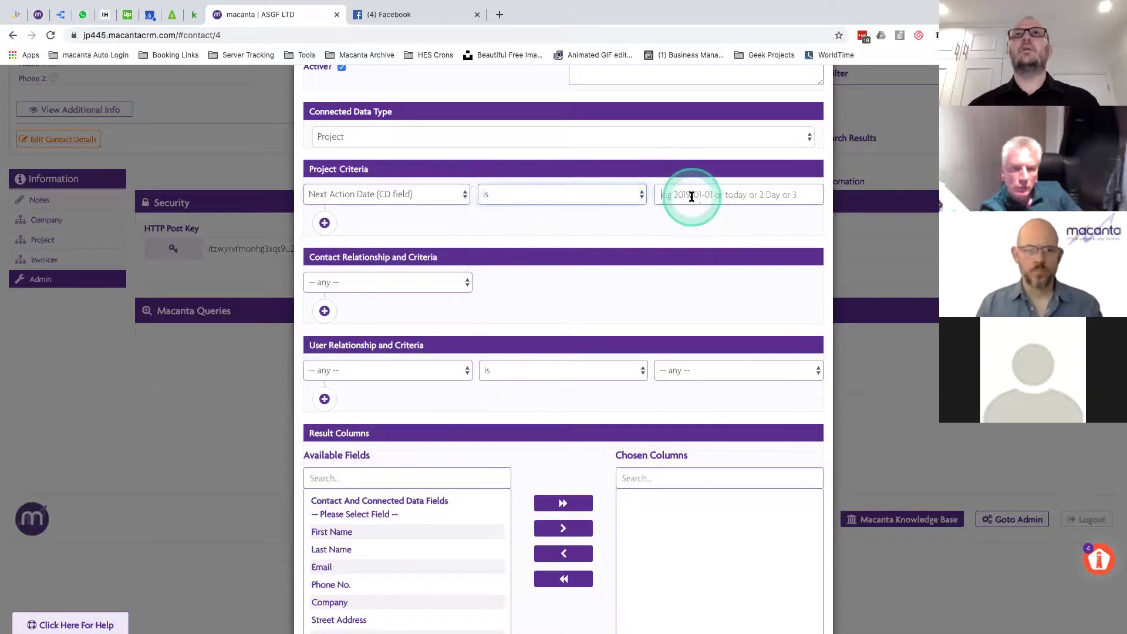
pyautogui.write('between 0 day')
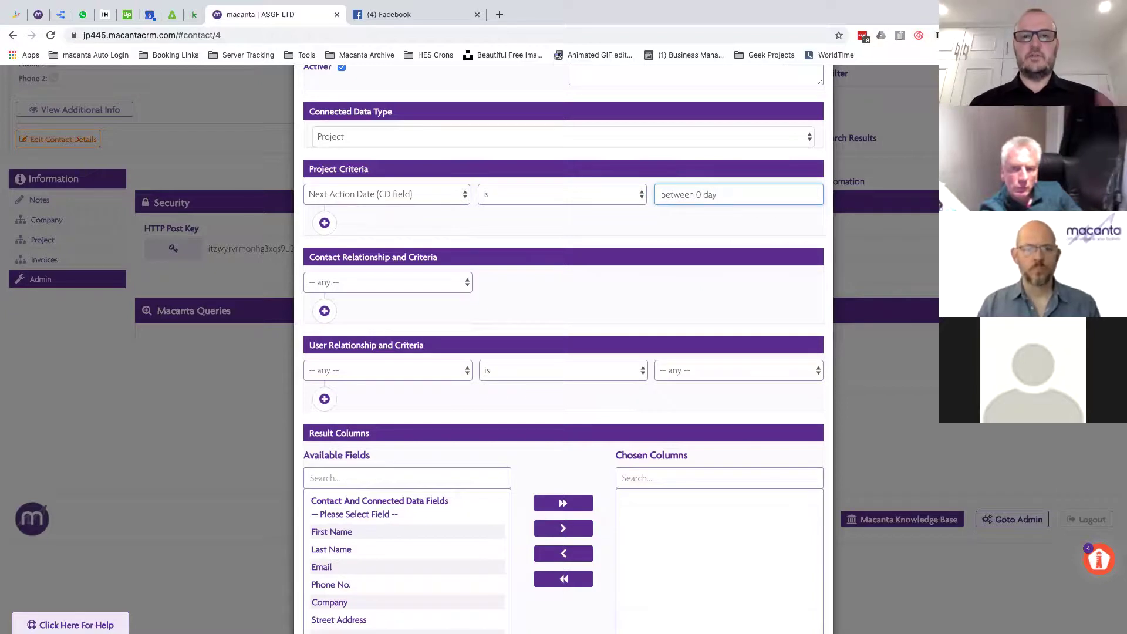
pyautogui.write(' and ')
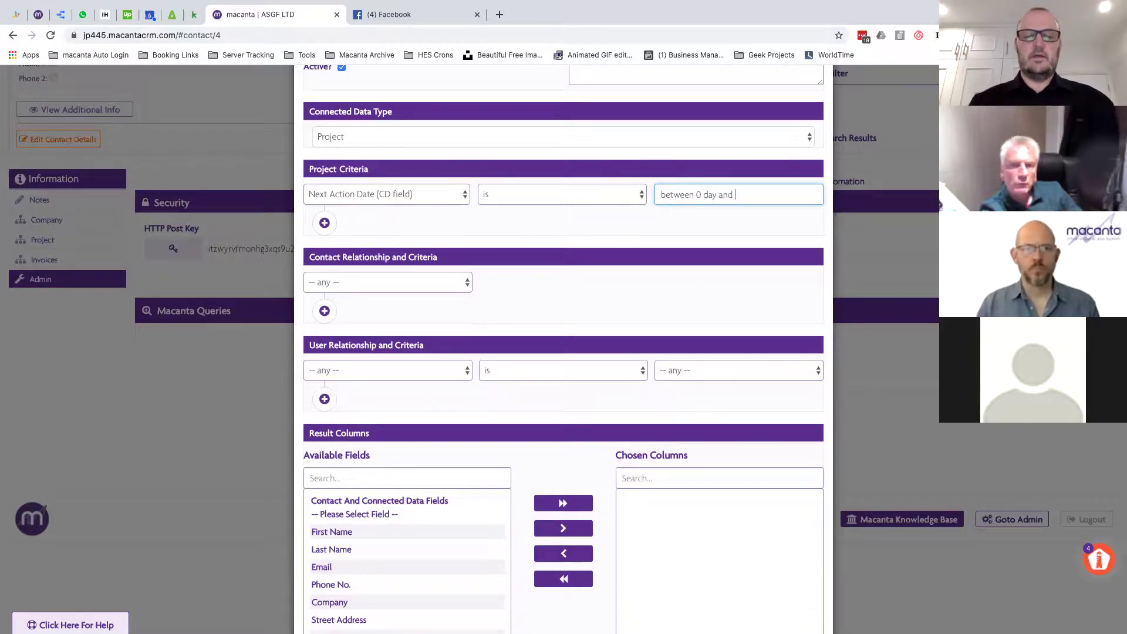
pyautogui.write('7 days')
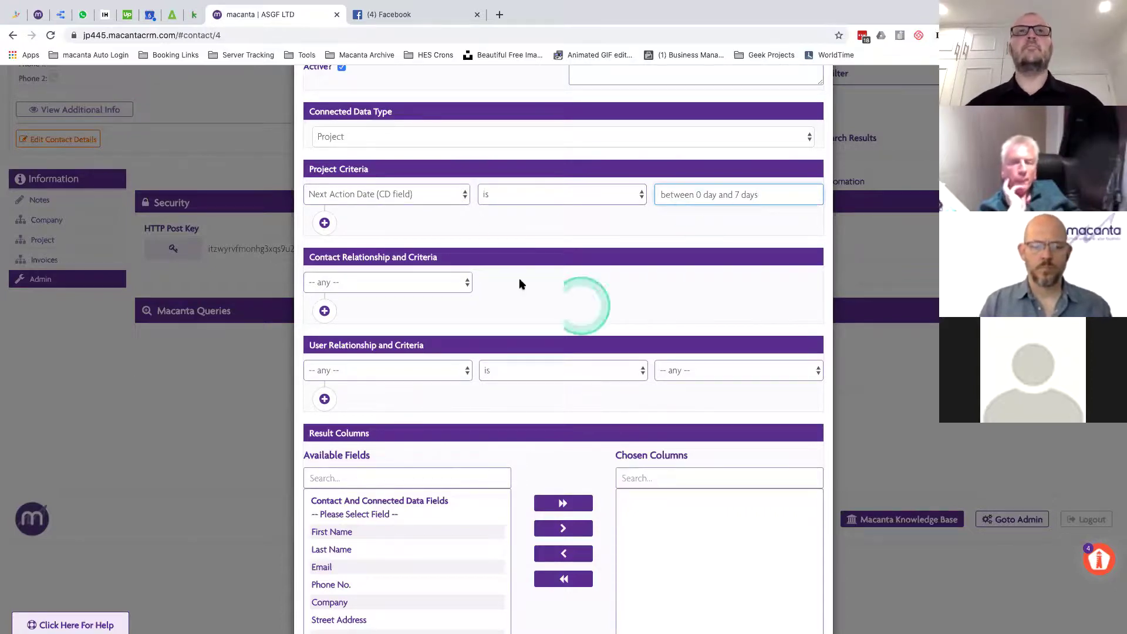
# - Set the query's contact relationship criterion to ASGF Project Lead
pyautogui.click(365, 283)
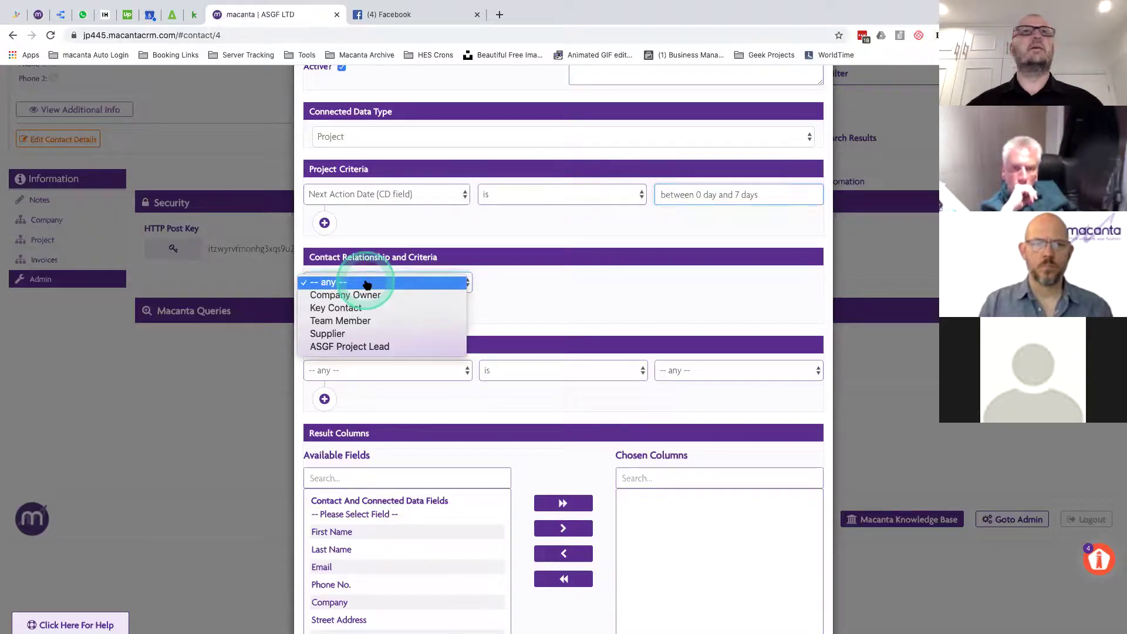
pyautogui.click(634, 229)
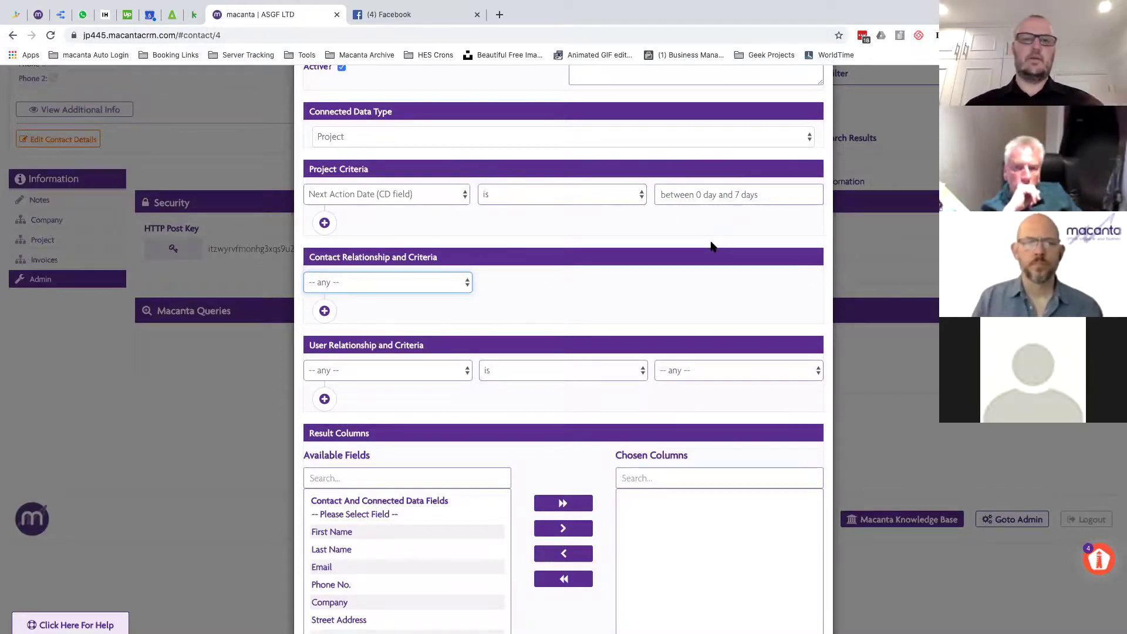
pyautogui.click(546, 220)
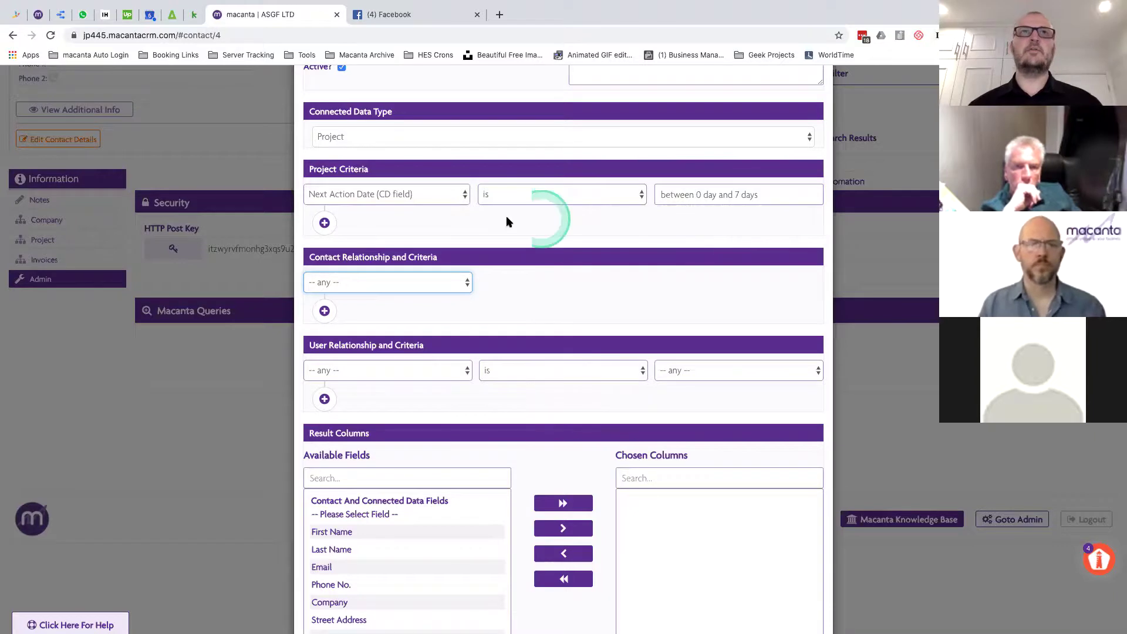
pyautogui.click(394, 285)
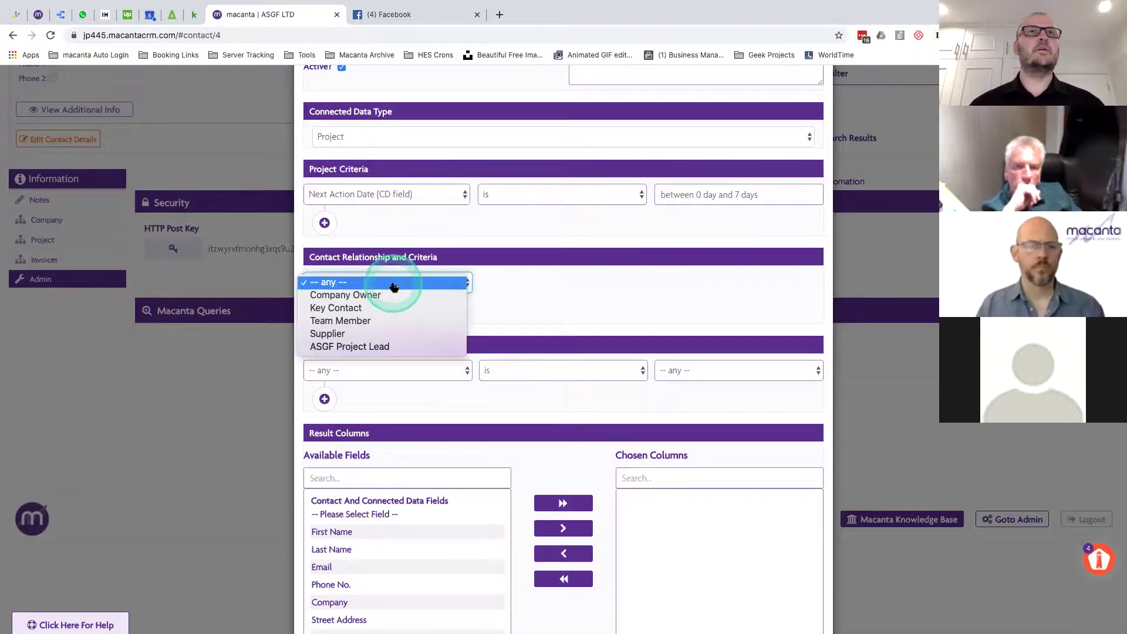
pyautogui.click(371, 347)
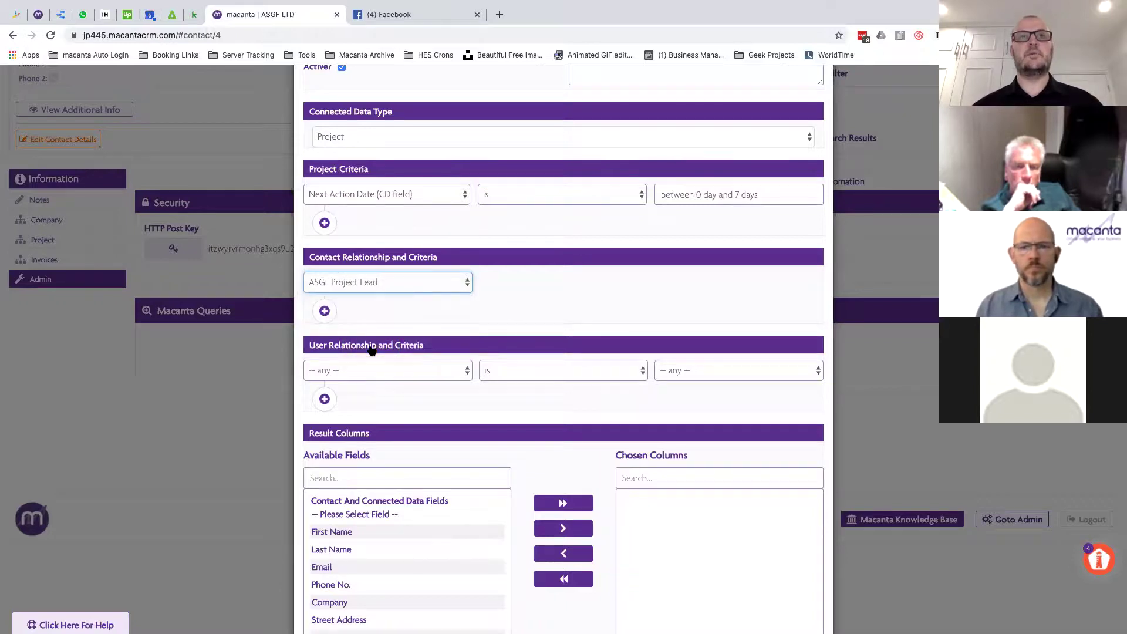
# - Set the user relationship criterion to ASGF Project Lead and the contact relationship criterion to Key Contact
pyautogui.click(417, 376)
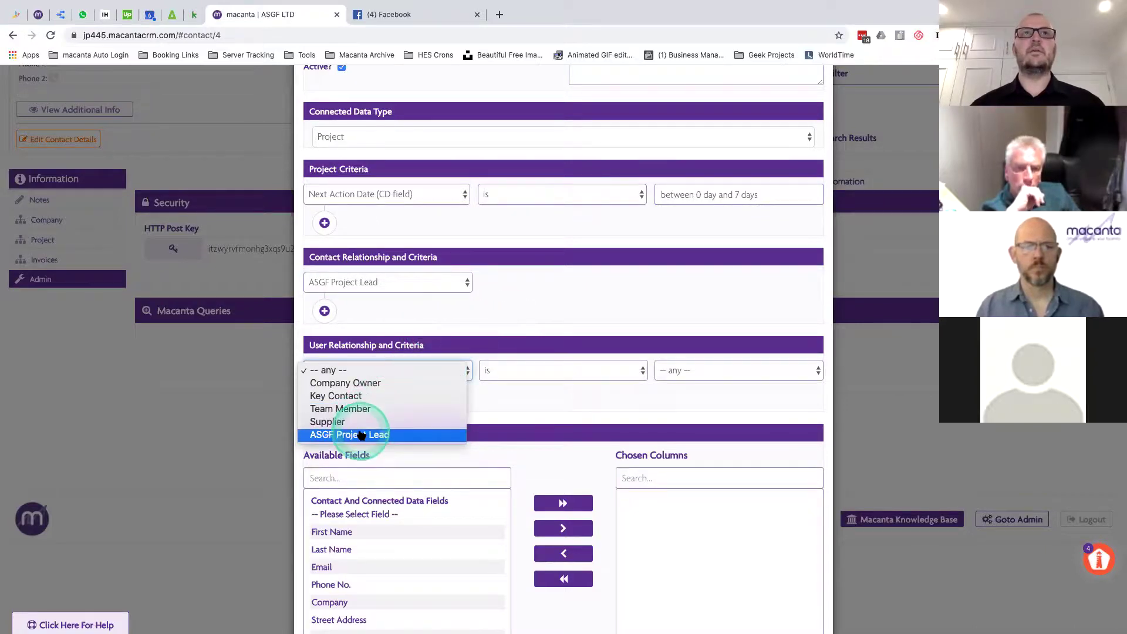
pyautogui.click(445, 281)
pyautogui.click(406, 280)
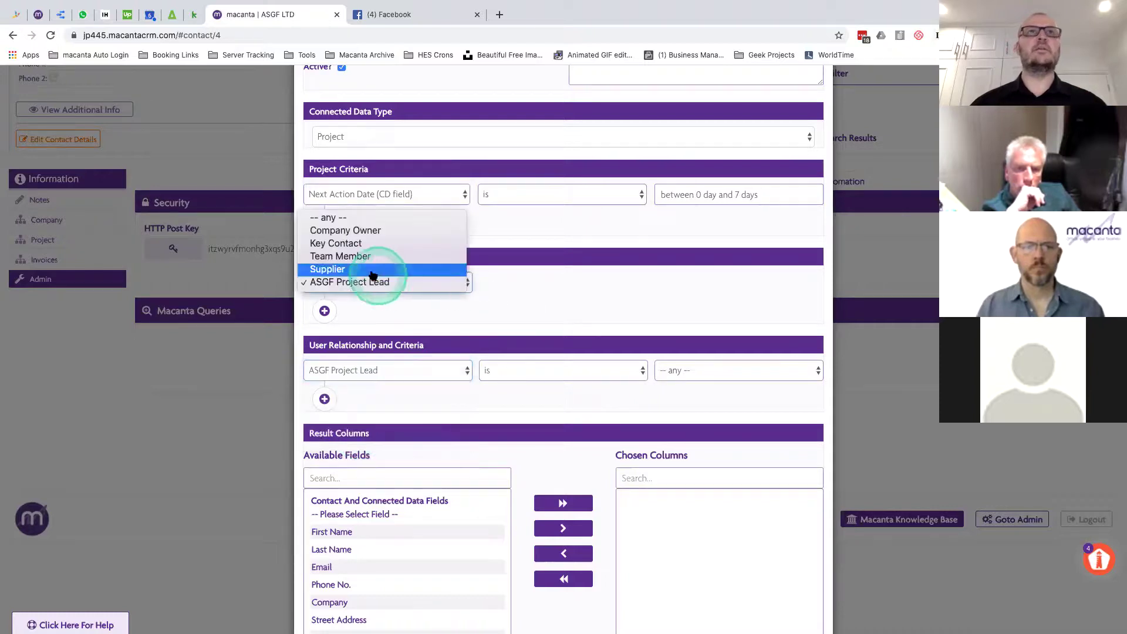
pyautogui.click(340, 244)
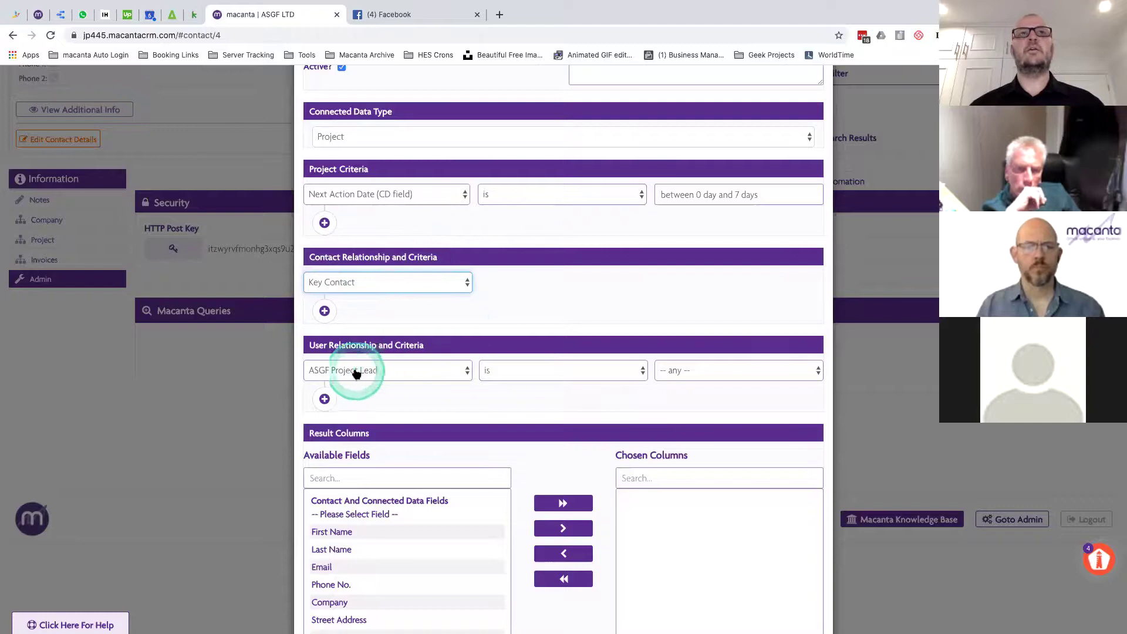
# - Try restricting the ASGF Project Lead user criterion to Logged In User, and reset it to any
pyautogui.click(729, 370)
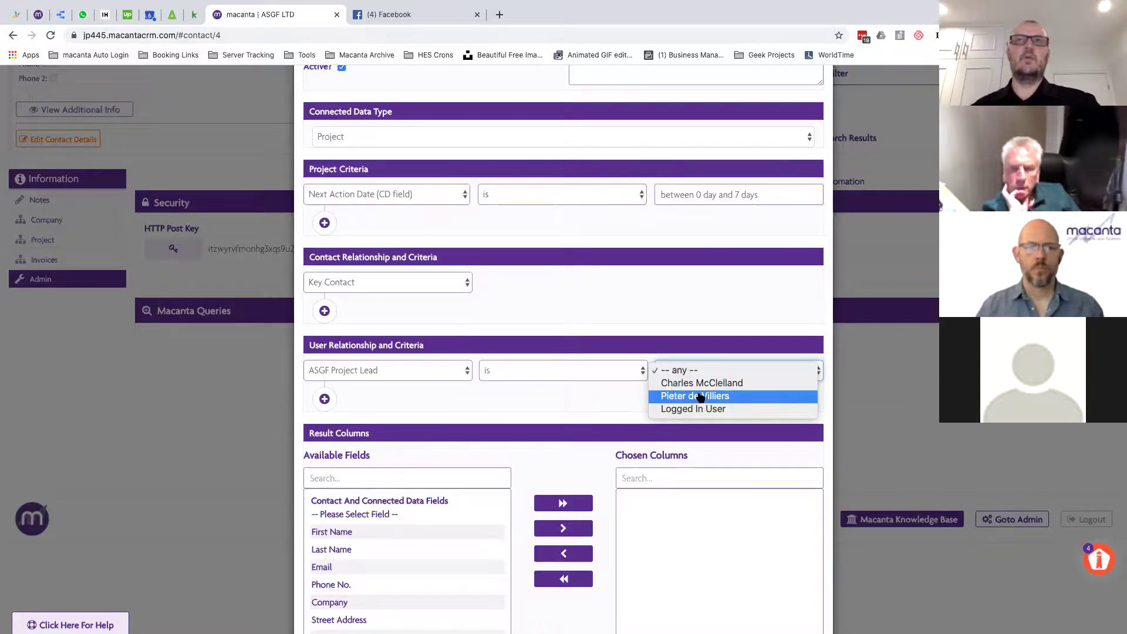
pyautogui.click(681, 409)
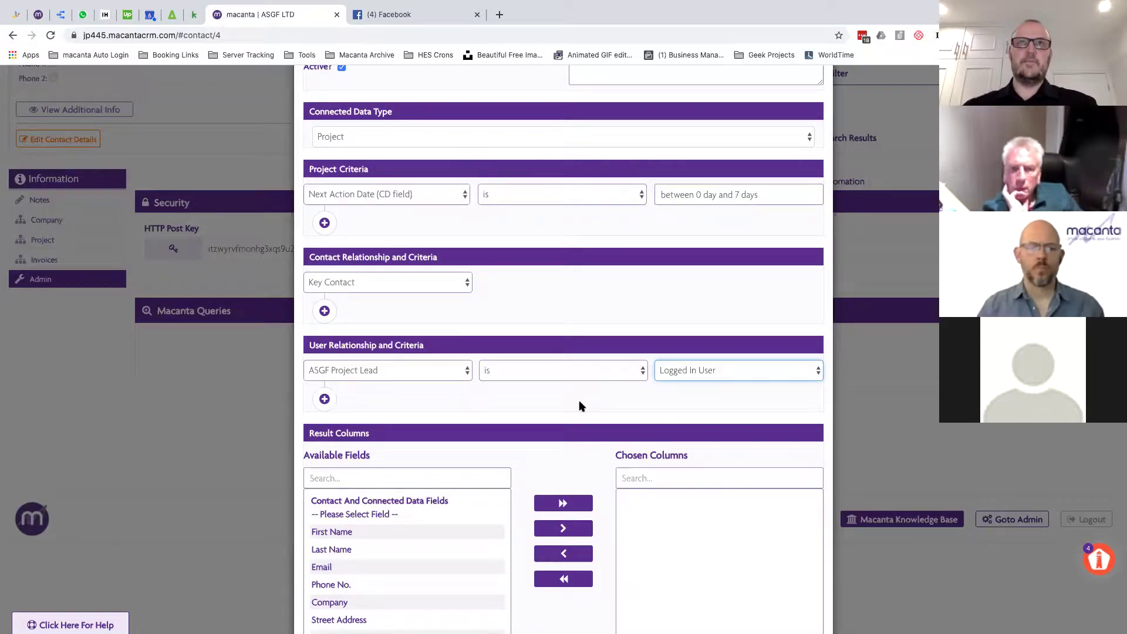
pyautogui.click(747, 370)
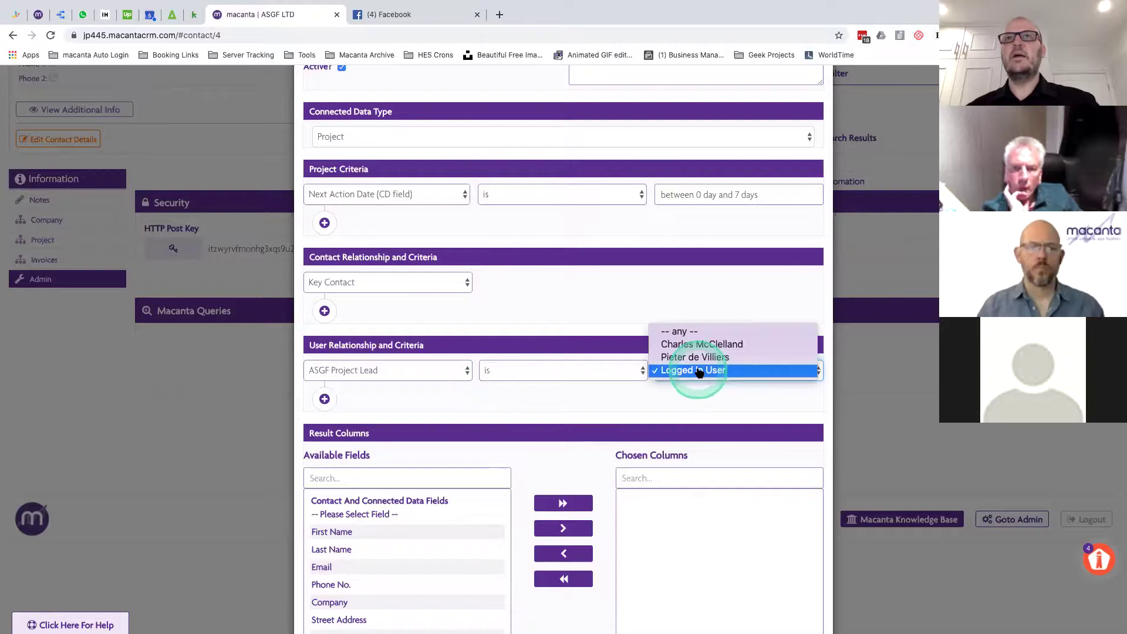
pyautogui.click(684, 332)
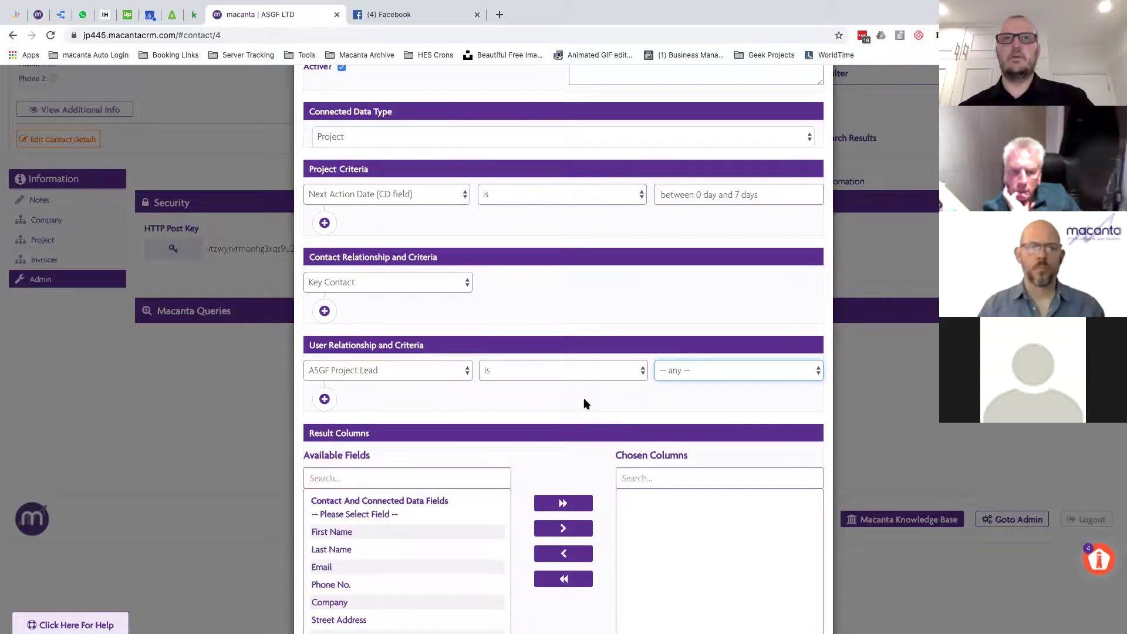
# - Add First Name, Last Name and Phone No. to the query's result columns
pyautogui.scroll(-3, 555, 429)
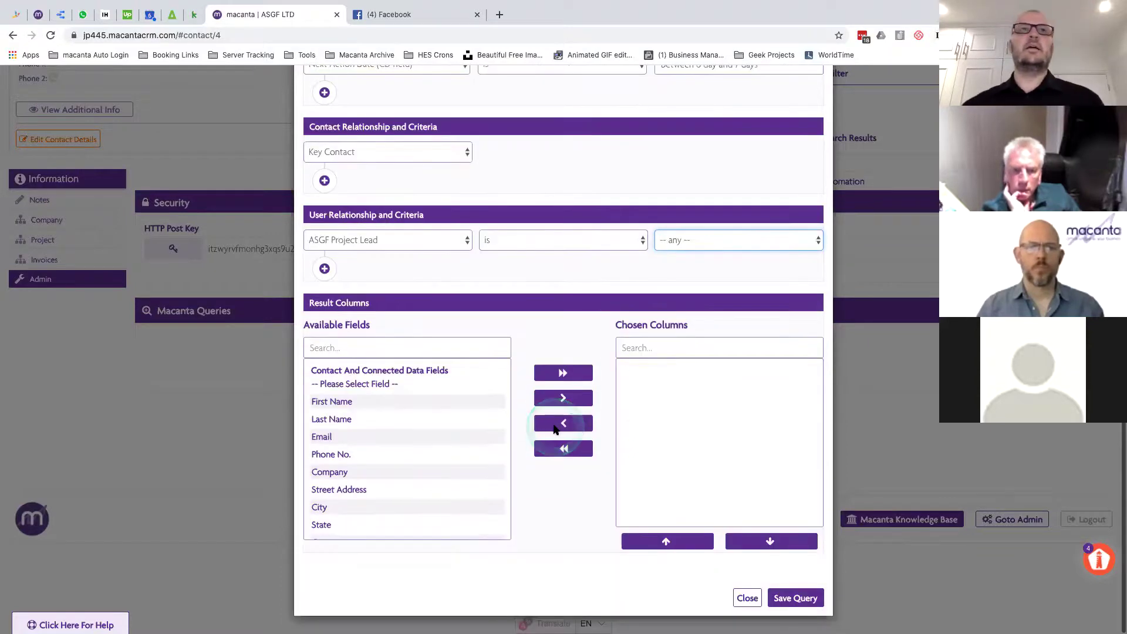
pyautogui.click(363, 404)
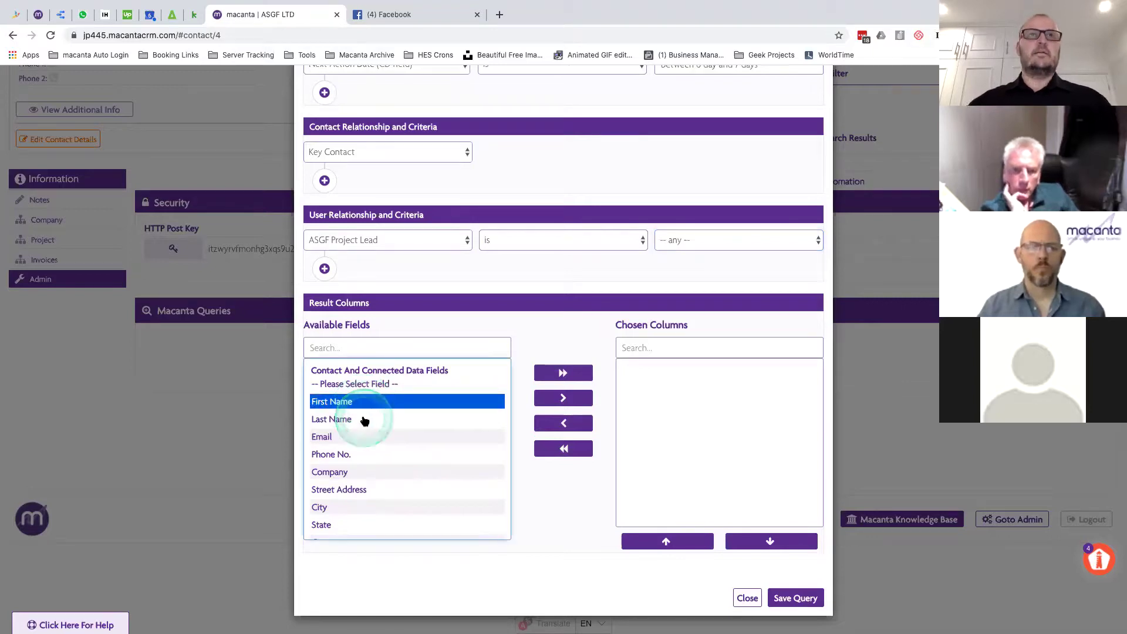
pyautogui.keyDown('shift'); pyautogui.click(363, 418); pyautogui.keyUp('shift')
pyautogui.click(555, 401)
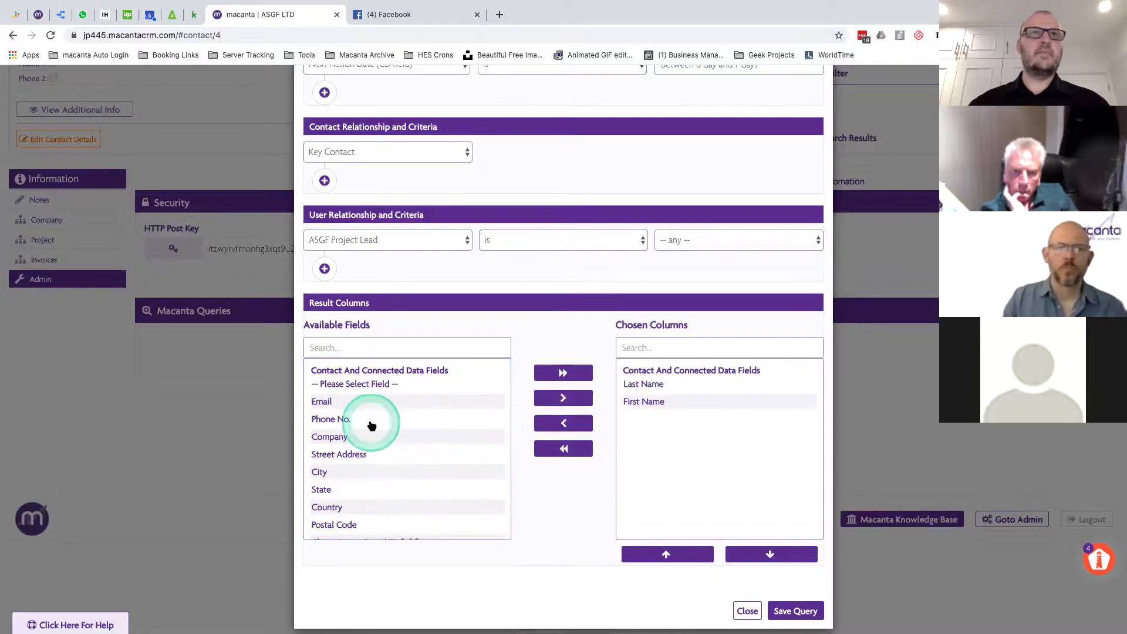
pyautogui.click(371, 425)
pyautogui.click(563, 398)
# - Filter the available fields by "next" and add Next Action Date, Next Action Description and Next Action Type to the result columns
pyautogui.scroll(-2, 410, 467)
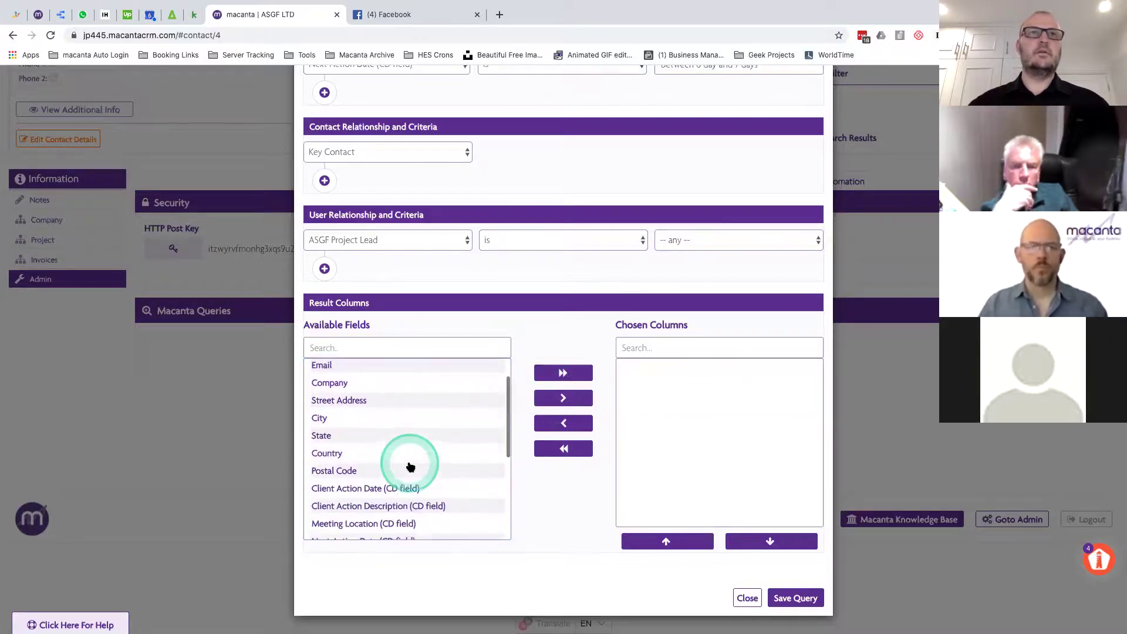
pyautogui.click(336, 348)
pyautogui.write('next')
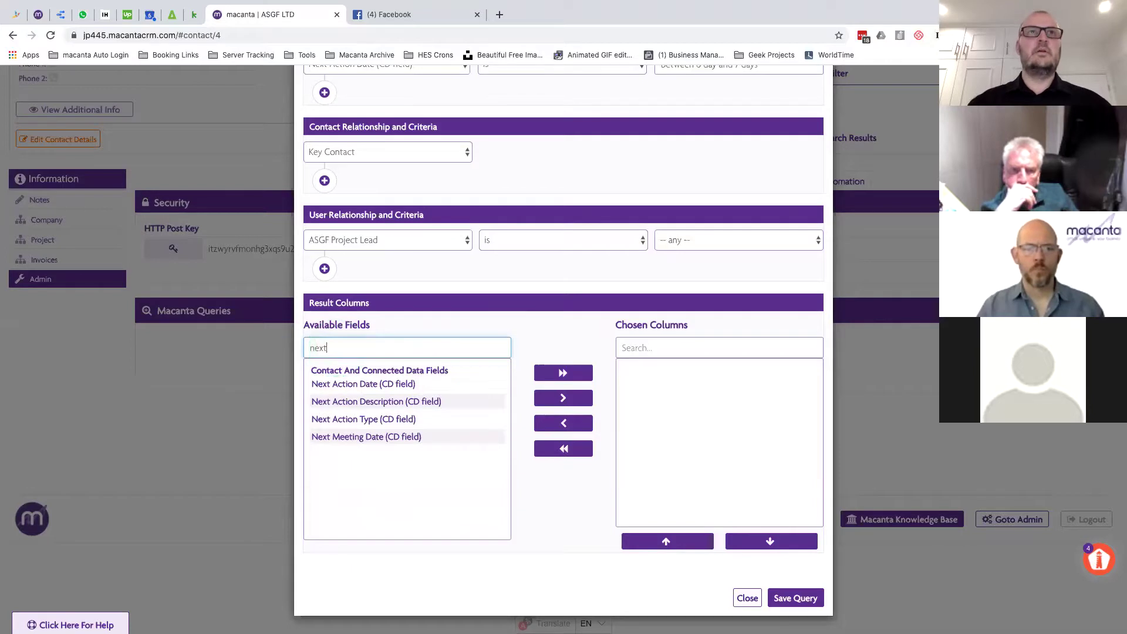
pyautogui.click(361, 384)
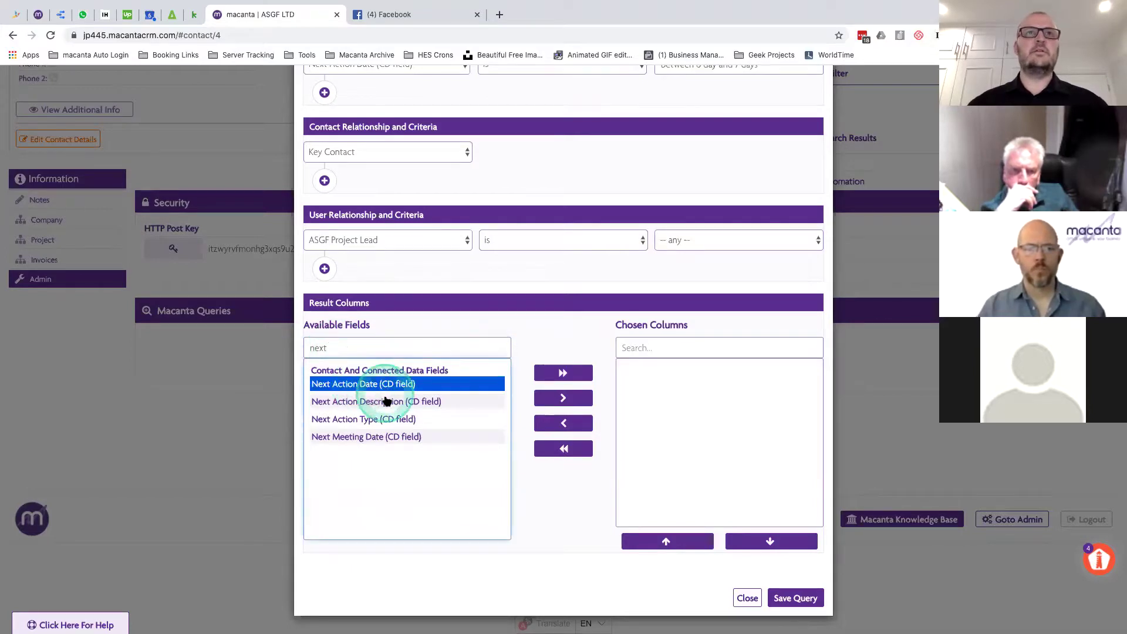
pyautogui.keyDown('shift'); pyautogui.click(358, 420); pyautogui.keyUp('shift')
pyautogui.click(563, 399)
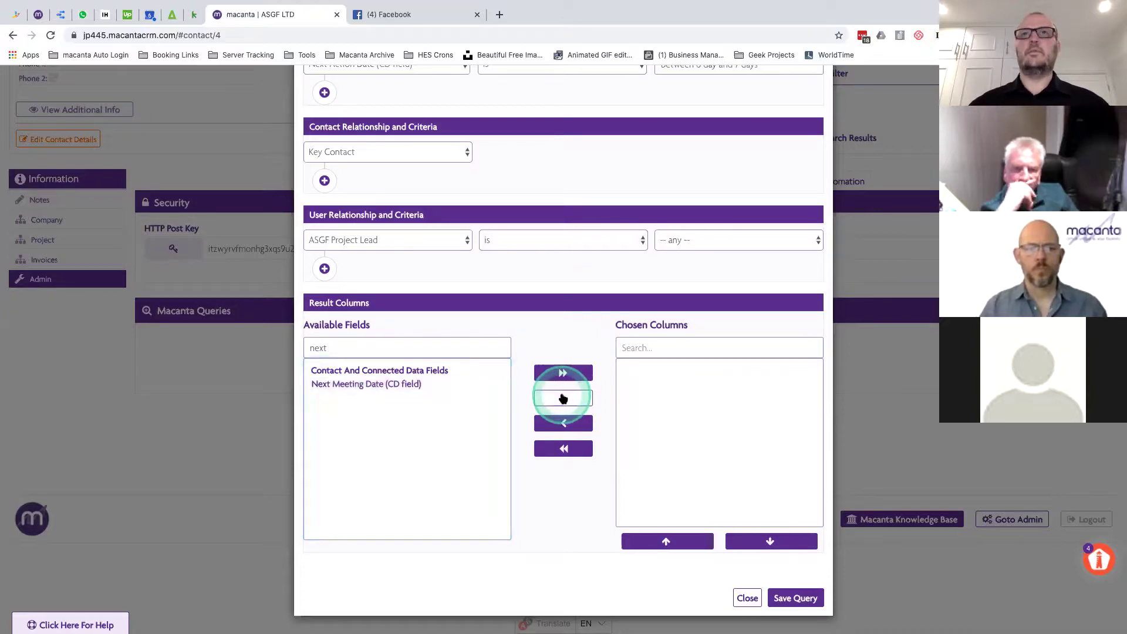
# - Reorder the chosen columns so First Name comes first and Next Action Date precedes Next Action Description
pyautogui.scroll(1, 654, 431)
pyautogui.scroll(-3, 653, 431)
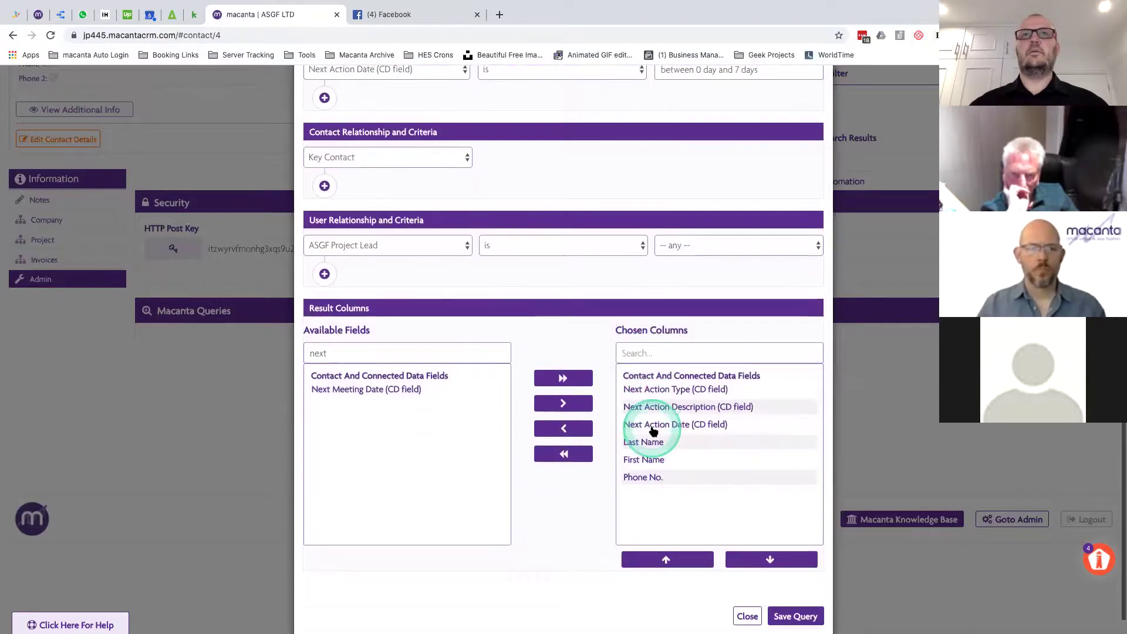
pyautogui.click(672, 443)
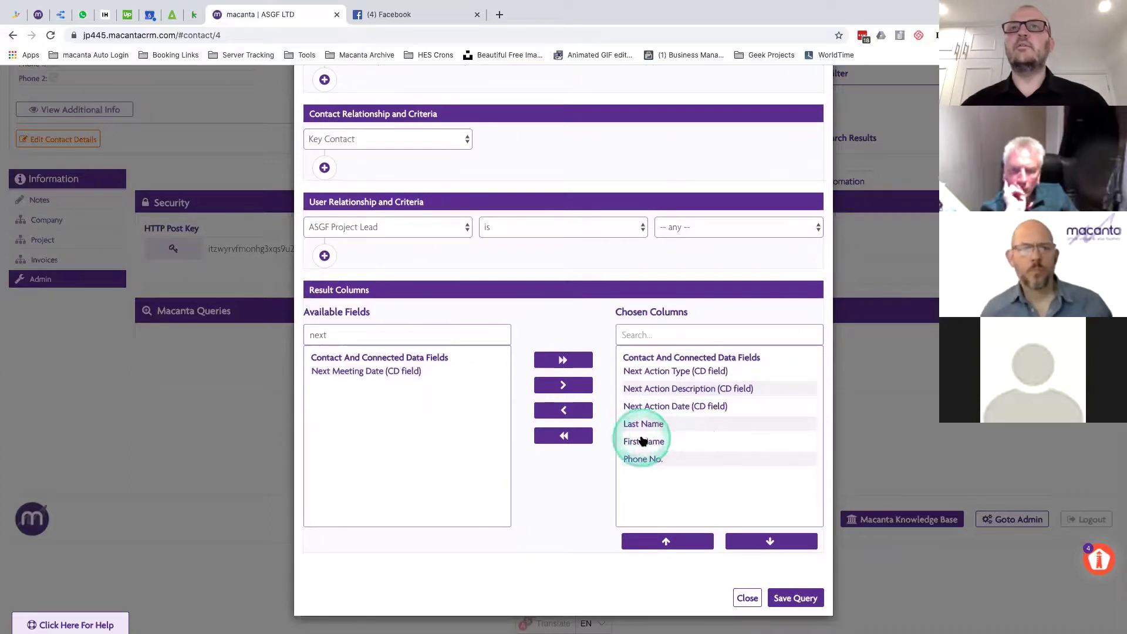
pyautogui.click(667, 540)
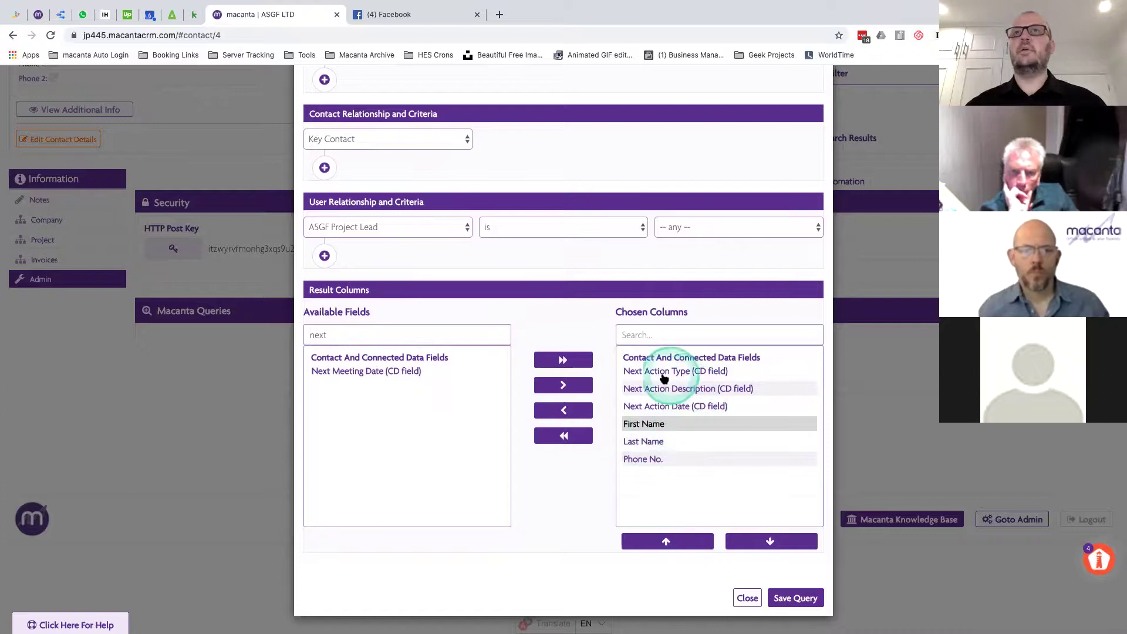
pyautogui.click(678, 411)
pyautogui.click(660, 539)
pyautogui.click(649, 423)
pyautogui.click(661, 538)
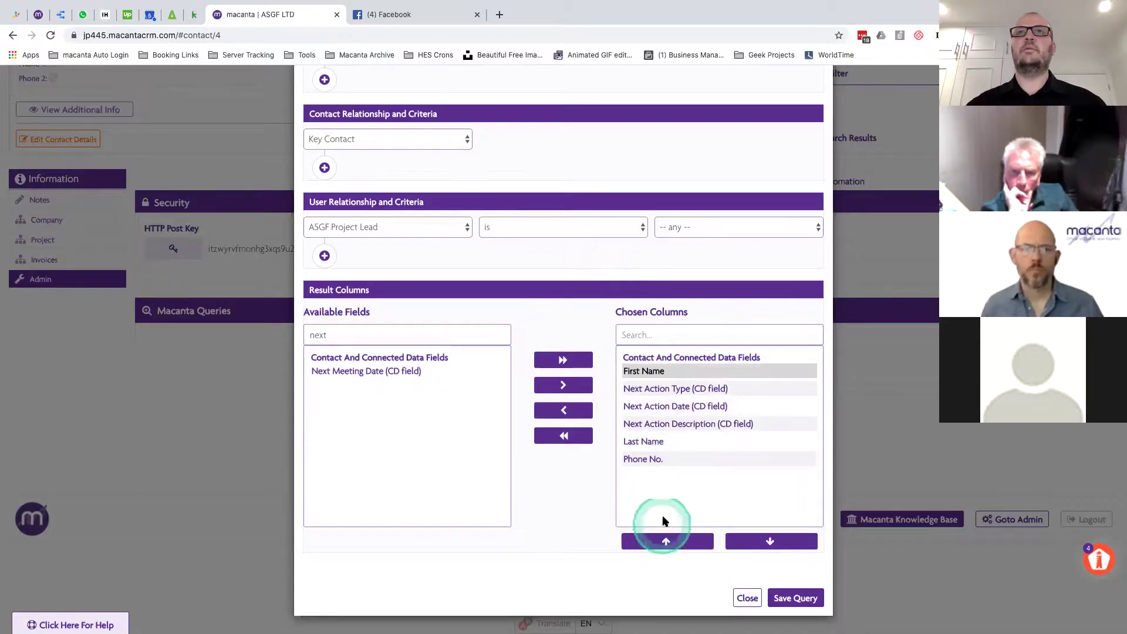
# - Move Last Name directly below First Name in the chosen columns
pyautogui.click(641, 441)
pyautogui.click(665, 541)
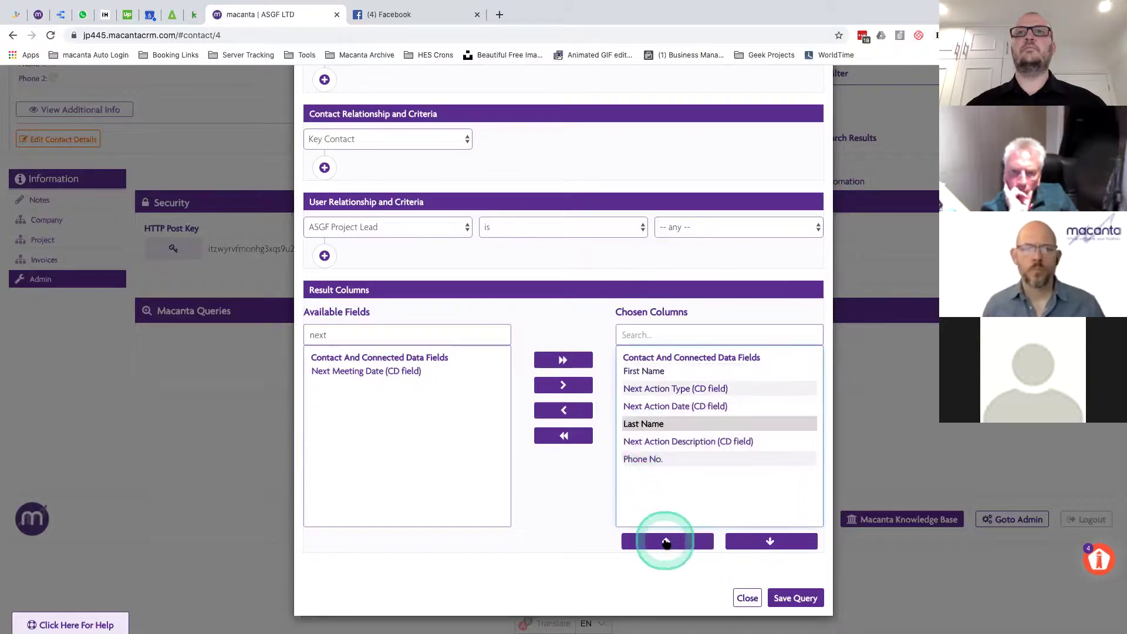
pyautogui.click(665, 541)
pyautogui.click(665, 541)
pyautogui.click(666, 541)
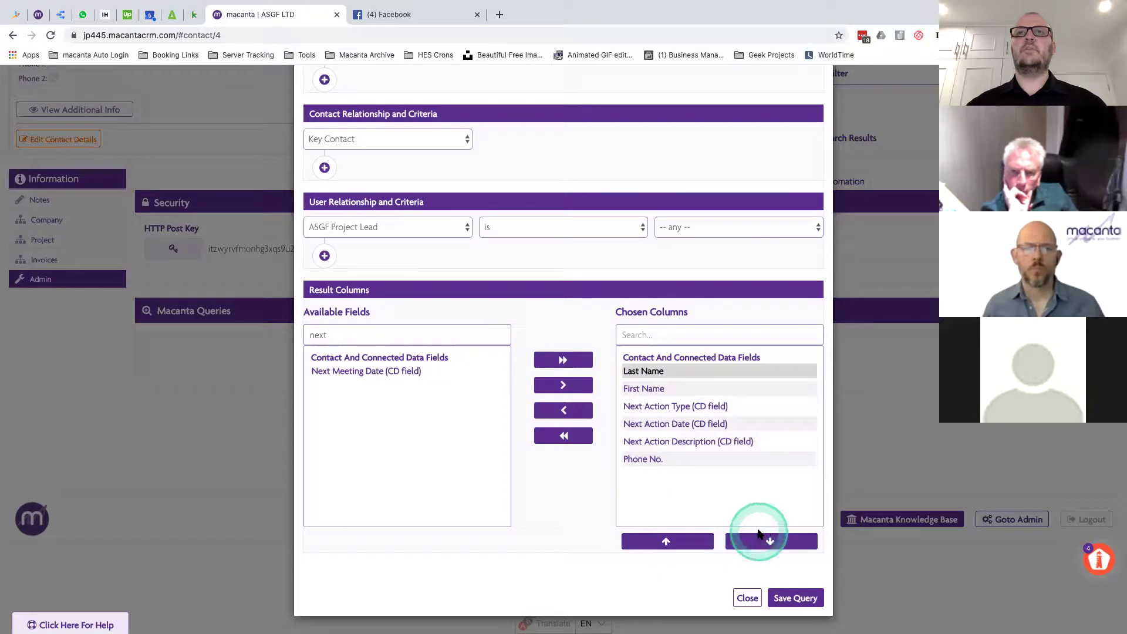
pyautogui.click(759, 544)
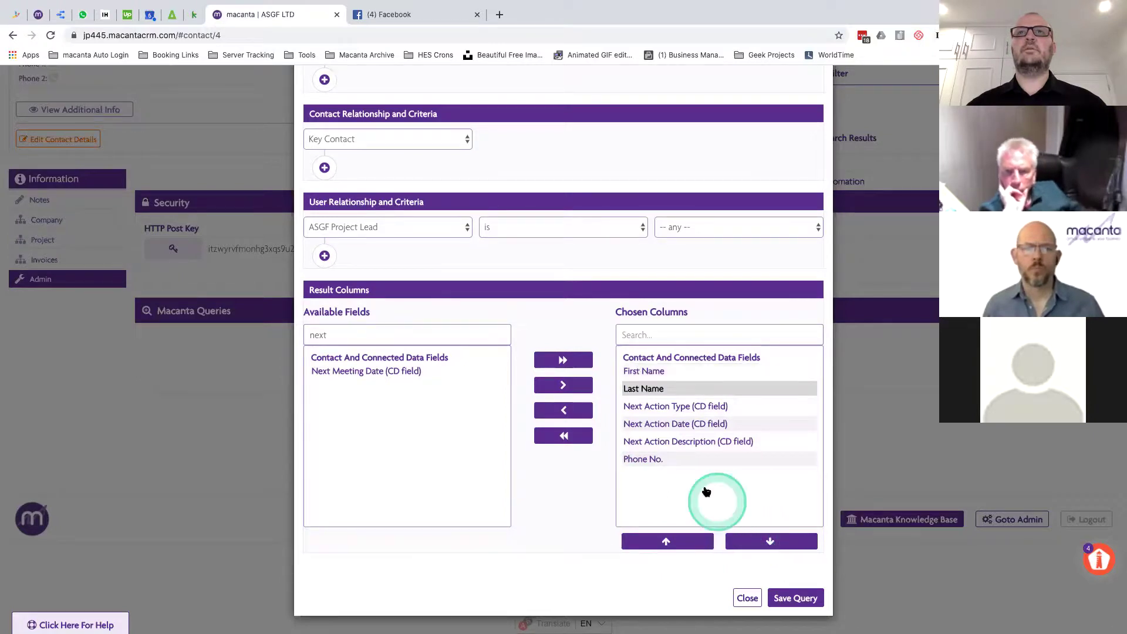
# - Move Phone No. directly below Last Name in the chosen columns
pyautogui.click(642, 459)
pyautogui.click(656, 543)
pyautogui.click(656, 543)
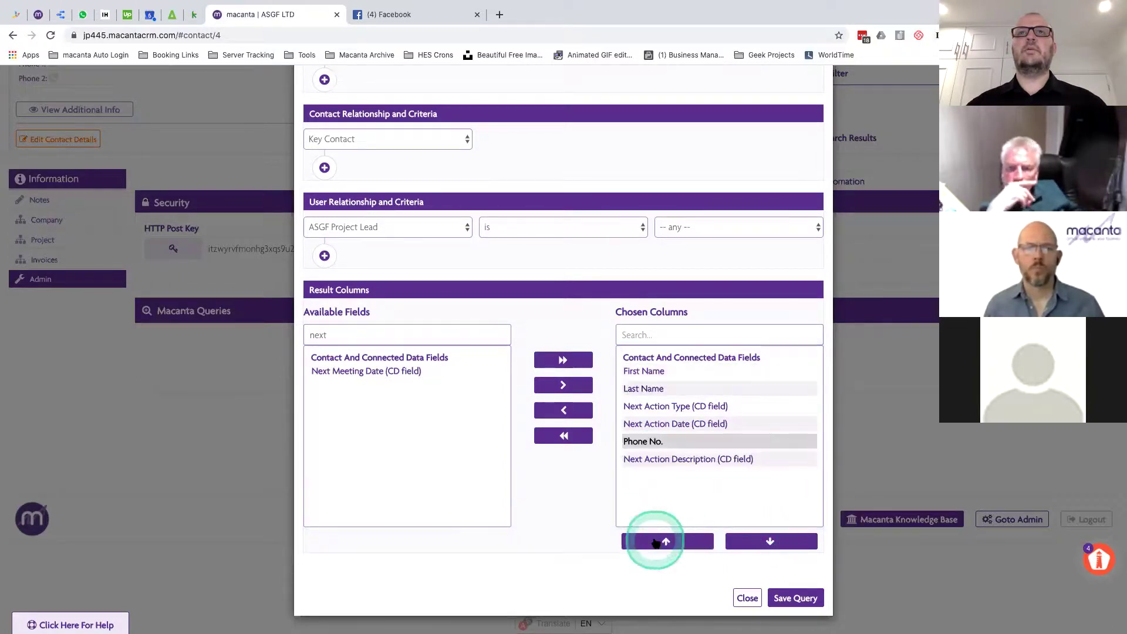
pyautogui.click(656, 543)
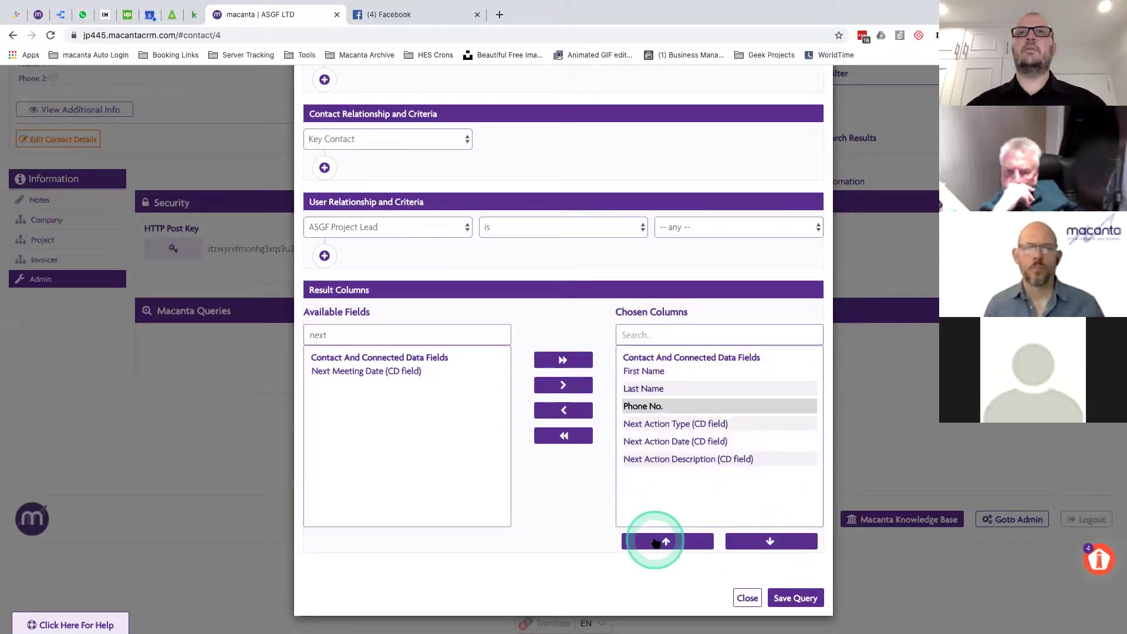
# - Save the query, and open Project 1 among the contact's connected projects
pyautogui.click(787, 599)
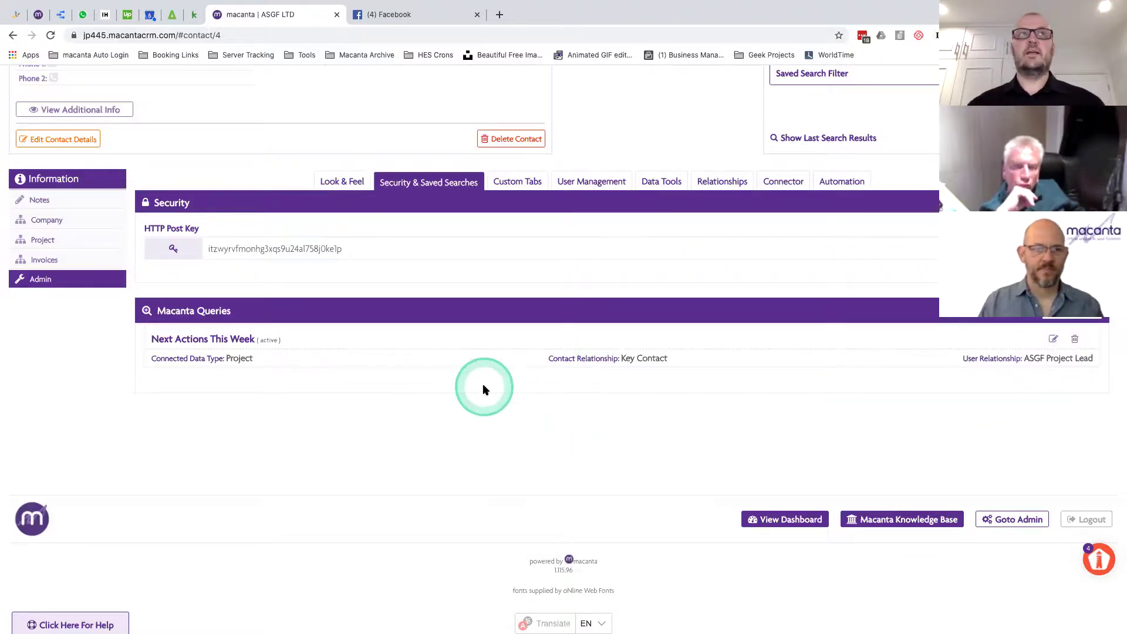
pyautogui.click(41, 239)
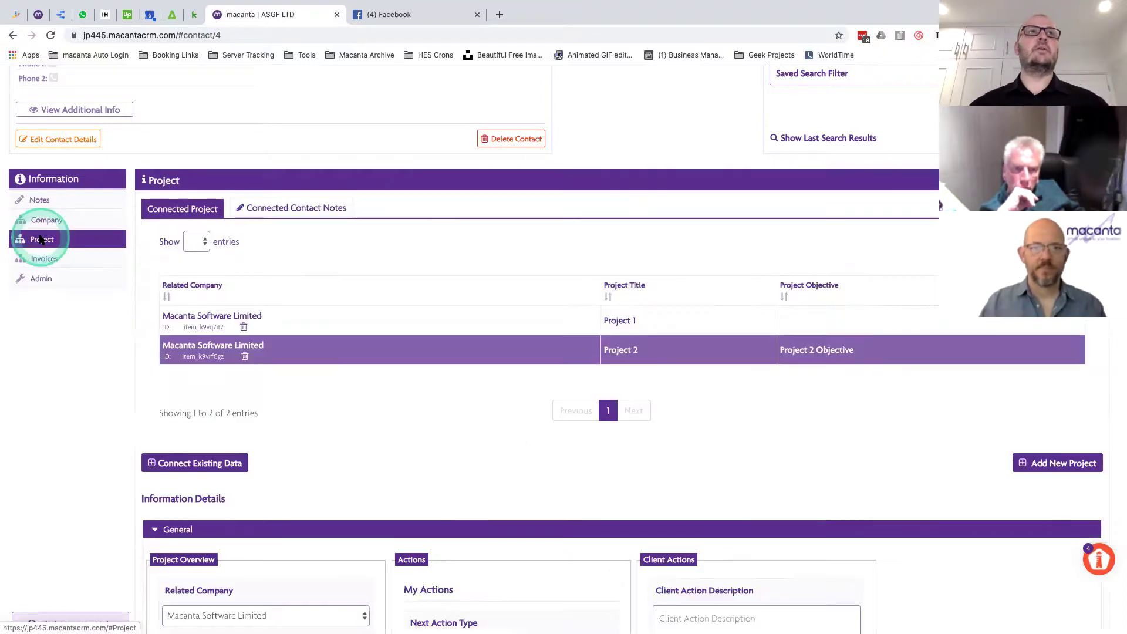
pyautogui.click(379, 317)
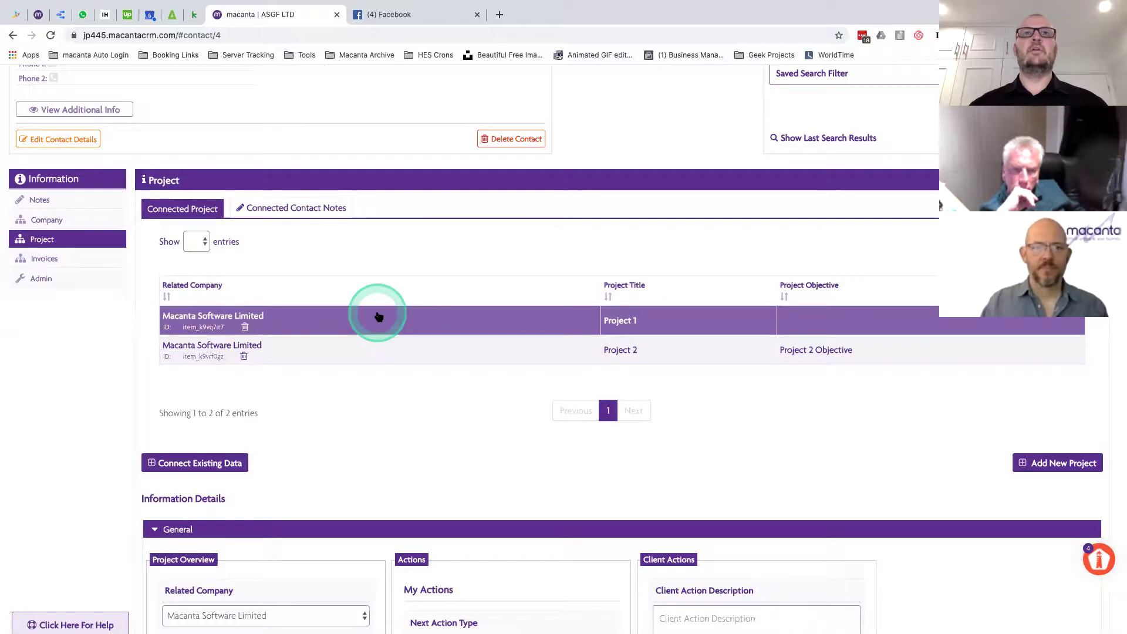
# - Set Project 1's Next Action Date to 2020-05-08 and its Next Action Description to "Friday's Task"
pyautogui.scroll(-6, 379, 317)
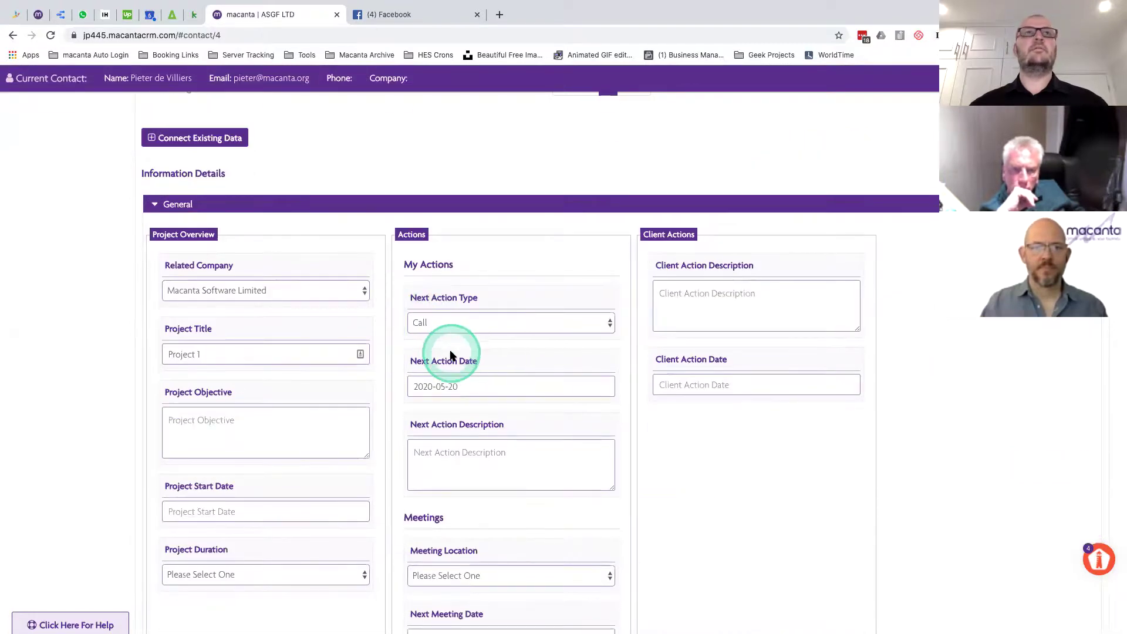
pyautogui.scroll(-1, 464, 341)
pyautogui.click(492, 327)
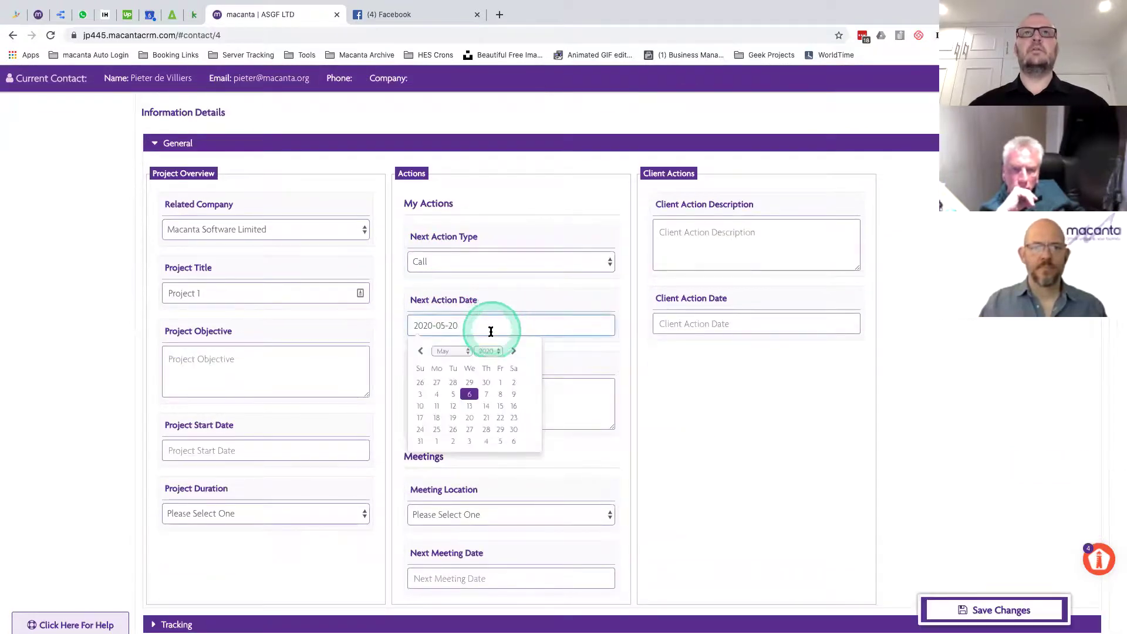
pyautogui.click(500, 394)
pyautogui.click(451, 395)
pyautogui.write('Firday')
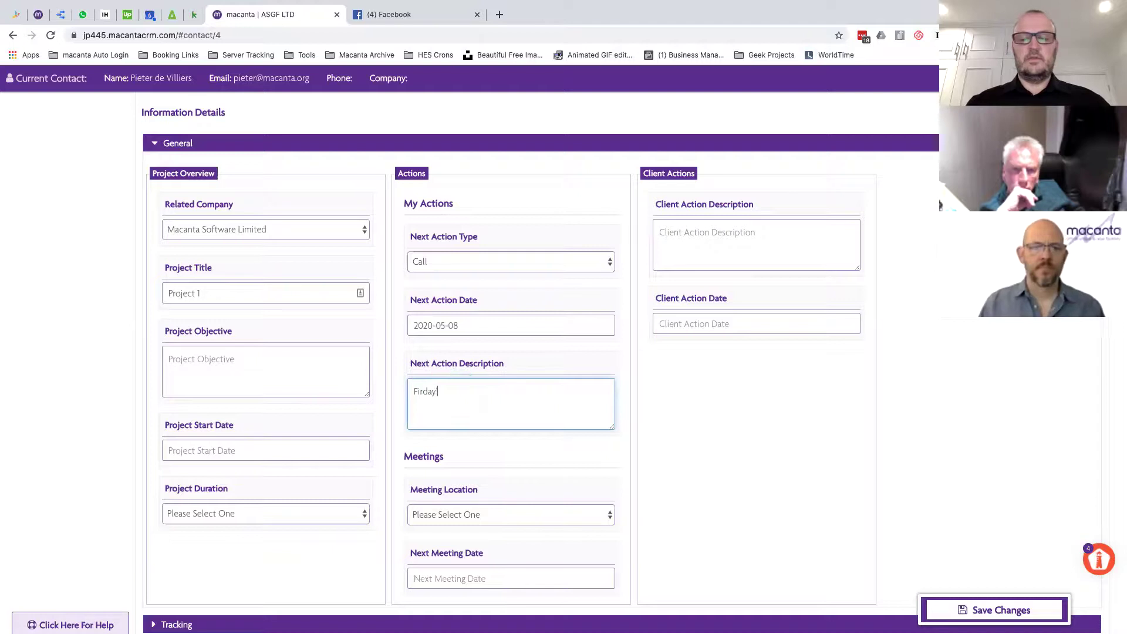
pyautogui.click(450, 396)
pyautogui.write("'s Task")
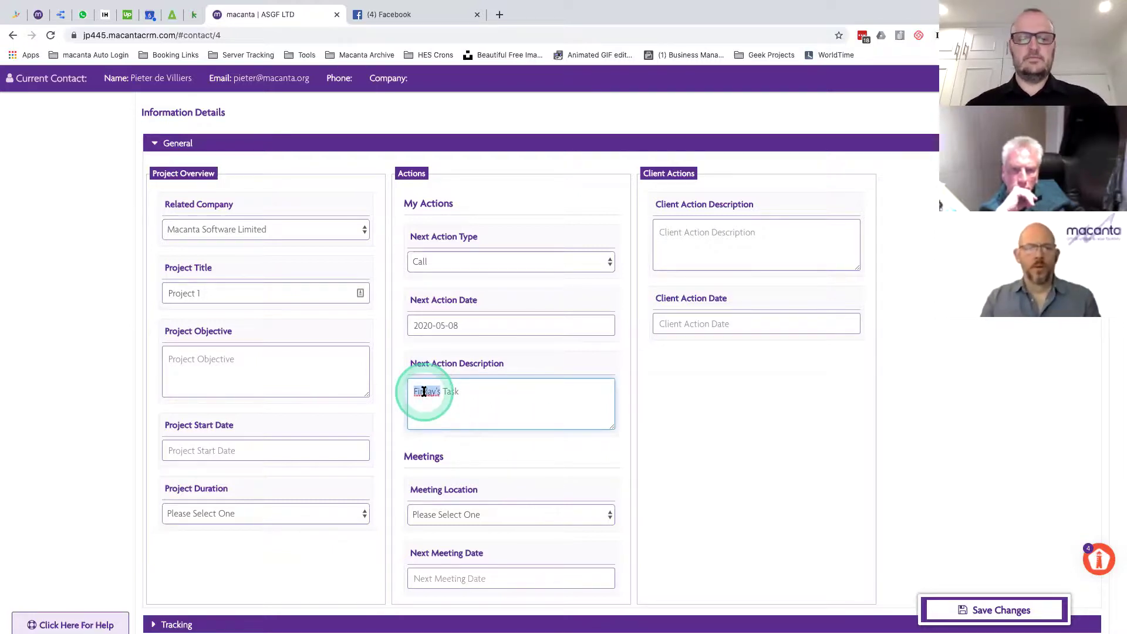
pyautogui.write('ay')
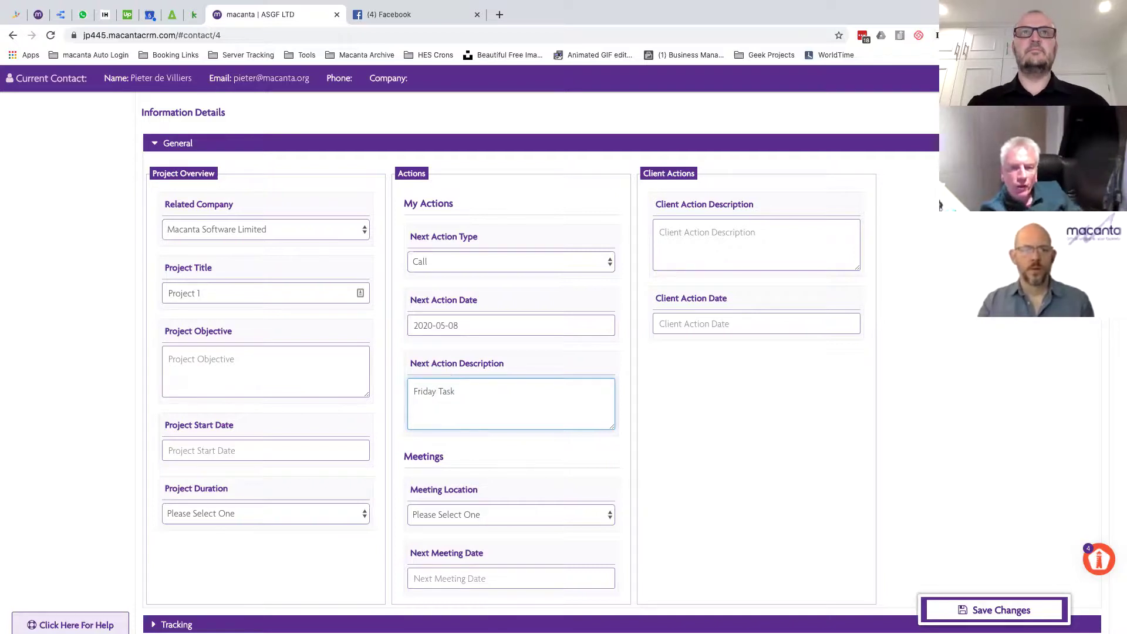
# - Save the changes to Project 1
pyautogui.scroll(-1, 502, 411)
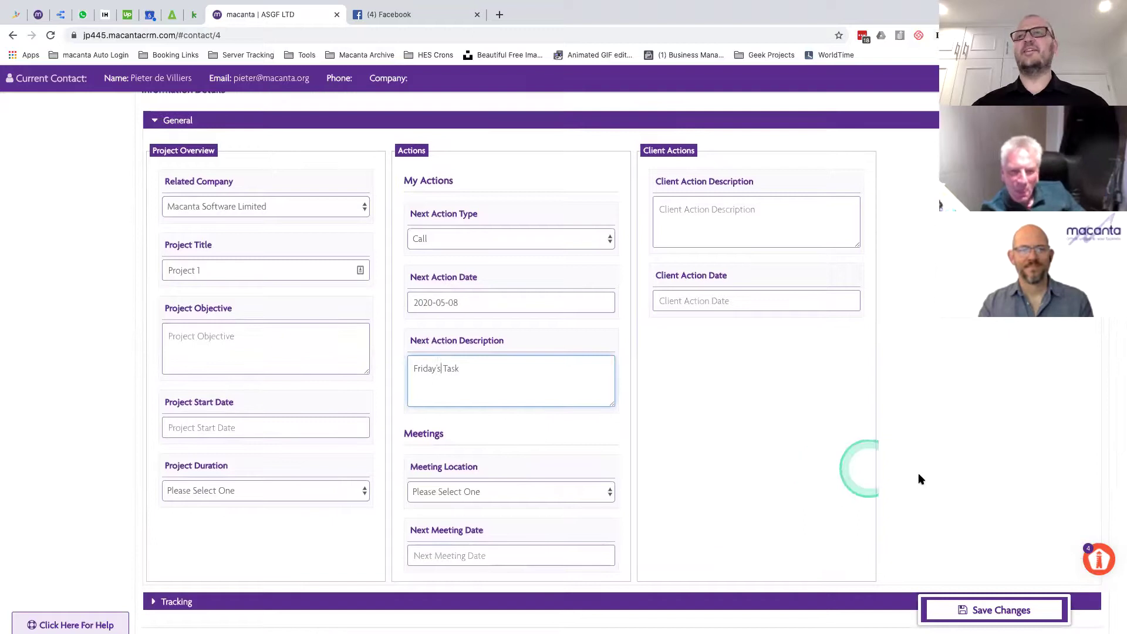
pyautogui.scroll(-1, 615, 491)
pyautogui.click(615, 491)
pyautogui.scroll(-5, 613, 491)
pyautogui.click(964, 610)
pyautogui.click(546, 276)
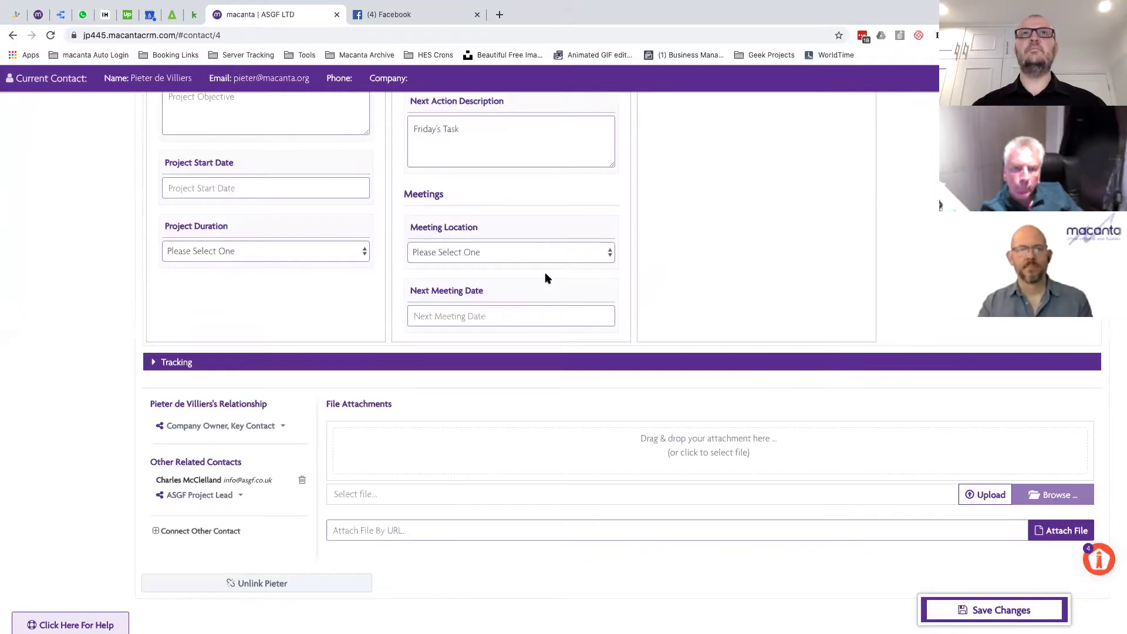
# - Open Project 2 and set its Next Action Type to Networking and its Next Action Date to 2020-05-11
pyautogui.scroll(9, 546, 278)
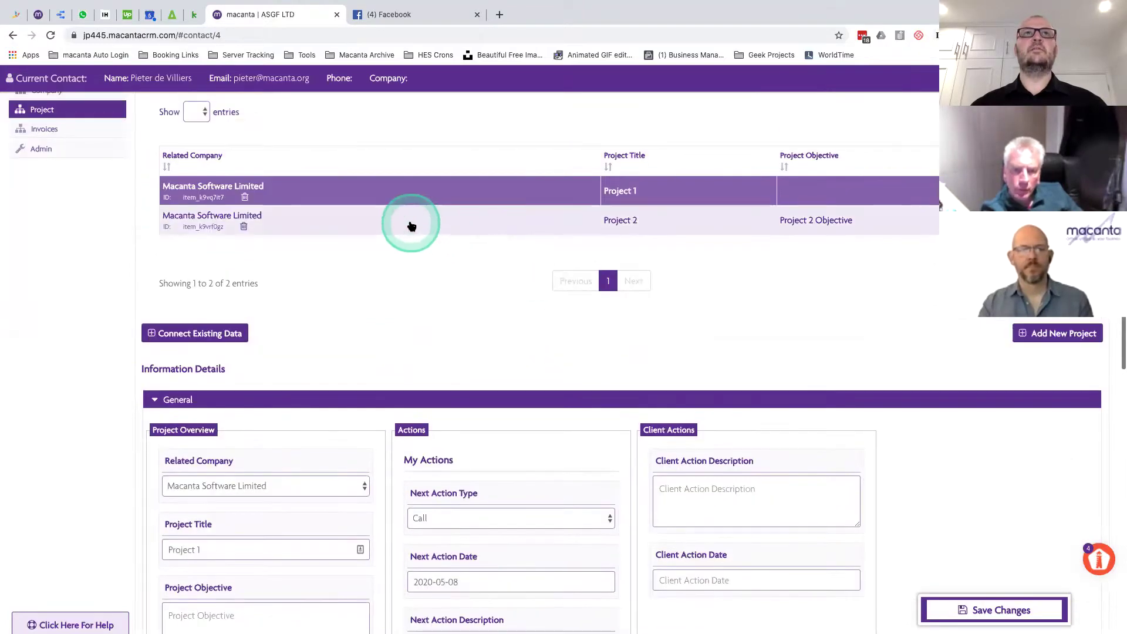
pyautogui.click(411, 226)
pyautogui.scroll(-4, 541, 354)
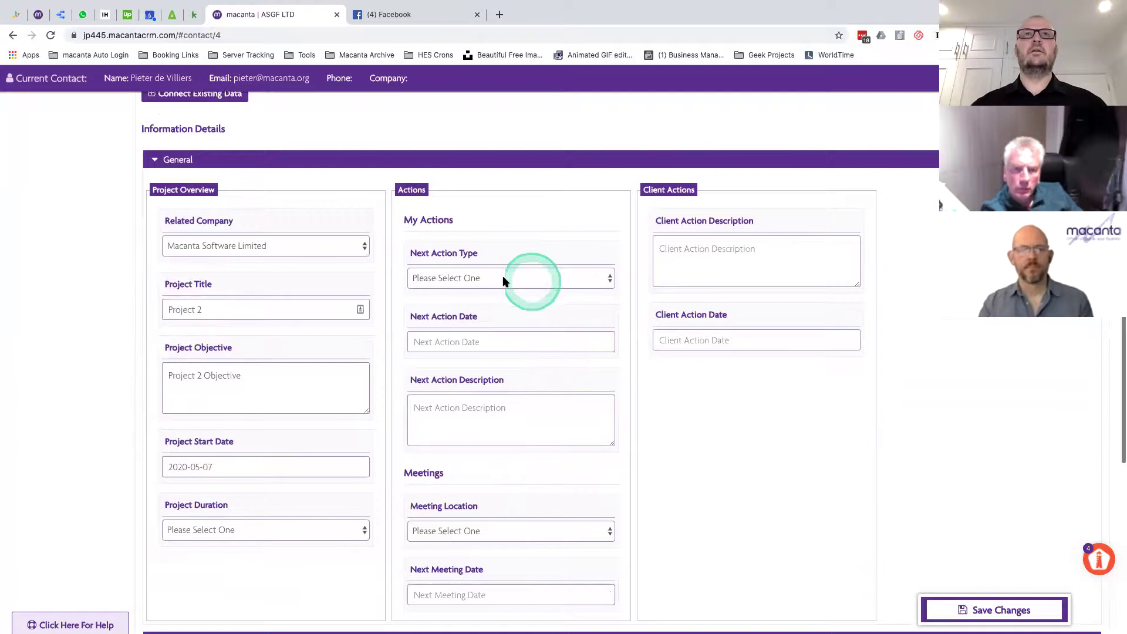
pyautogui.click(503, 282)
pyautogui.click(487, 311)
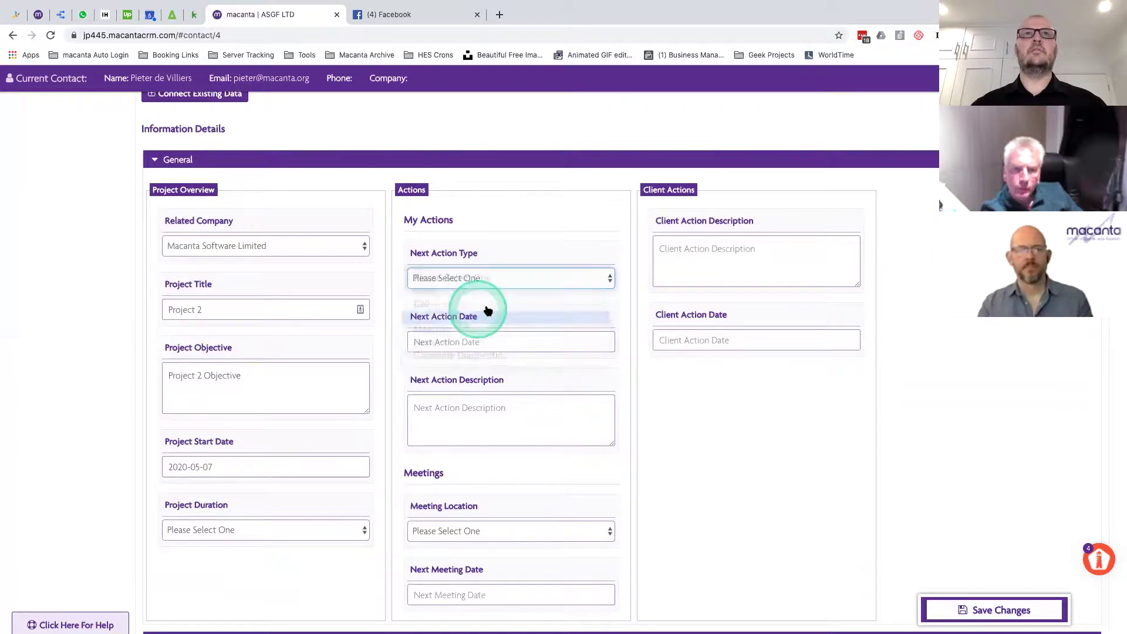
pyautogui.click(472, 342)
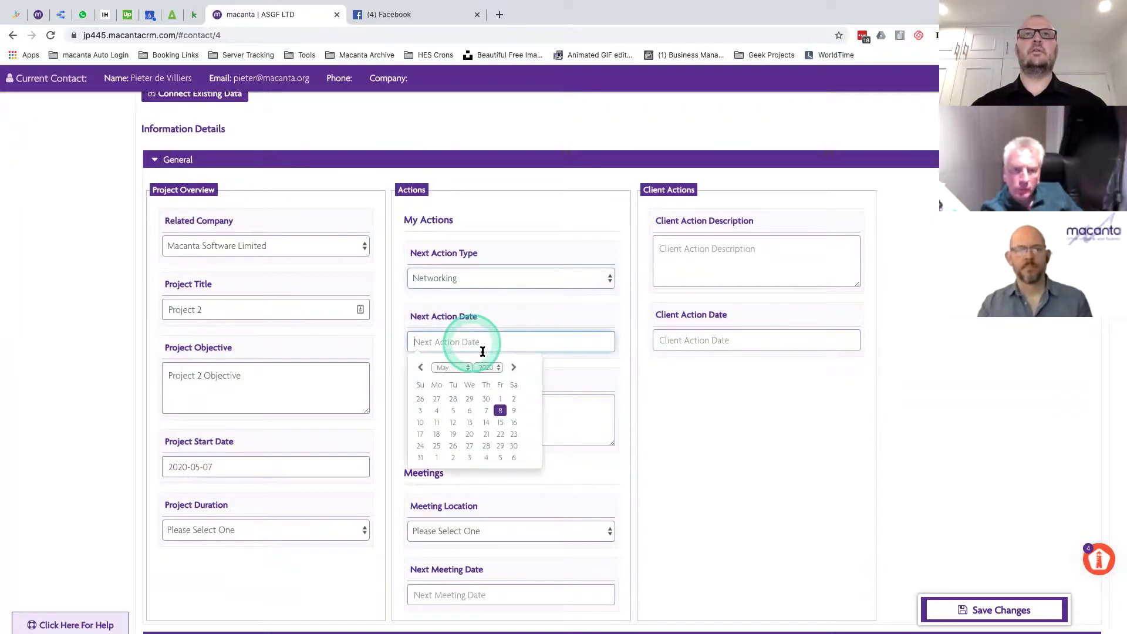
pyautogui.click(435, 423)
# - Enter "Monday's Networking" as Project 2's Next Action Description and save the changes
pyautogui.click(490, 423)
pyautogui.write("Monday's Networking")
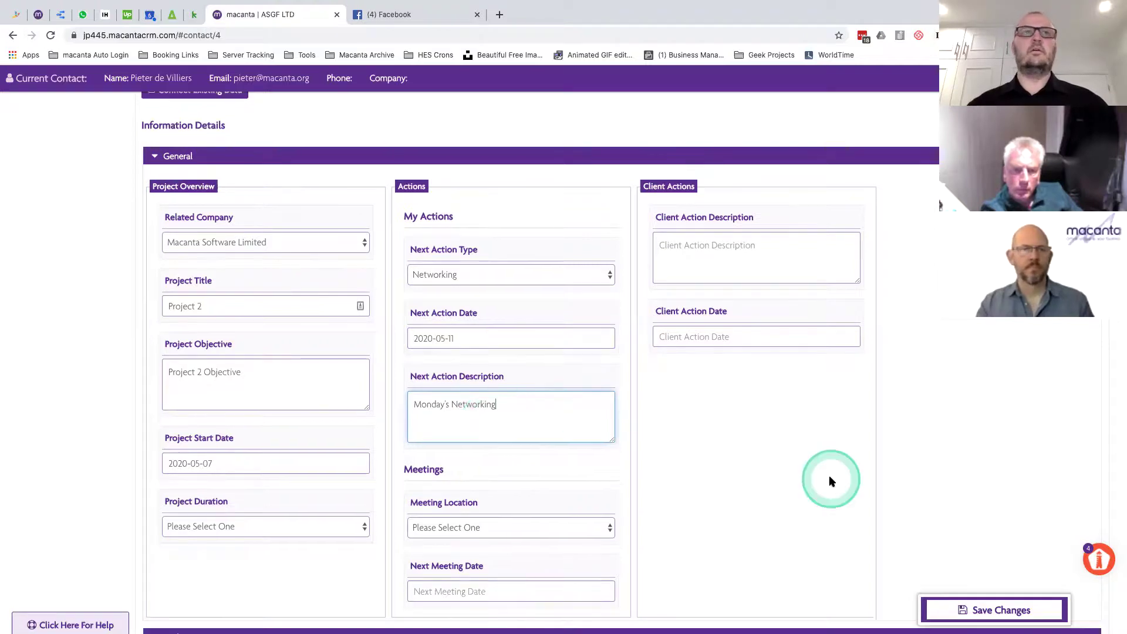
pyautogui.scroll(-4, 829, 480)
pyautogui.click(974, 610)
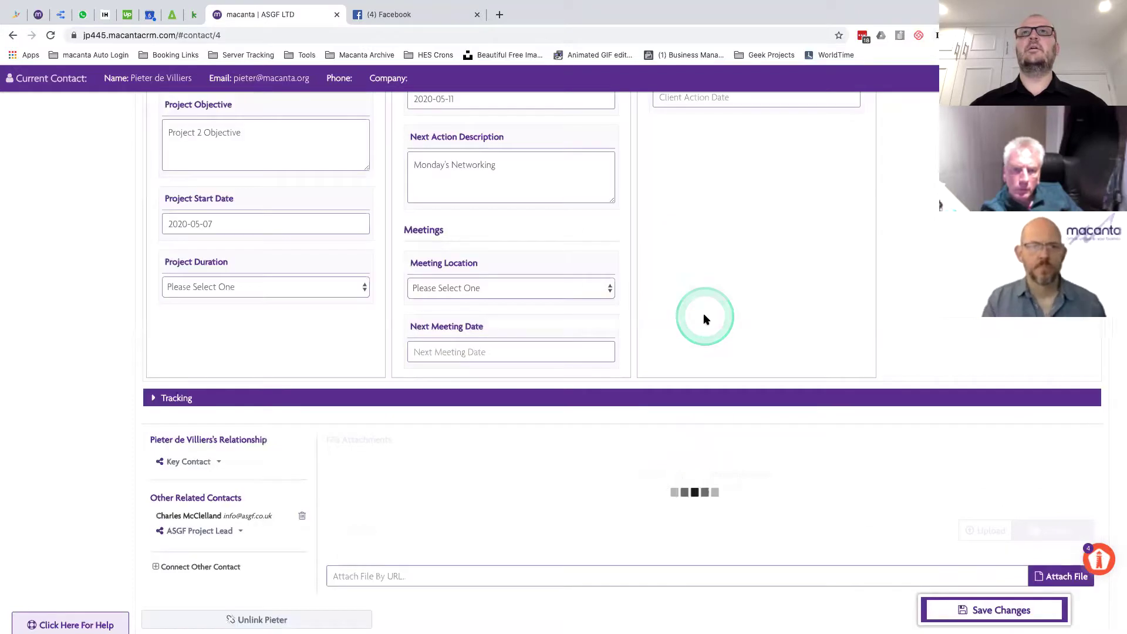
# - Look through the contact search's saved filters for the Next Actions This Week query
pyautogui.scroll(10, 704, 319)
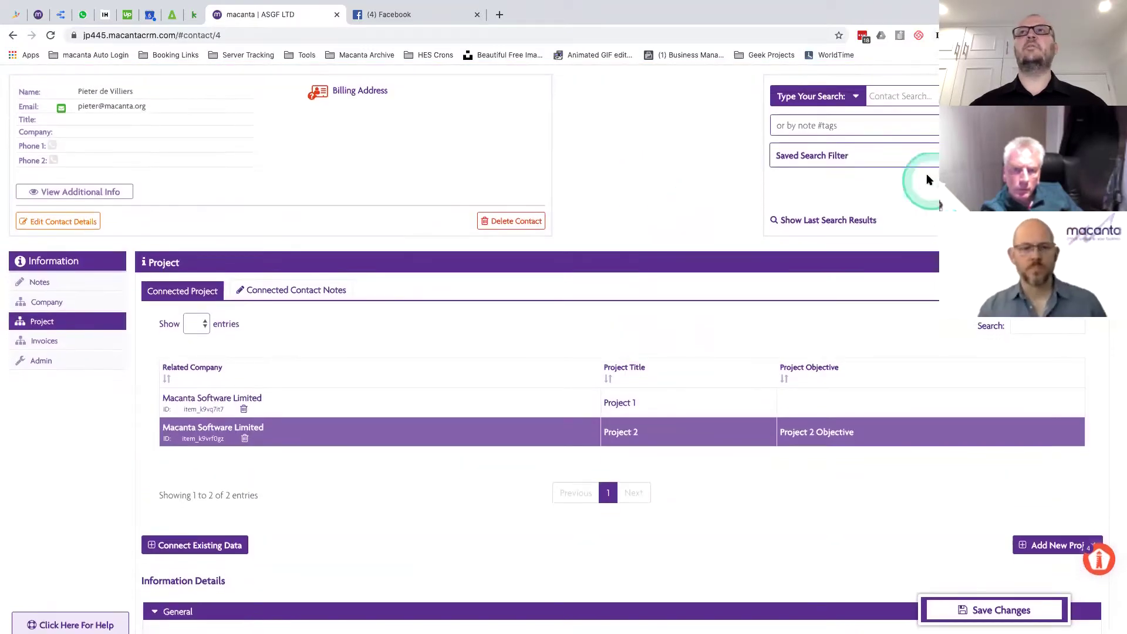
pyautogui.click(875, 159)
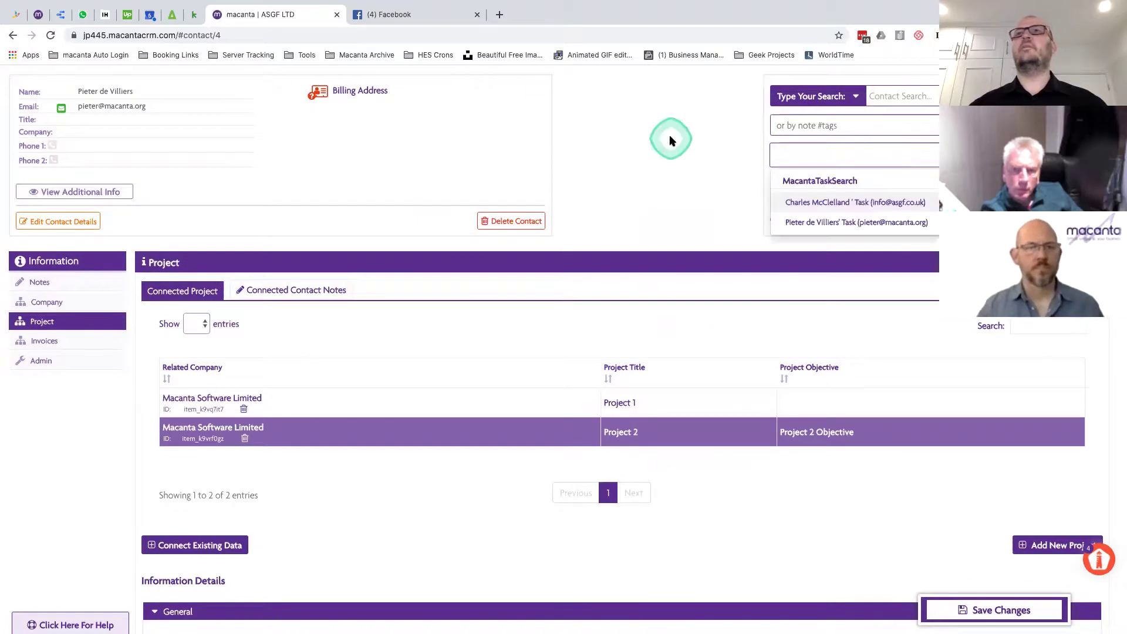
pyautogui.click(669, 135)
pyautogui.click(845, 157)
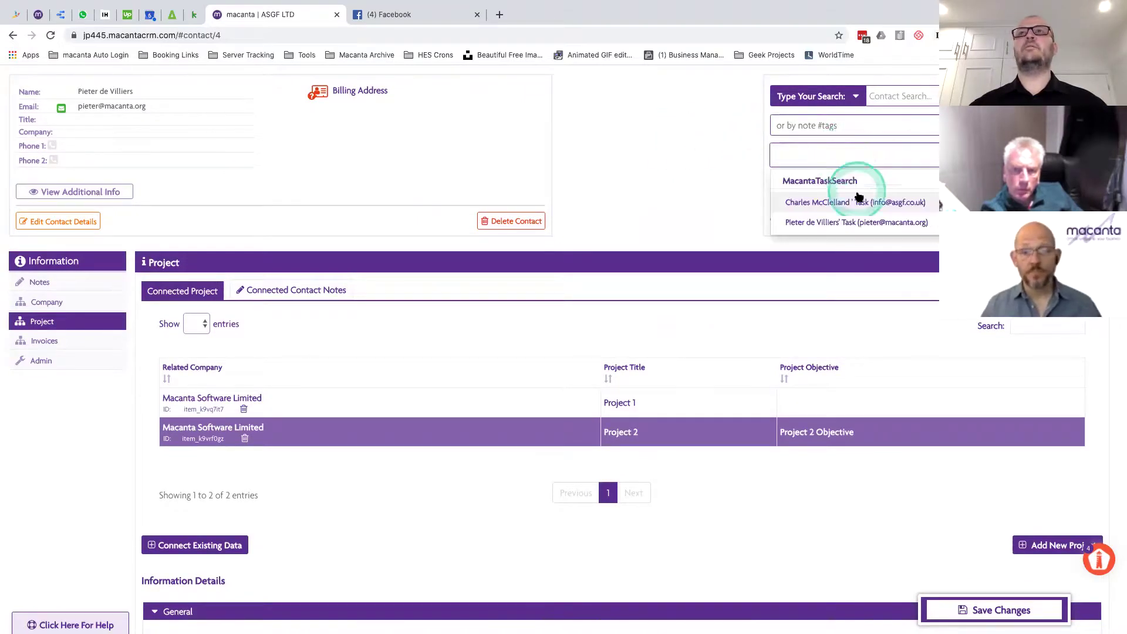
pyautogui.click(844, 223)
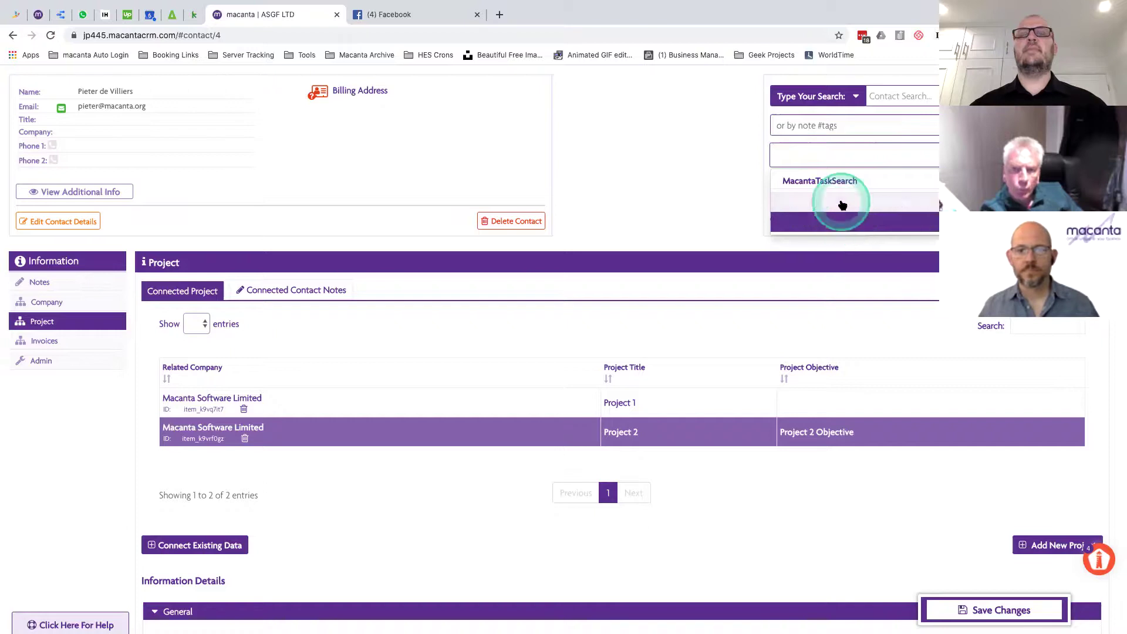
pyautogui.click(671, 173)
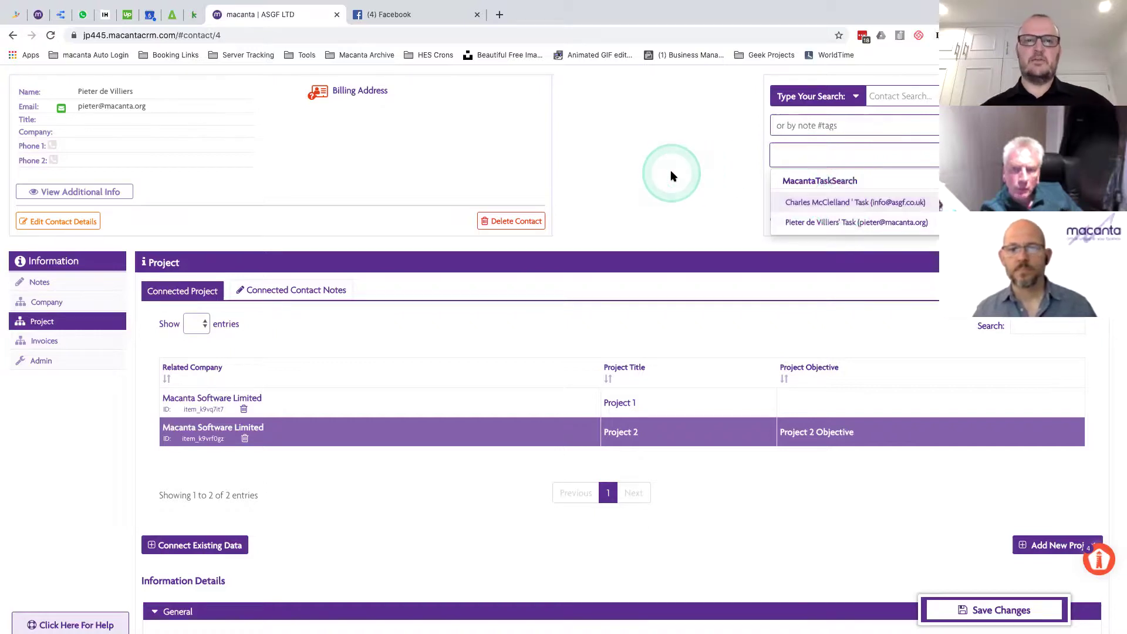
pyautogui.click(685, 201)
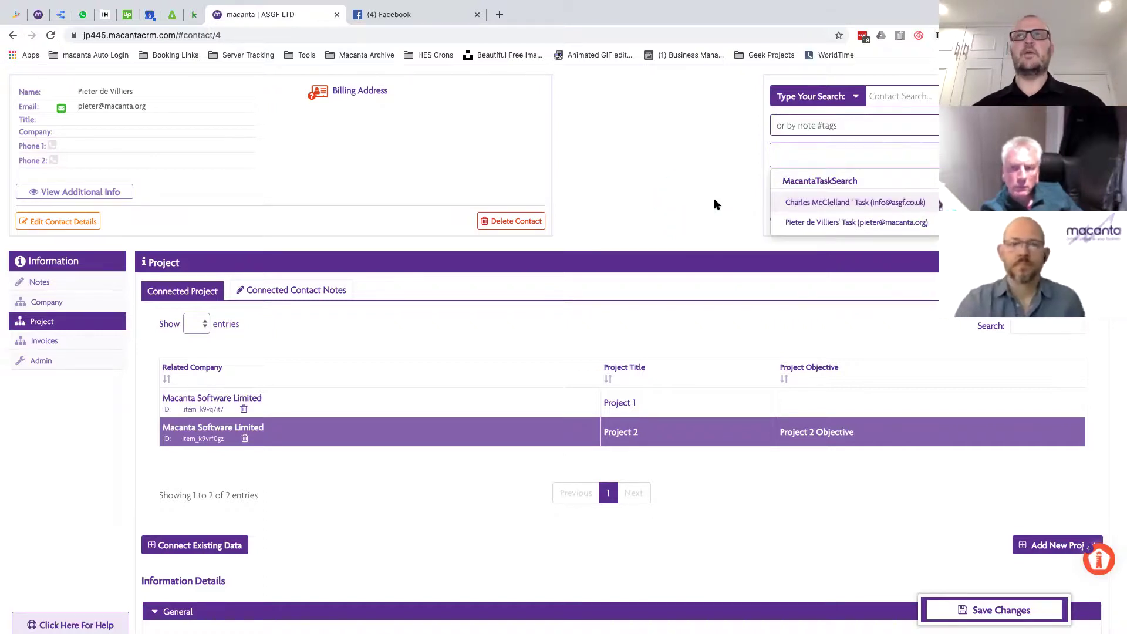
pyautogui.click(835, 221)
pyautogui.click(709, 172)
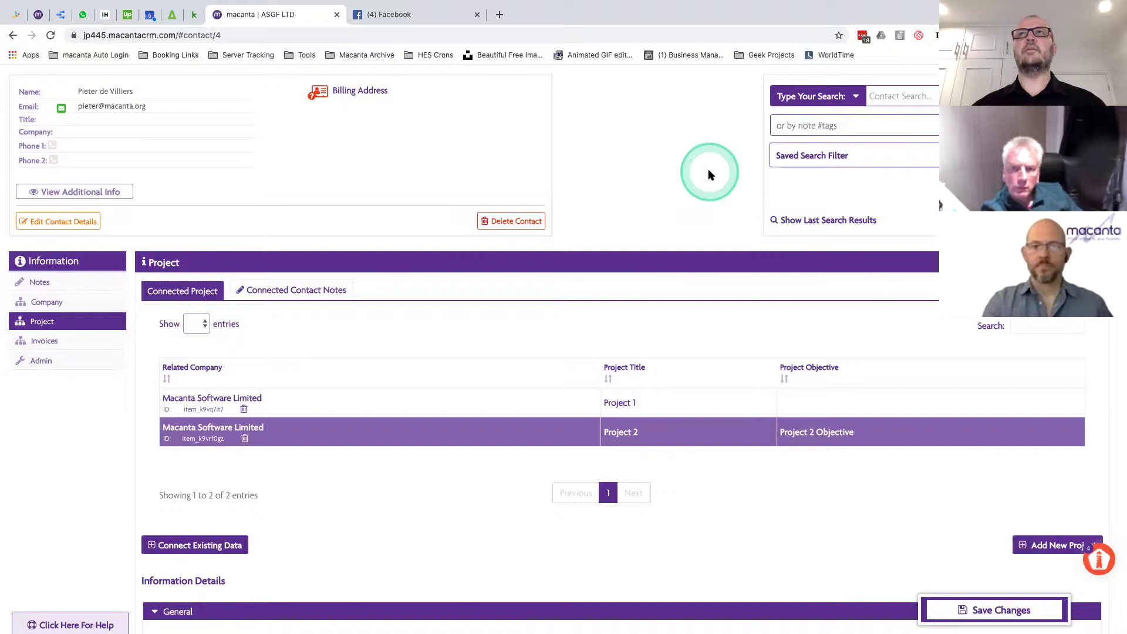
# - Reload the page and open the contact's notes
pyautogui.click(50, 36)
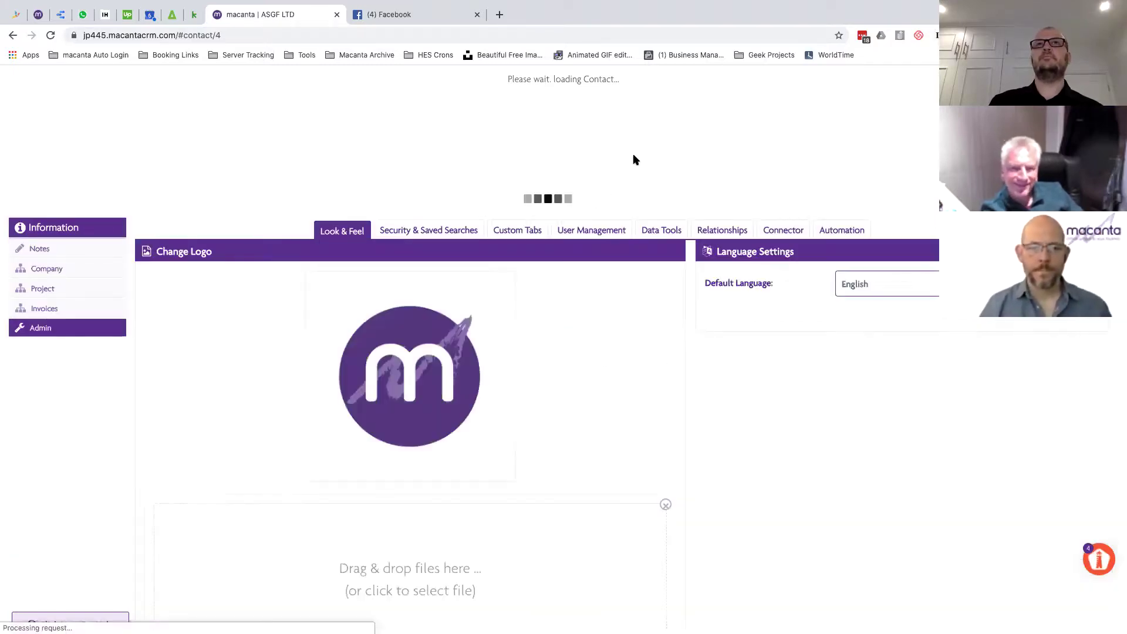
pyautogui.click(148, 241)
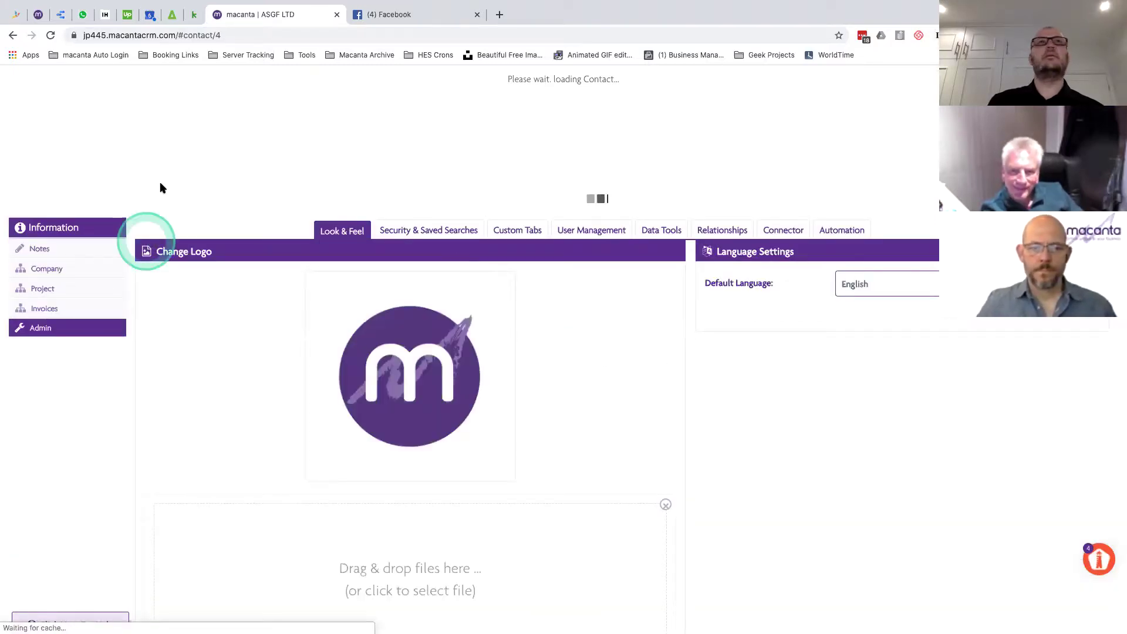
pyautogui.click(51, 267)
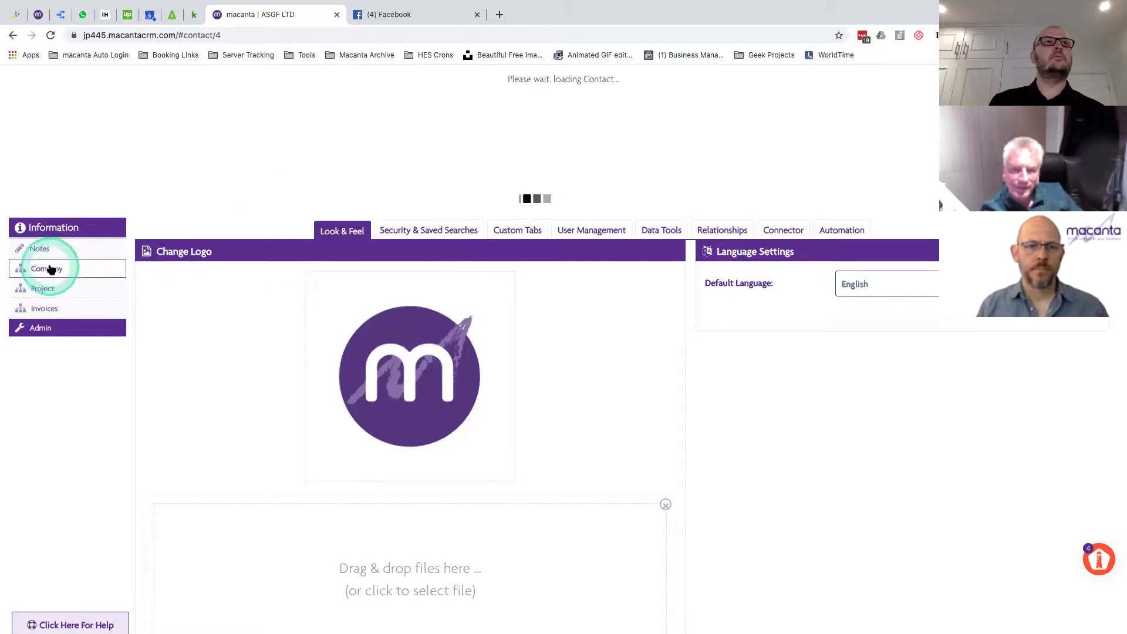
pyautogui.click(44, 249)
pyautogui.click(492, 370)
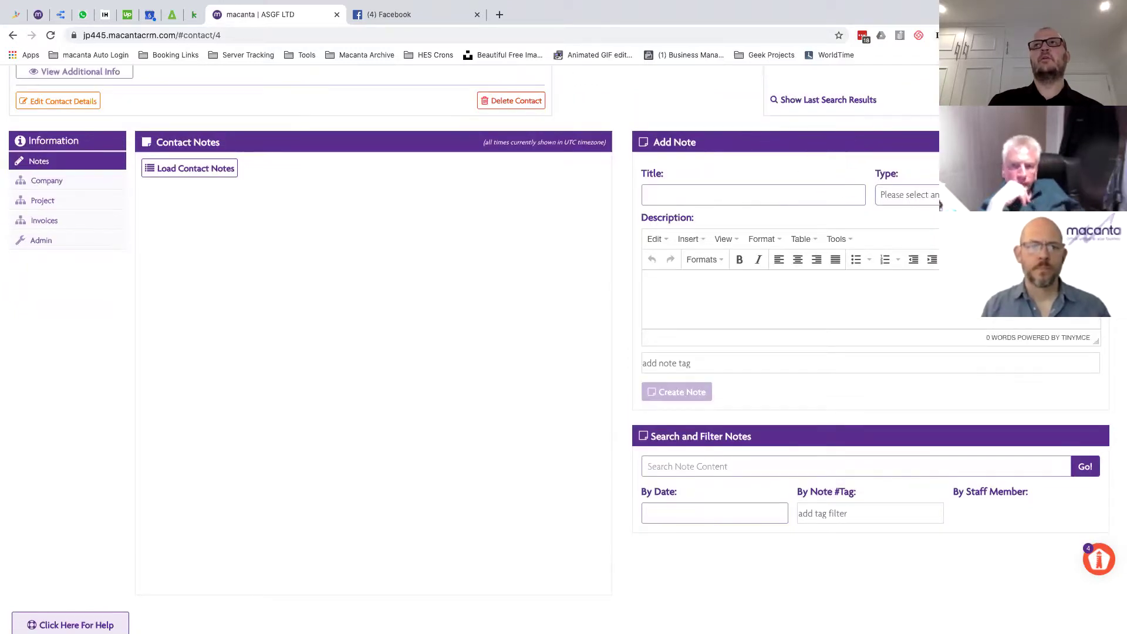
# - Examine the task form in the new note area and its assignable users, leaving the task uncreated
pyautogui.click(939, 205)
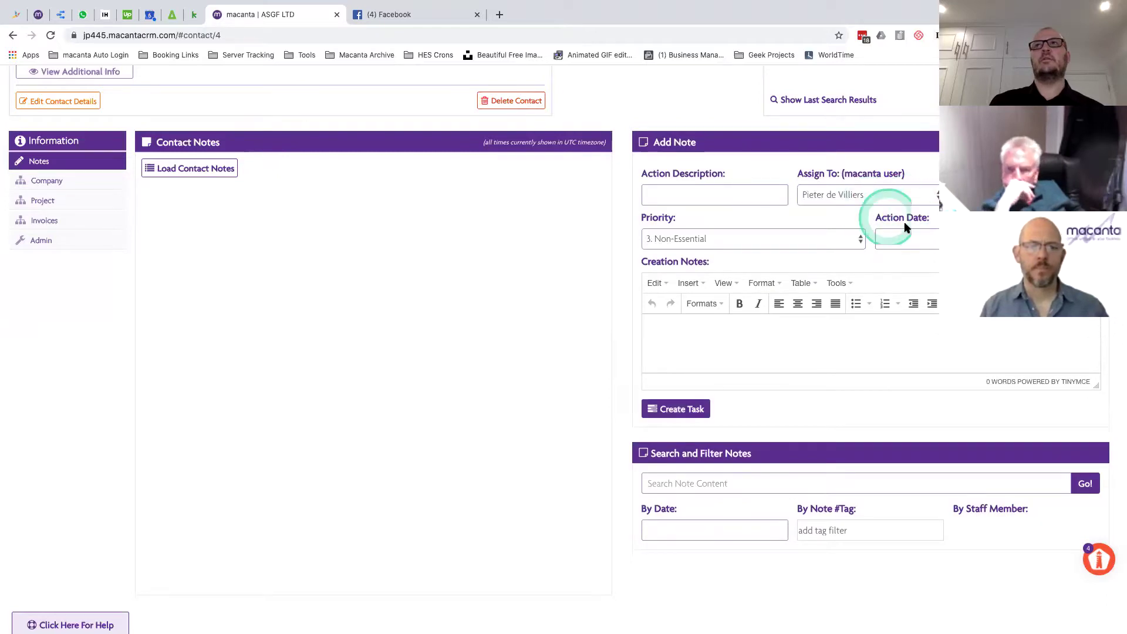
pyautogui.click(870, 194)
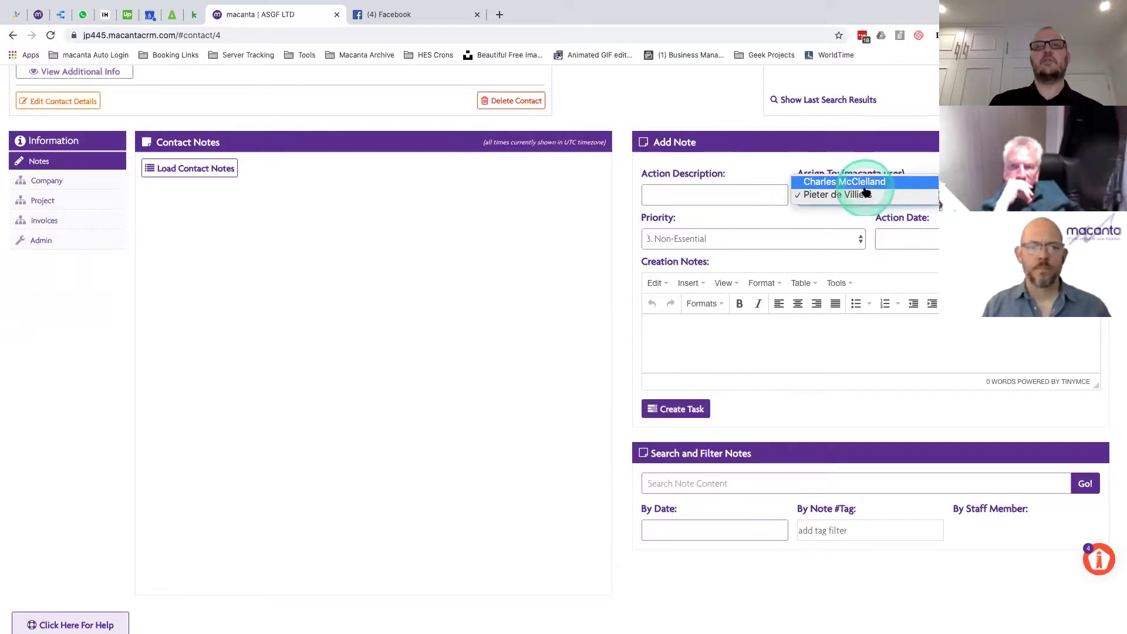
pyautogui.click(775, 169)
pyautogui.click(1082, 142)
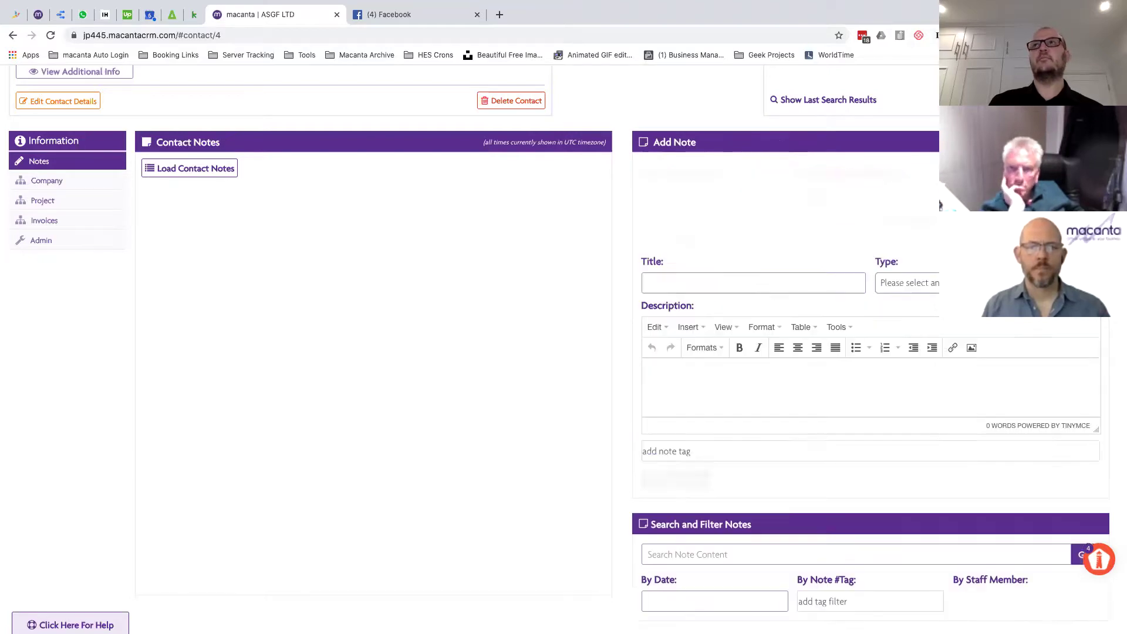
# - Run the saved query Next Actions This Week from the saved search filters
pyautogui.scroll(2, 714, 263)
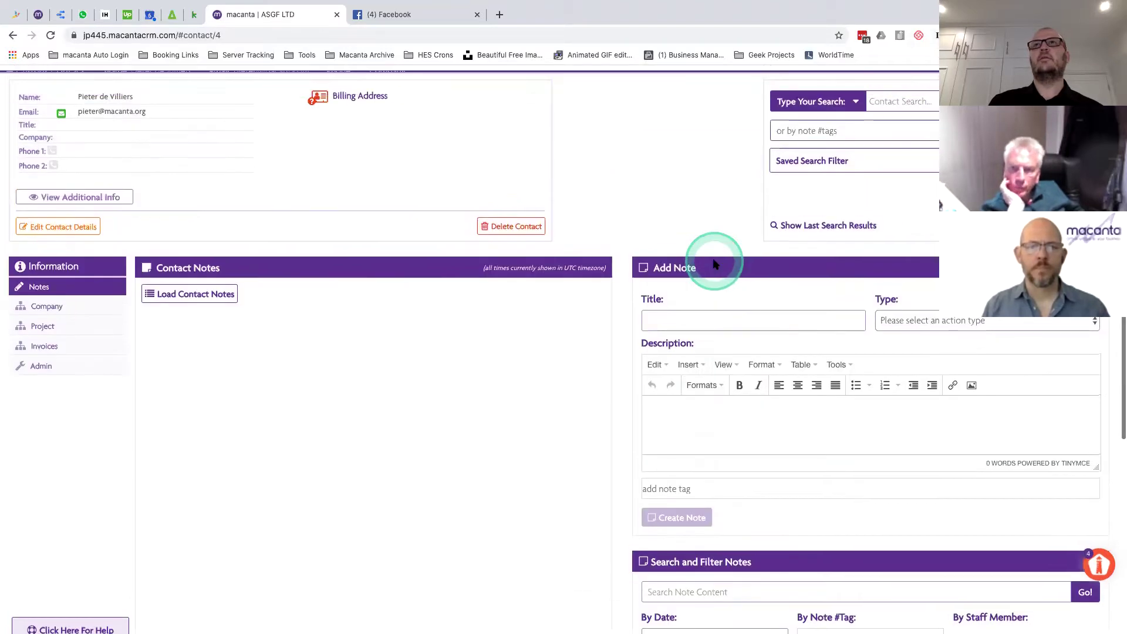
pyautogui.click(829, 156)
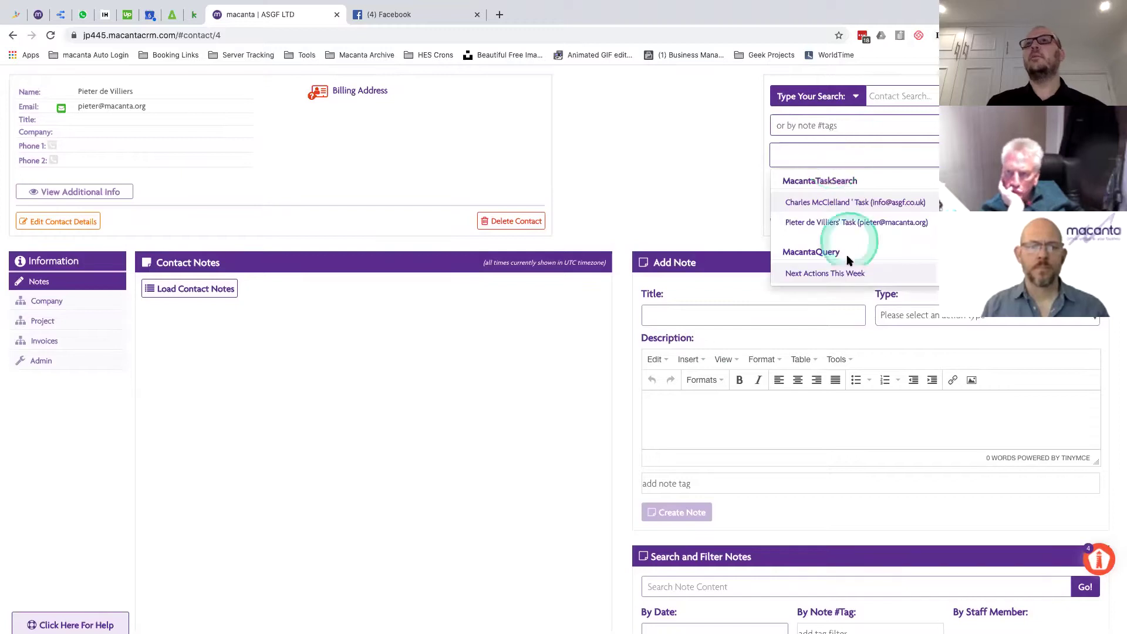
pyautogui.click(817, 274)
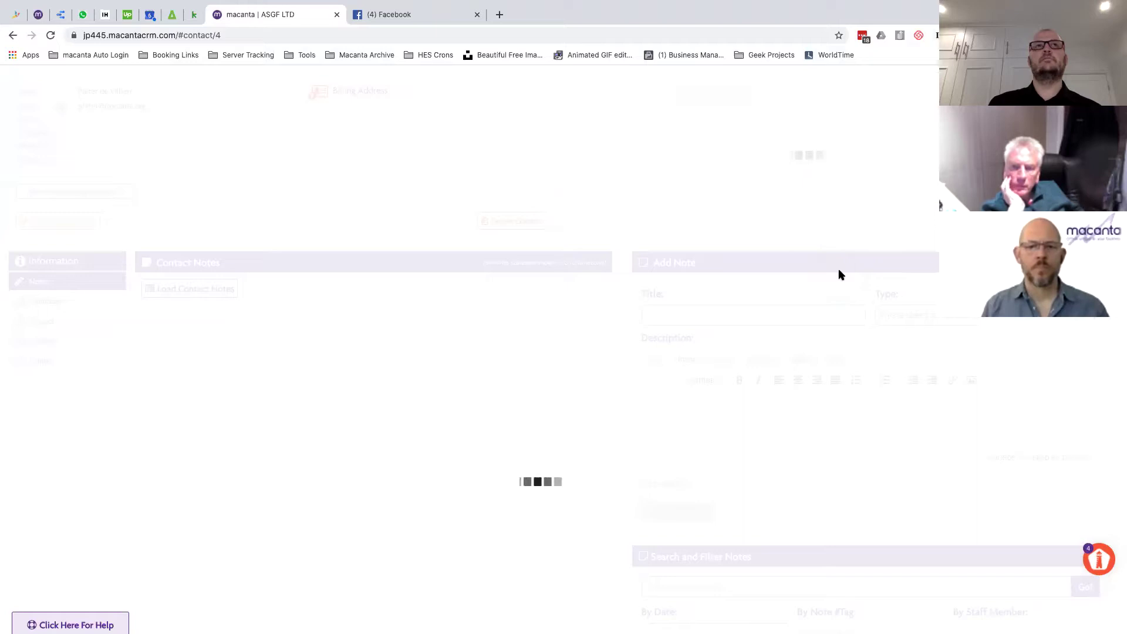
pyautogui.click(726, 340)
pyautogui.click(497, 262)
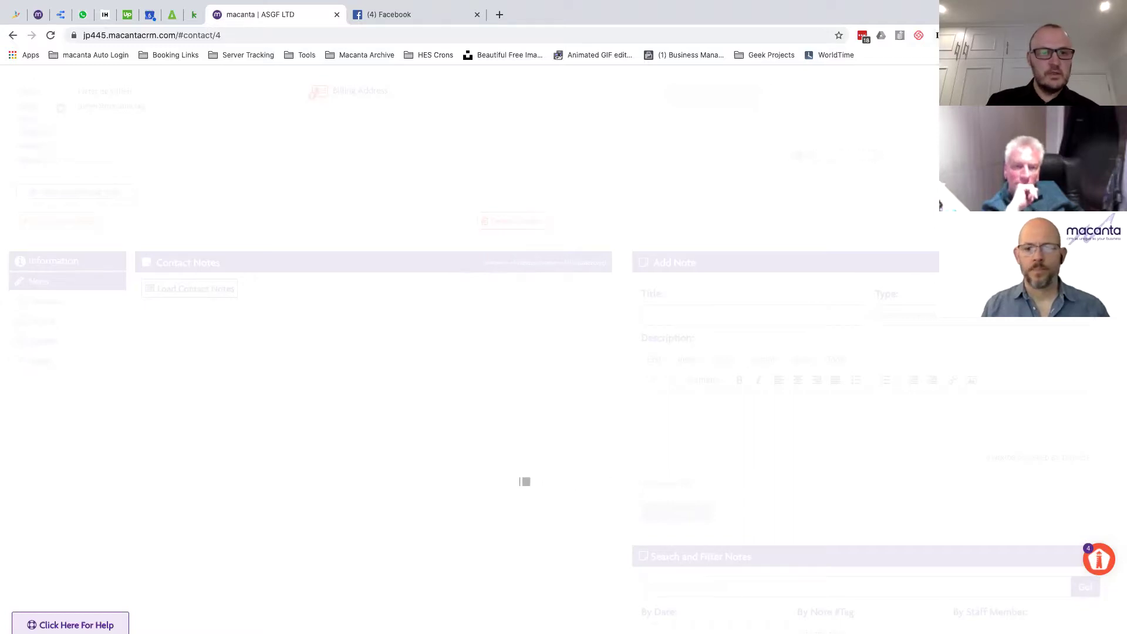
pyautogui.click(557, 423)
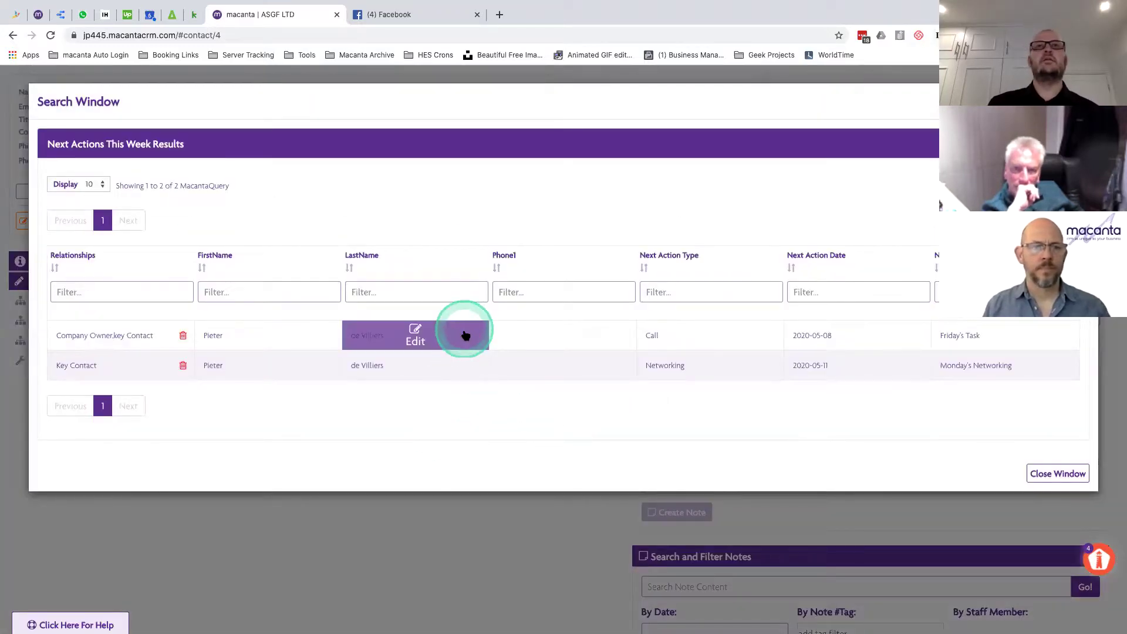
# - Try inline editing in the query results by saving the Call row's blank next action date and its note Friday's Task
pyautogui.moveTo(461, 376)
pyautogui.click(475, 431)
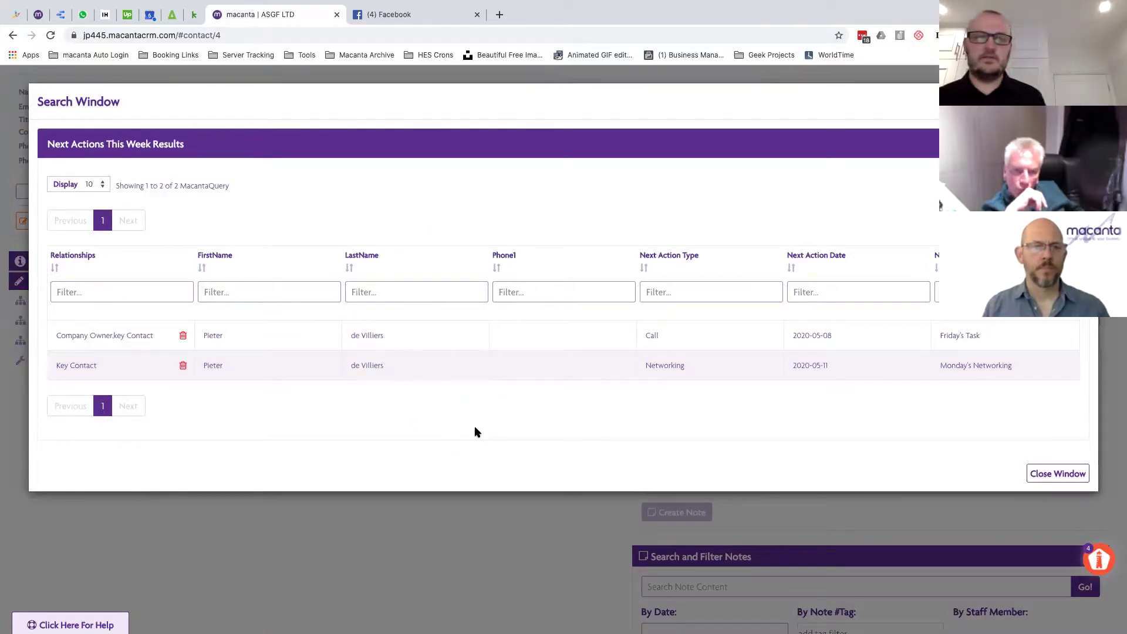
pyautogui.click(597, 410)
pyautogui.click(726, 402)
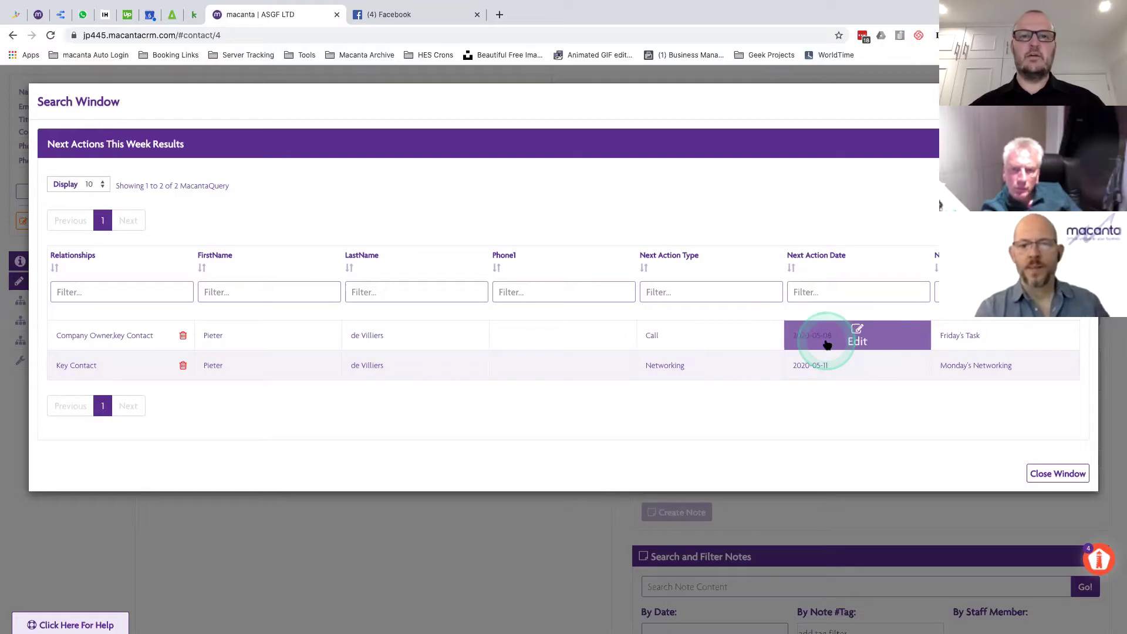
pyautogui.click(855, 332)
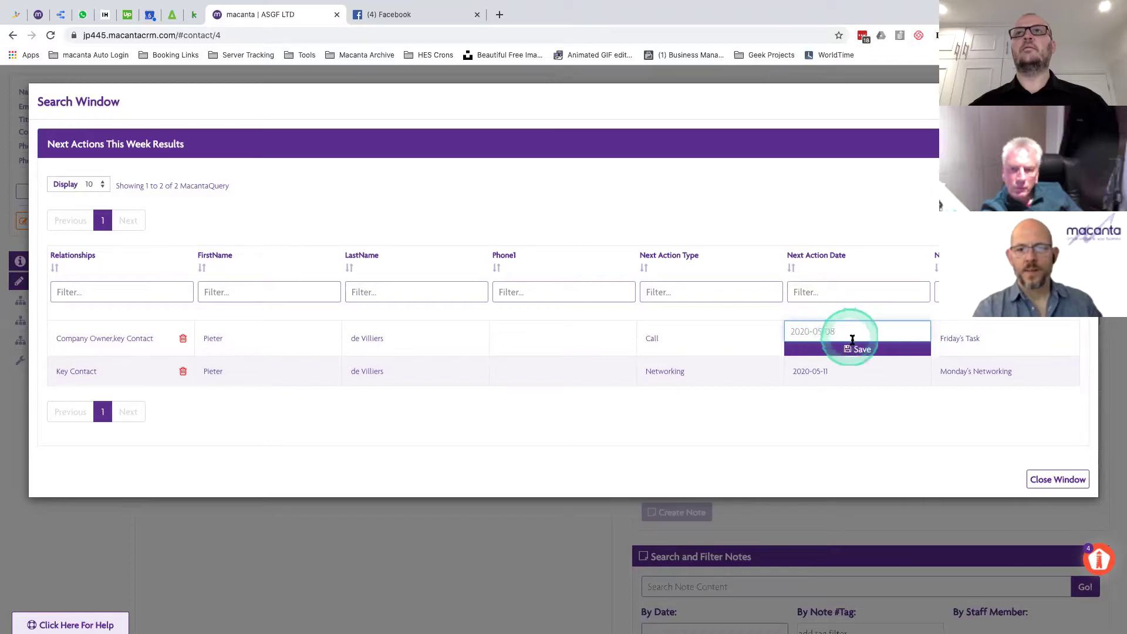
pyautogui.click(851, 348)
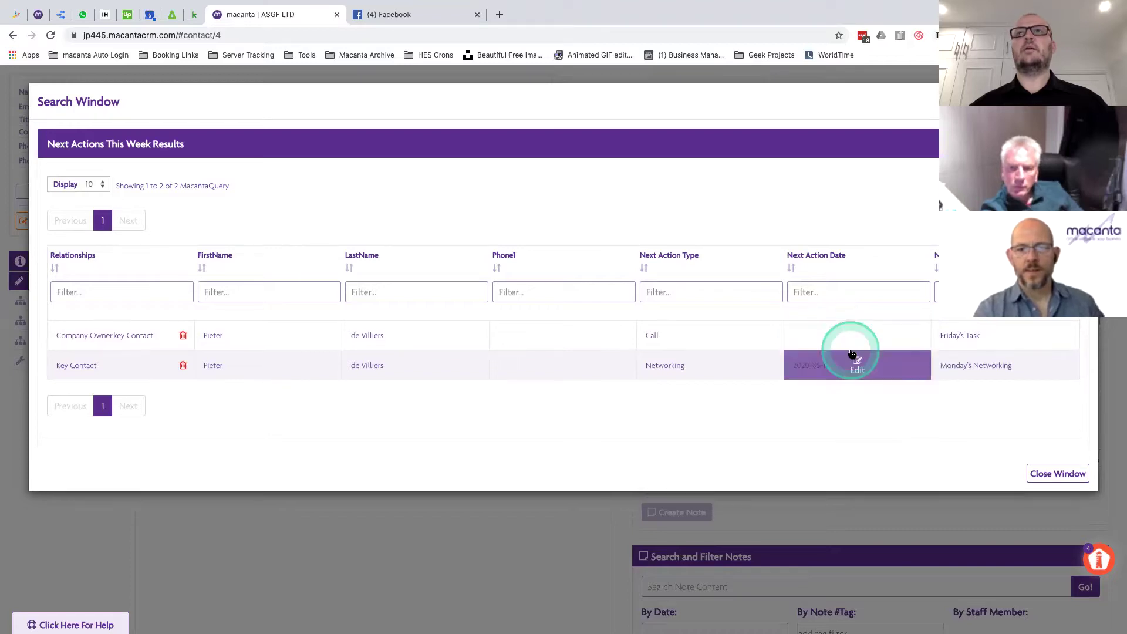
pyautogui.click(1006, 332)
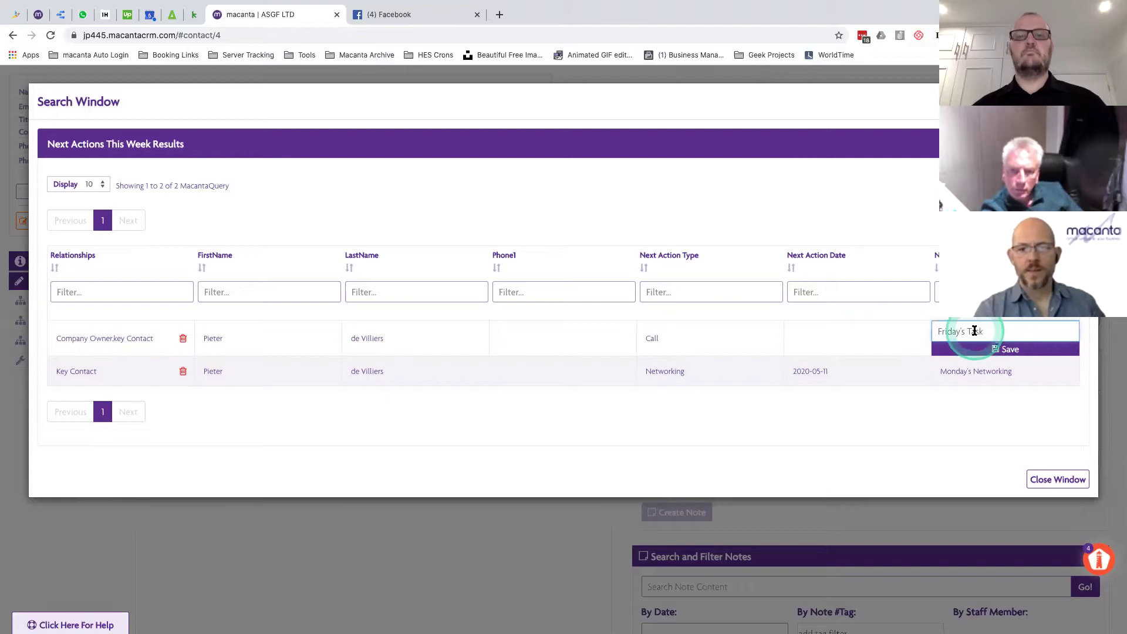
pyautogui.click(1005, 349)
pyautogui.click(793, 418)
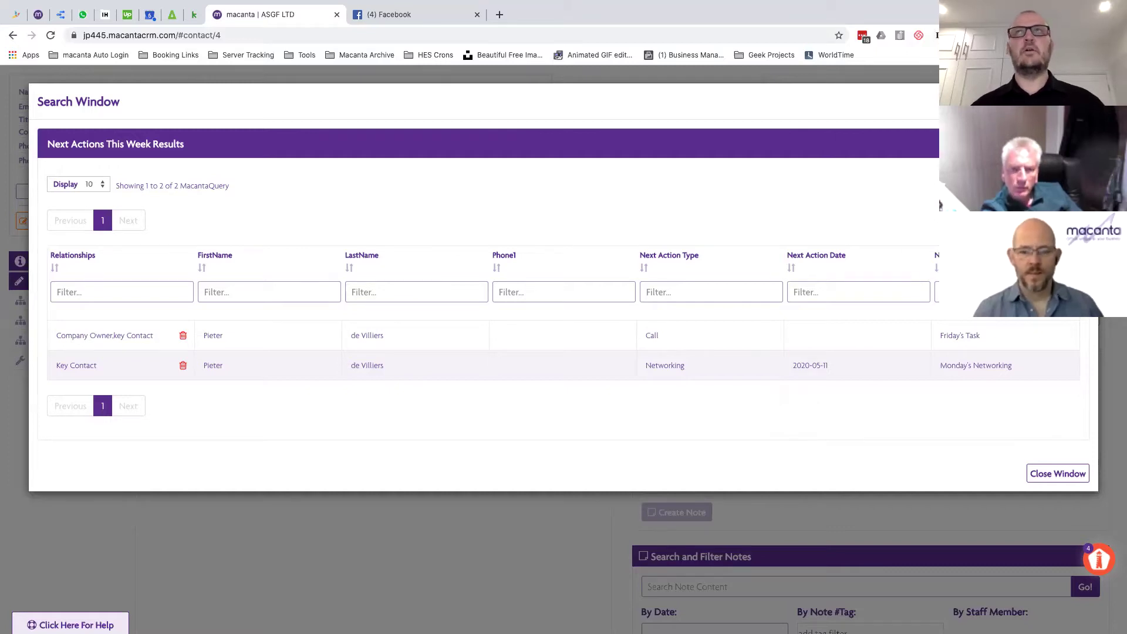
# - Leave the search results and try to add a dashboard widget titled Next Actions This Week based on the query of that name
pyautogui.press('Escape')
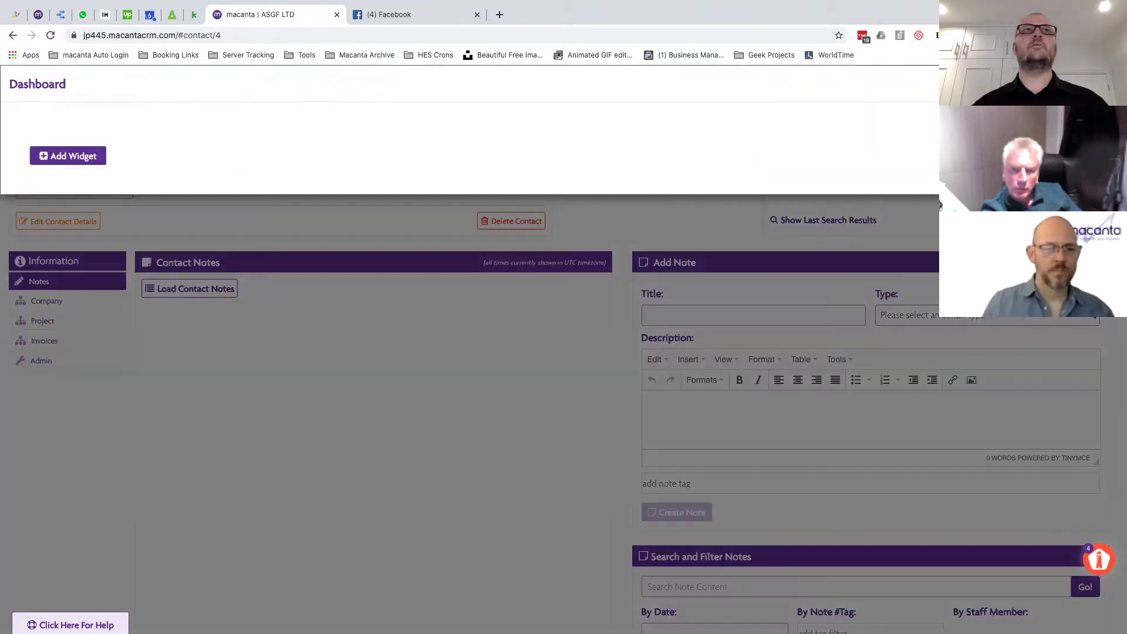
pyautogui.click(94, 156)
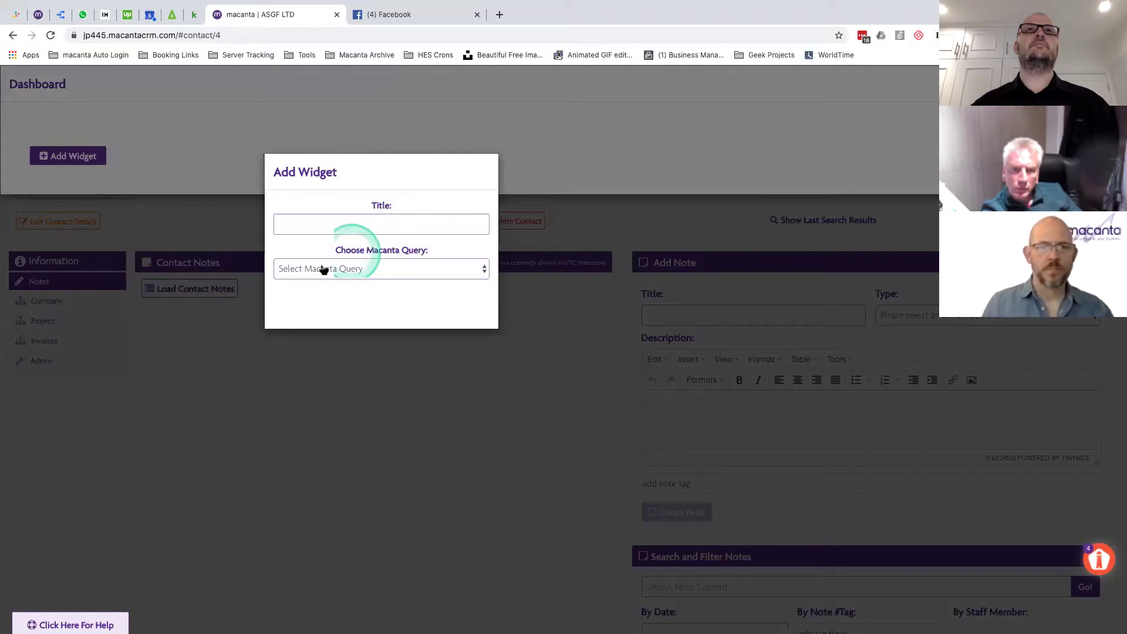
pyautogui.click(323, 269)
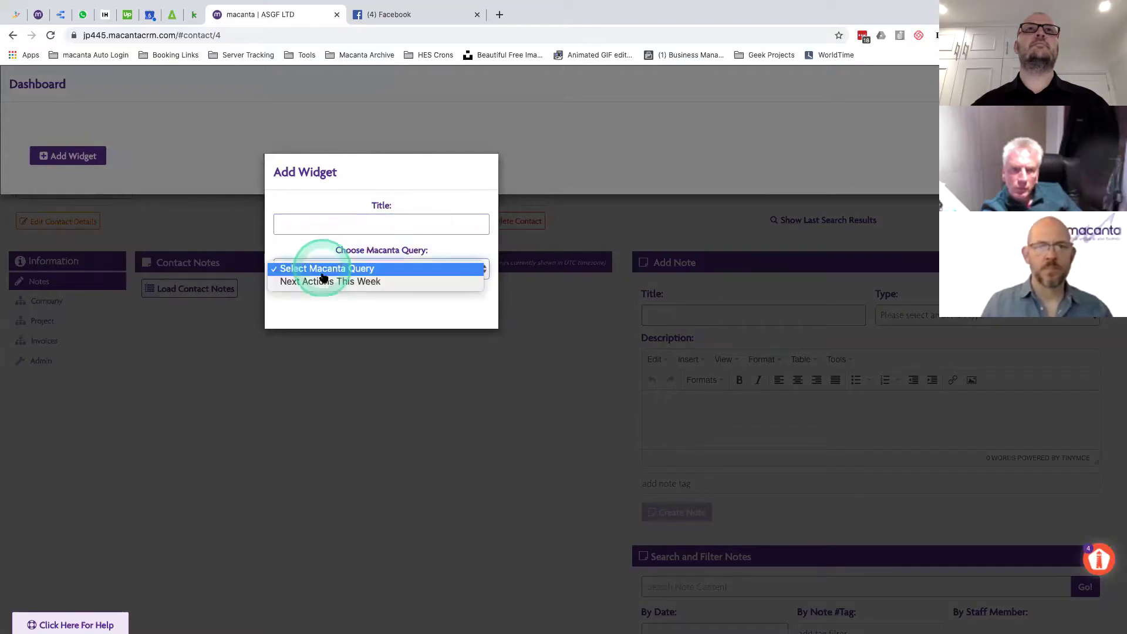
pyautogui.click(325, 282)
pyautogui.click(302, 304)
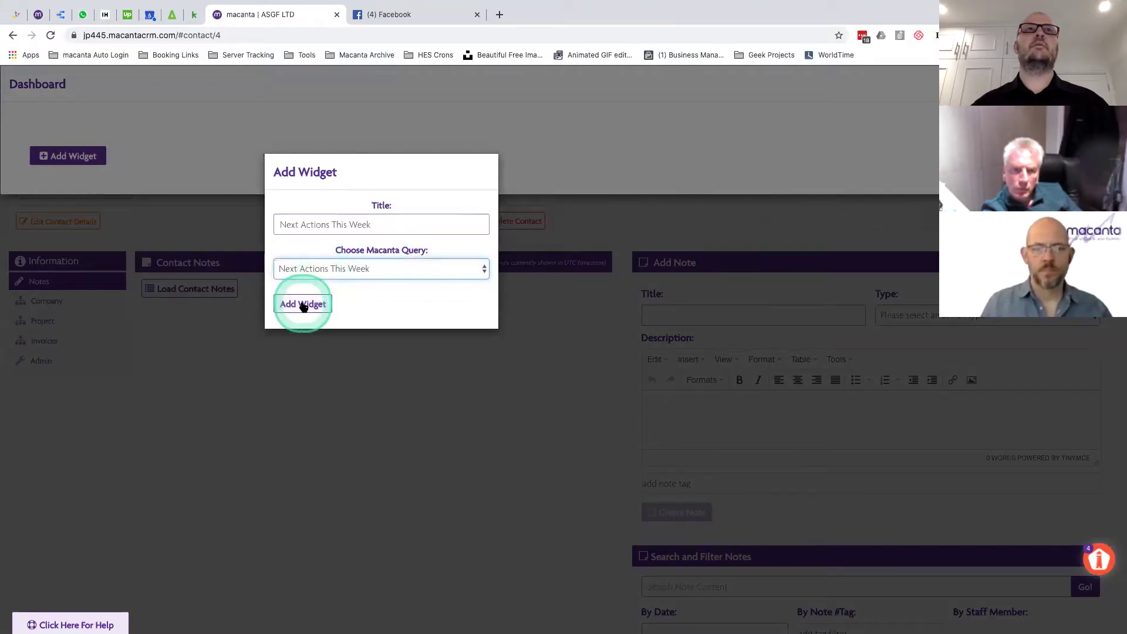
pyautogui.click(664, 102)
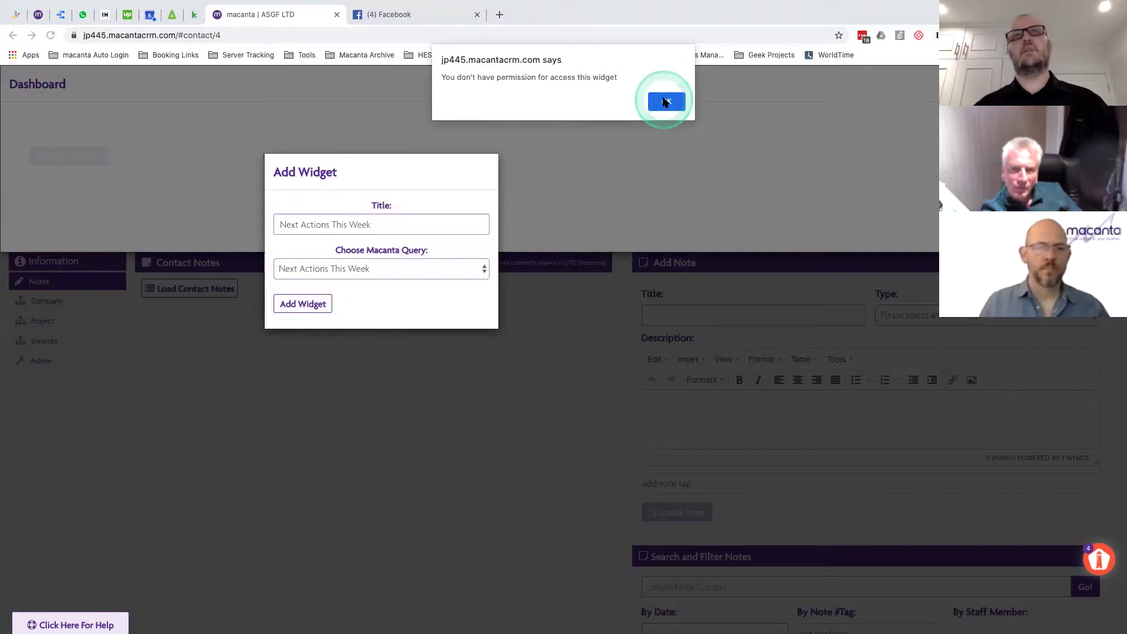
pyautogui.click(665, 102)
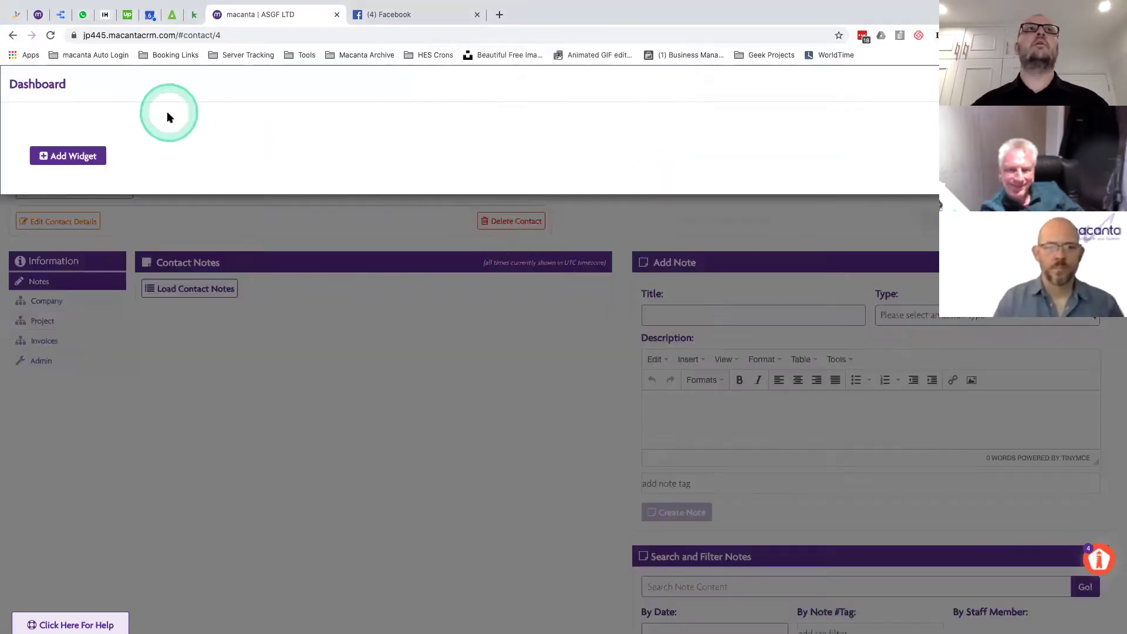
# - Examine the dashboard widgets in the other Macanta account, return to the ASGF account and close its dashboard
pyautogui.click(38, 16)
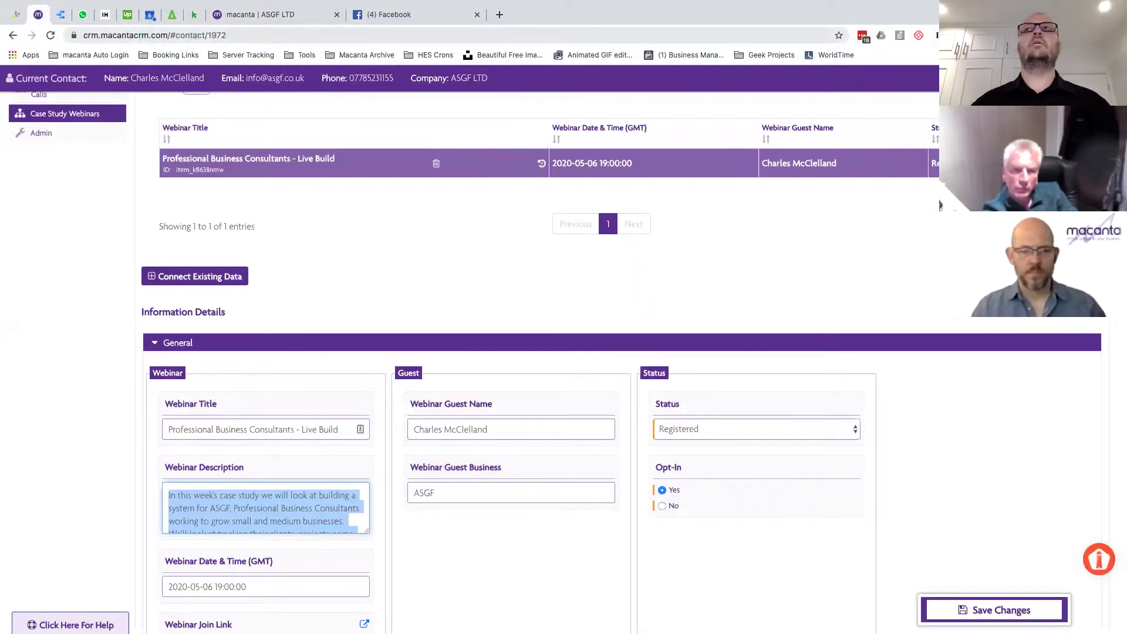
pyautogui.scroll(4, 927, 216)
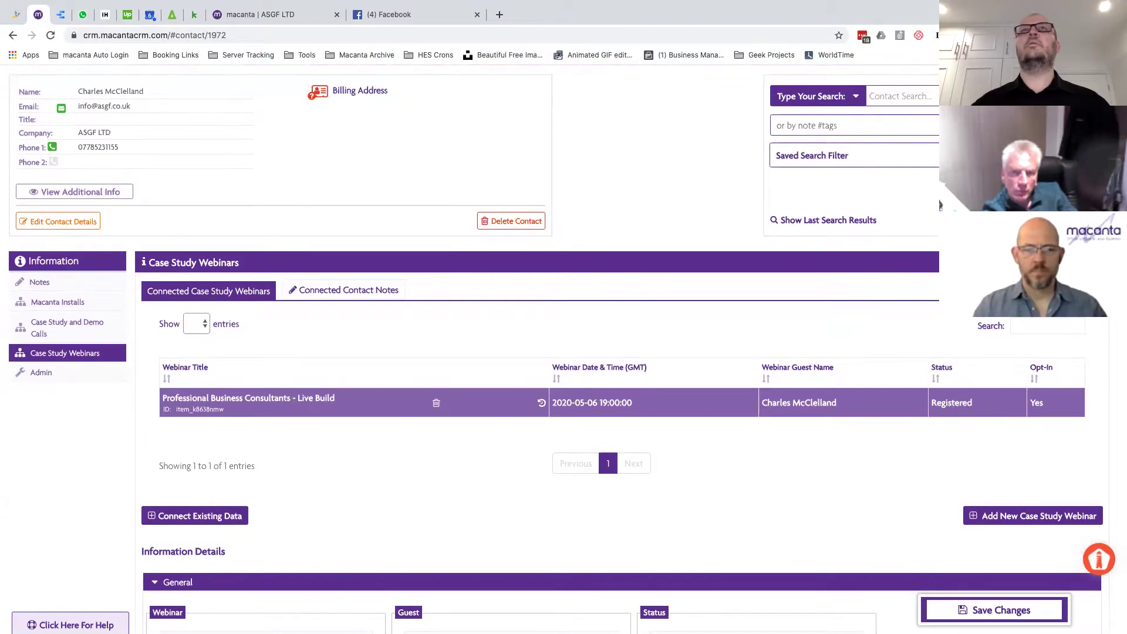
pyautogui.click(1056, 220)
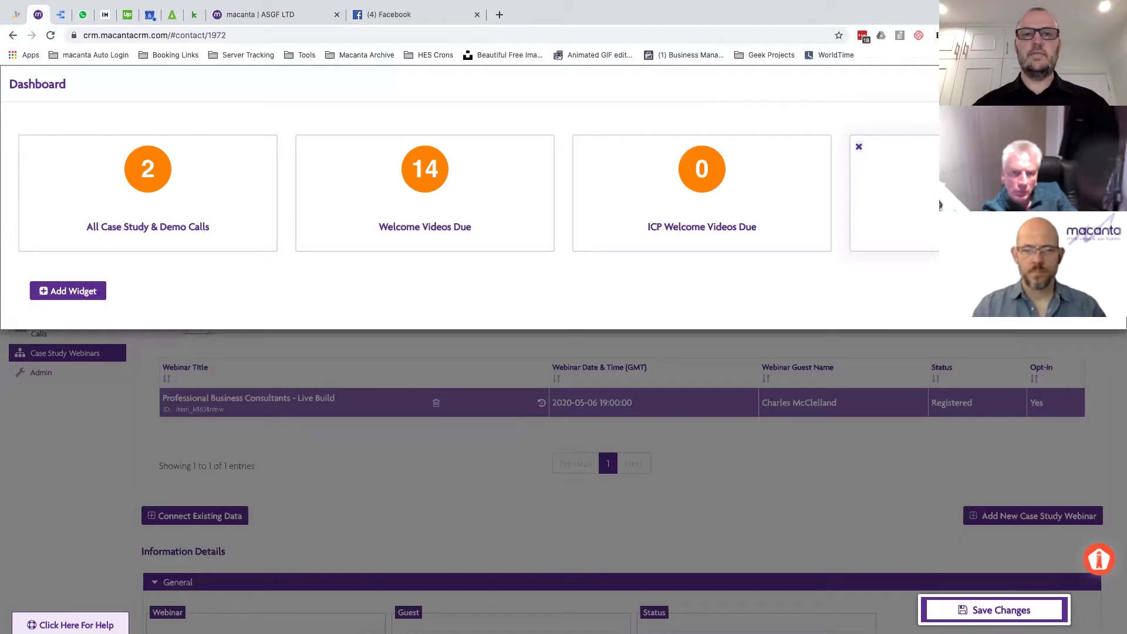
pyautogui.click(479, 288)
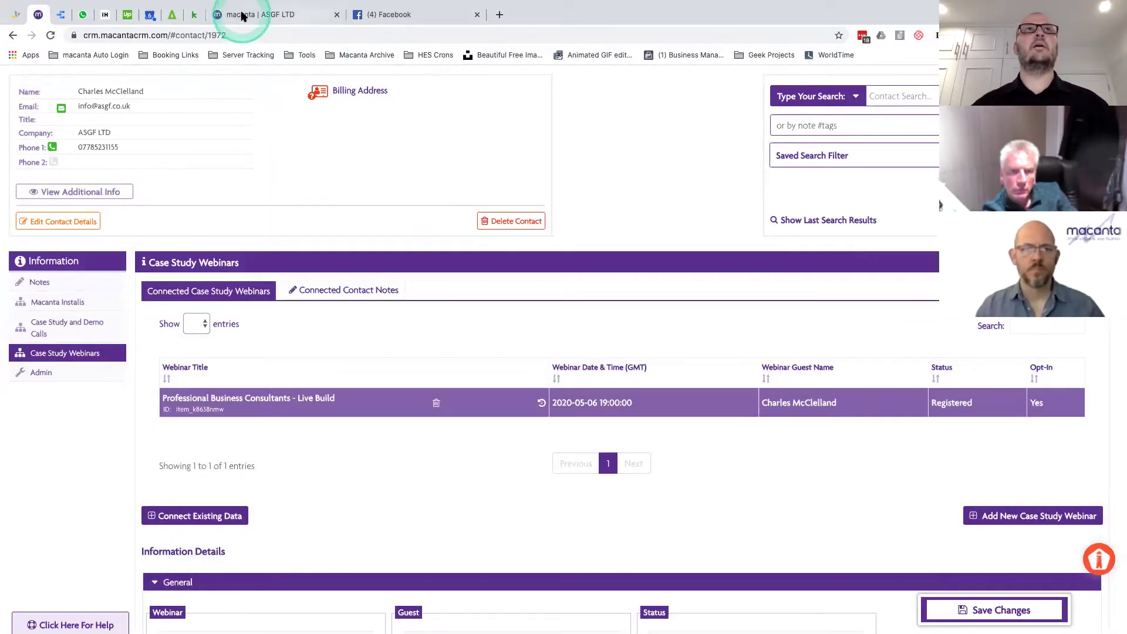
pyautogui.click(241, 16)
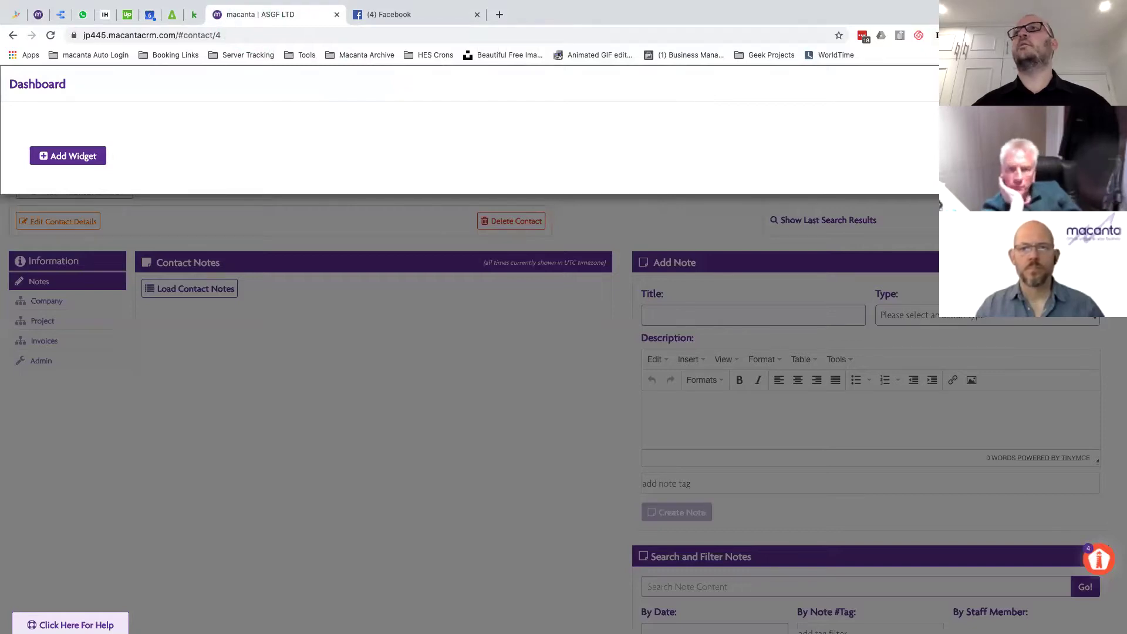
pyautogui.click(1110, 84)
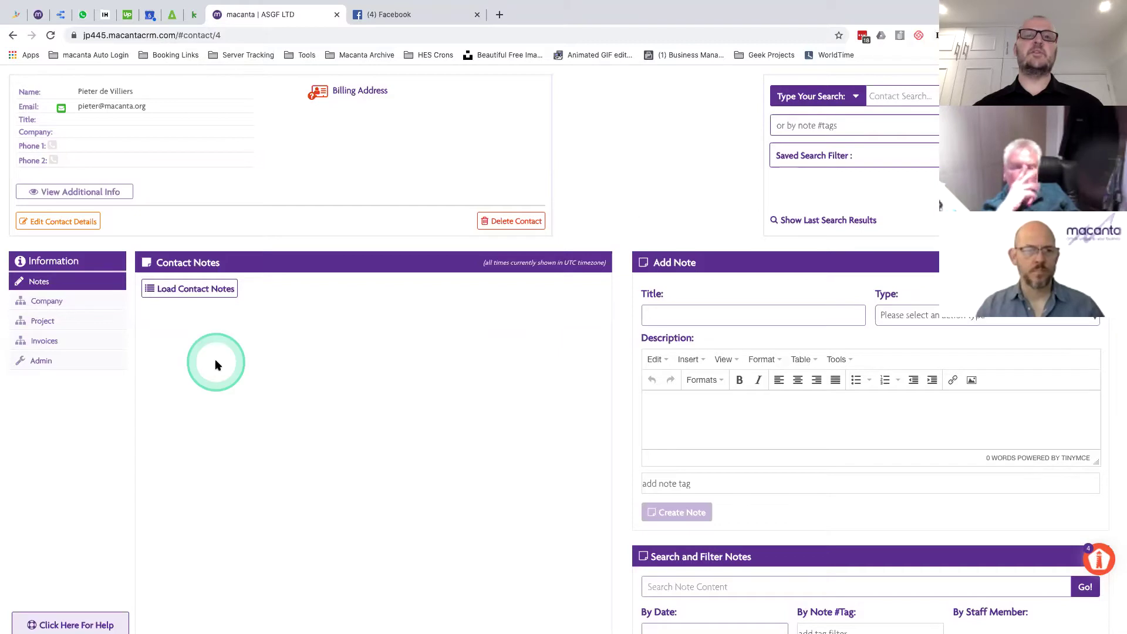
# - Open the Admin Template's MQB access in user management and switch read-only access for Next Actions This Week on and off again
pyautogui.click(47, 363)
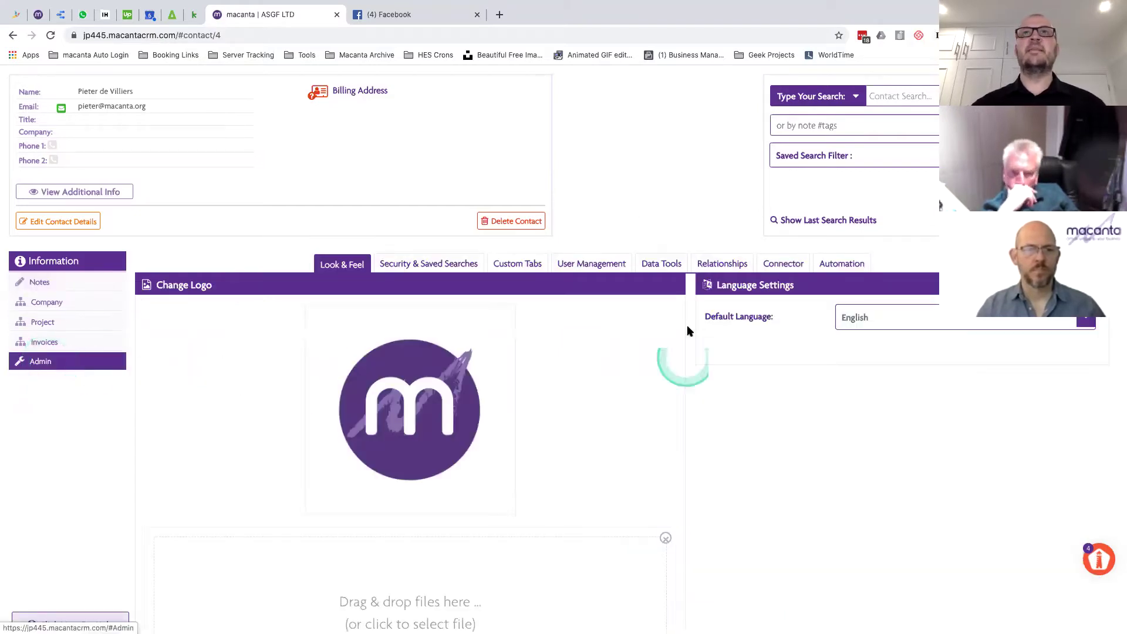
pyautogui.click(583, 264)
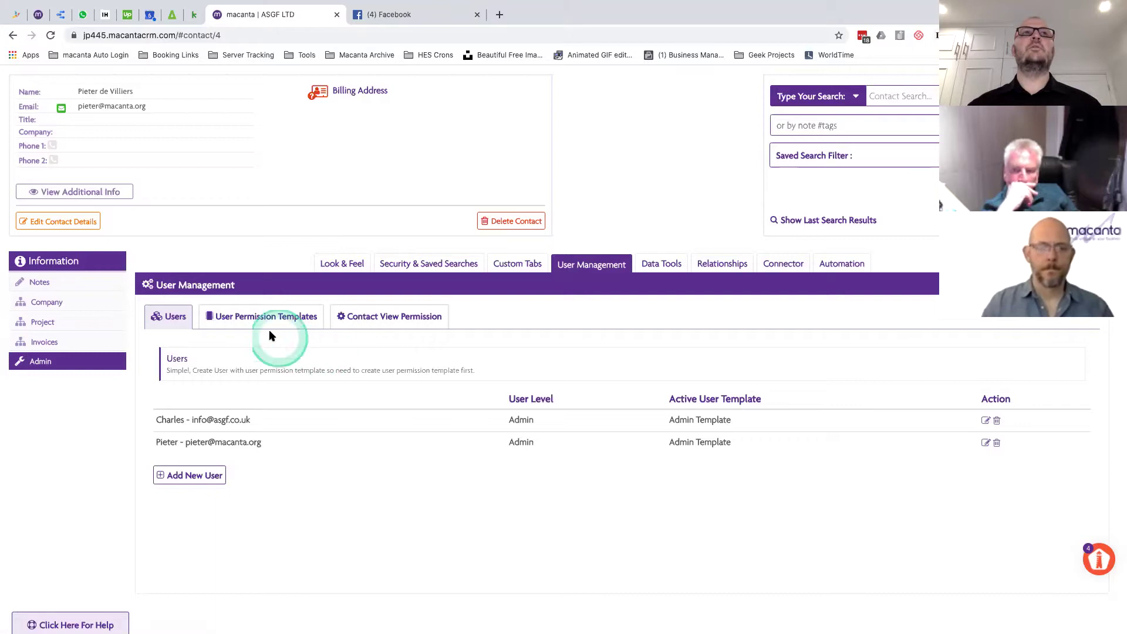
pyautogui.click(250, 322)
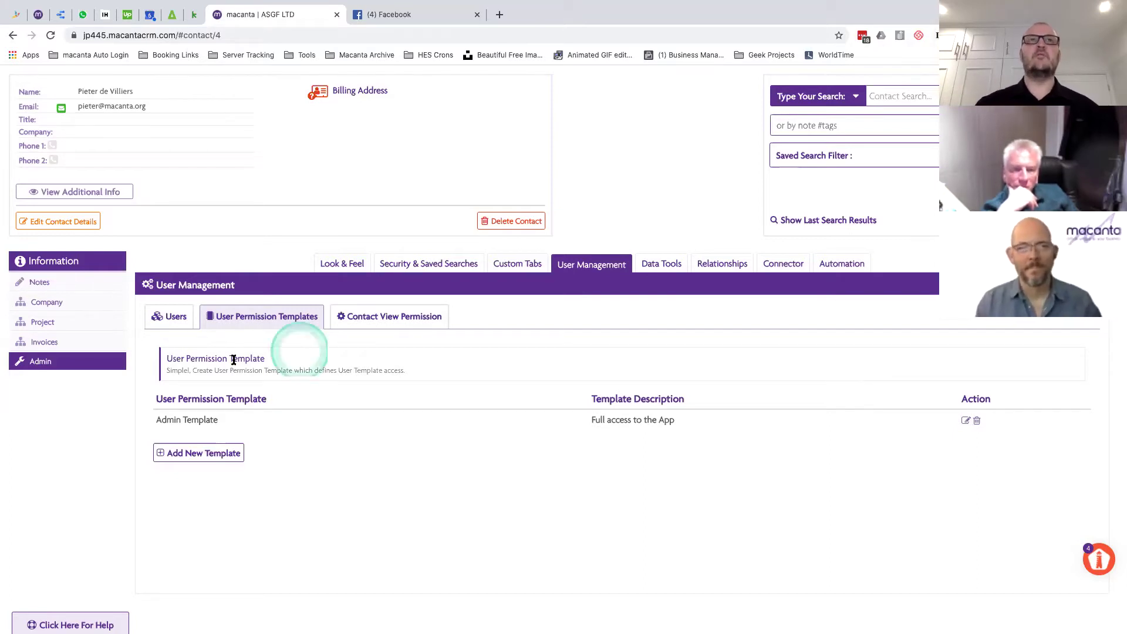
pyautogui.click(965, 421)
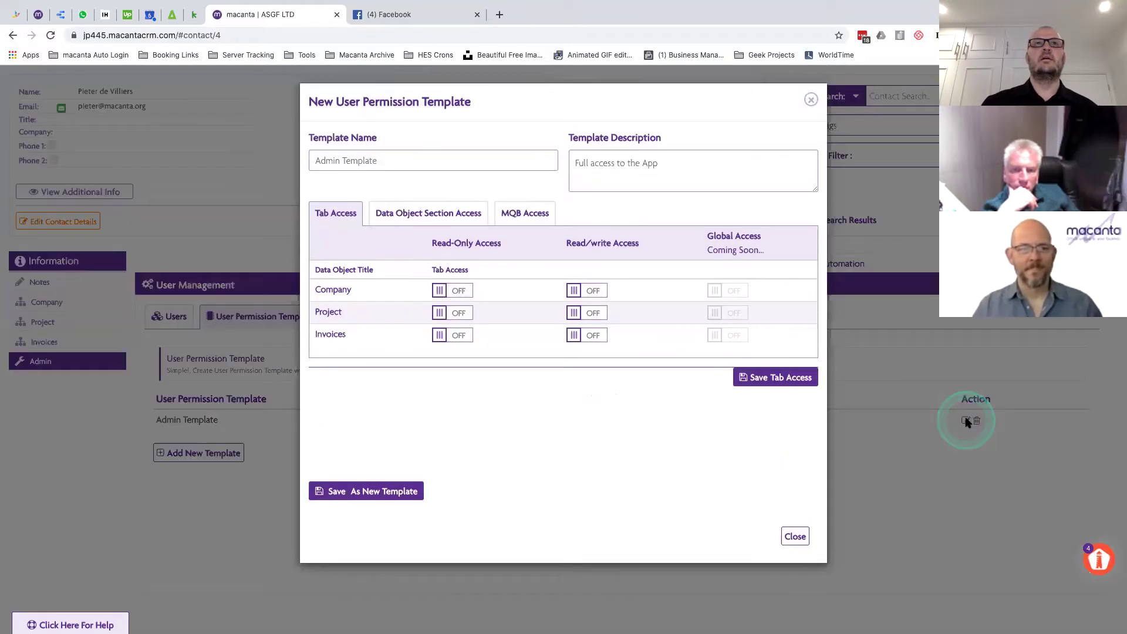
pyautogui.click(532, 214)
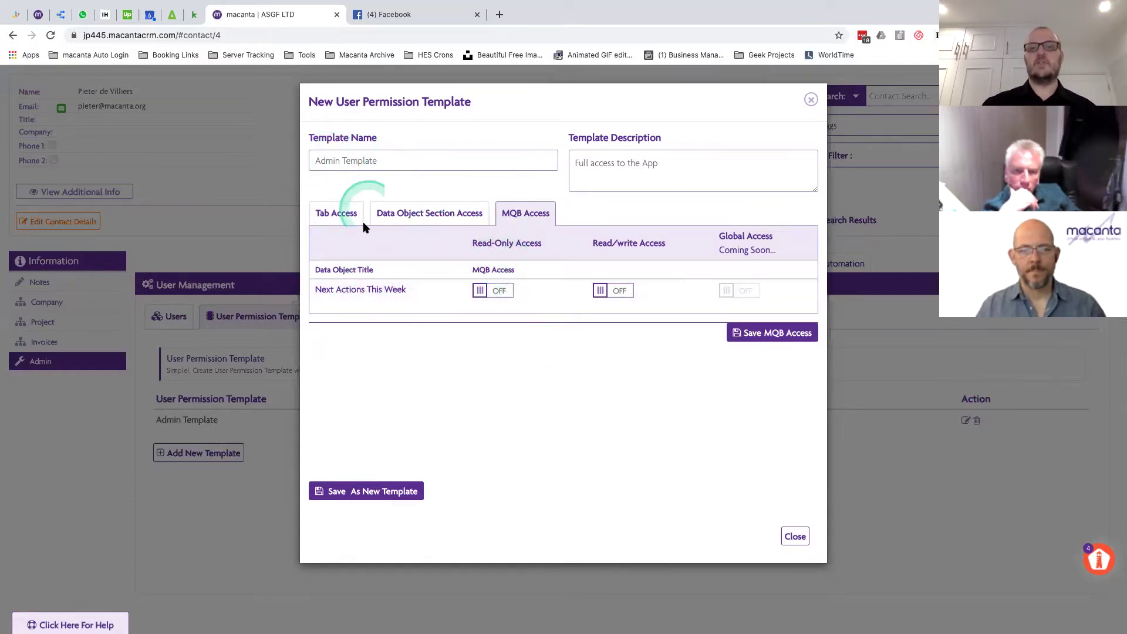
pyautogui.click(496, 290)
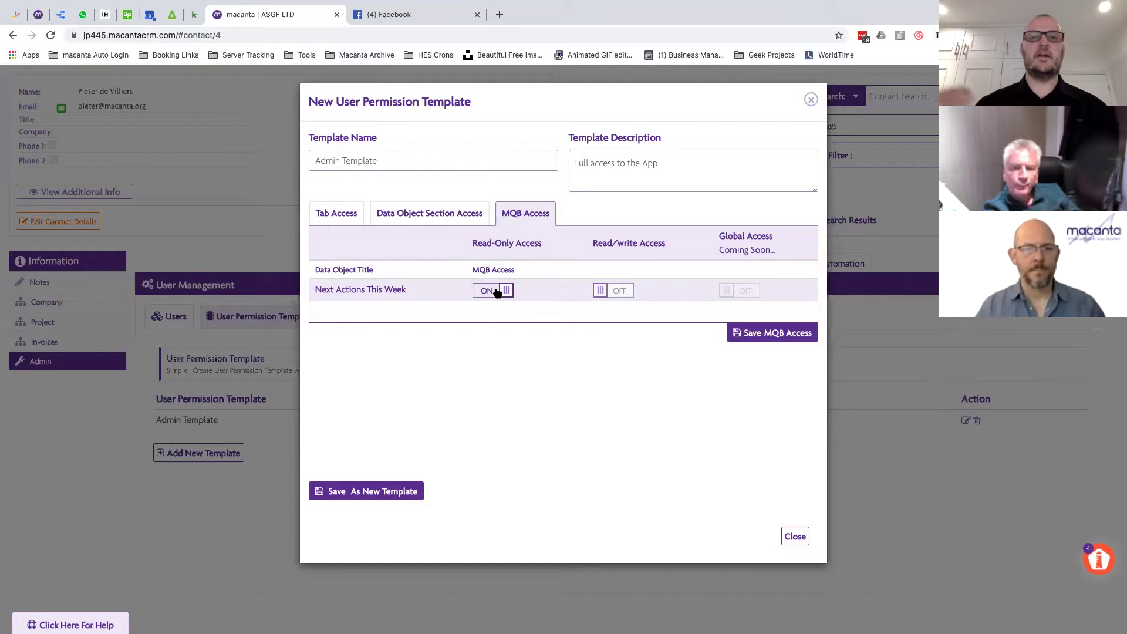
pyautogui.click(497, 292)
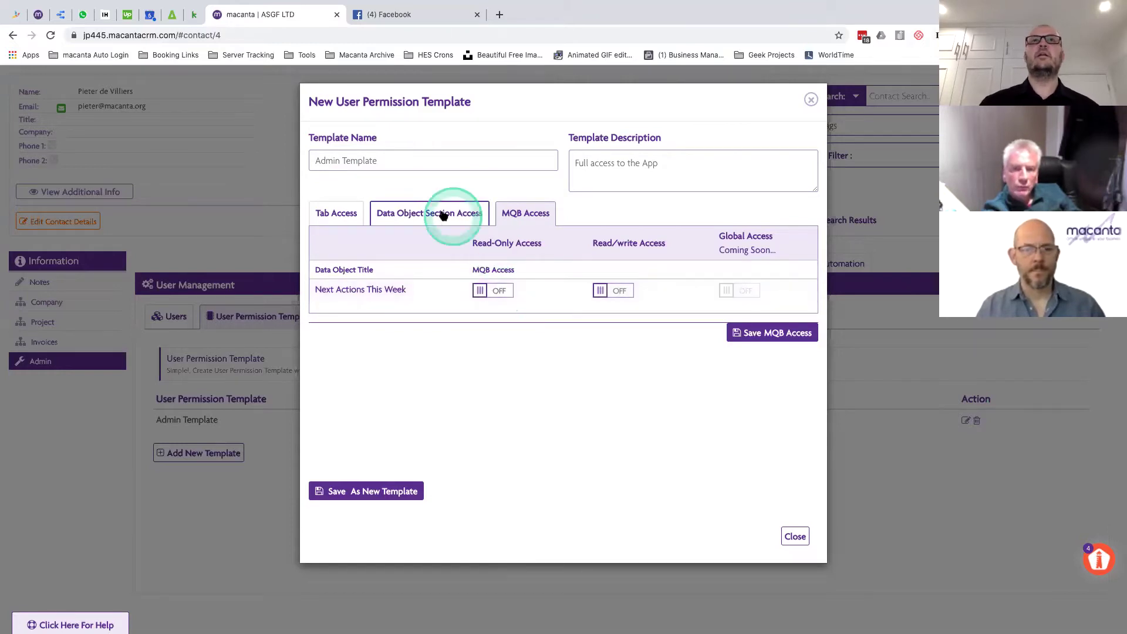
# - Review the Admin Template's data object section access and tab access, and close the template without saving
pyautogui.click(412, 214)
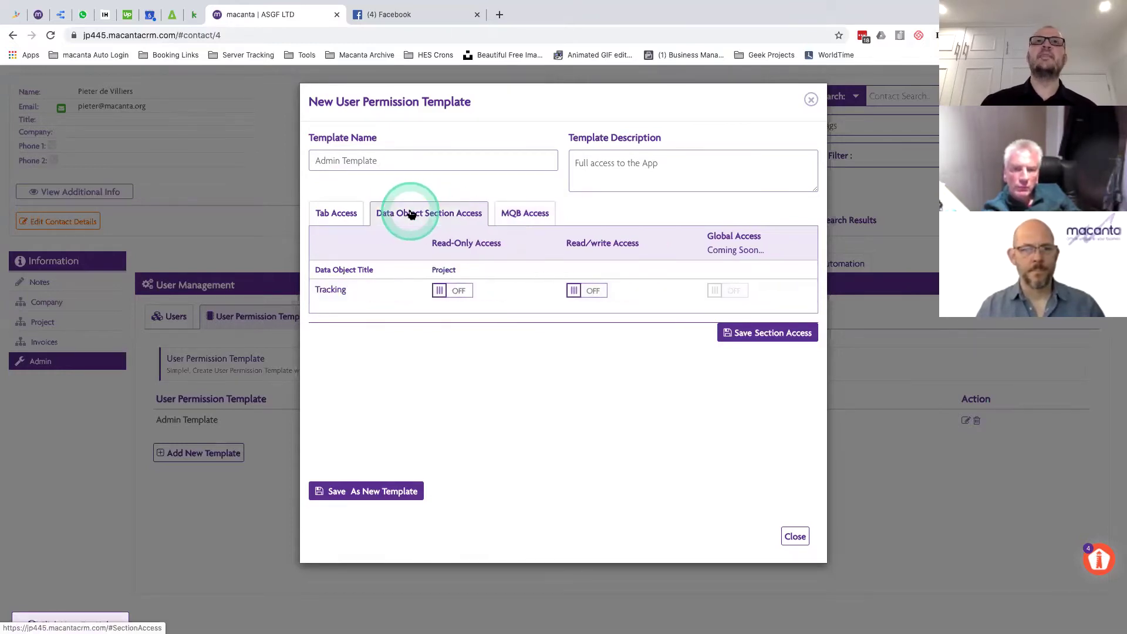
pyautogui.click(440, 249)
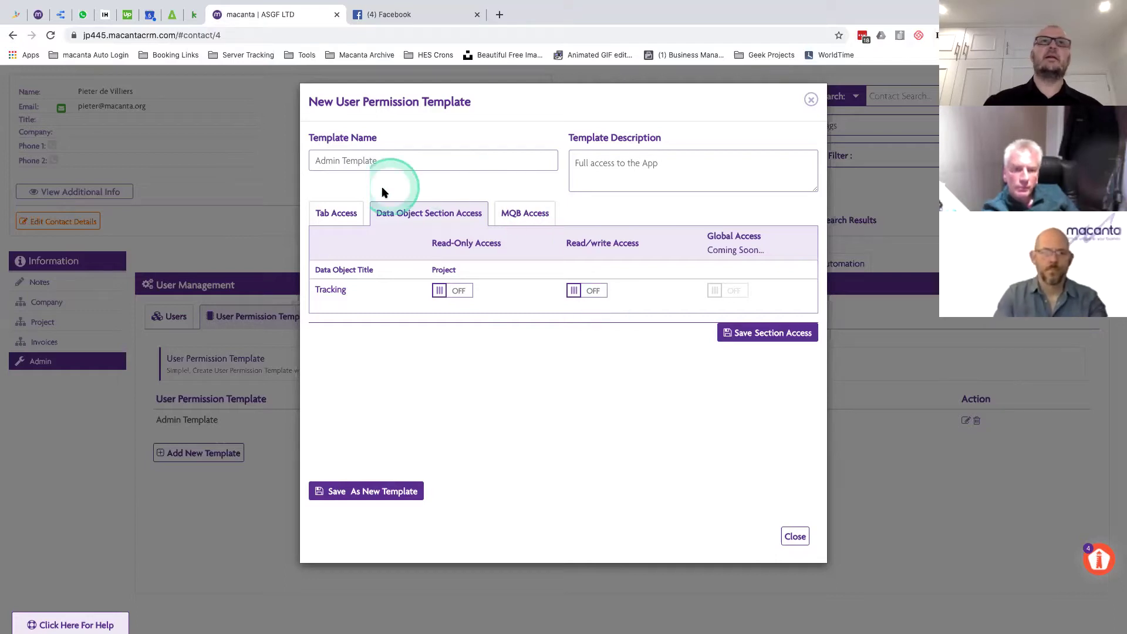
pyautogui.click(344, 215)
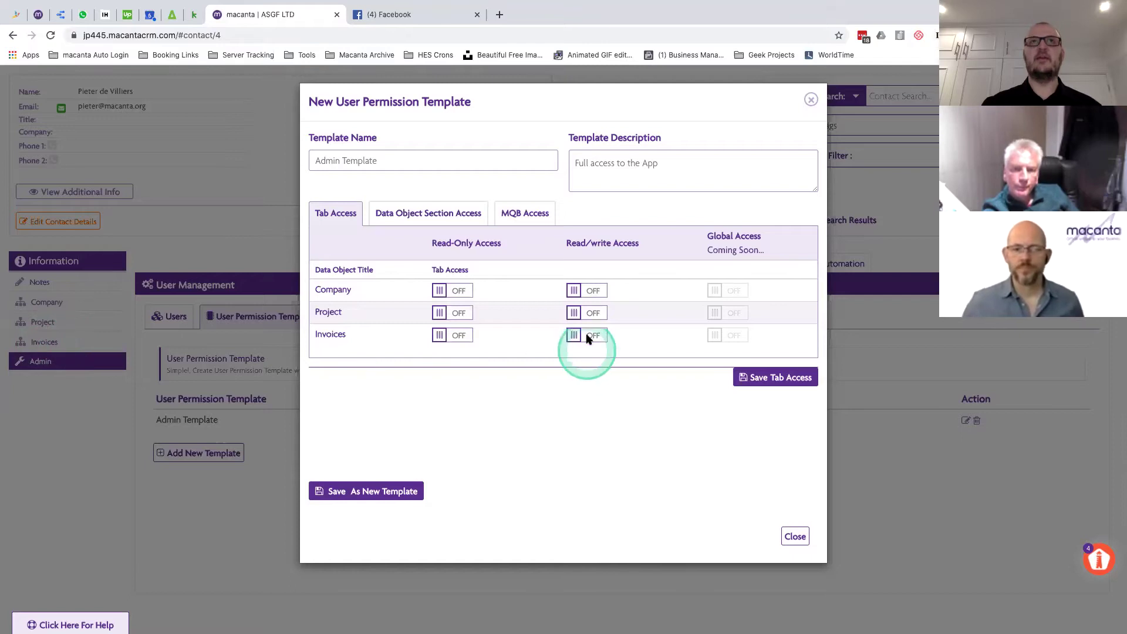
pyautogui.click(810, 100)
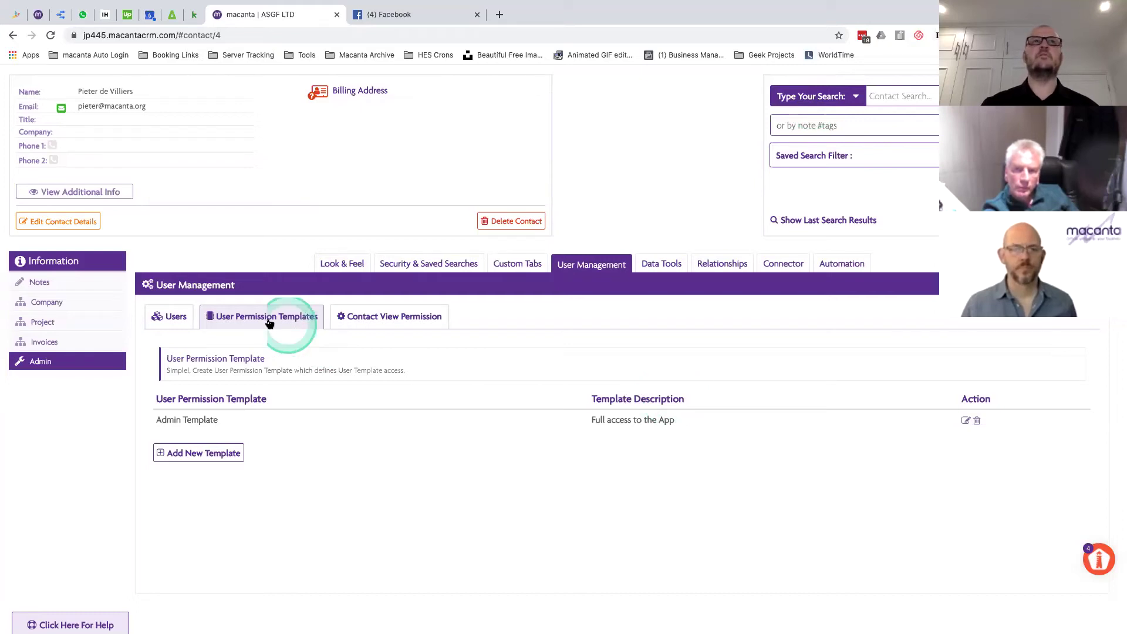
pyautogui.click(173, 318)
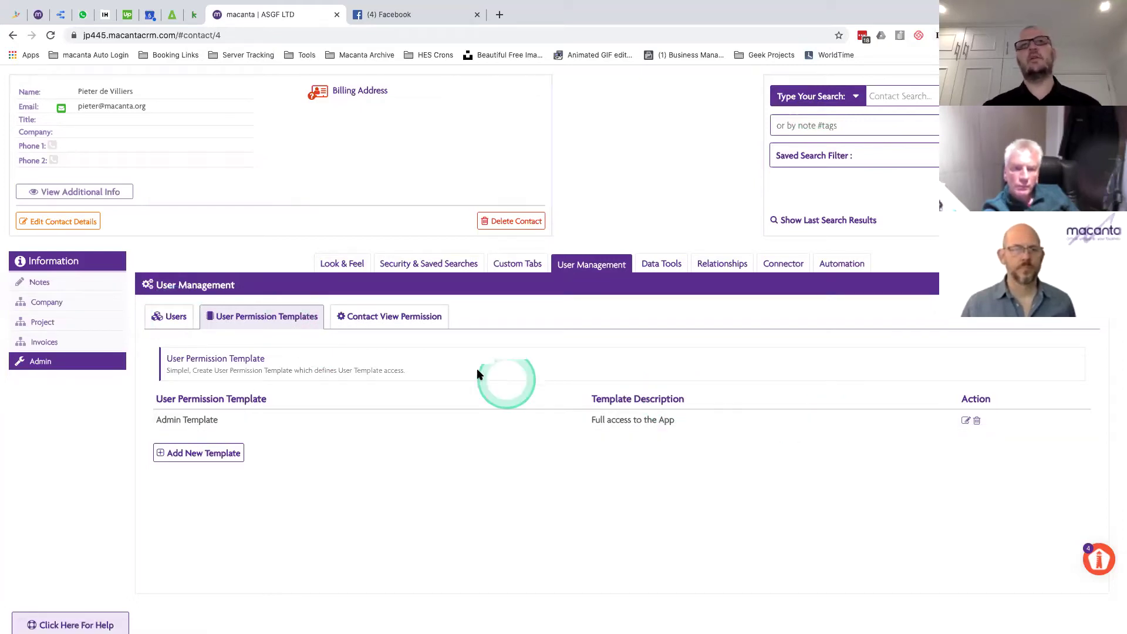
# - Open the contact's connected company records and look through the company form's overview, contact info, relationship and attachment areas
pyautogui.click(61, 302)
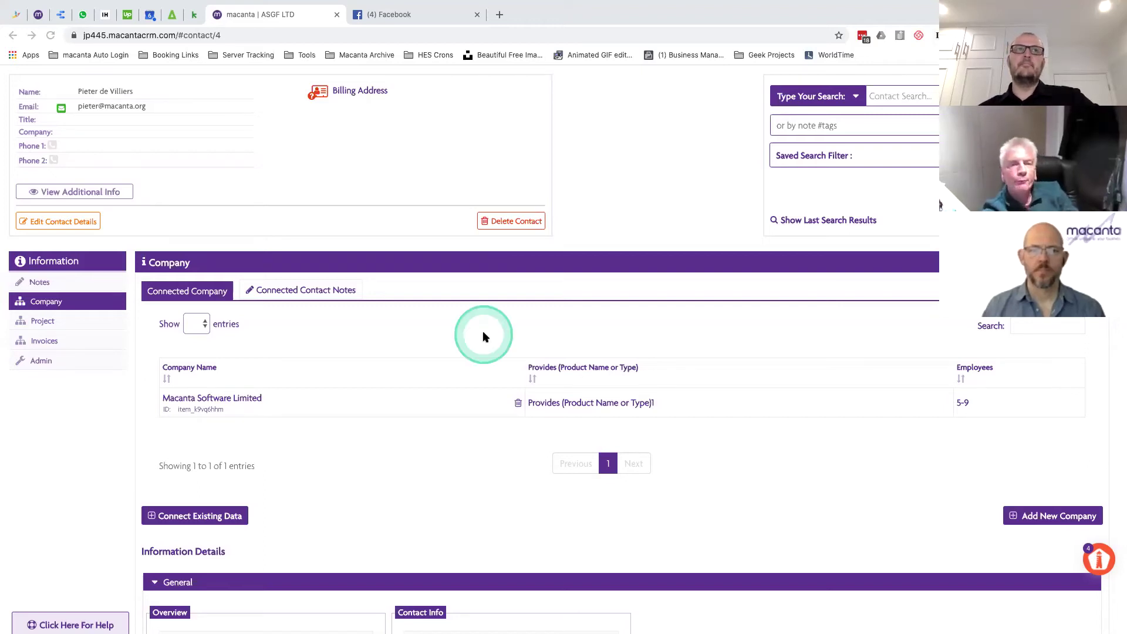
pyautogui.scroll(-2, 240, 326)
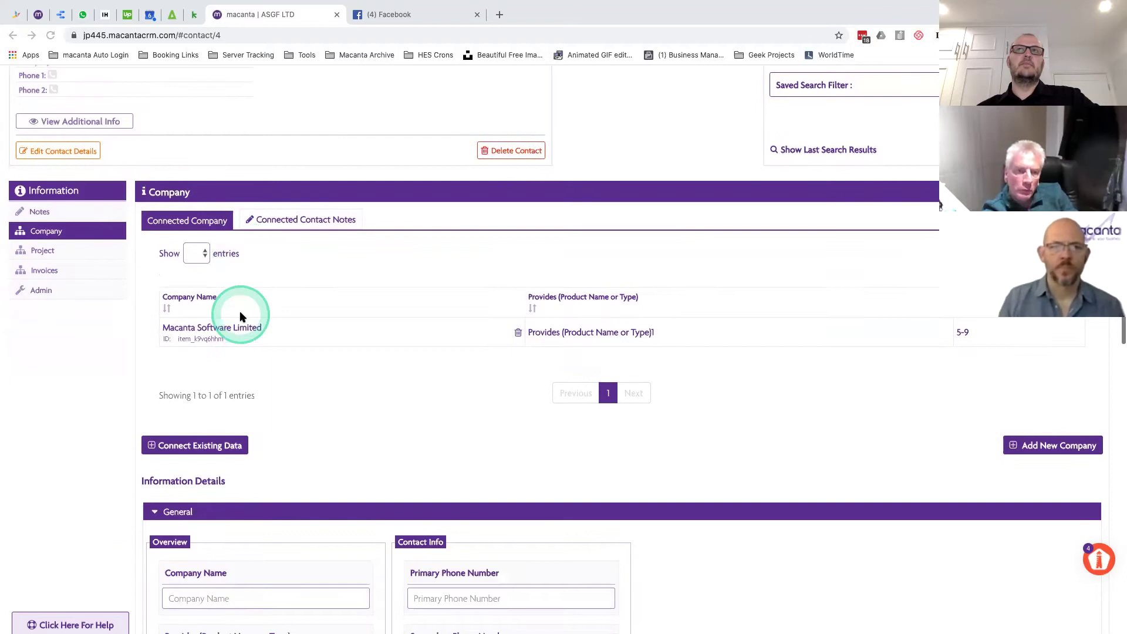
pyautogui.scroll(-1, 240, 317)
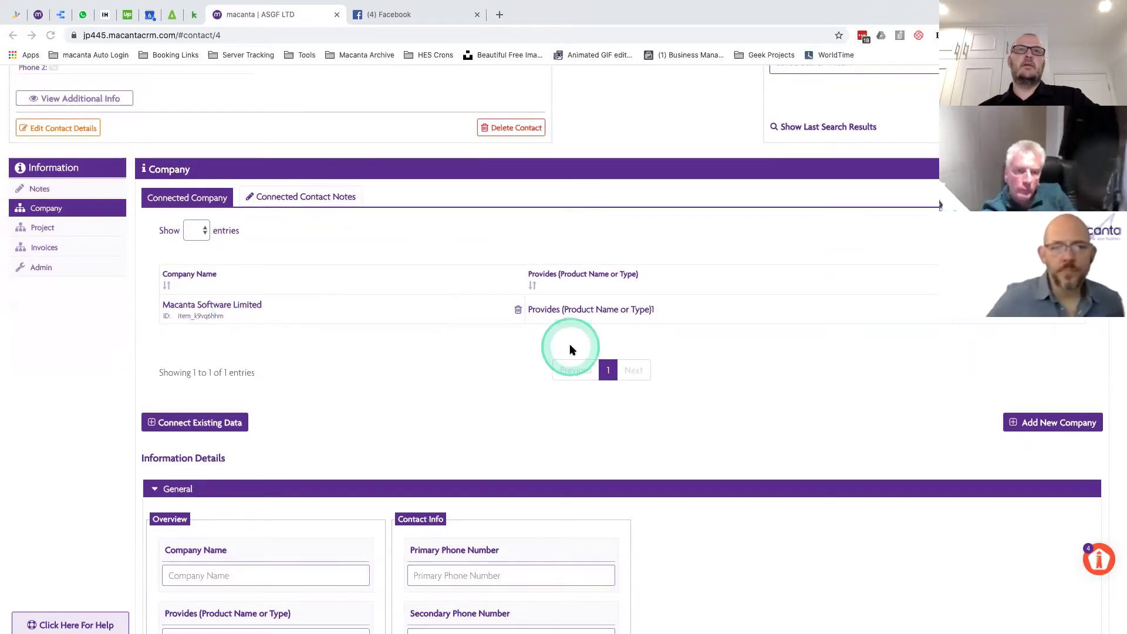
pyautogui.scroll(-5, 569, 343)
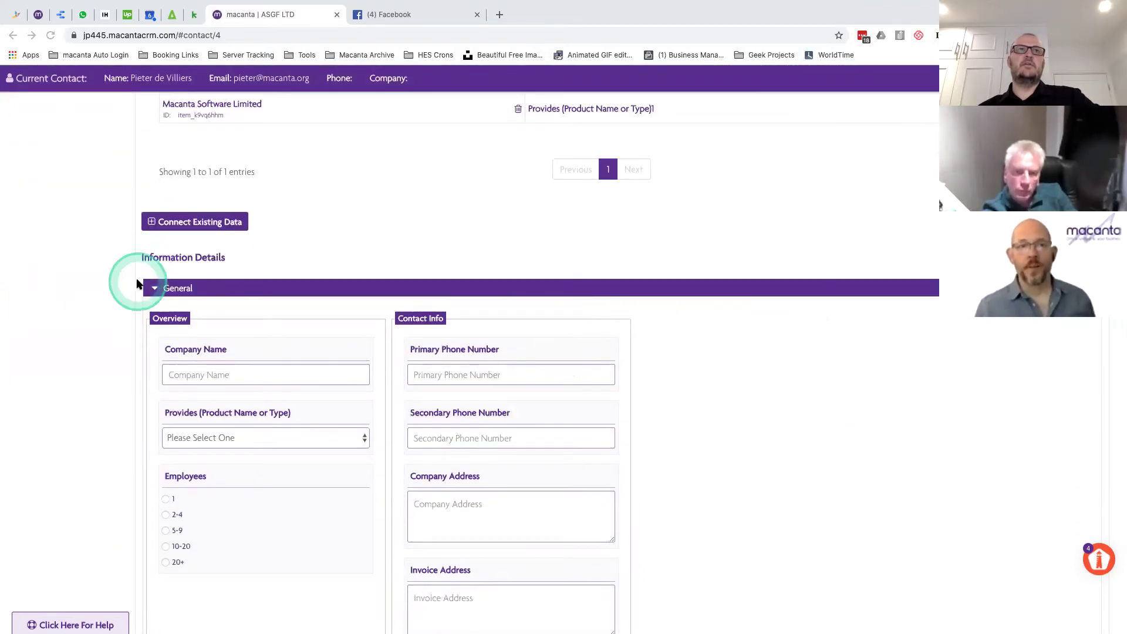
pyautogui.scroll(-4, 140, 273)
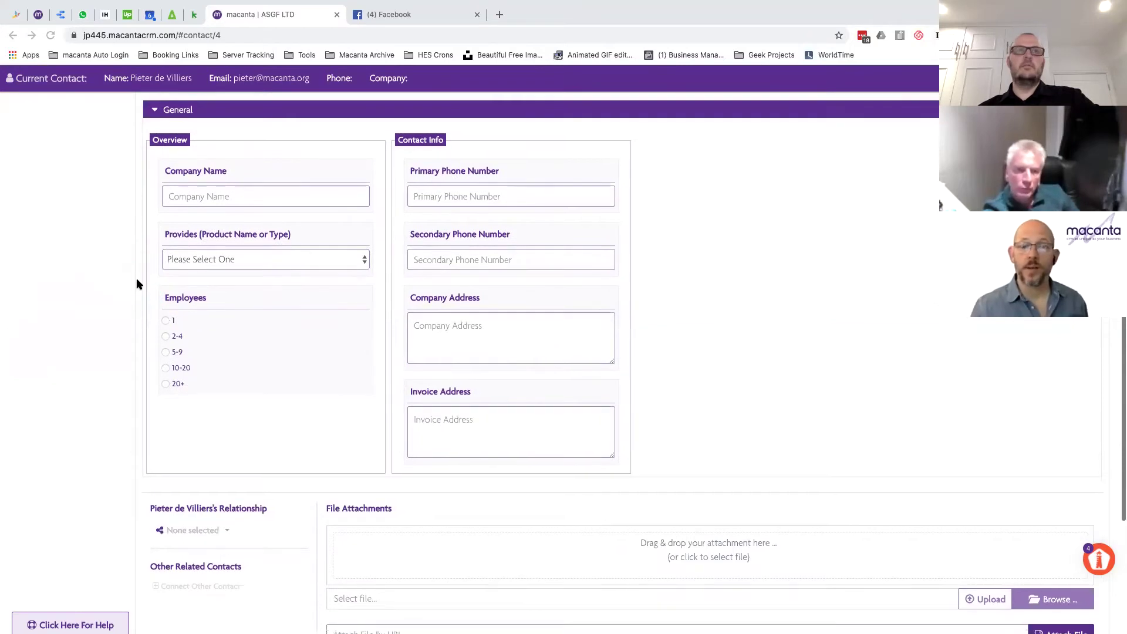
# - Open the connected Macanta Software Limited record and review its overview, contact info and relationship details
pyautogui.scroll(8, 136, 277)
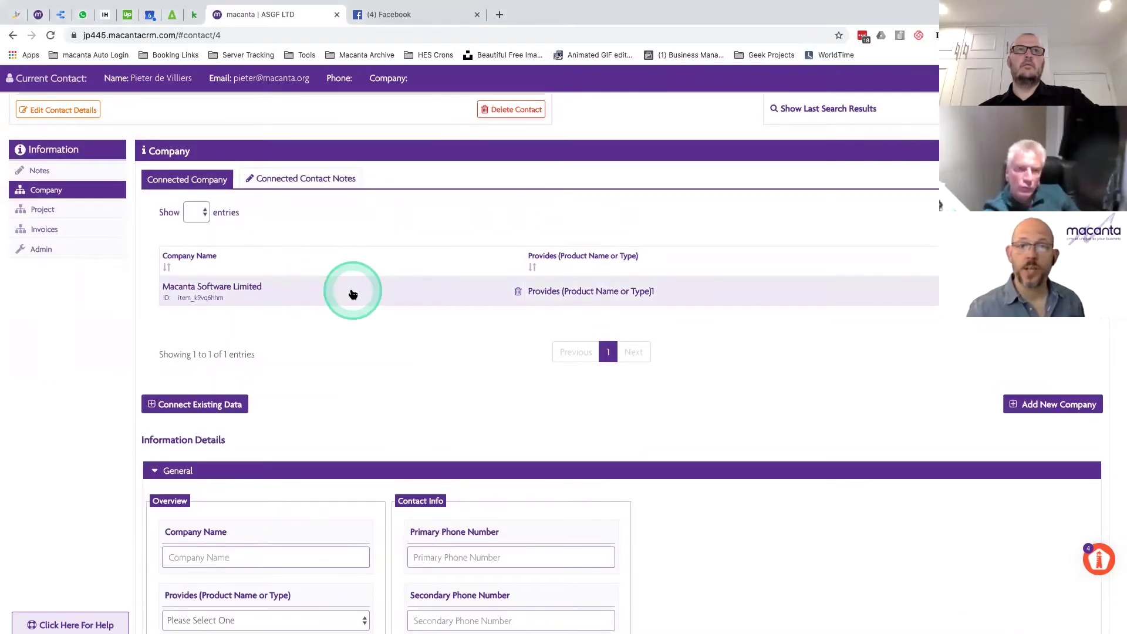
pyautogui.click(352, 292)
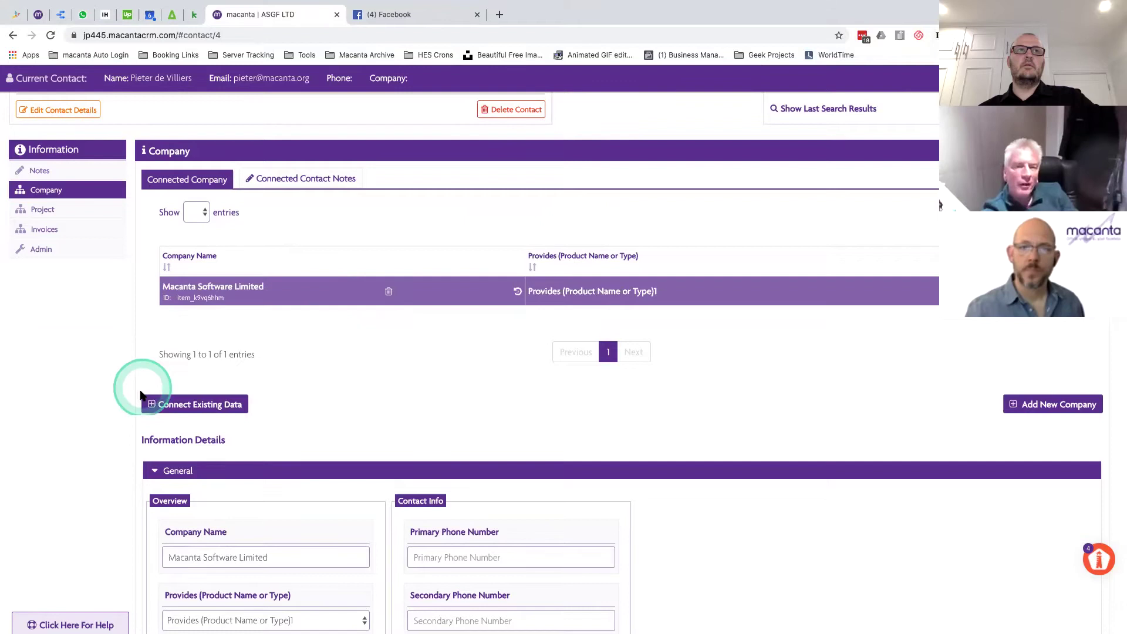
pyautogui.scroll(-7, 133, 410)
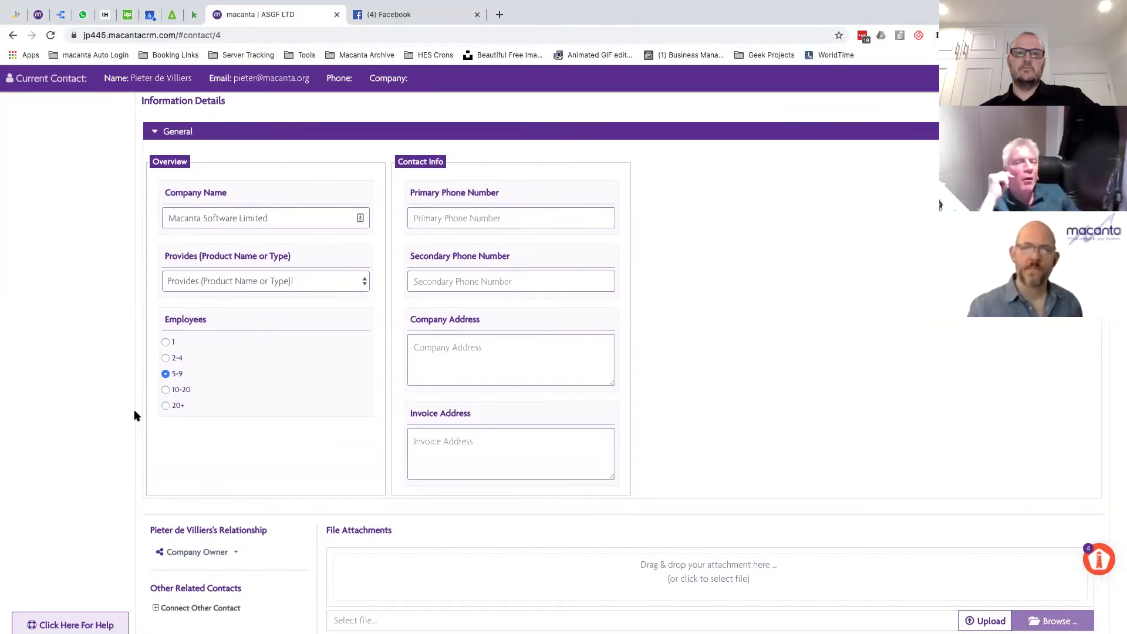
pyautogui.scroll(1, 133, 416)
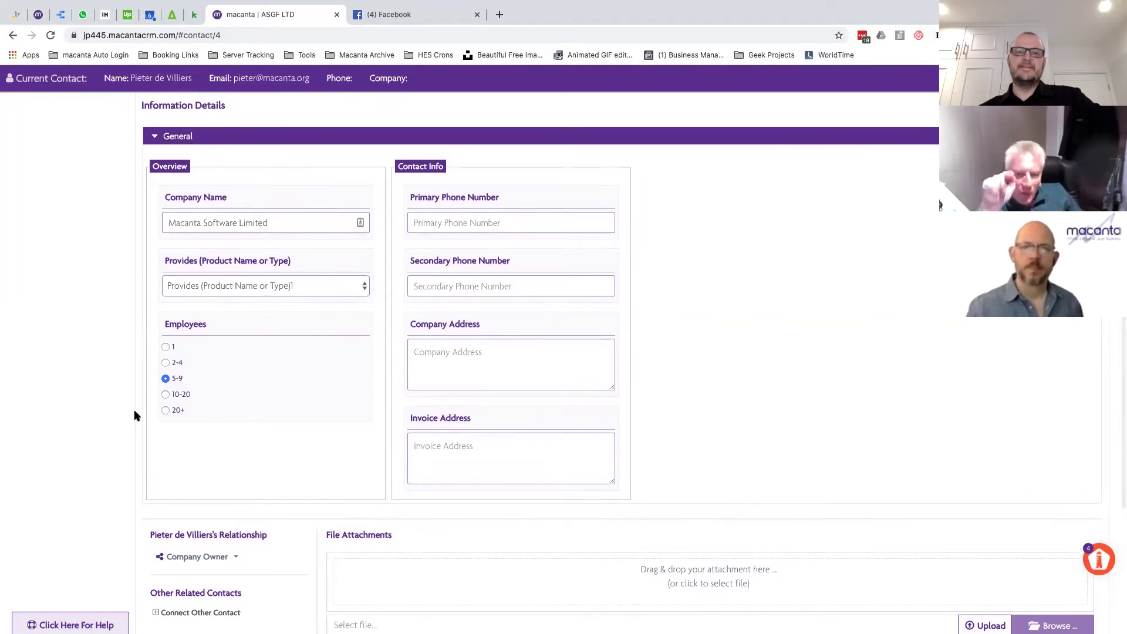
pyautogui.scroll(2, 135, 413)
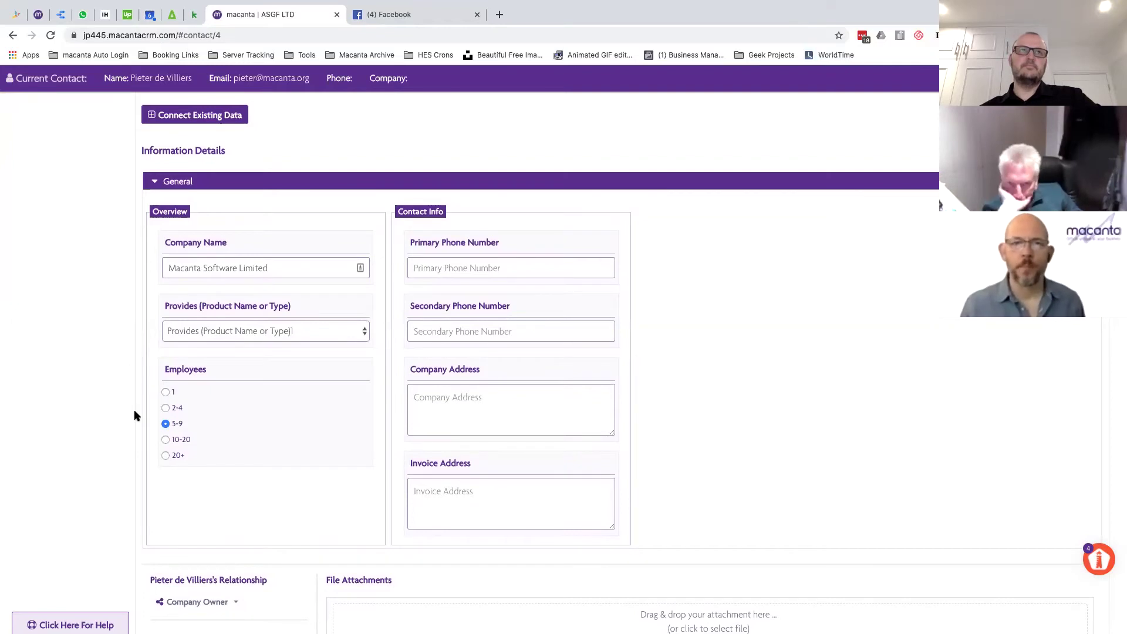
# - Collapse the company record's General section and look over the connected company list, relationship and file attachment areas
pyautogui.click(174, 183)
pyautogui.scroll(5, 115, 233)
pyautogui.scroll(3, 116, 239)
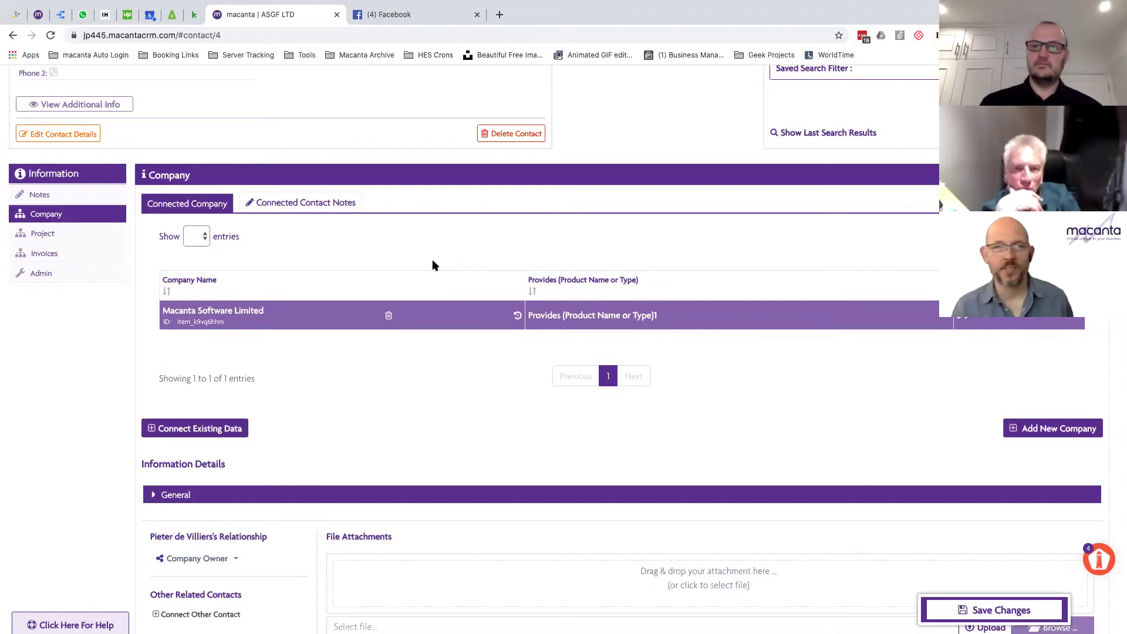
pyautogui.click(471, 350)
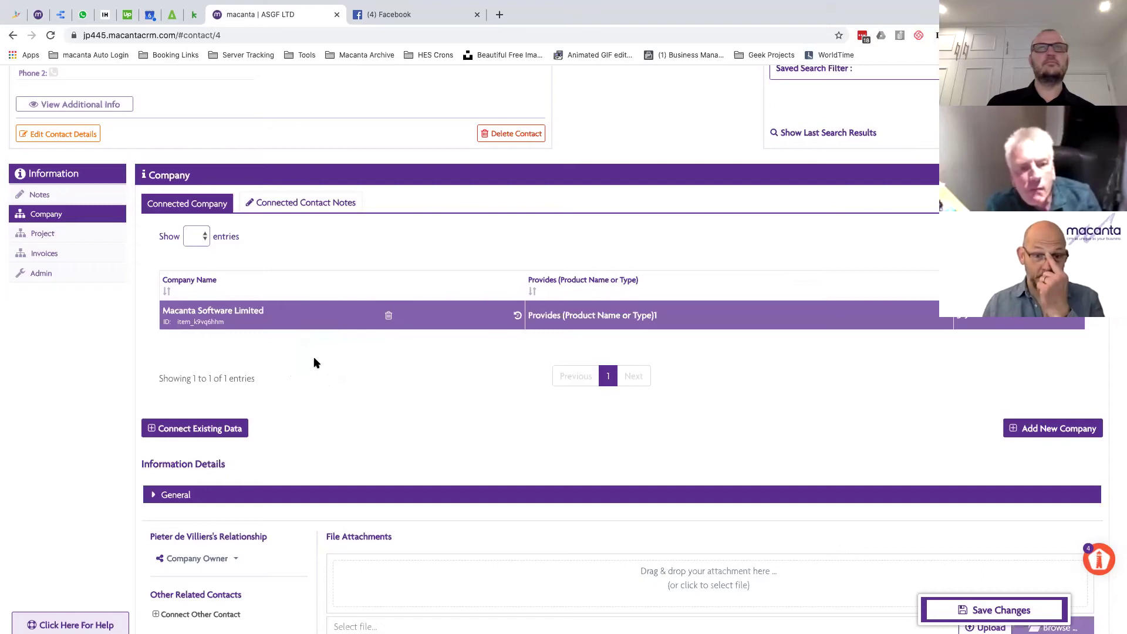
pyautogui.scroll(3, 441, 404)
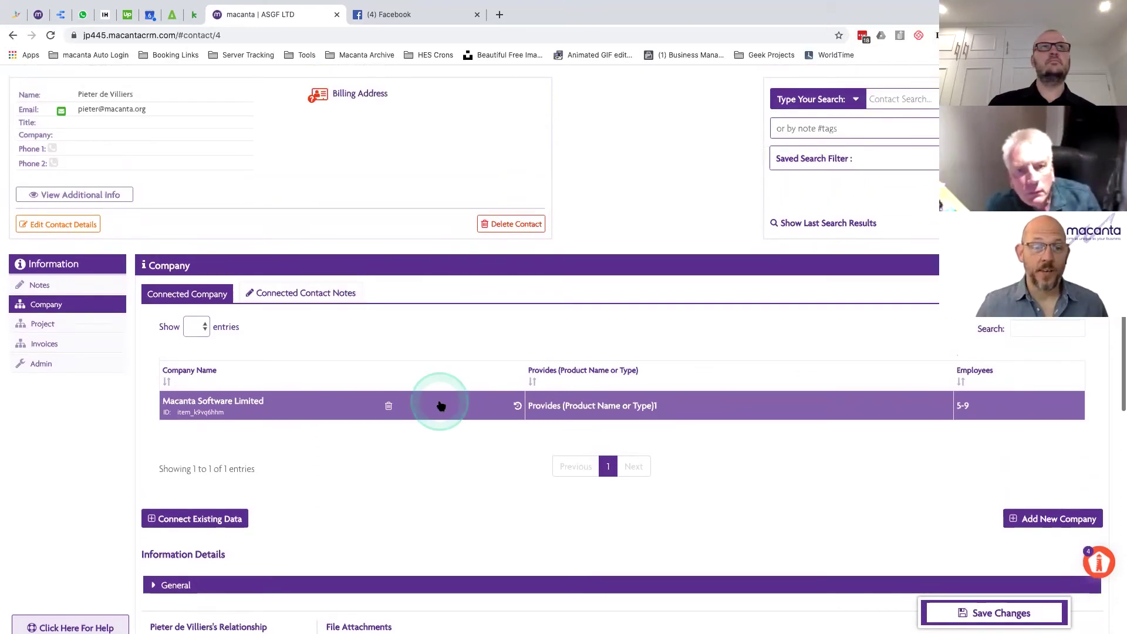
pyautogui.scroll(-5, 440, 405)
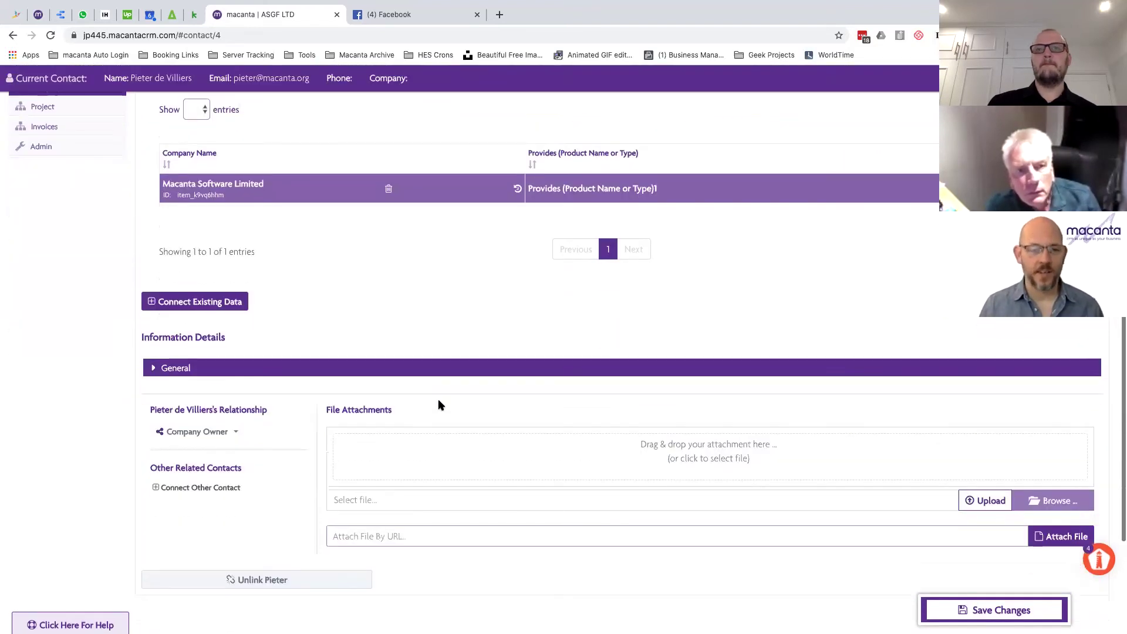